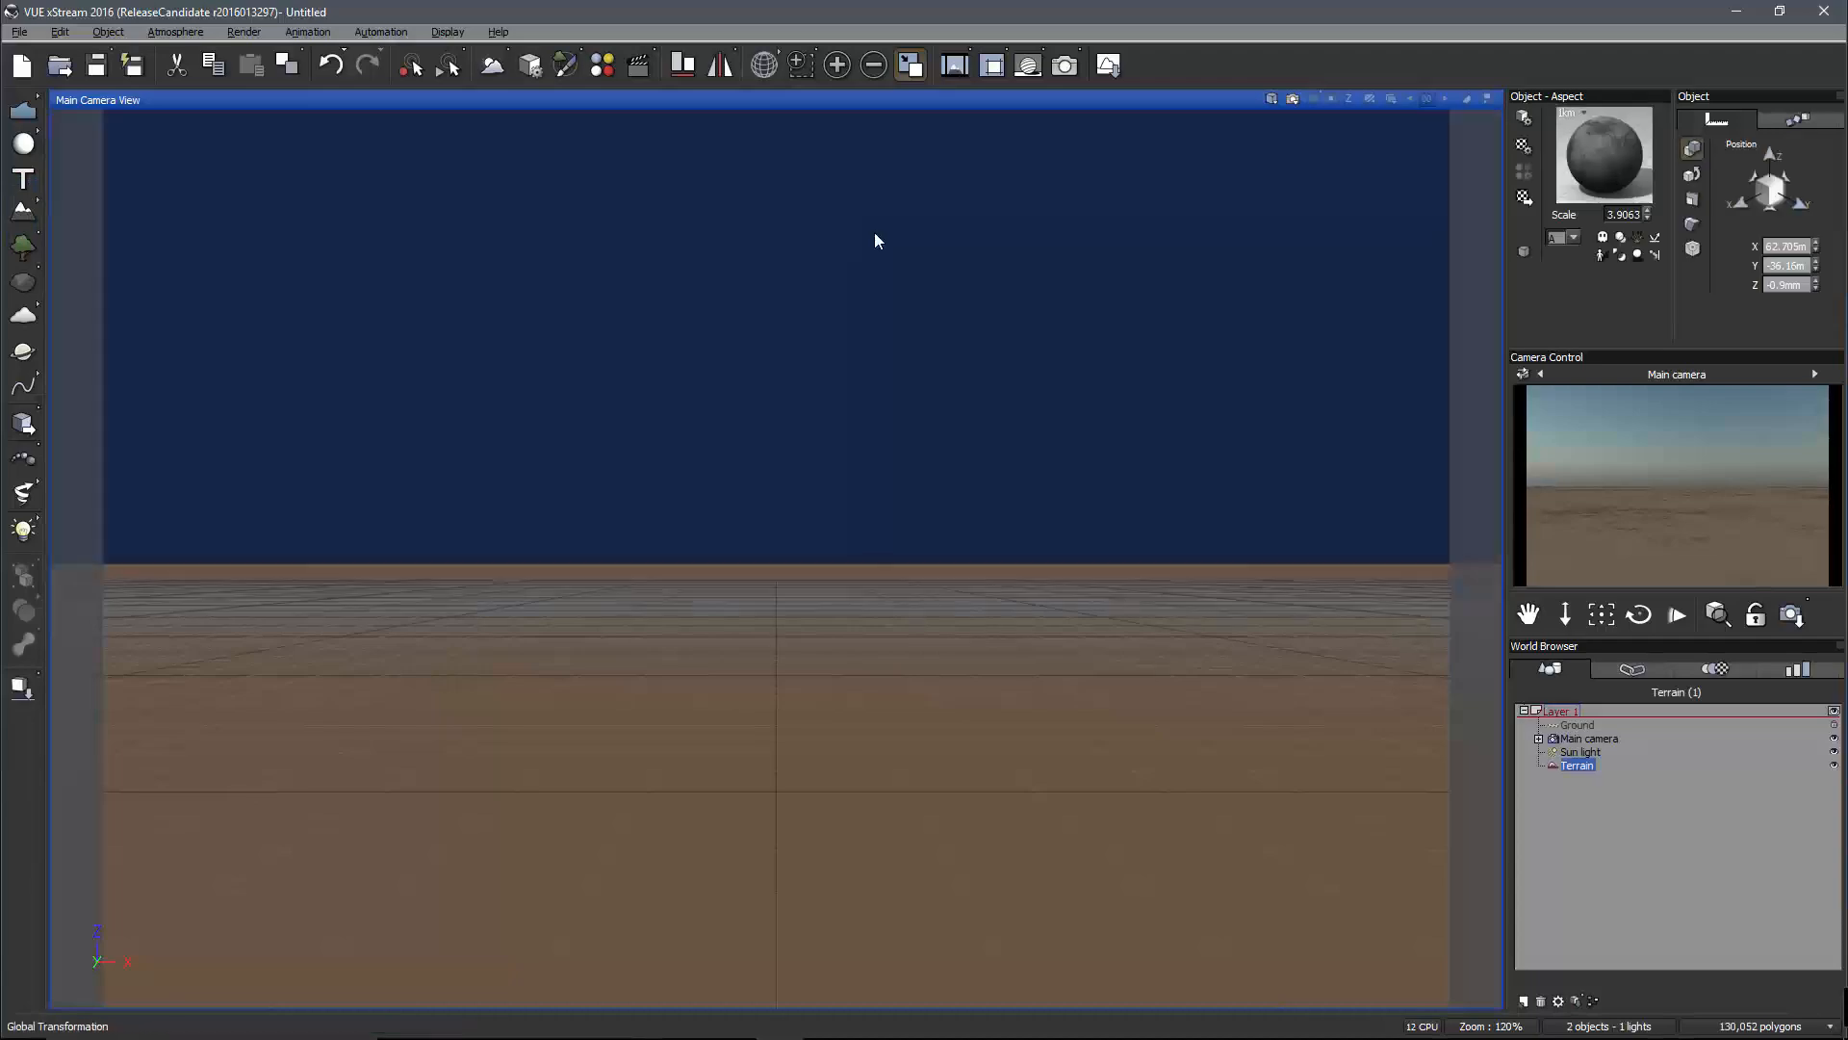
Open the Terrain object in the Terrain Editor and inspect its procedural shape
scroll(992, 343, down, 3)
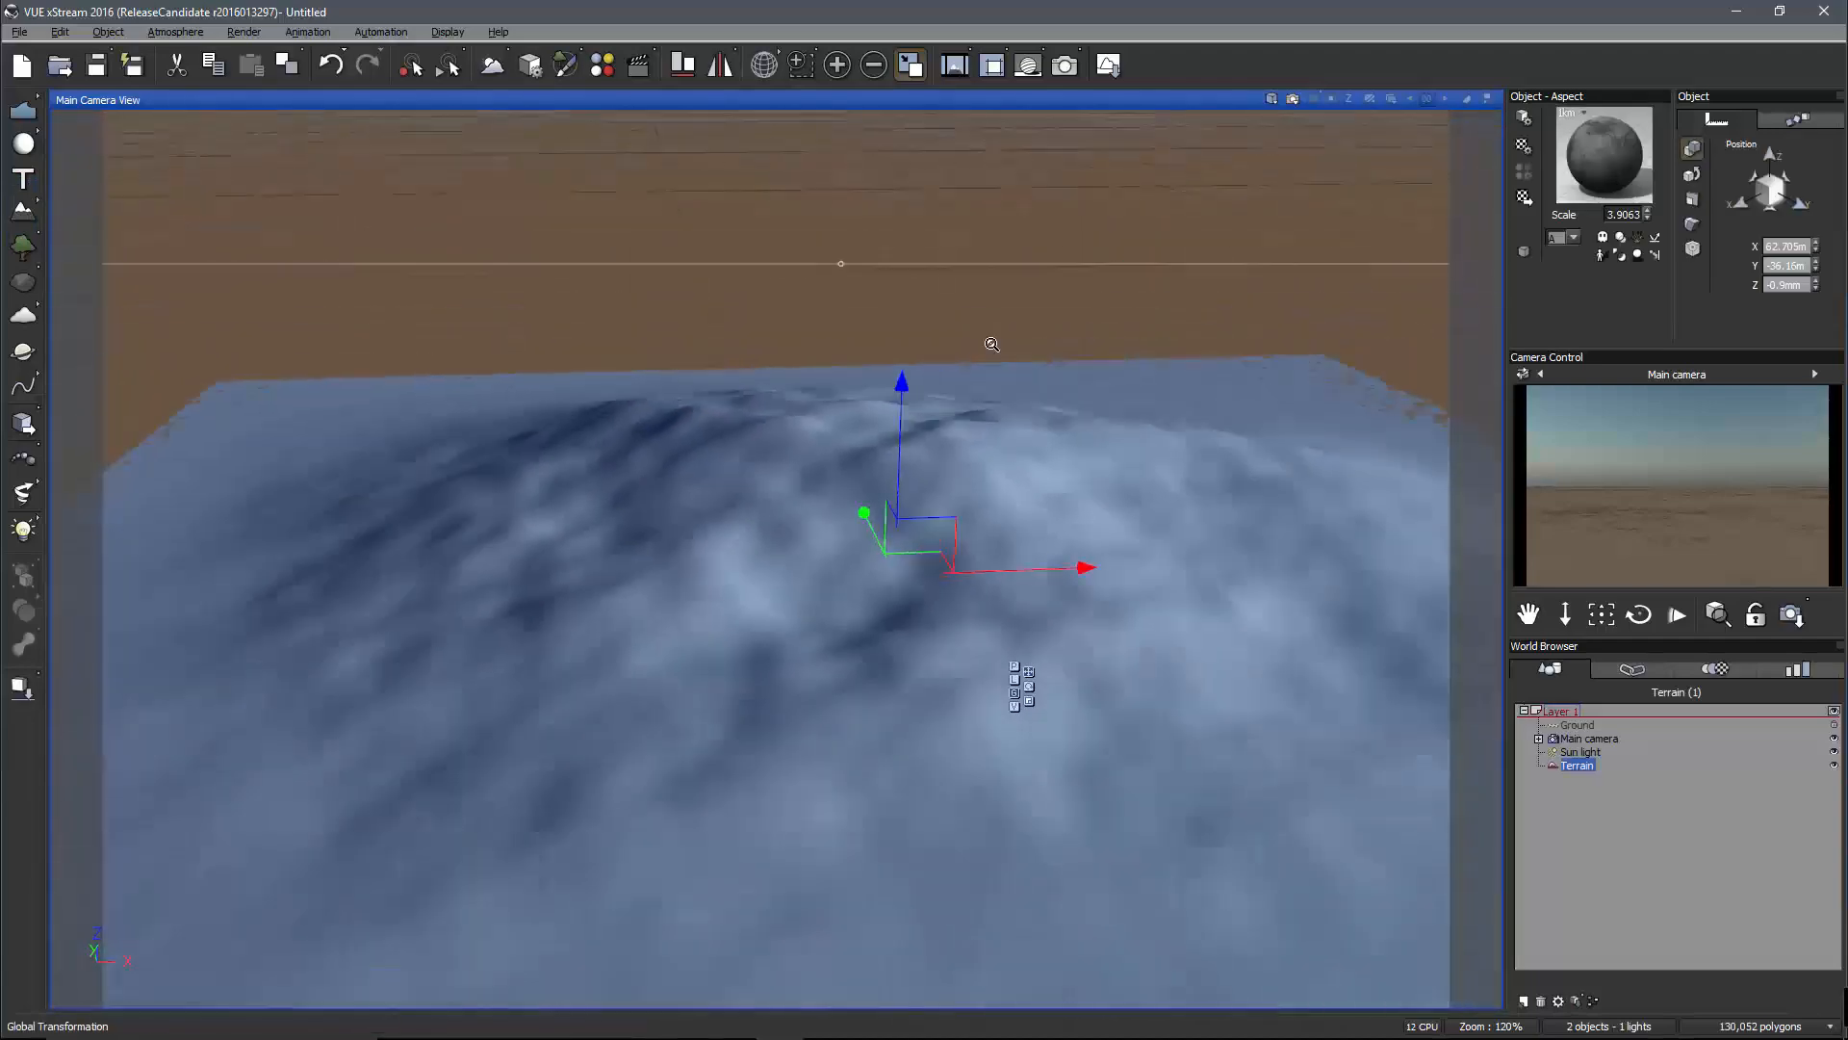
right_drag(905, 589, 965, 625)
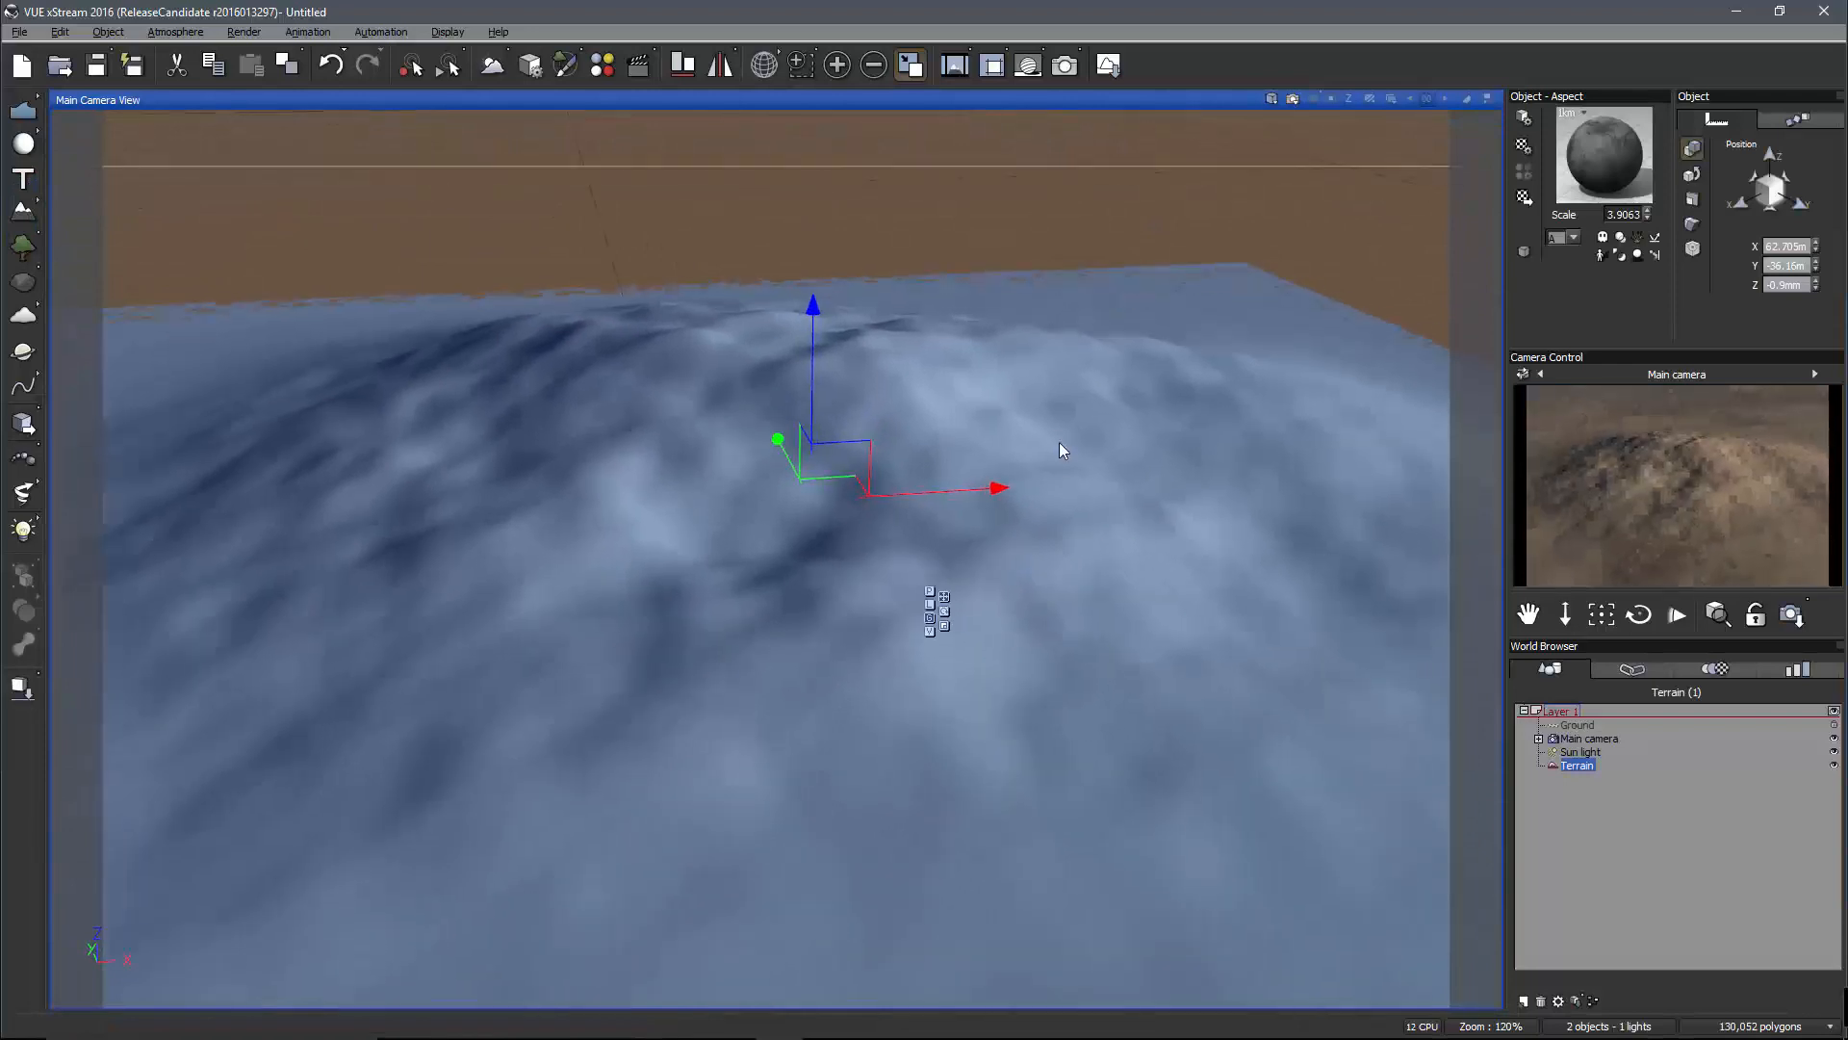
double_click(1059, 445)
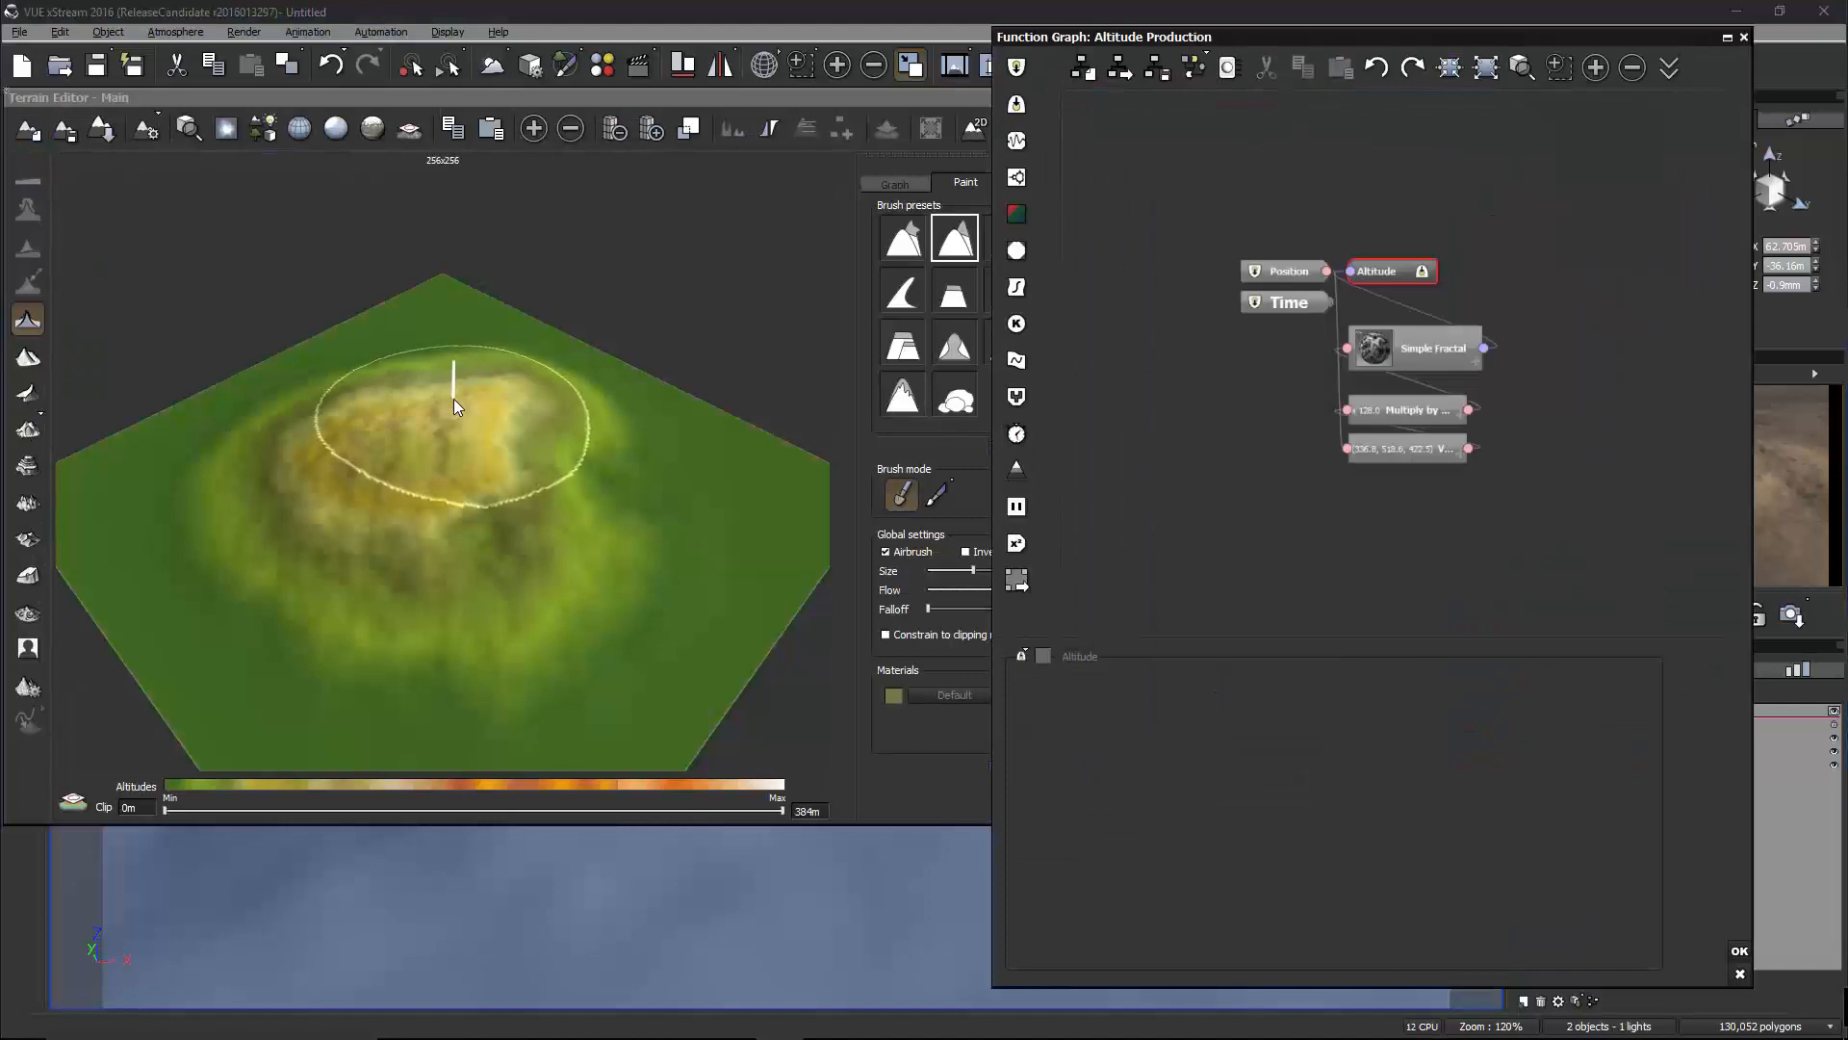
drag(454, 399, 638, 407)
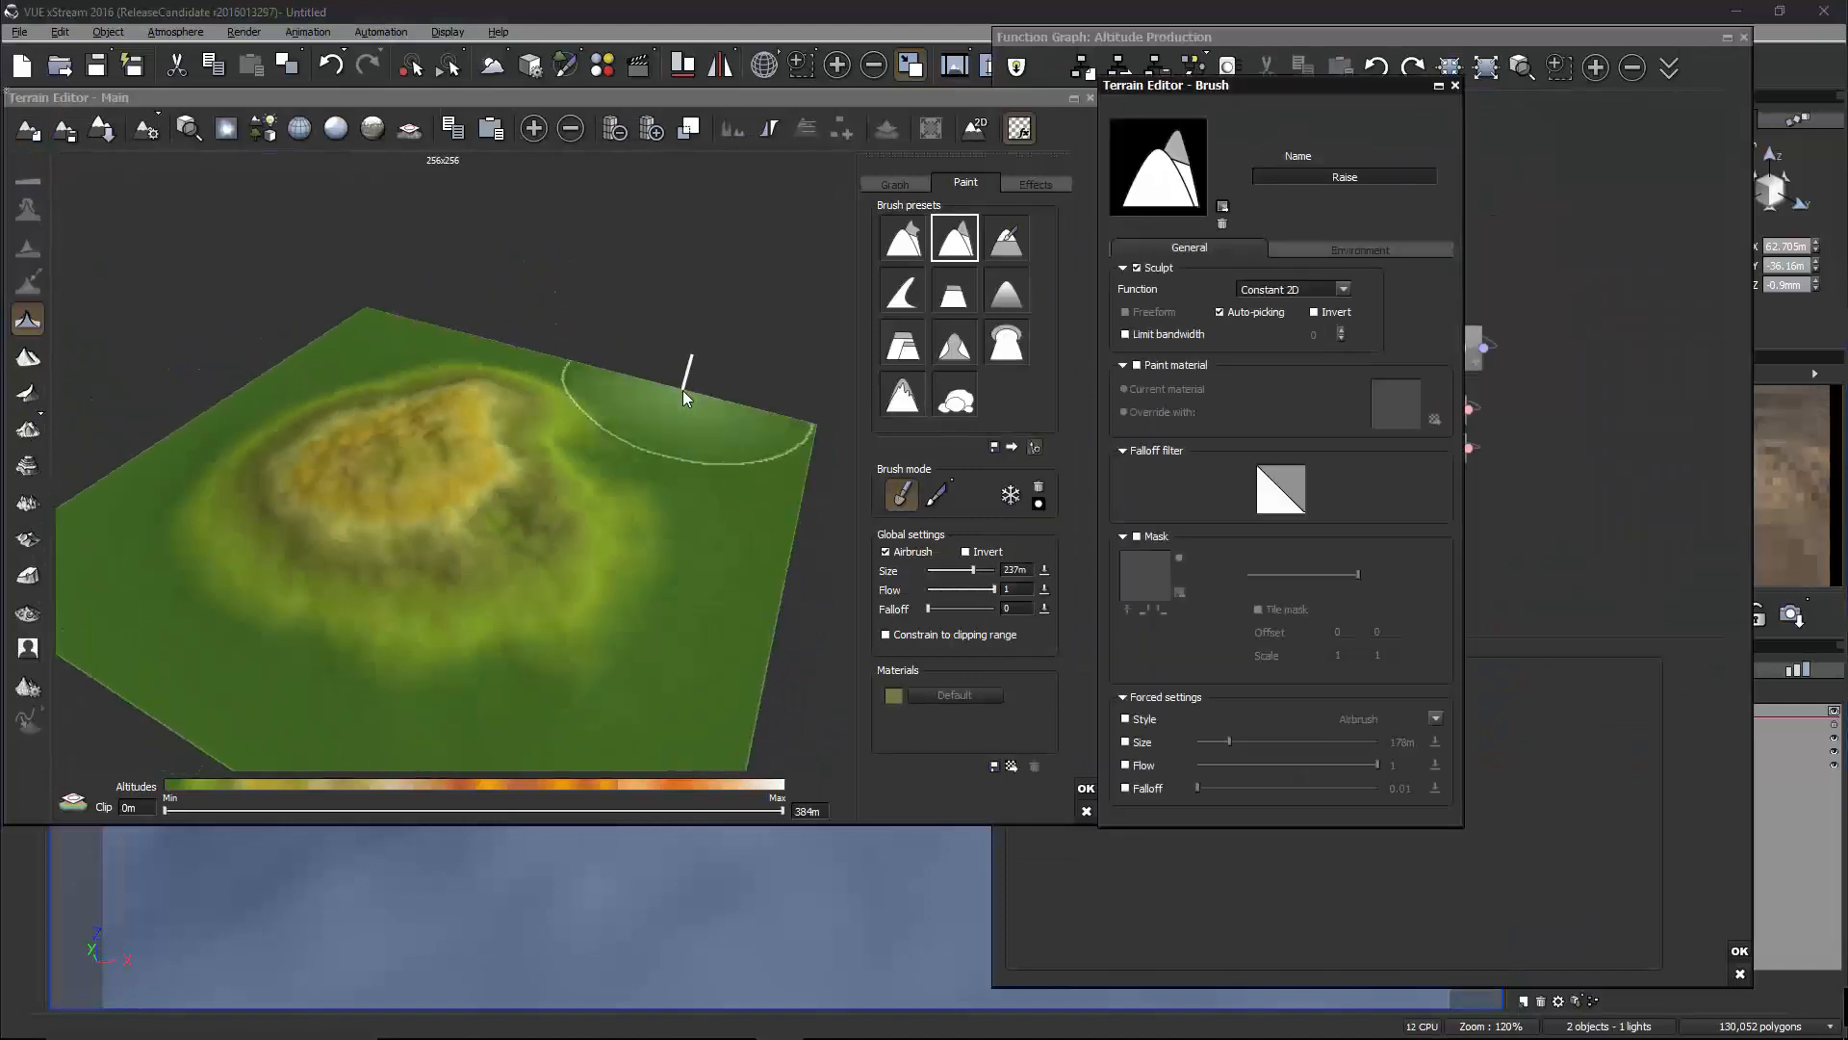
scroll(548, 598, up, 3)
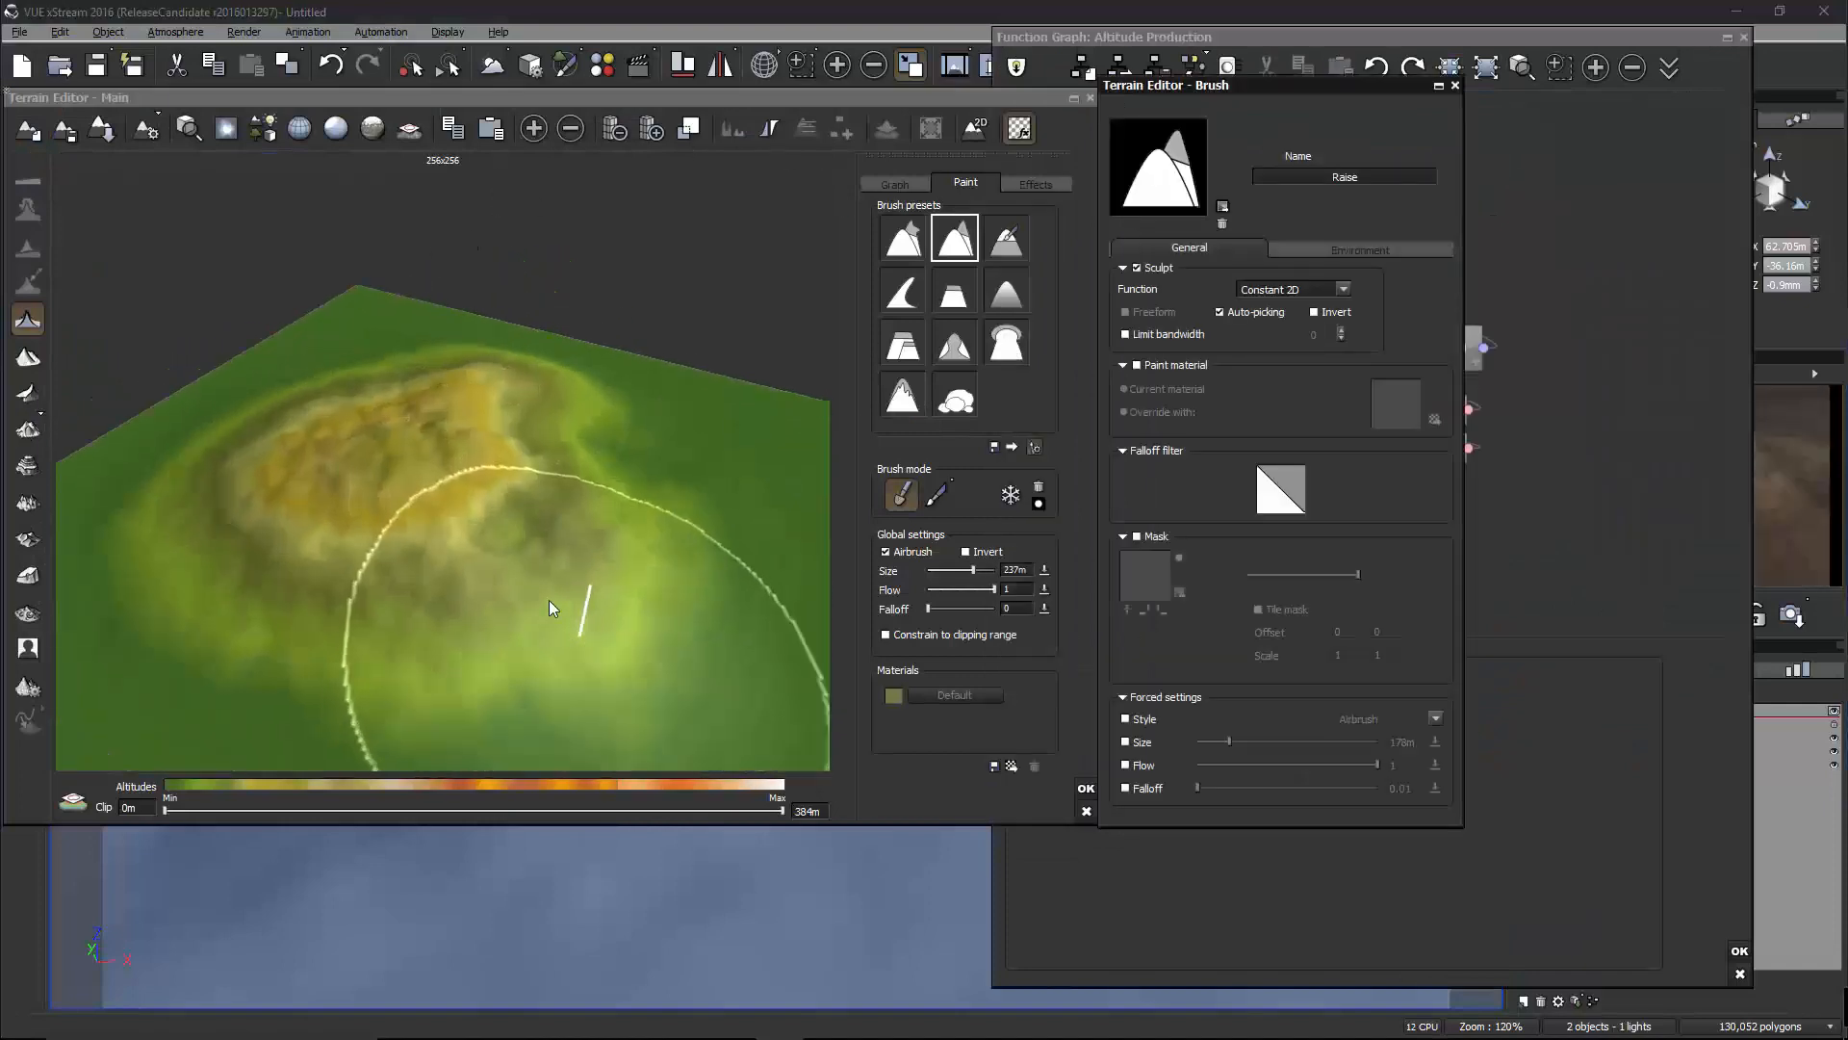
scroll(549, 601, up, 1)
Change the Simple Fractal node's noise to the Voronoi cellular pattern and inspect the resulting terrain
click(1542, 464)
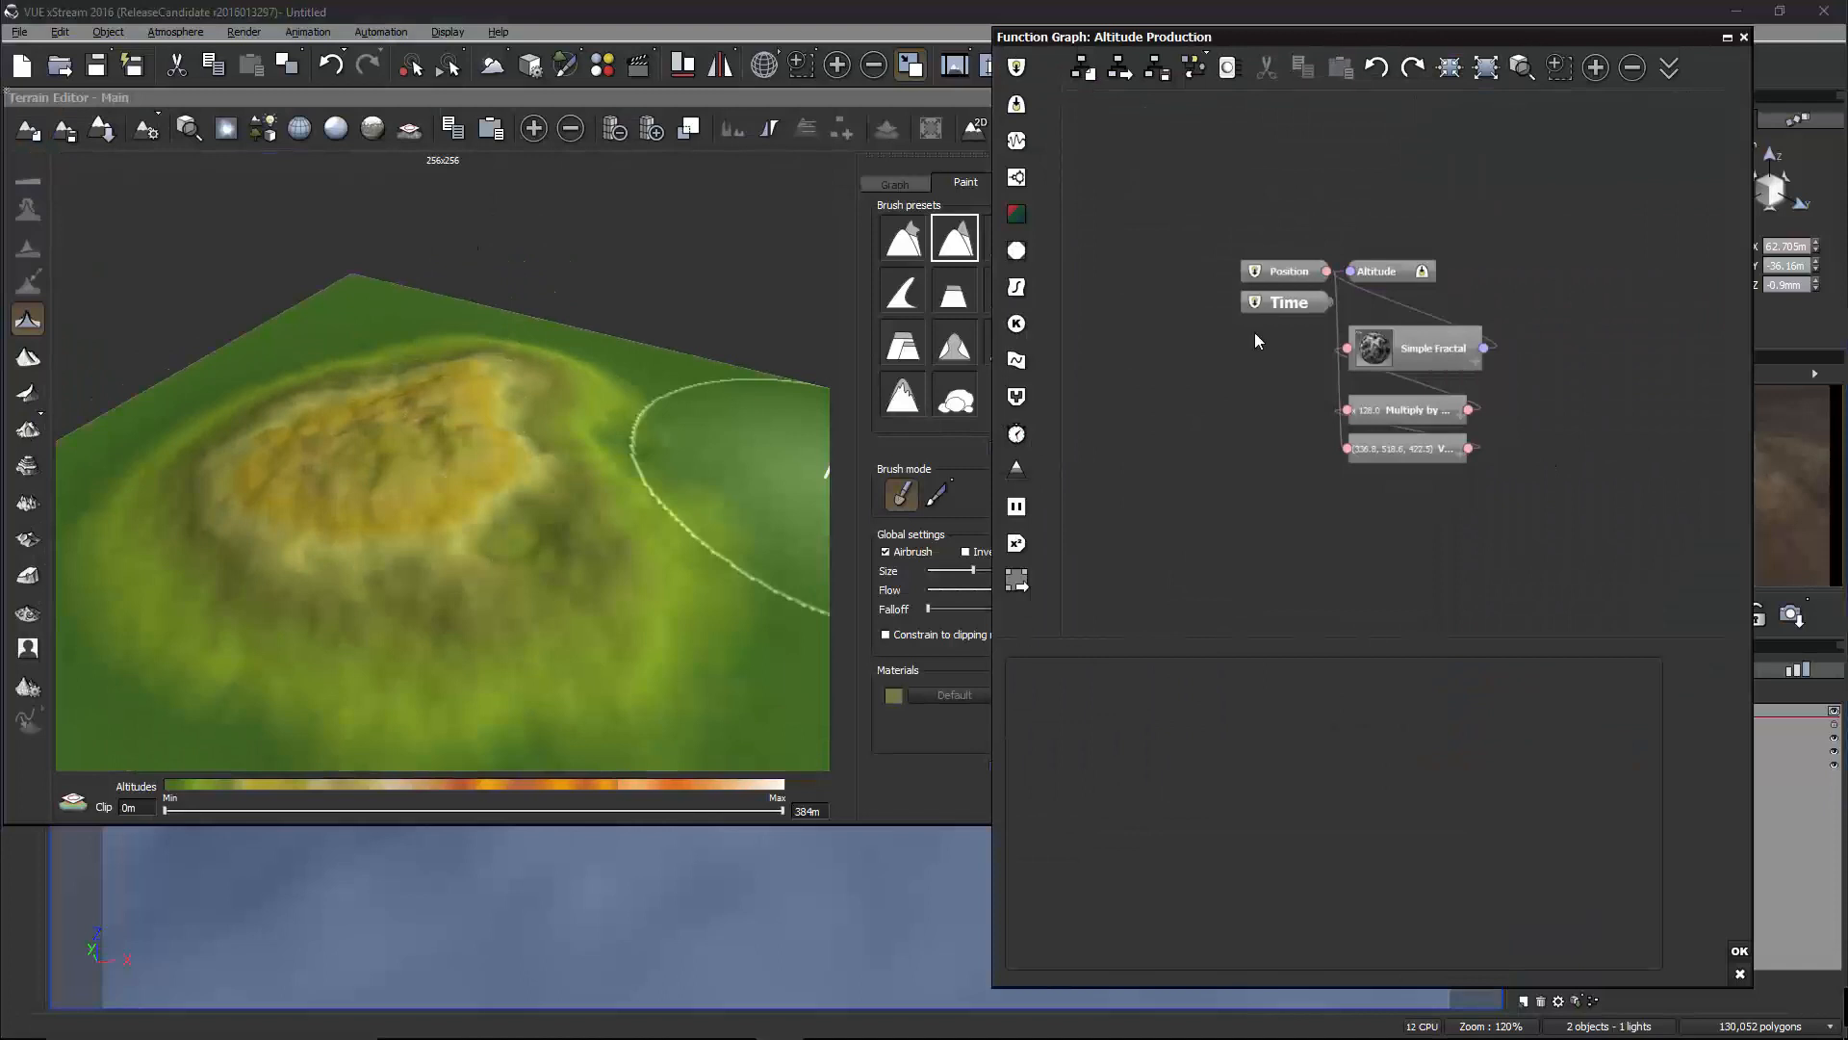
click(1424, 351)
click(1225, 699)
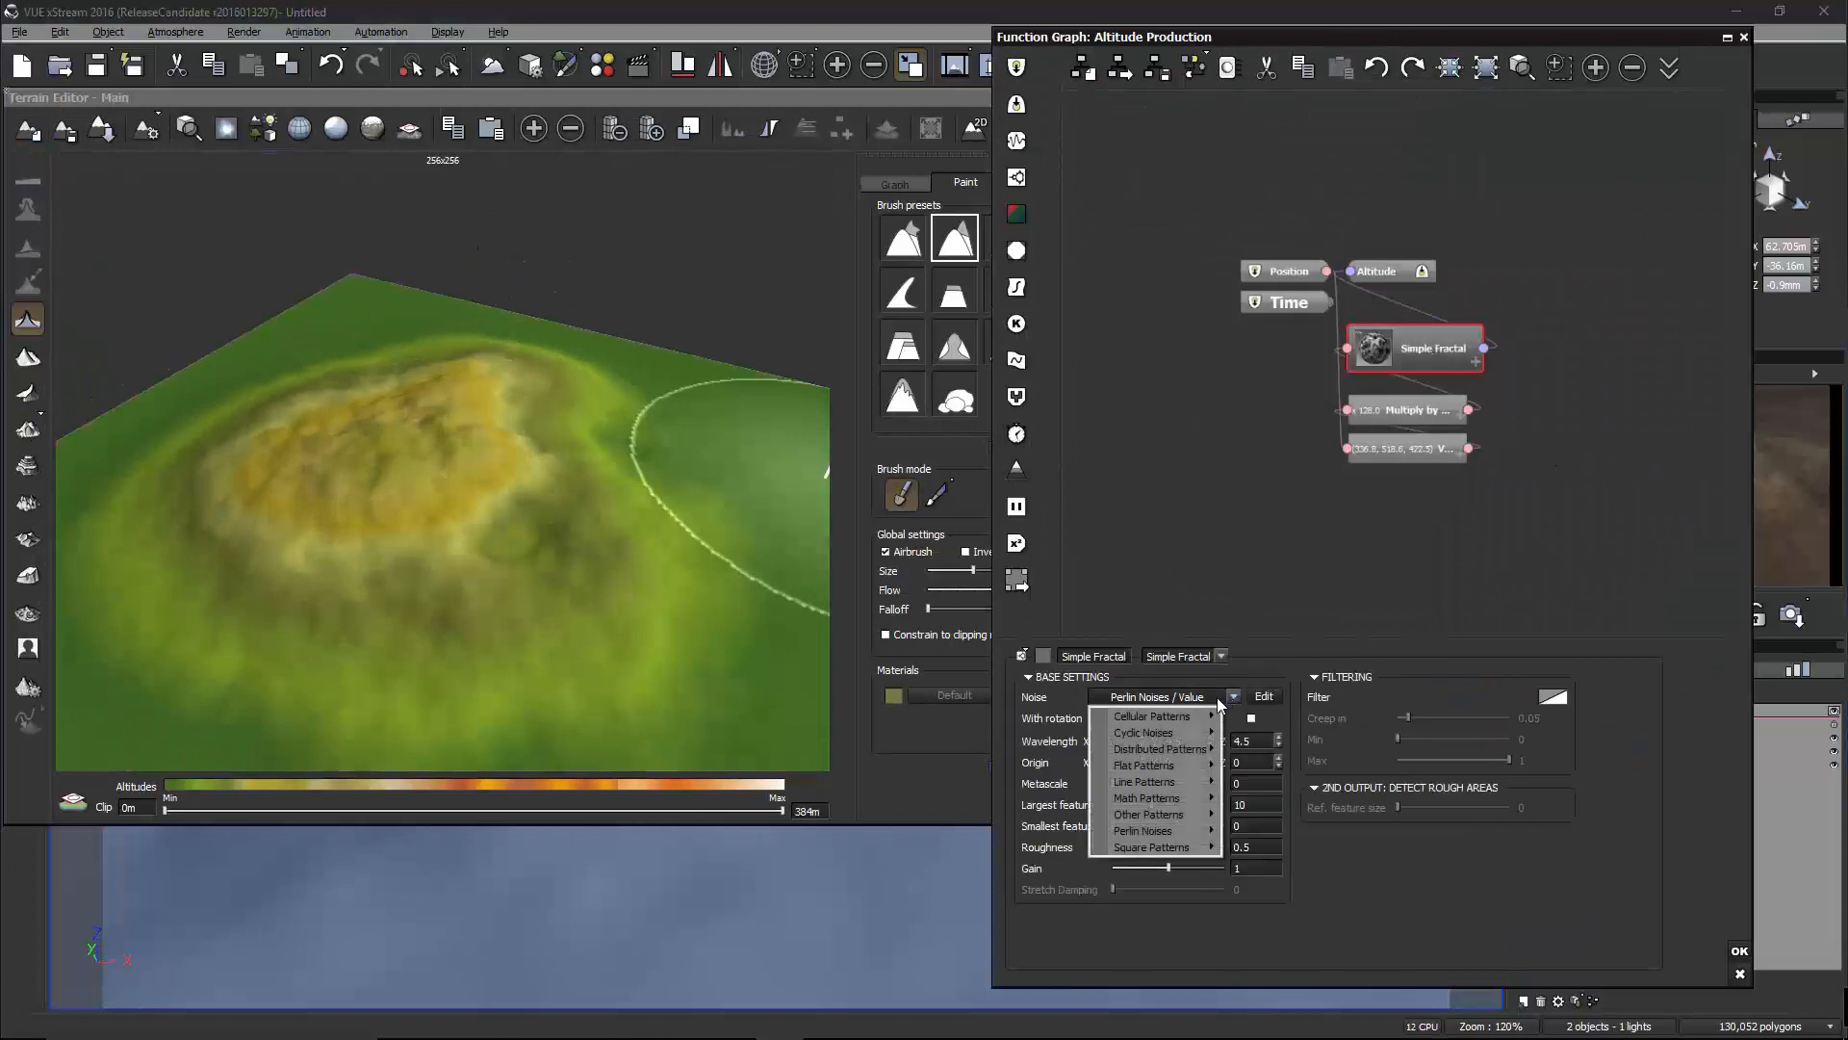
mouse_move(1192, 720)
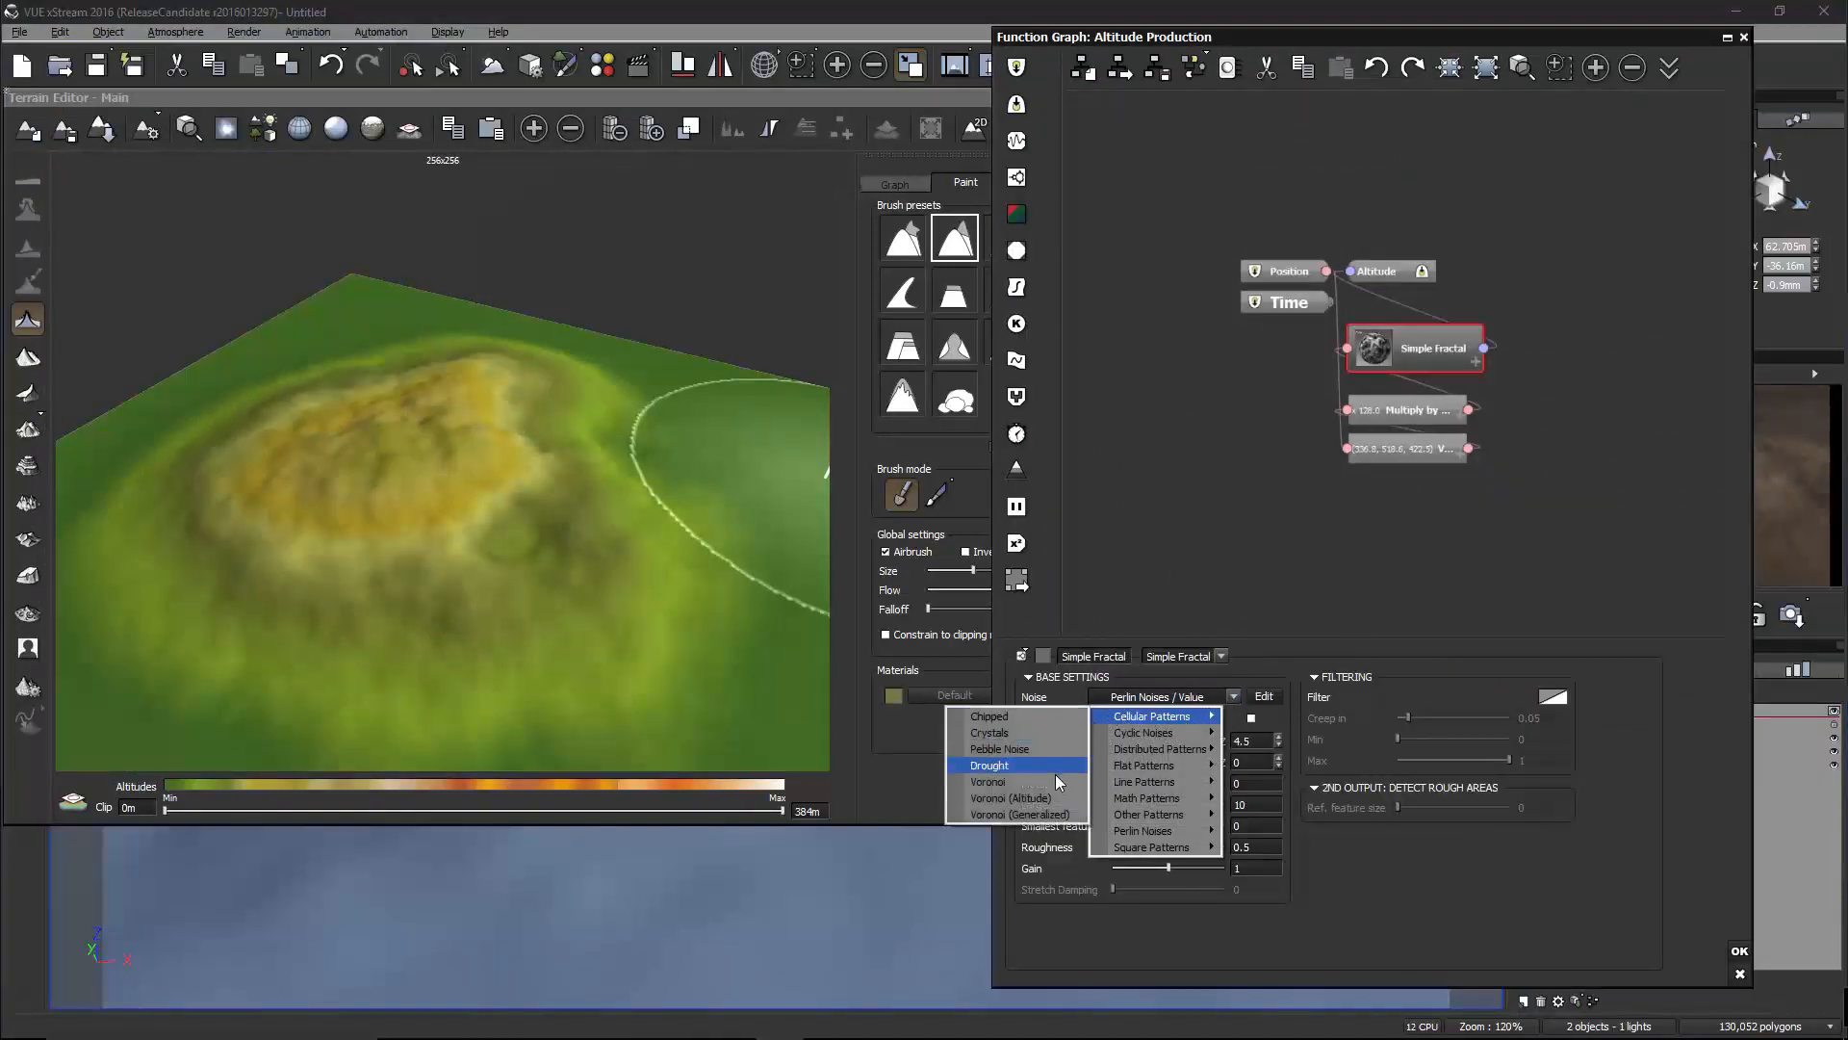
click(1012, 771)
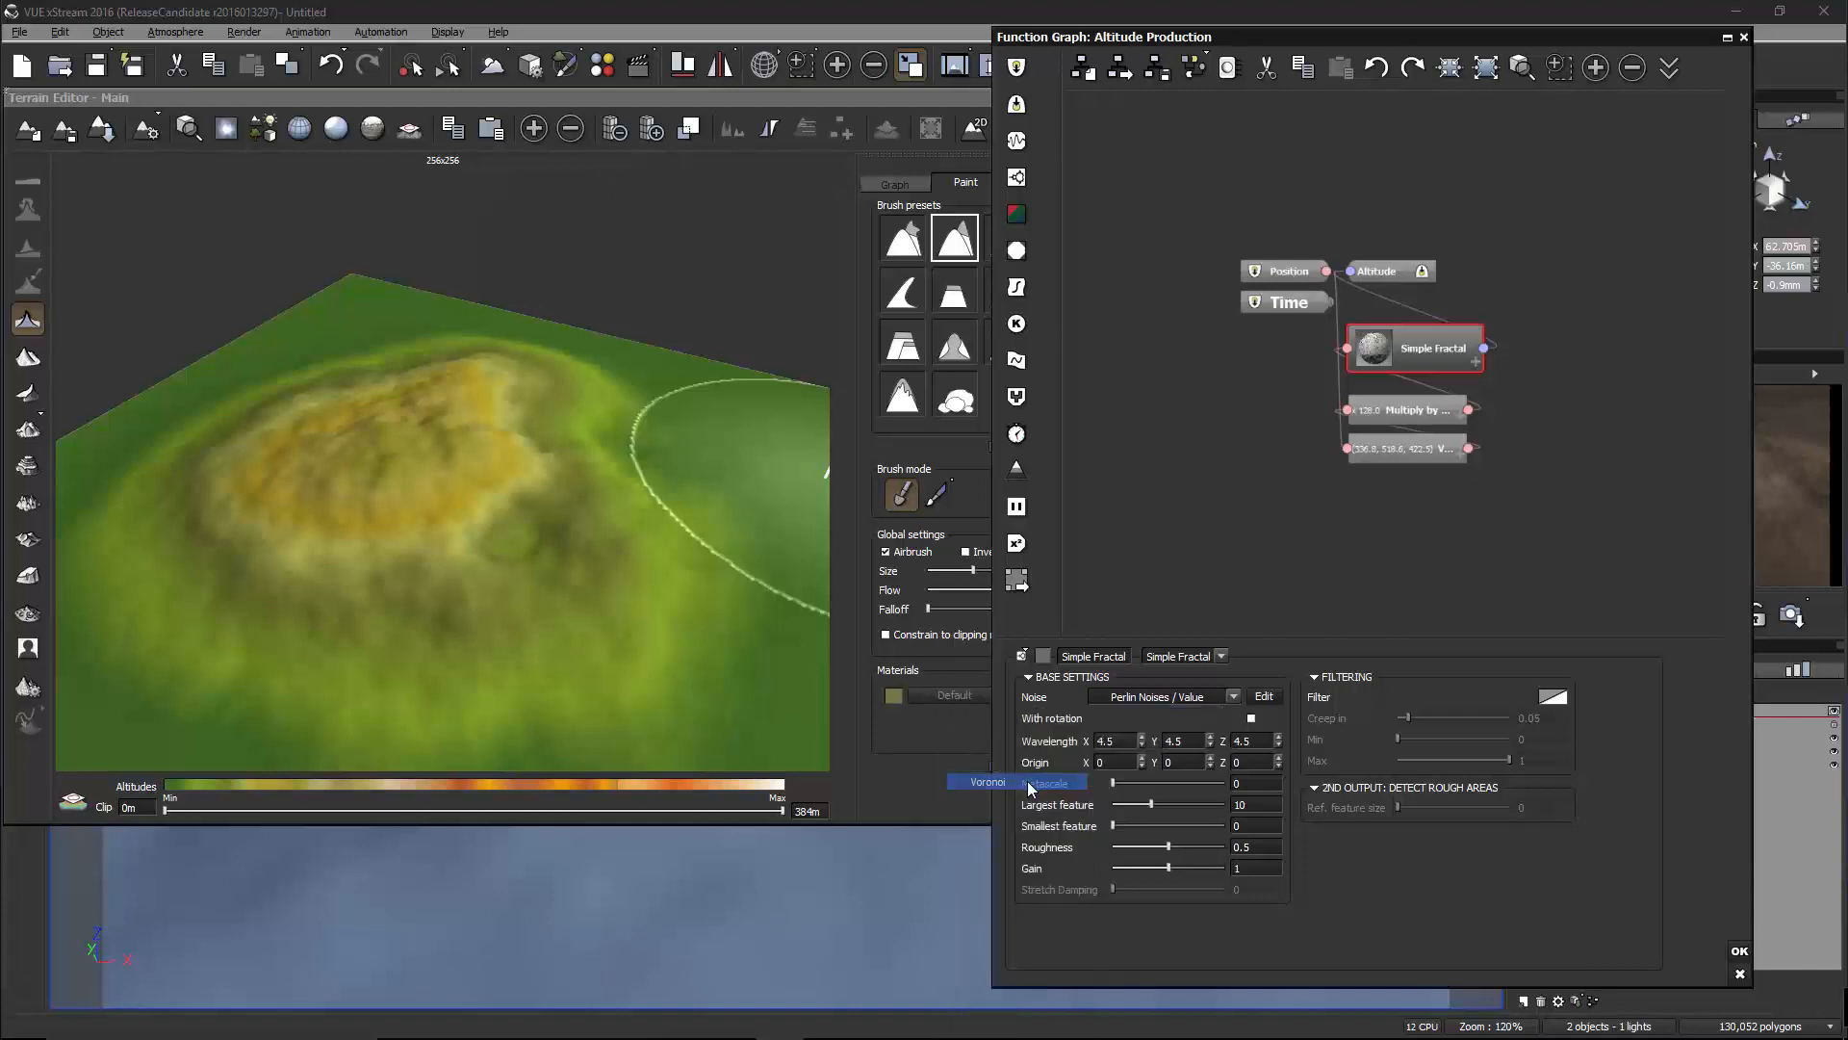
click(621, 456)
click(27, 318)
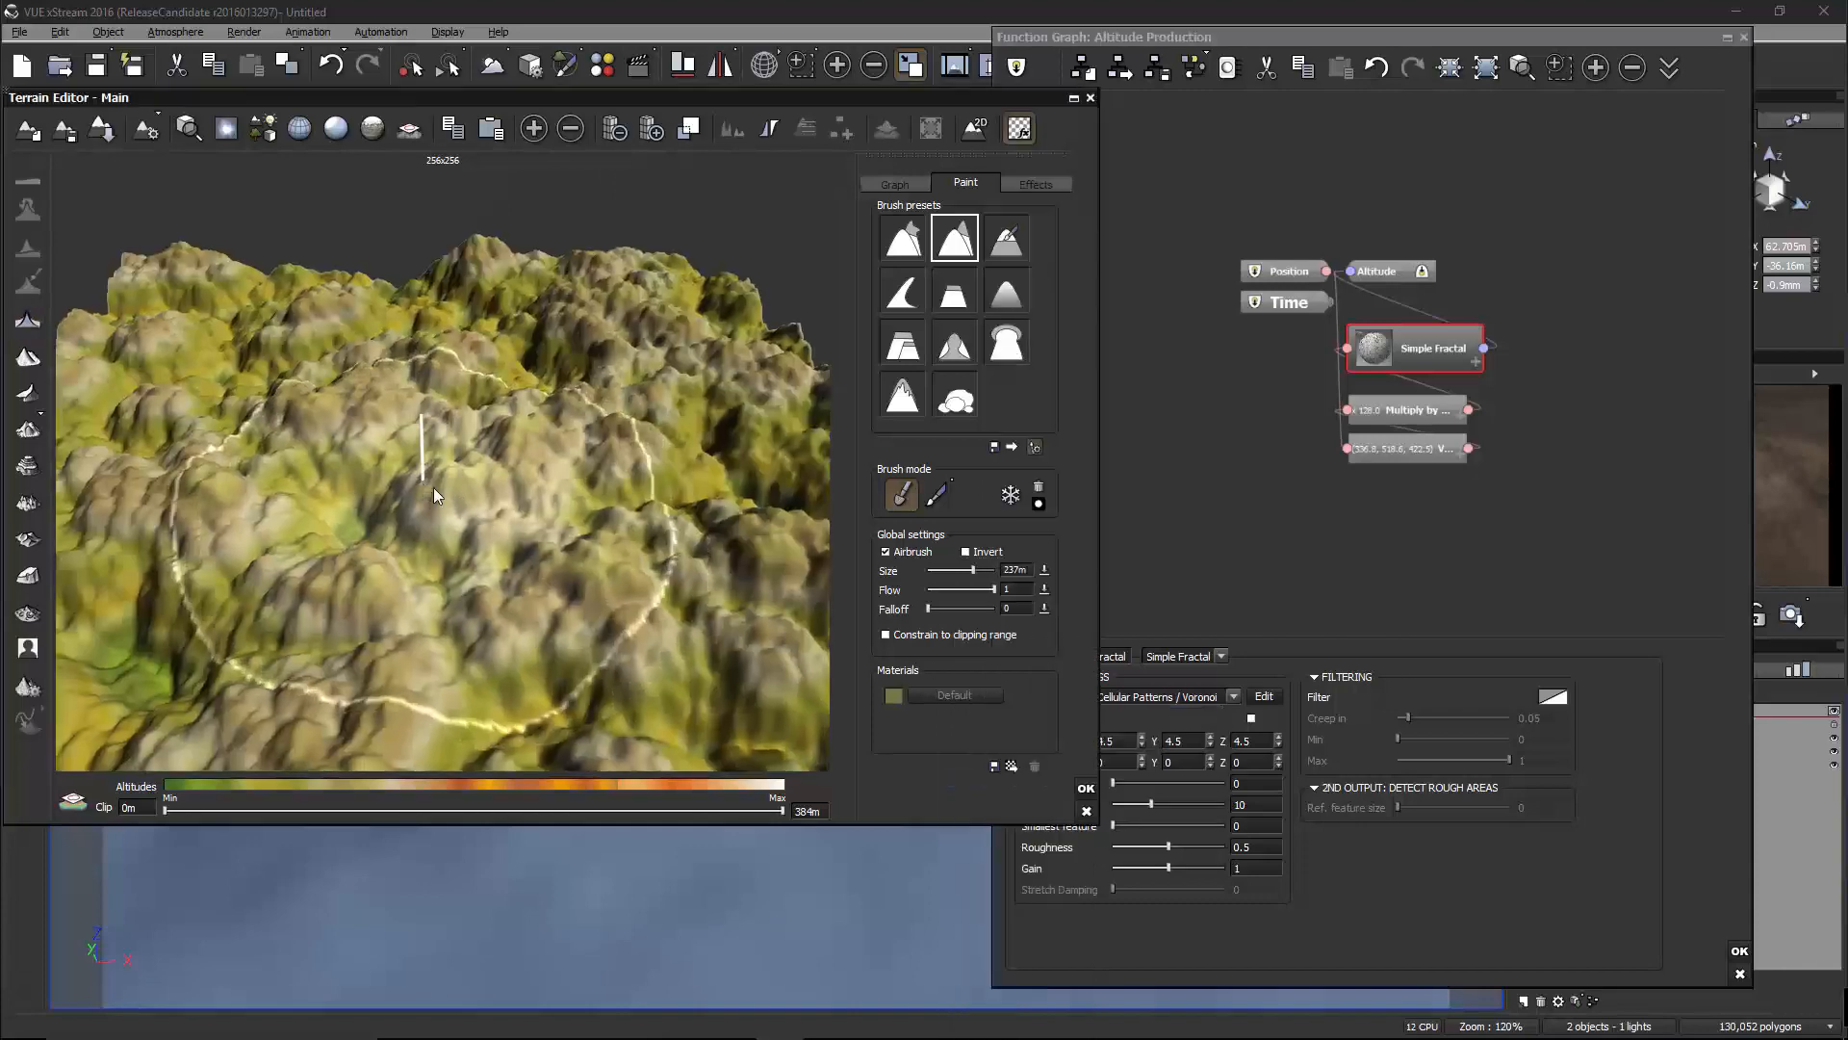
right_drag(433, 487, 608, 502)
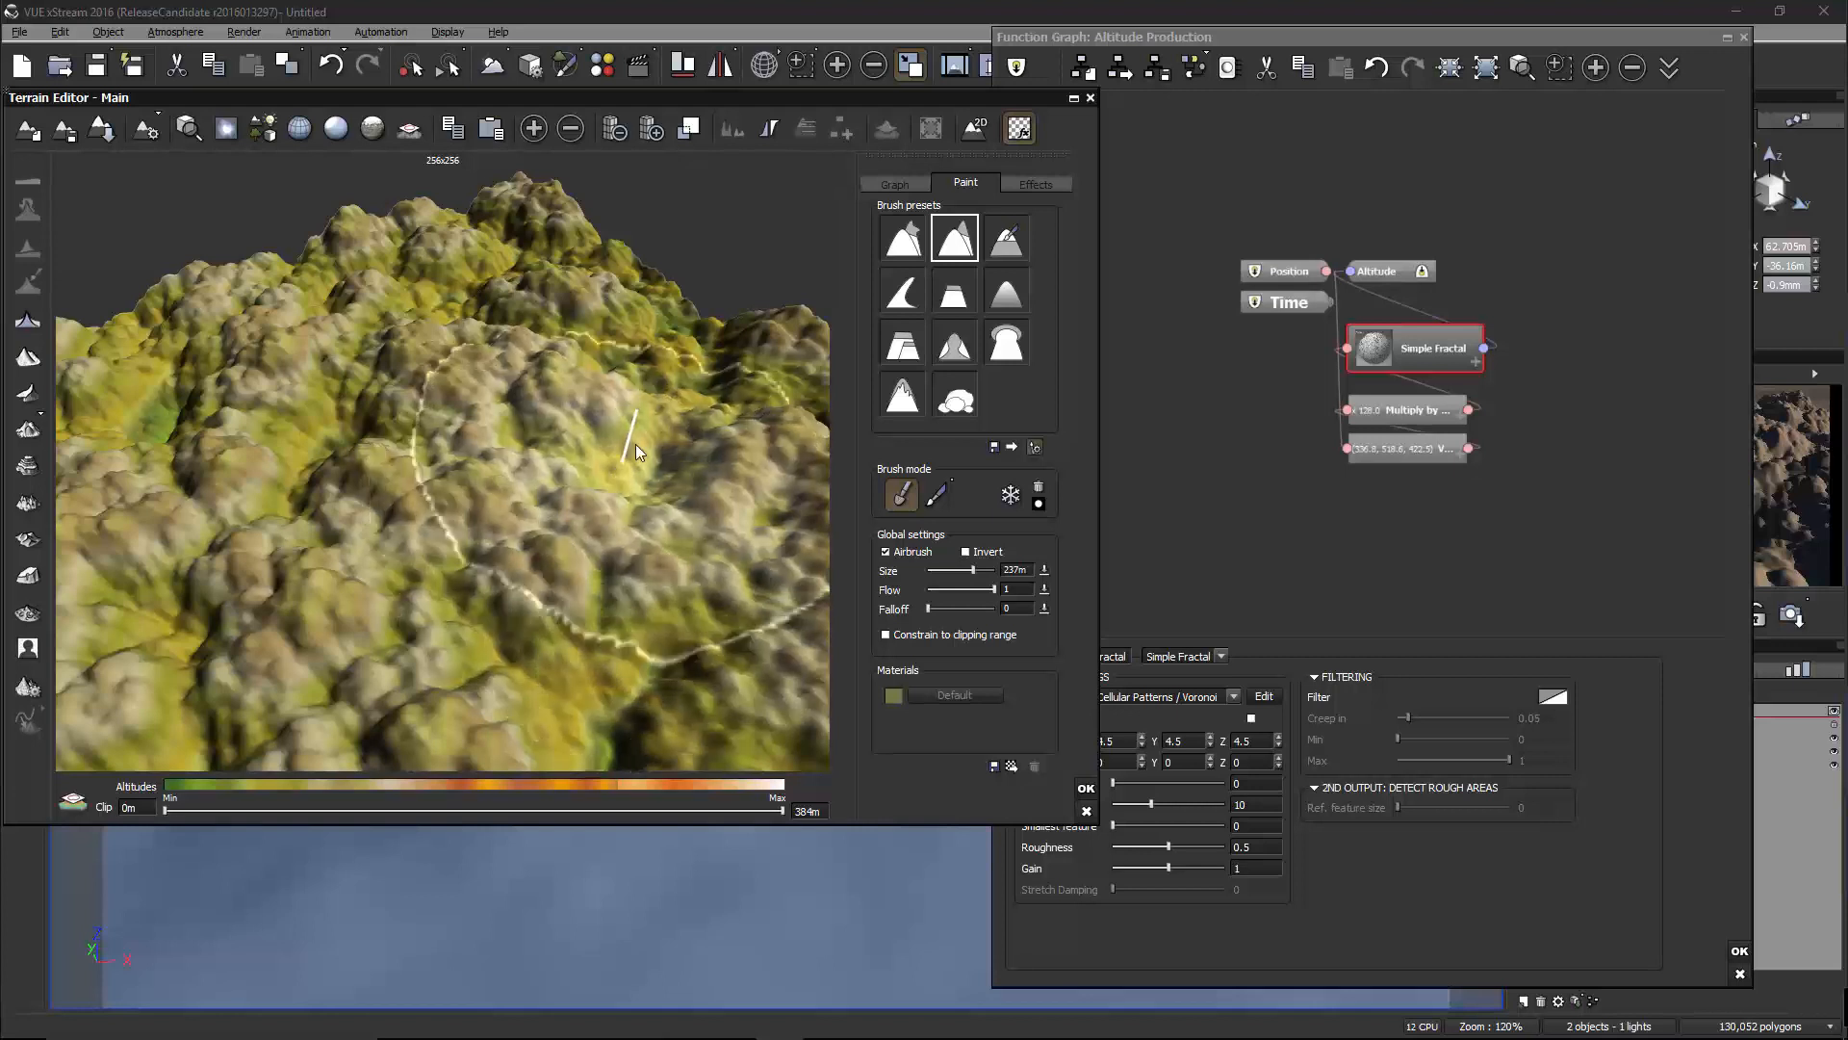
Move the Altitude output node away from the Simple Fractal node to make room in the graph
drag(1350, 271, 1487, 362)
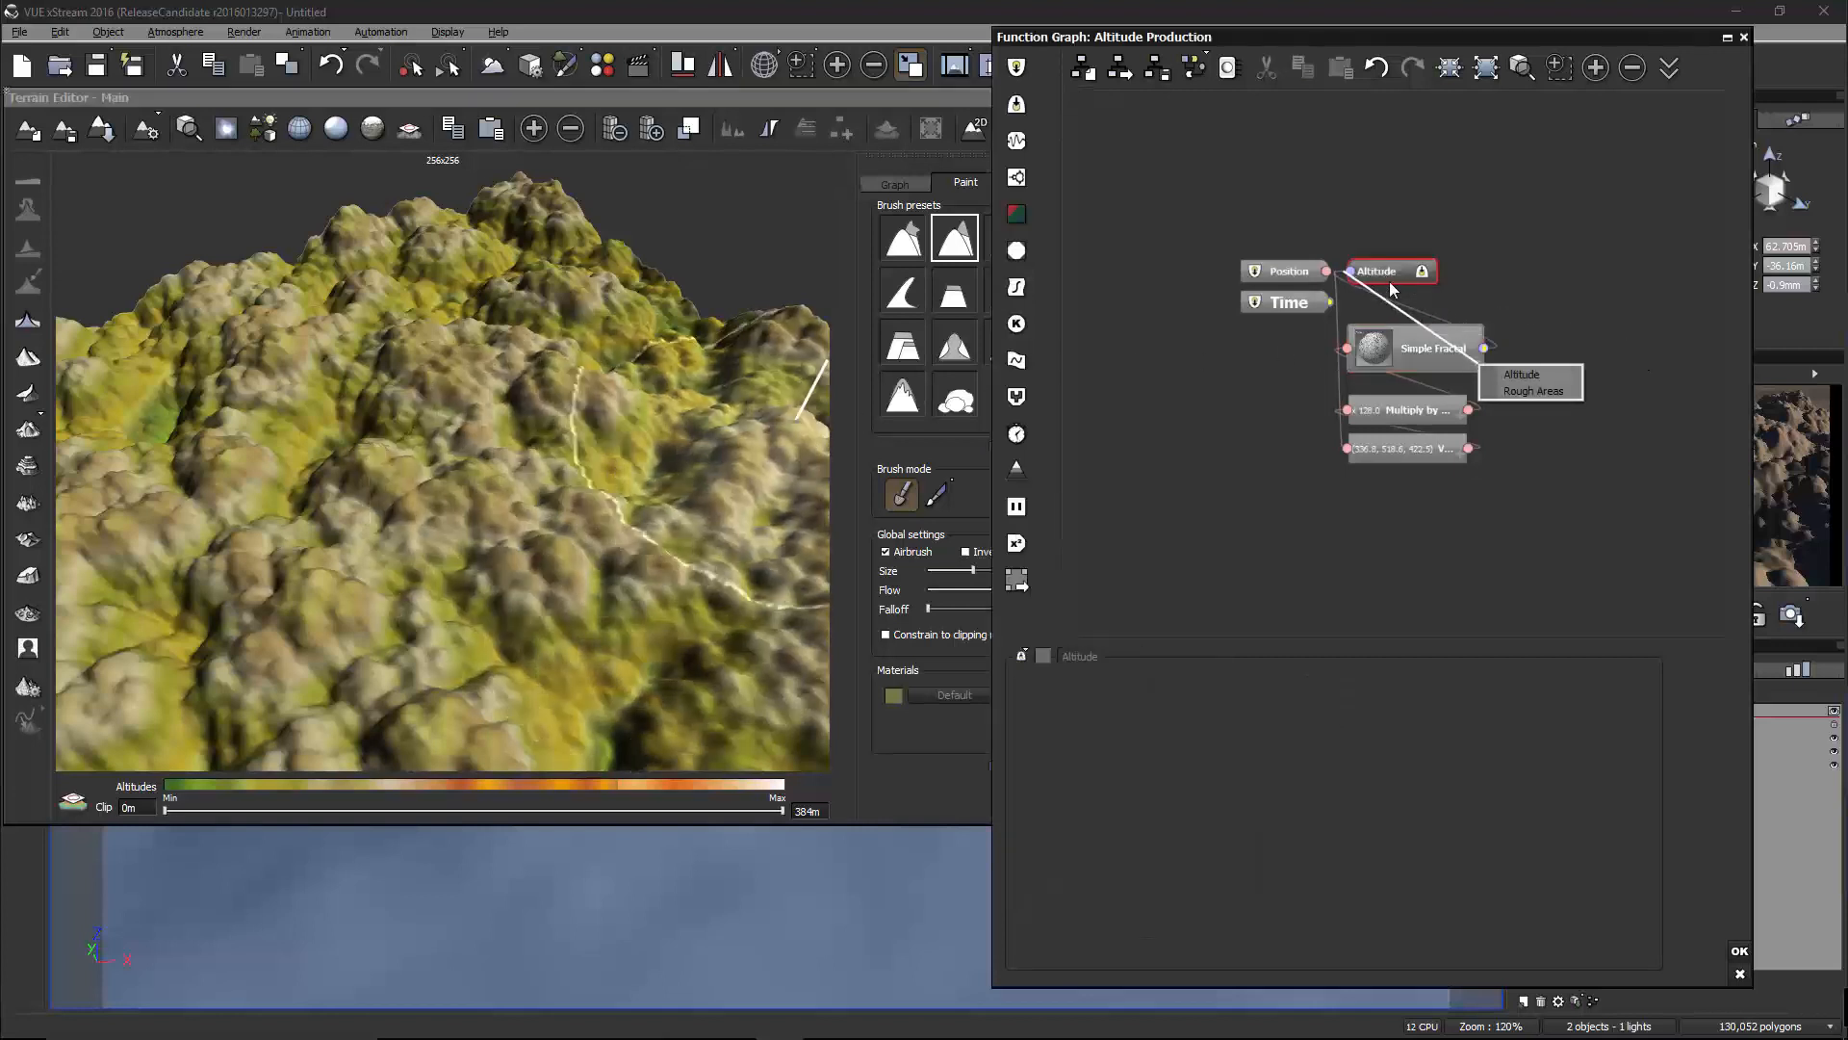
click(1409, 275)
drag(1409, 275, 1639, 327)
middle_drag(1251, 468, 1126, 451)
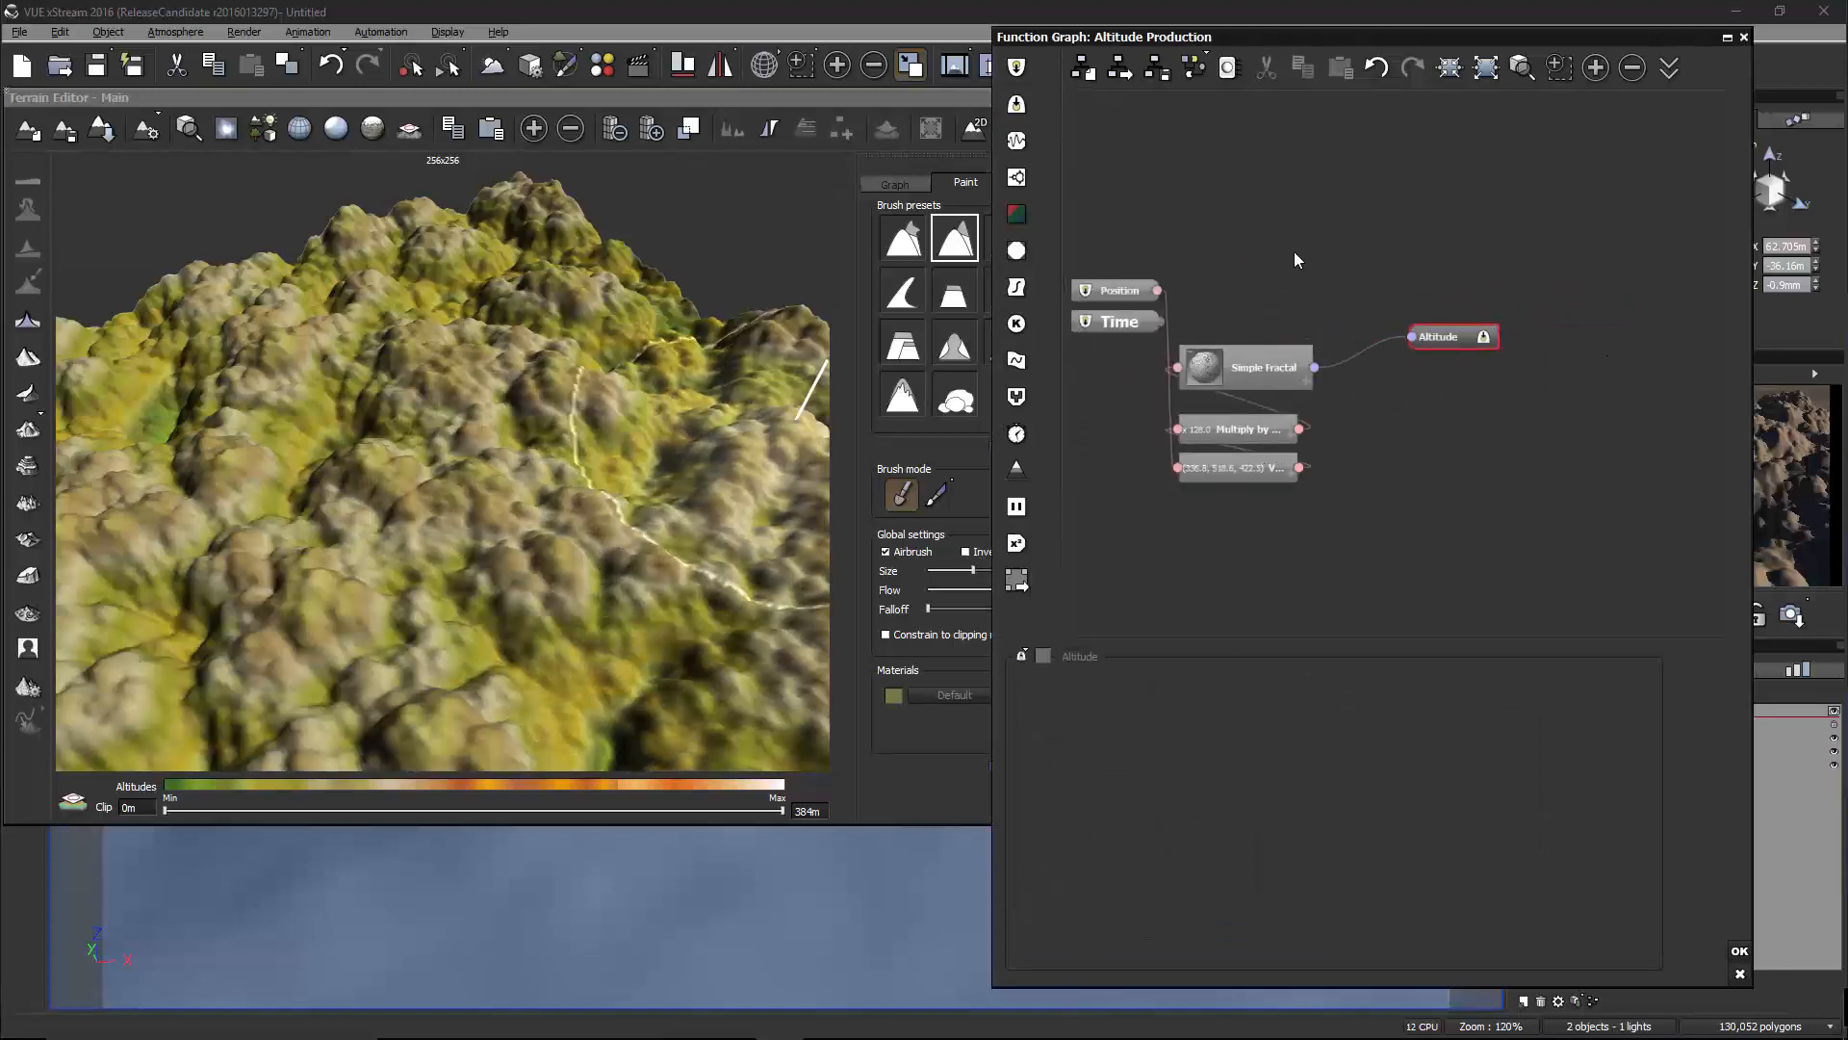
Add a Tooth (Gaussian) math pattern noise node and place it above the Simple Fractal node
right_click(1245, 204)
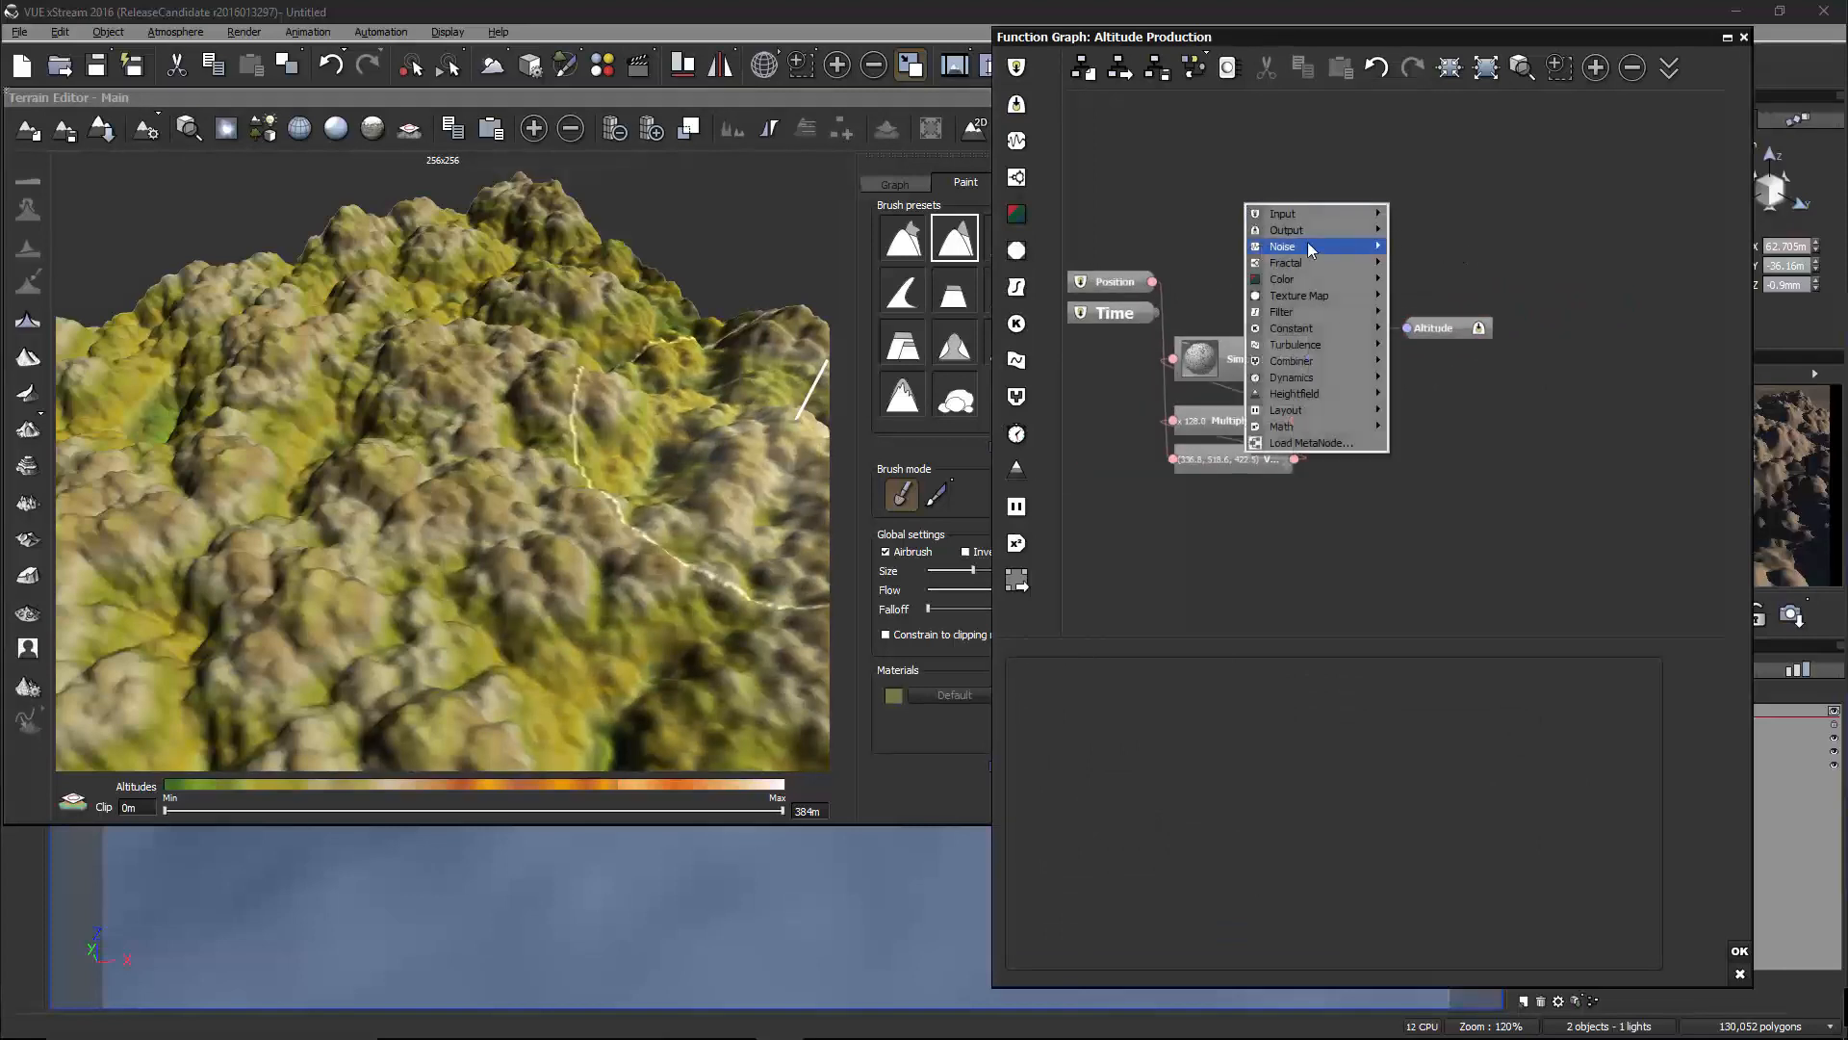
mouse_move(1317, 243)
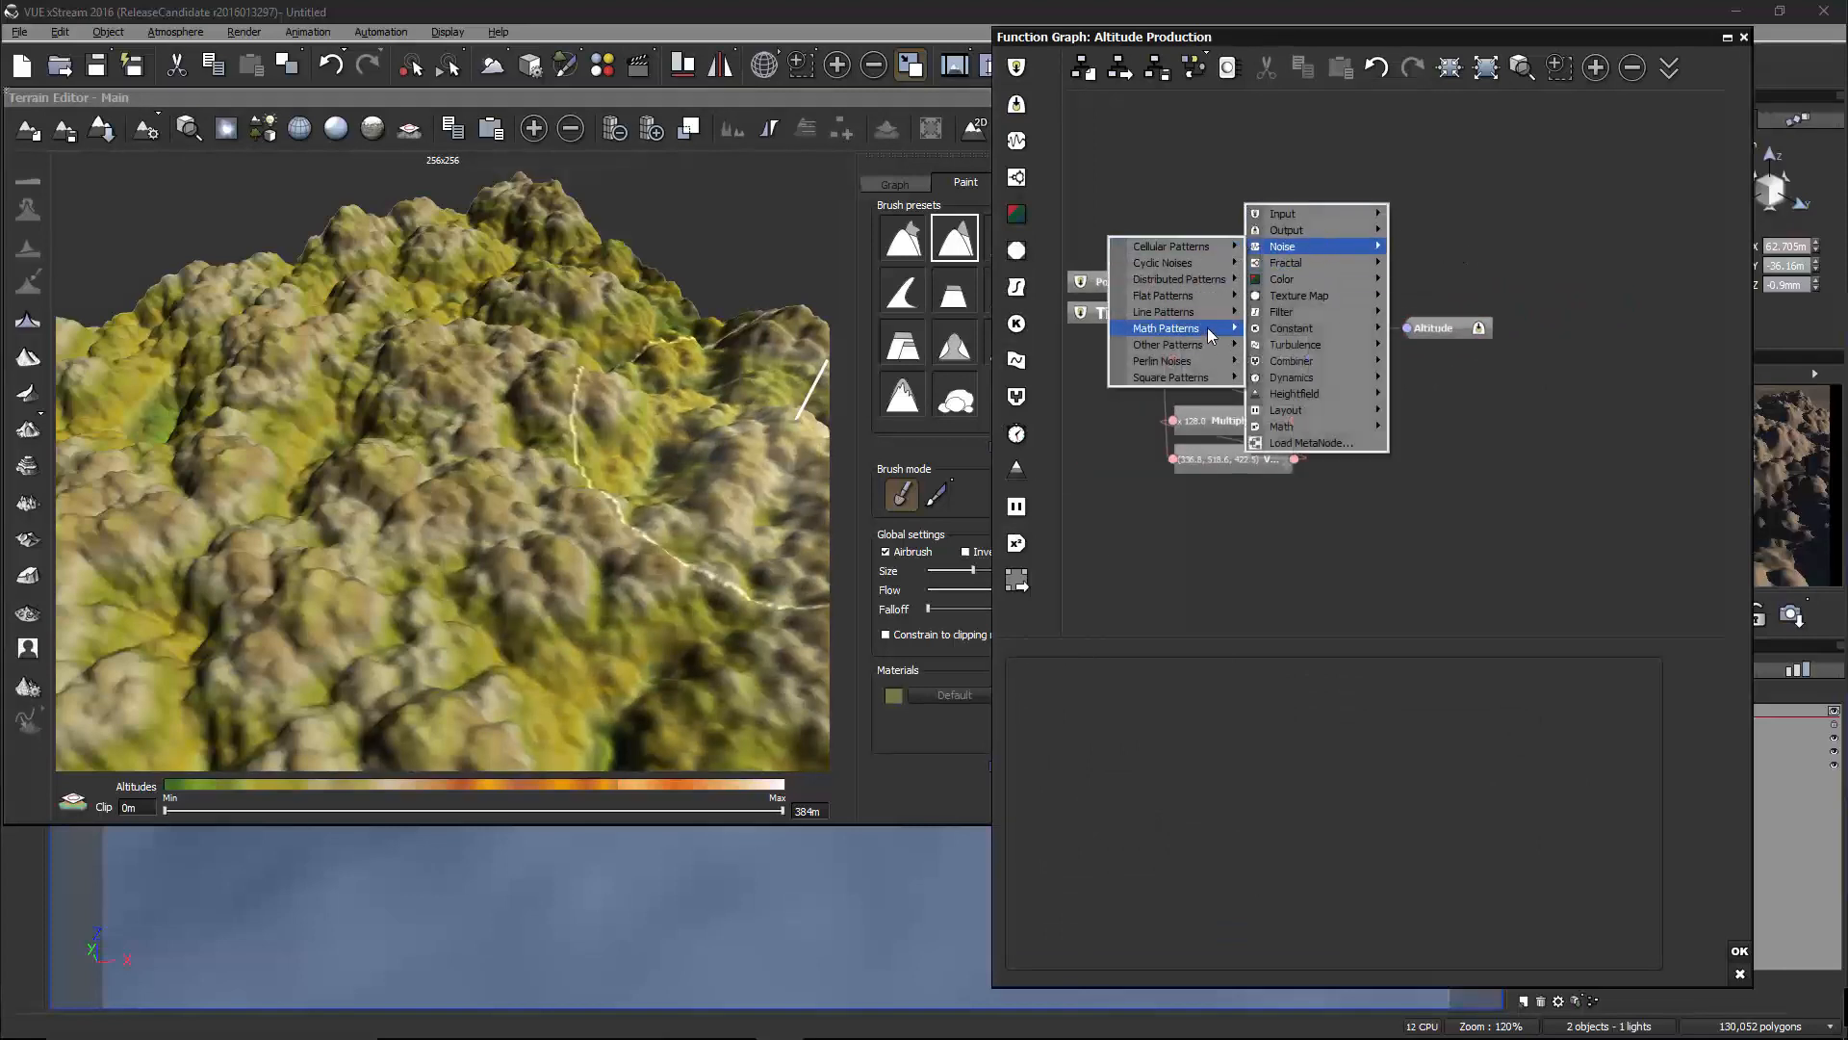
mouse_move(1209, 330)
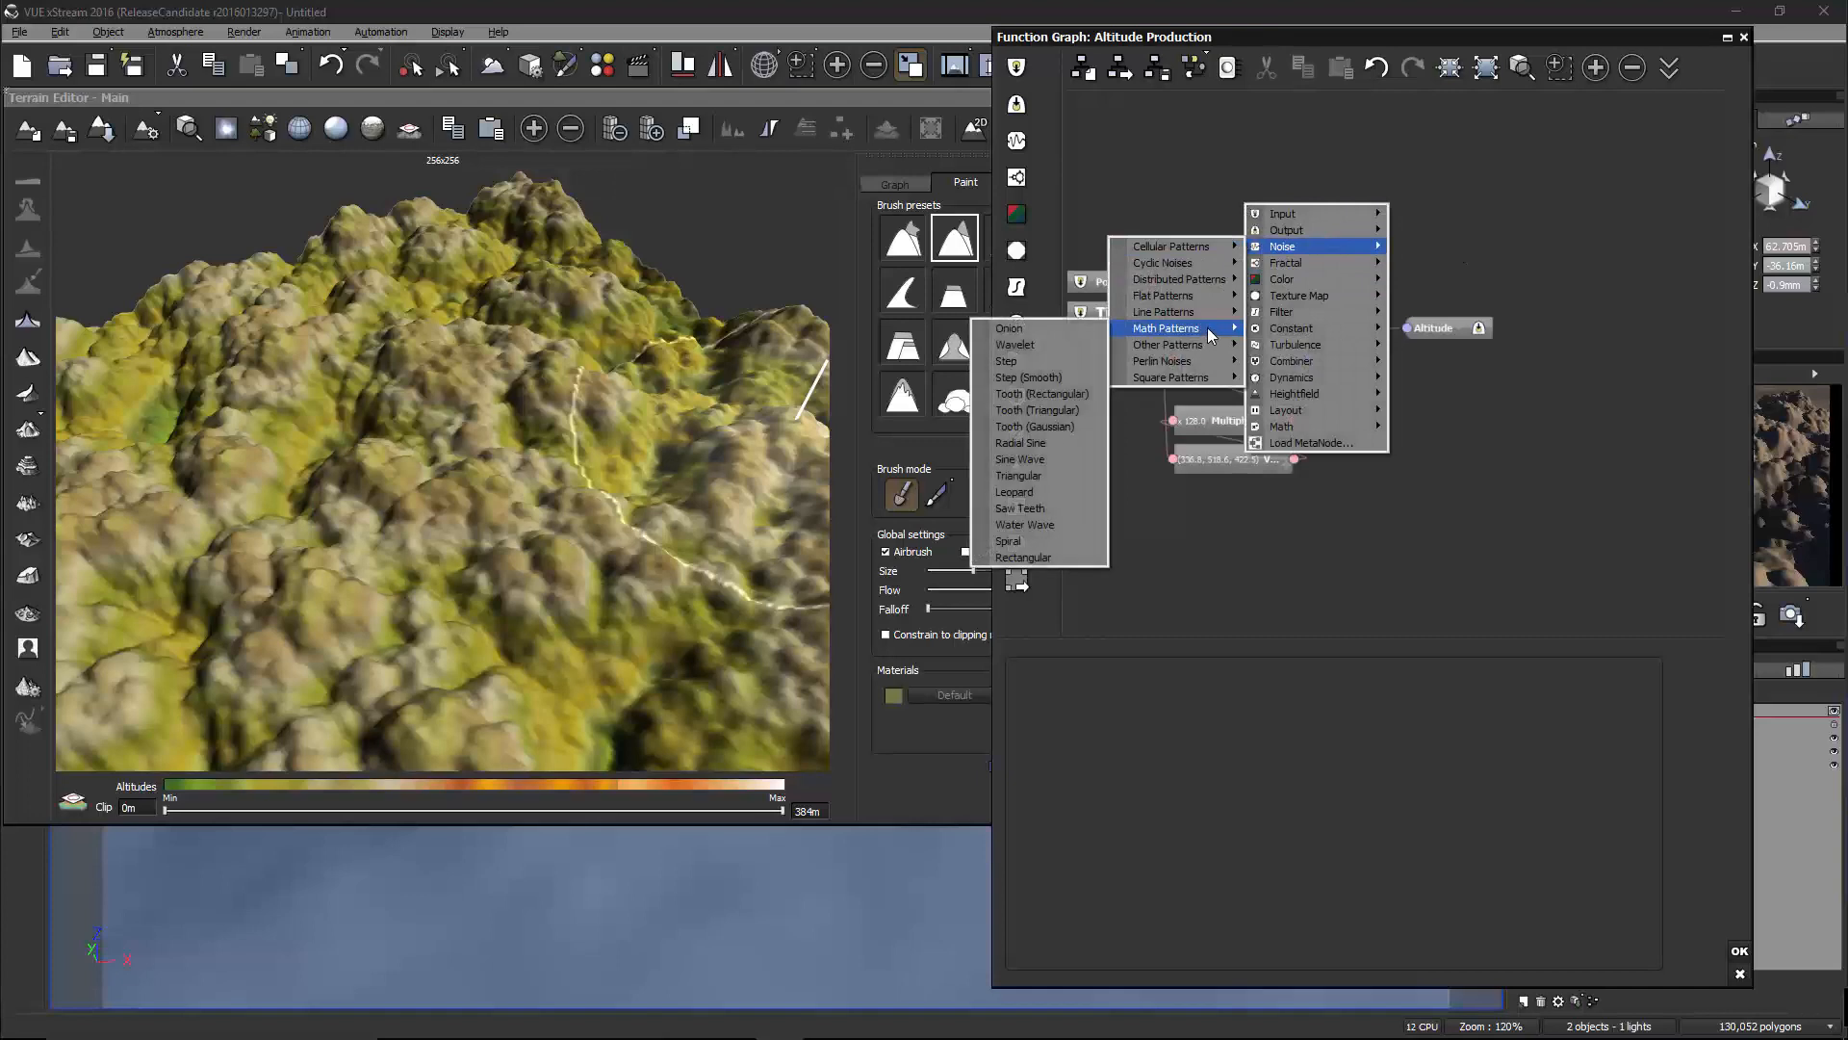
click(1078, 427)
drag(1269, 233, 1343, 299)
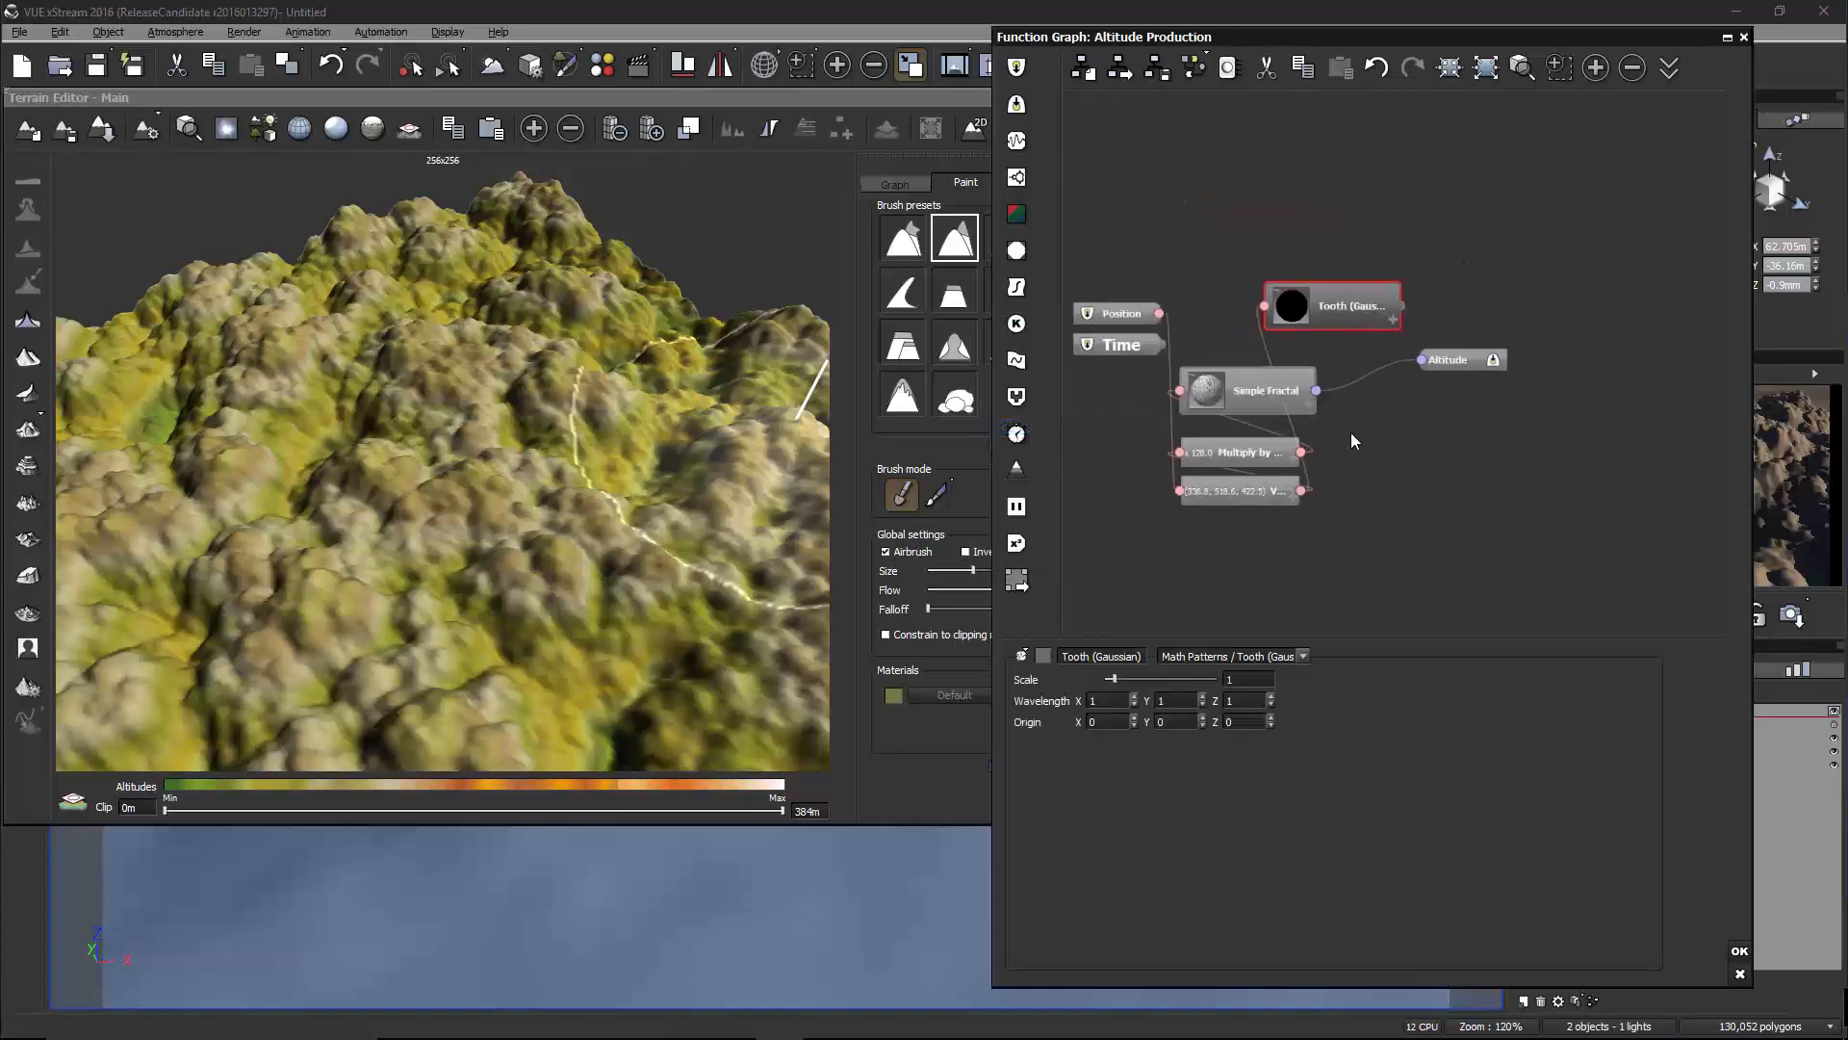
middle_drag(1349, 431, 1280, 418)
drag(1259, 310, 1400, 238)
middle_drag(1342, 245, 1451, 242)
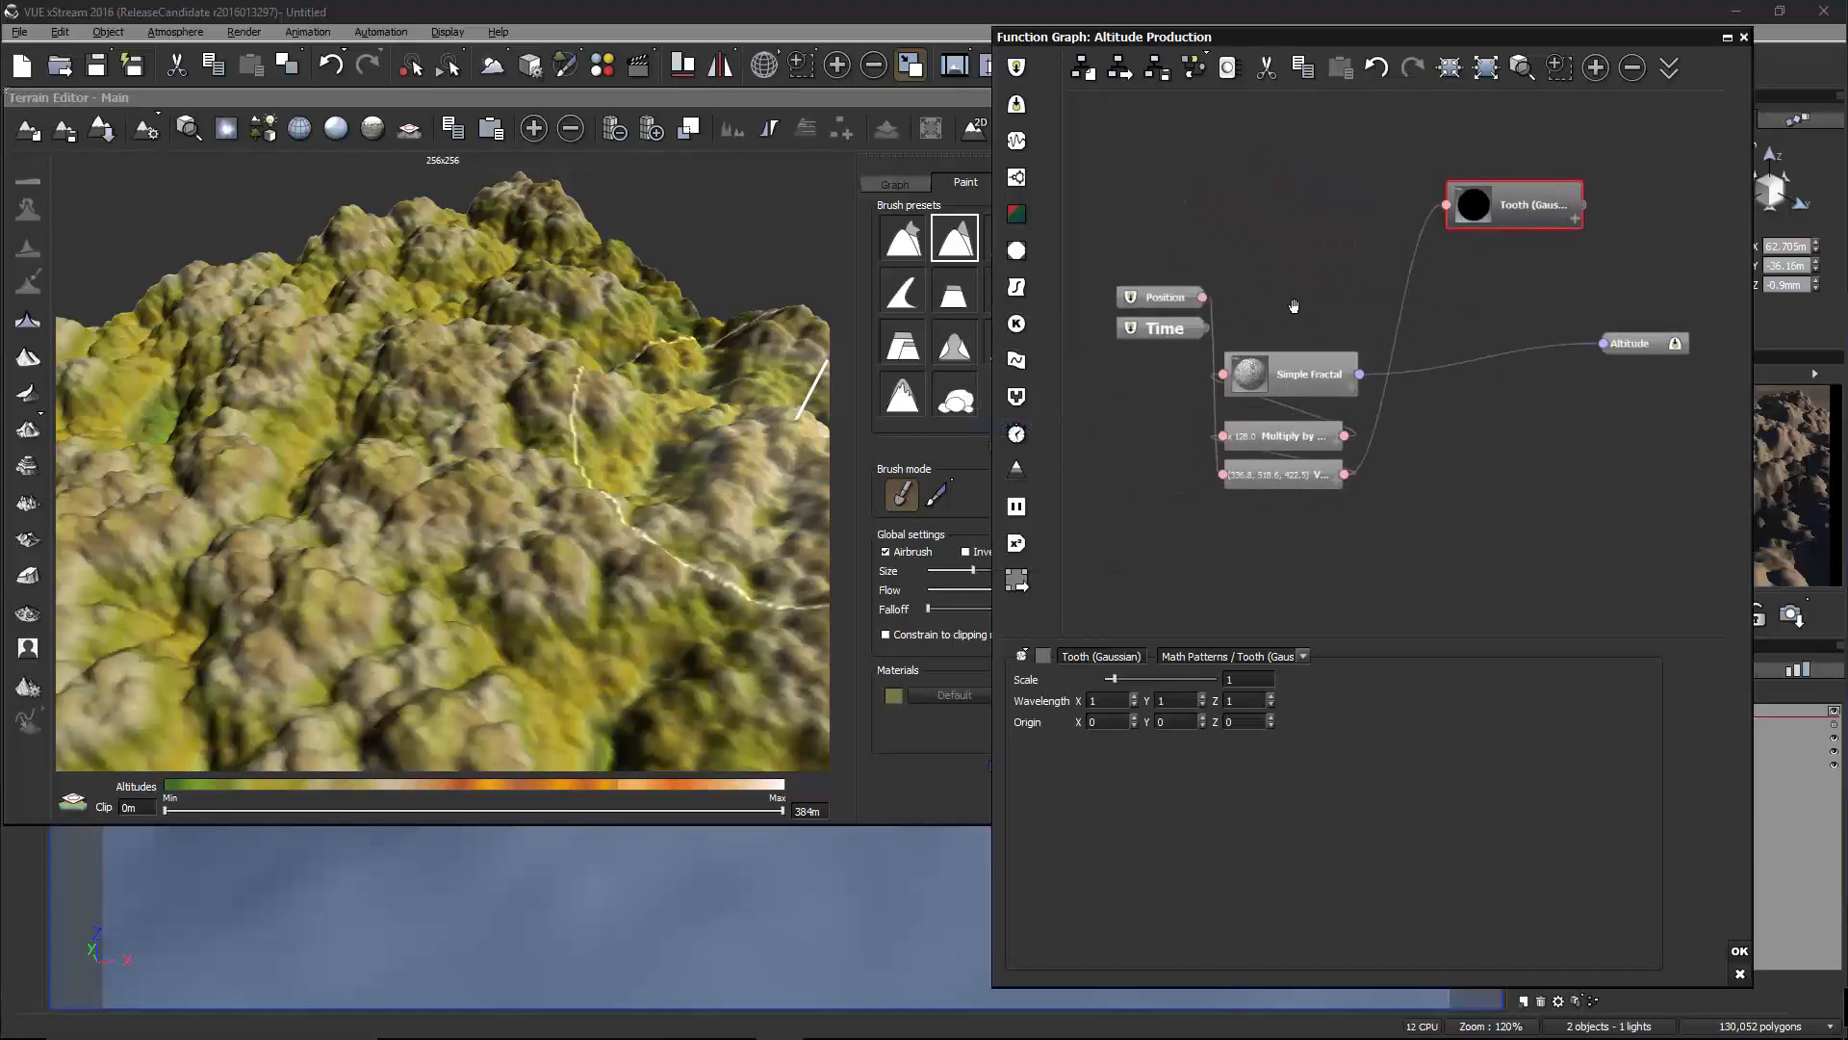
Feed Position directly into the Tooth (Gaussian) node and connect that node's output to Altitude
drag(1128, 298, 1109, 213)
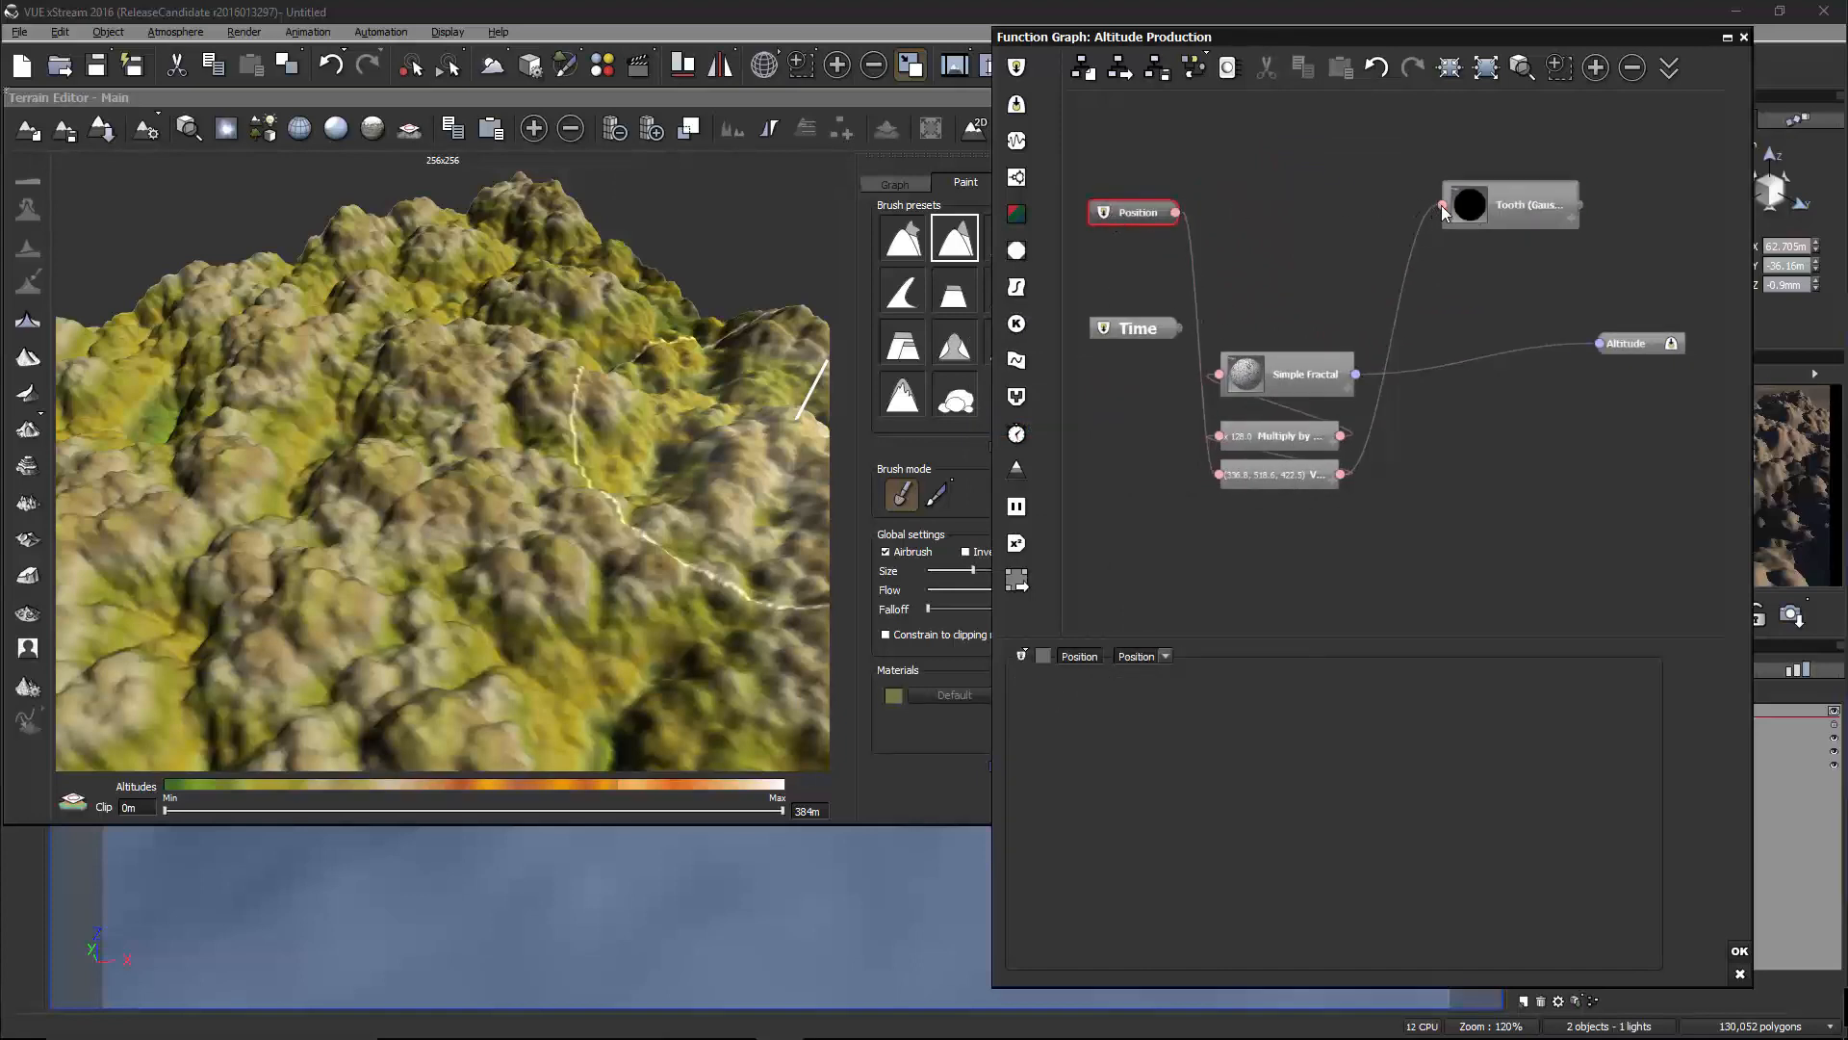
drag(1442, 205, 1126, 214)
middle_drag(1285, 258, 1155, 259)
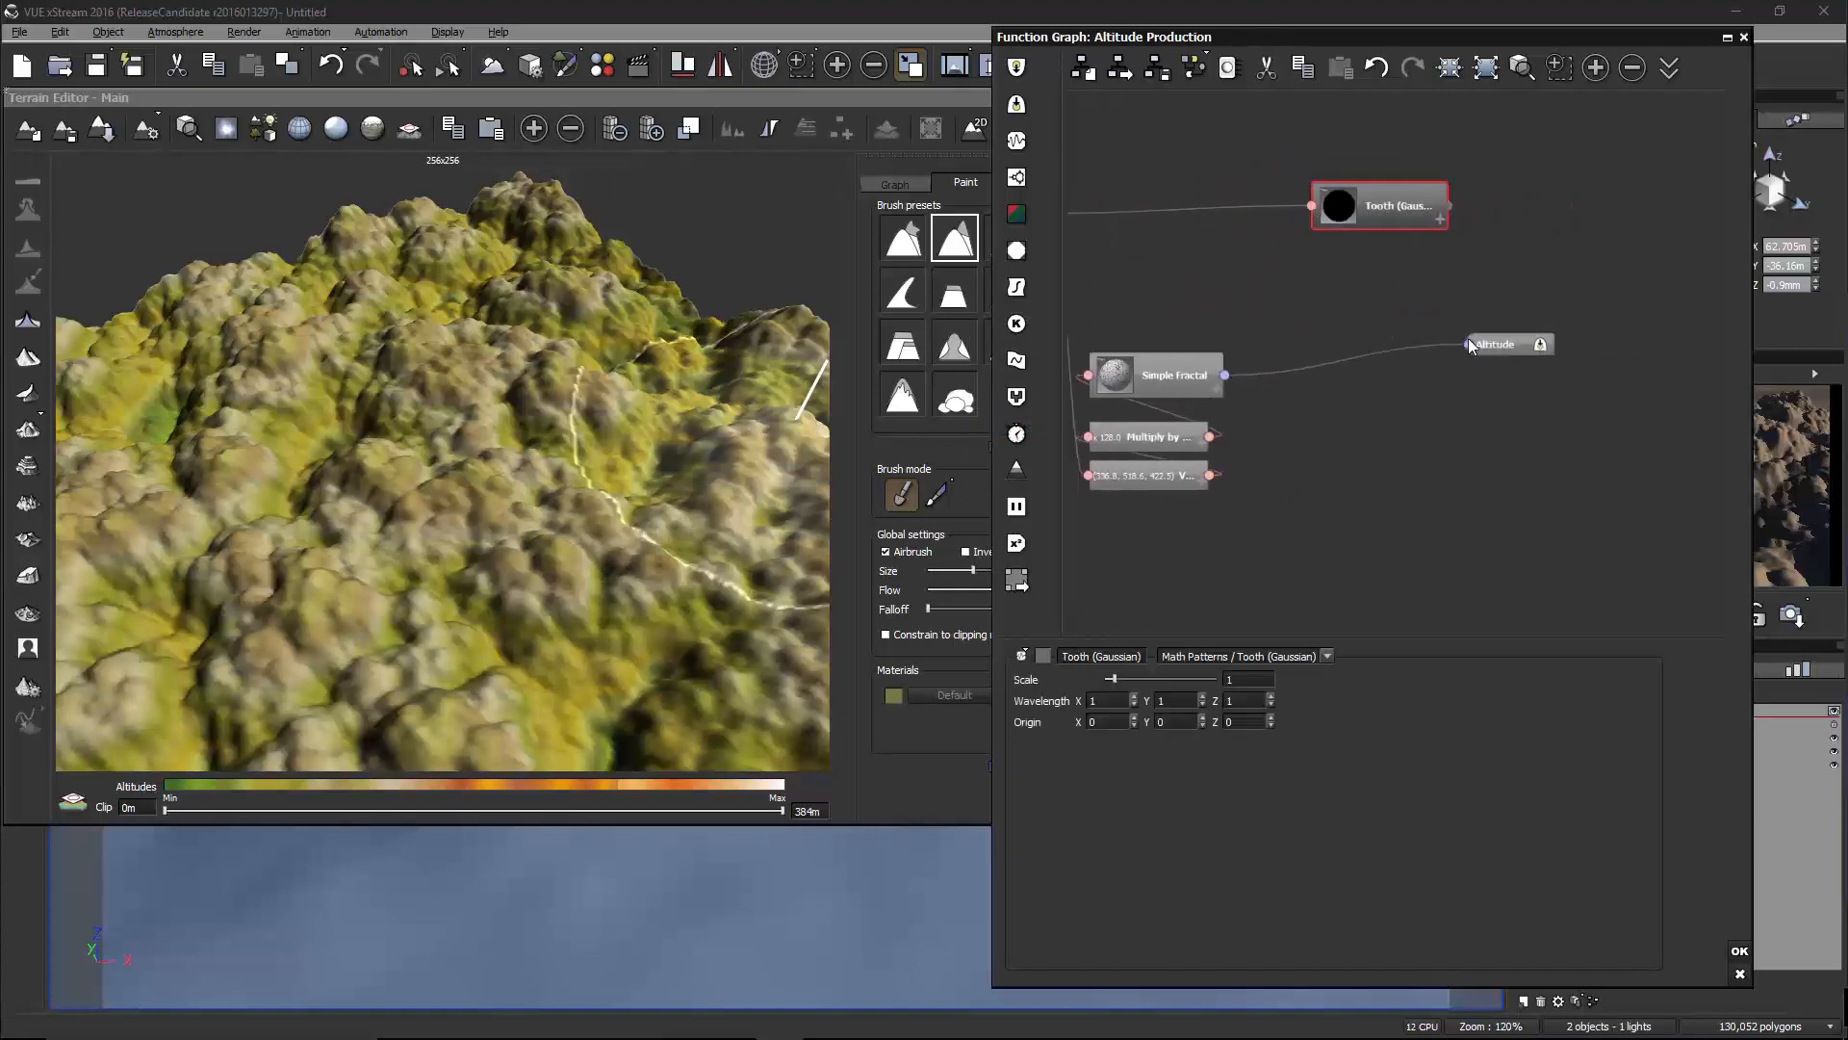
drag(1469, 344, 1388, 224)
click(543, 475)
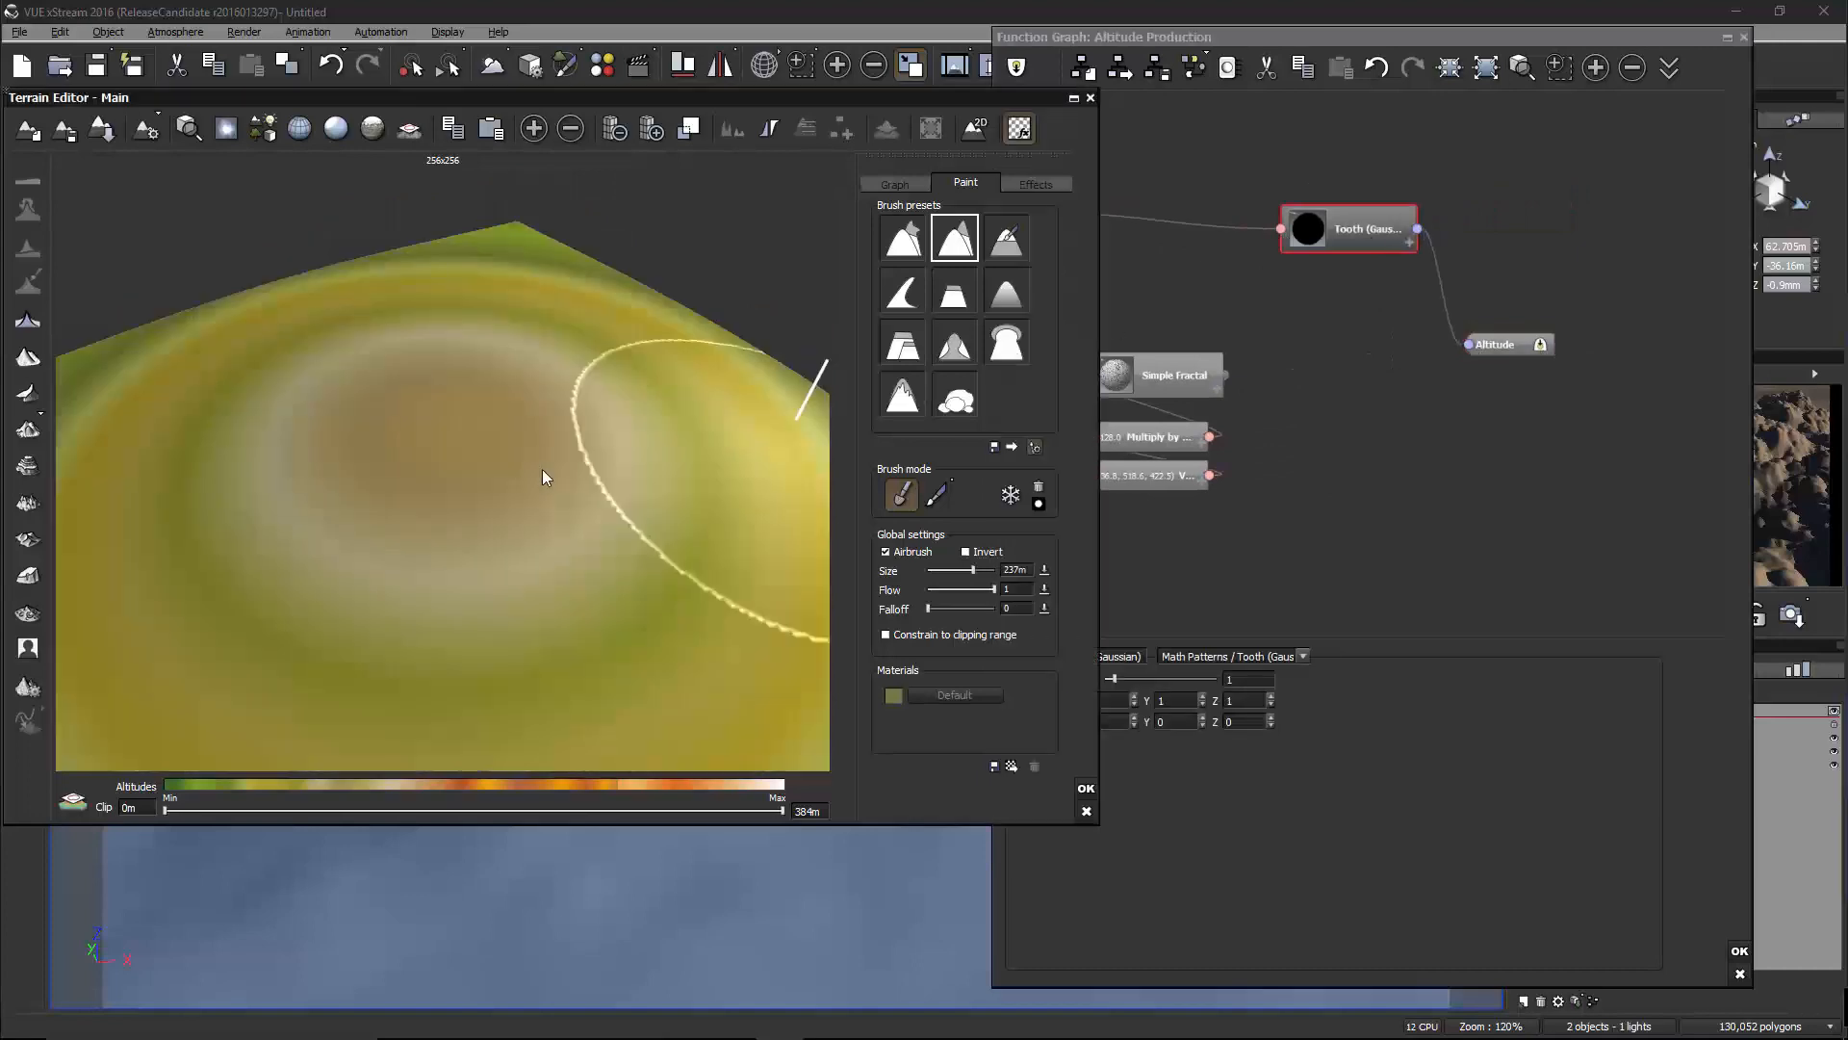
right_drag(541, 470, 664, 491)
Set the Tooth (Gaussian) node's scale to 0.7 and inspect the mound
click(1331, 750)
right_drag(674, 578, 439, 547)
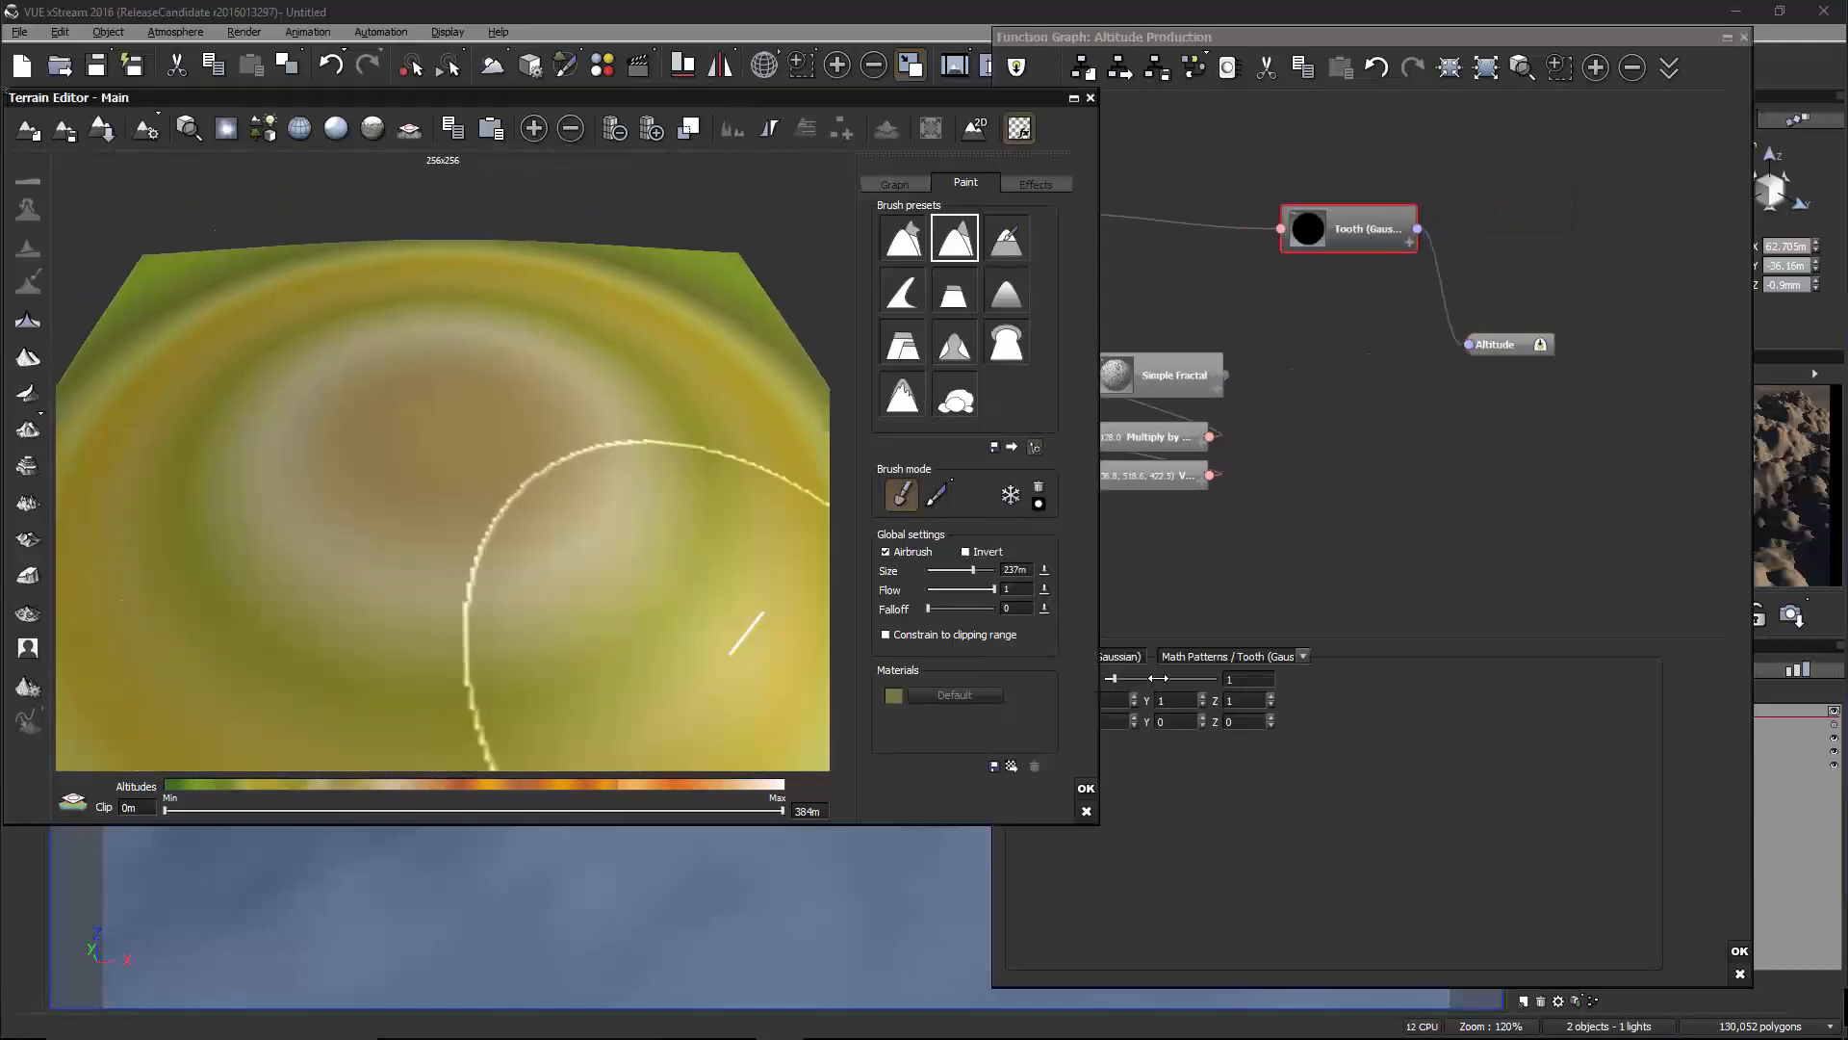
drag(1158, 678, 1154, 678)
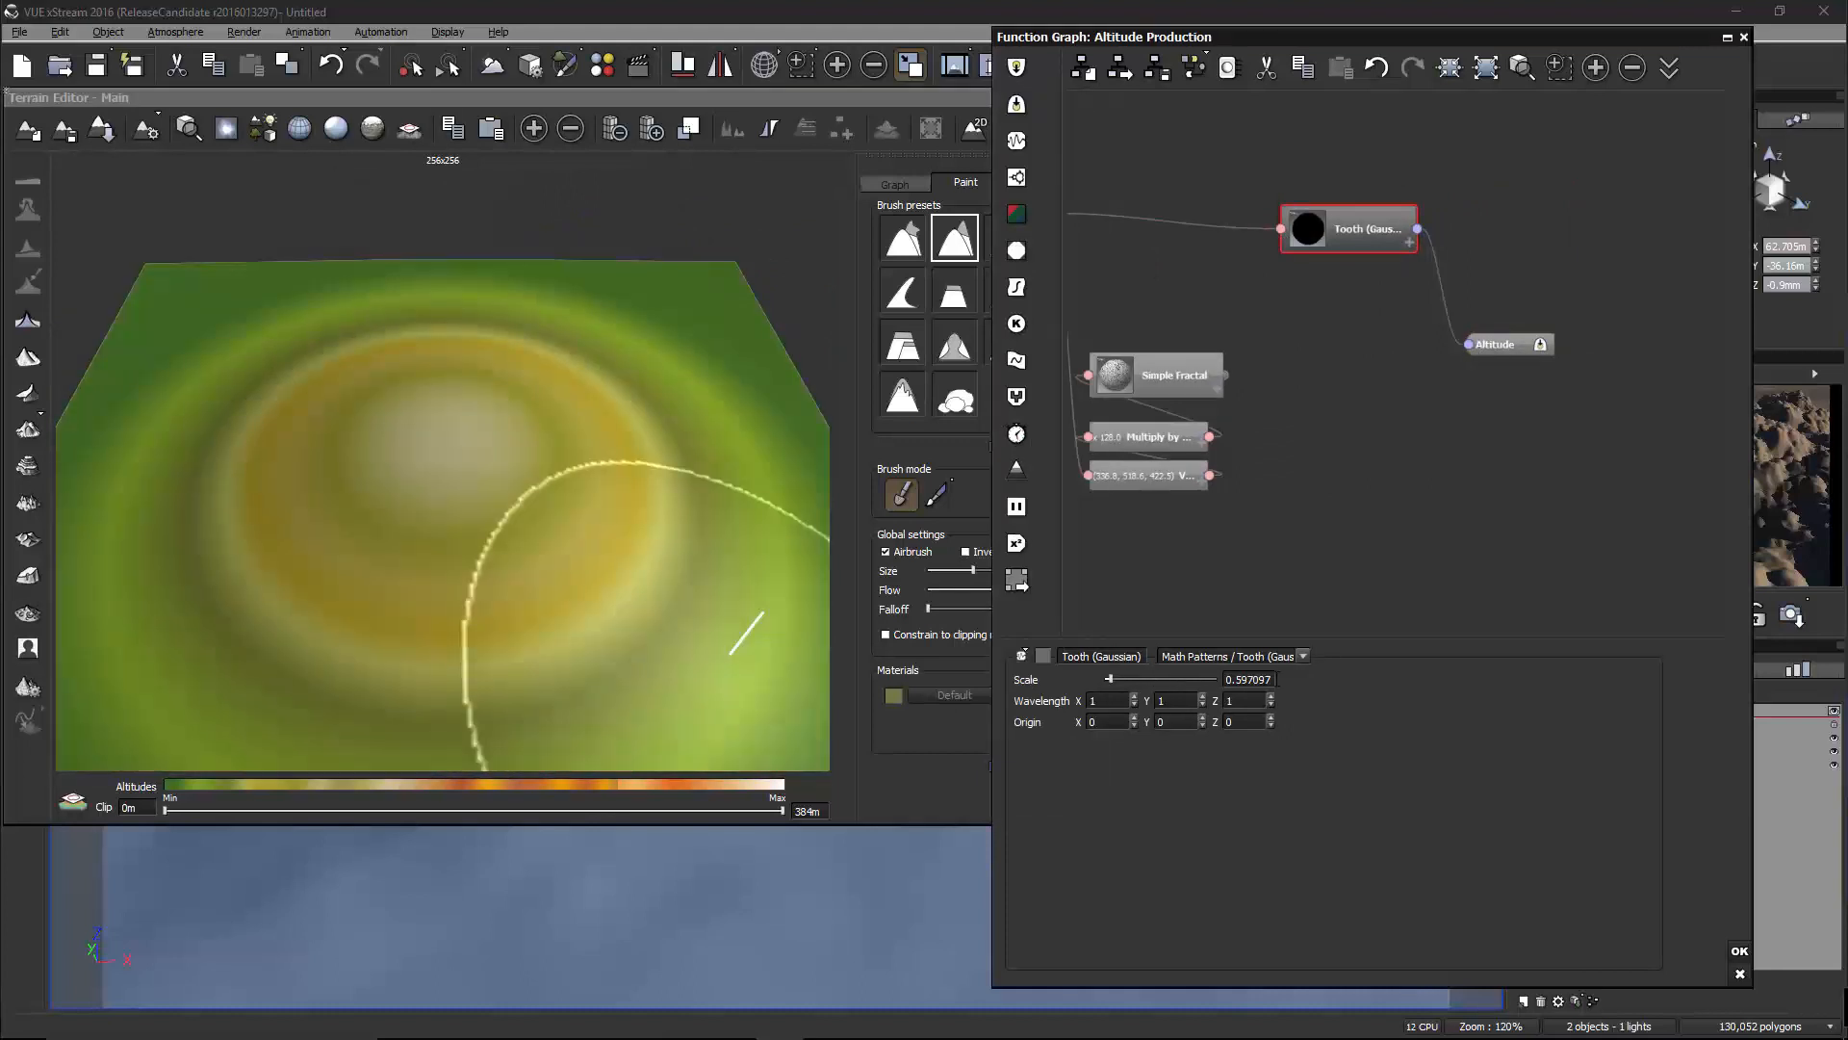
click(1266, 680)
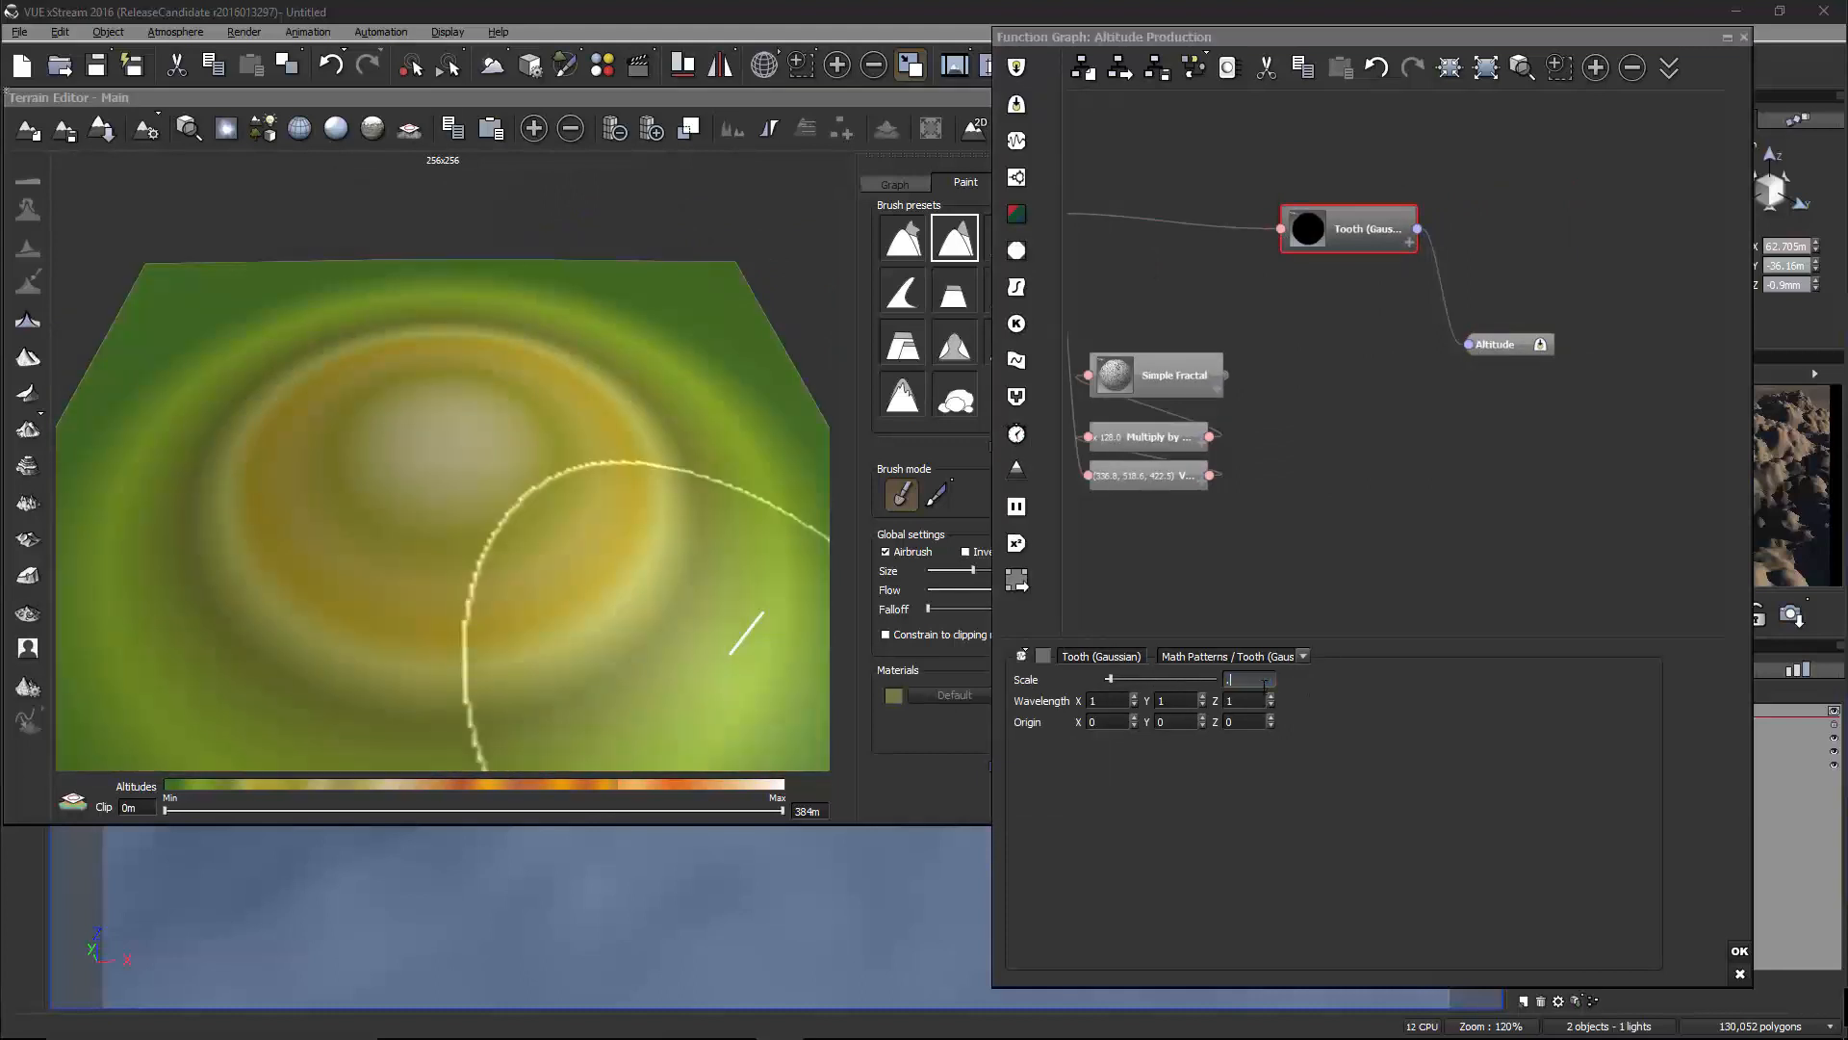
key(Return)
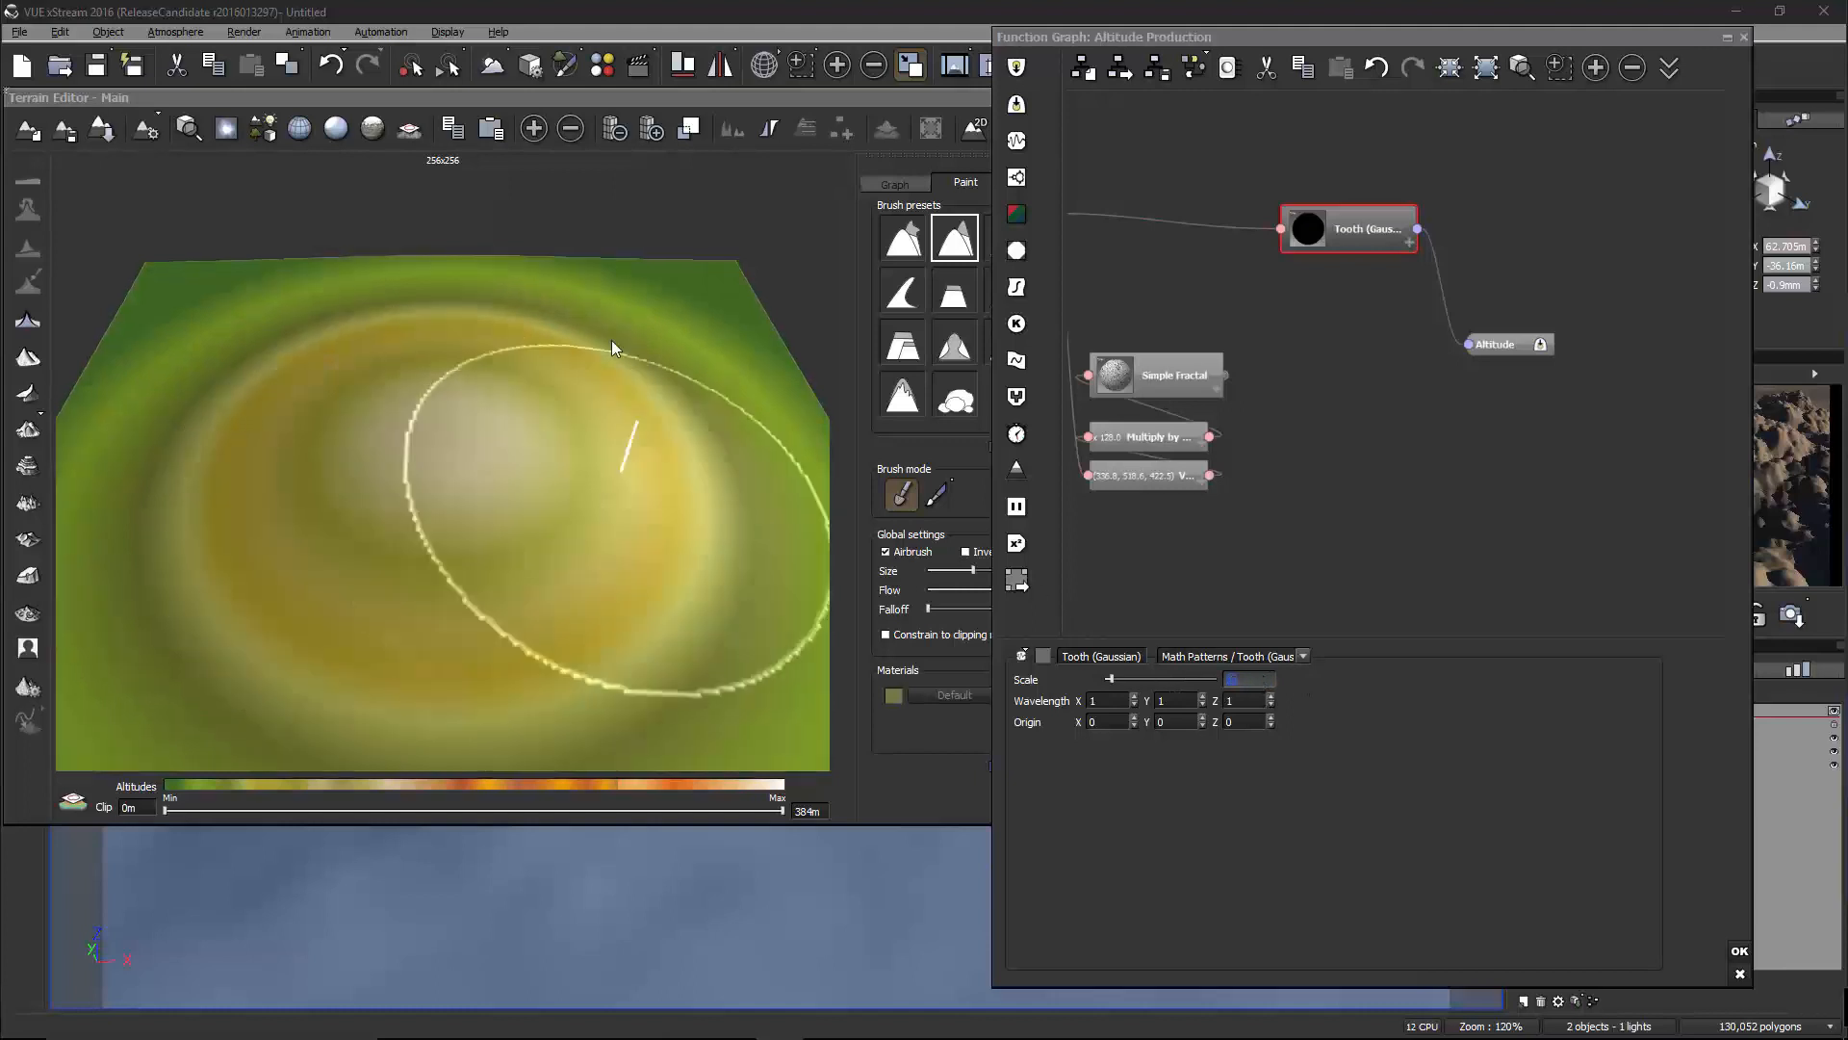
right_drag(372, 485, 776, 395)
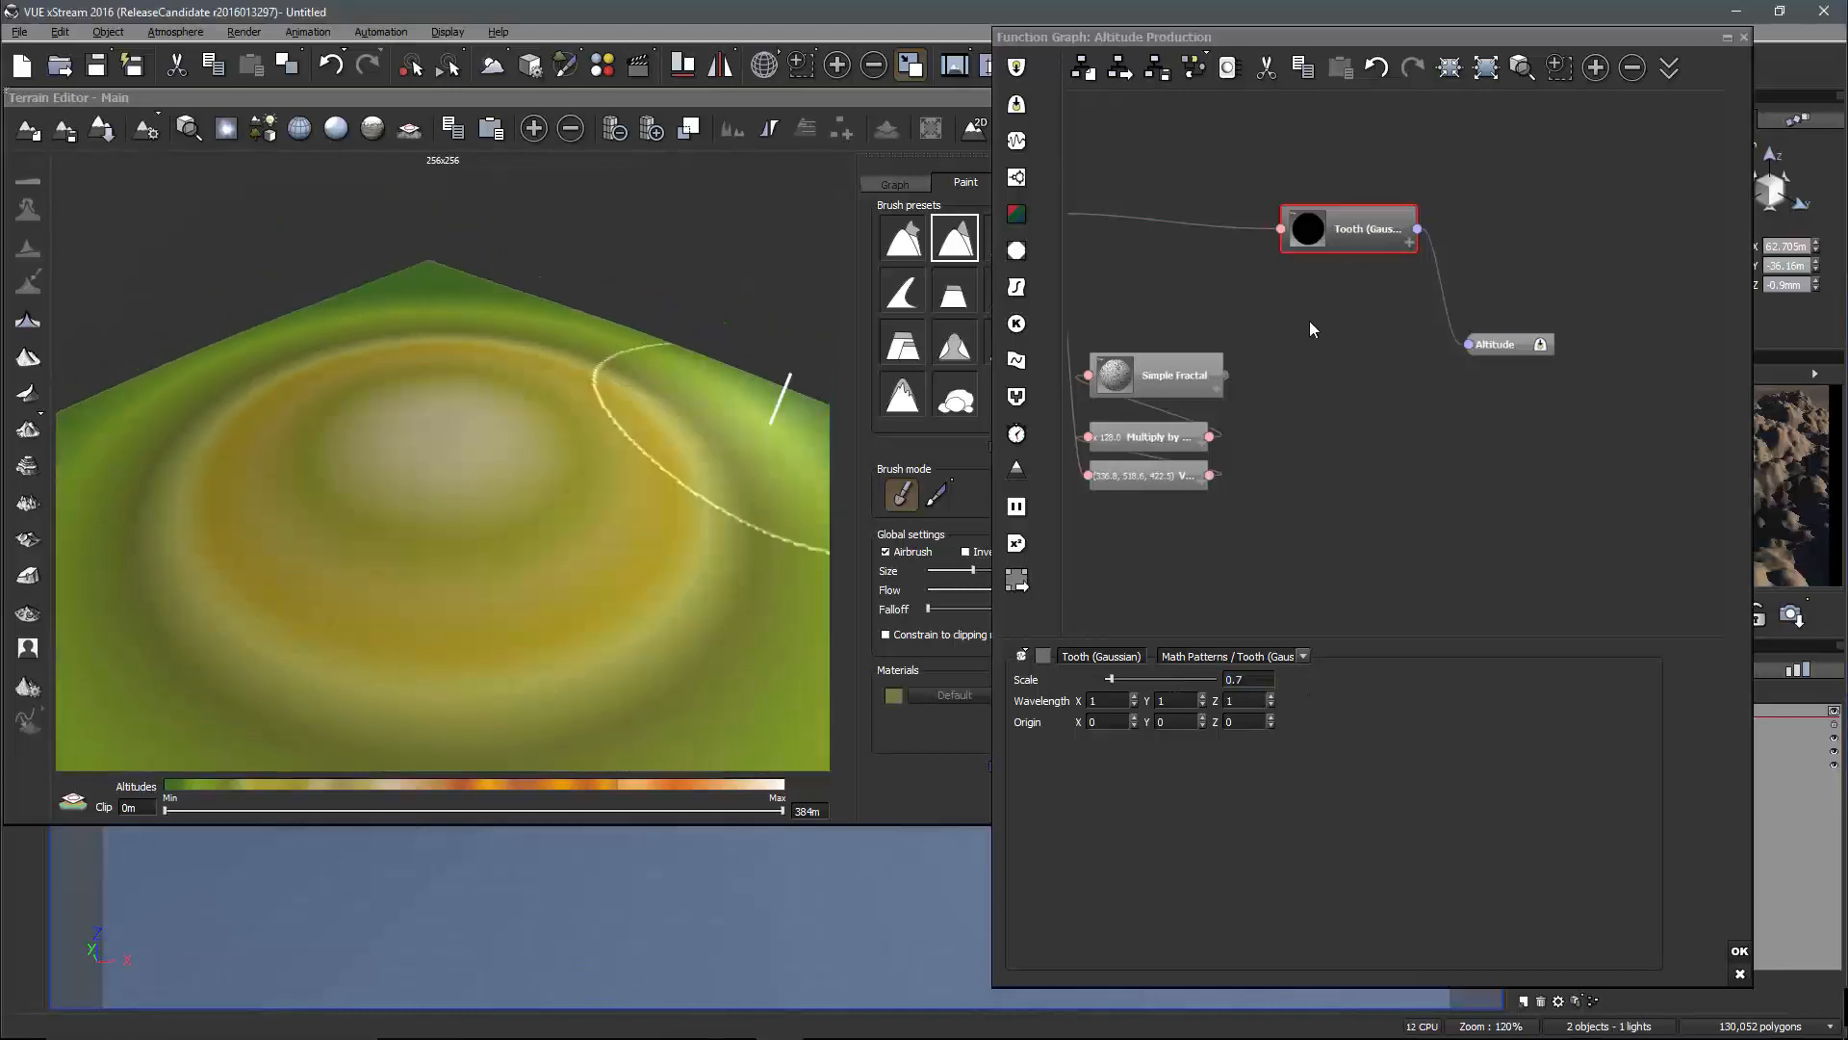
Add a Blender node with Simple Fractal on Input 0 and Tooth (Gaussian) on Input 1, and connect its output to Altitude
click(1321, 373)
click(1017, 397)
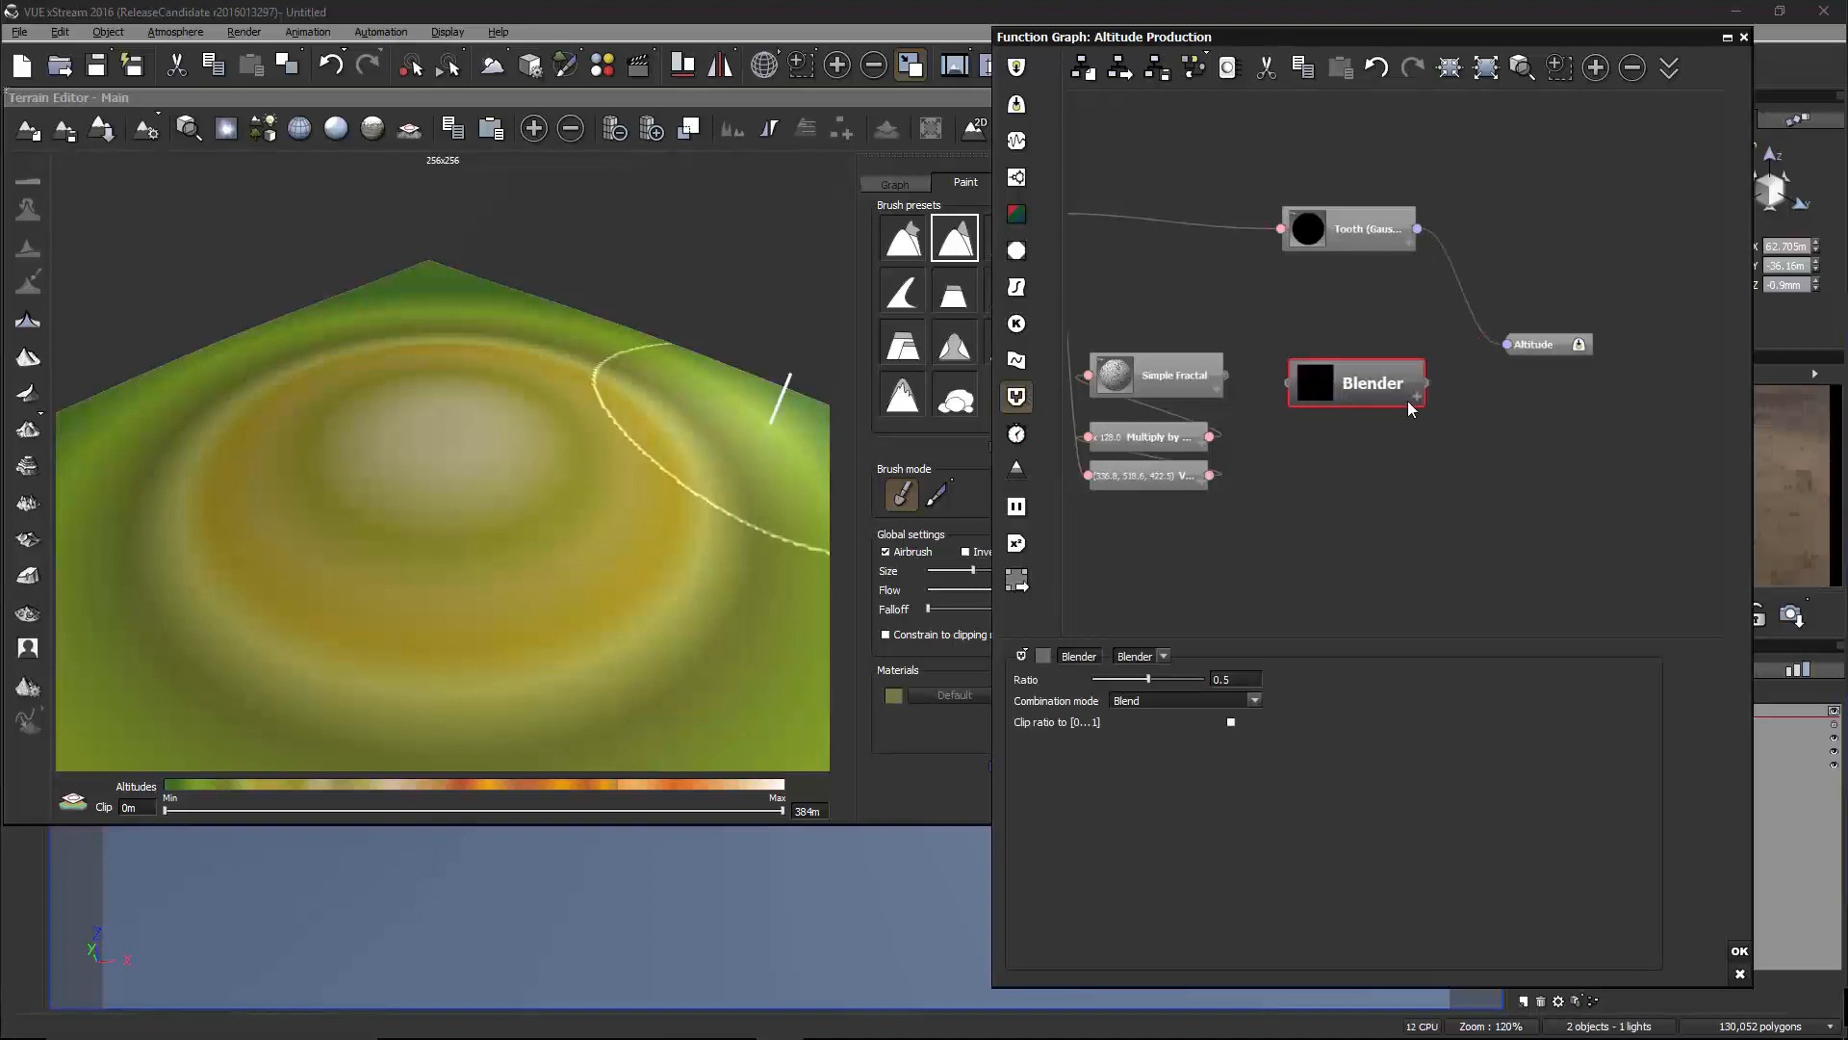
mouse_move(1357, 387)
drag(1323, 408, 1227, 376)
click(1276, 394)
drag(1322, 426, 1239, 222)
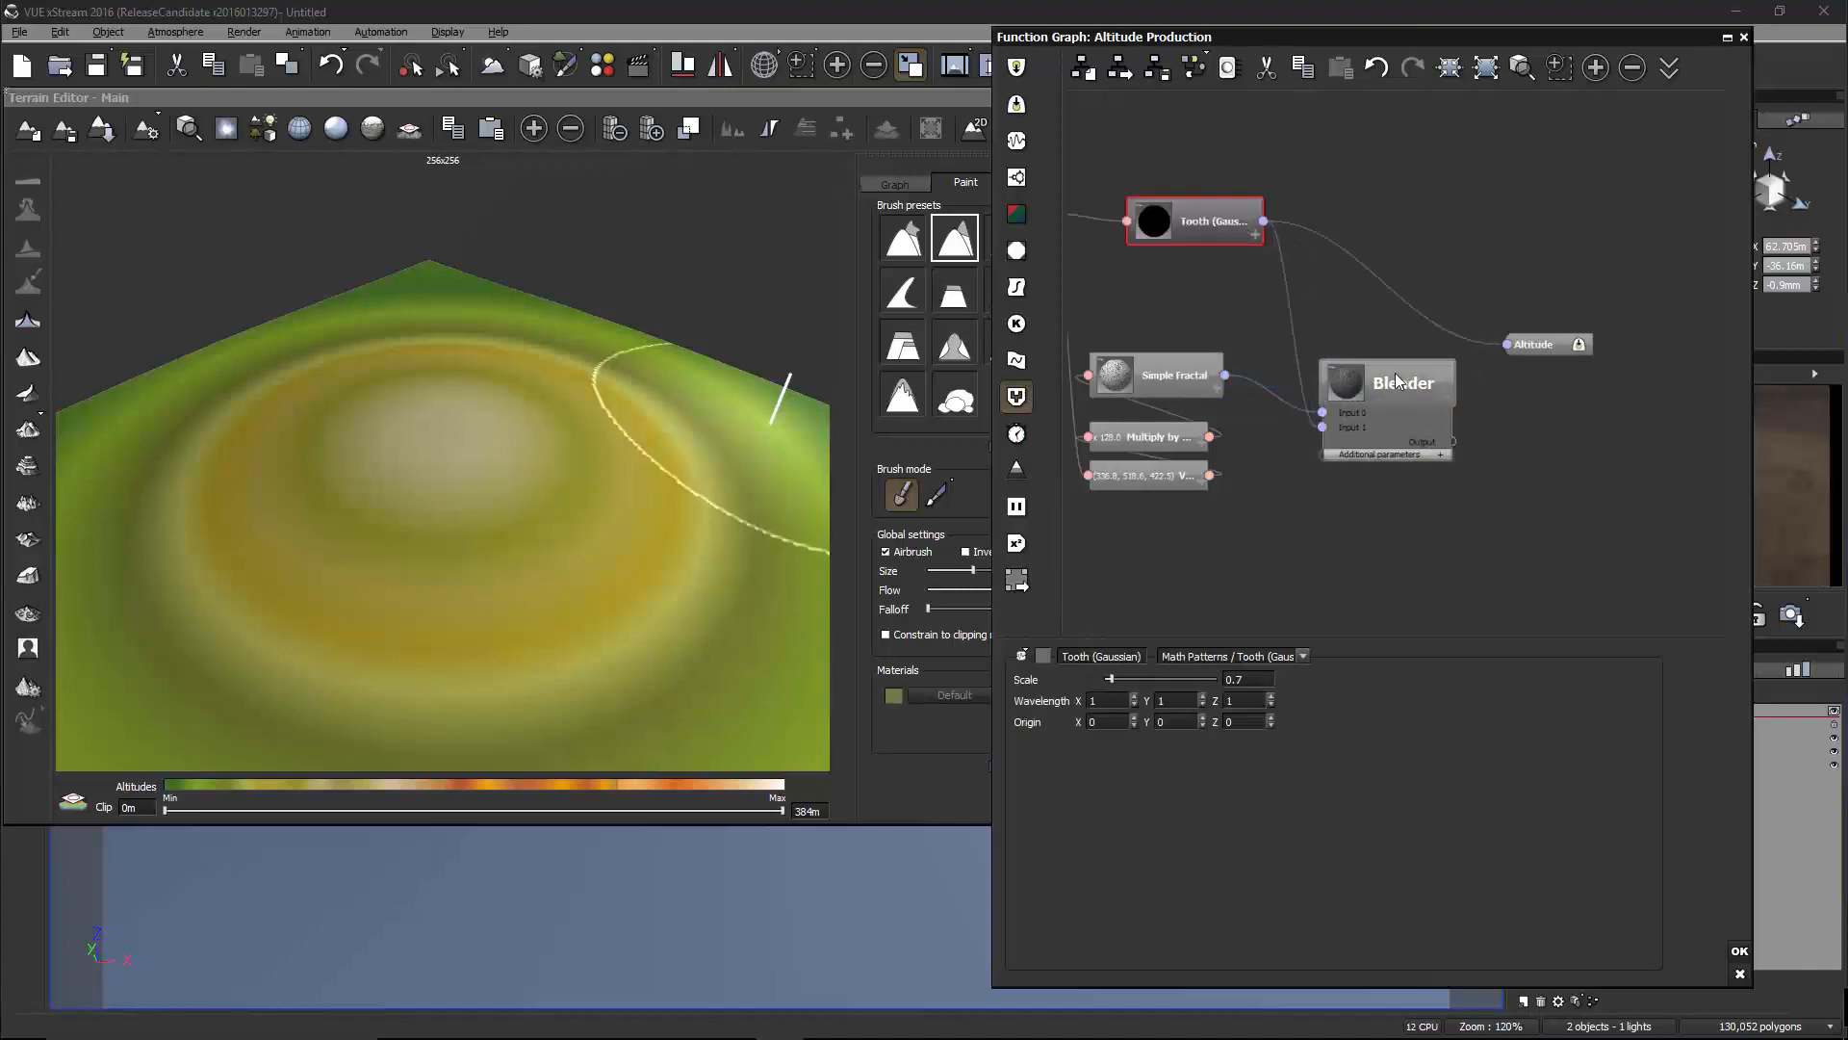
drag(1386, 383, 1355, 337)
drag(1505, 344, 1421, 394)
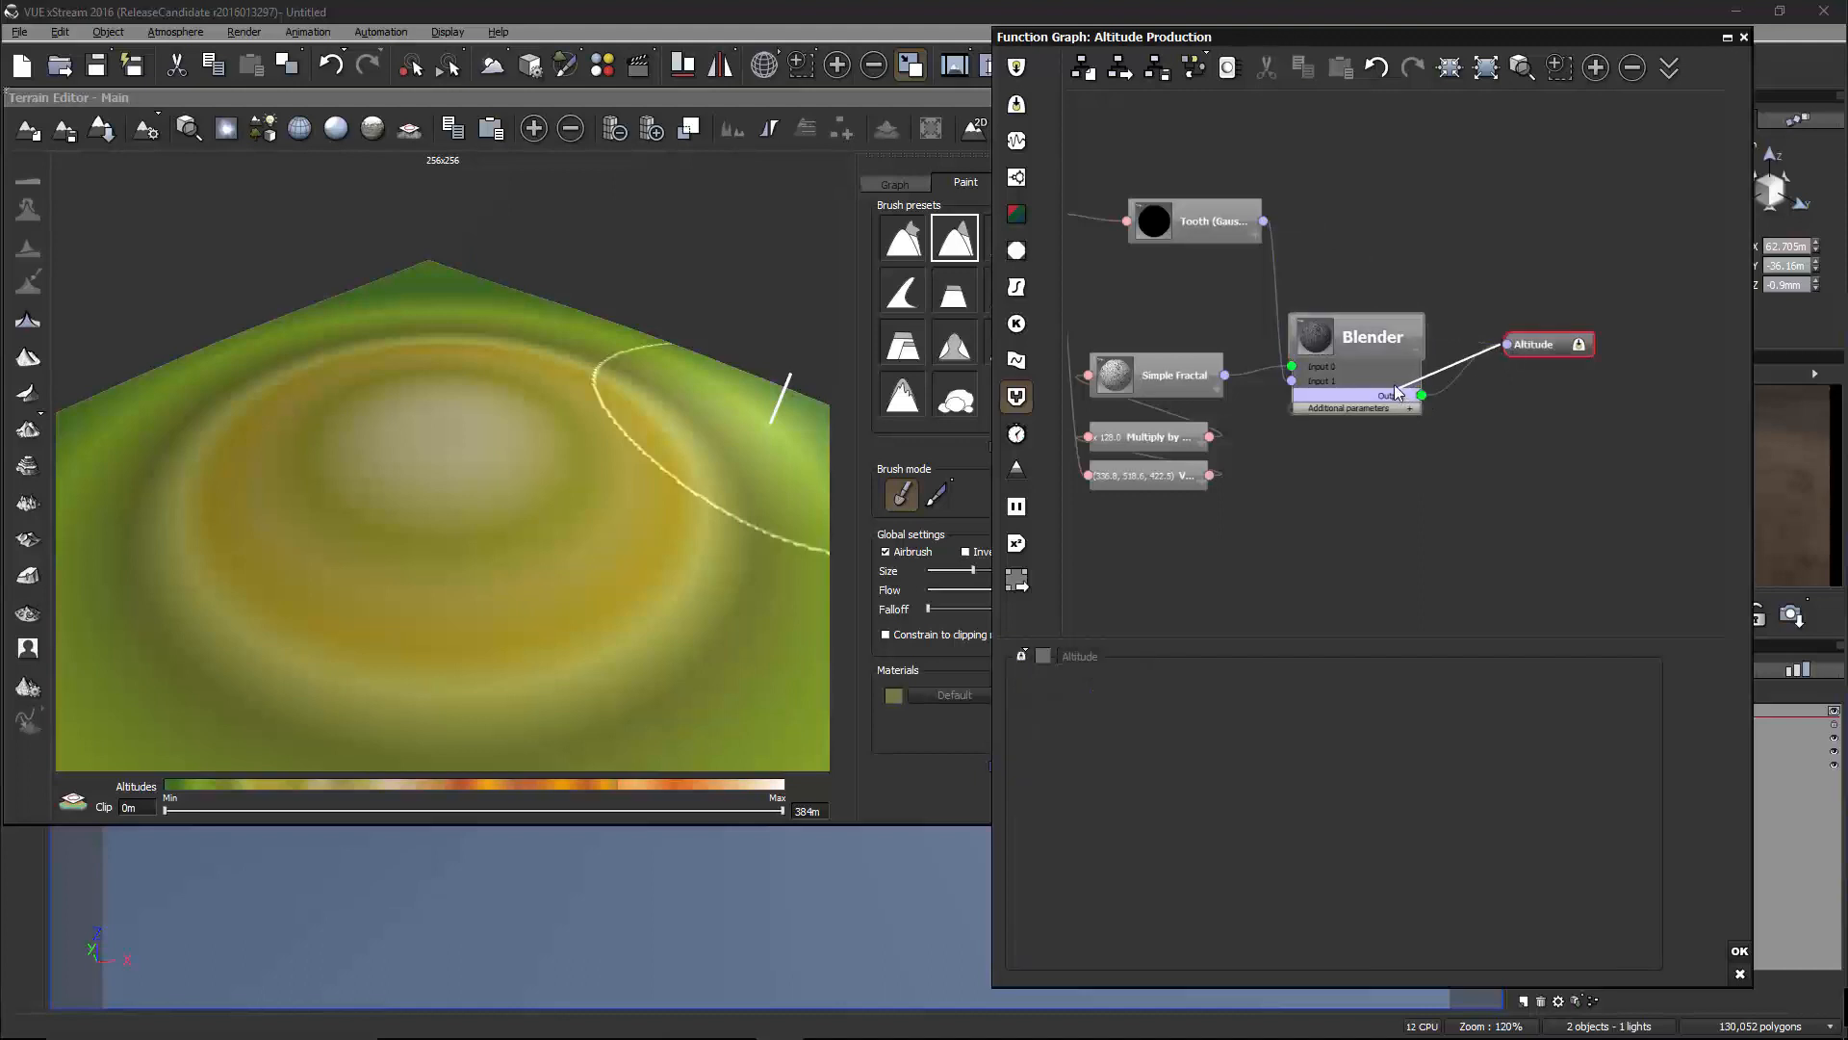
Set the Blender node's ratio to 1 and its combination mode to Multiply, and reposition the node between its inputs and Altitude
drag(1130, 674, 1234, 668)
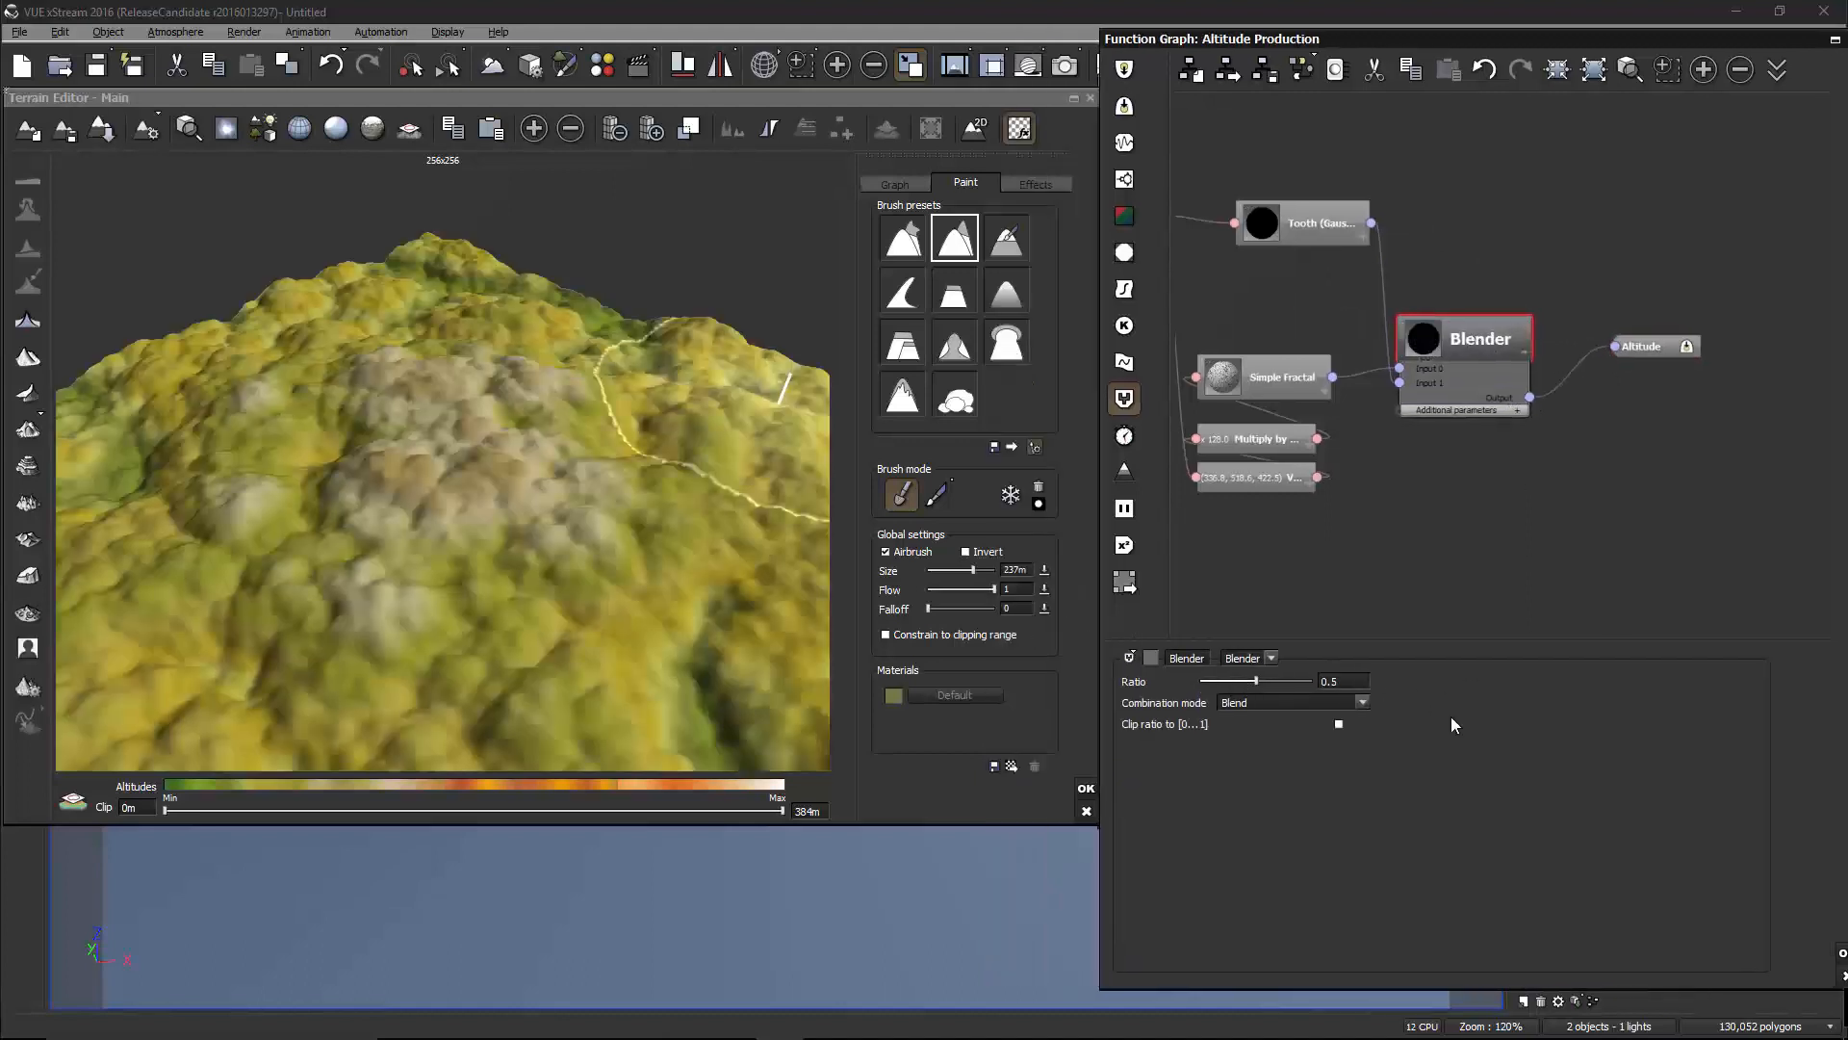
click(1187, 685)
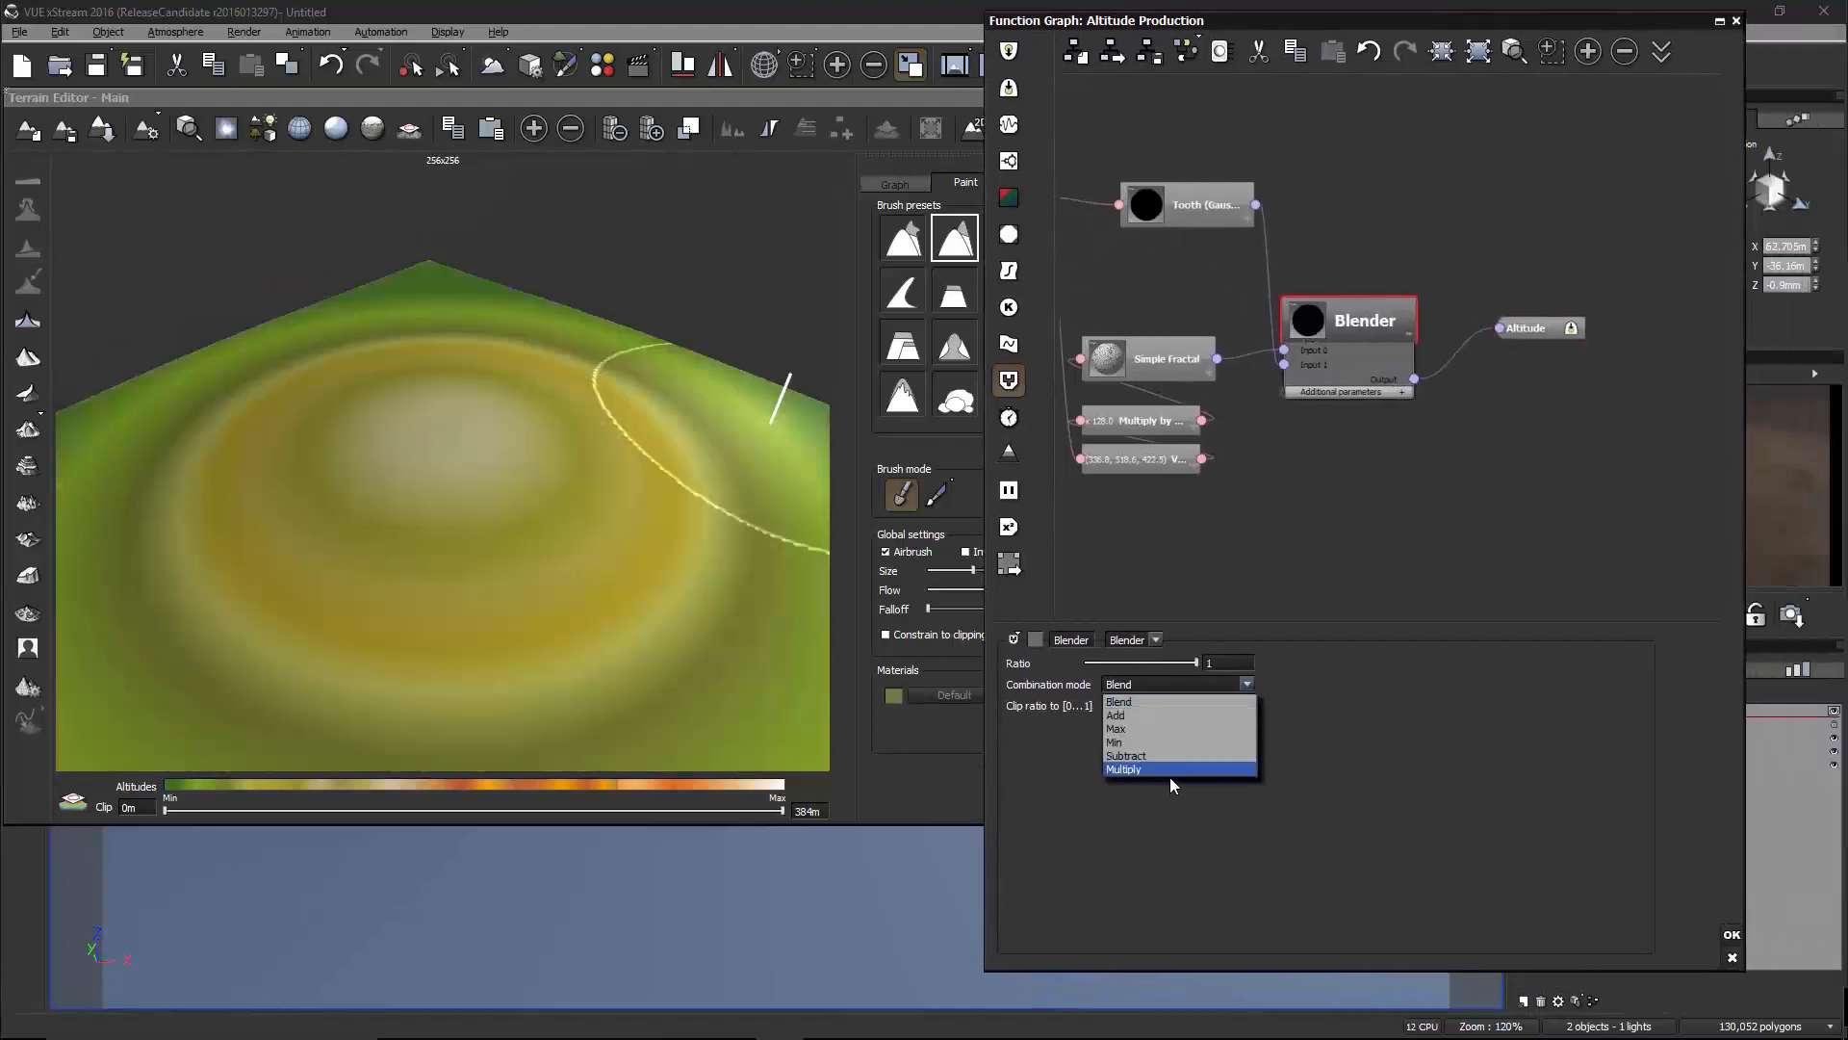
click(1170, 772)
click(735, 604)
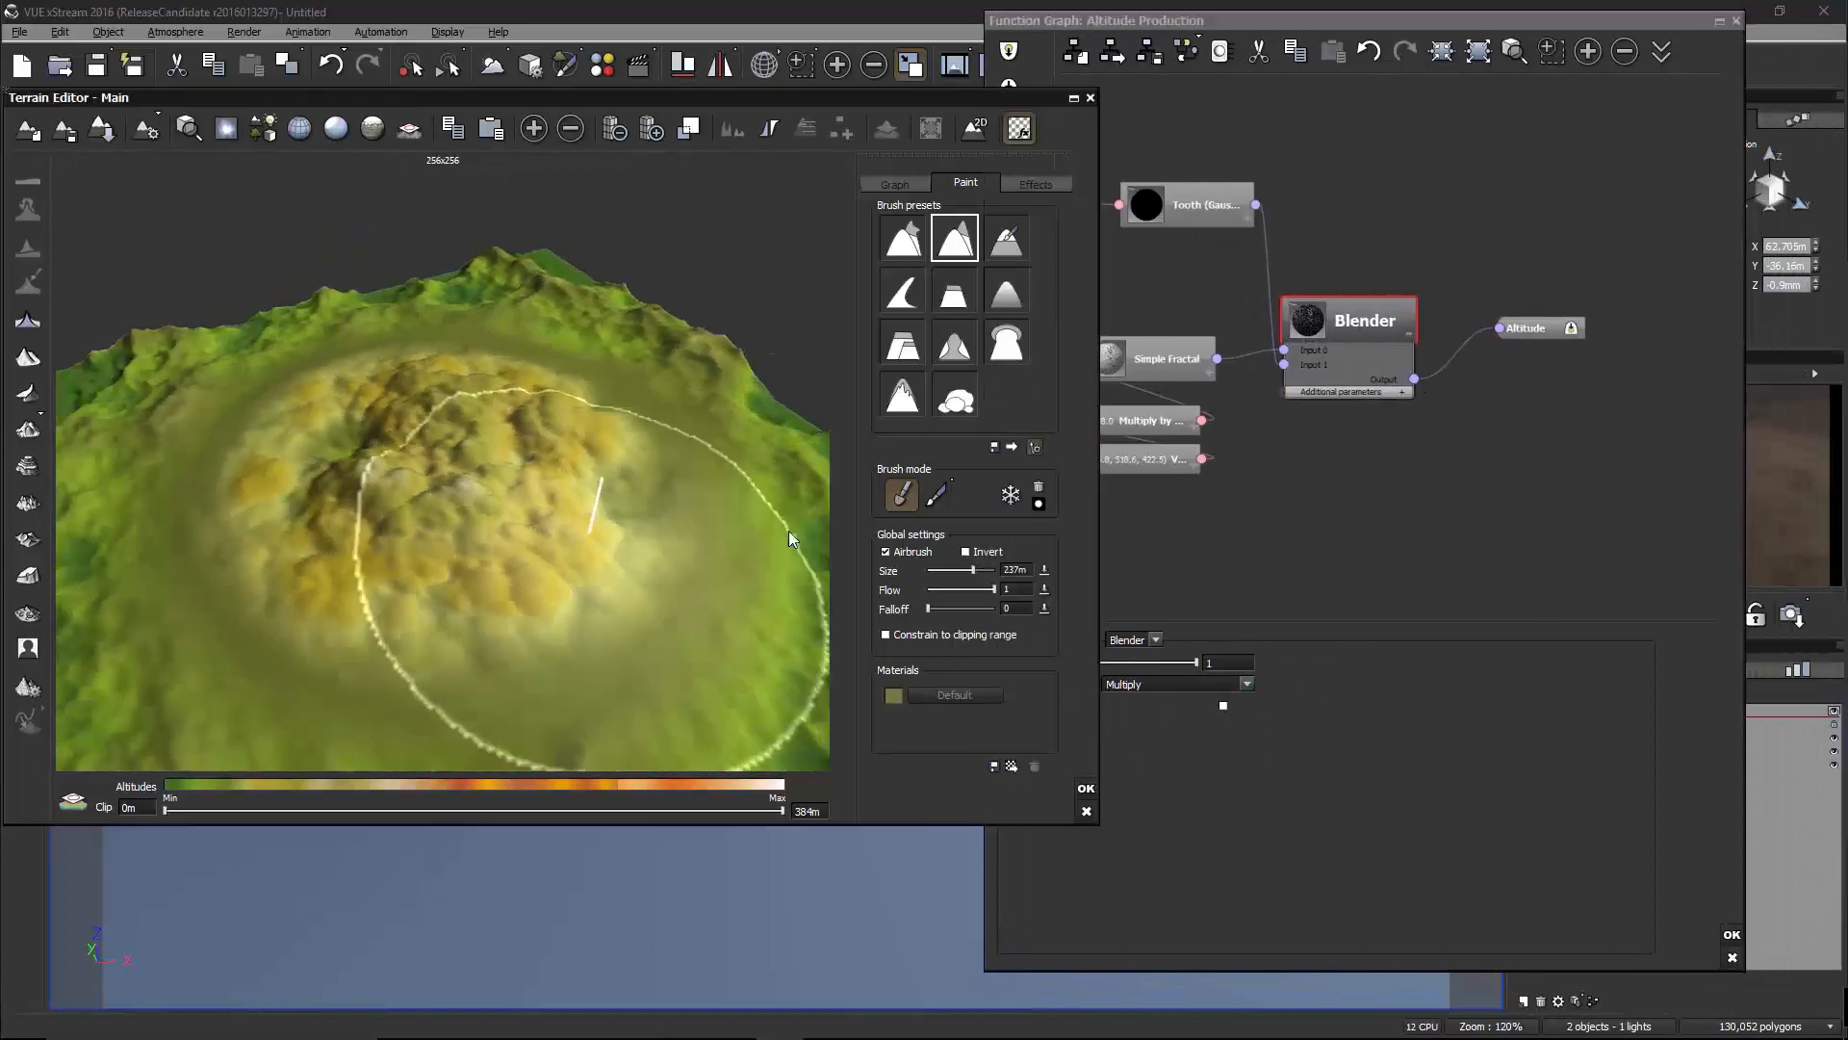
drag(1321, 320, 1367, 266)
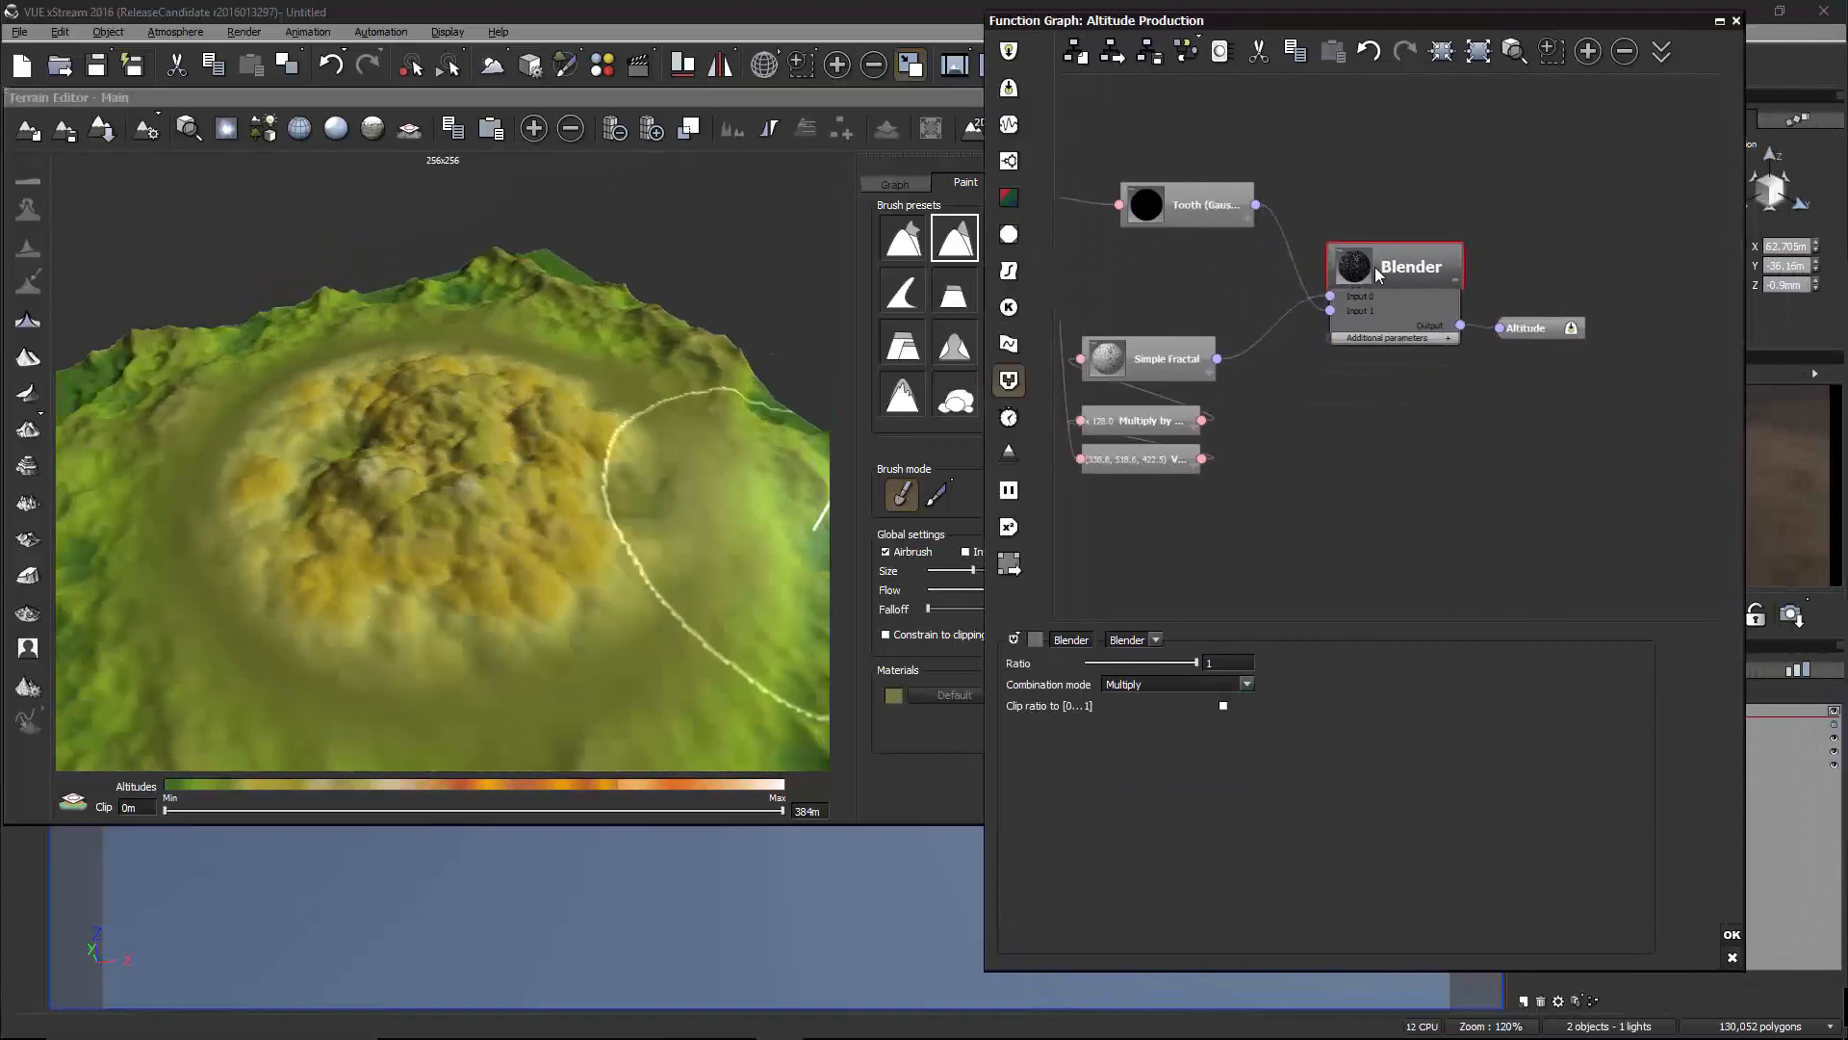
Show the function node preview curves for the Tooth (Gaussian) node
click(1210, 206)
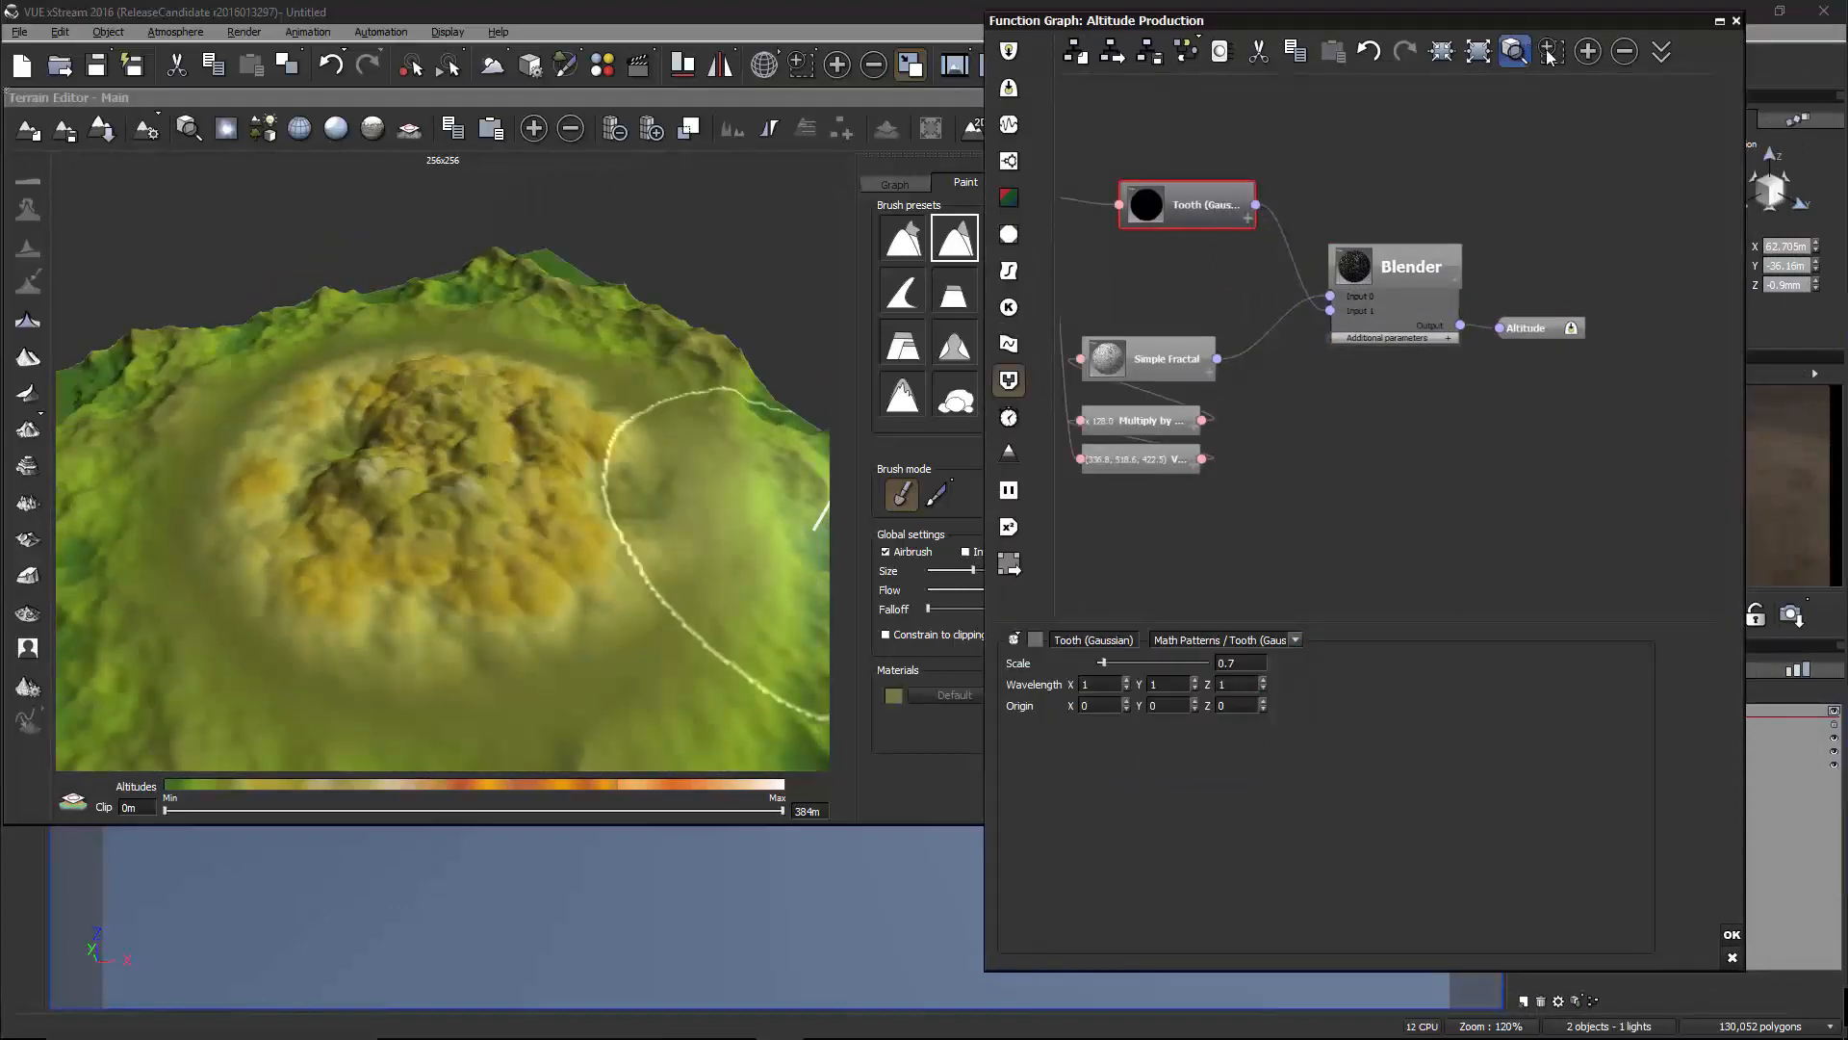
click(1671, 60)
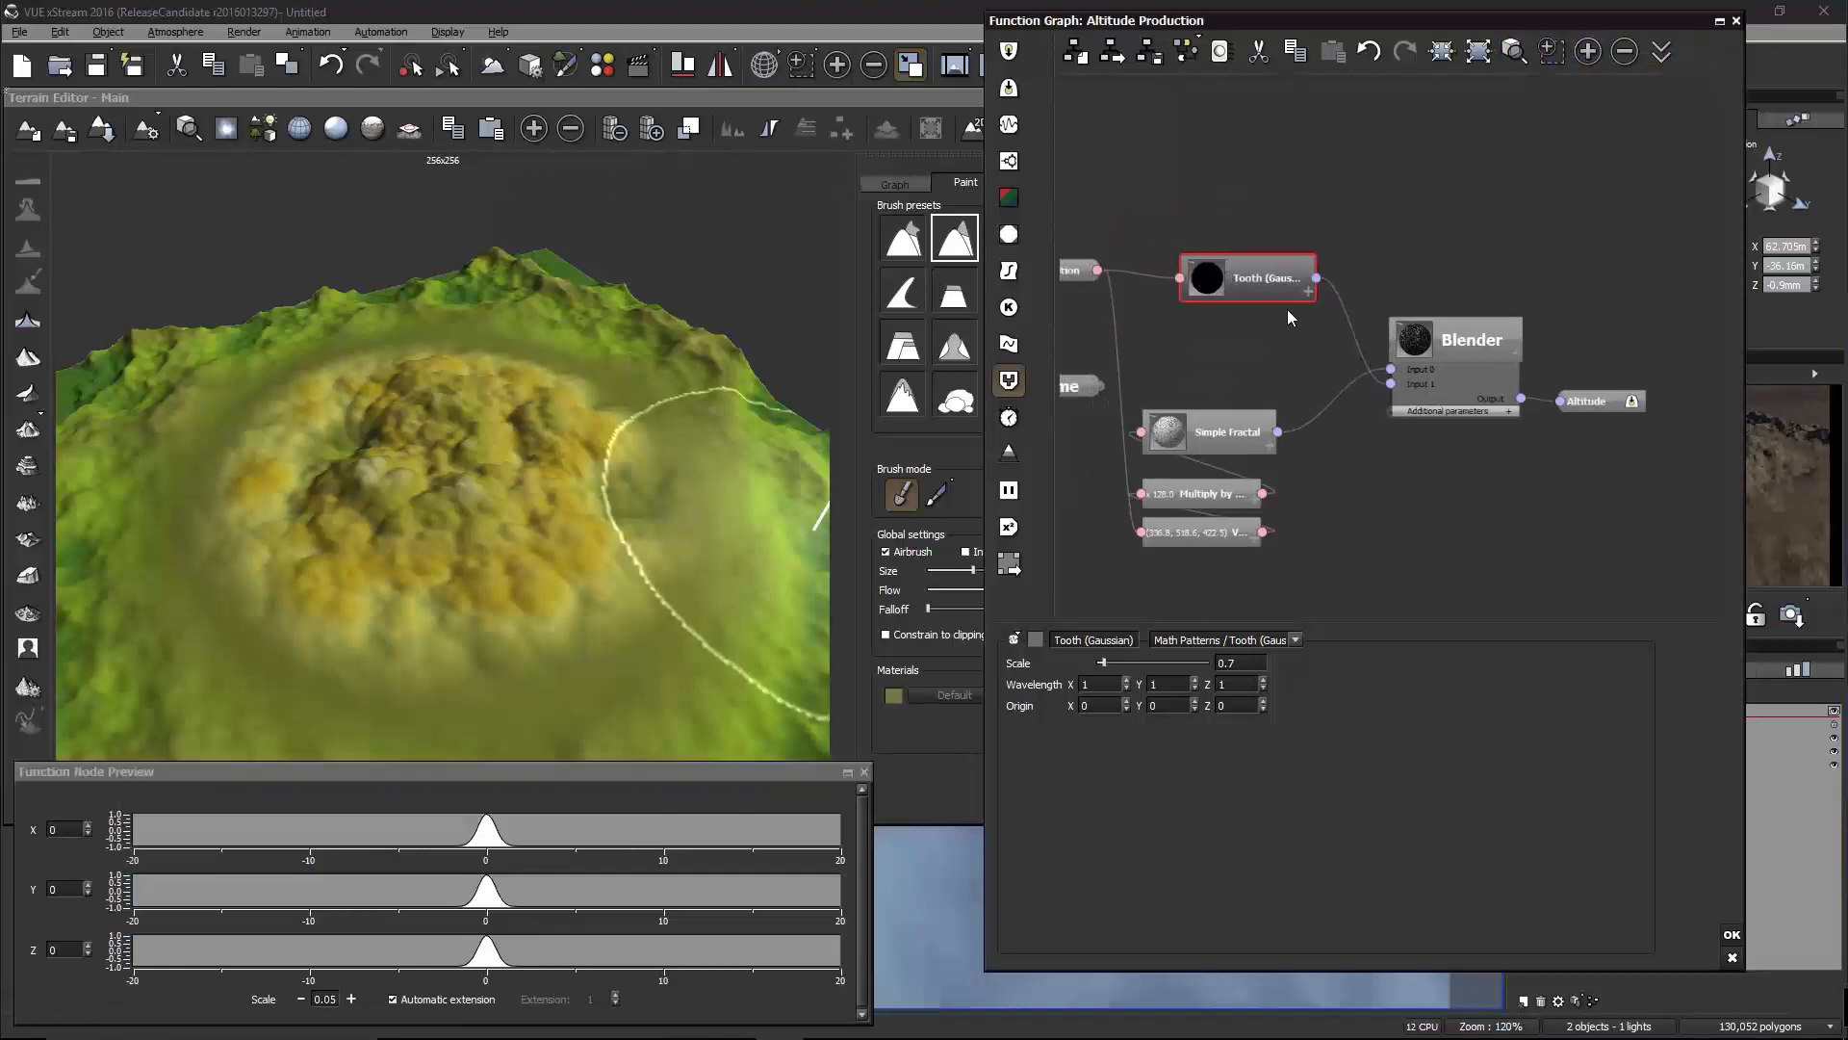
Move the Tooth (Gaussian) node away from the Blender and insert a Map filter node on the connection between them
drag(1286, 309, 1173, 237)
click(1283, 268)
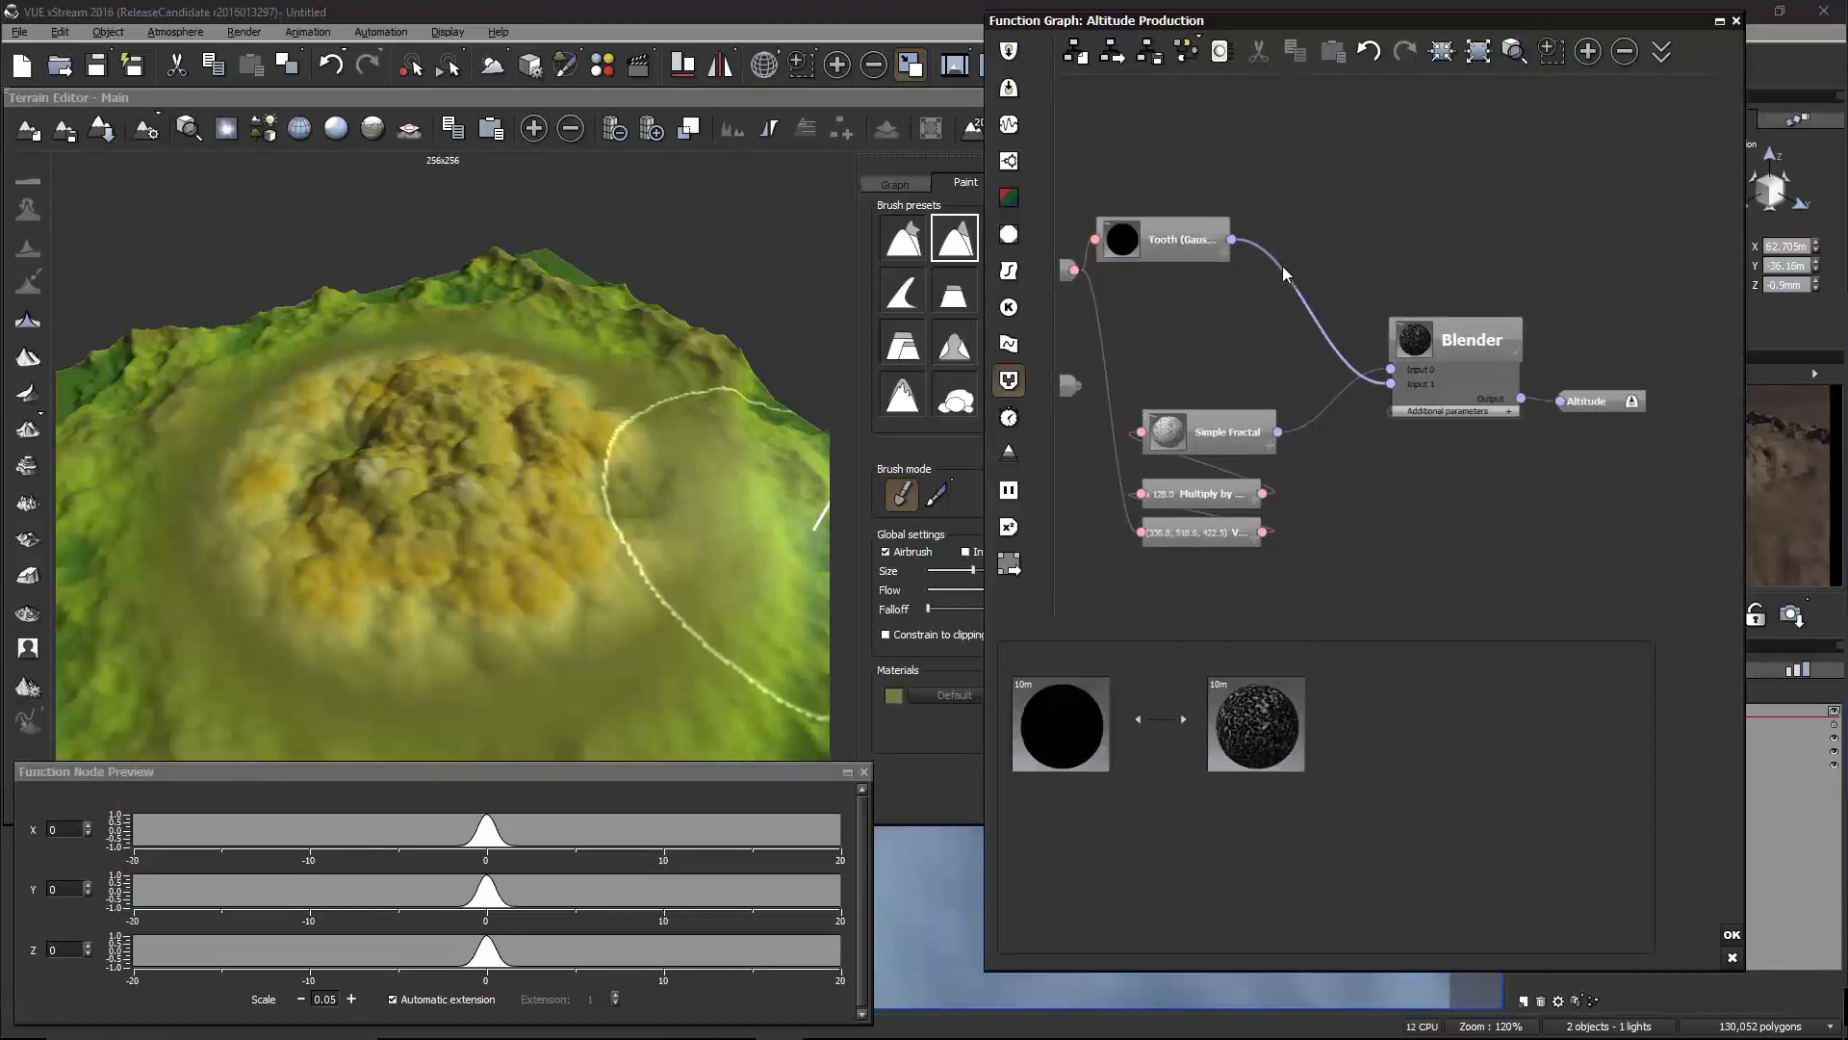
click(1009, 271)
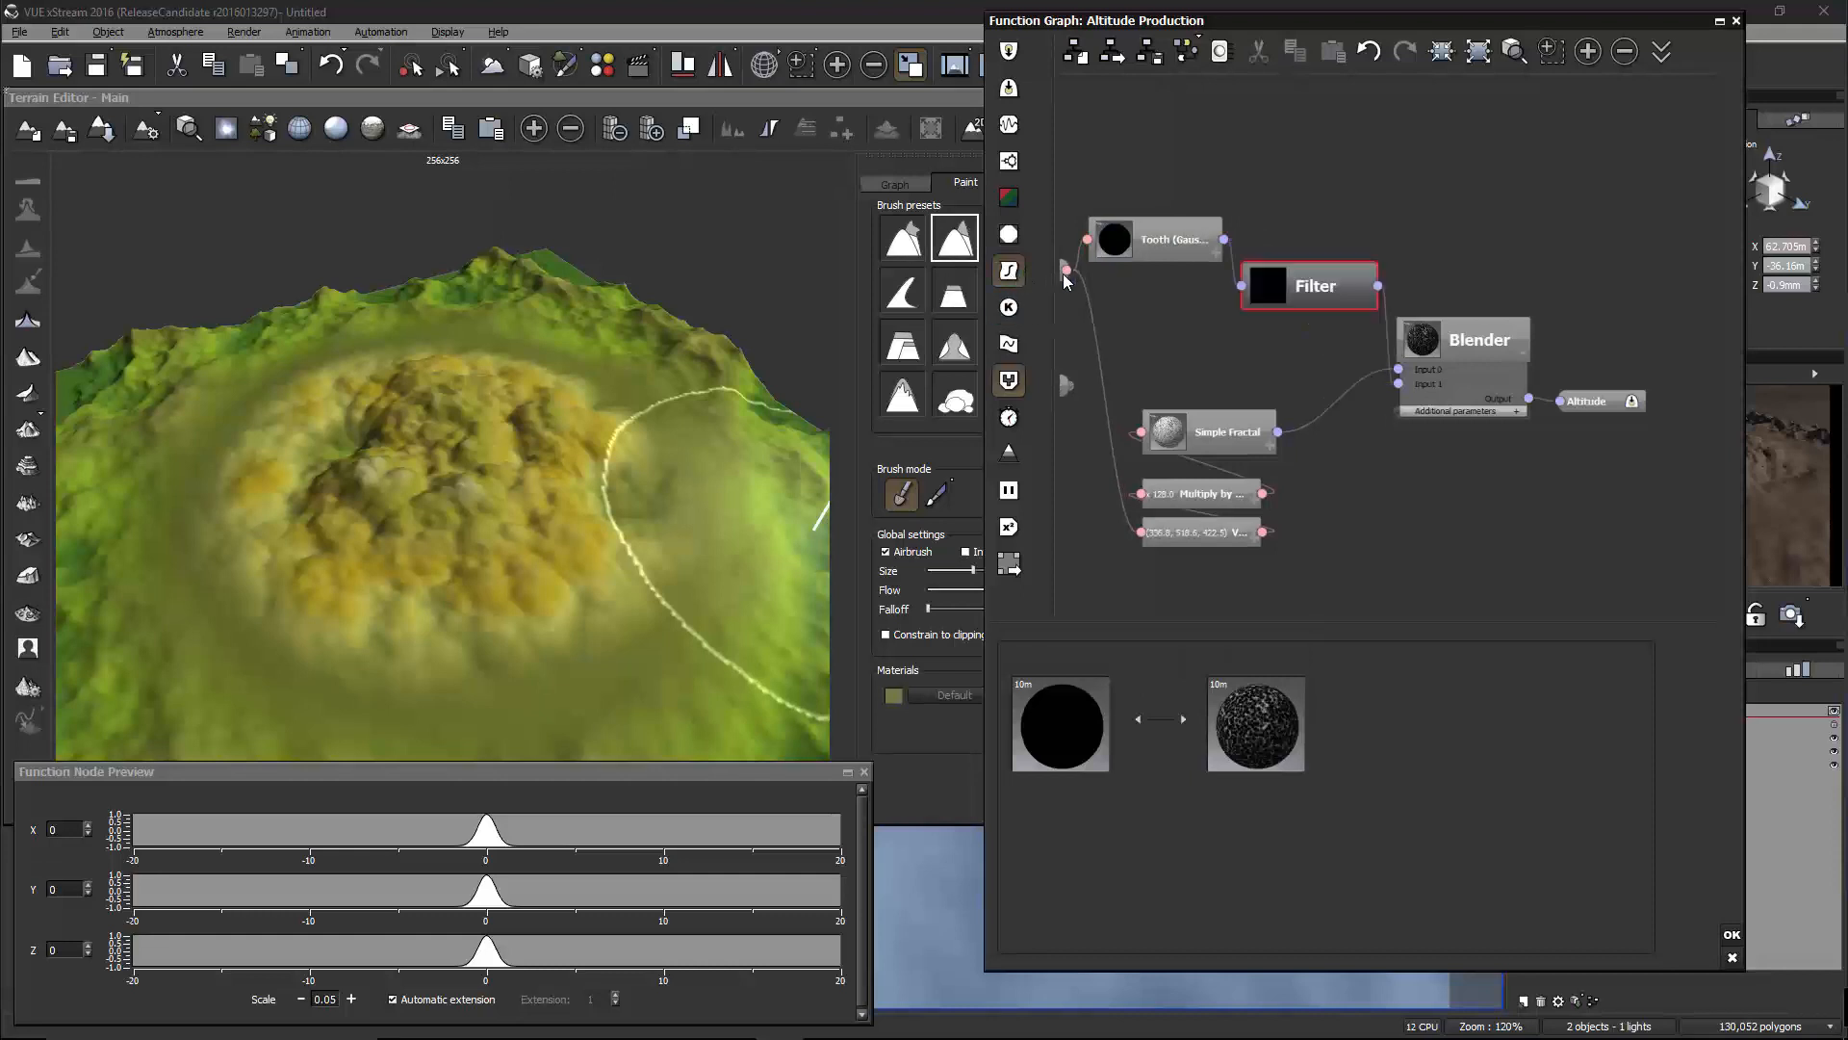
click(1133, 640)
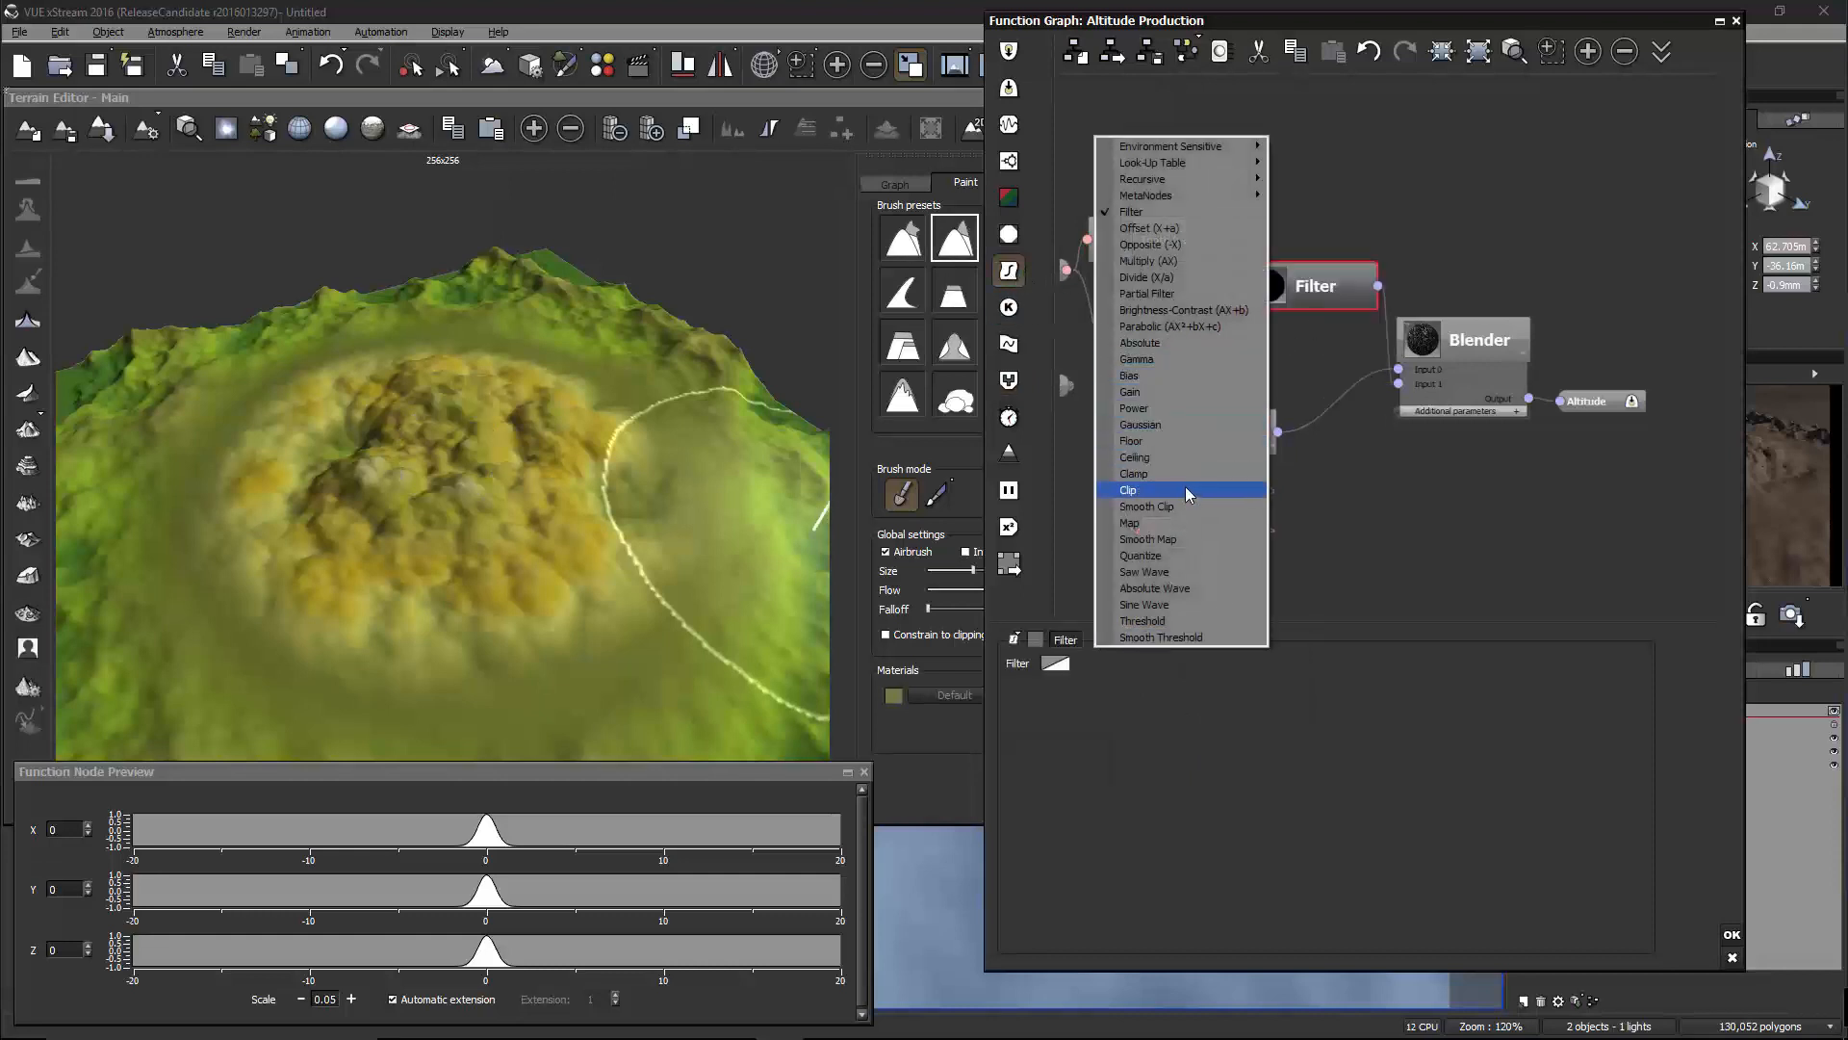
click(1188, 521)
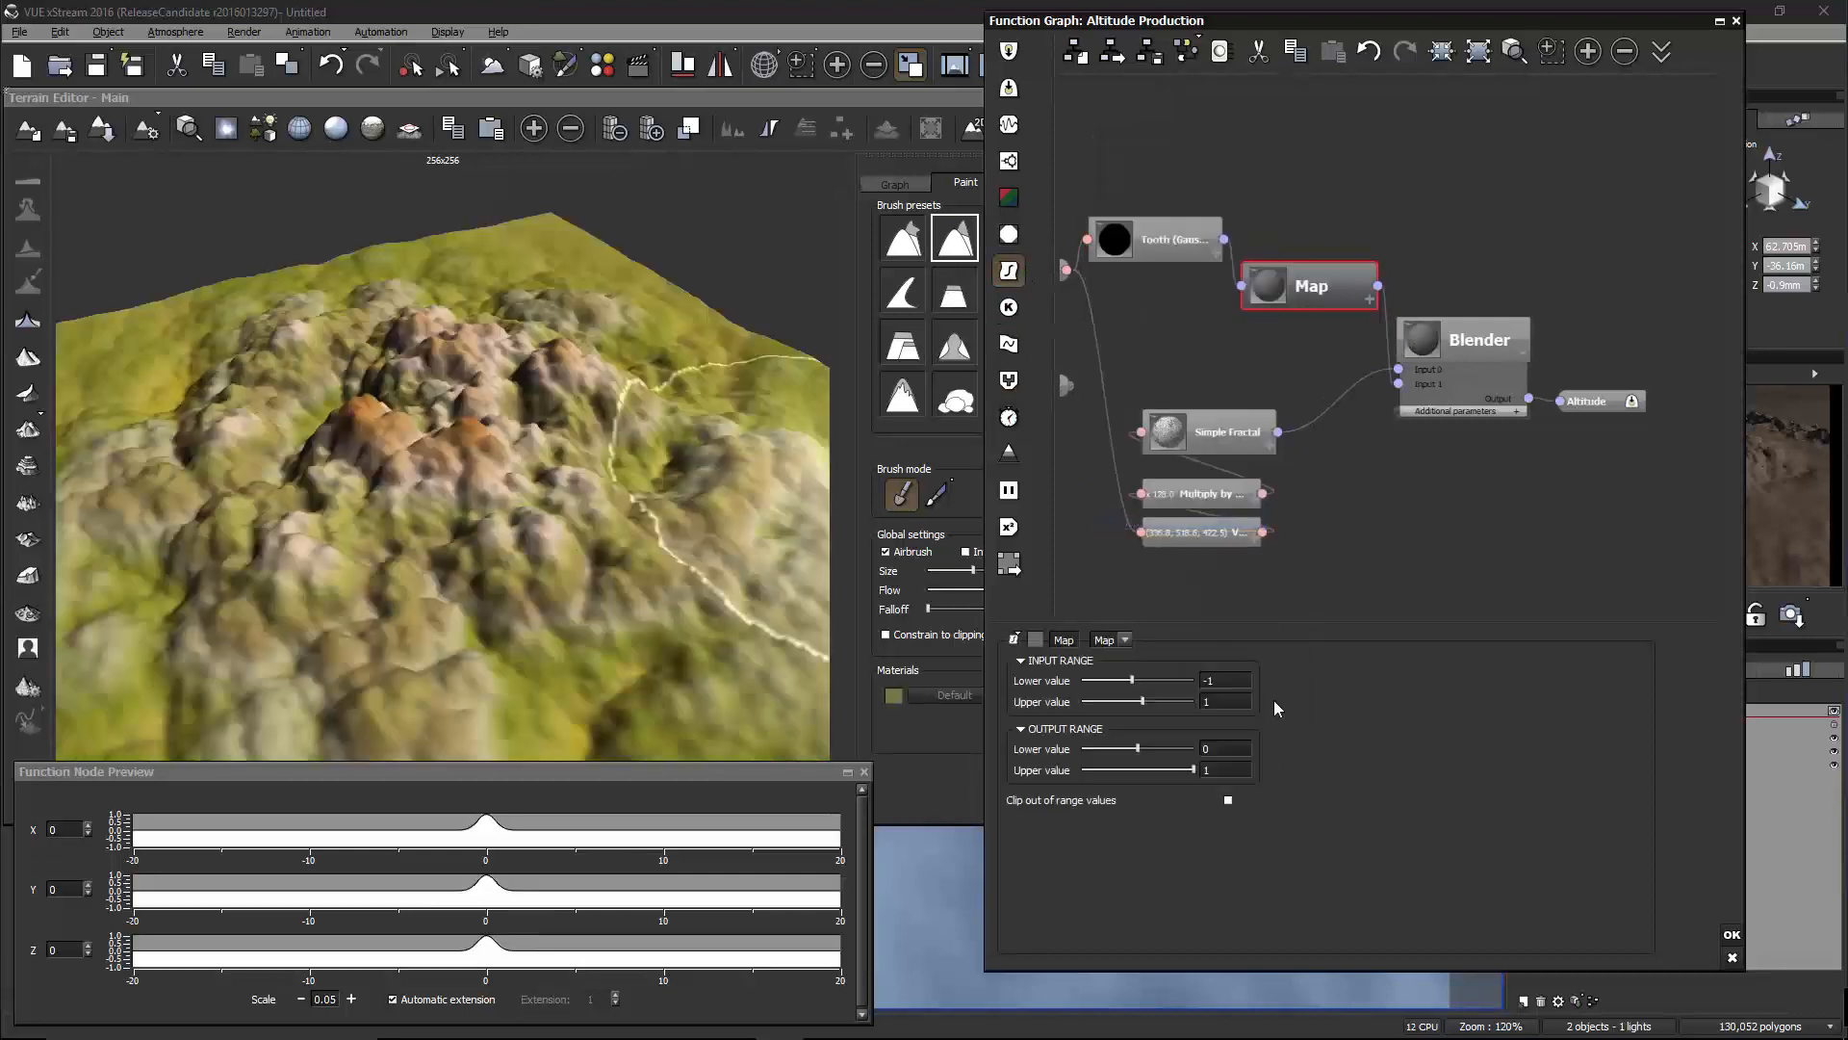
Try 3 and 4 as the Map node's upper output value, and settle on 2
click(1224, 679)
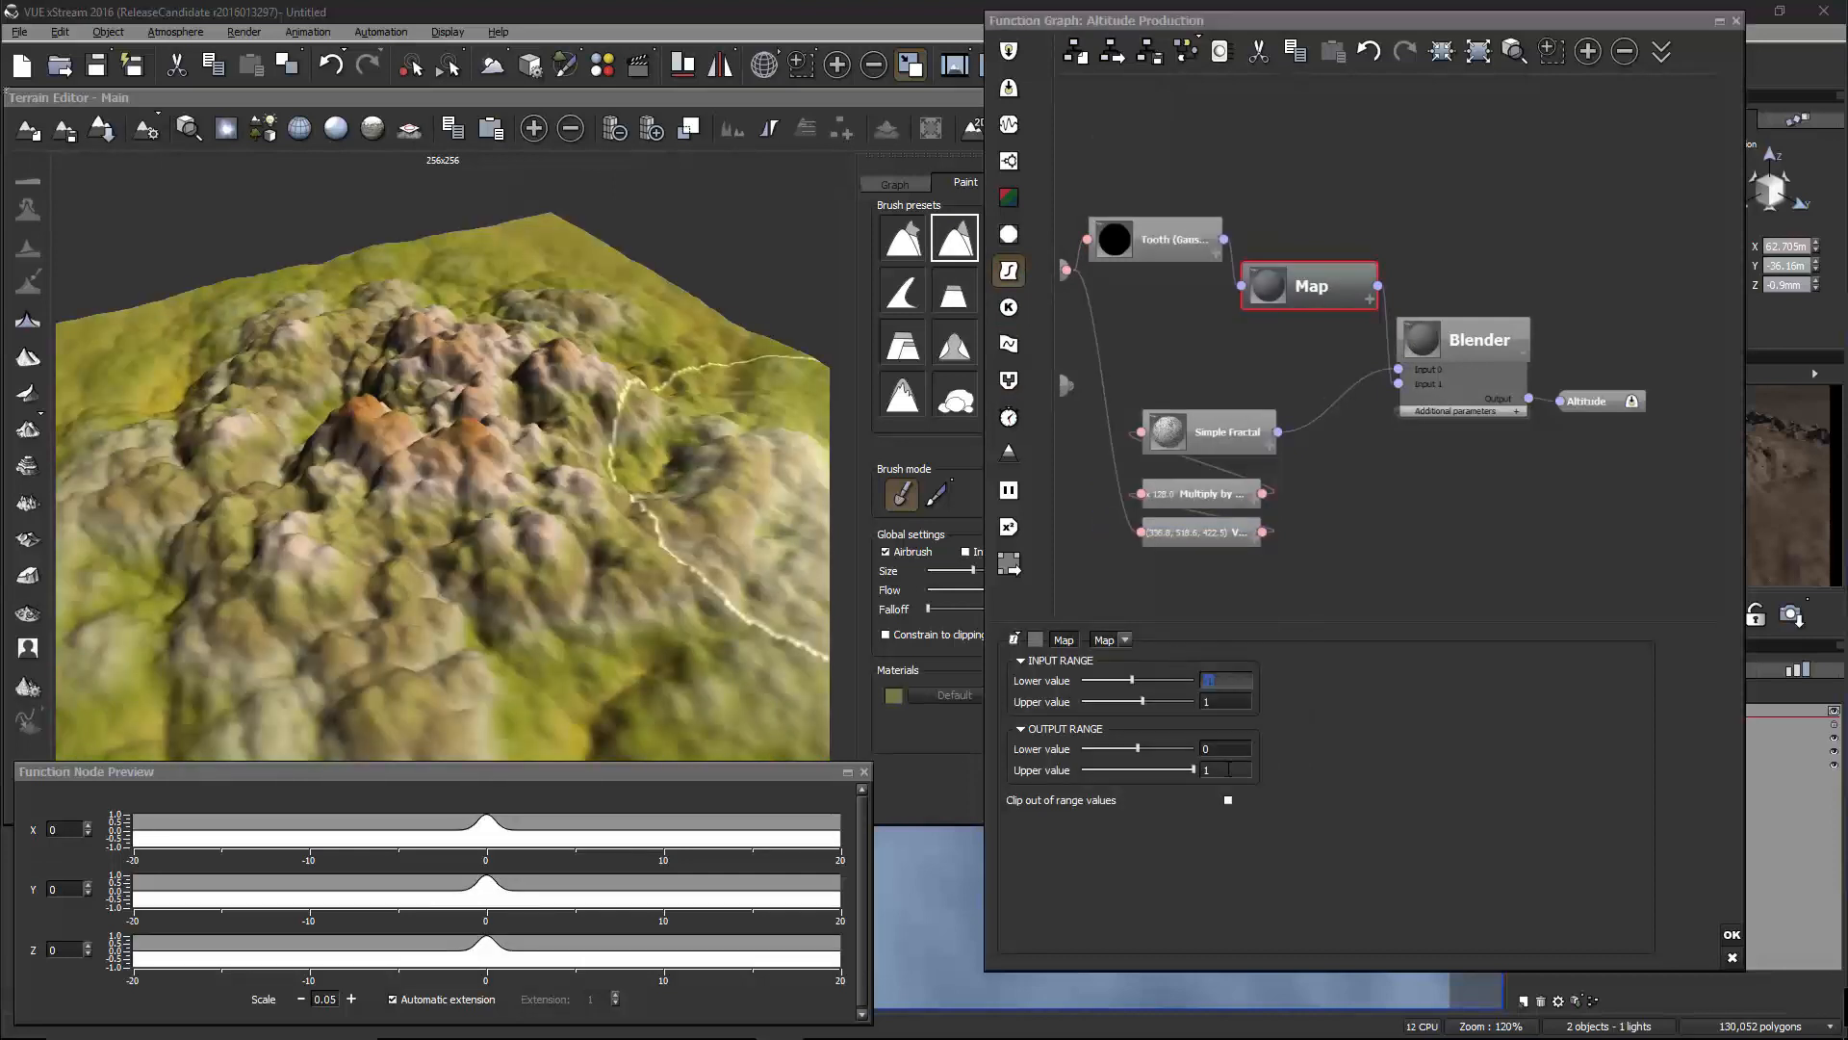
click(1226, 749)
mouse_move(698, 528)
right_down()
mouse_move(806, 547)
mouse_move(683, 539)
right_up()
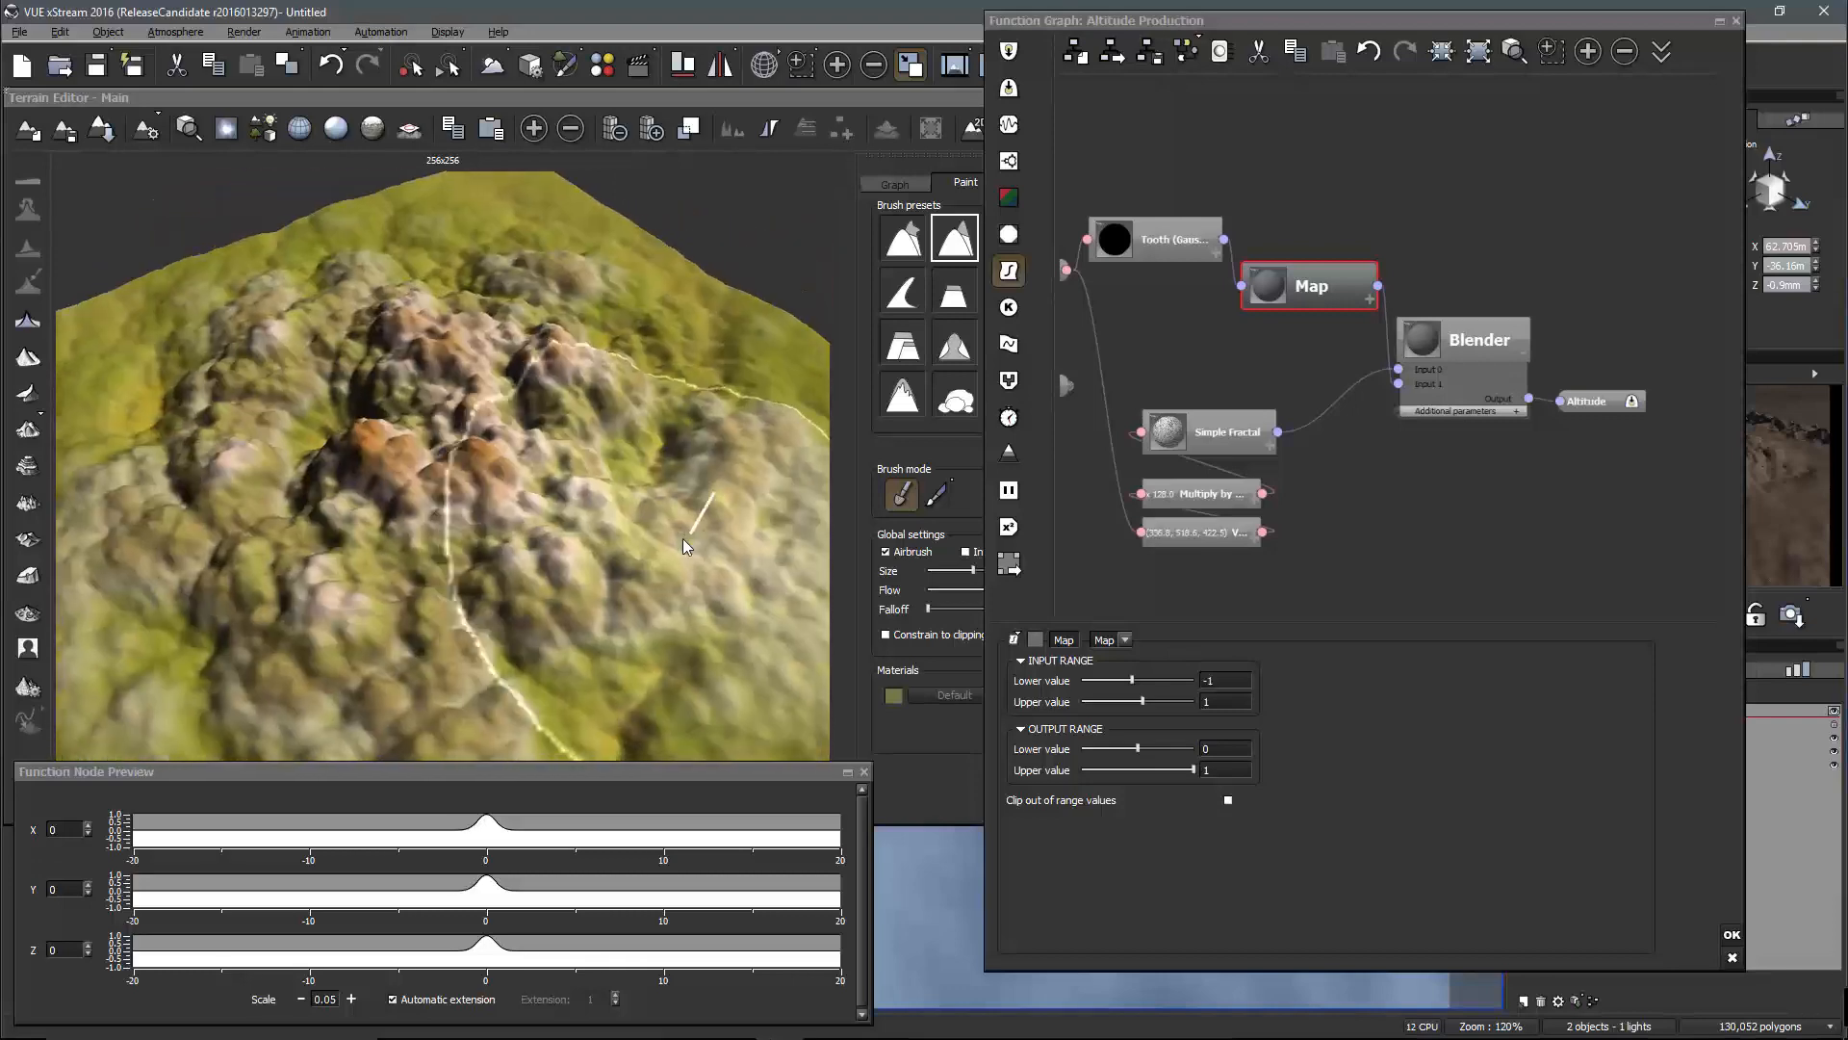
scroll(683, 539, down, 3)
scroll(683, 539, up, 1)
click(587, 512)
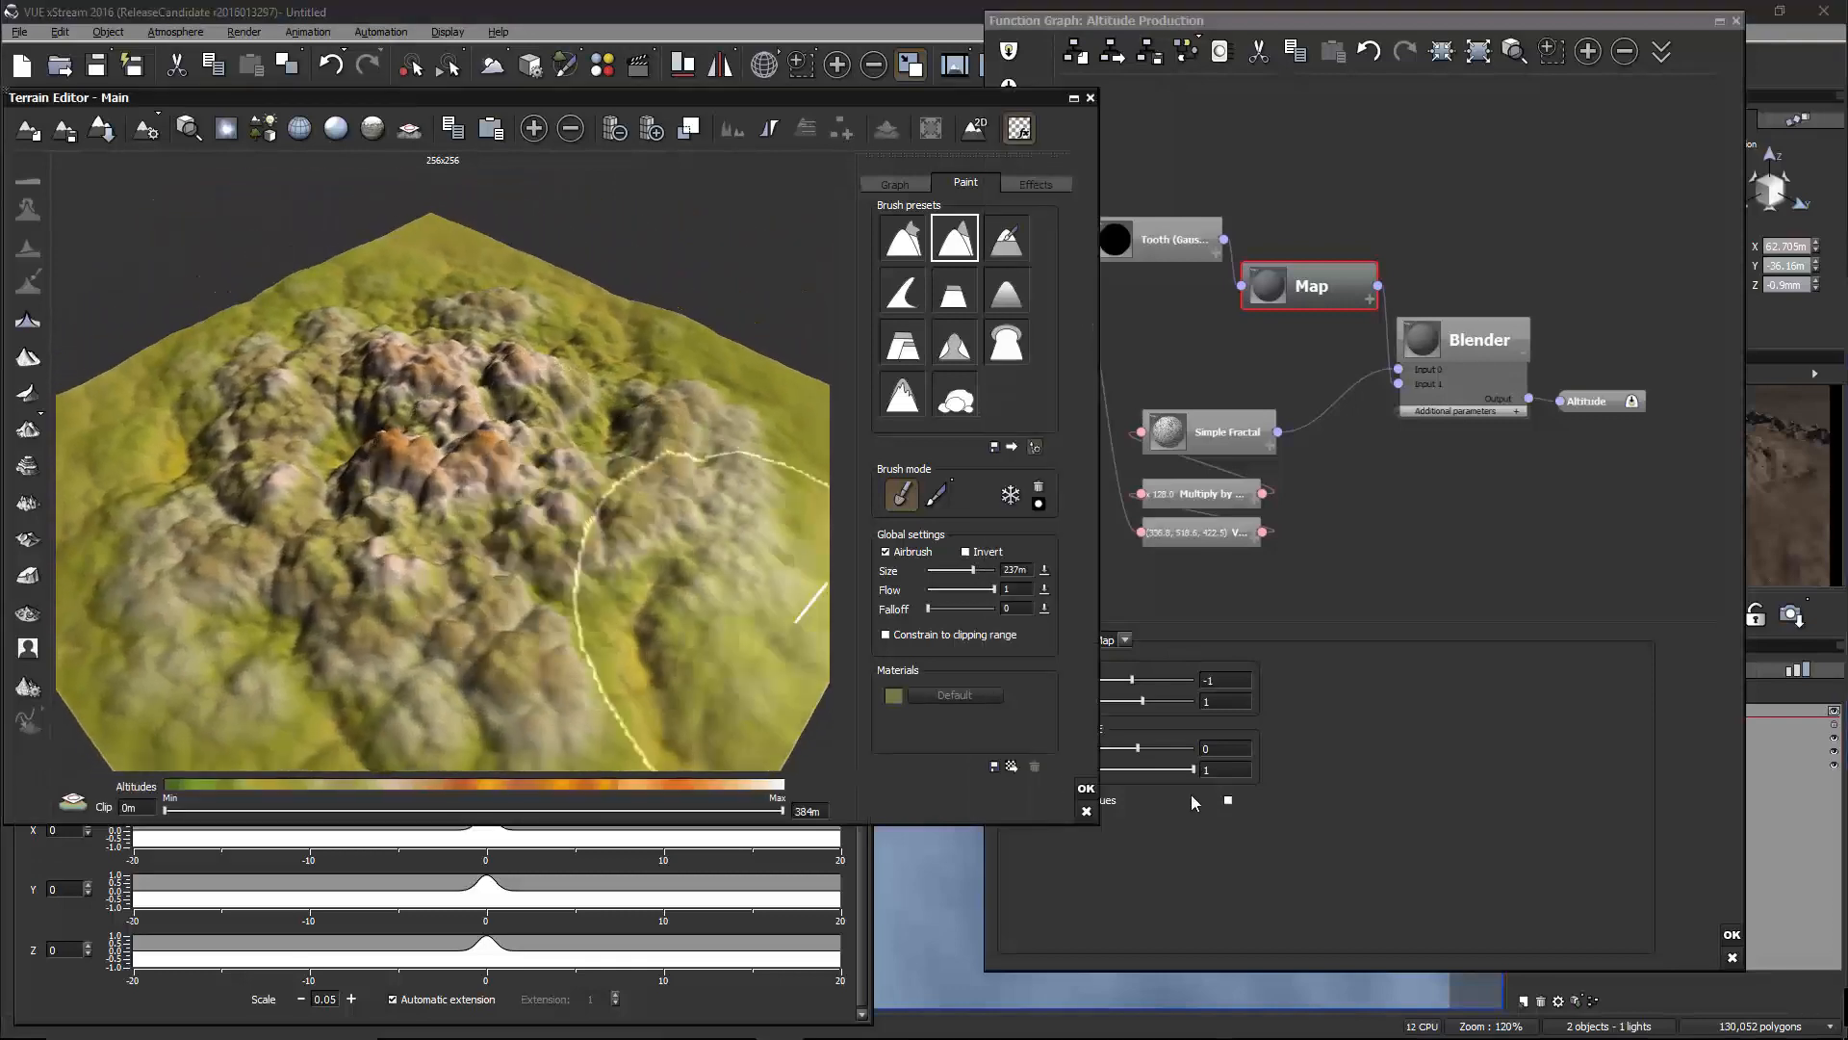
click(1219, 769)
text(3)
key(Return)
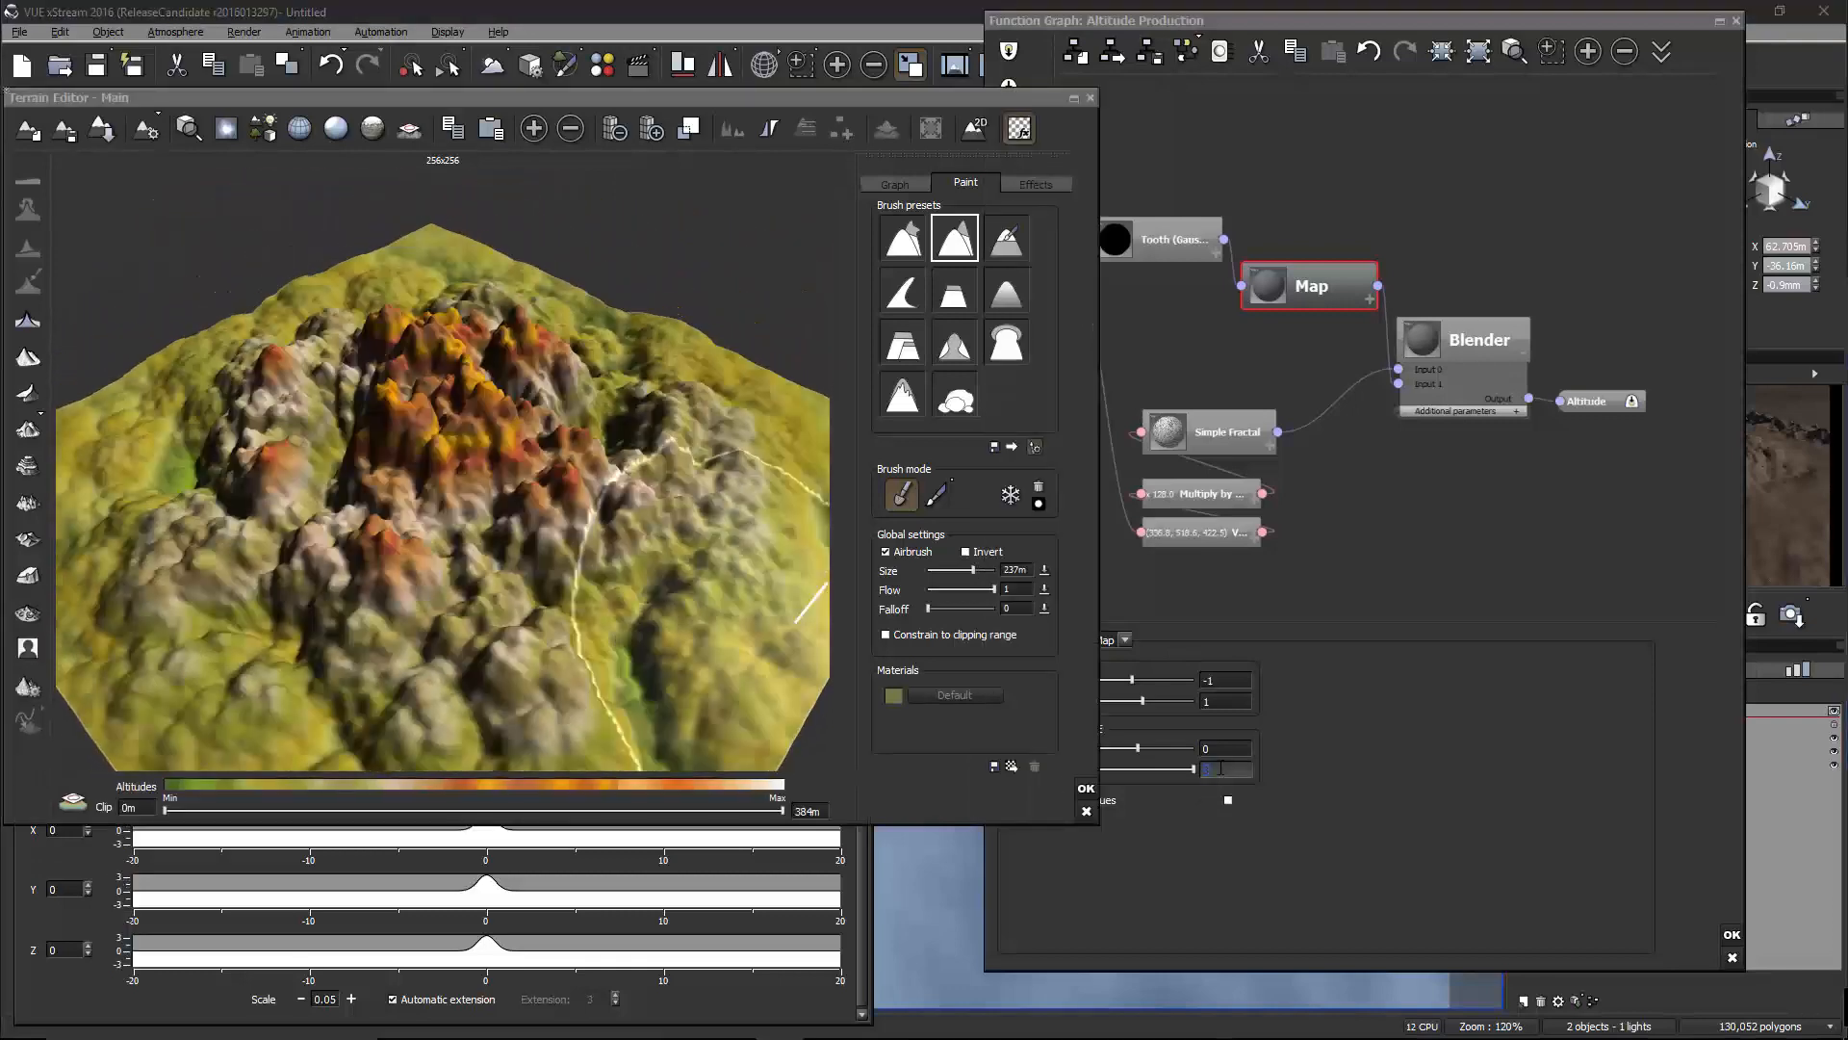
text(4)
key(Return)
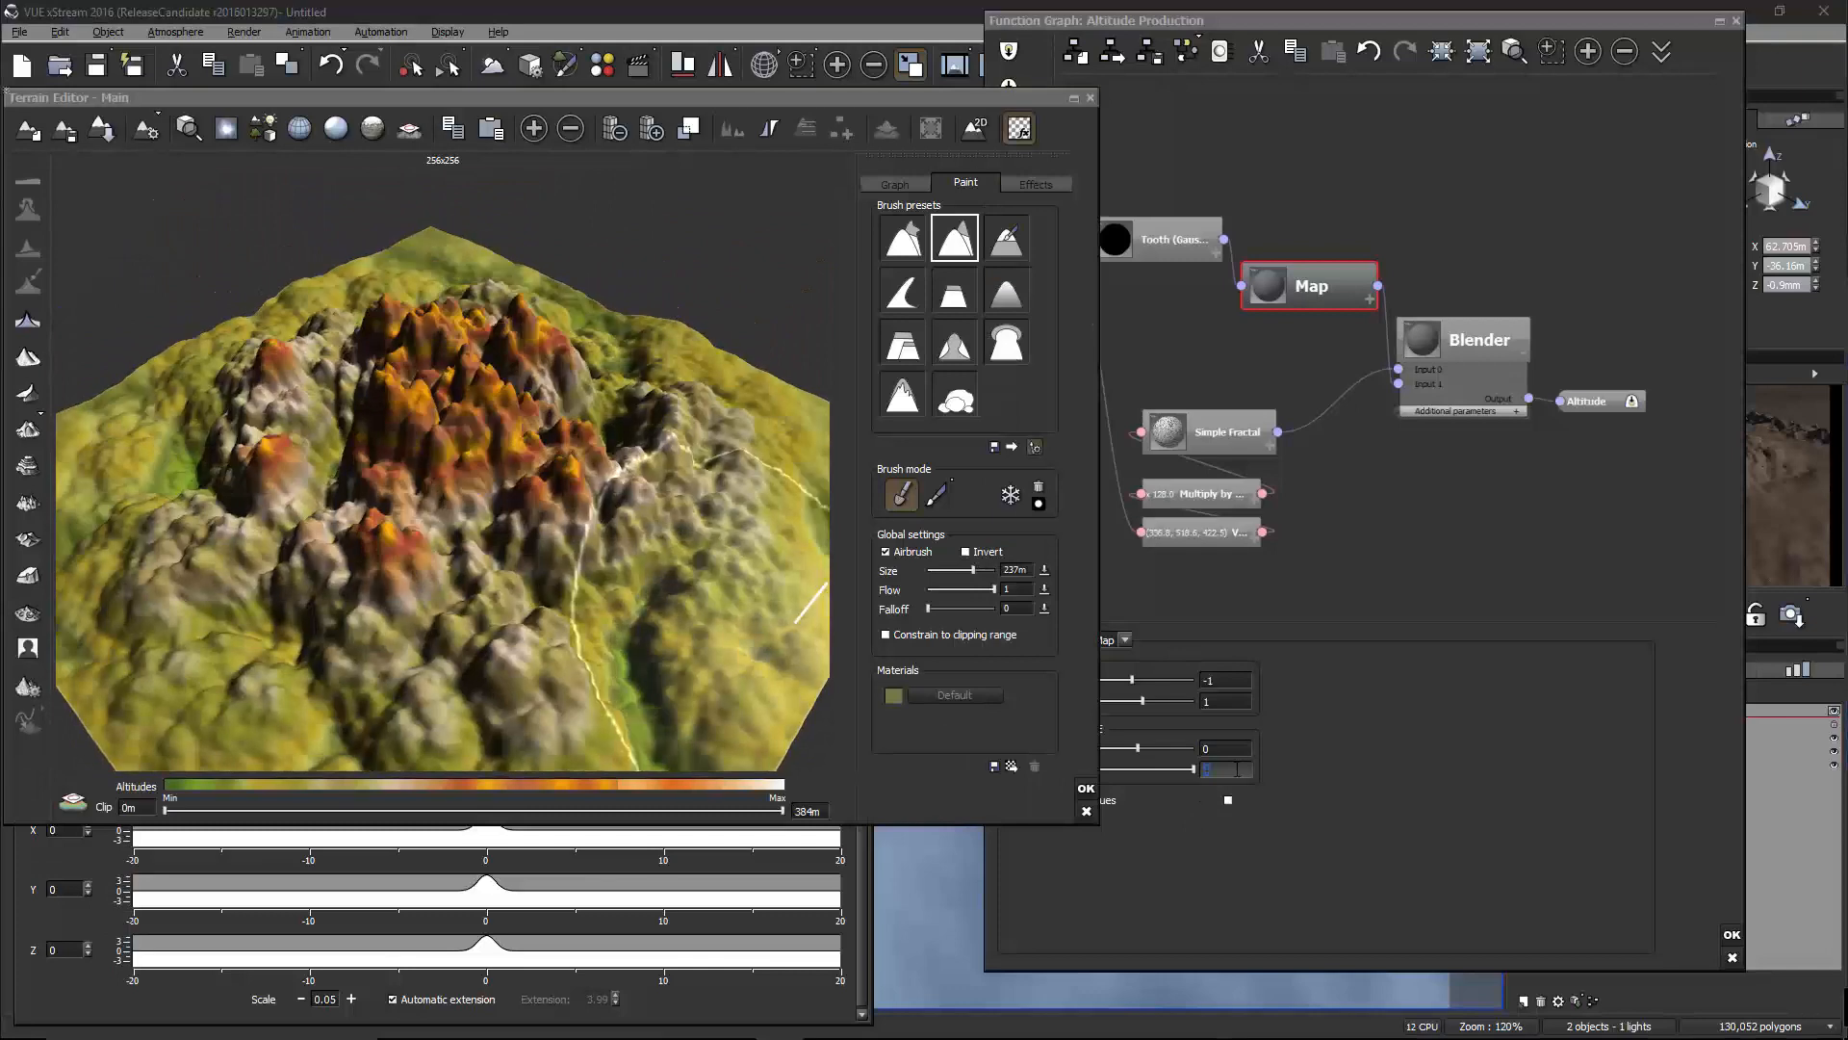
text(2)
key(Return)
Set the Tooth (Gaussian) node's scale to 0.5
click(1167, 245)
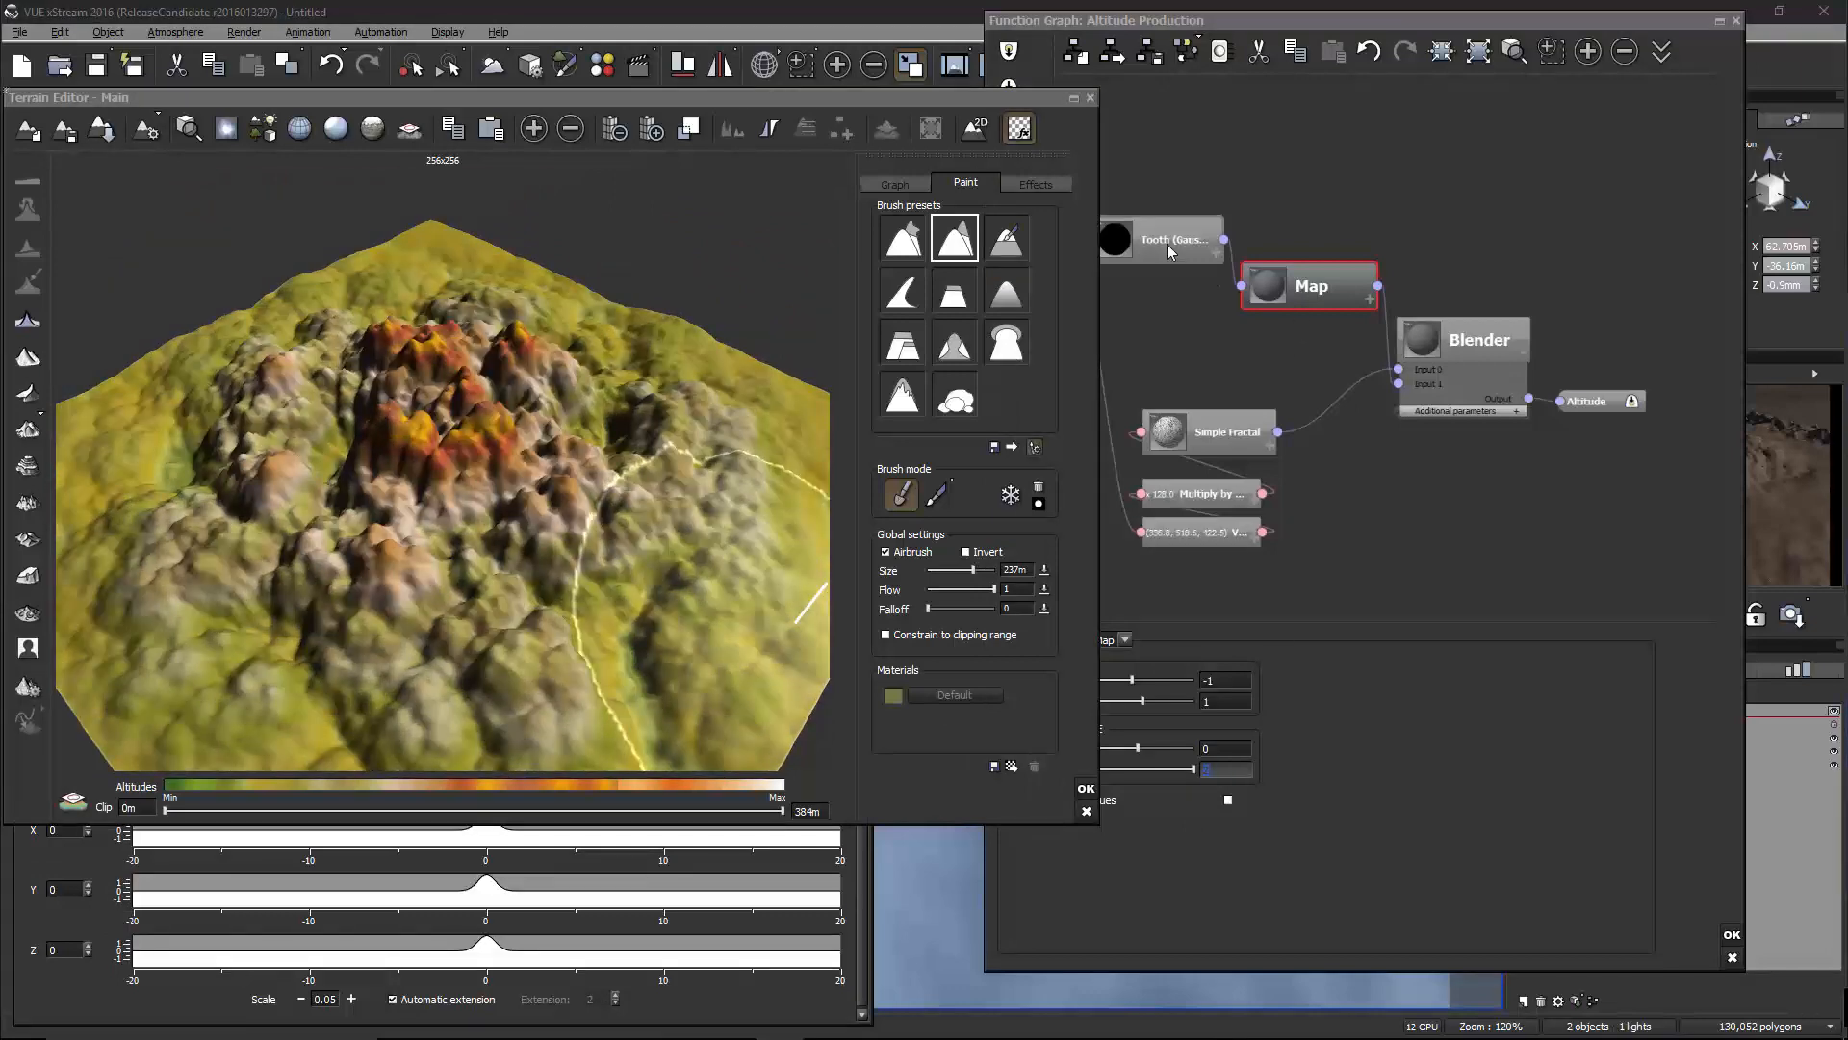
double_click(1242, 664)
text(0.5)
key(Return)
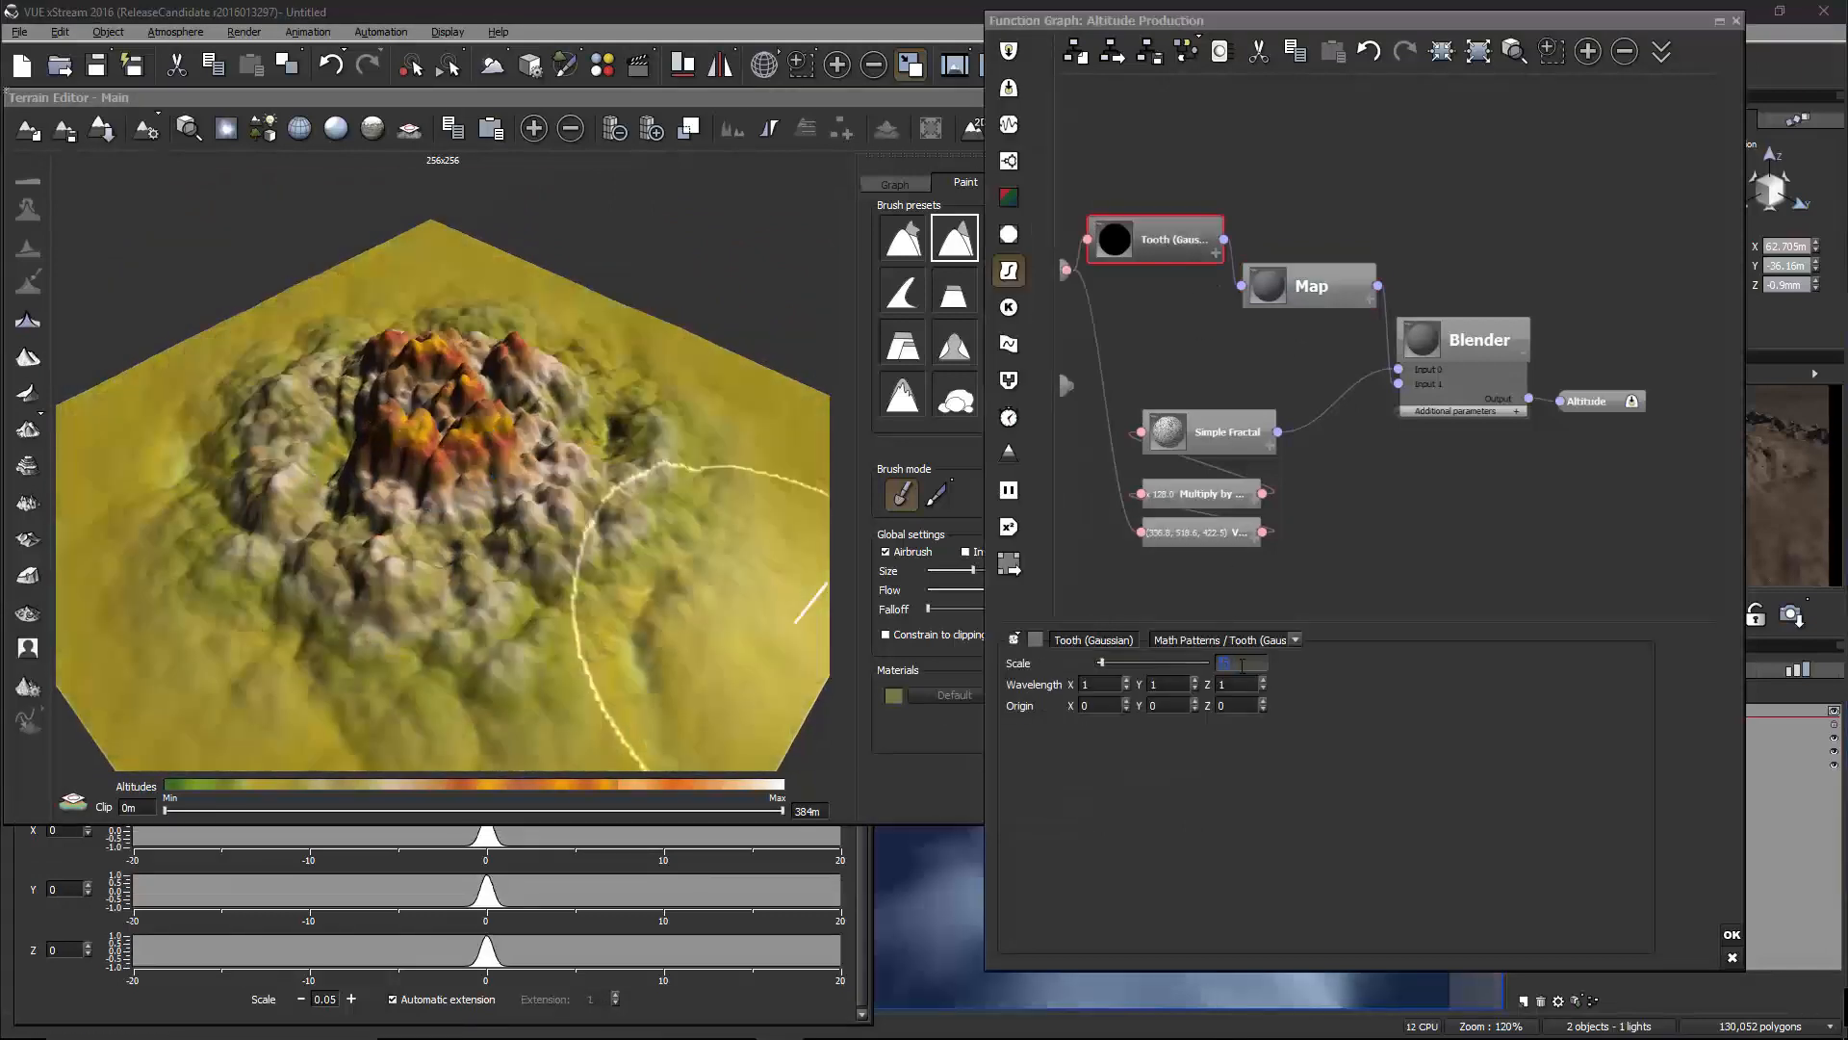
Try zeroing the edges of the terrain and inspect the mound from different angles
mouse_move(549, 524)
right_down()
mouse_move(692, 537)
mouse_move(462, 501)
mouse_move(241, 539)
mouse_move(253, 517)
right_up()
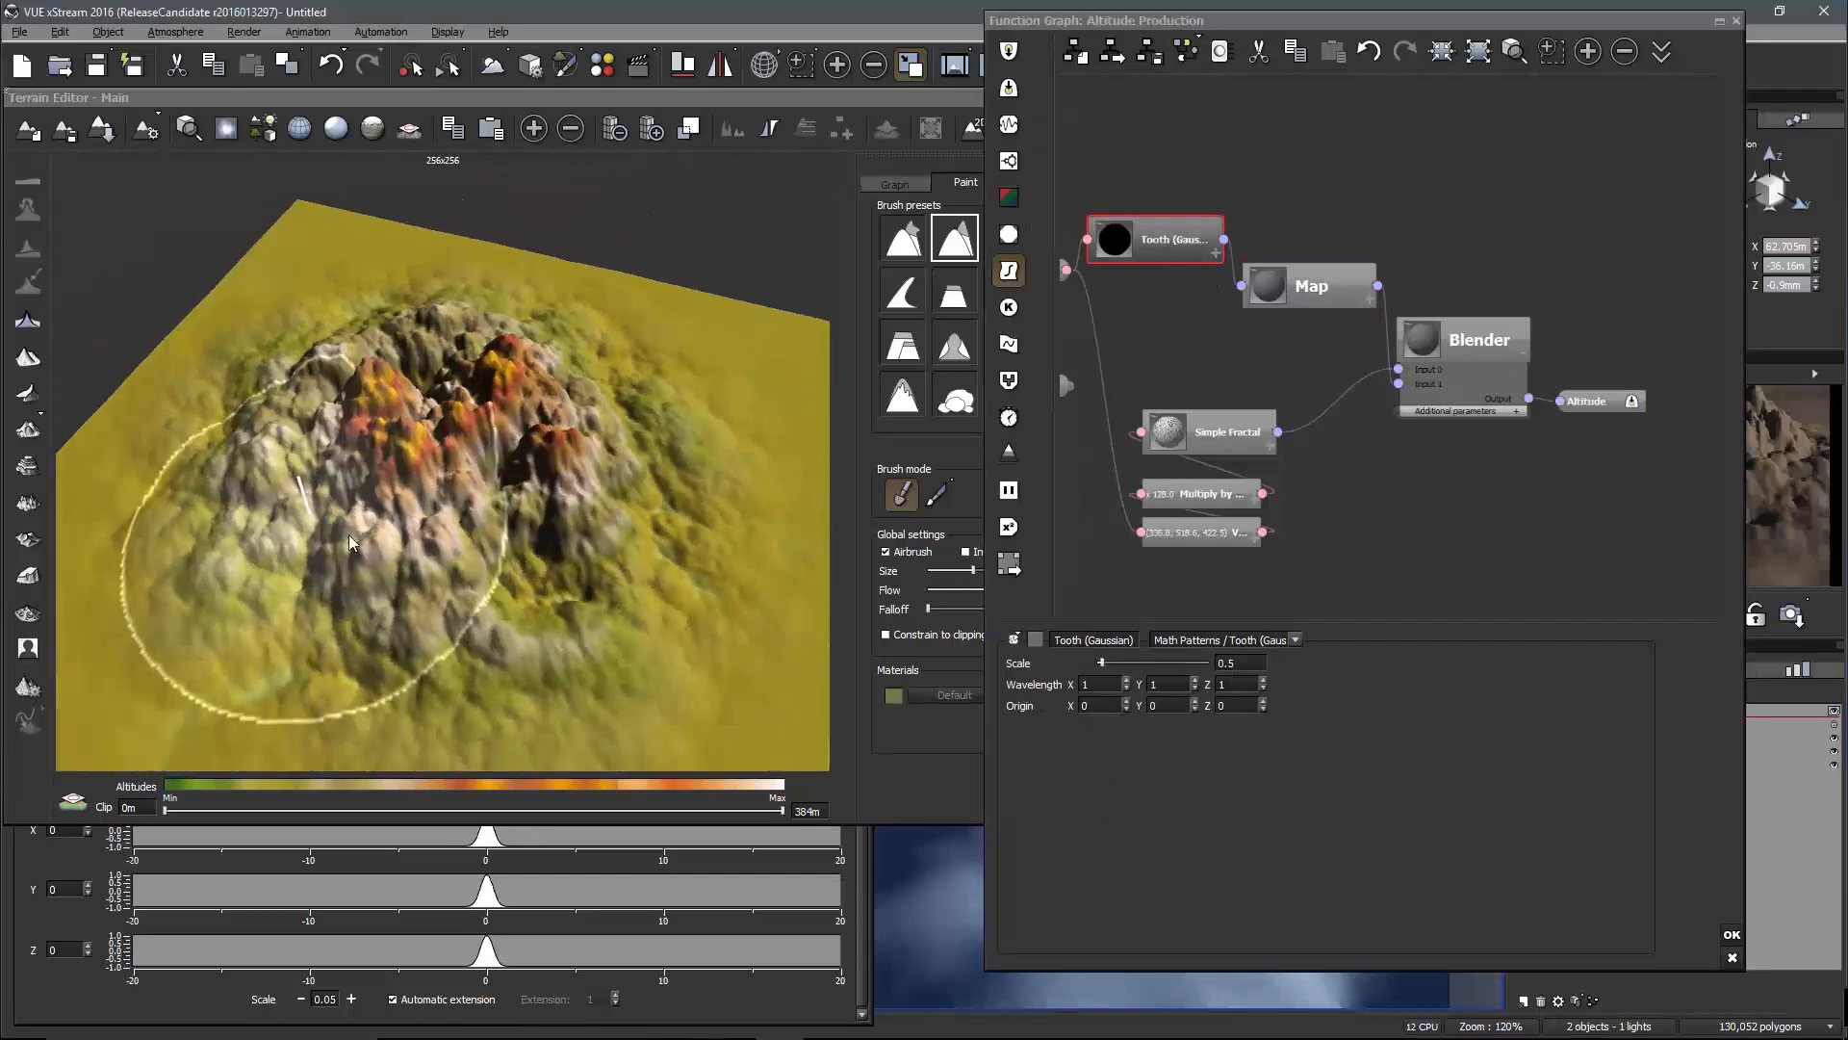
click(28, 321)
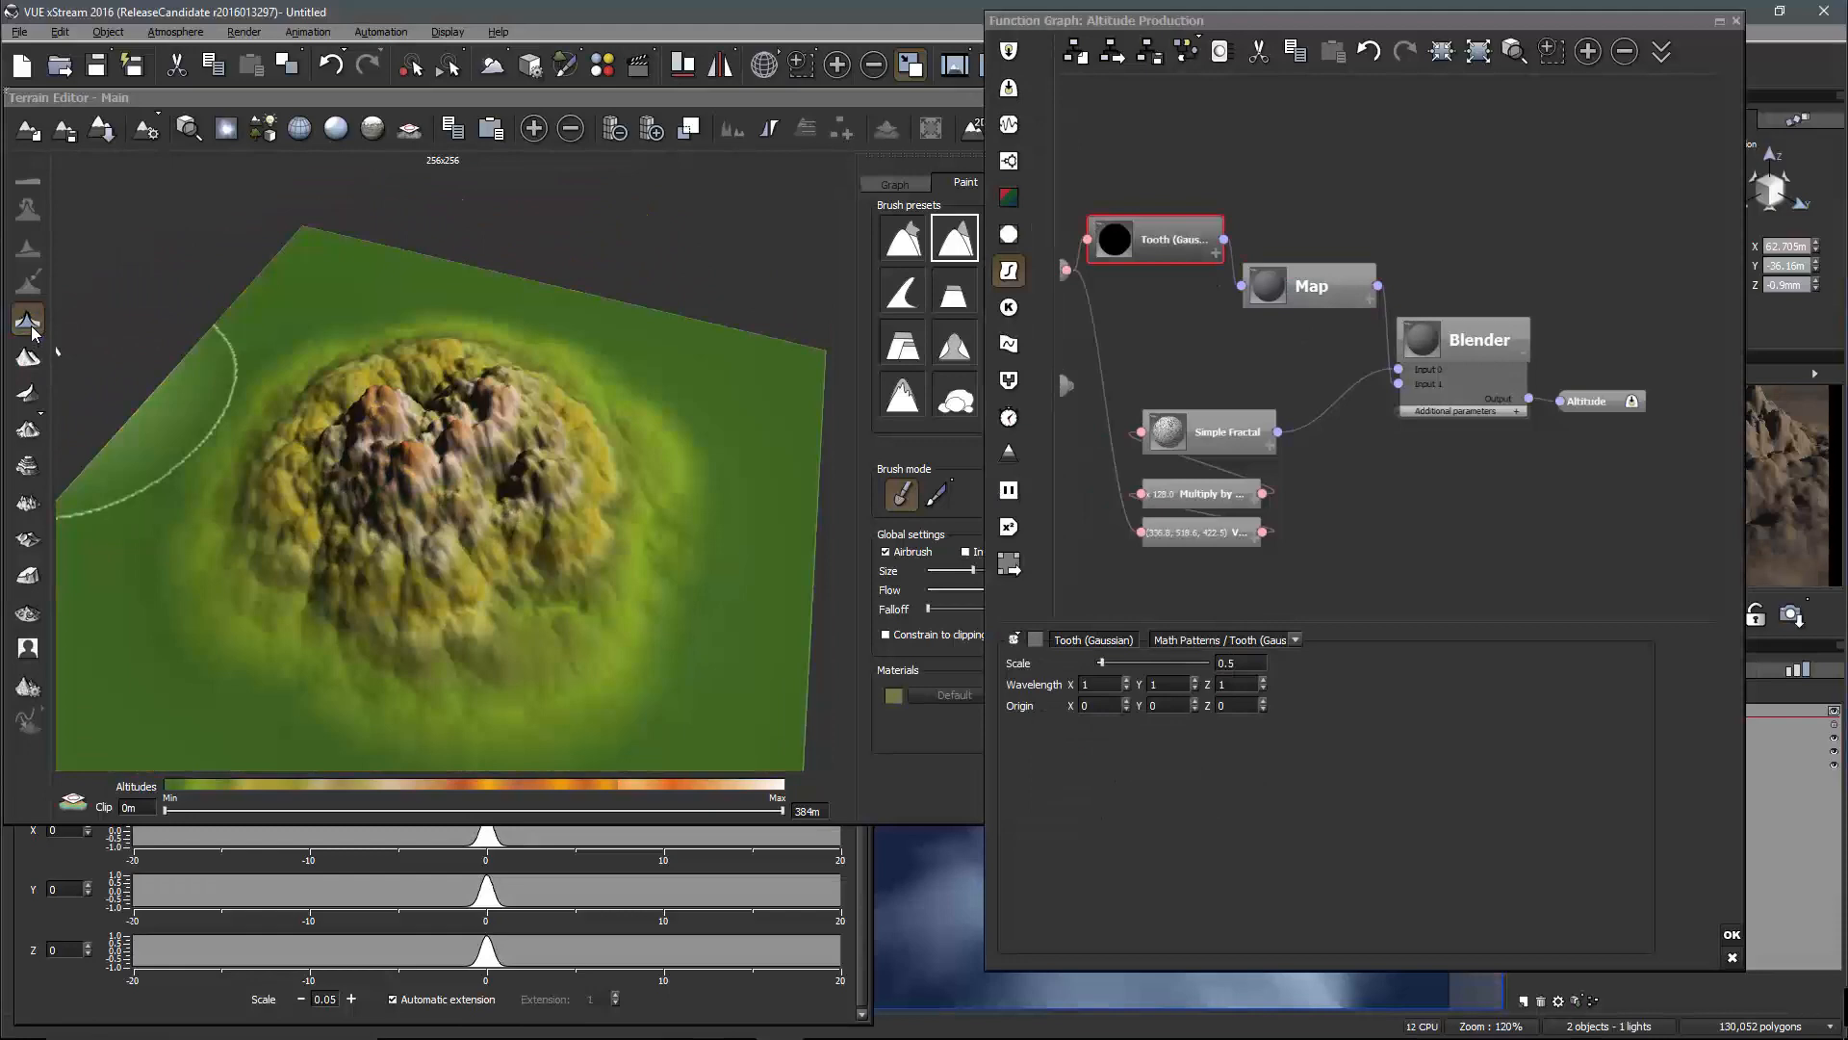
mouse_move(495, 420)
right_down()
mouse_move(552, 368)
mouse_move(54, 315)
mouse_move(407, 408)
right_up()
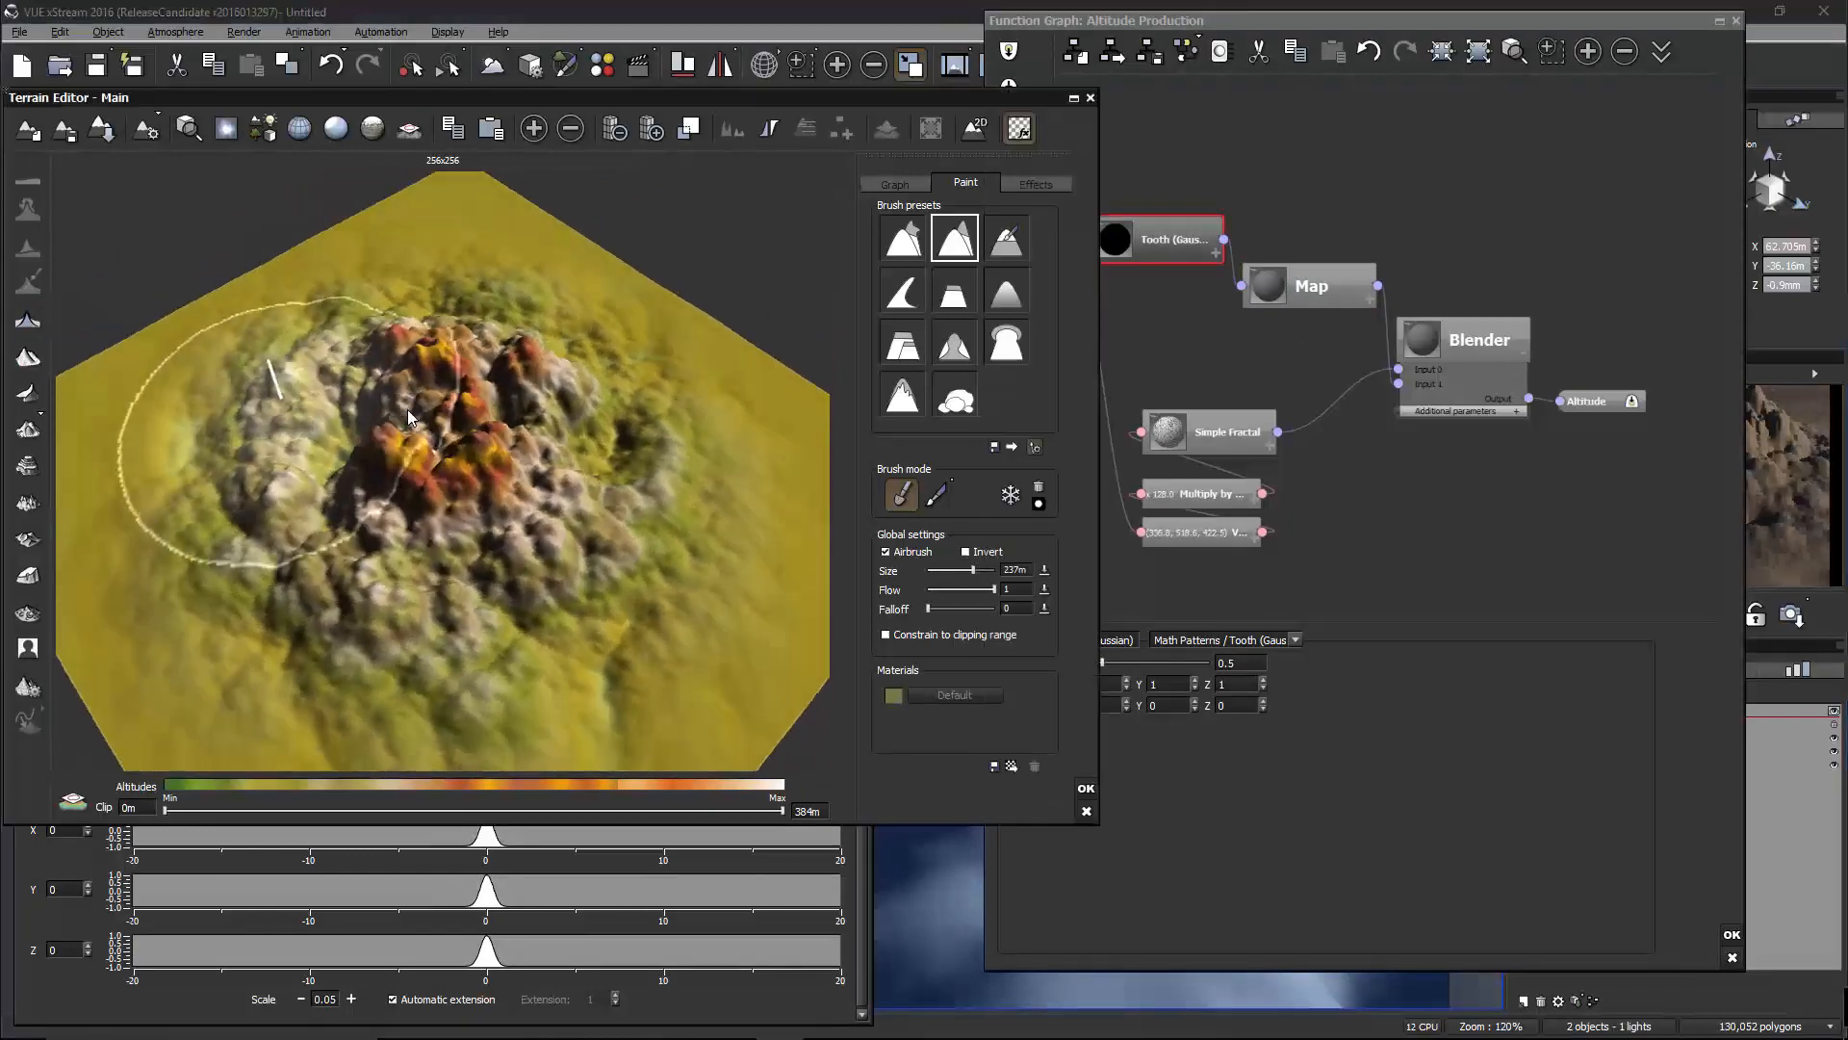
Move the Altitude output away from the Blender node and inspect the terrain from several angles
click(1411, 474)
click(1415, 346)
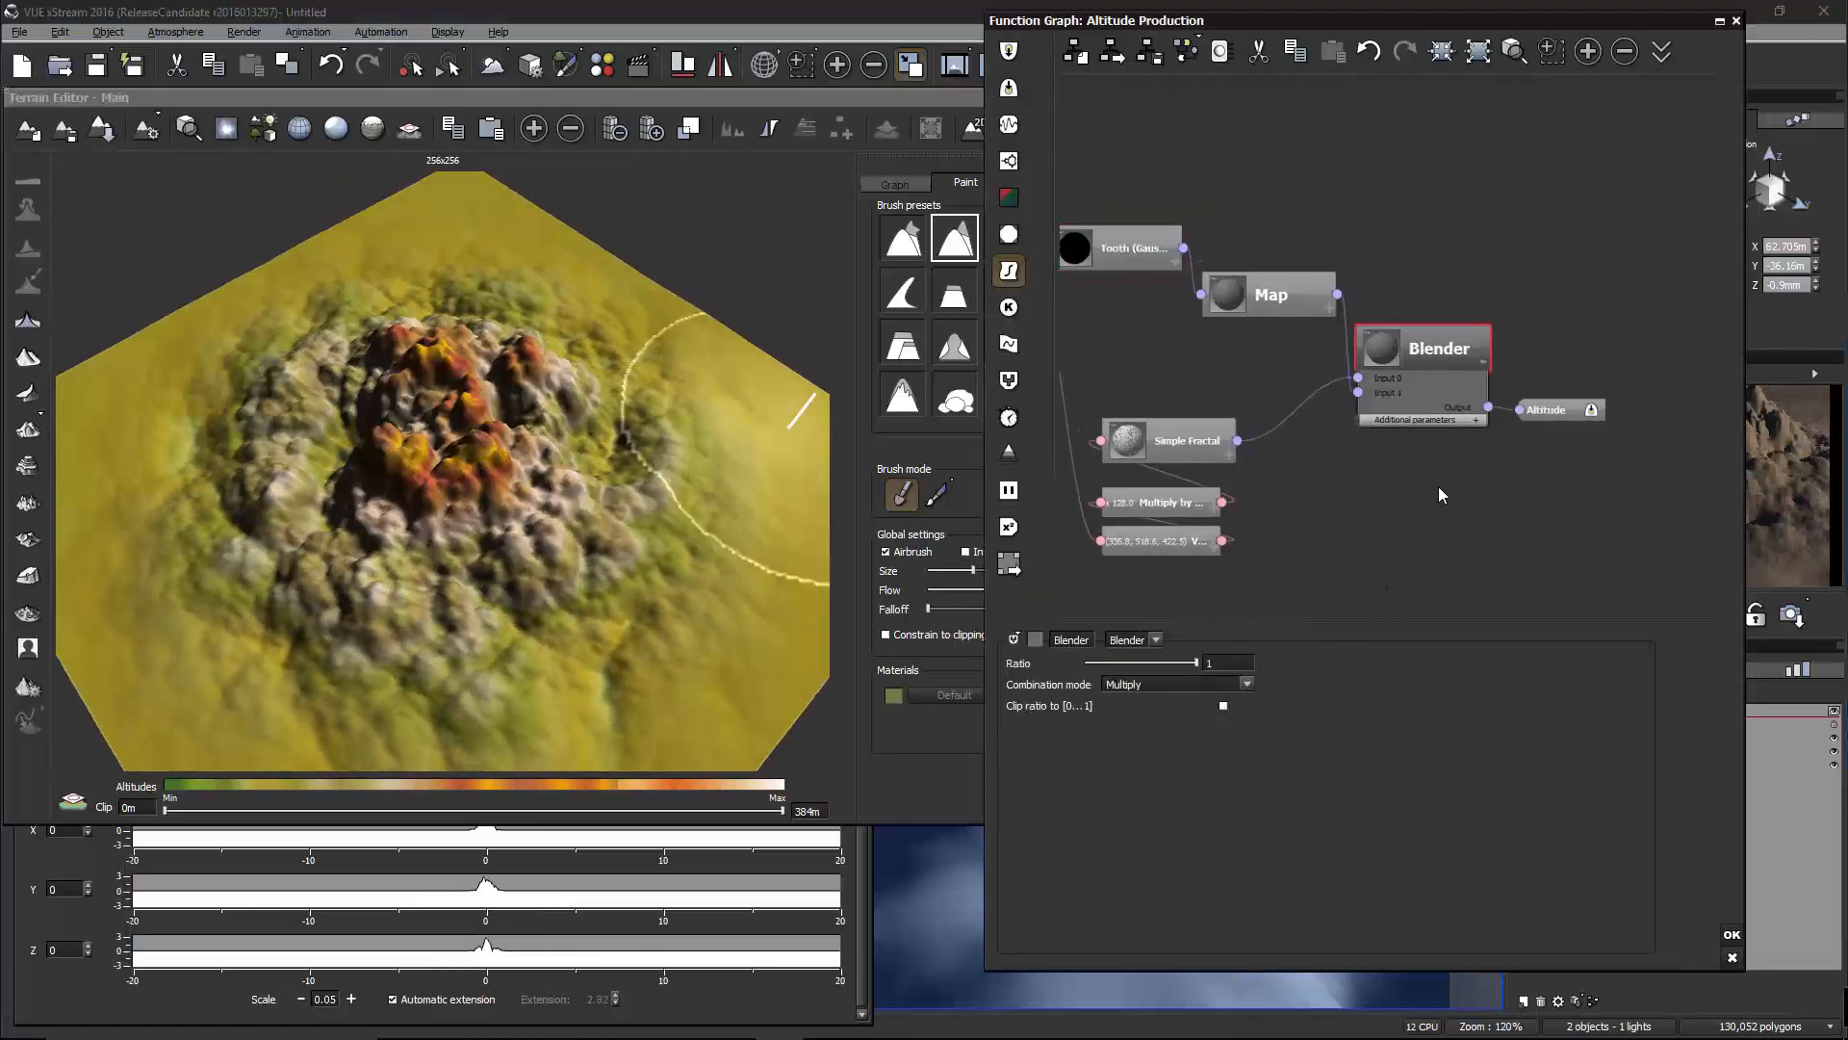
middle_drag(1438, 488, 1353, 490)
drag(1458, 408, 1620, 393)
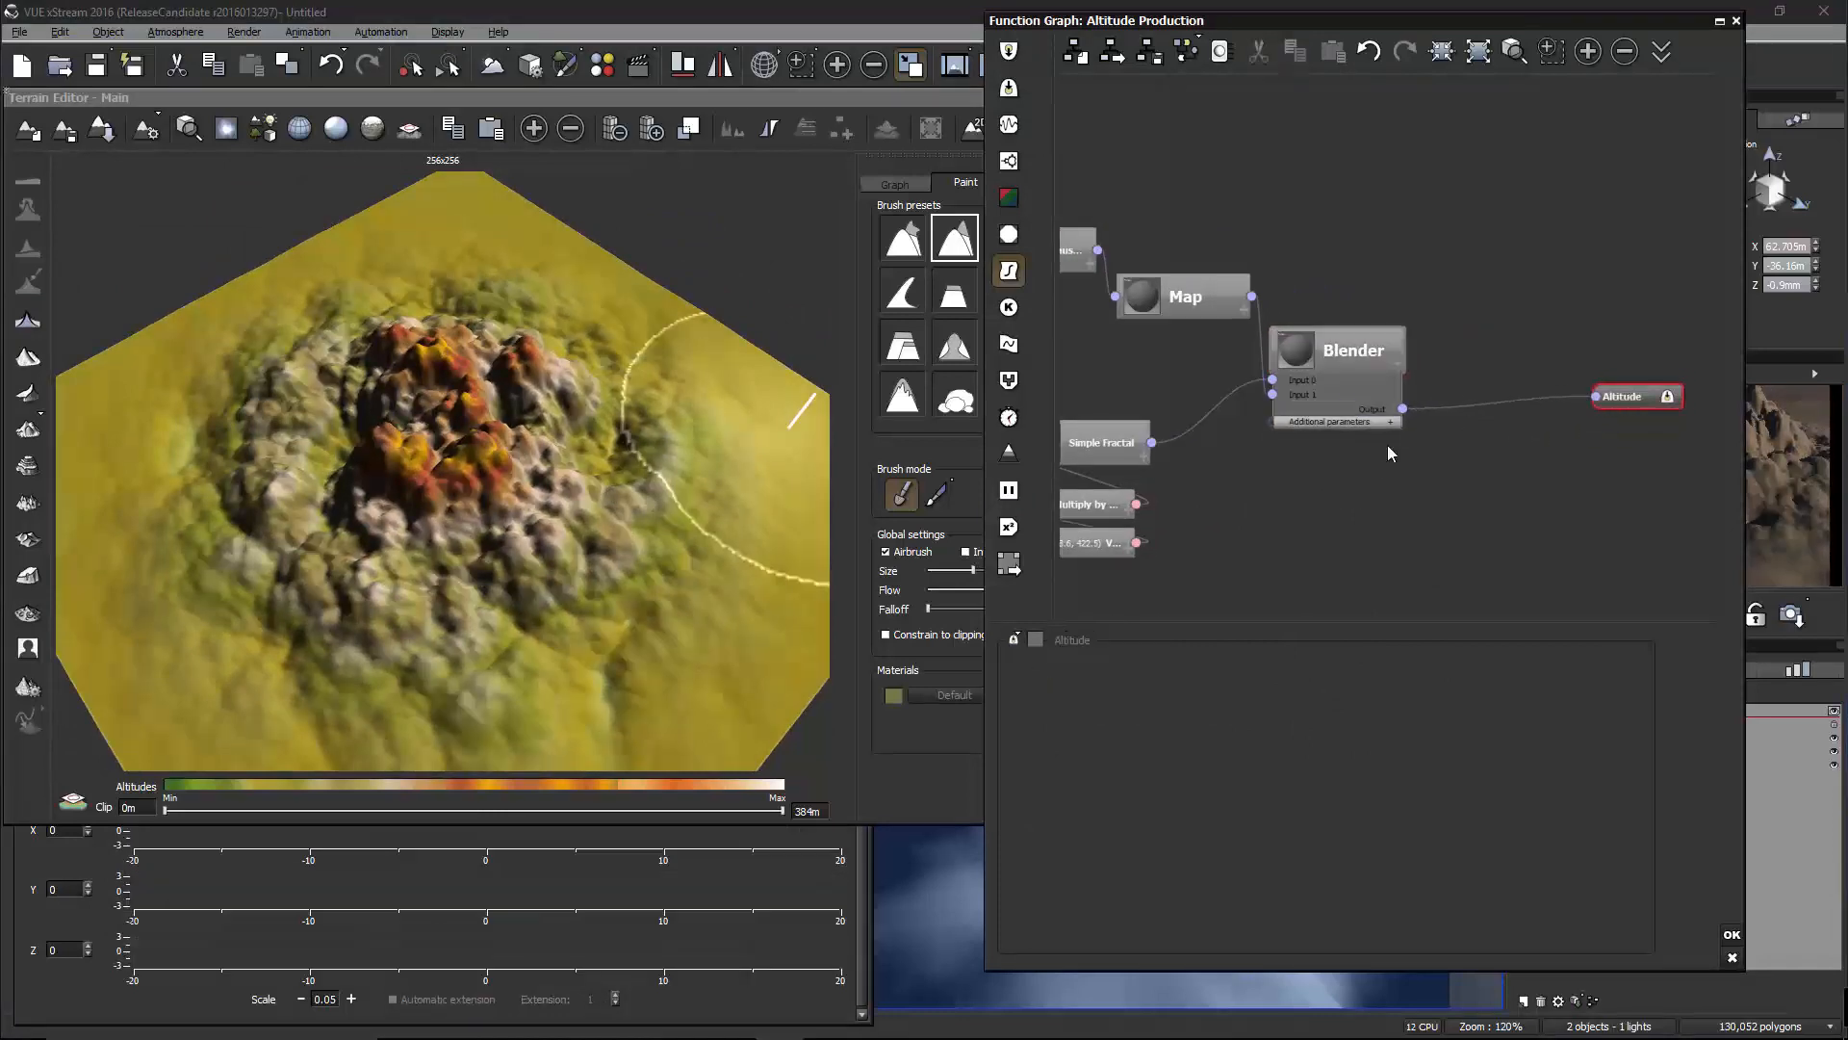
click(1458, 510)
middle_drag(1318, 505, 1455, 513)
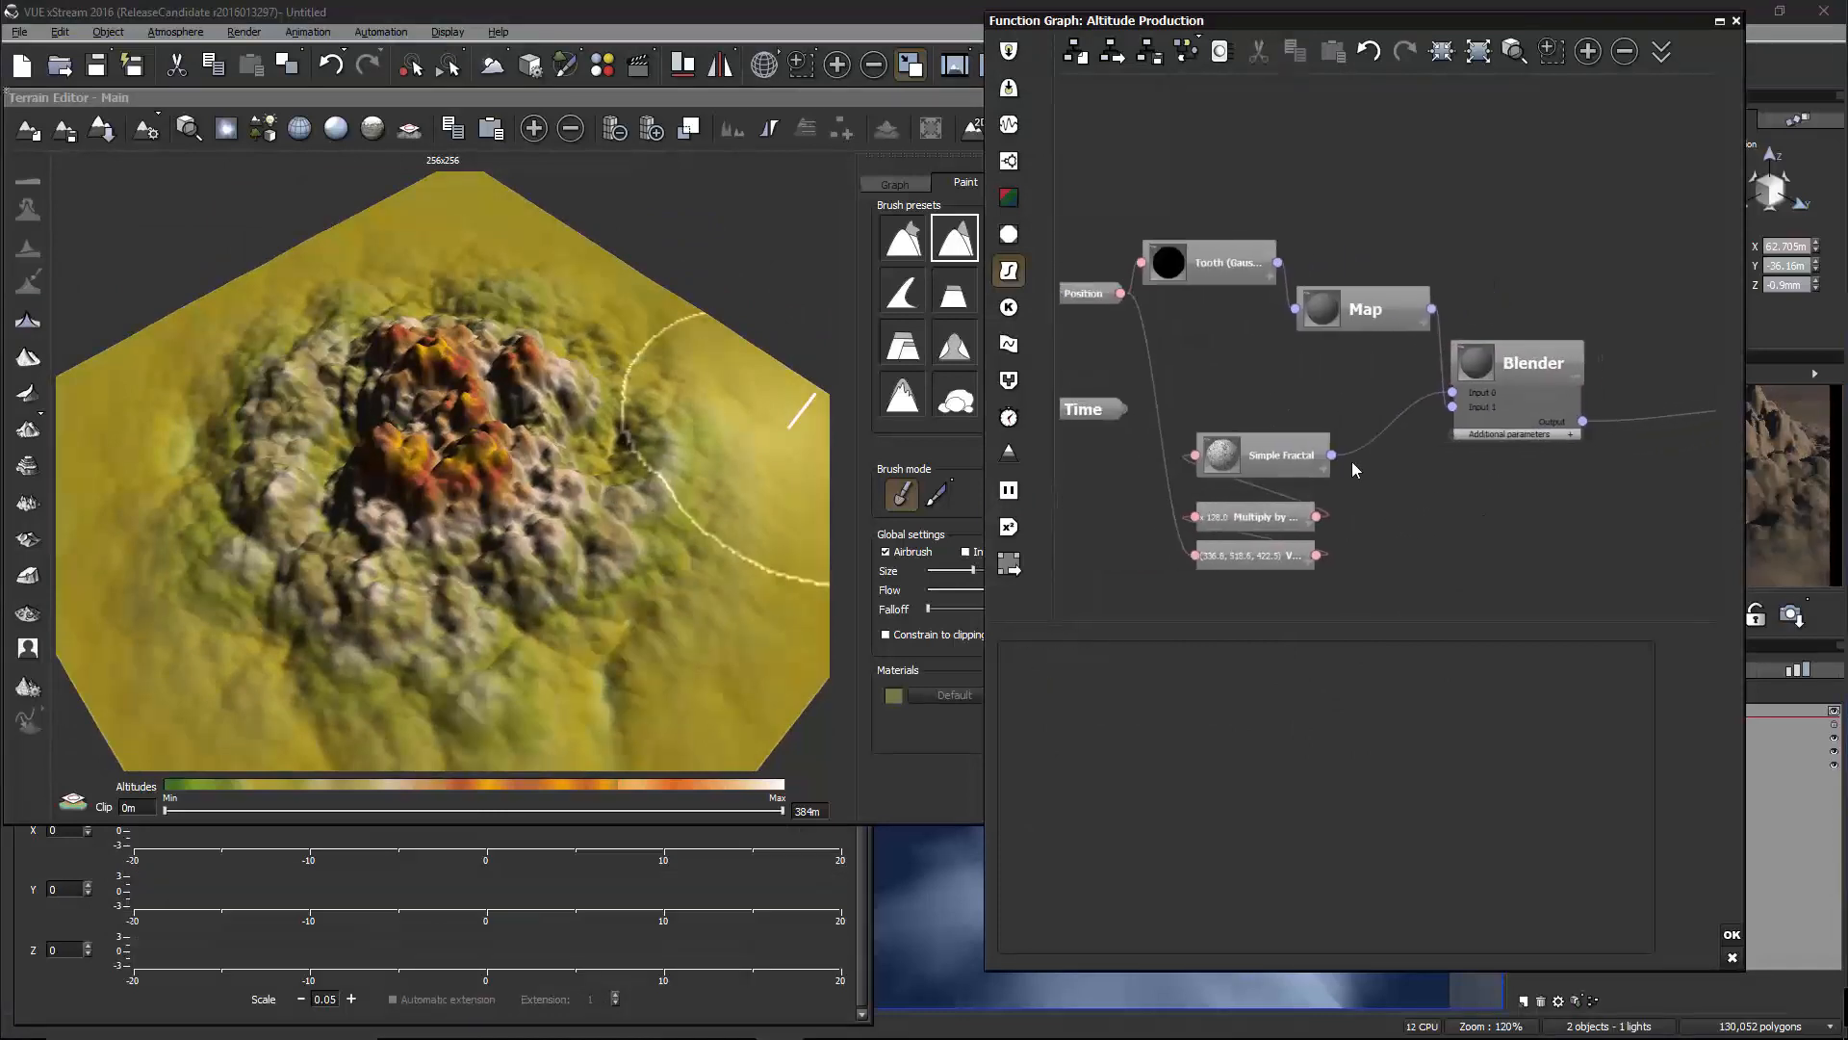
mouse_move(530, 518)
right_down()
mouse_move(654, 426)
mouse_move(625, 460)
right_up()
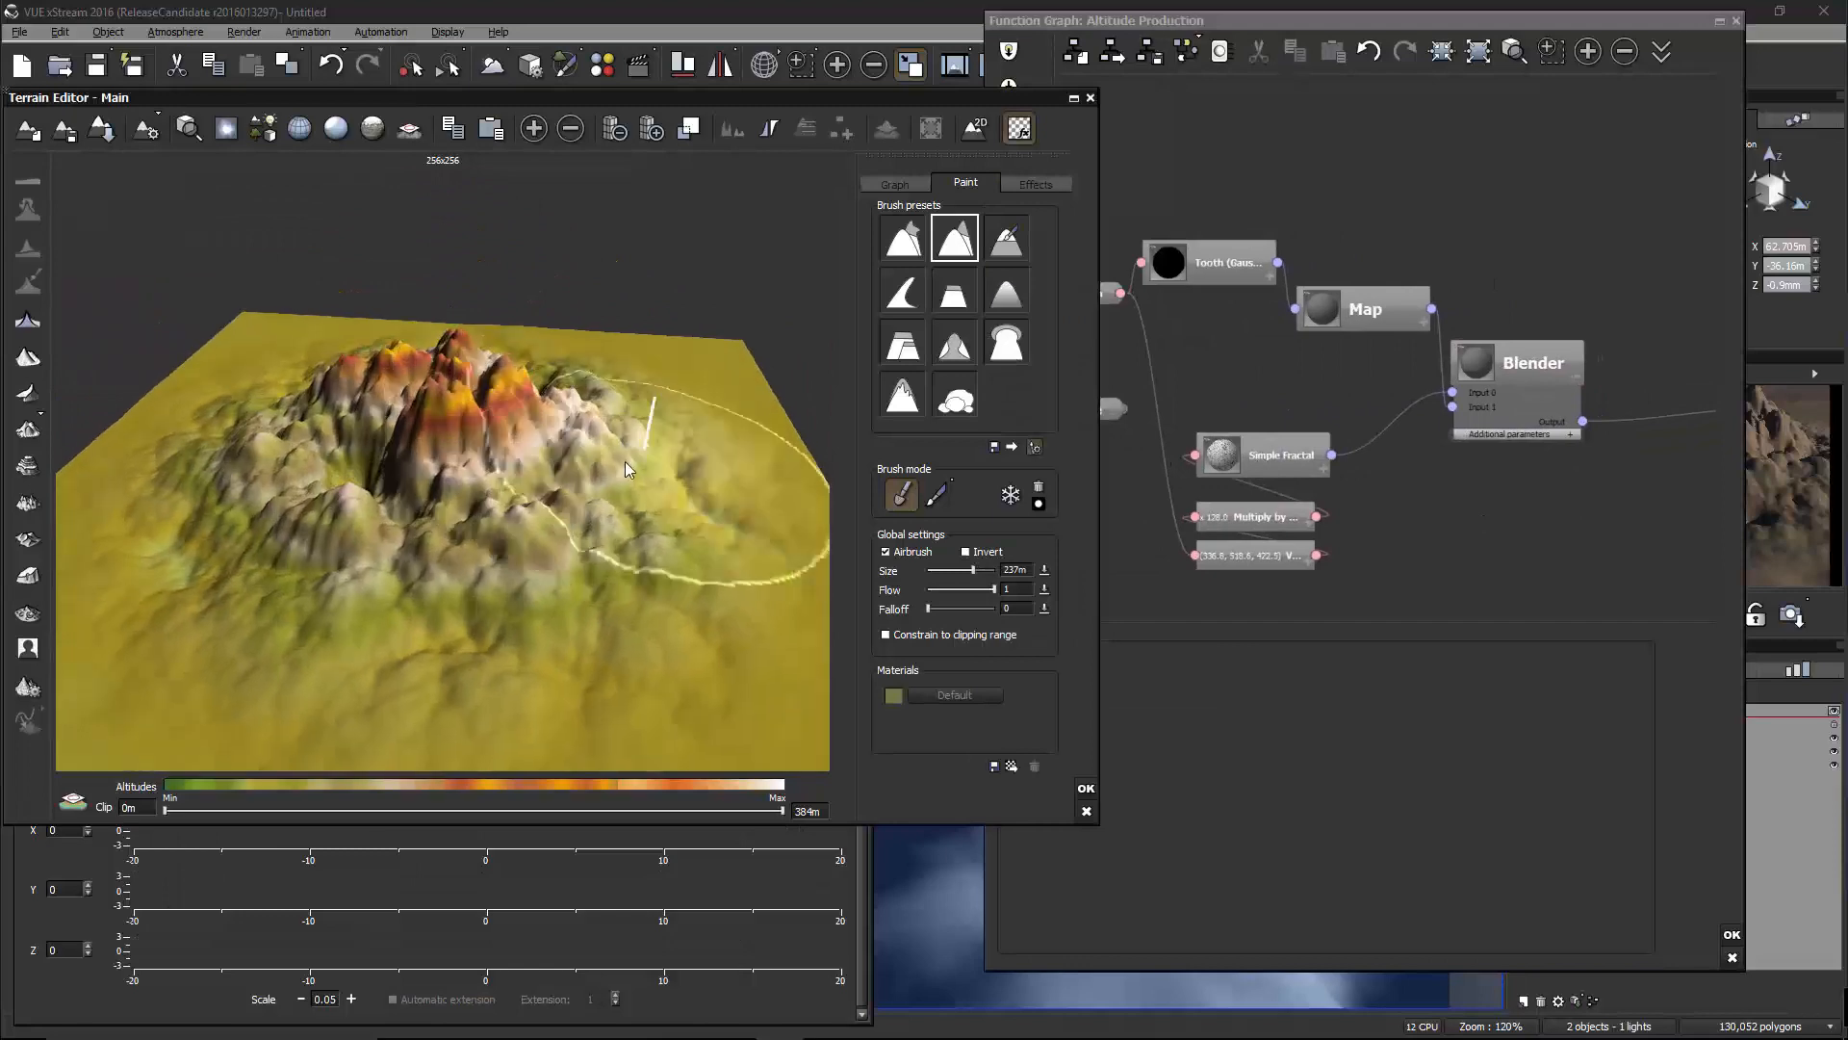
right_drag(215, 330, 610, 487)
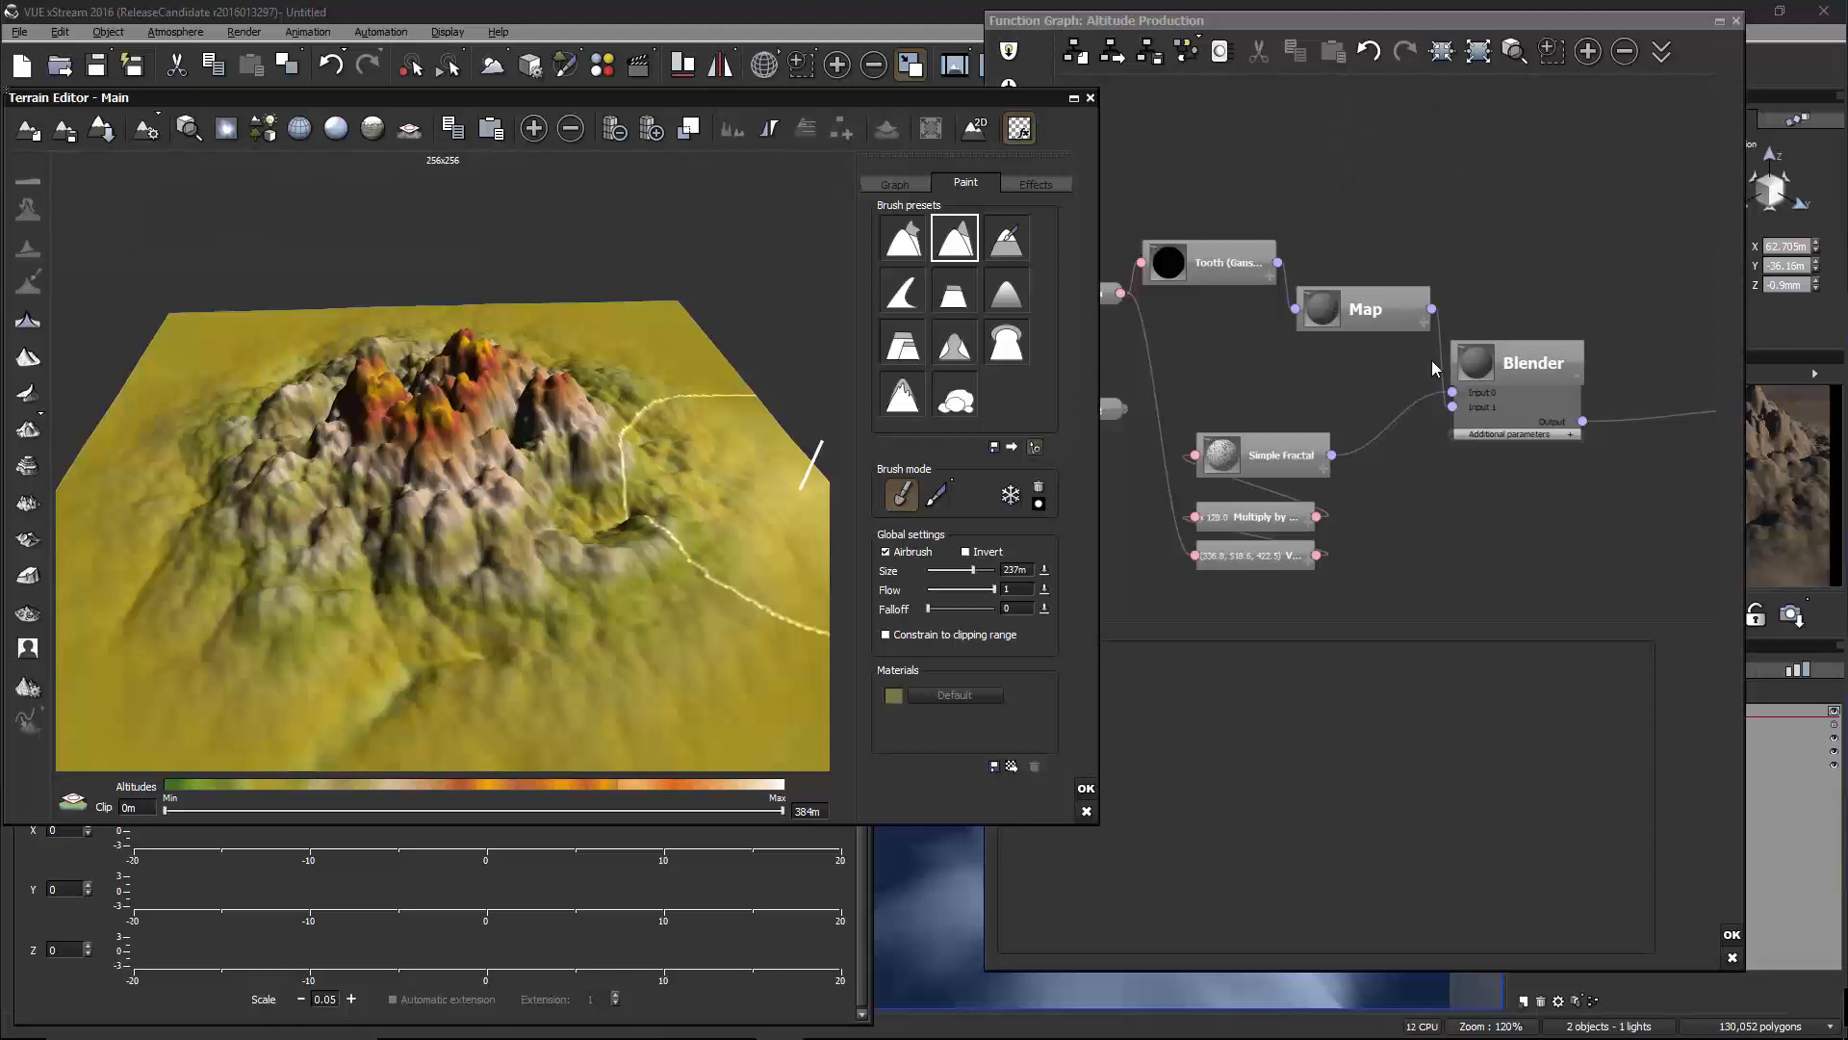
Adjust the Simple Fractal node's largest feature to about 60.4 while inspecting the mountain's shape
click(1272, 366)
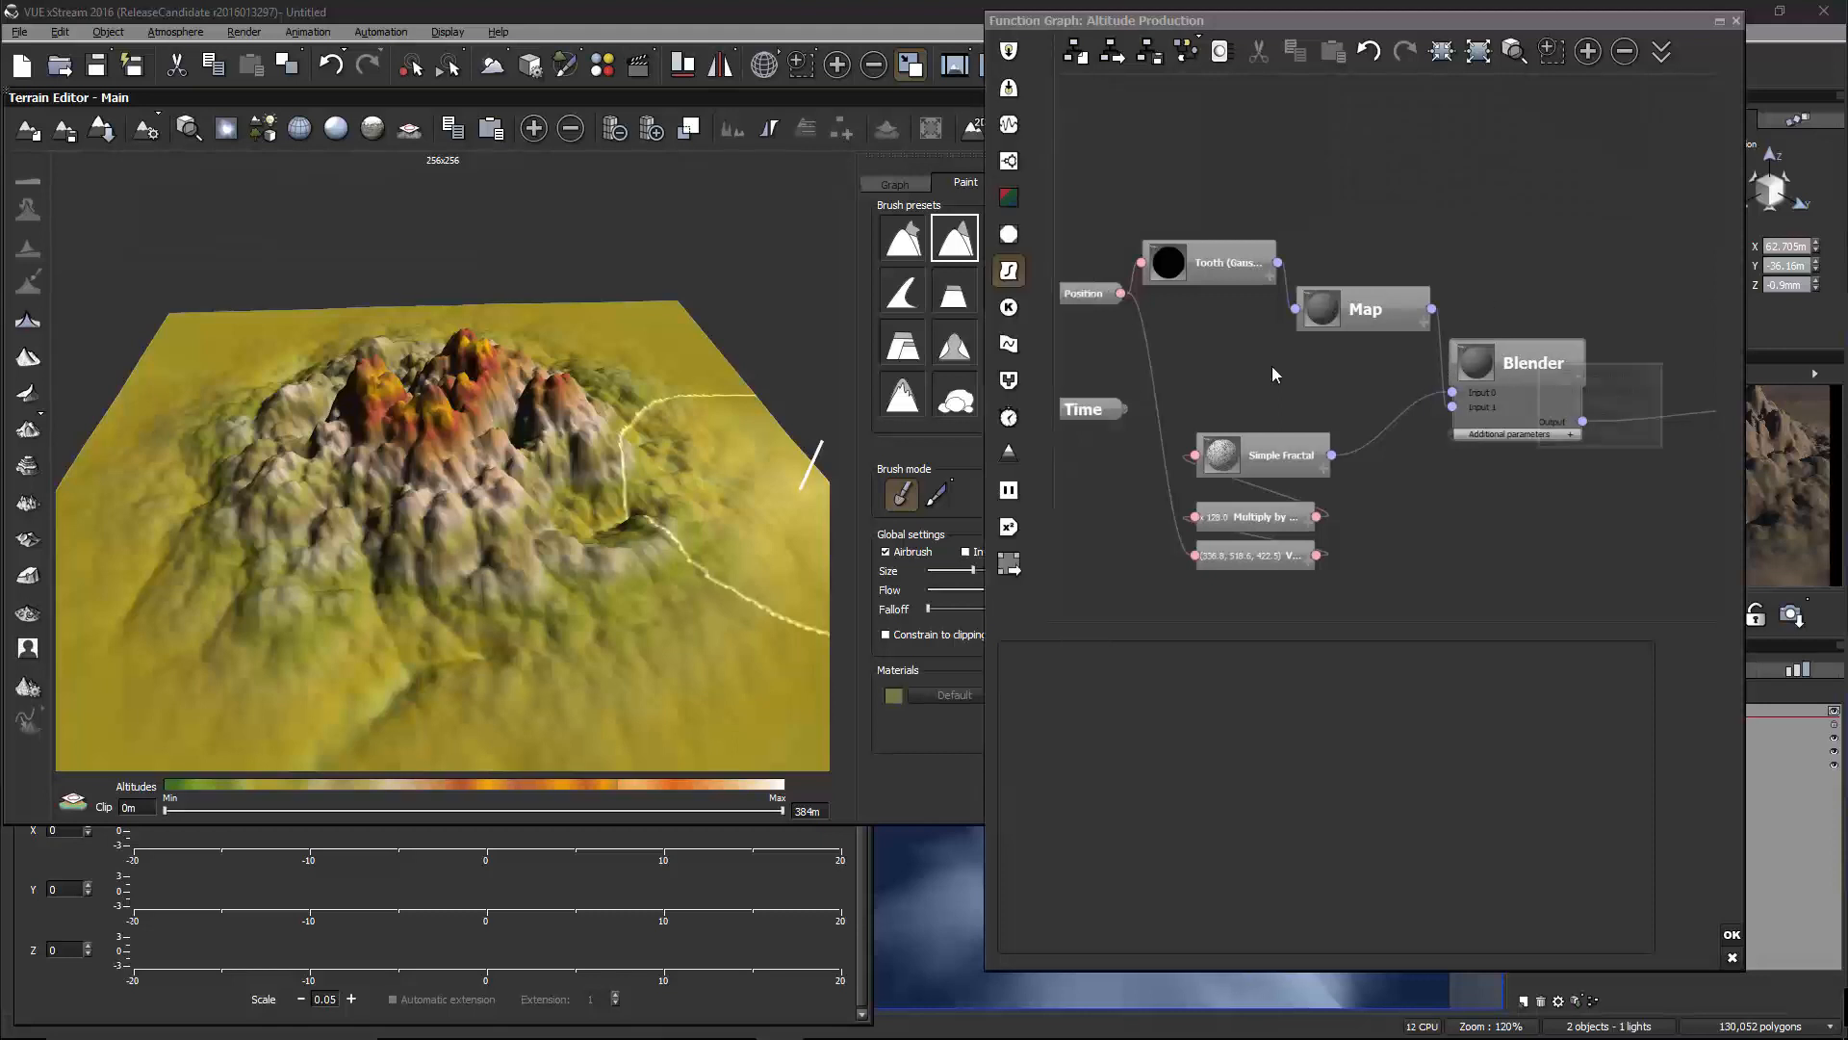
click(1271, 461)
drag(1170, 779, 1198, 782)
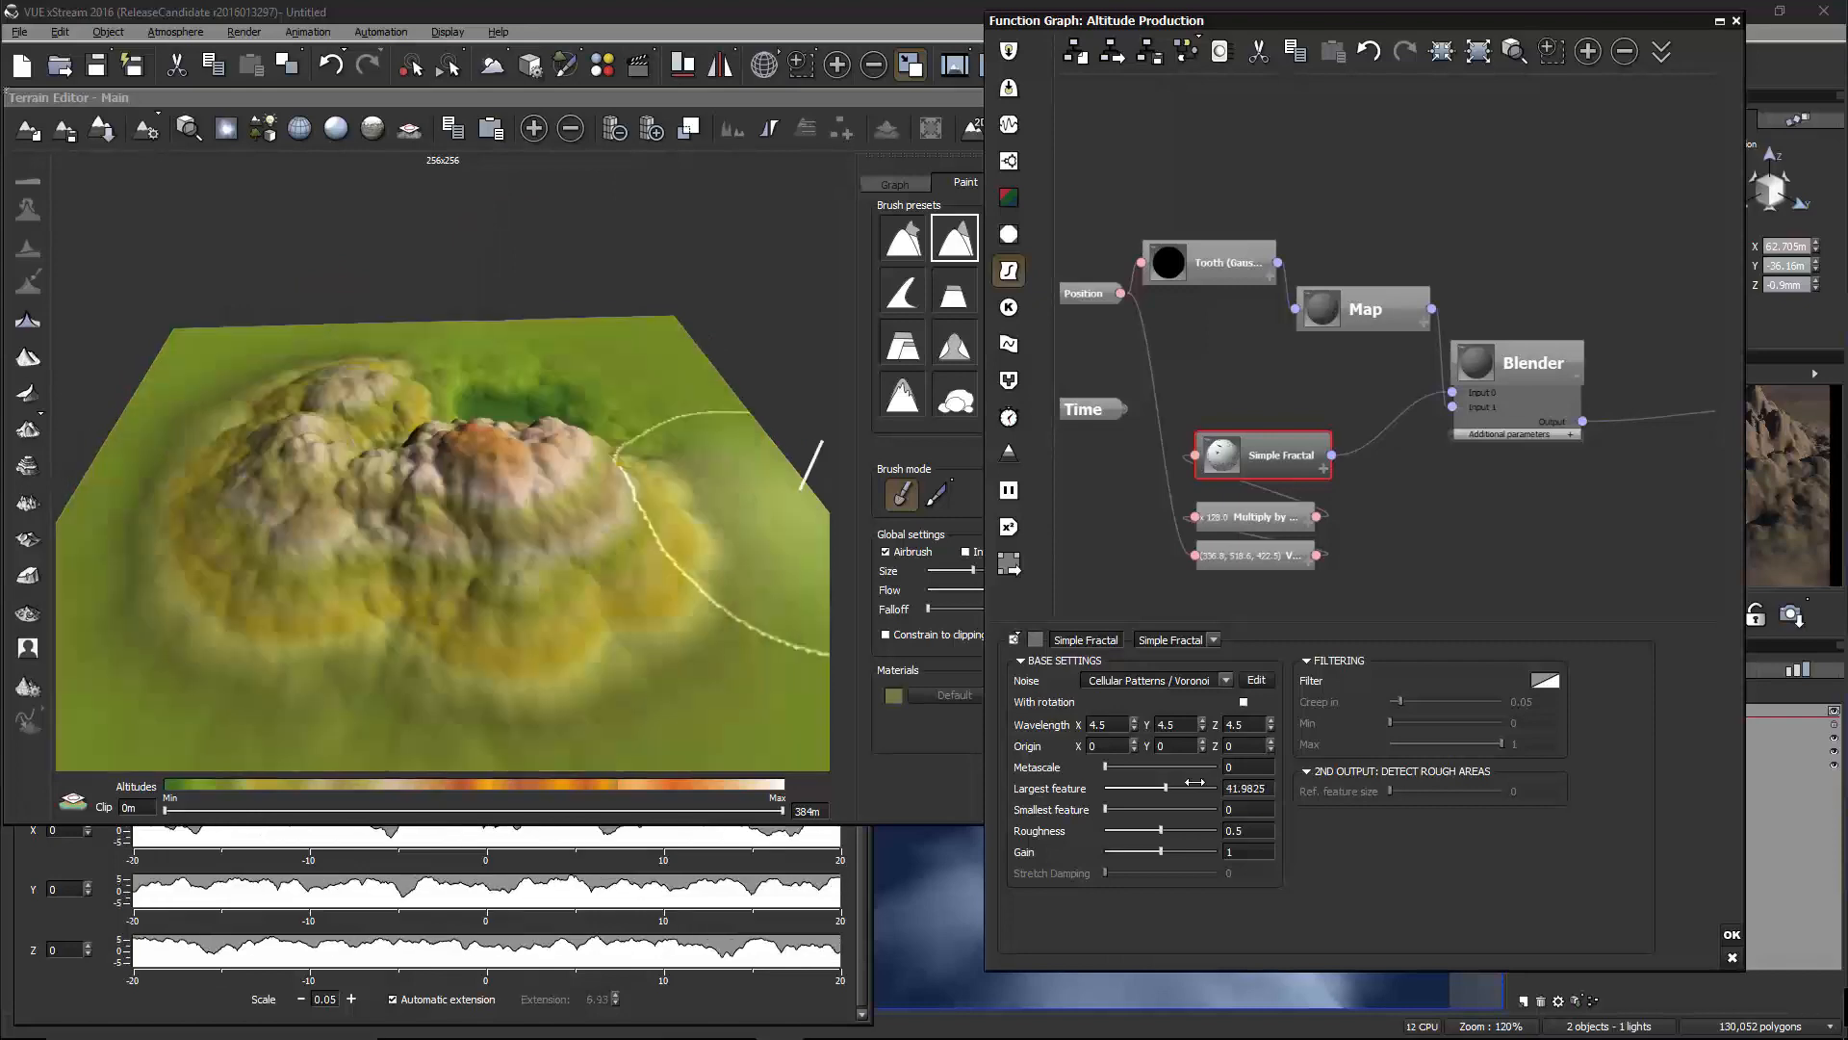
drag(1194, 782, 1201, 782)
right_drag(466, 445, 371, 447)
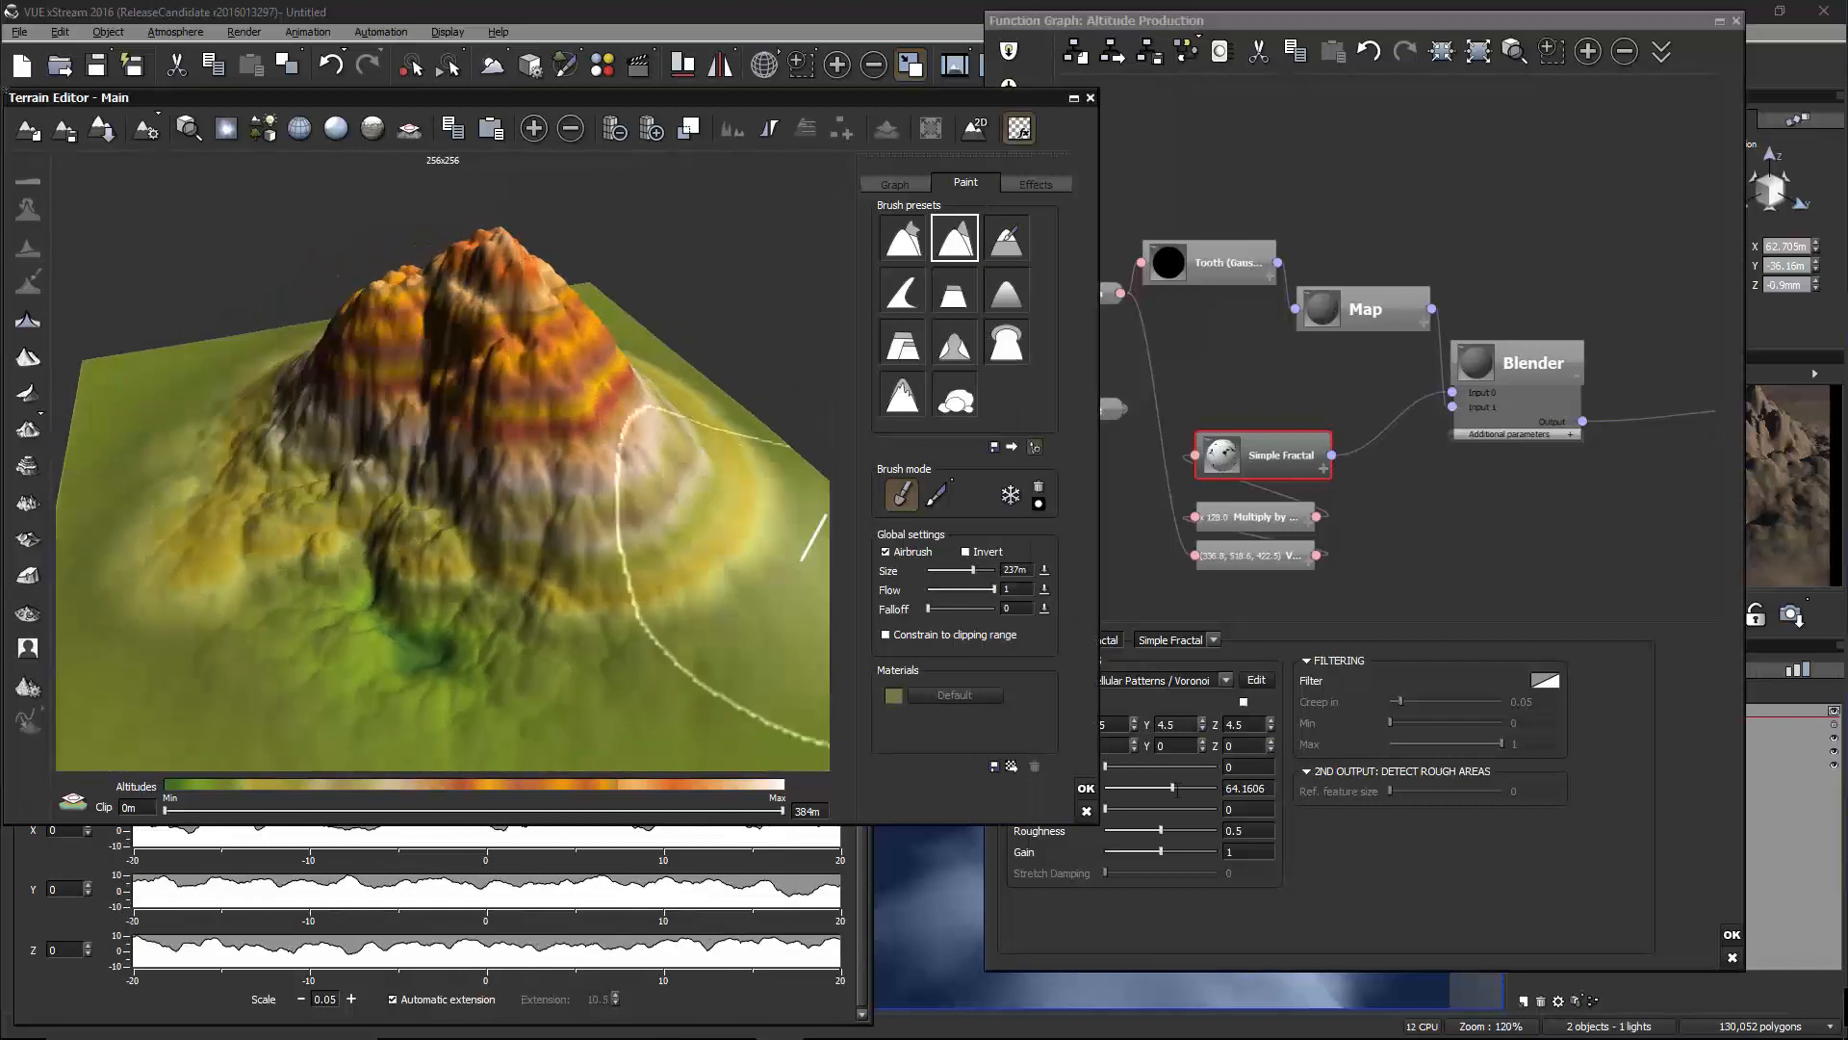
drag(1179, 782, 1175, 782)
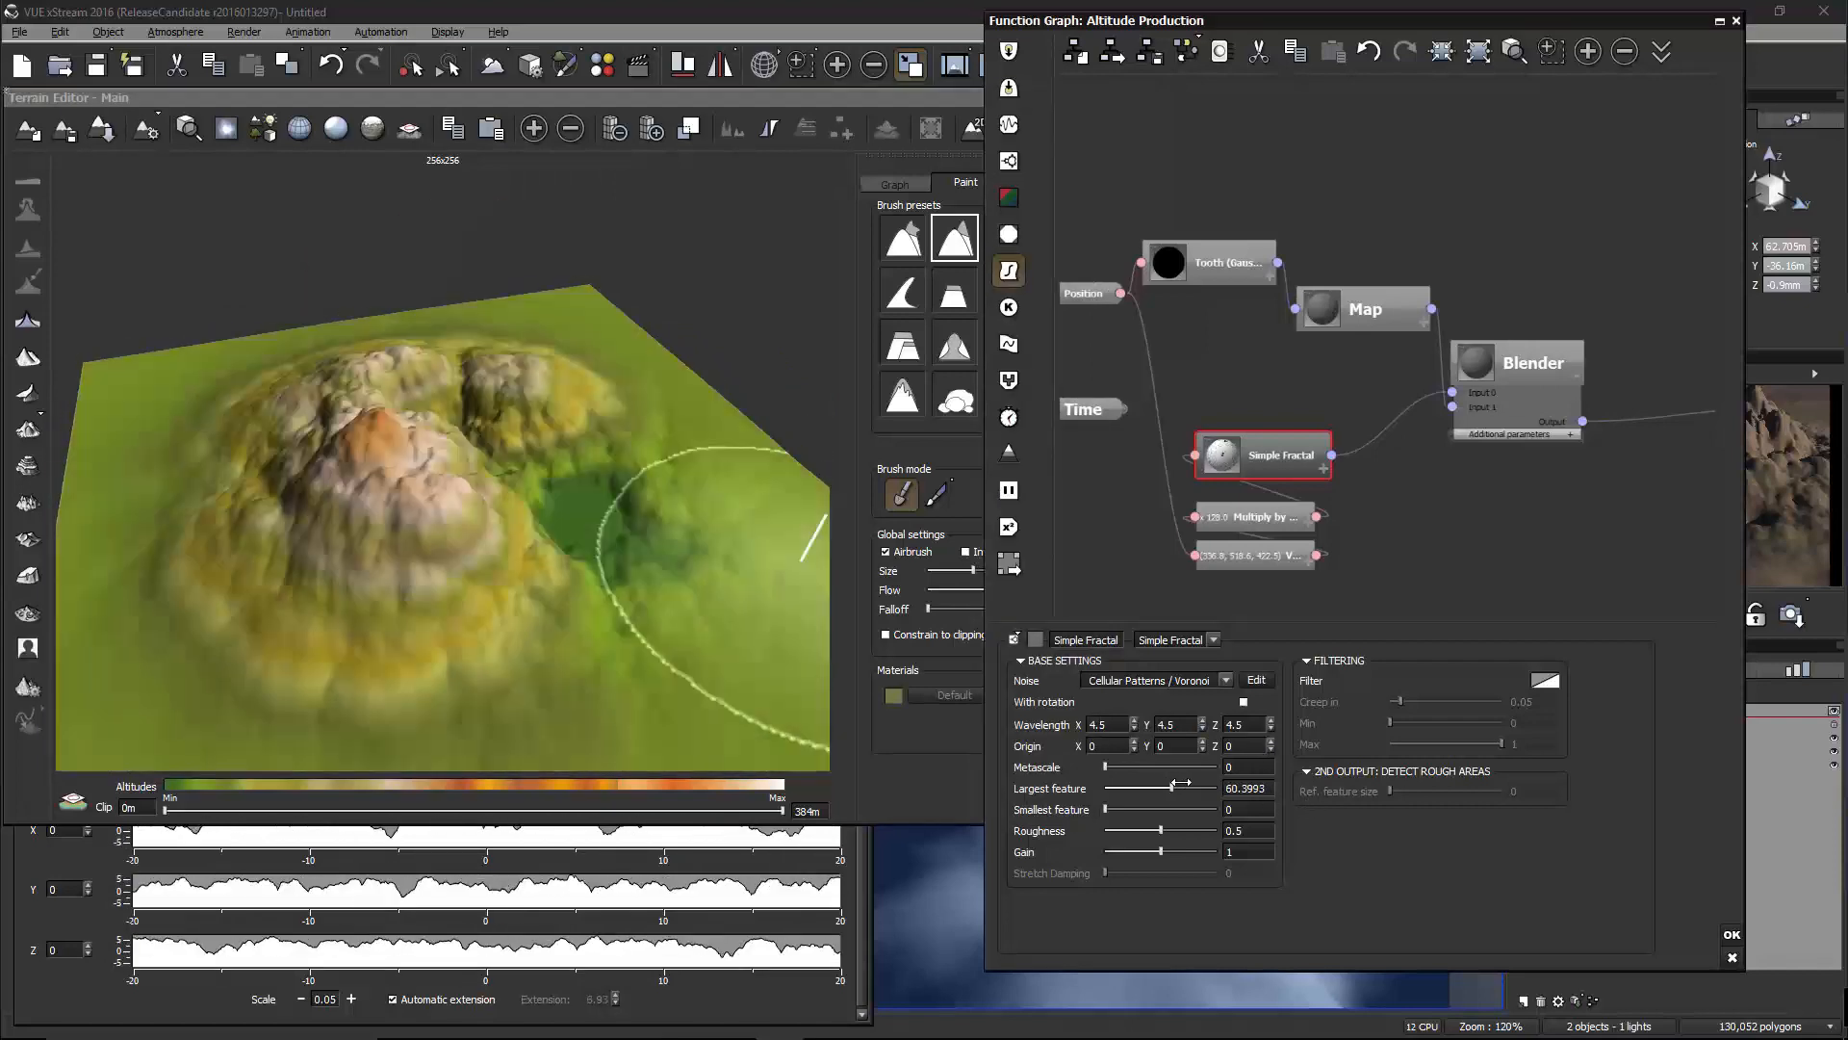
right_drag(651, 562, 216, 476)
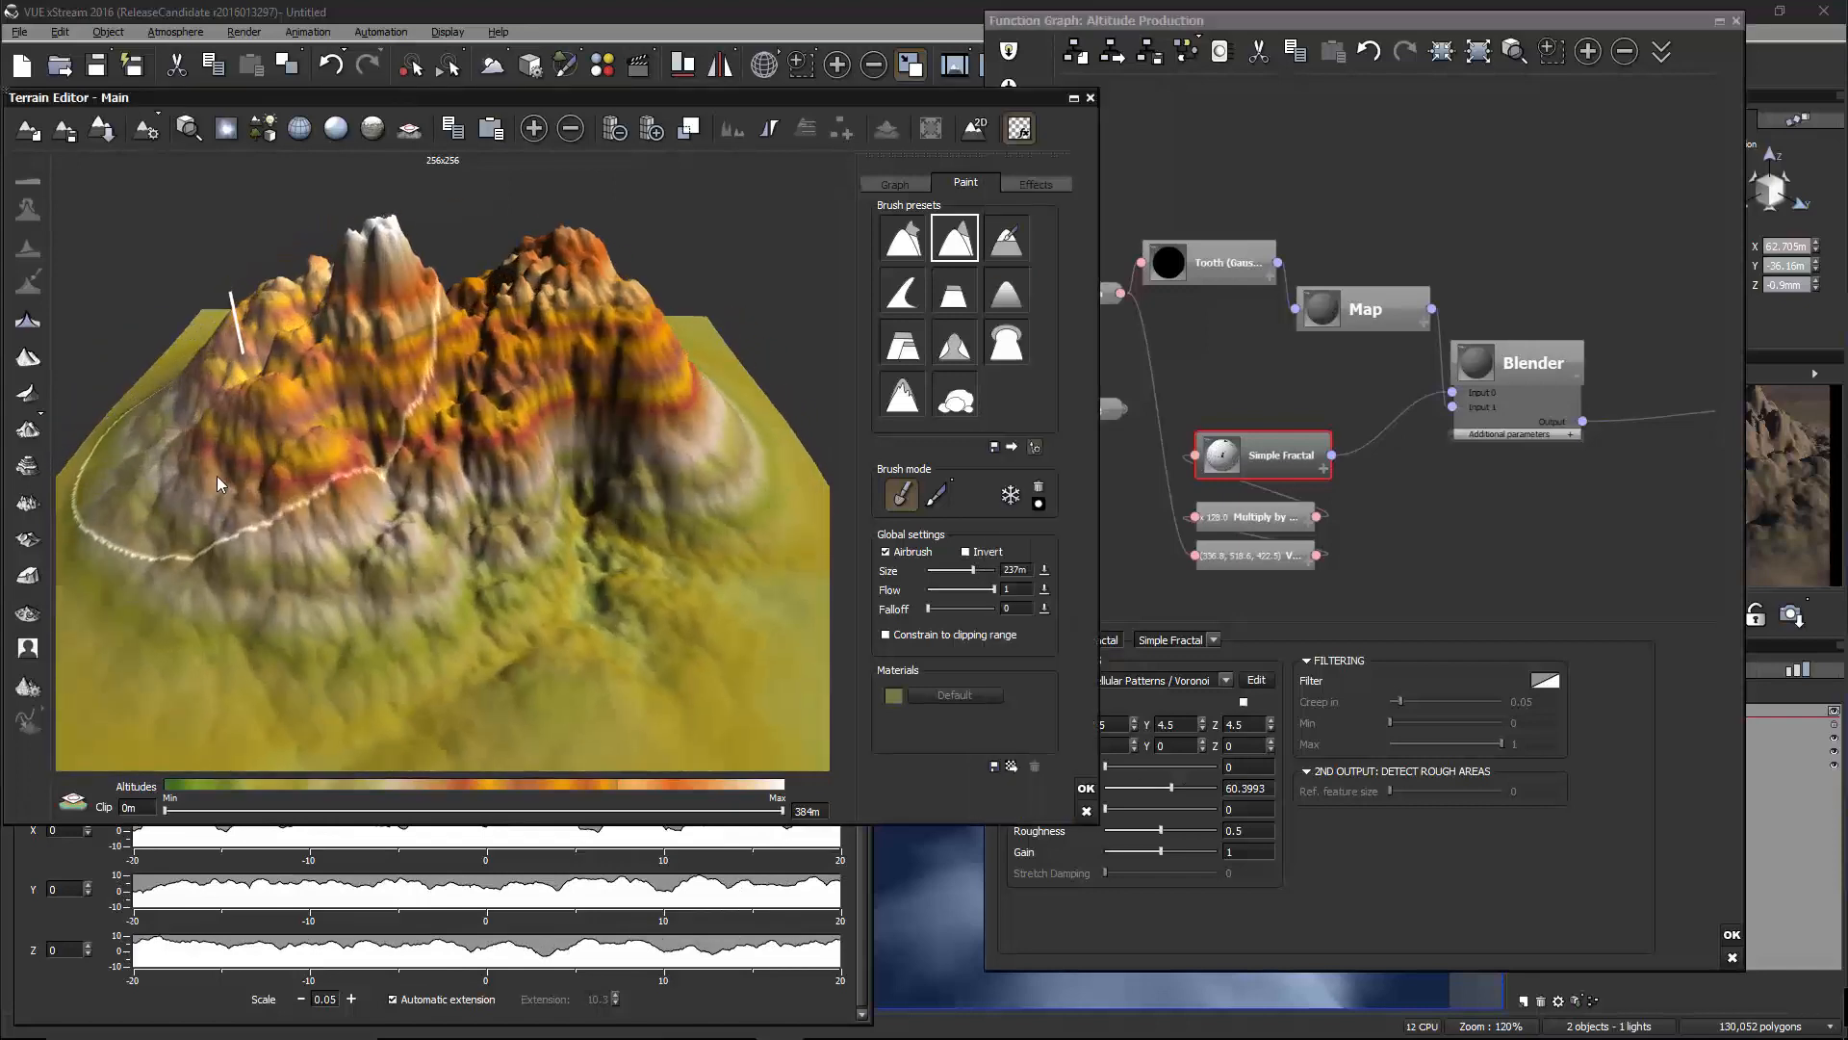
Shift the Altitude output farther along the graph to leave room for another node after the Blender
right_drag(1529, 448, 1062, 446)
click(1285, 444)
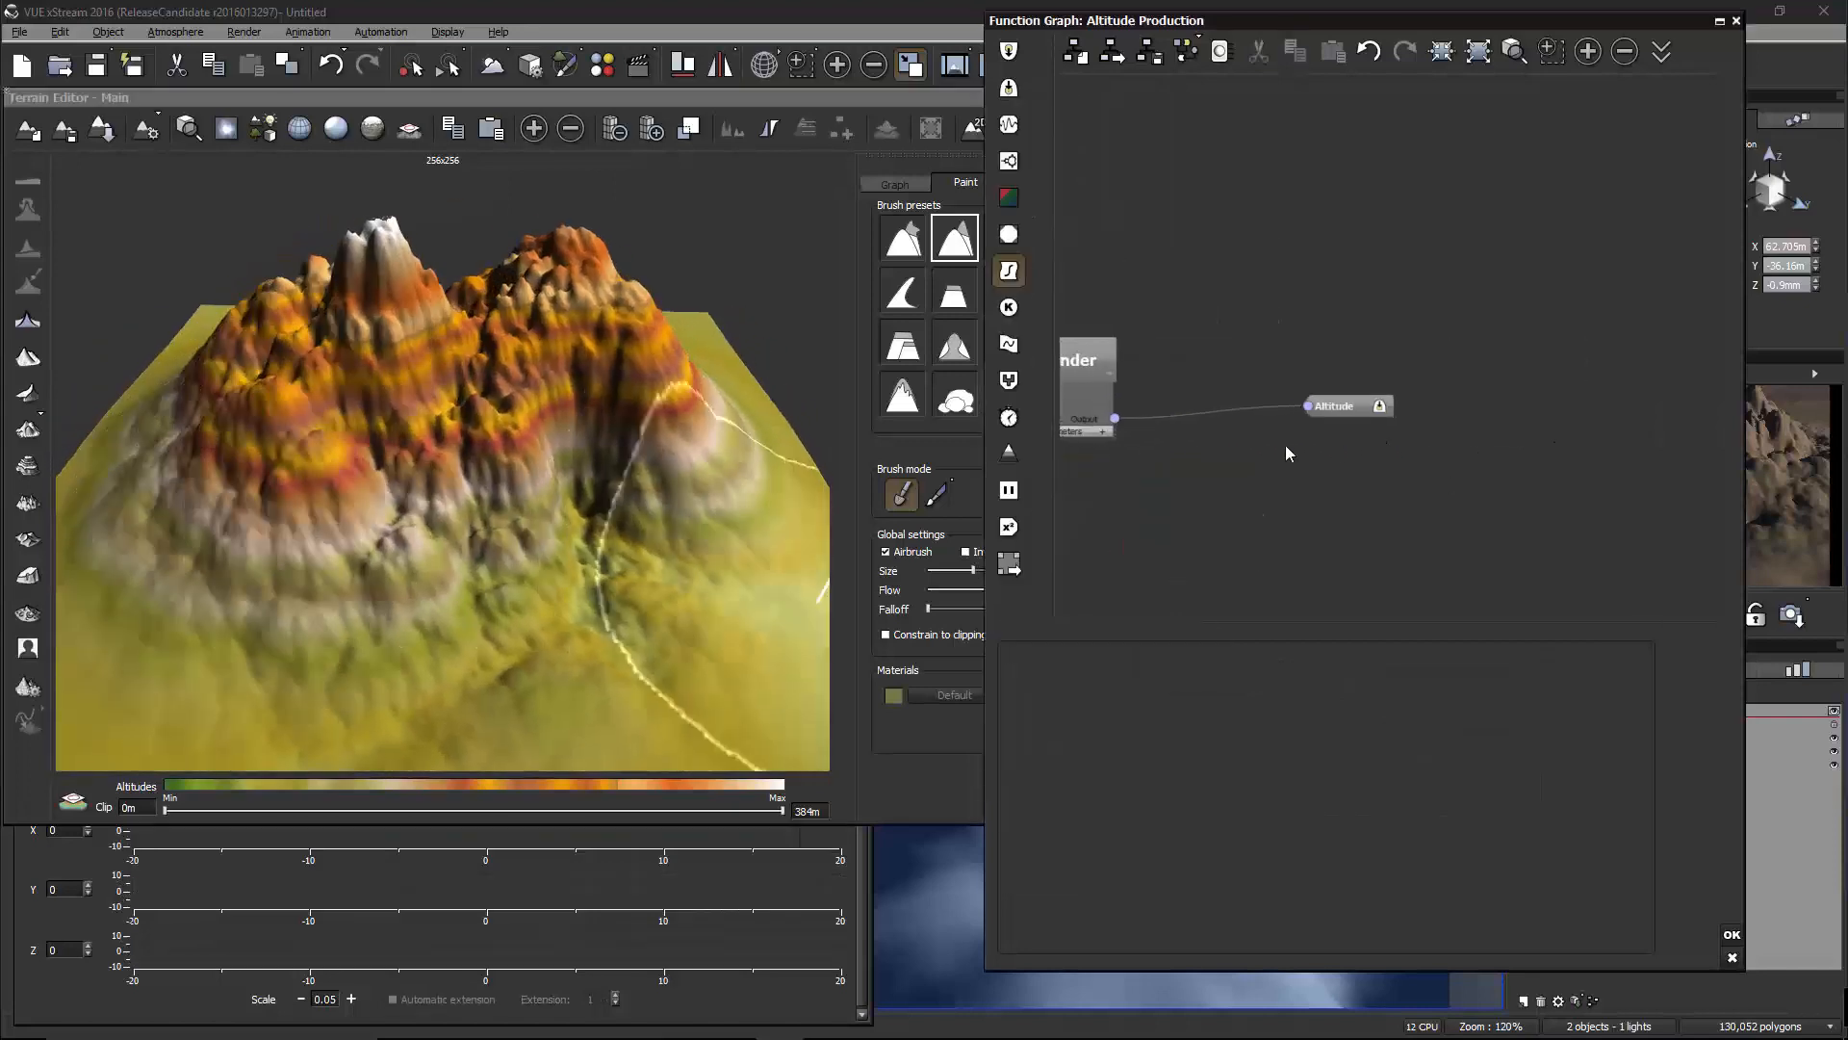
drag(1365, 404, 1543, 367)
right_drag(1334, 424, 1475, 359)
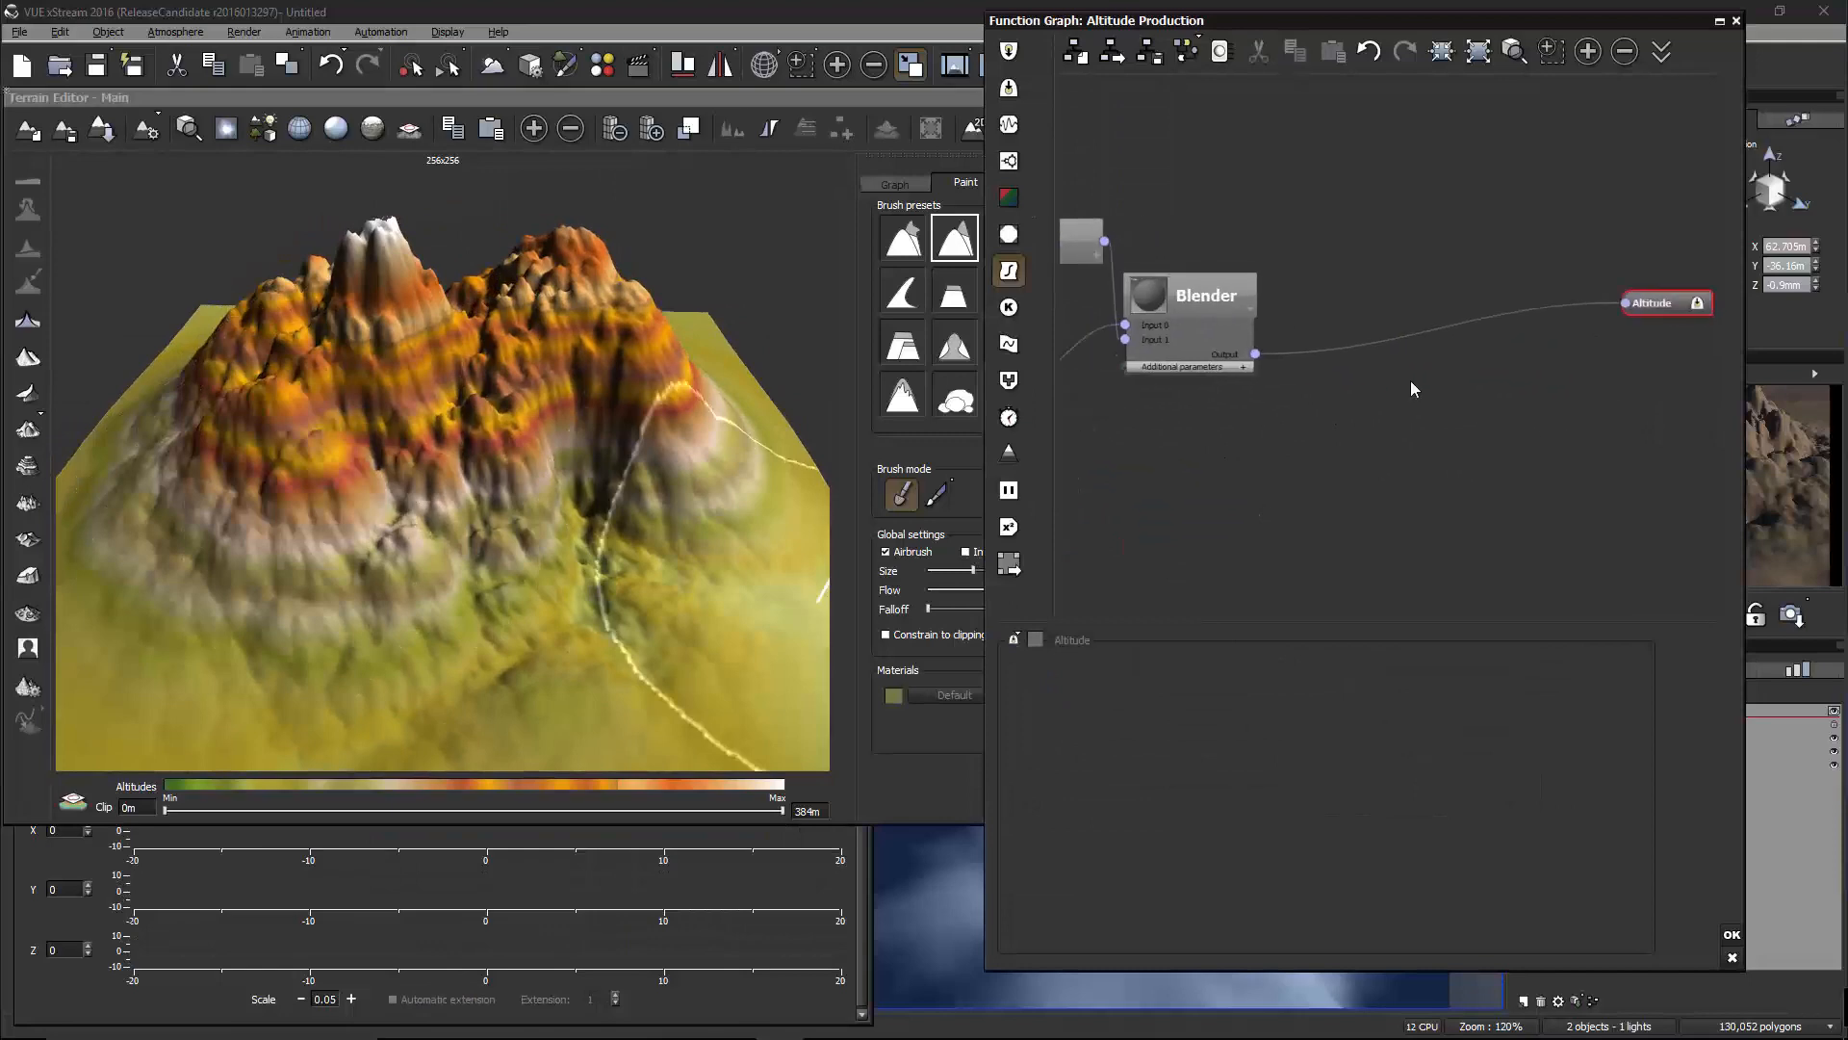
right_click(1413, 381)
mouse_move(1463, 572)
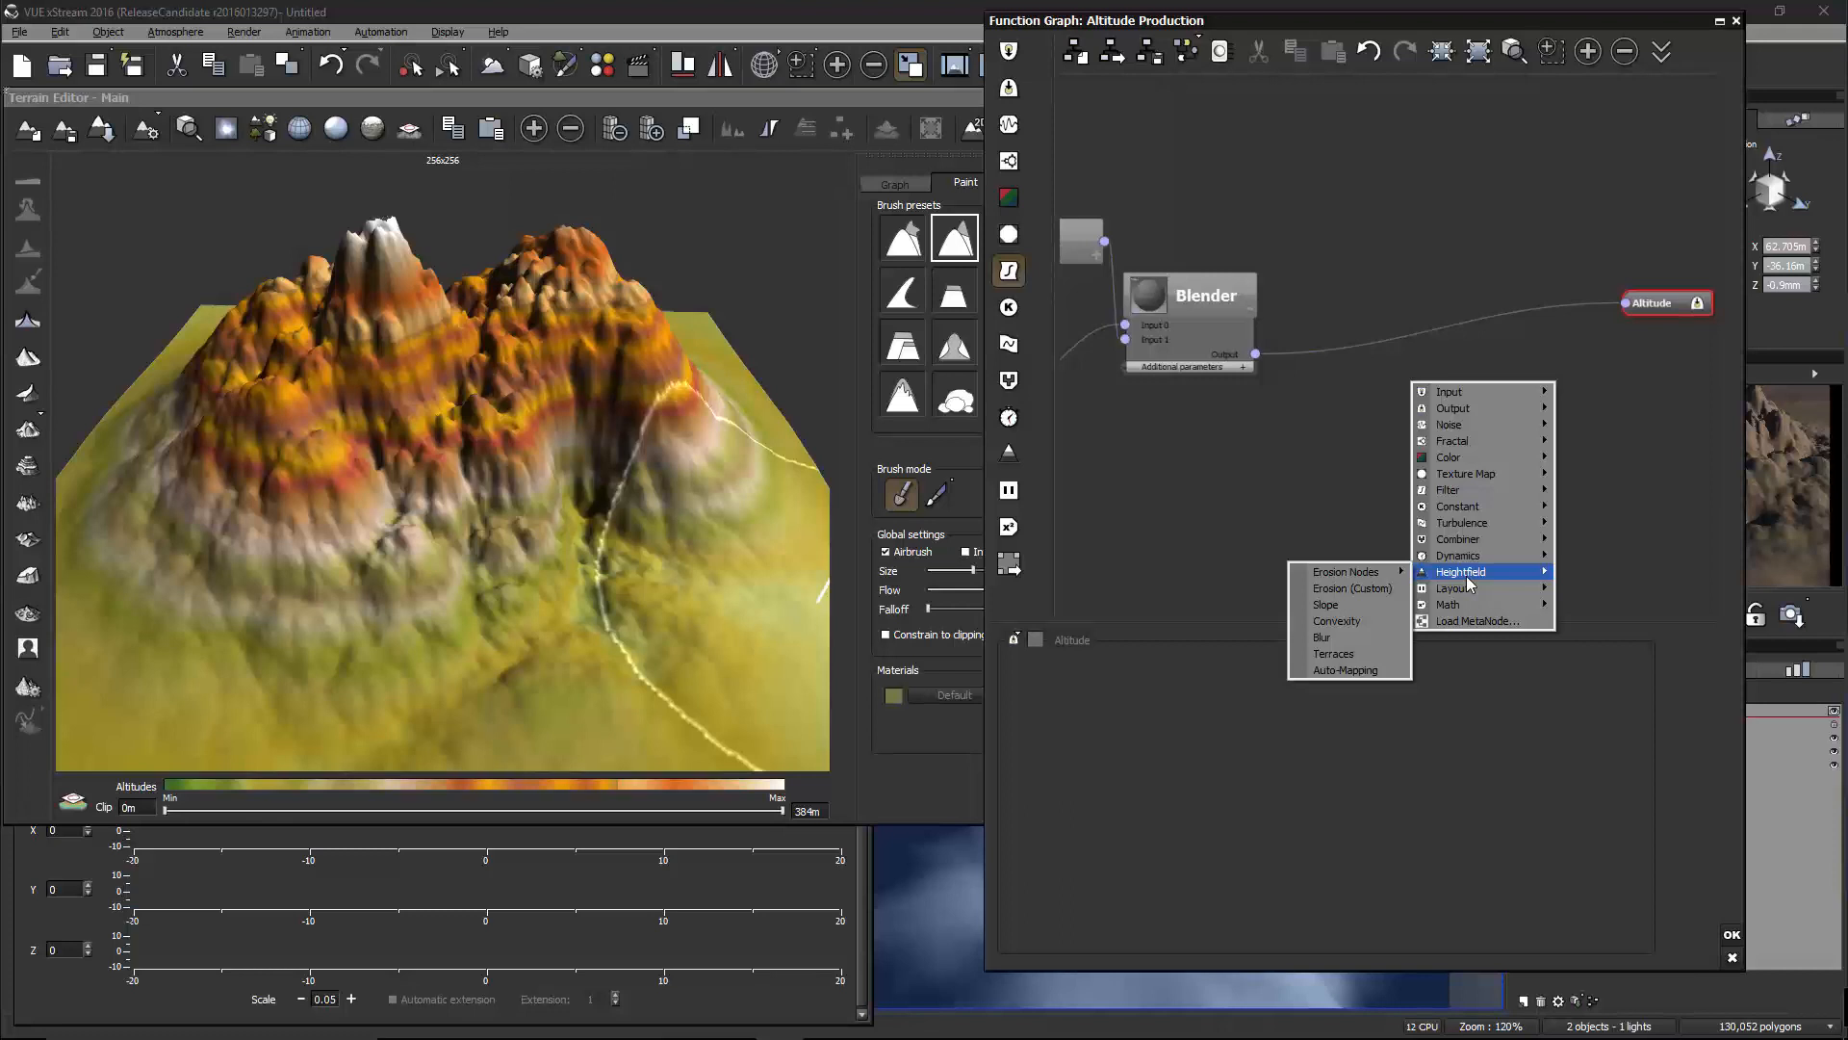
click(1215, 279)
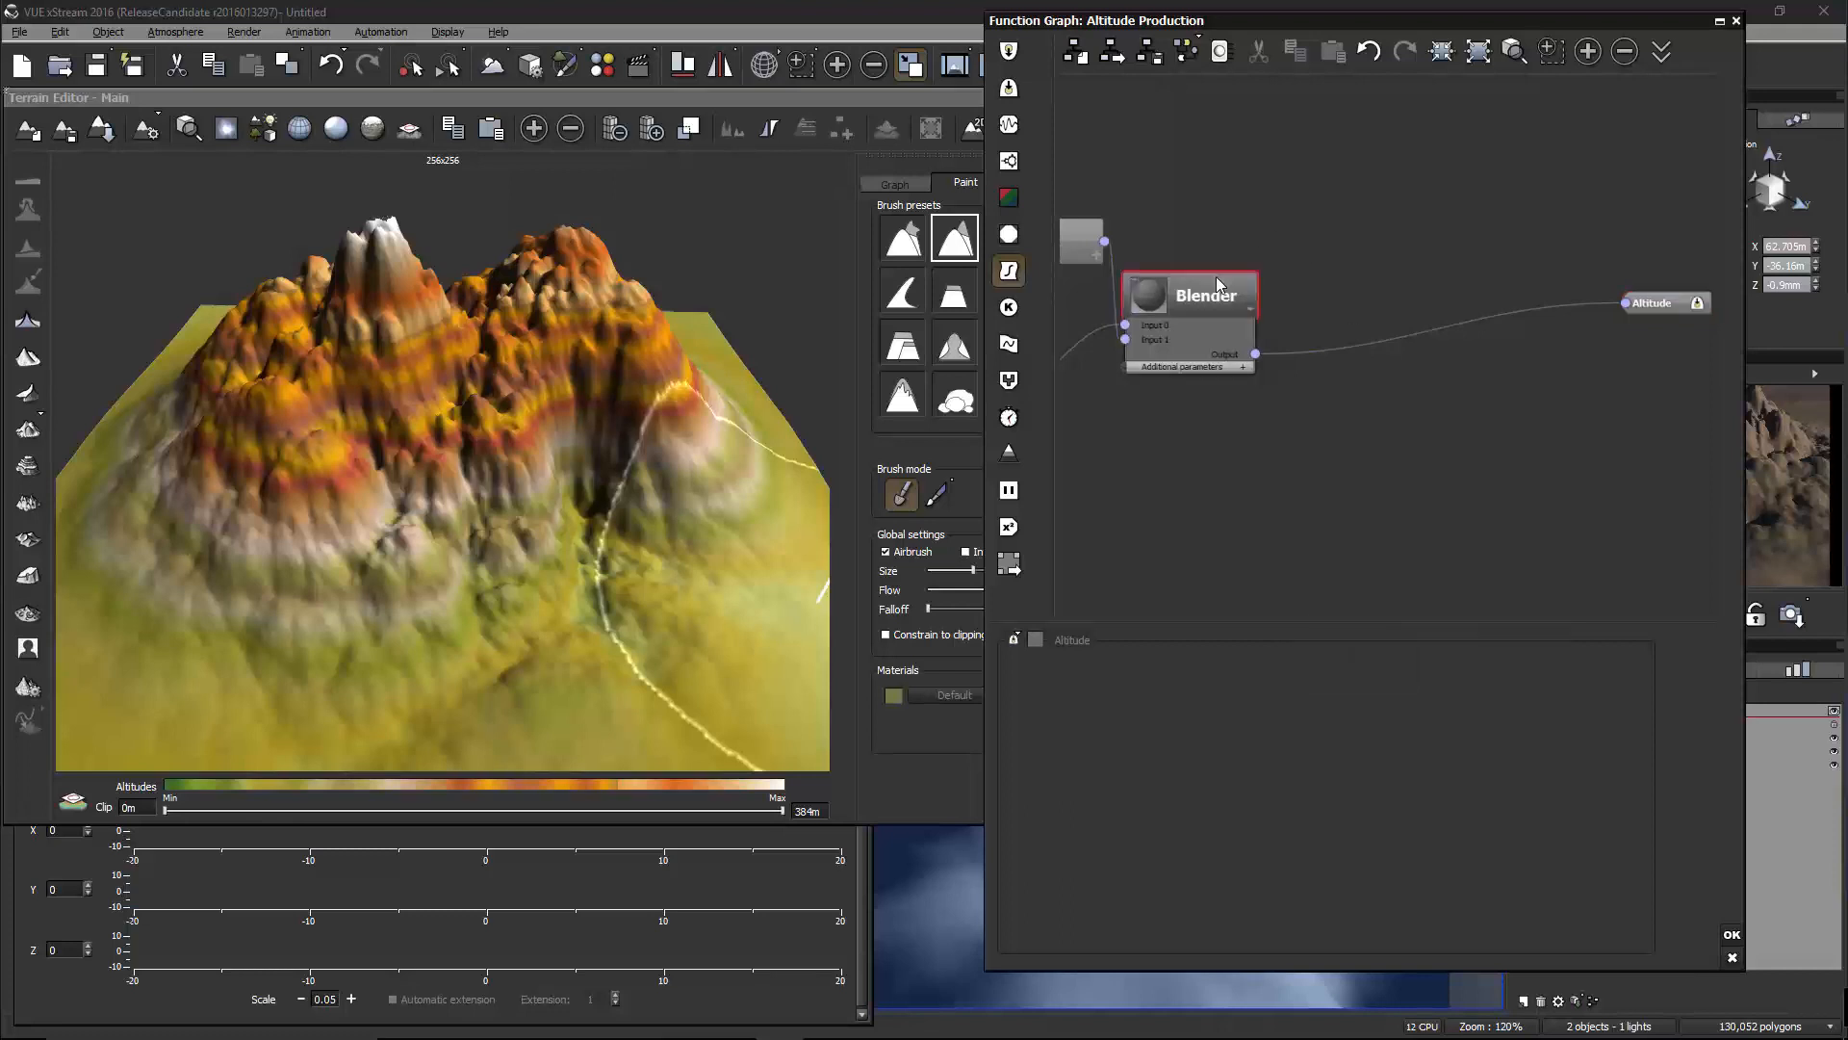
Double the terrain resolution to 512x512 and inspect the mountain's detail
right_drag(520, 407, 576, 442)
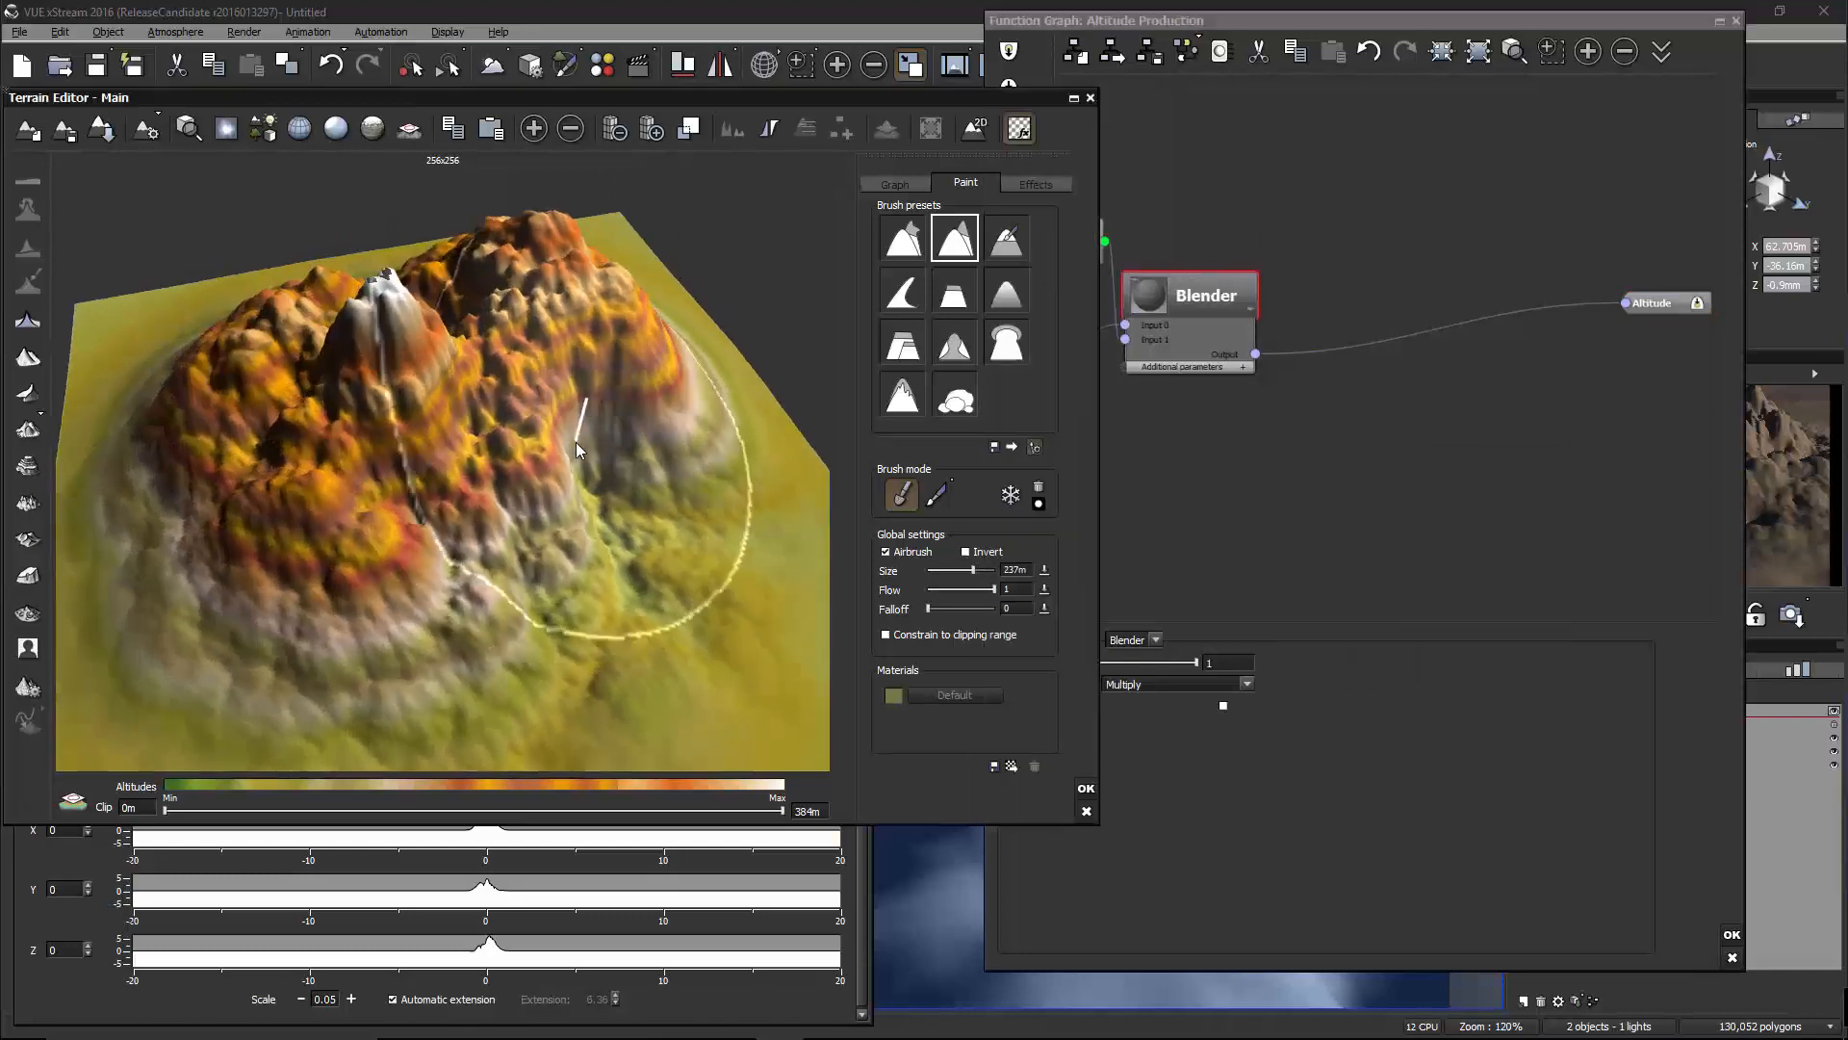
click(651, 128)
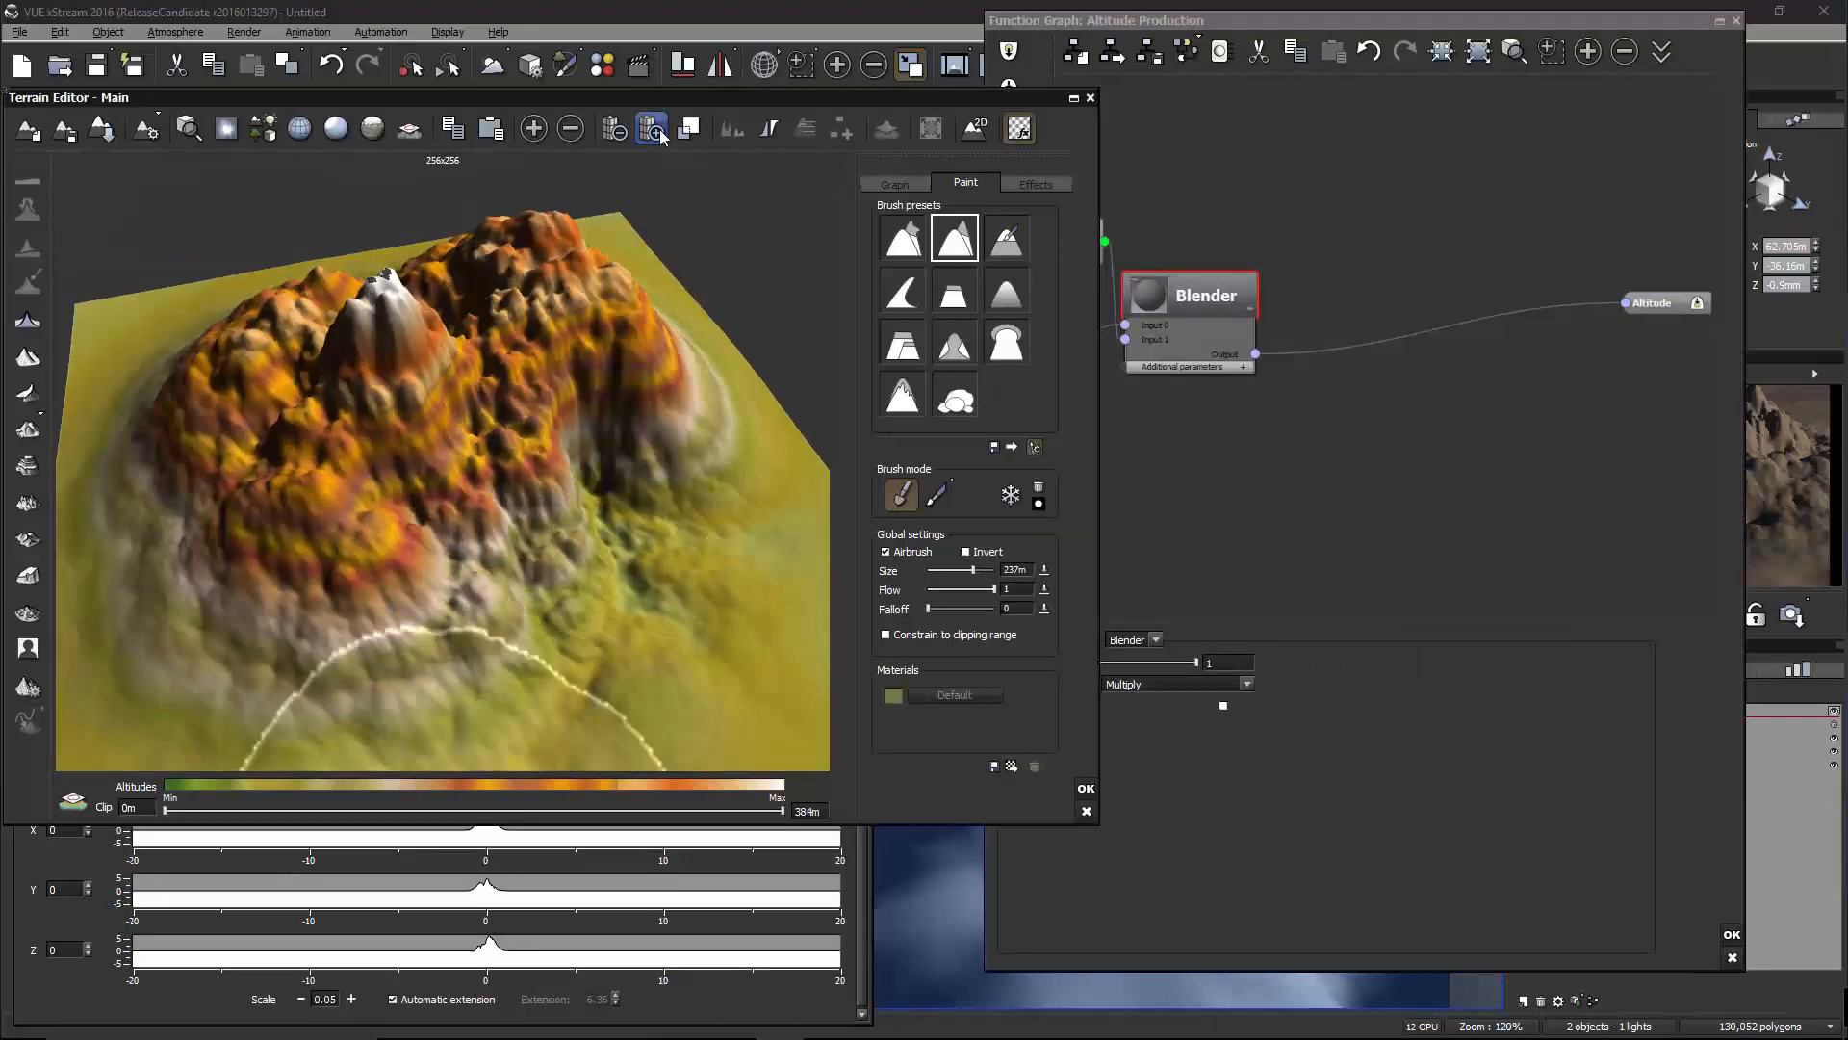
right_drag(609, 331, 495, 360)
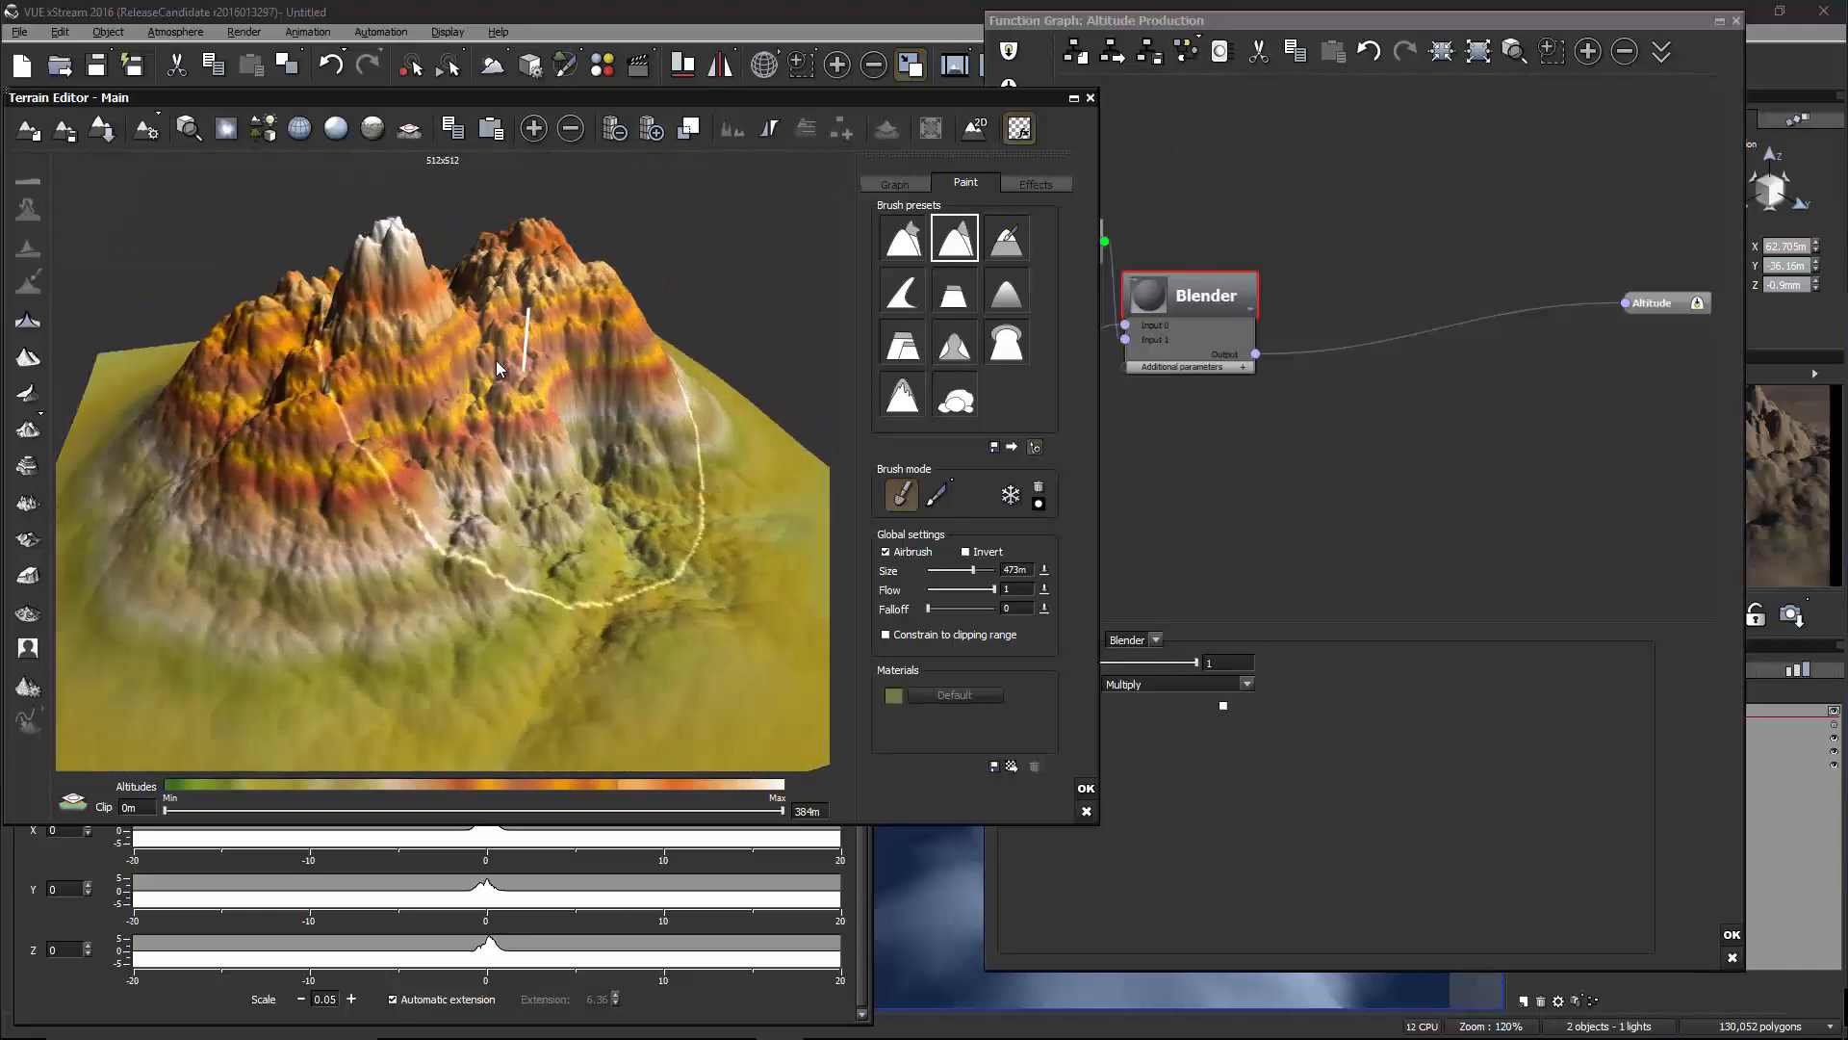
Add a Terraces heightfield node and connect the Blender's output to its input
click(1324, 367)
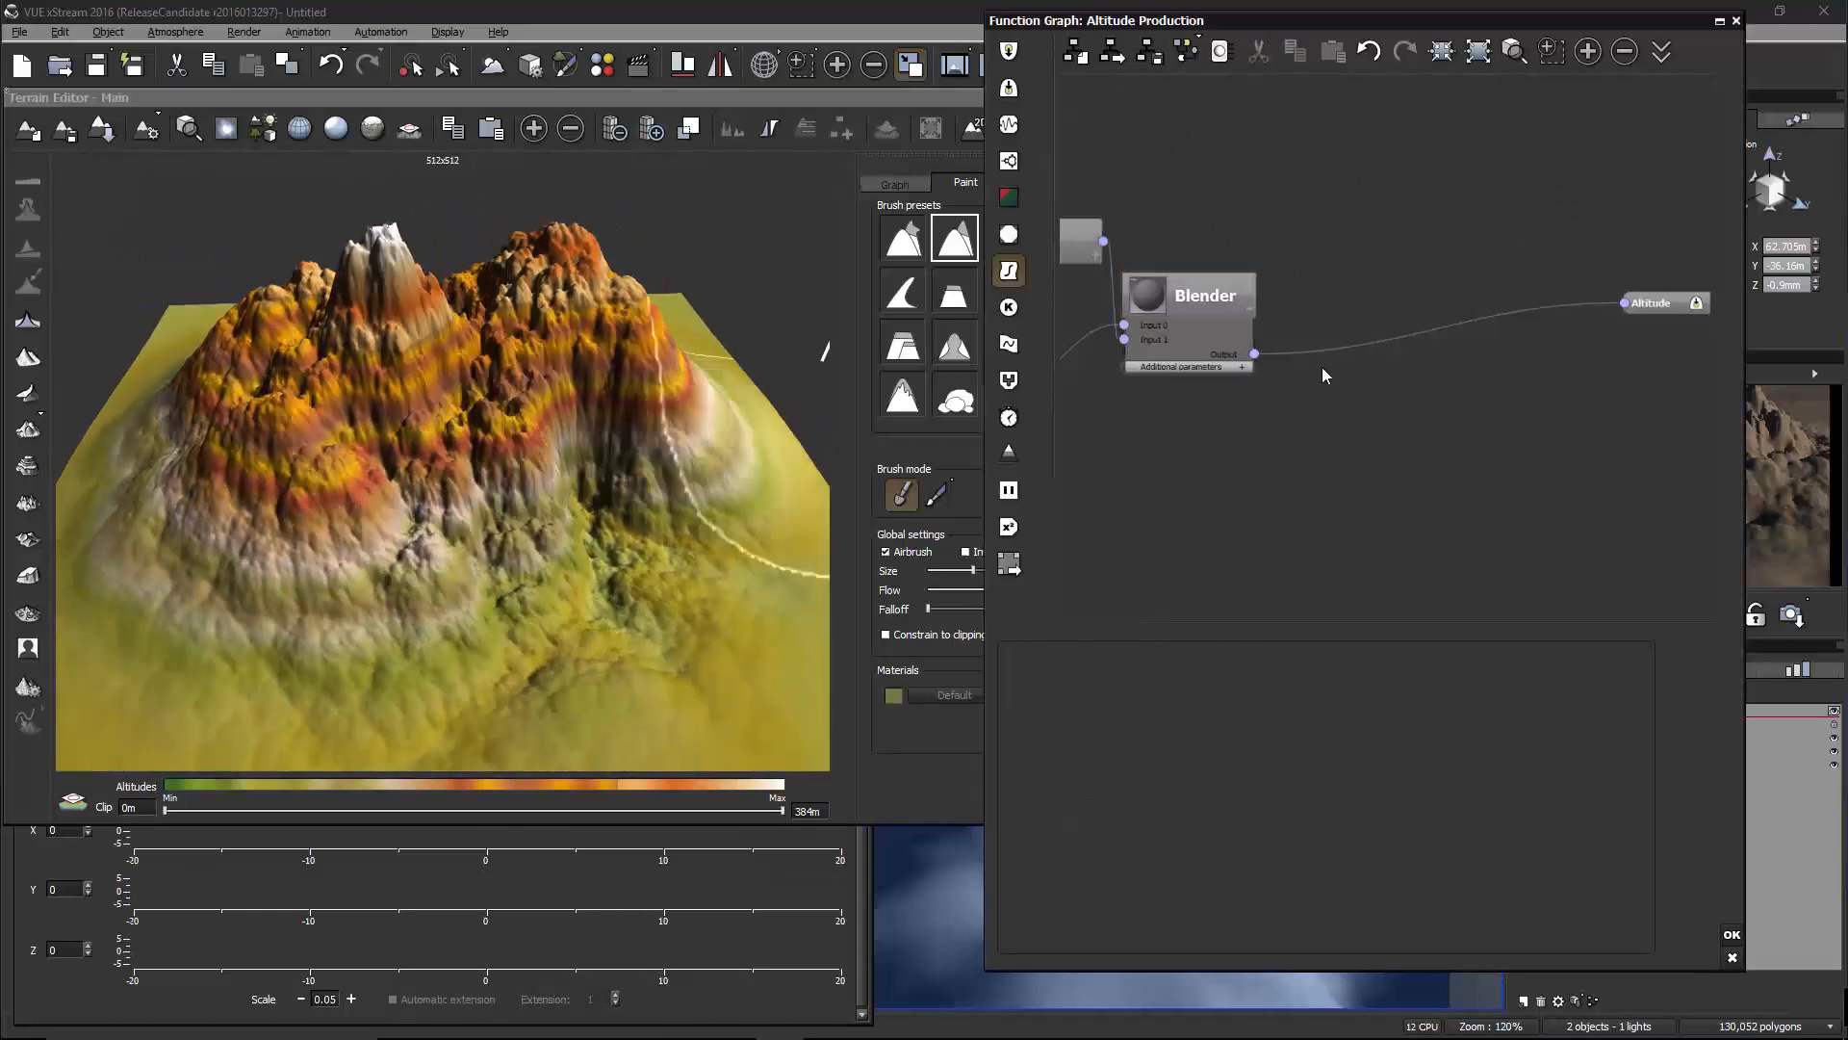
right_click(1328, 367)
mouse_move(1368, 563)
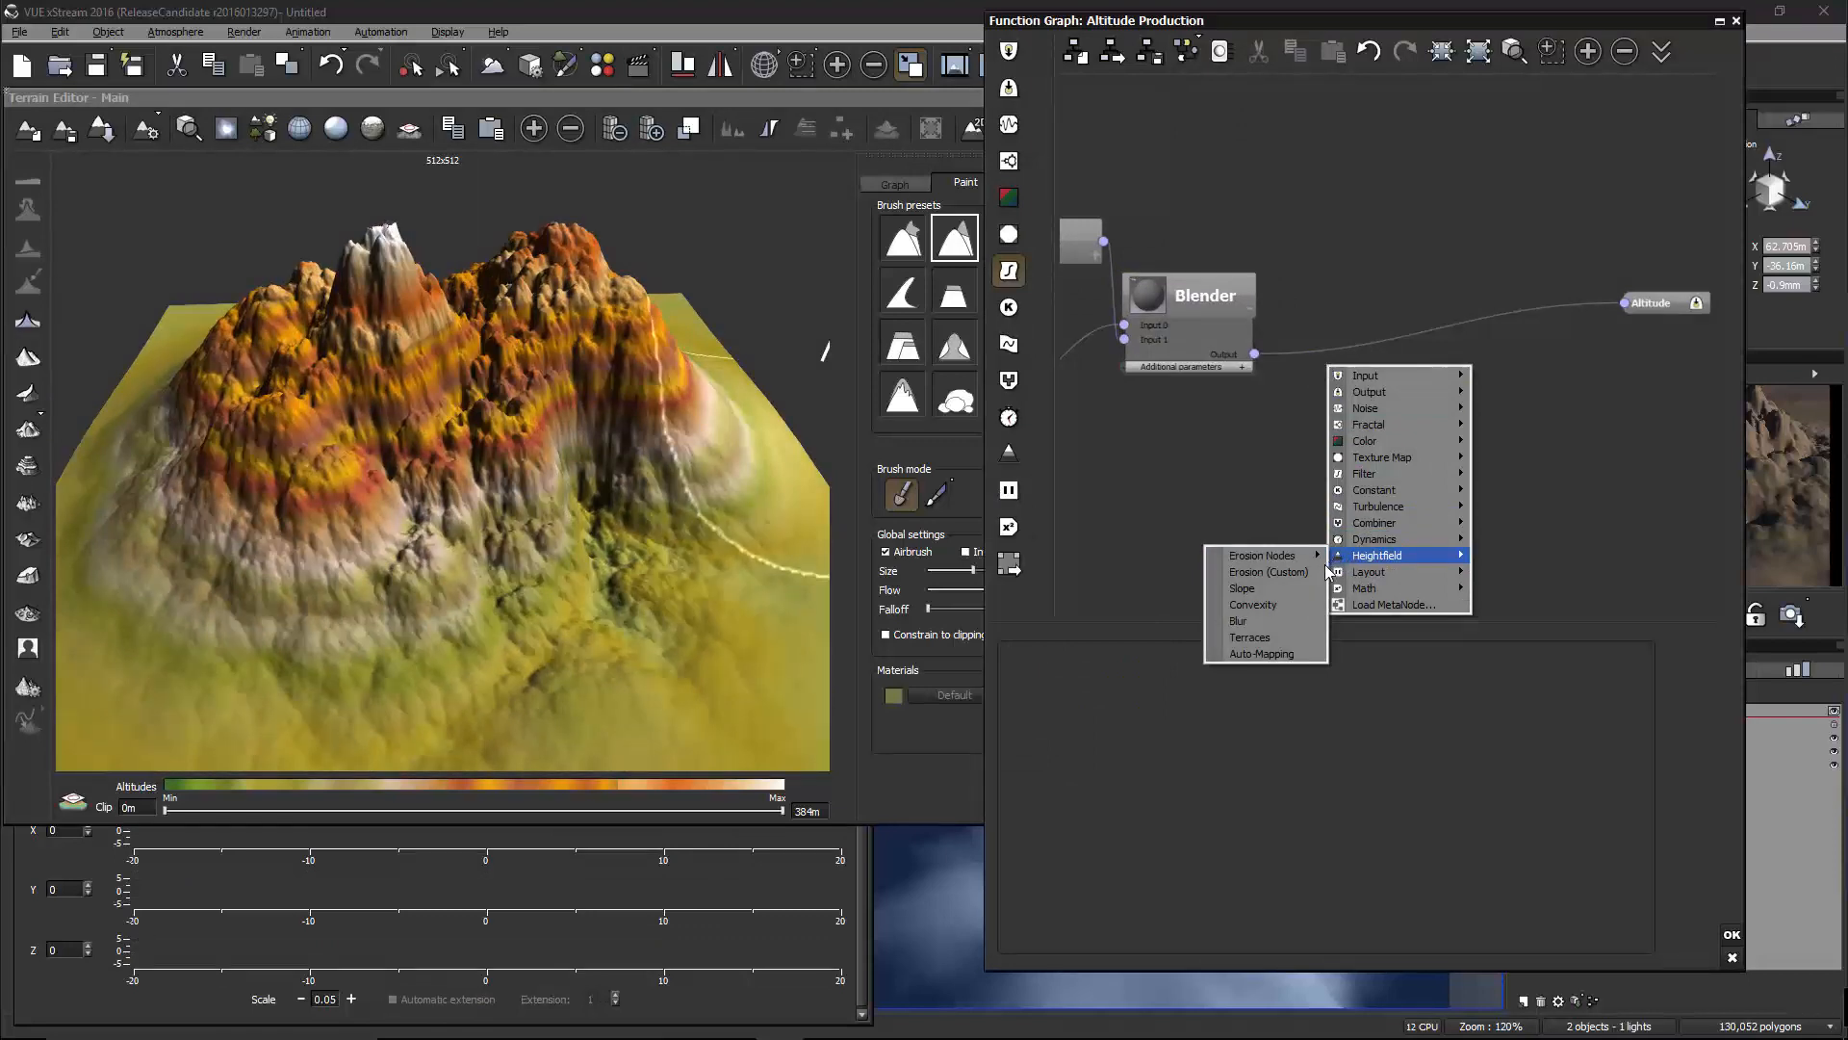
click(1251, 637)
mouse_move(1286, 352)
mouse_down()
mouse_move(1338, 382)
mouse_move(1254, 354)
mouse_up()
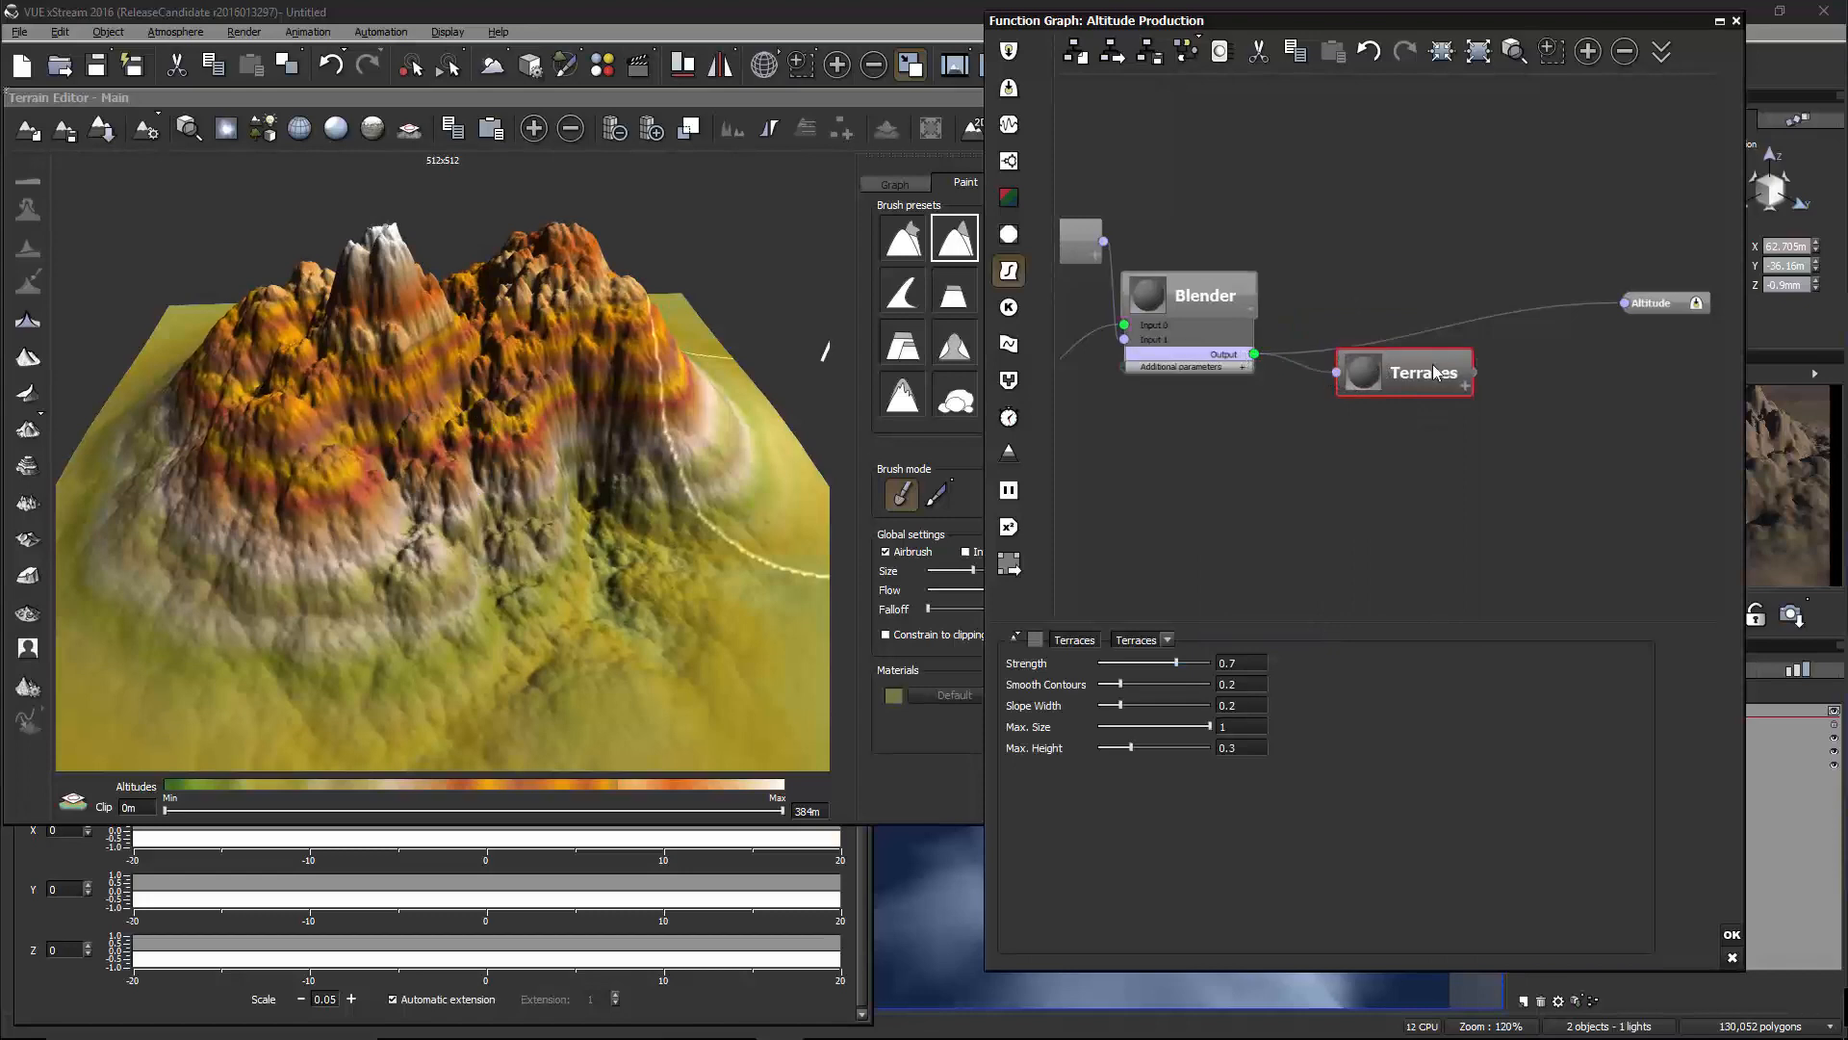
Place the Terraces node between Blender and Altitude, connect its output to Altitude, and inspect the terraced mountain up close
drag(1431, 376, 1384, 383)
drag(1620, 301, 1343, 345)
right_drag(393, 384, 487, 369)
scroll(456, 356, up, 5)
scroll(515, 345, down, 5)
click(1377, 708)
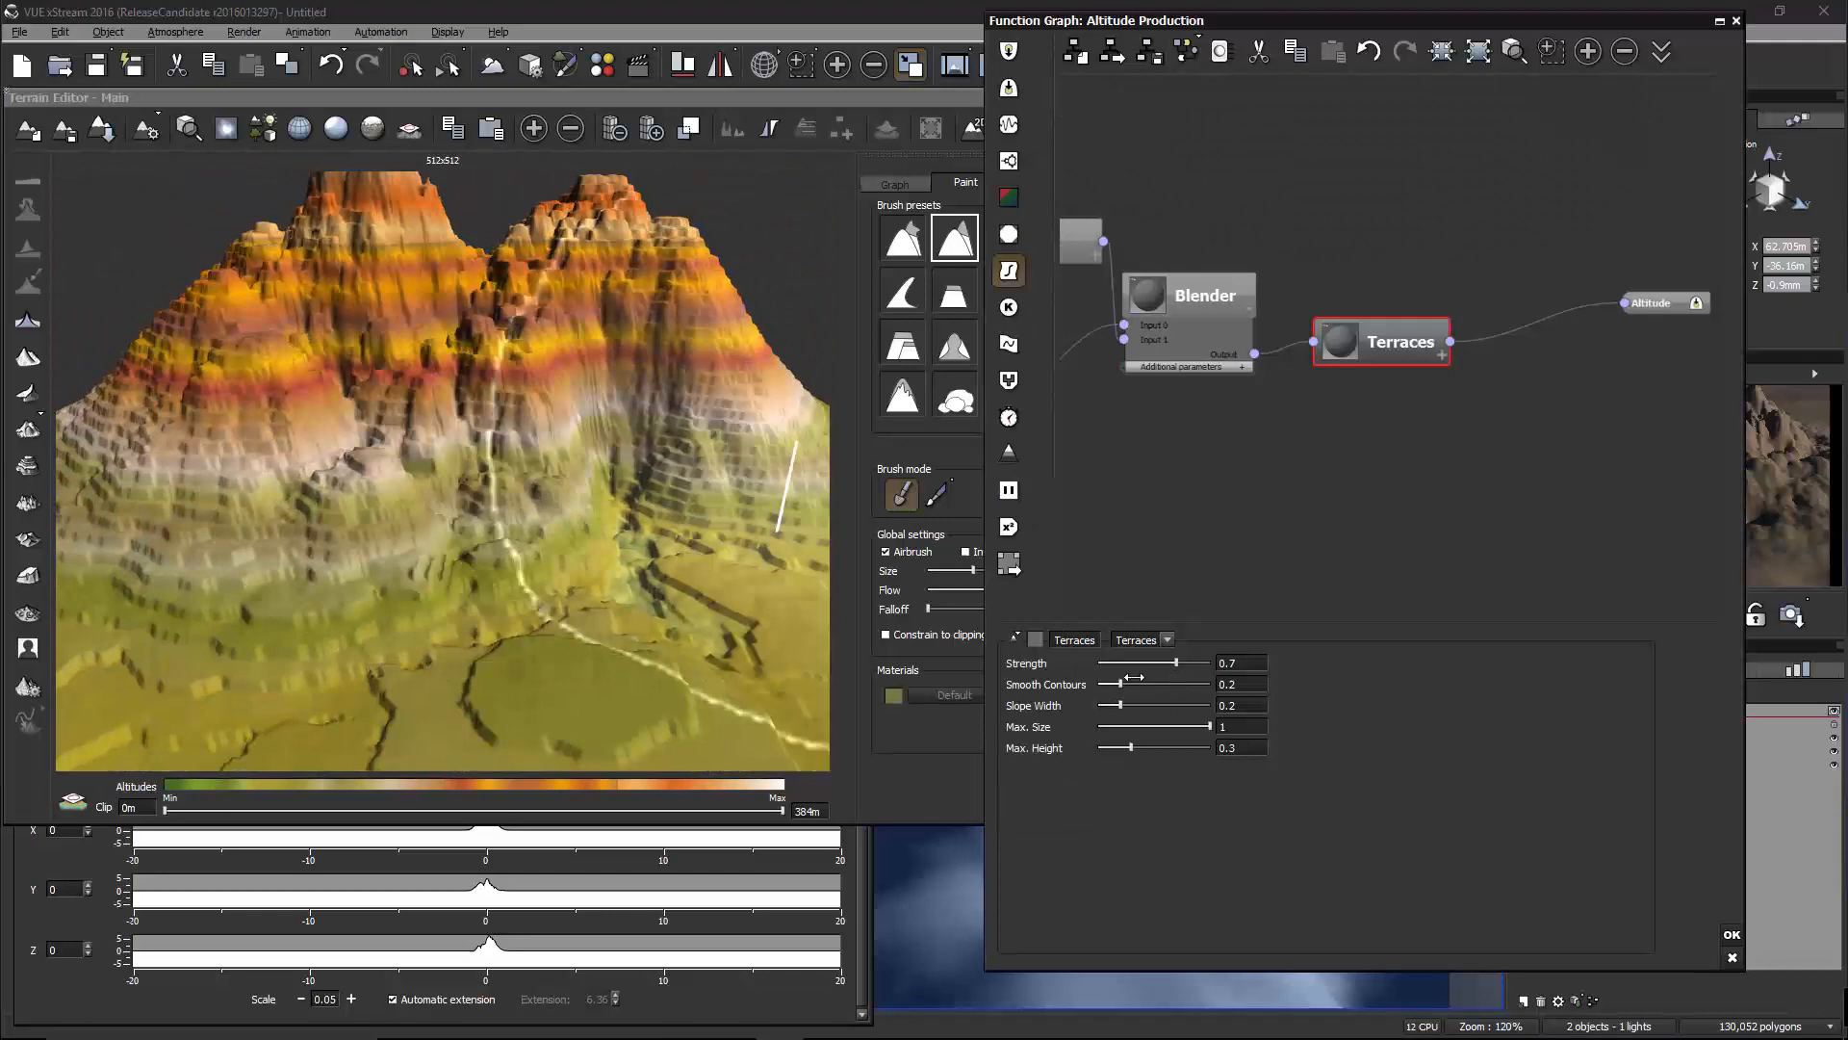
Set the Terraces node's Max. Height to 1 and Smooth Contours to 0.674138, and inspect the mountain
drag(1169, 726, 1209, 747)
right_drag(619, 522, 654, 462)
click(1151, 702)
mouse_move(1150, 688)
mouse_down()
mouse_move(1126, 687)
mouse_move(1196, 683)
mouse_up()
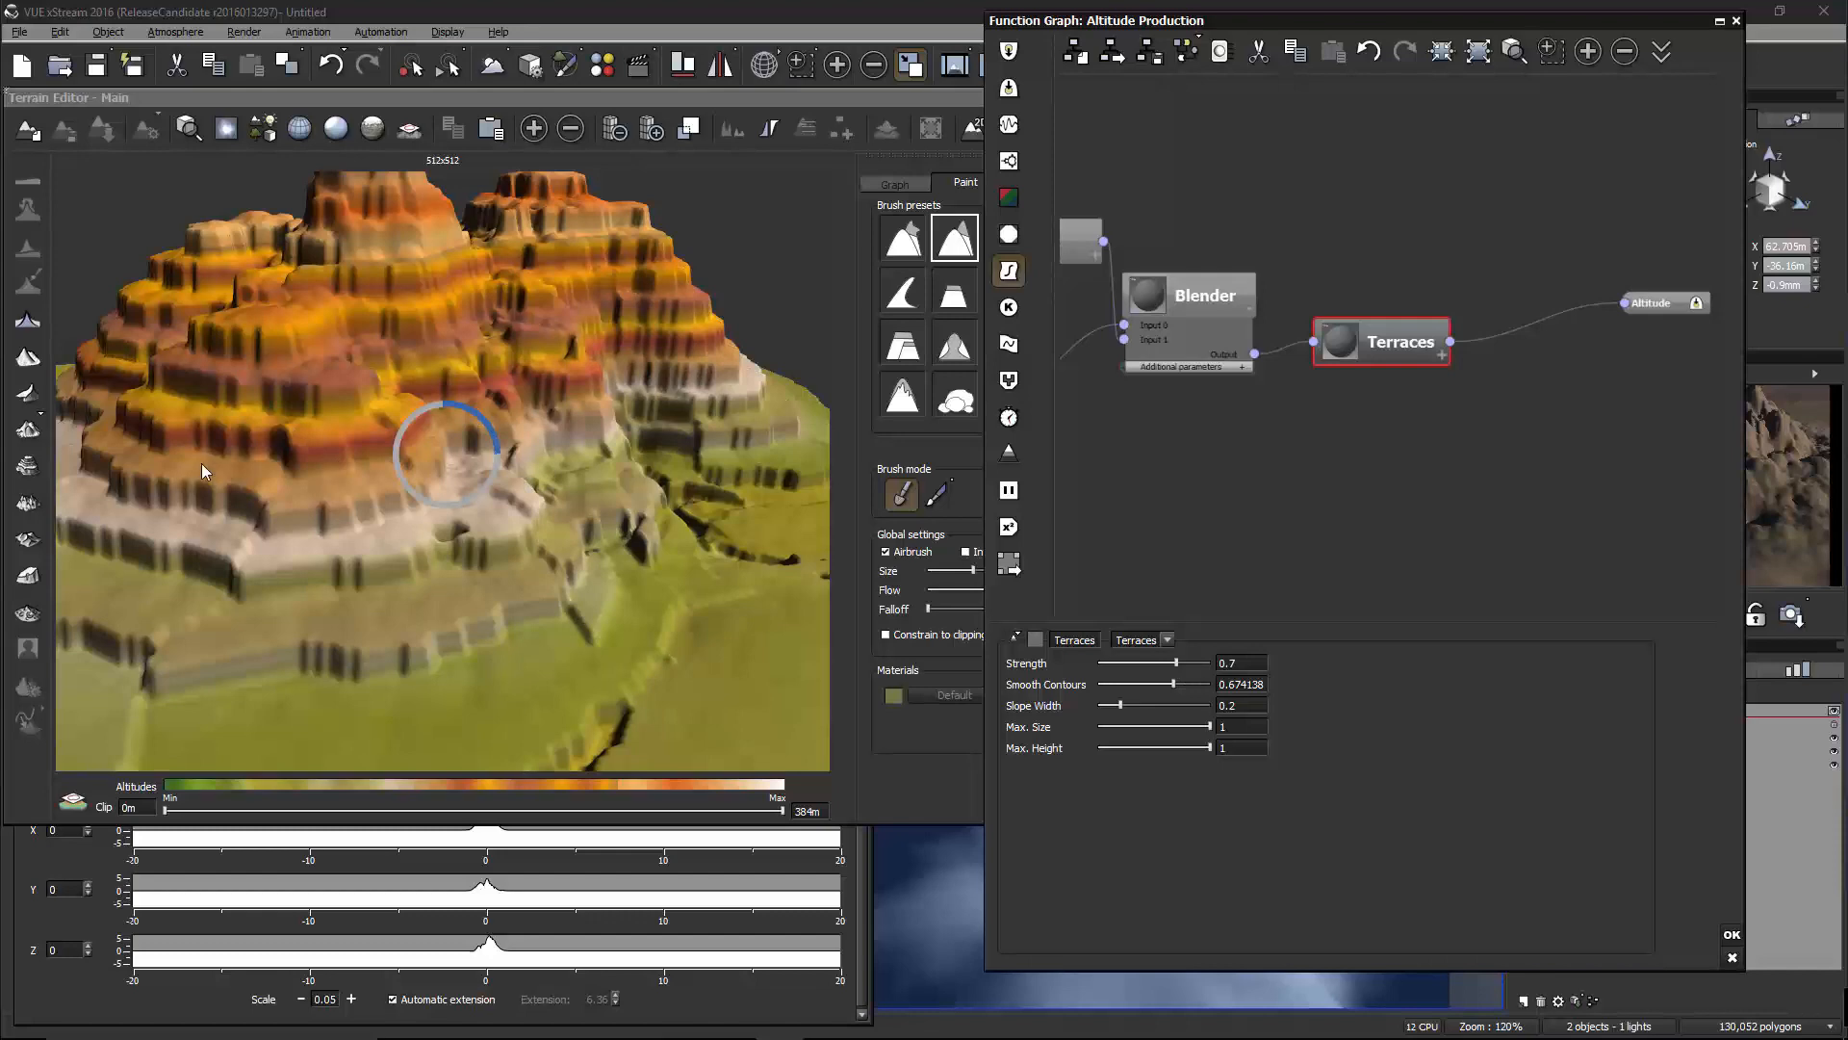
right_drag(201, 464, 404, 414)
right_drag(547, 545, 248, 533)
click(1340, 764)
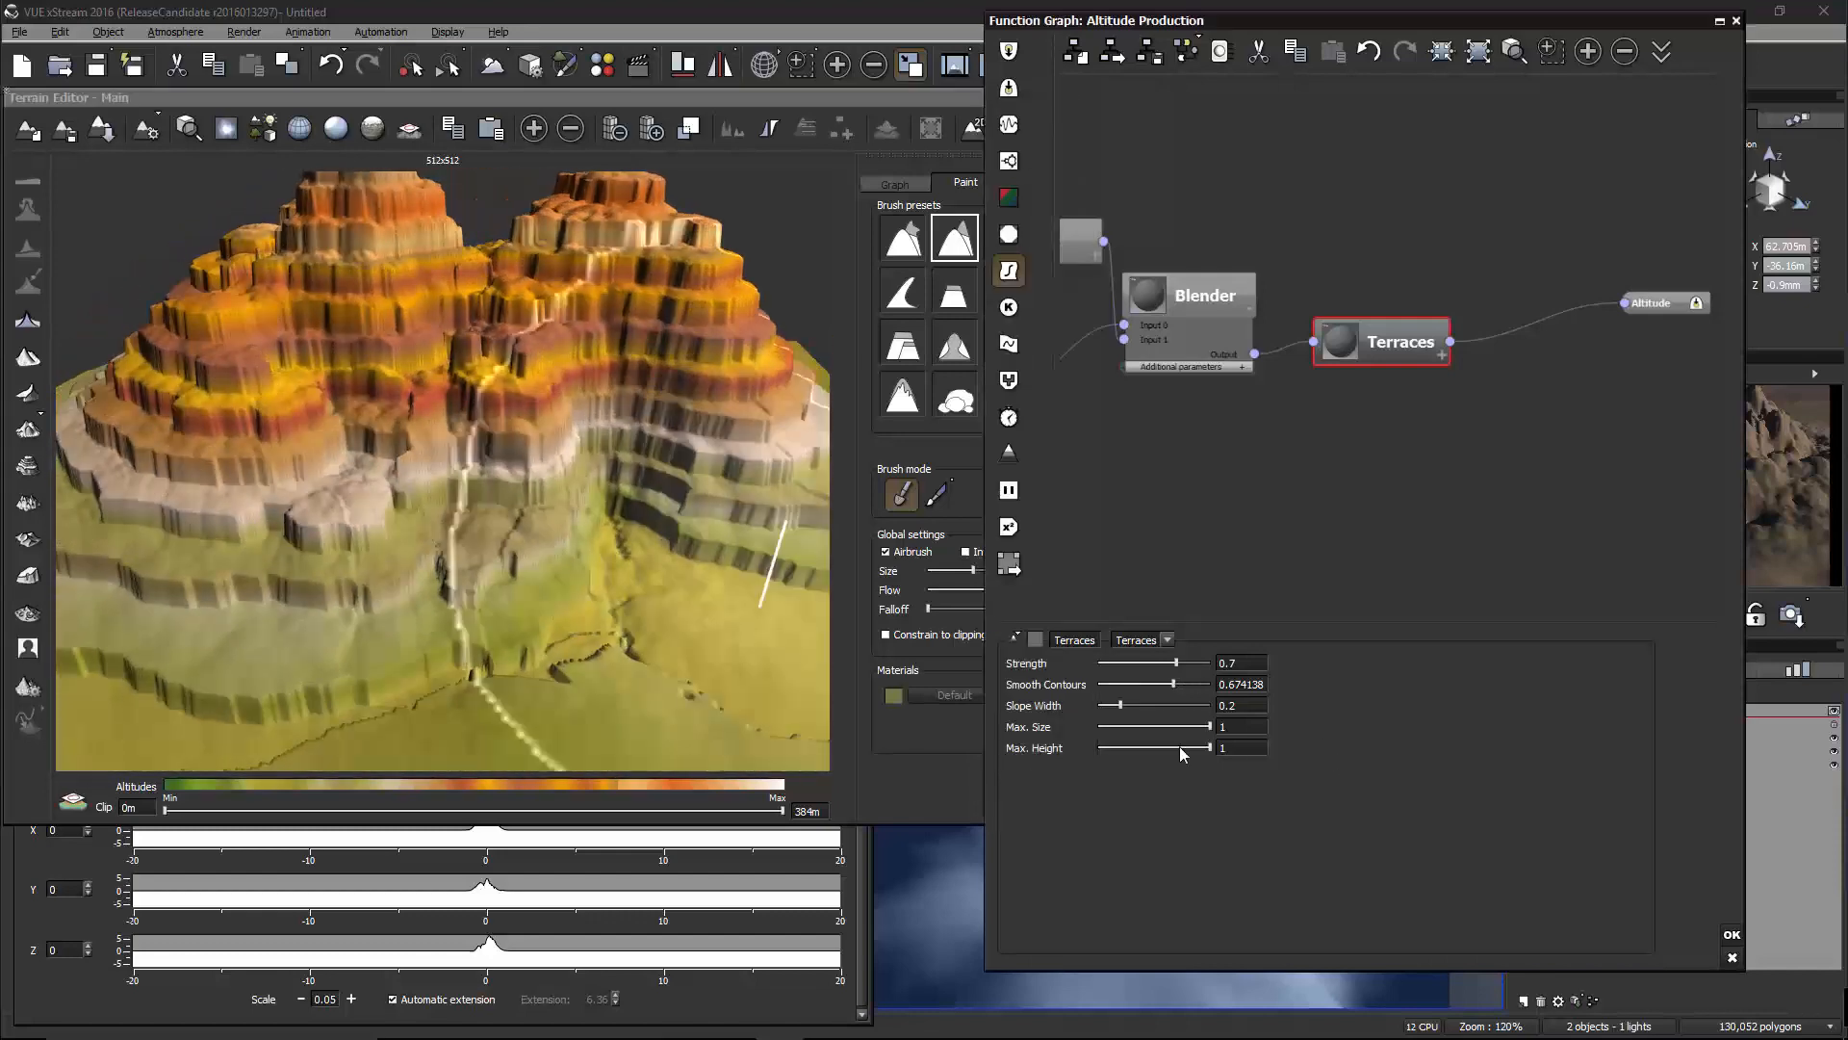
Set the Terraces node's Slope Width to 0.501724 and inspect the terrace slopes around the mountain
click(1152, 701)
mouse_move(1152, 702)
mouse_down()
mouse_move(1186, 704)
mouse_move(1154, 704)
mouse_up()
click(687, 567)
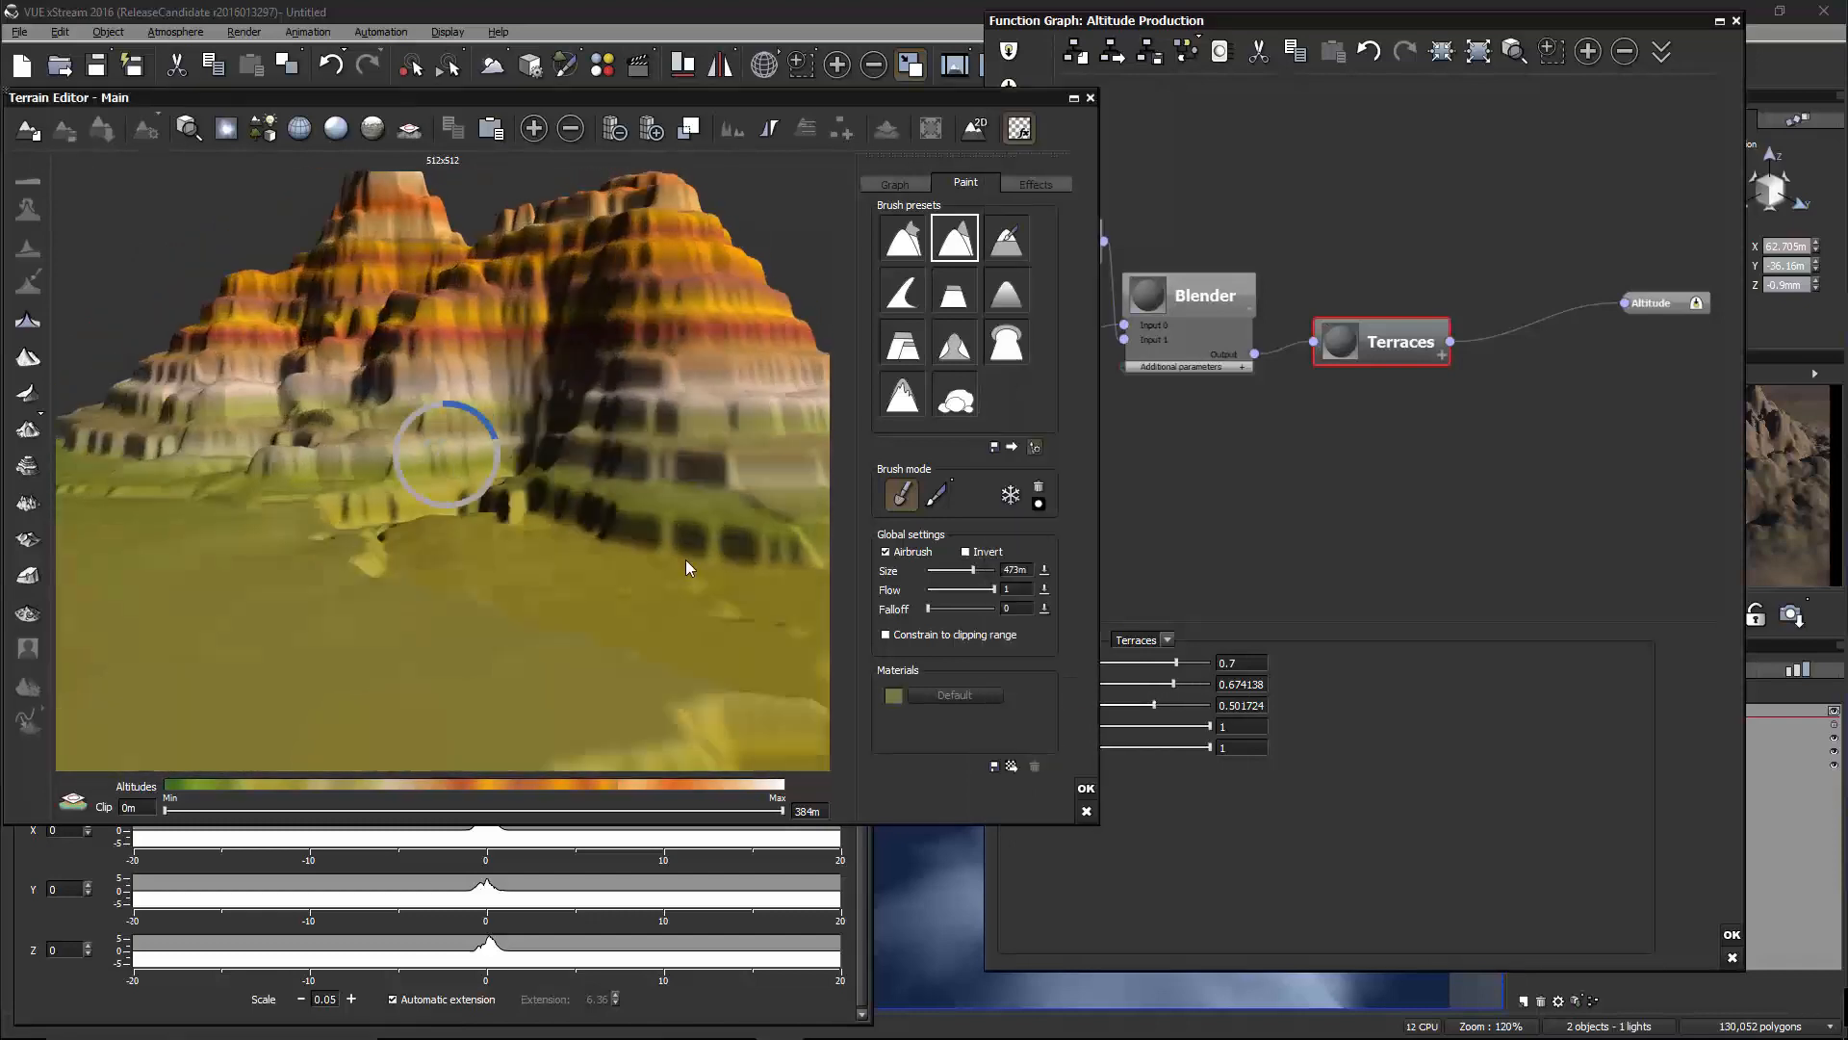
right_drag(686, 561, 760, 390)
click(1463, 401)
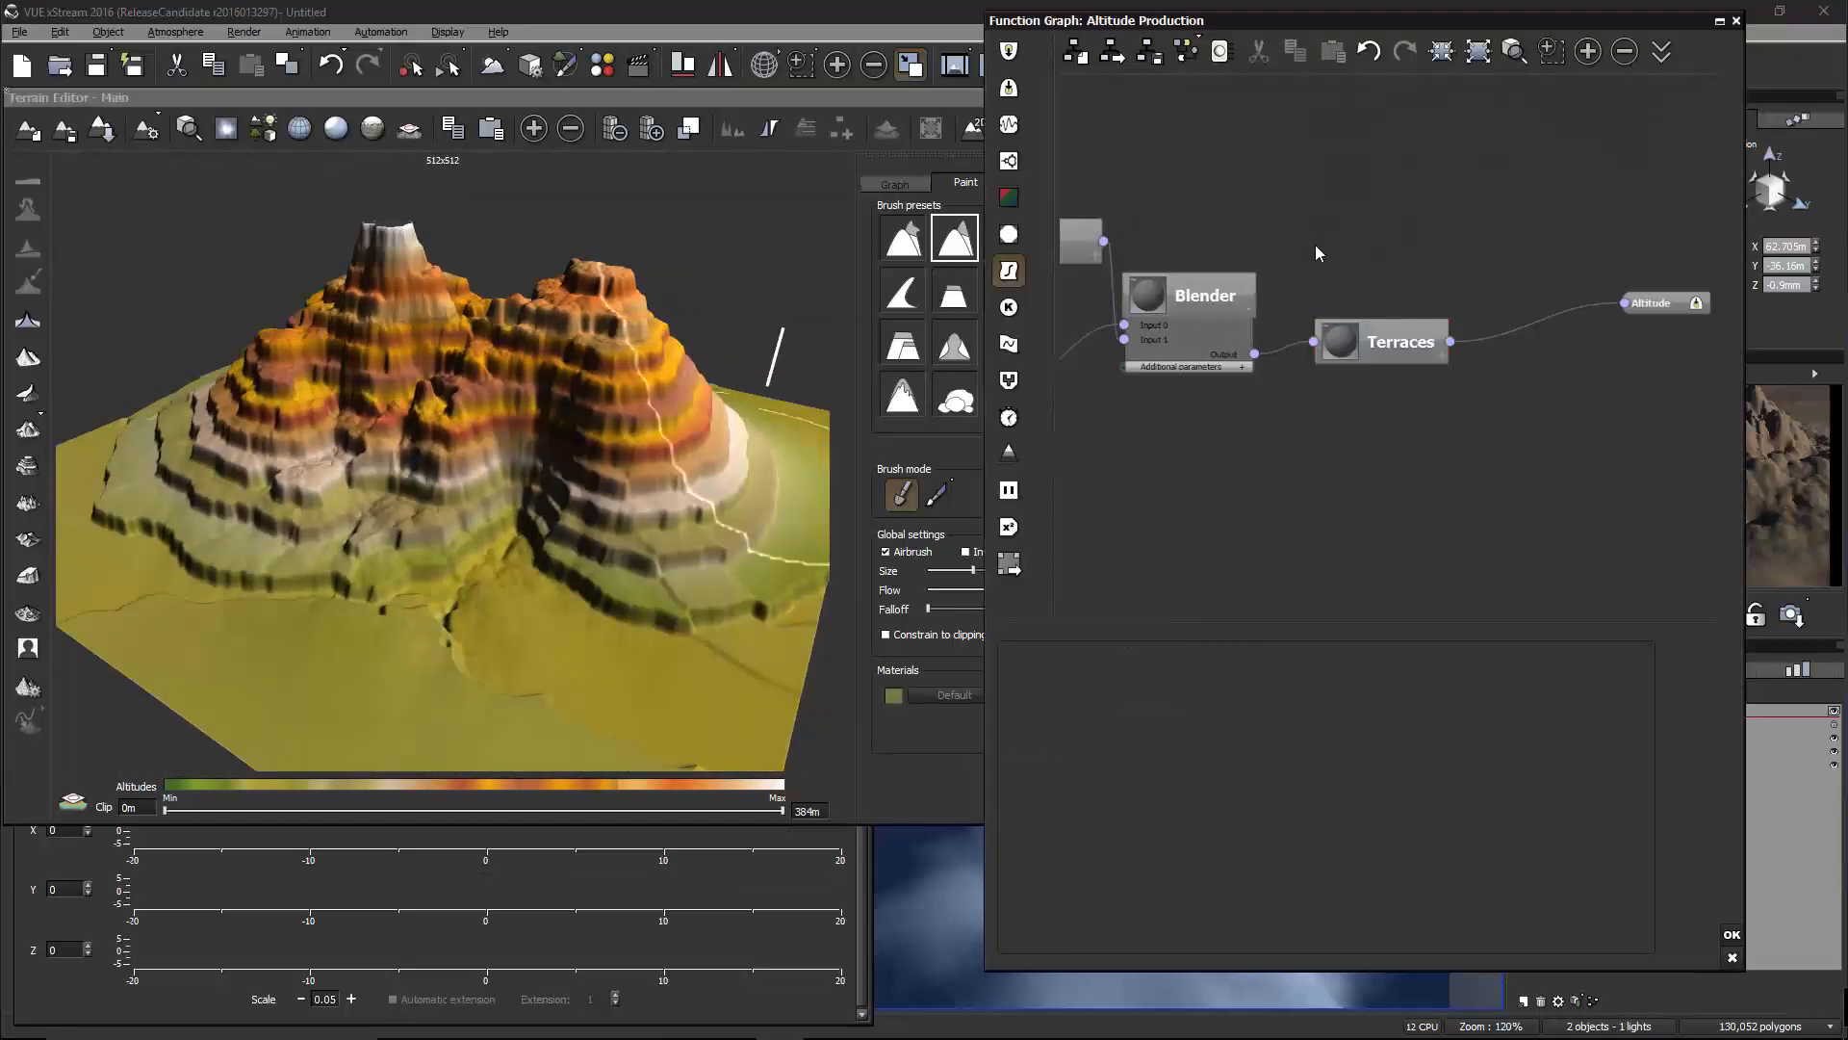
Show the terrain editor's erosion and global effects for comparison with the Terraces node
click(901, 96)
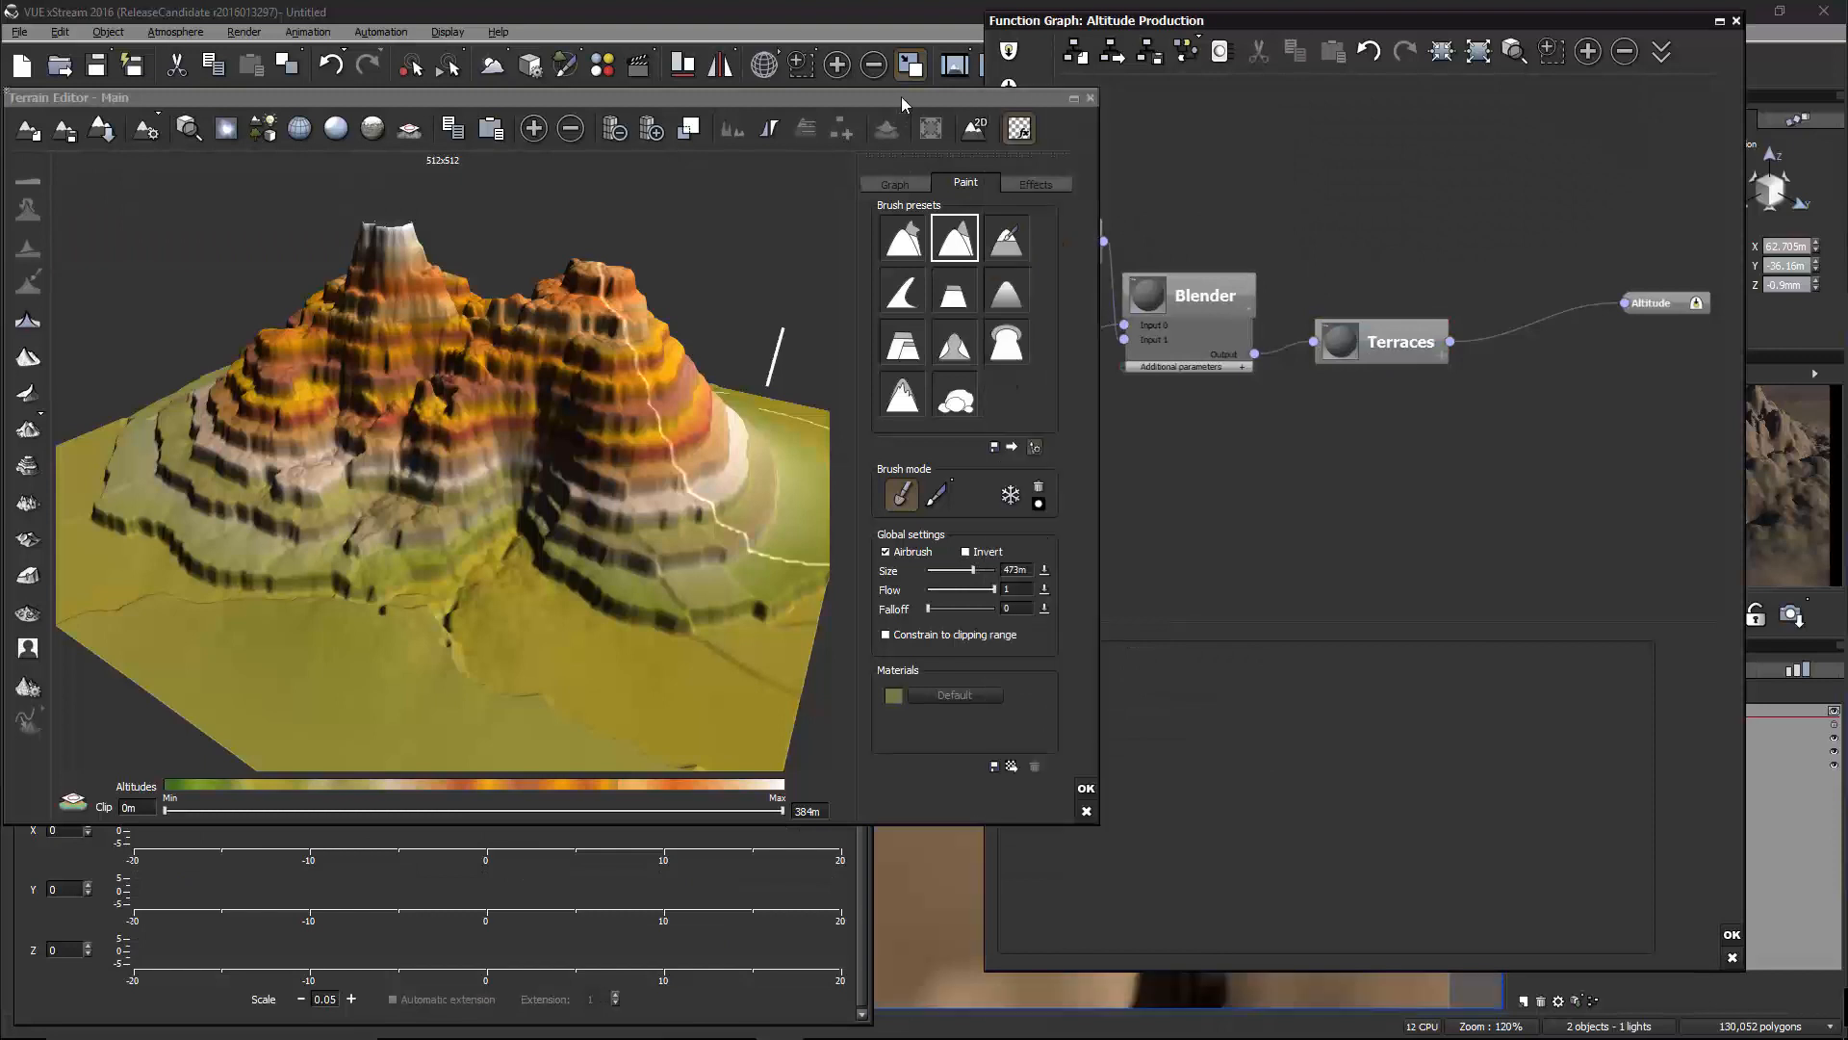
click(1047, 185)
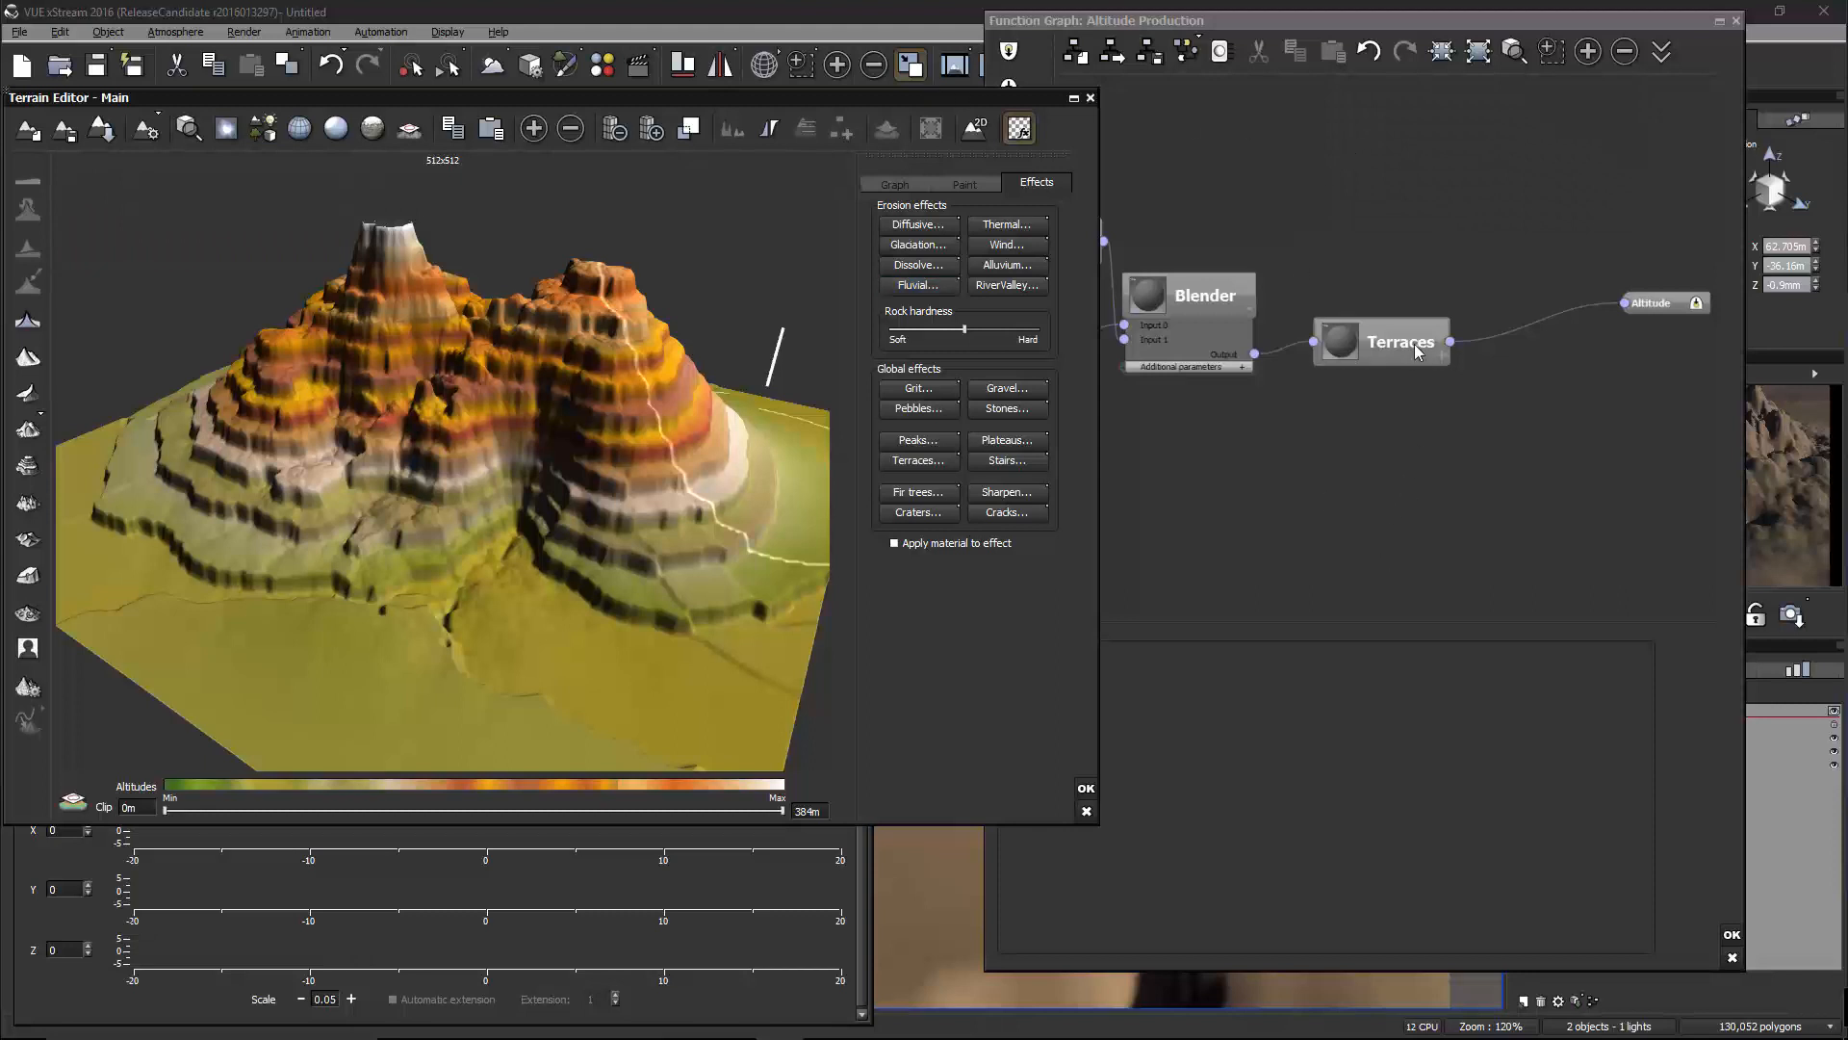
click(1442, 385)
Expand the Terraces node in the graph to expose its individual inputs and outputs
drag(1478, 395, 1473, 390)
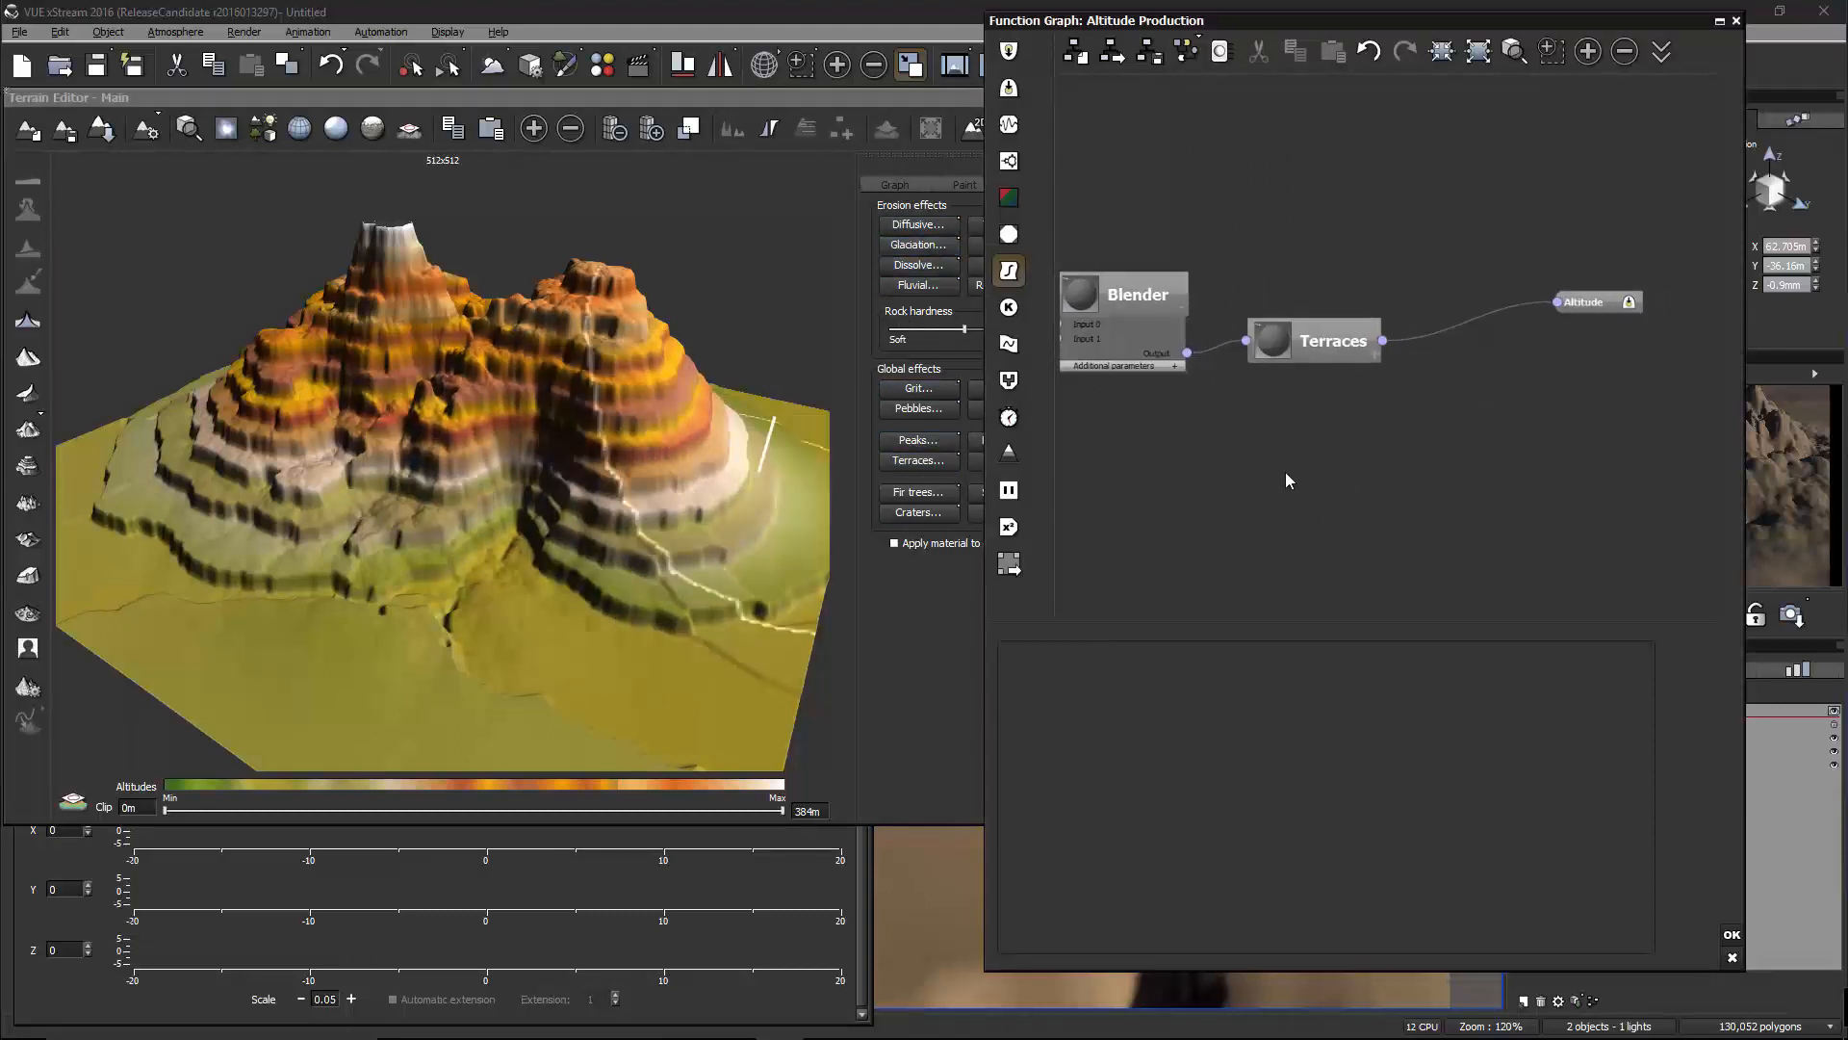
scroll(1282, 481, up, 3)
drag(1285, 372, 1301, 242)
click(1310, 299)
Connect the Terraces node's Slope output to Altitude and examine the resulting terrain from several angles
drag(1560, 312, 1336, 357)
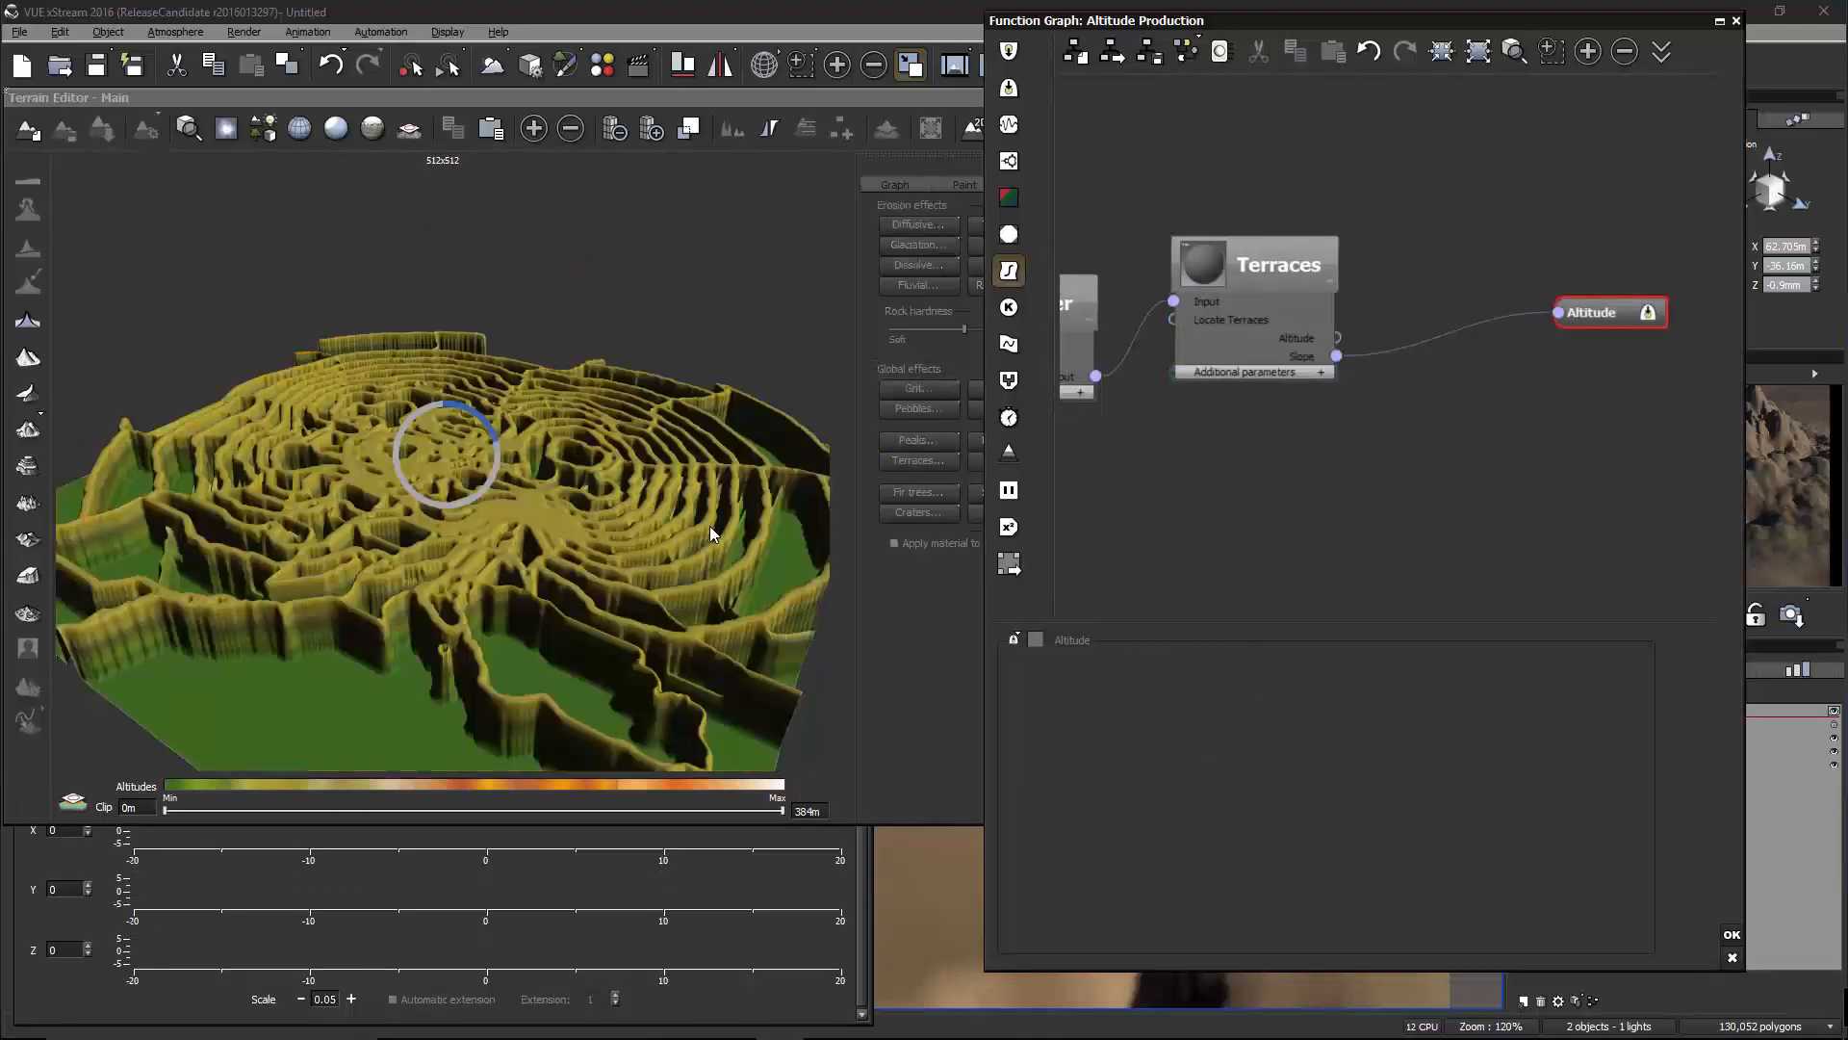
click(616, 528)
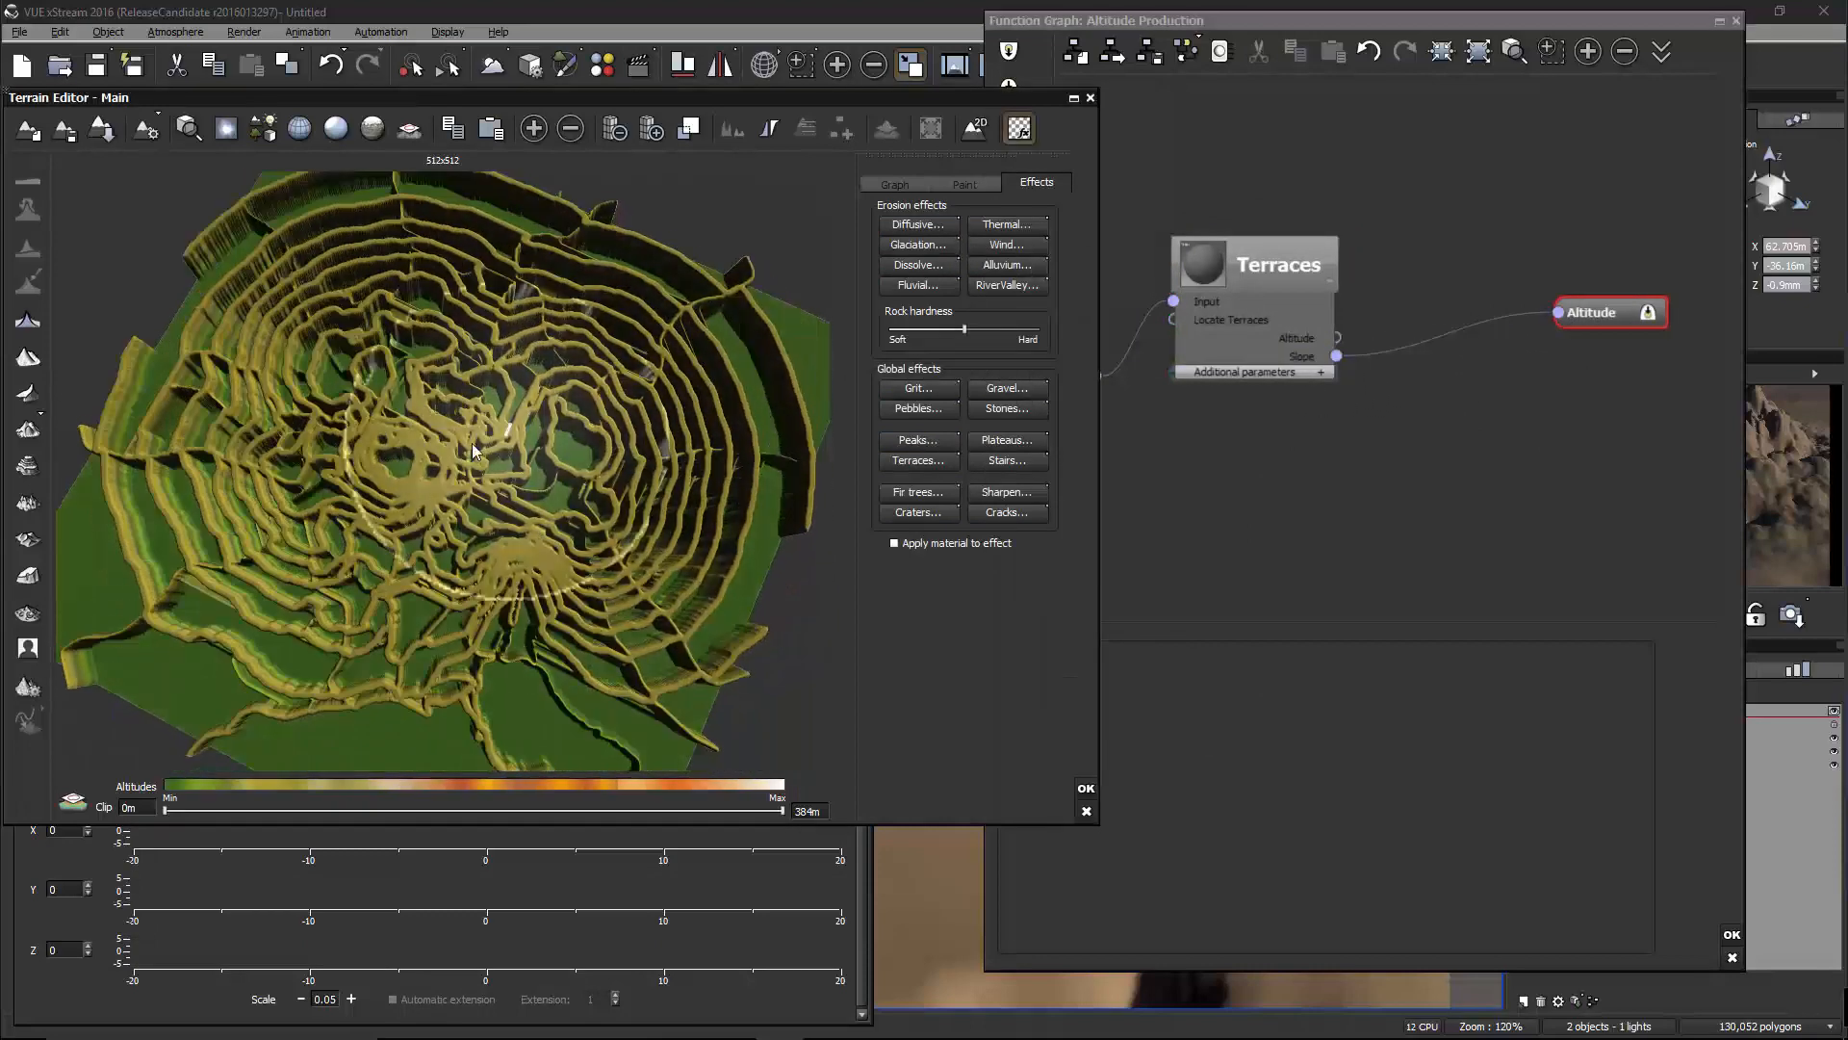
mouse_move(370, 425)
right_down()
mouse_move(655, 342)
mouse_move(713, 293)
mouse_move(712, 413)
mouse_move(264, 305)
mouse_move(254, 427)
mouse_move(395, 454)
mouse_move(472, 437)
mouse_move(526, 362)
mouse_move(537, 289)
mouse_move(686, 350)
mouse_move(651, 412)
mouse_move(400, 408)
mouse_move(273, 383)
mouse_move(271, 358)
mouse_move(707, 460)
mouse_move(666, 476)
mouse_move(645, 452)
mouse_move(668, 420)
mouse_move(706, 481)
right_up()
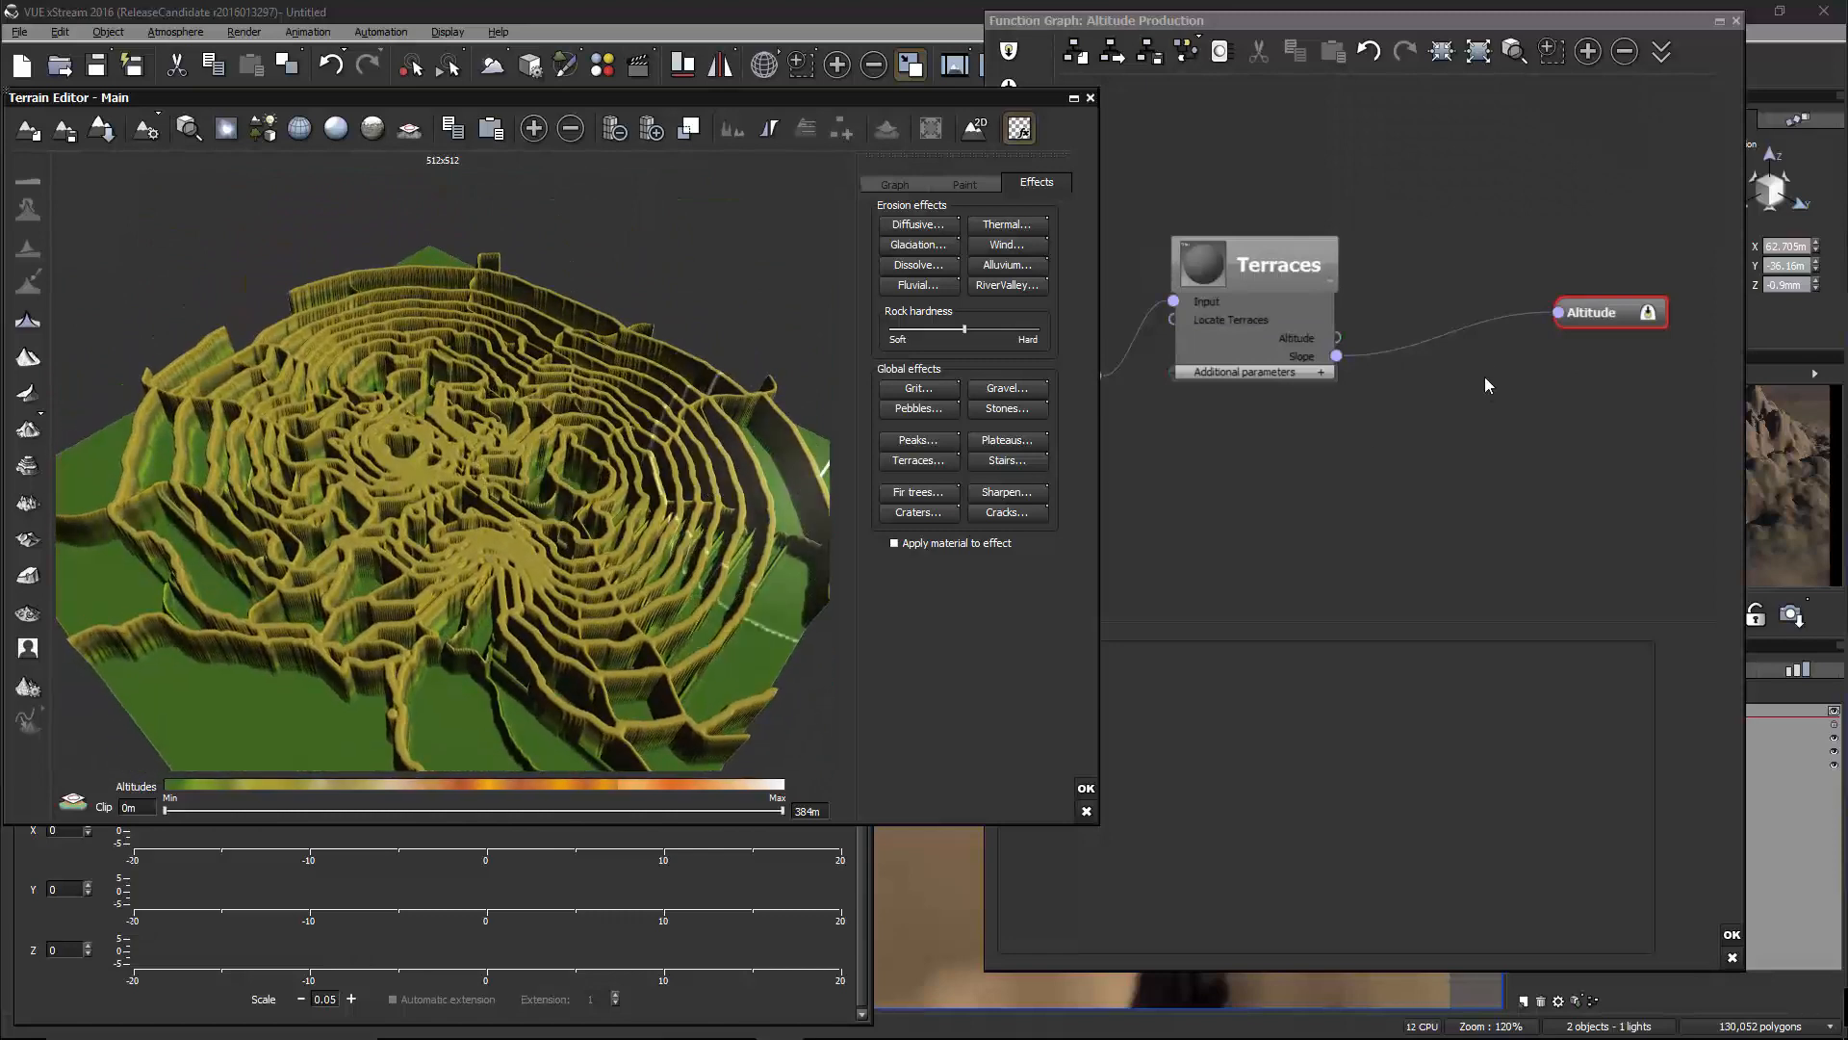
right_drag(612, 337, 737, 351)
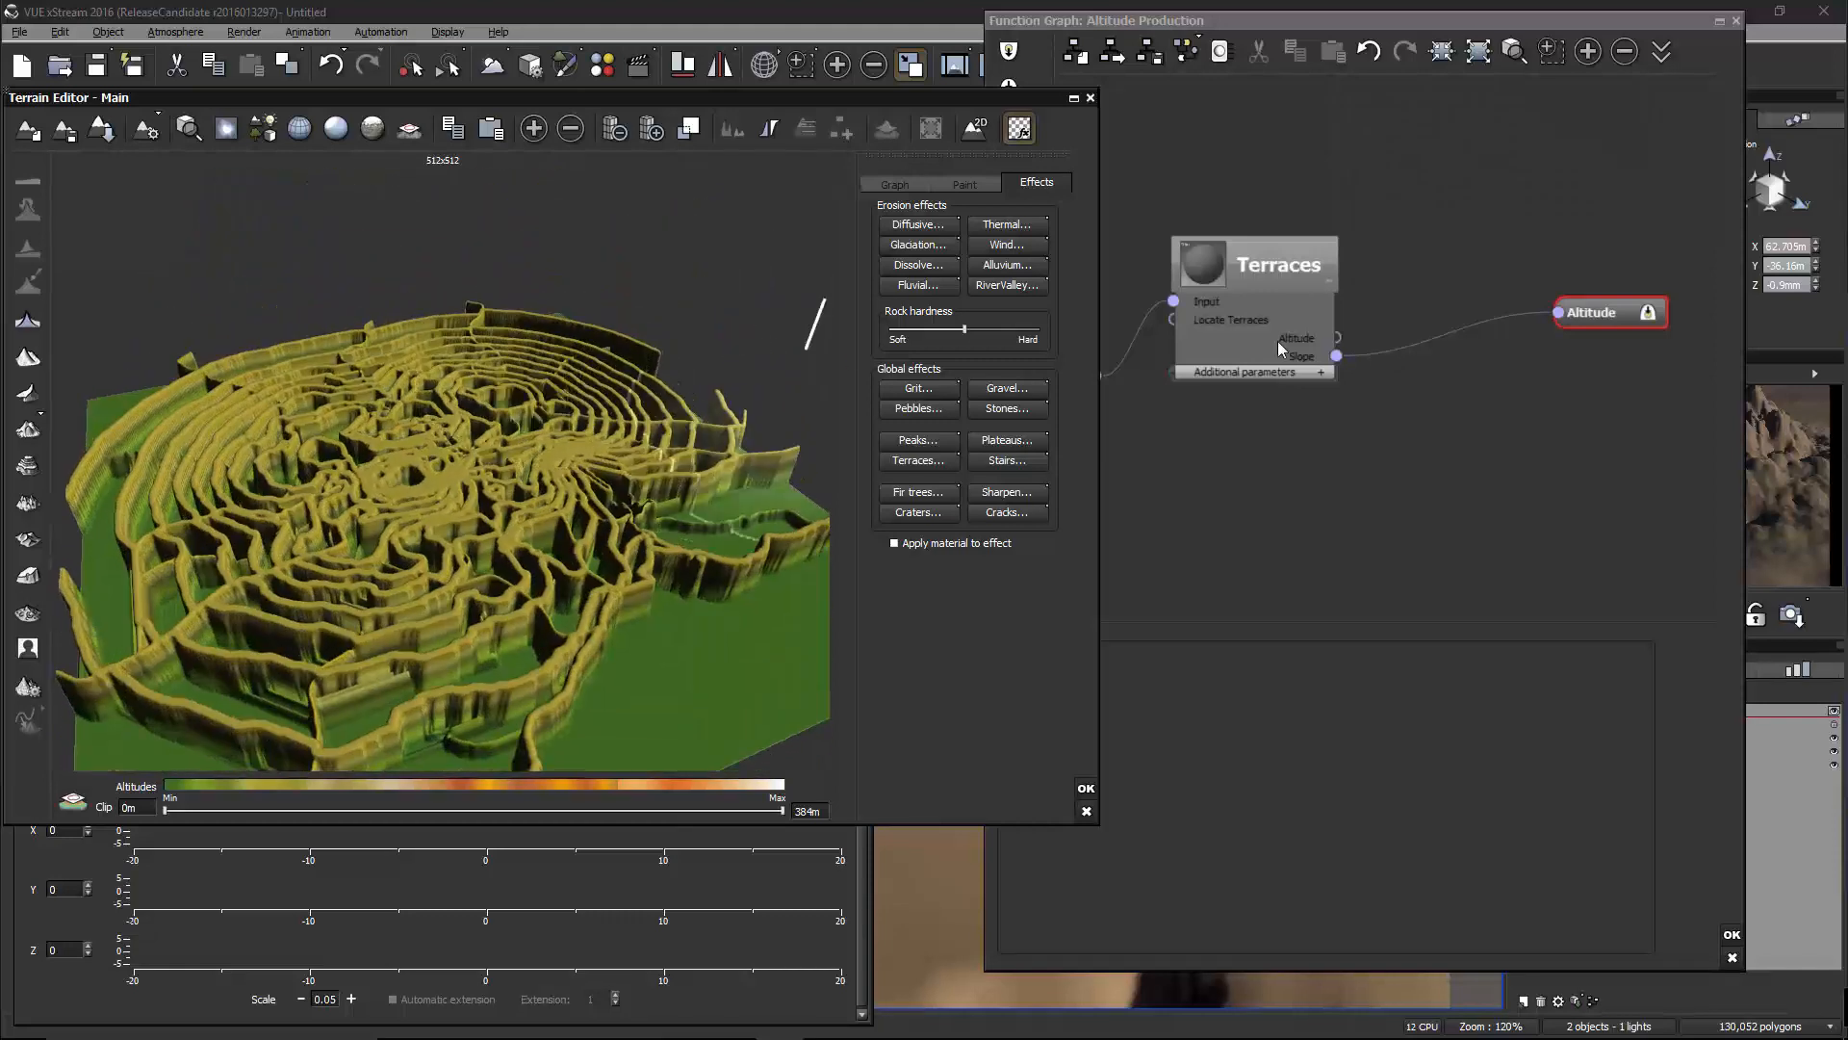
Reconnect the Terraces node's Altitude output to the Altitude output node and inspect the terraced mountain
drag(1558, 312, 1311, 336)
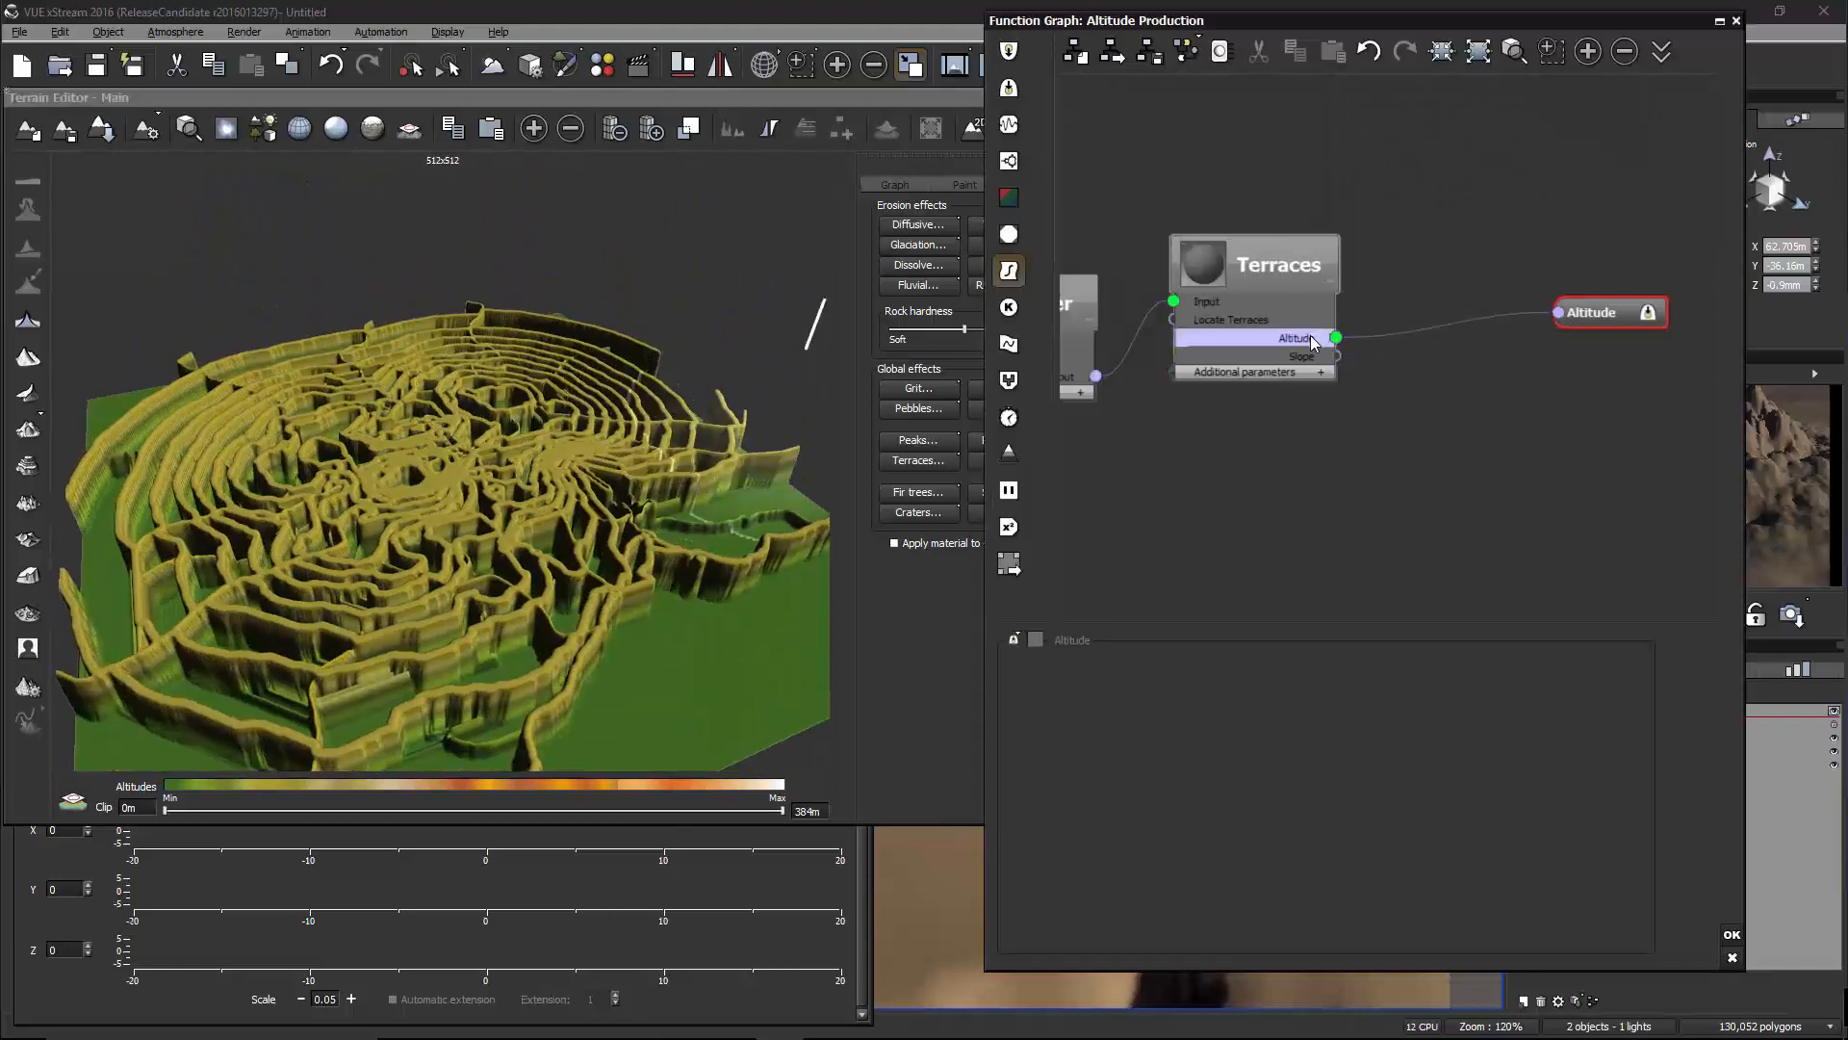
right_drag(591, 468, 573, 429)
scroll(511, 402, up, 5)
scroll(594, 389, down, 5)
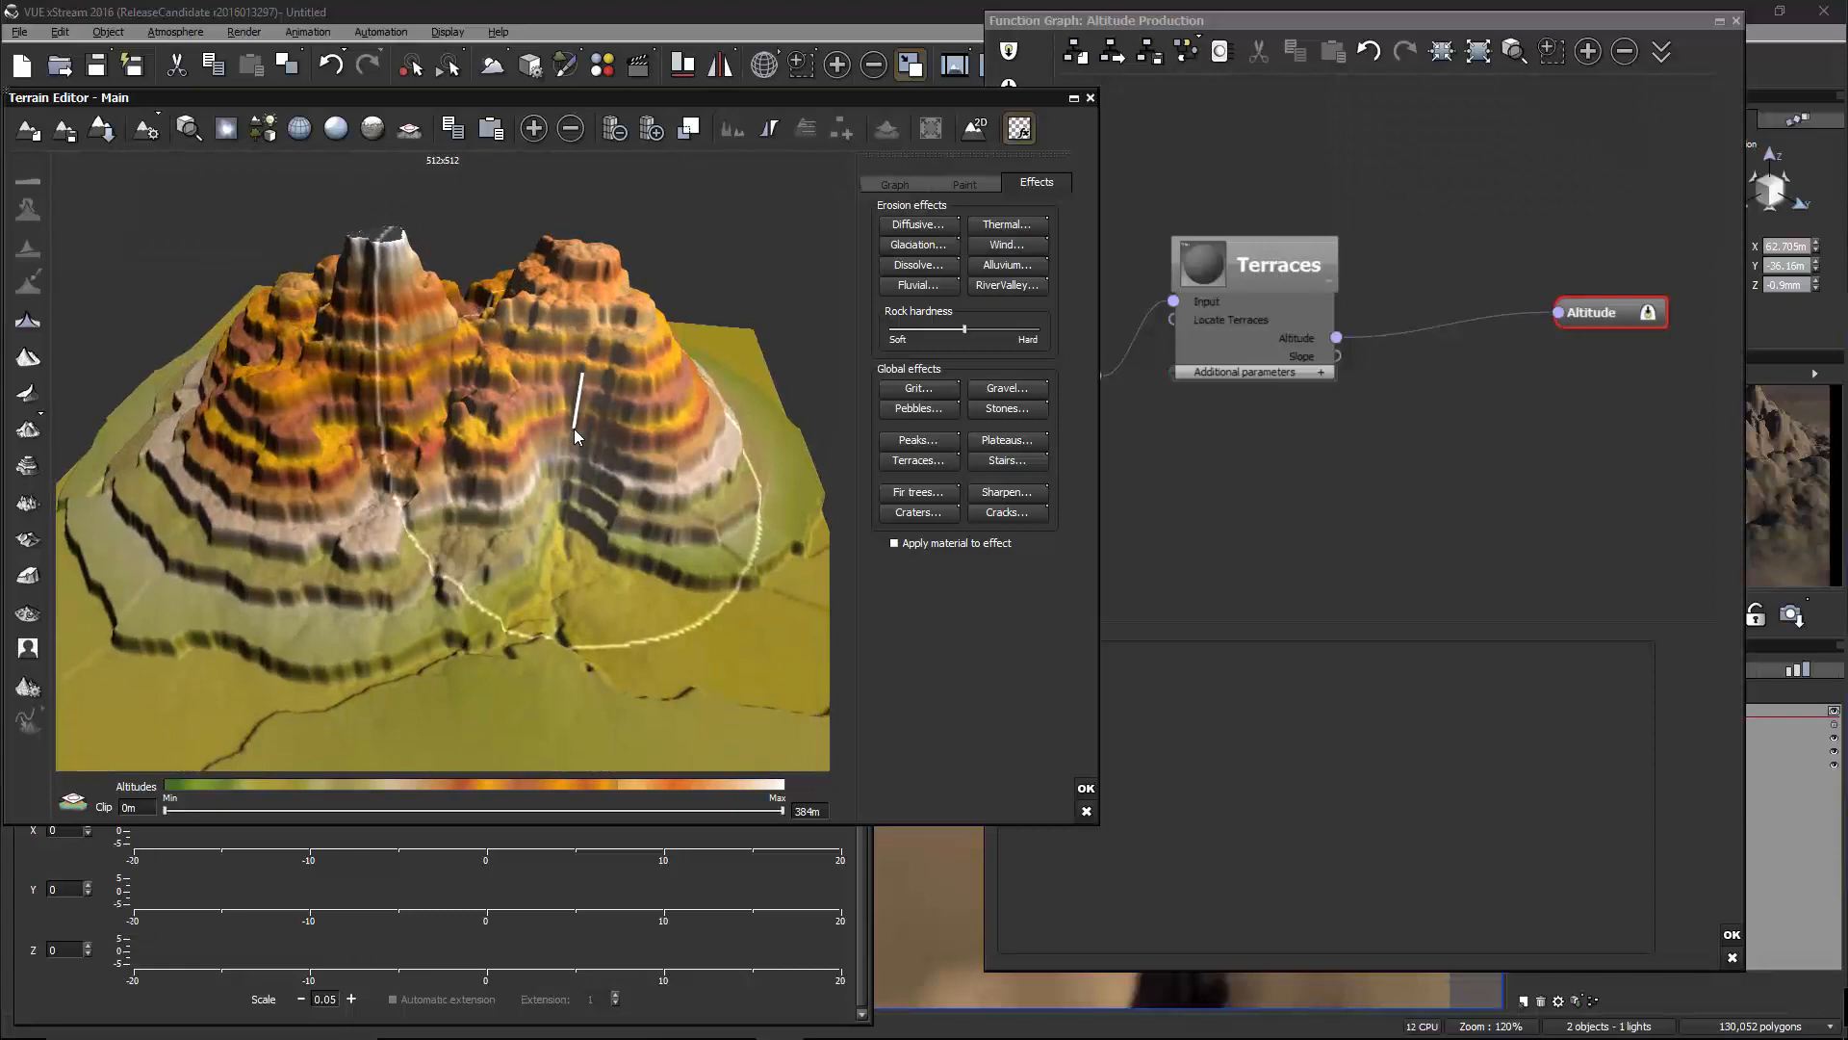
mouse_move(568, 427)
right_down()
mouse_move(591, 439)
mouse_move(561, 408)
right_up()
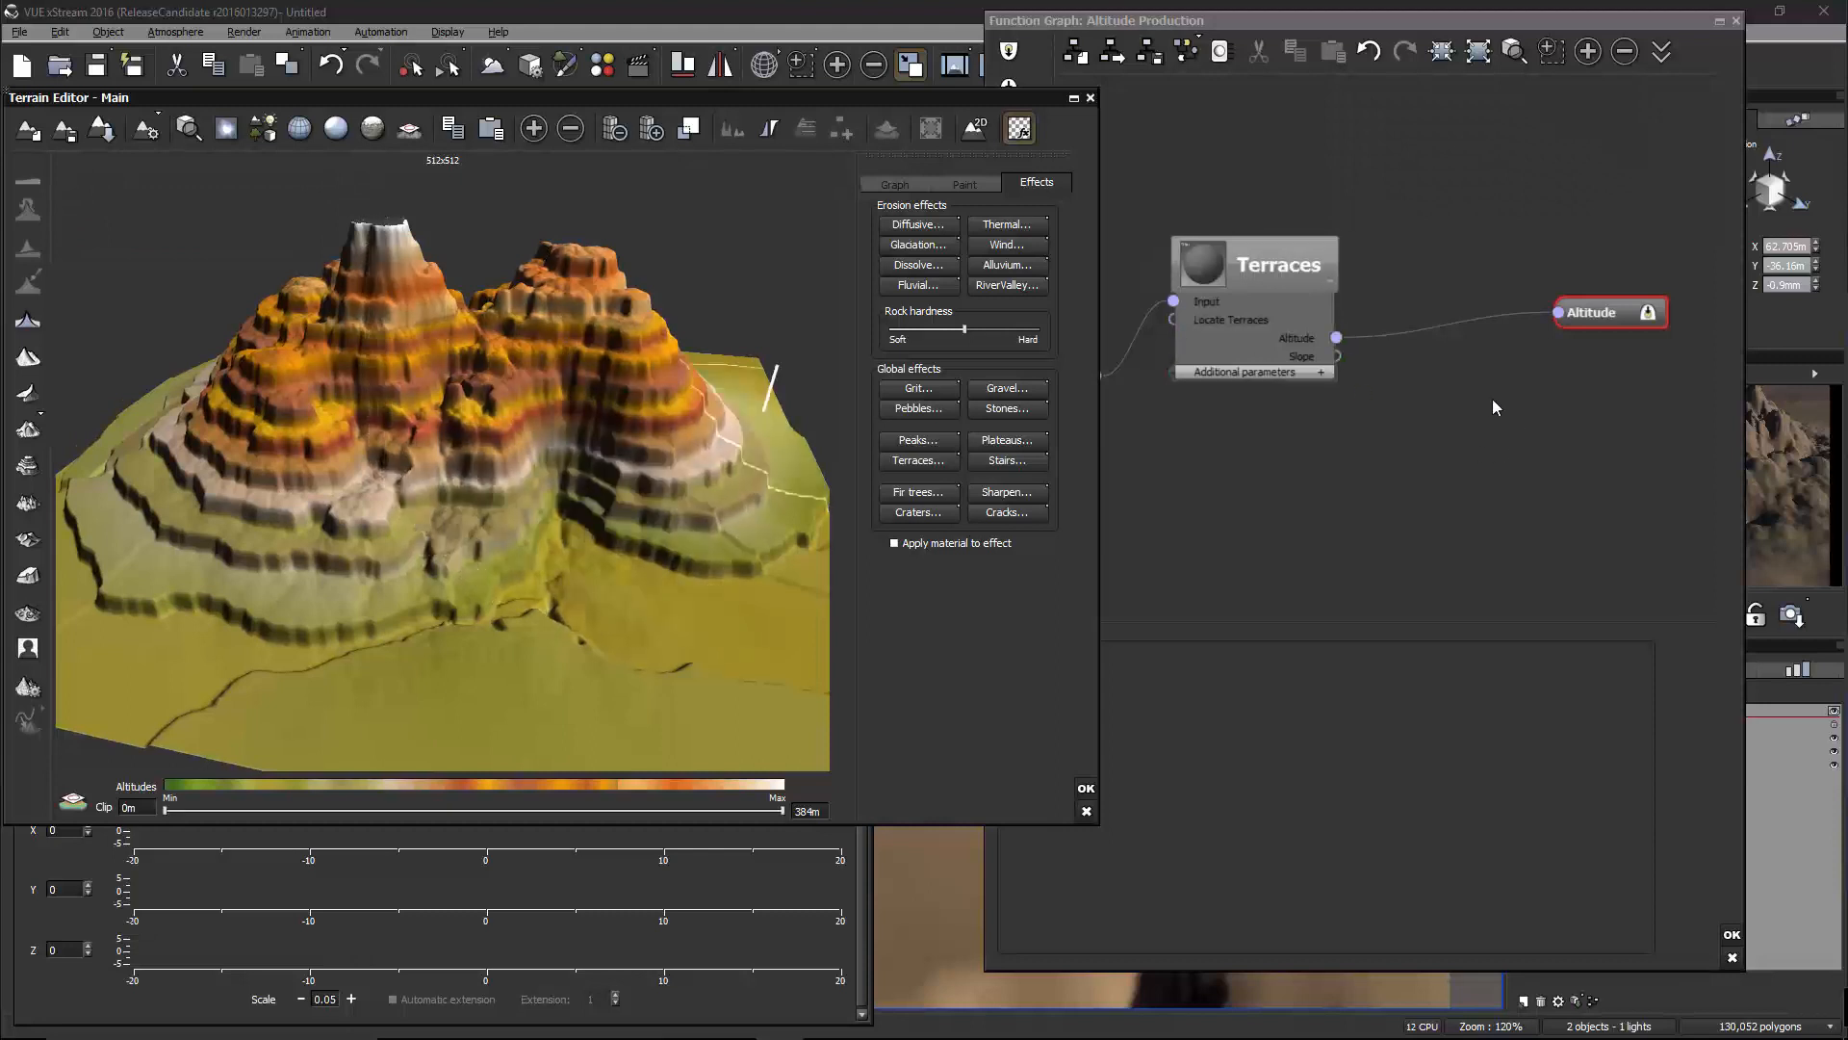
Add a Gorges erosion heightfield node and place it below the Terraces node
click(1398, 385)
right_click(1395, 383)
mouse_move(1493, 575)
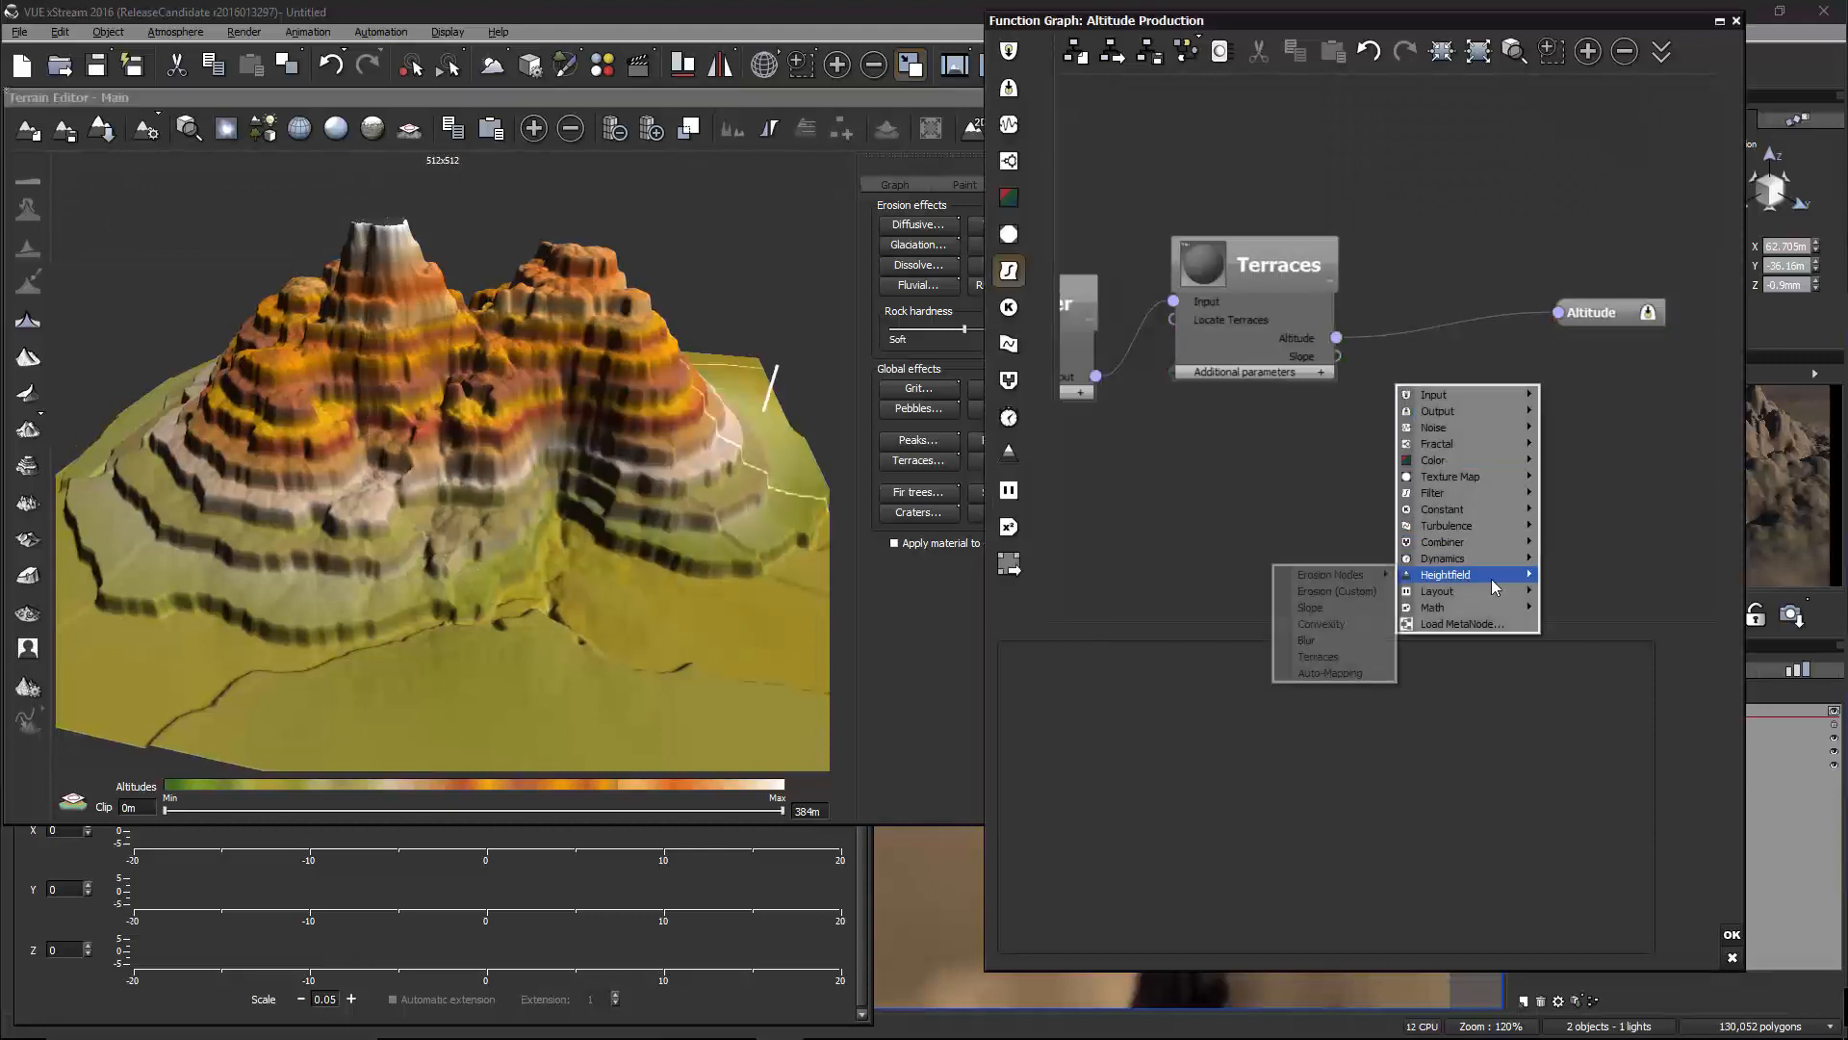
mouse_move(1387, 575)
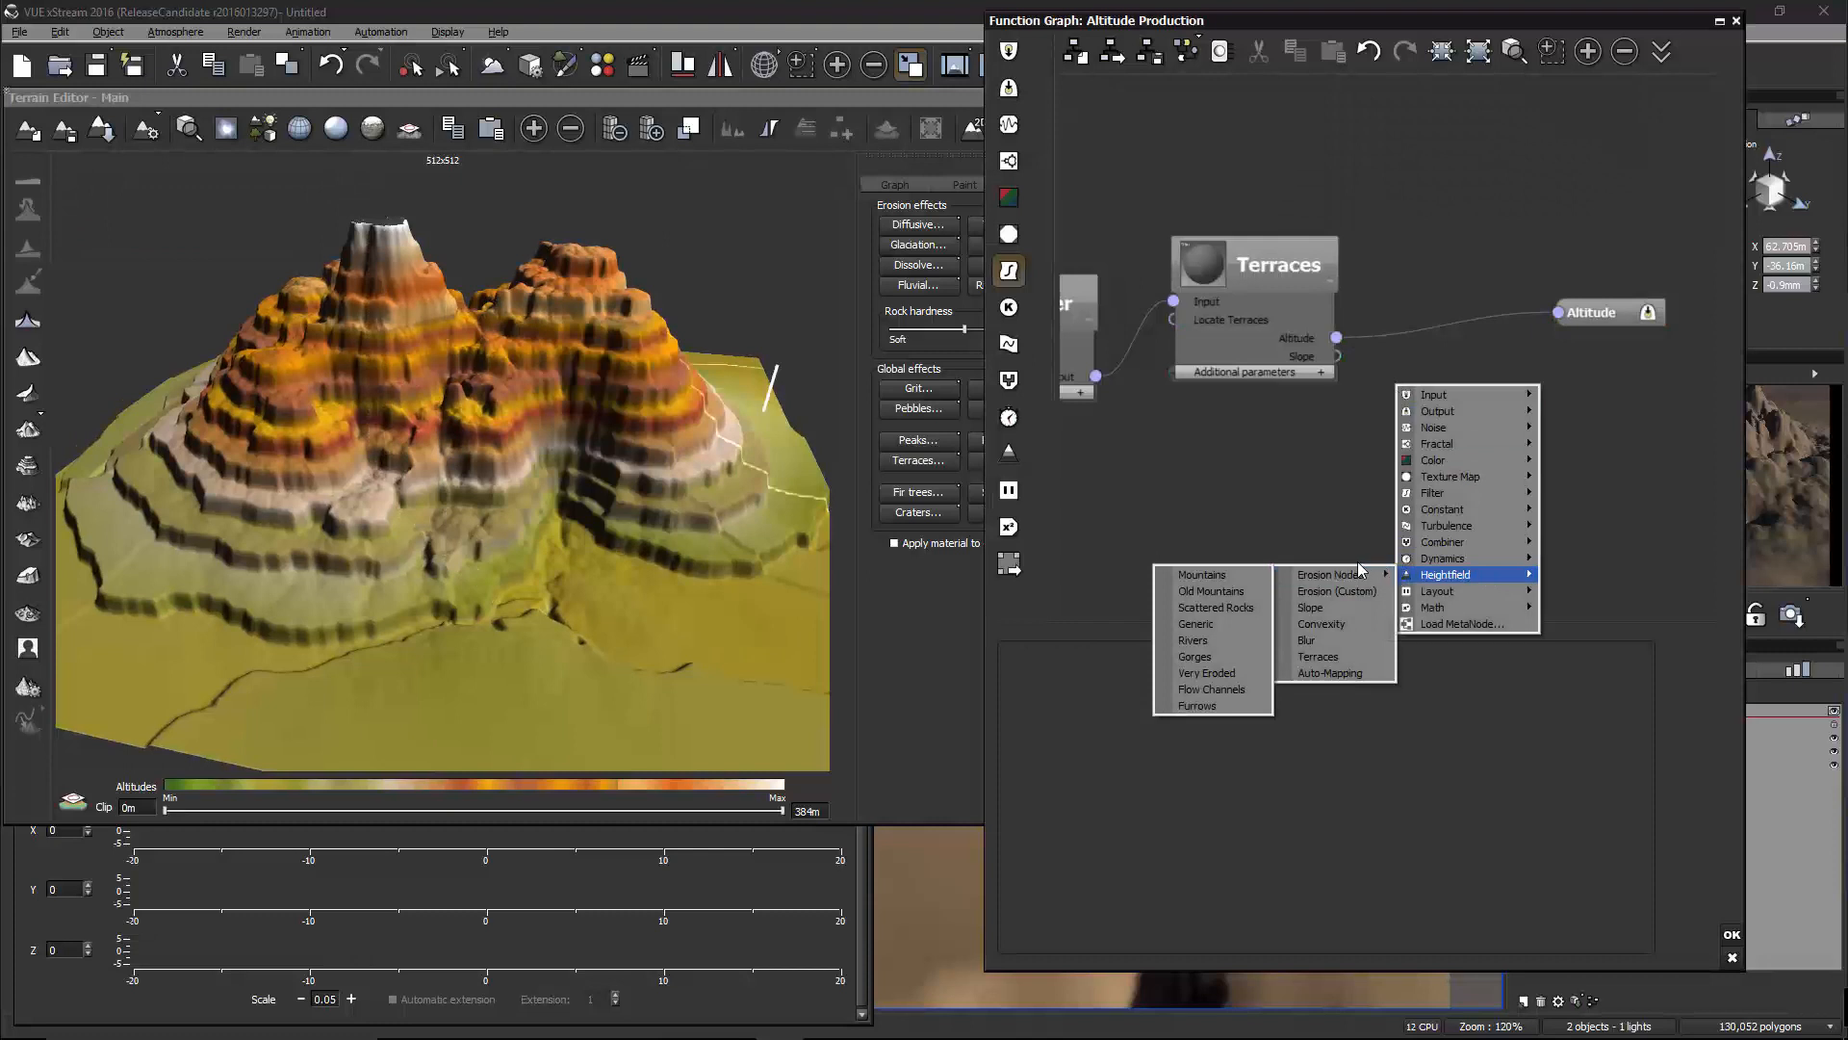
click(1218, 656)
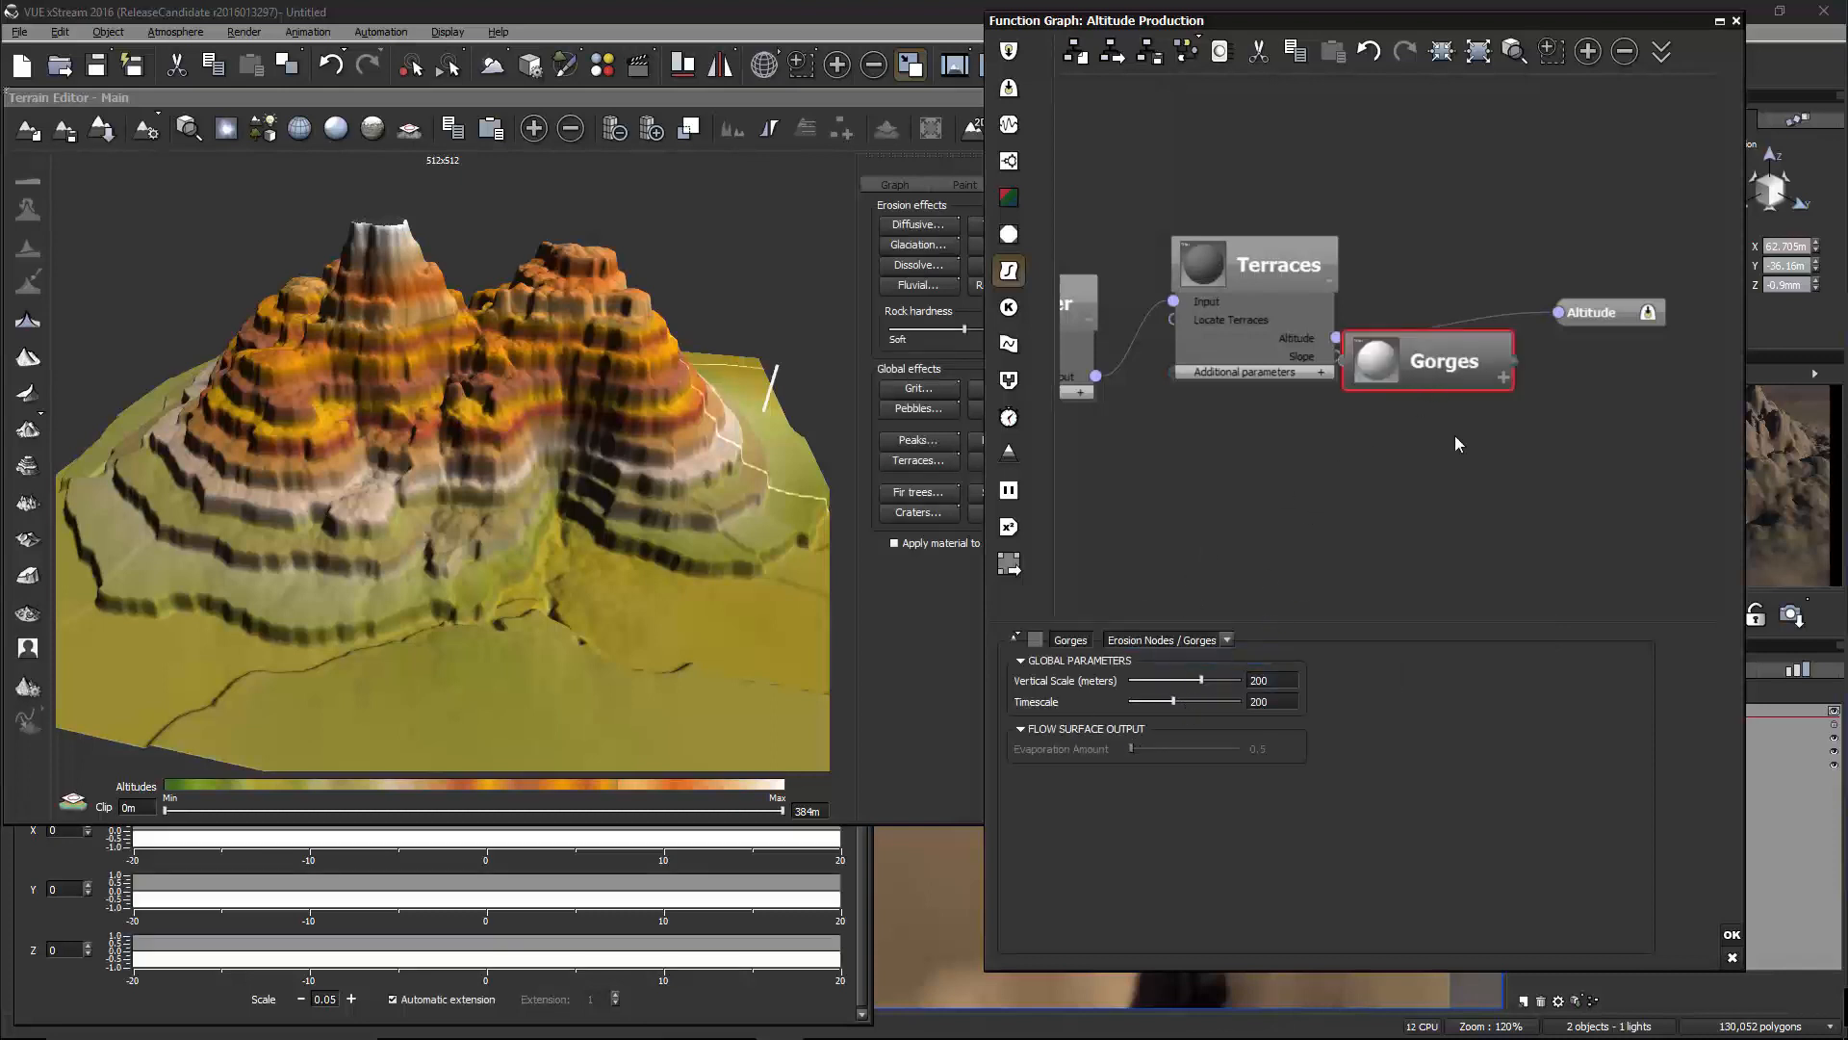
drag(1429, 385, 1303, 513)
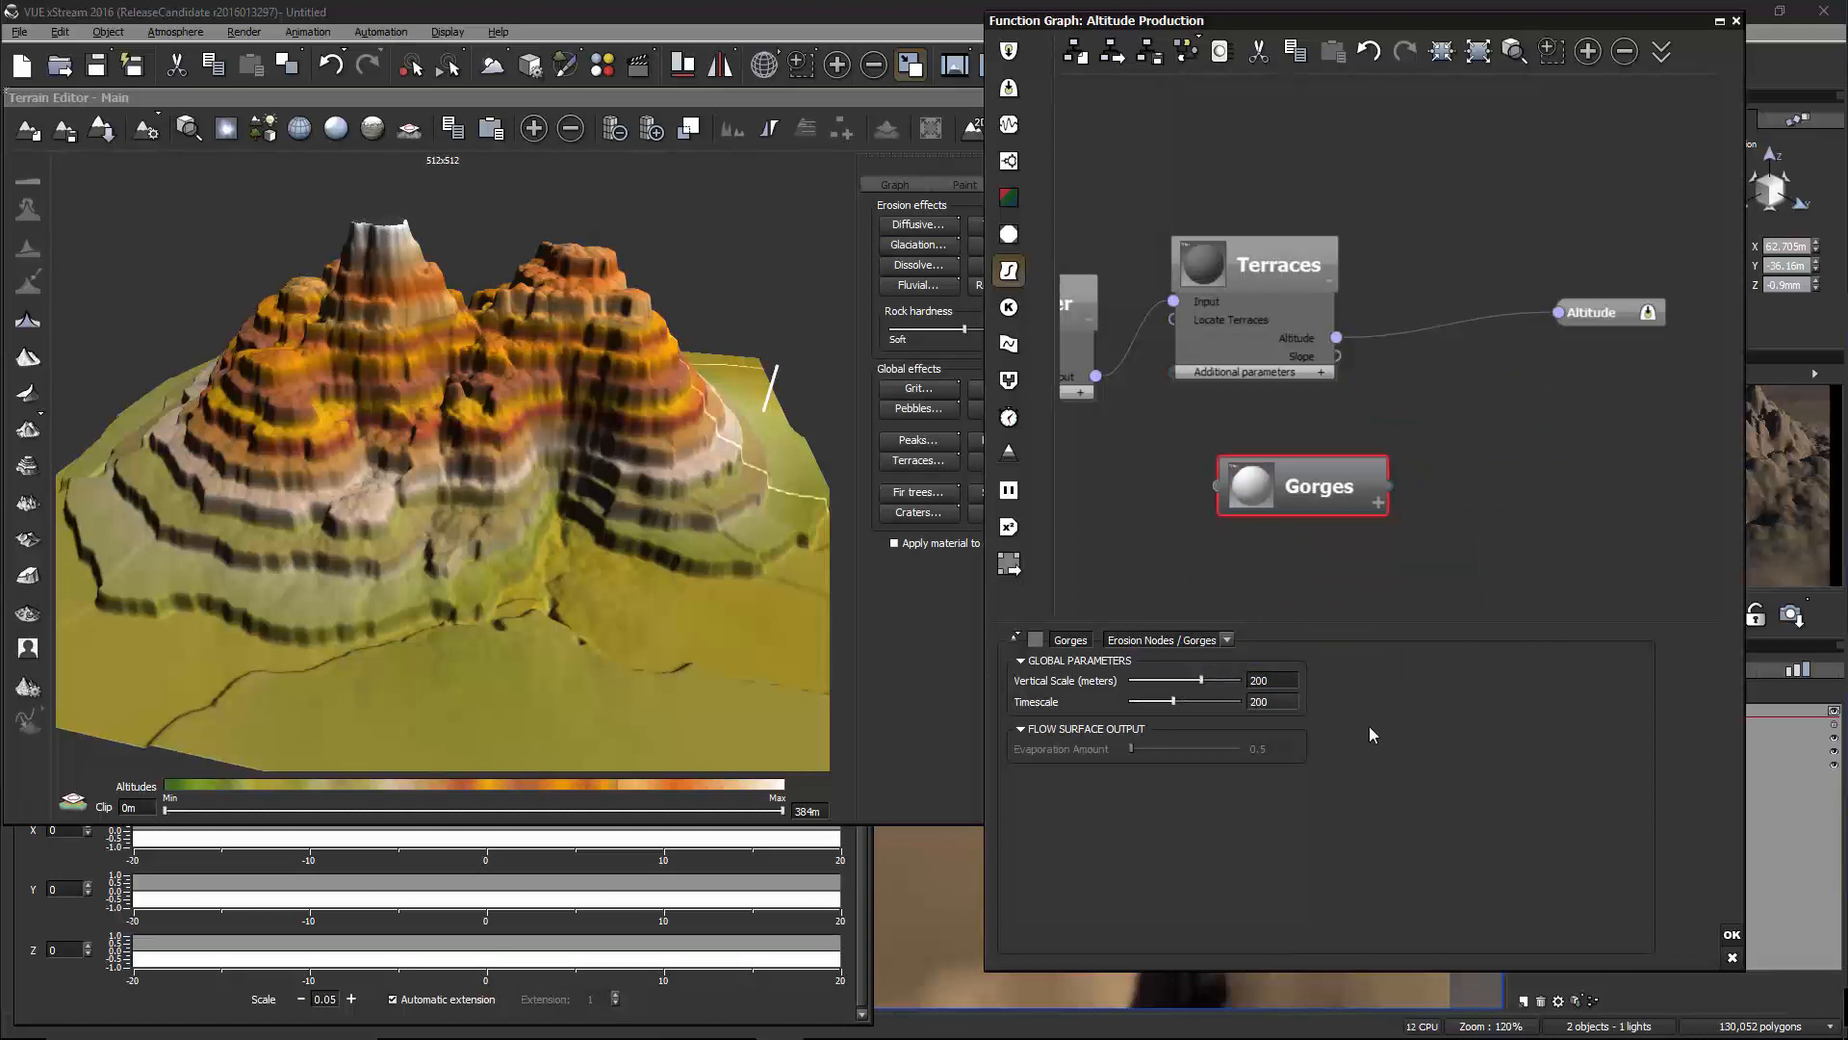
drag(1348, 487, 1358, 449)
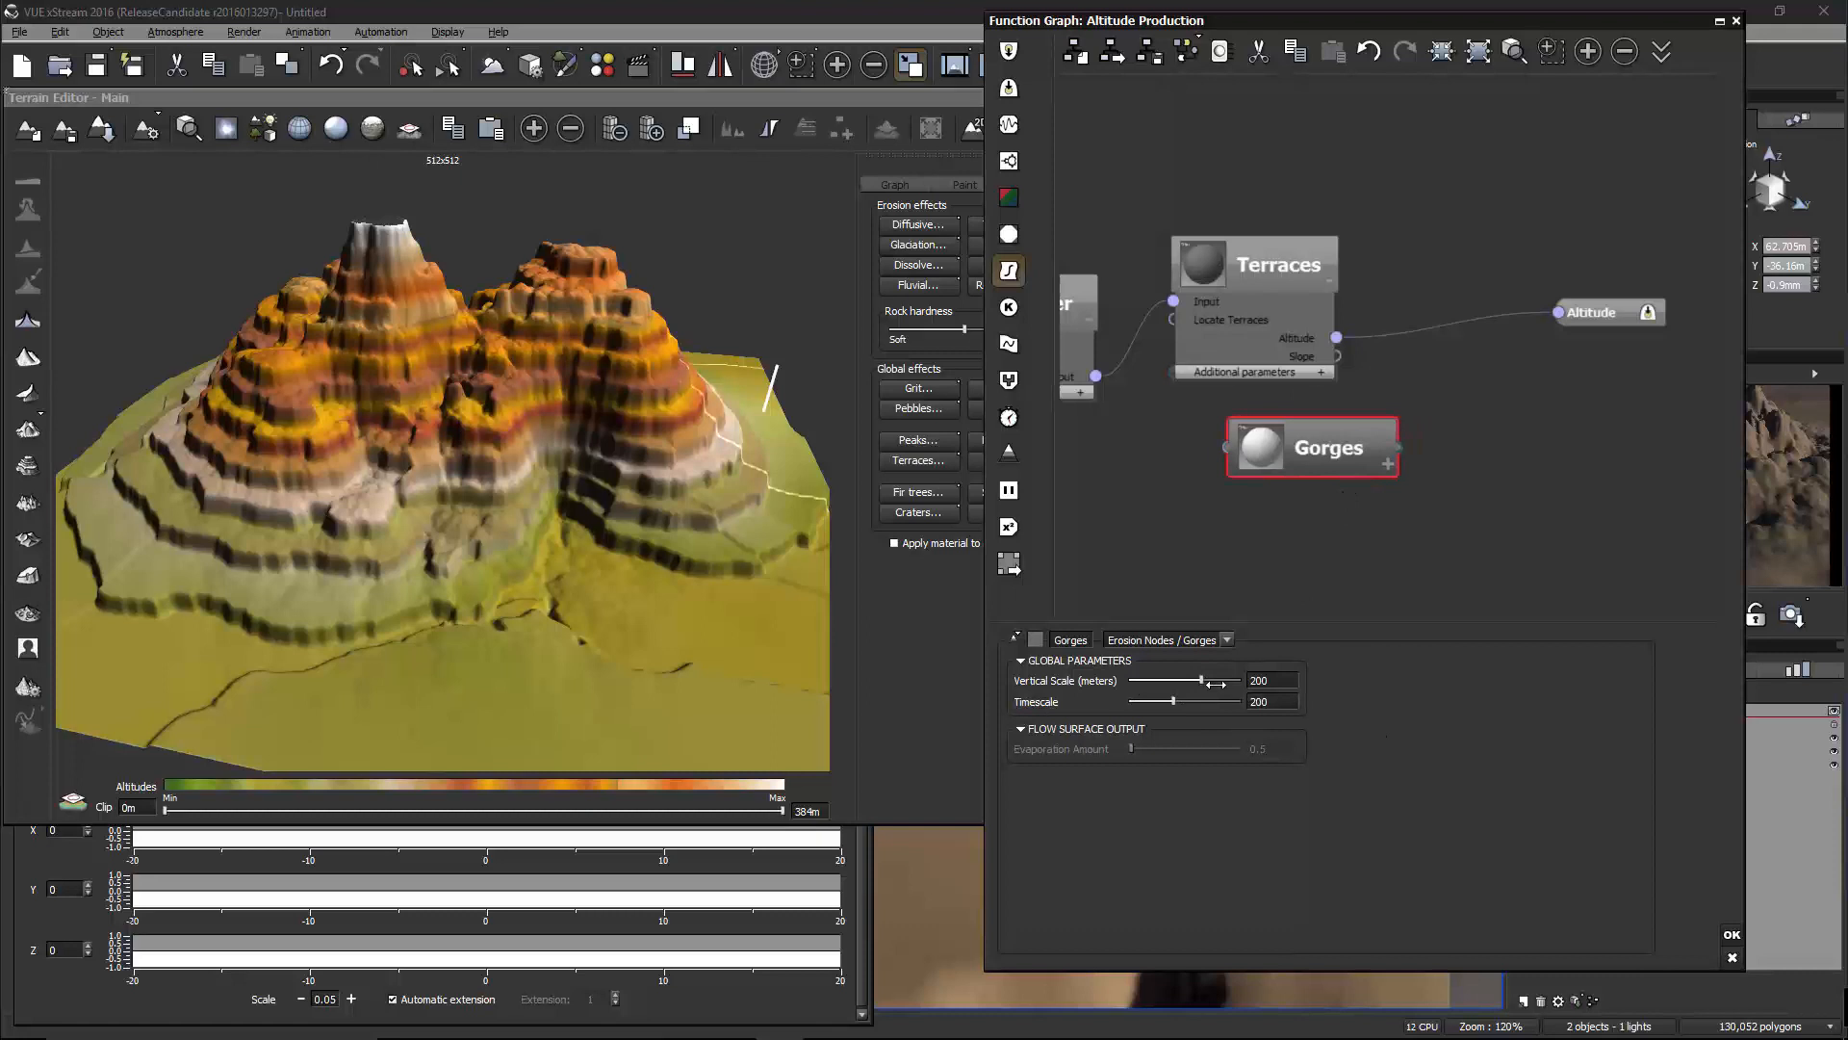
Move the function graph window aside to check the terrain's object size, and move it back
drag(1495, 22, 1344, 26)
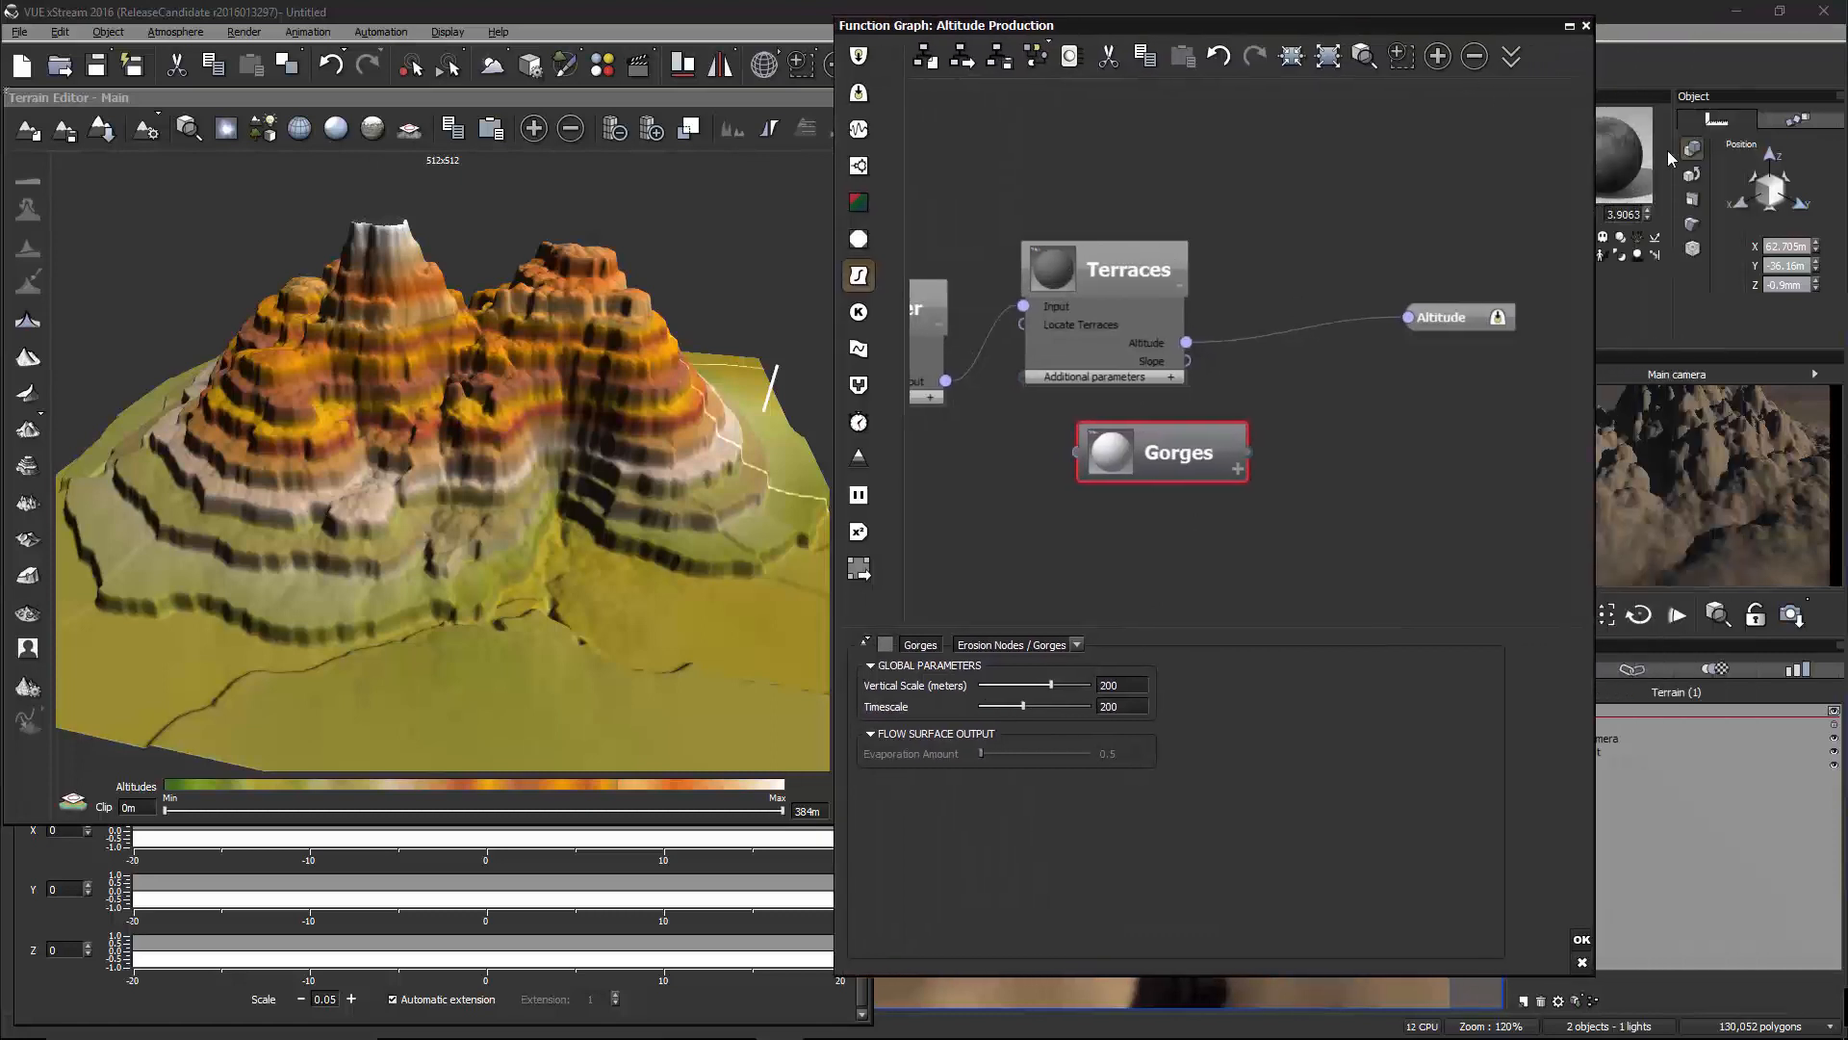
click(1696, 204)
click(1694, 202)
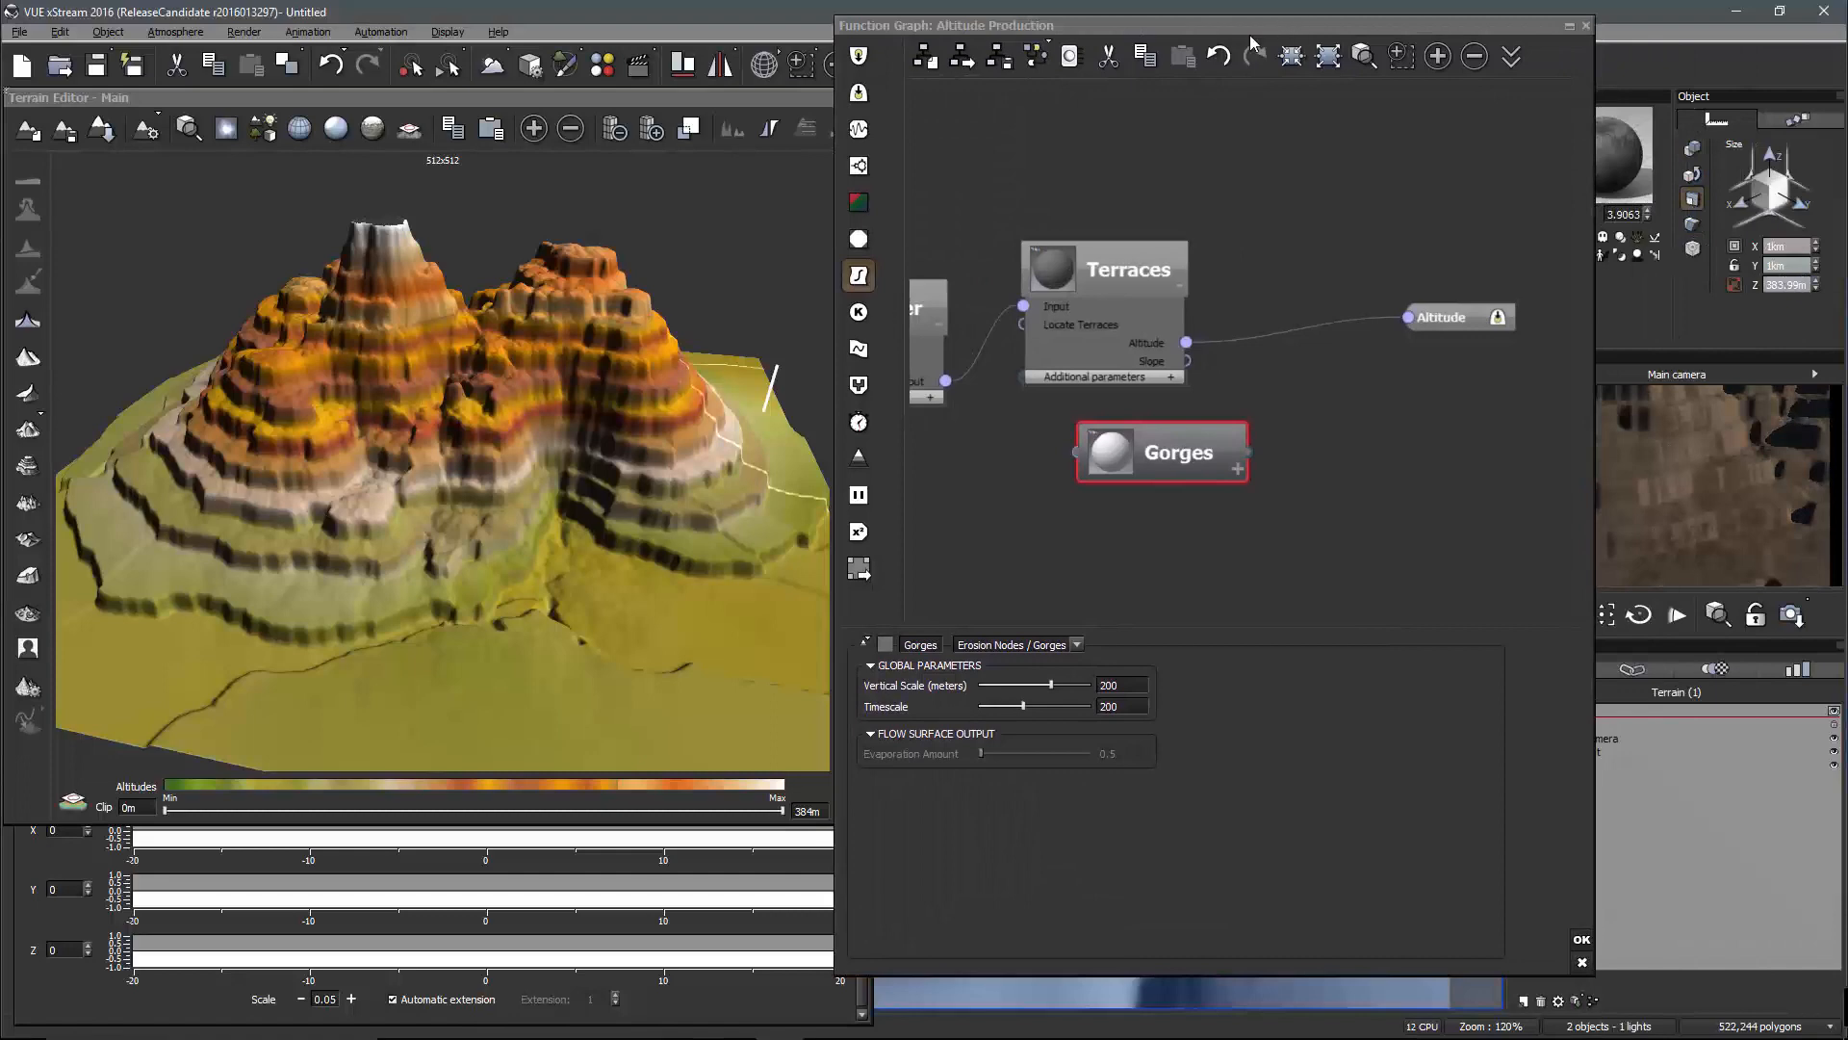
drag(1250, 35, 1365, 35)
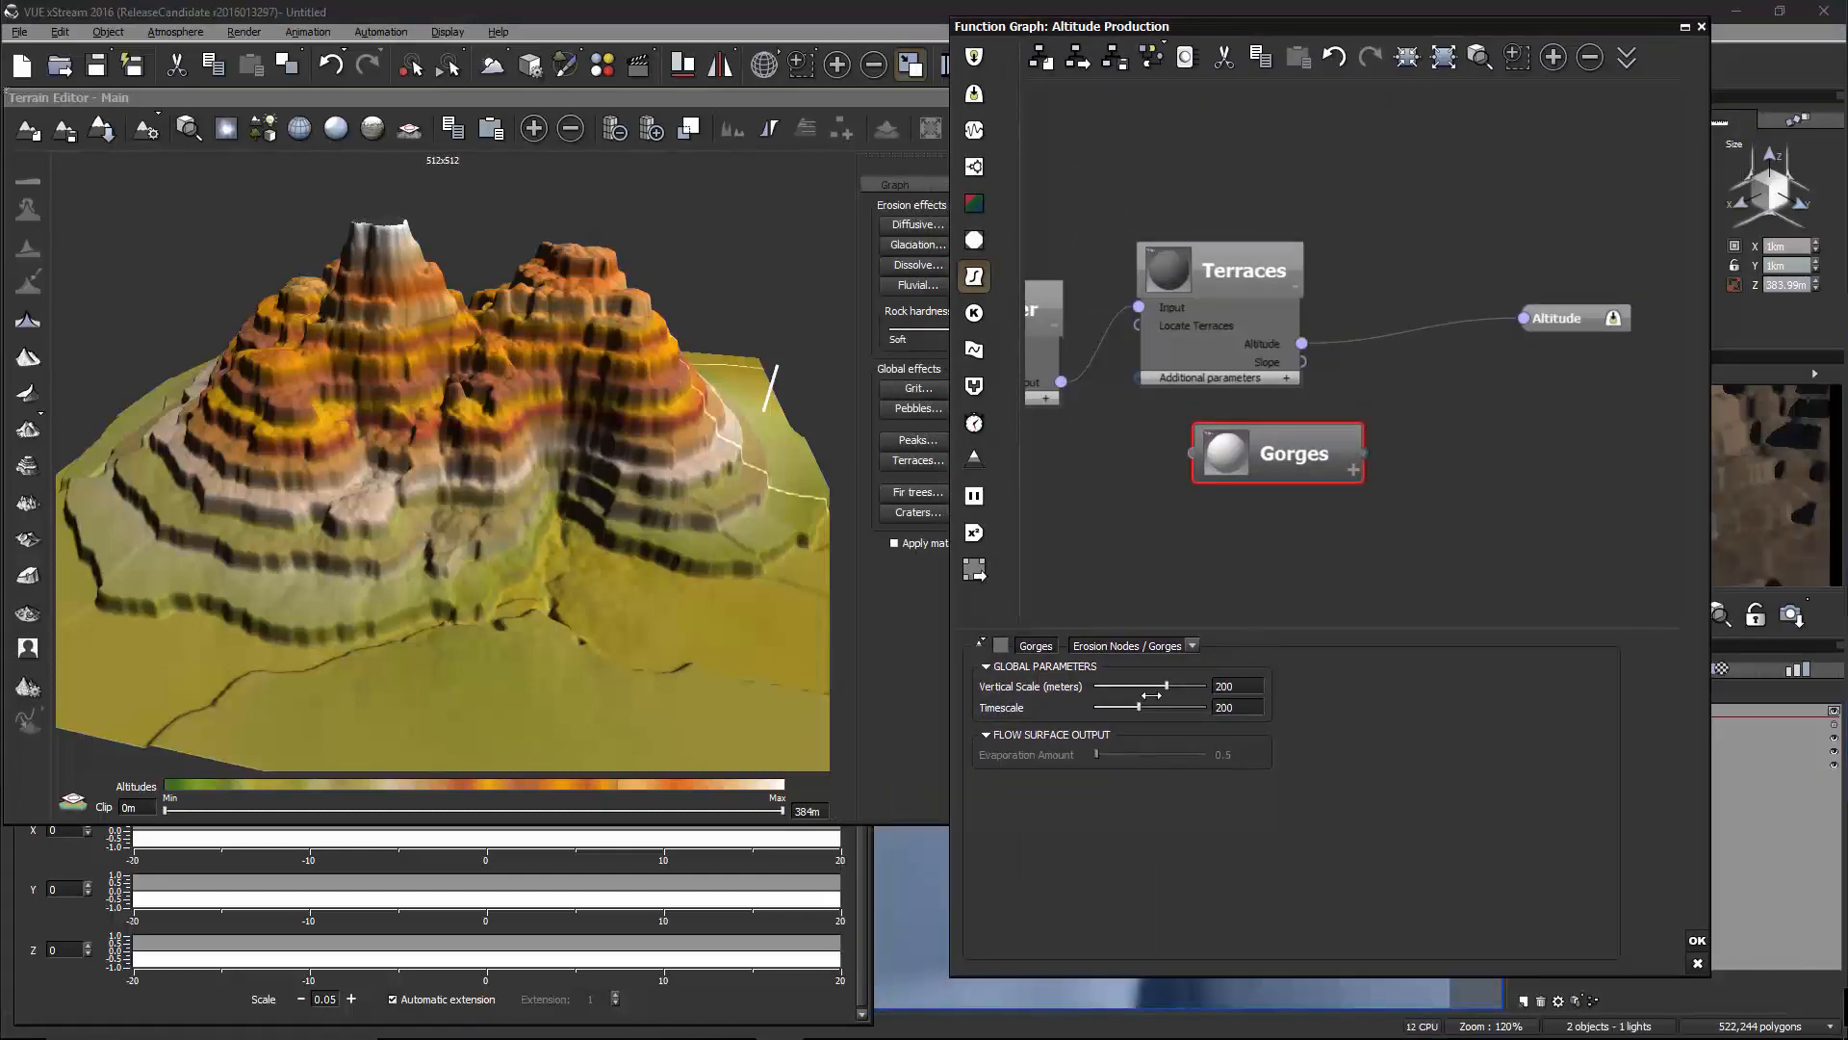
Set the Gorges node's Vertical Scale to 392.766 meters and move the node nearer to the Altitude output
drag(1159, 690, 1174, 691)
drag(1296, 454, 1364, 430)
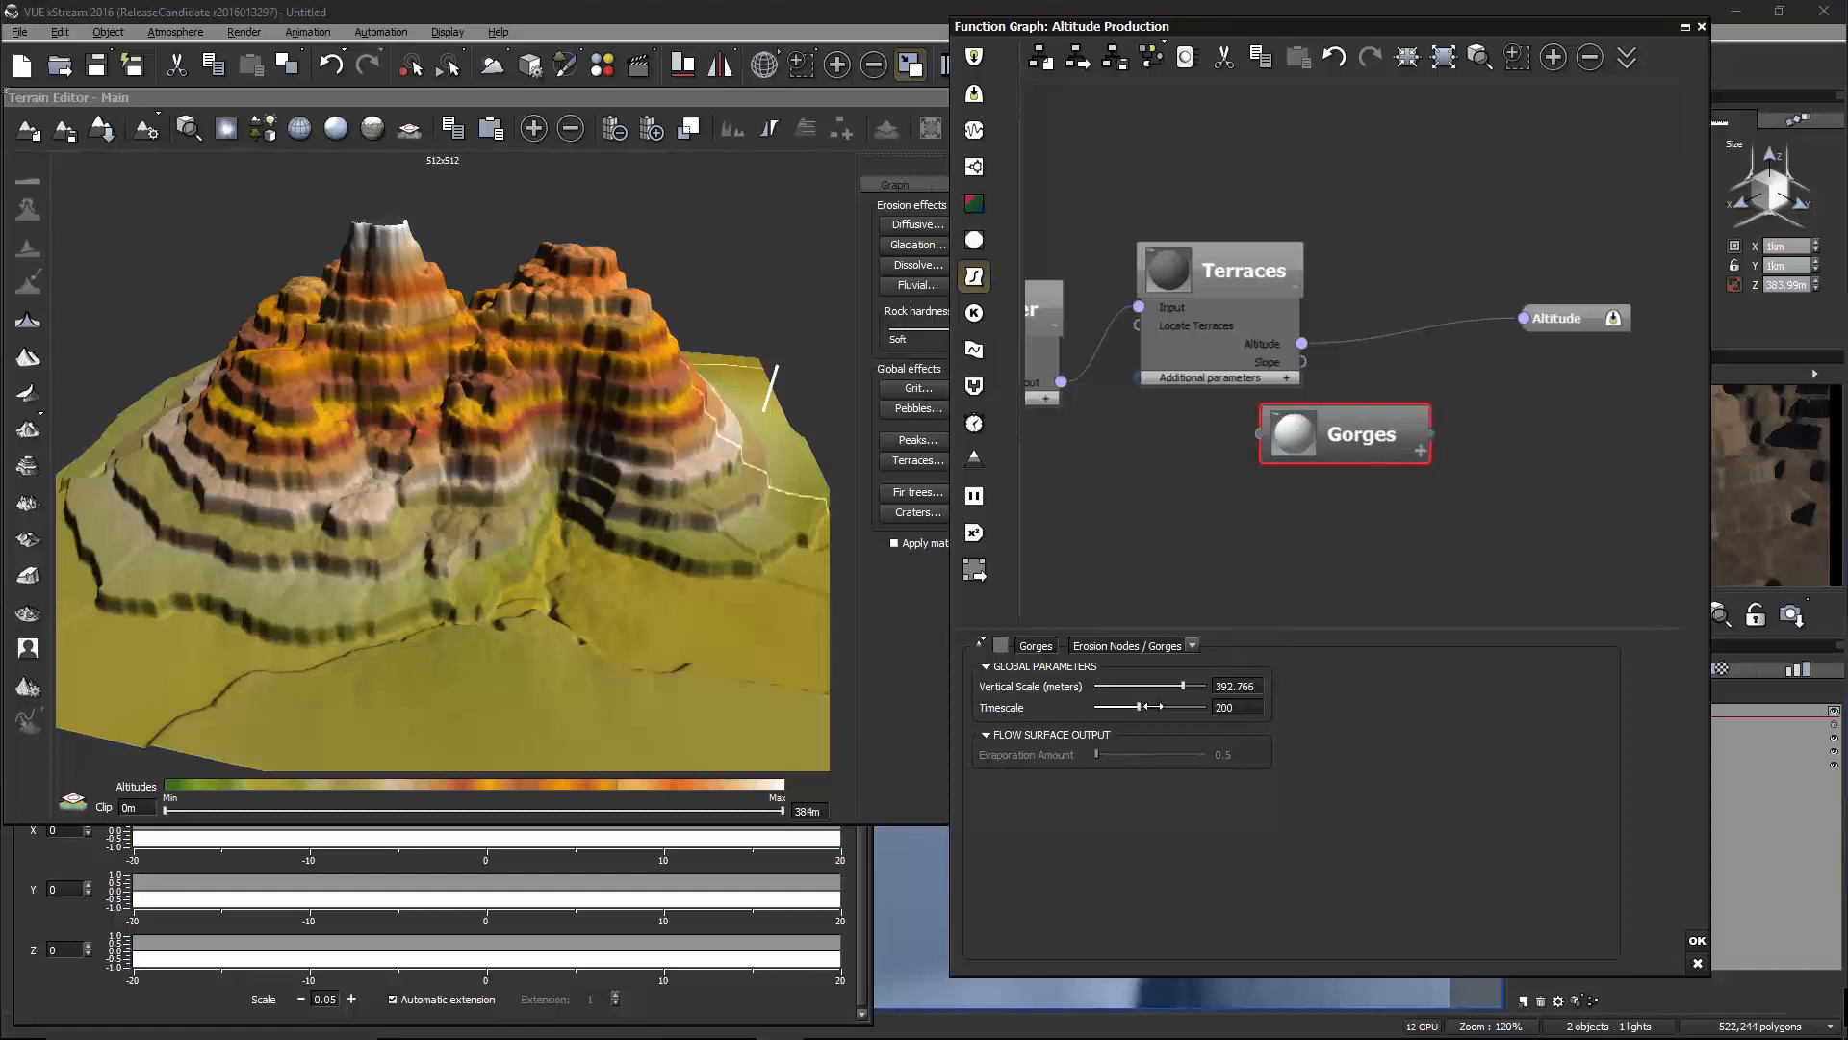
drag(1329, 431, 1404, 427)
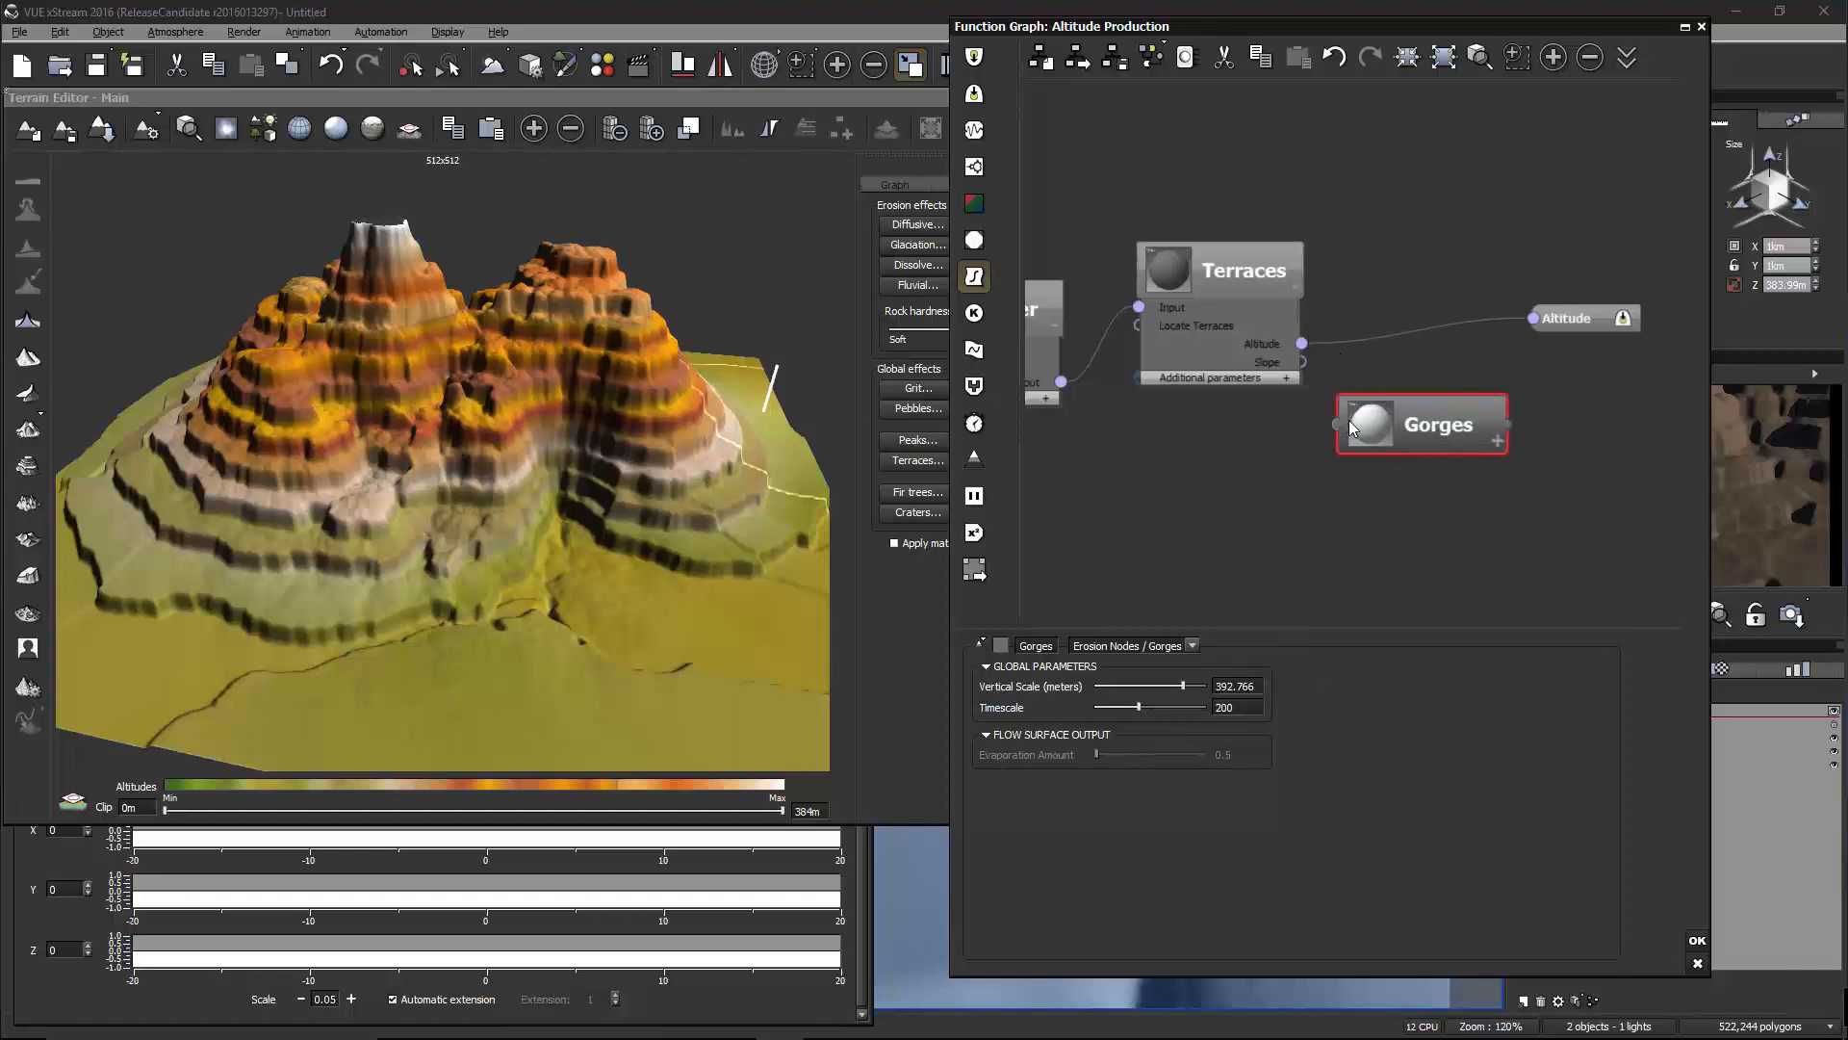
Connect the Terraces Altitude output to Gorges and Gorges to the Altitude output, and inspect the eroded mountain
drag(1301, 344, 1337, 424)
drag(1533, 317, 1491, 433)
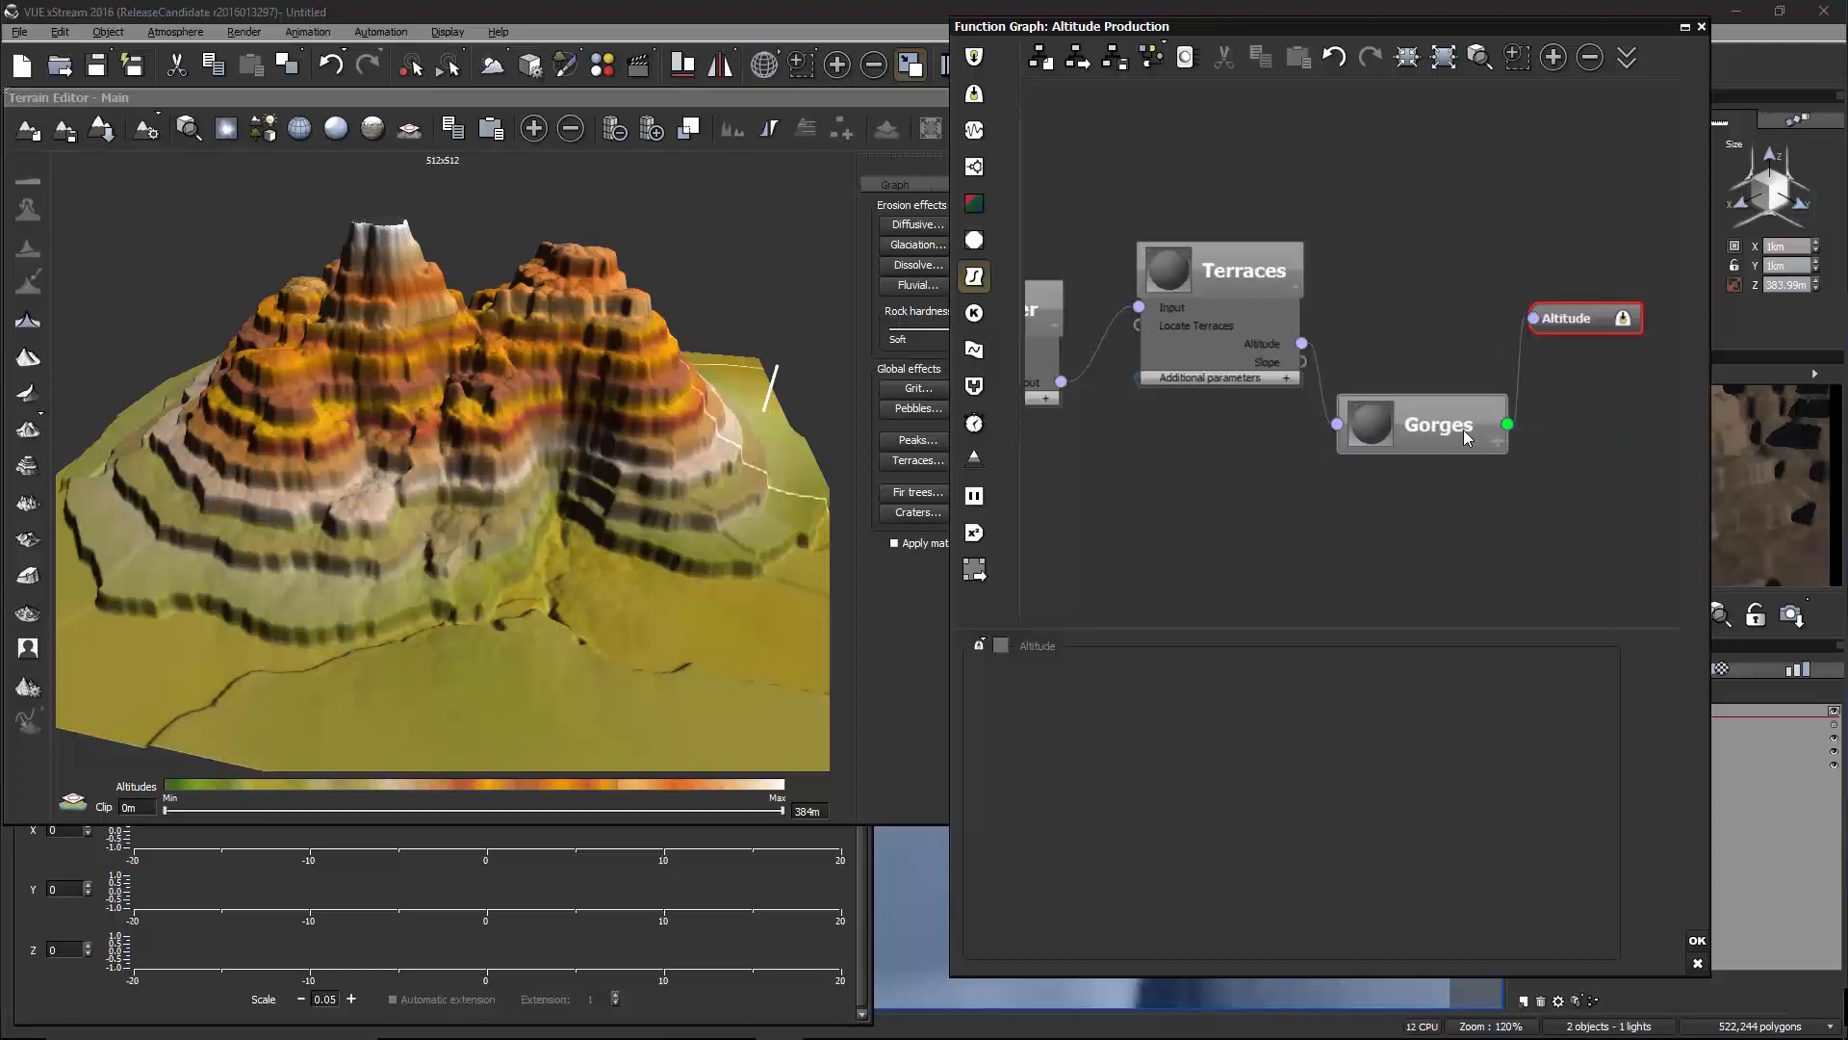
drag(1457, 441, 1476, 412)
right_drag(448, 431, 481, 449)
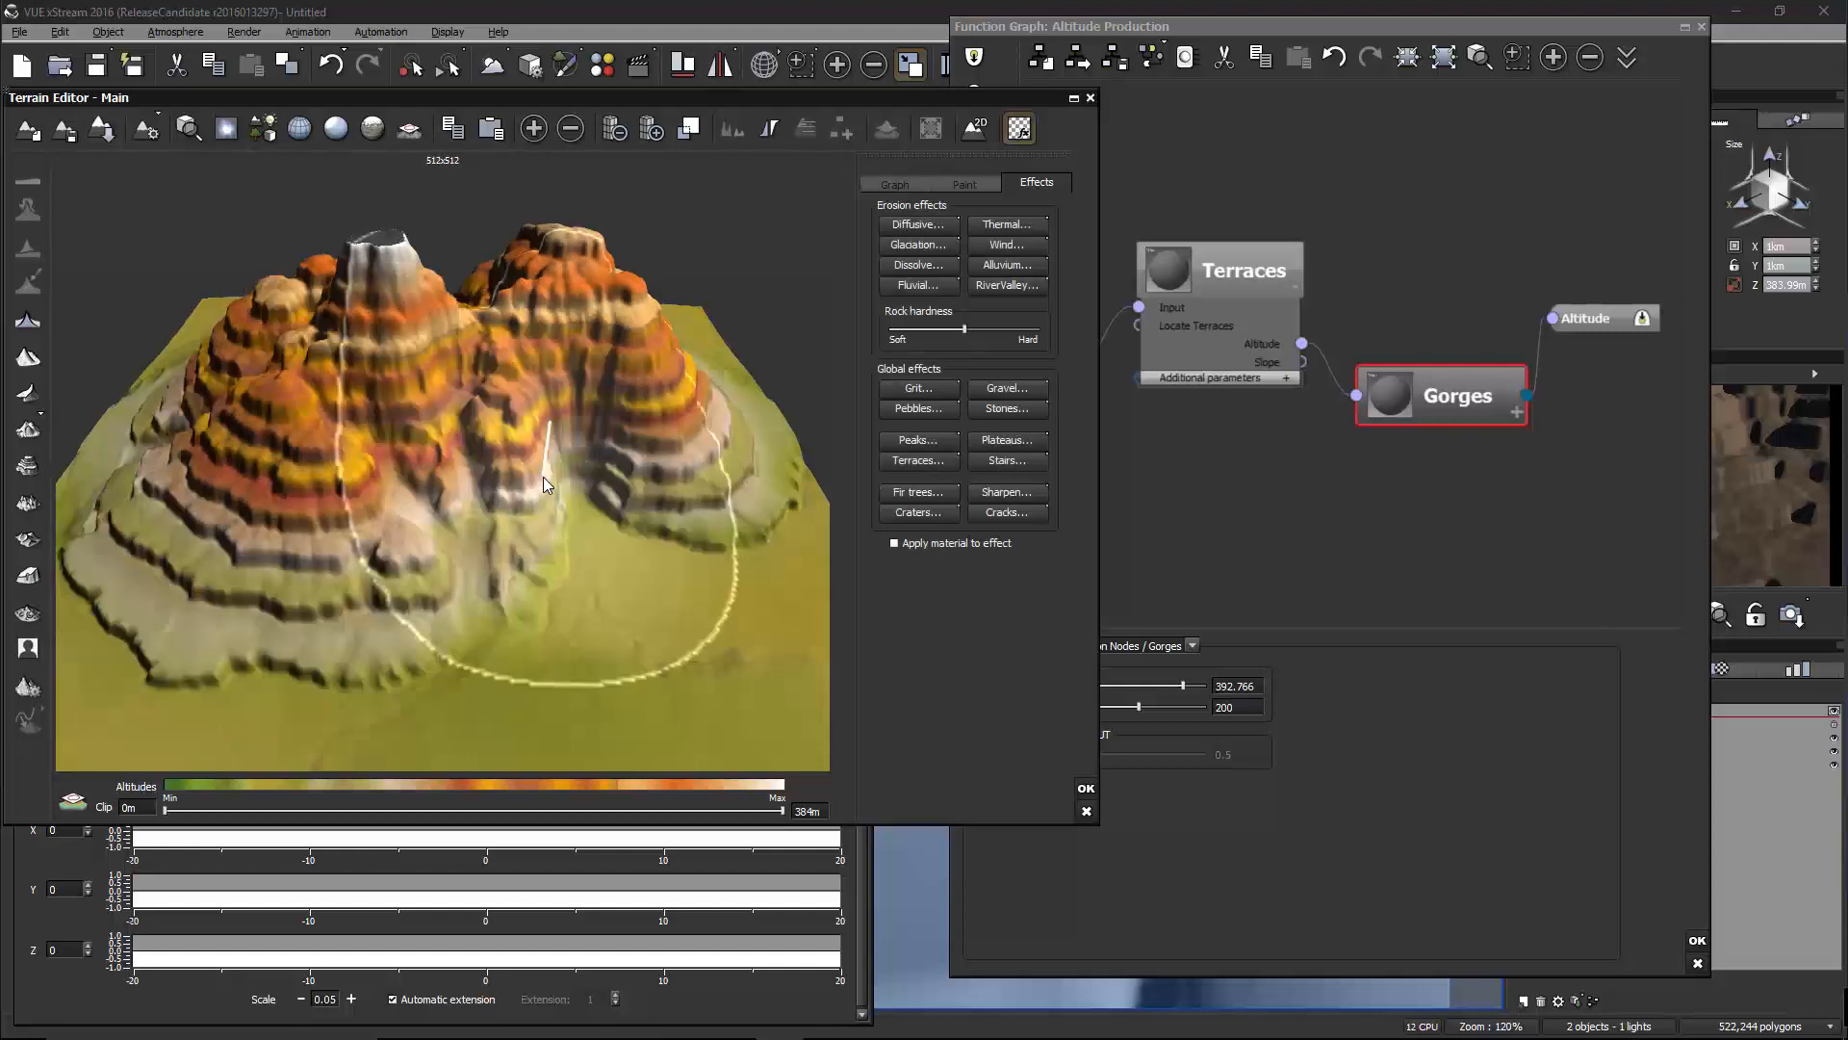
mouse_move(543, 477)
mouse_down()
mouse_move(475, 343)
mouse_move(672, 334)
mouse_move(674, 443)
mouse_move(349, 437)
mouse_move(540, 402)
mouse_move(591, 495)
mouse_move(500, 445)
mouse_move(555, 455)
mouse_up()
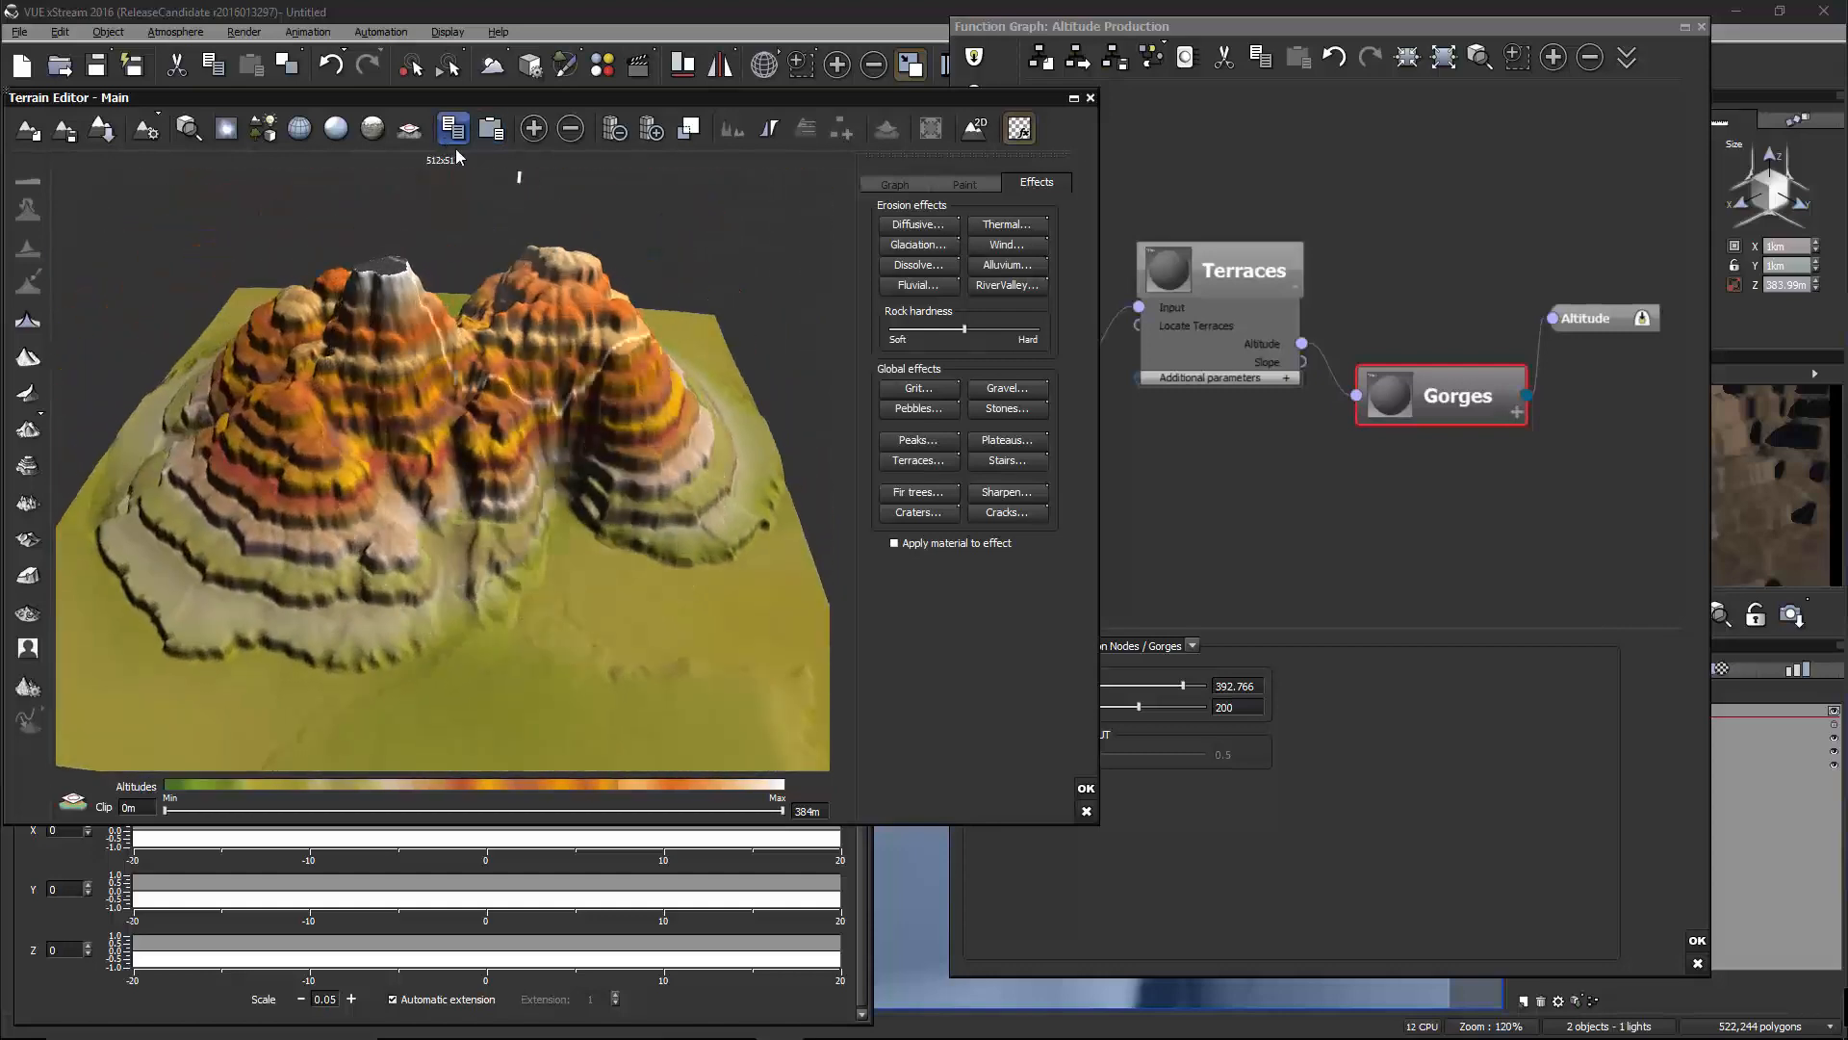
drag(708, 385, 443, 471)
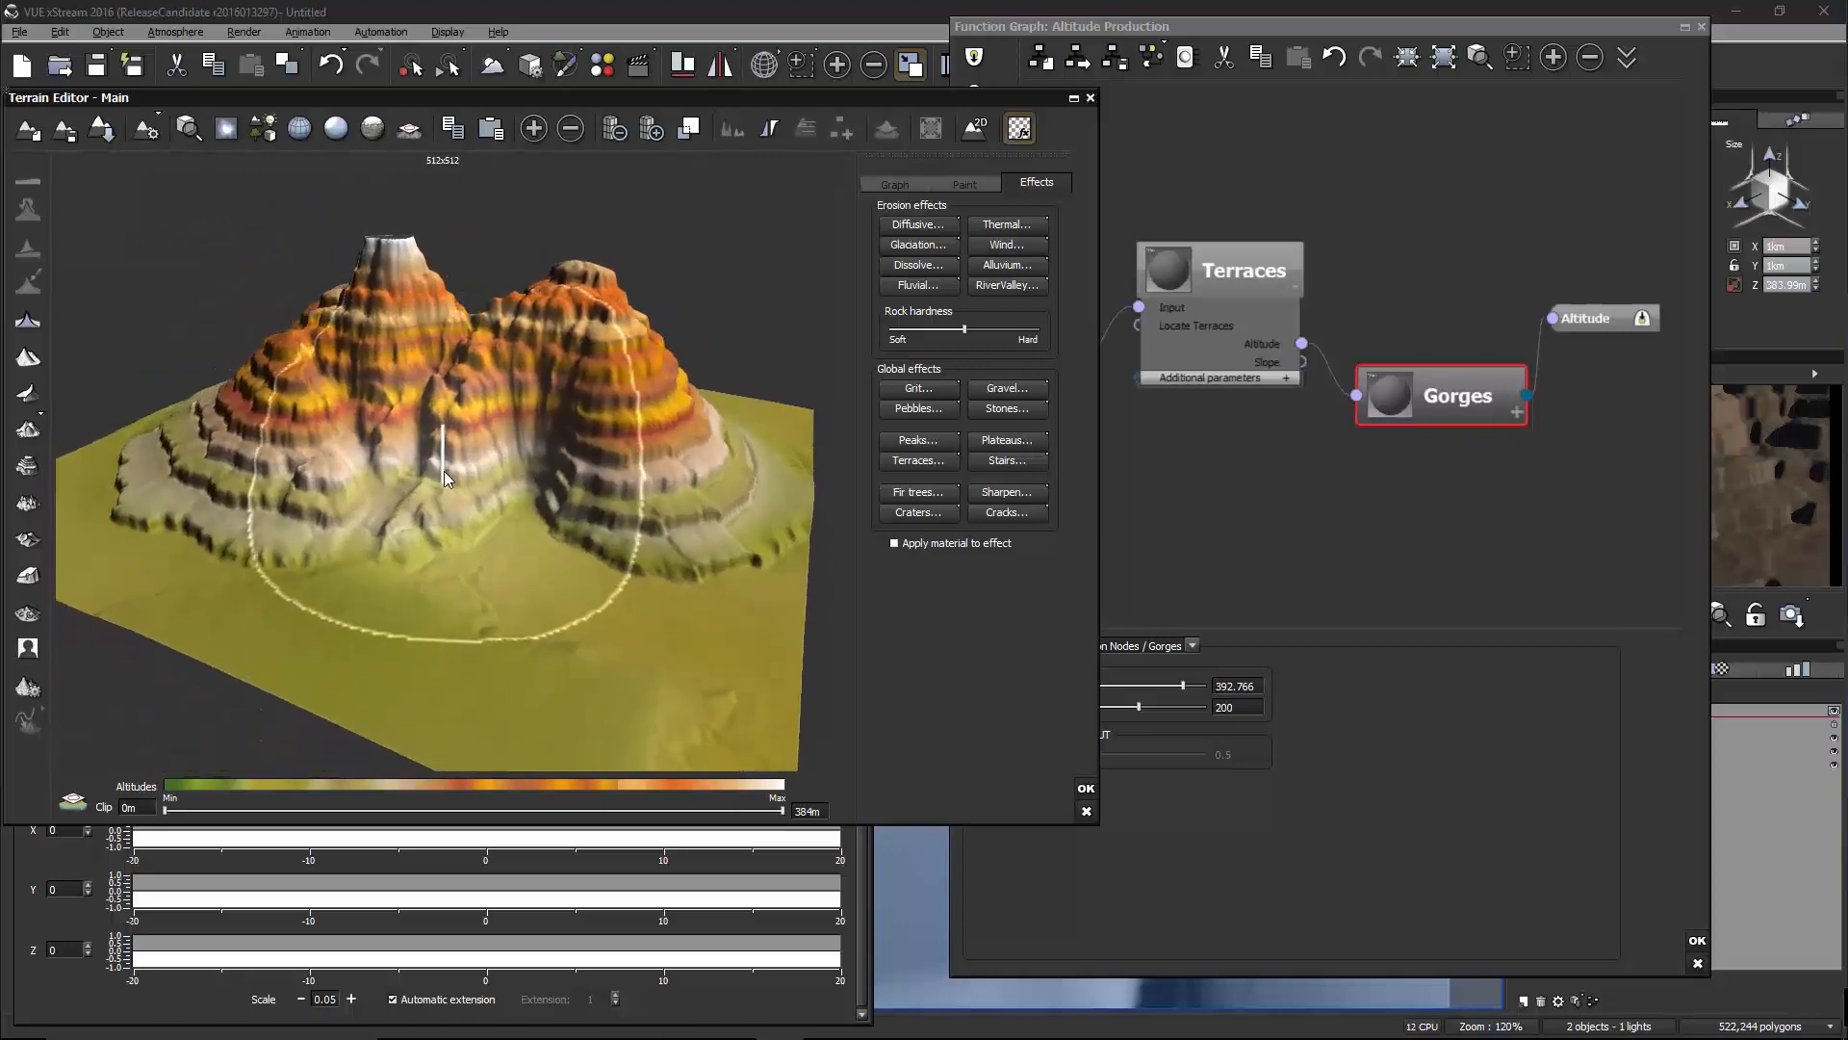
Line up the Gorges node between the Terraces node and the Altitude output
click(1413, 492)
middle_drag(1483, 471, 1353, 460)
scroll(1353, 458, down, 1)
drag(1352, 385, 1362, 345)
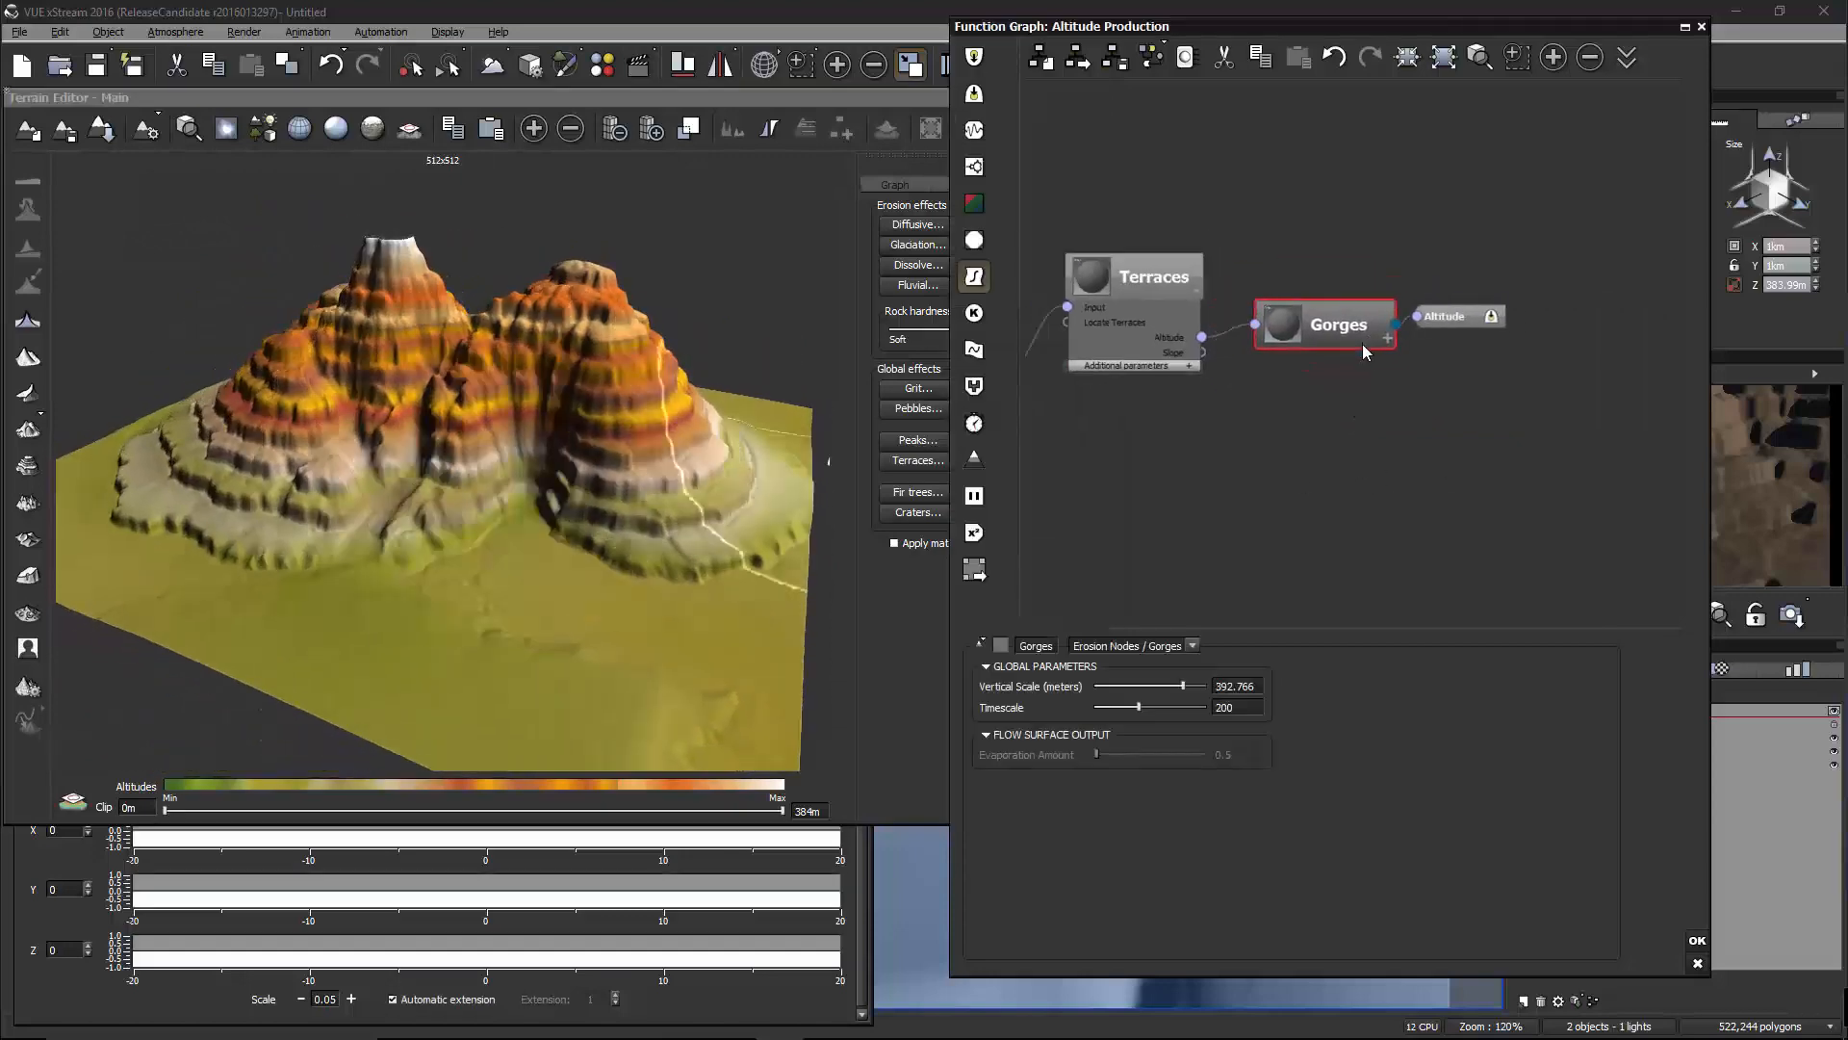
Add an Erosion (Custom) heightfield node below Gorges and look through its erosion presets without choosing one
right_click(1244, 419)
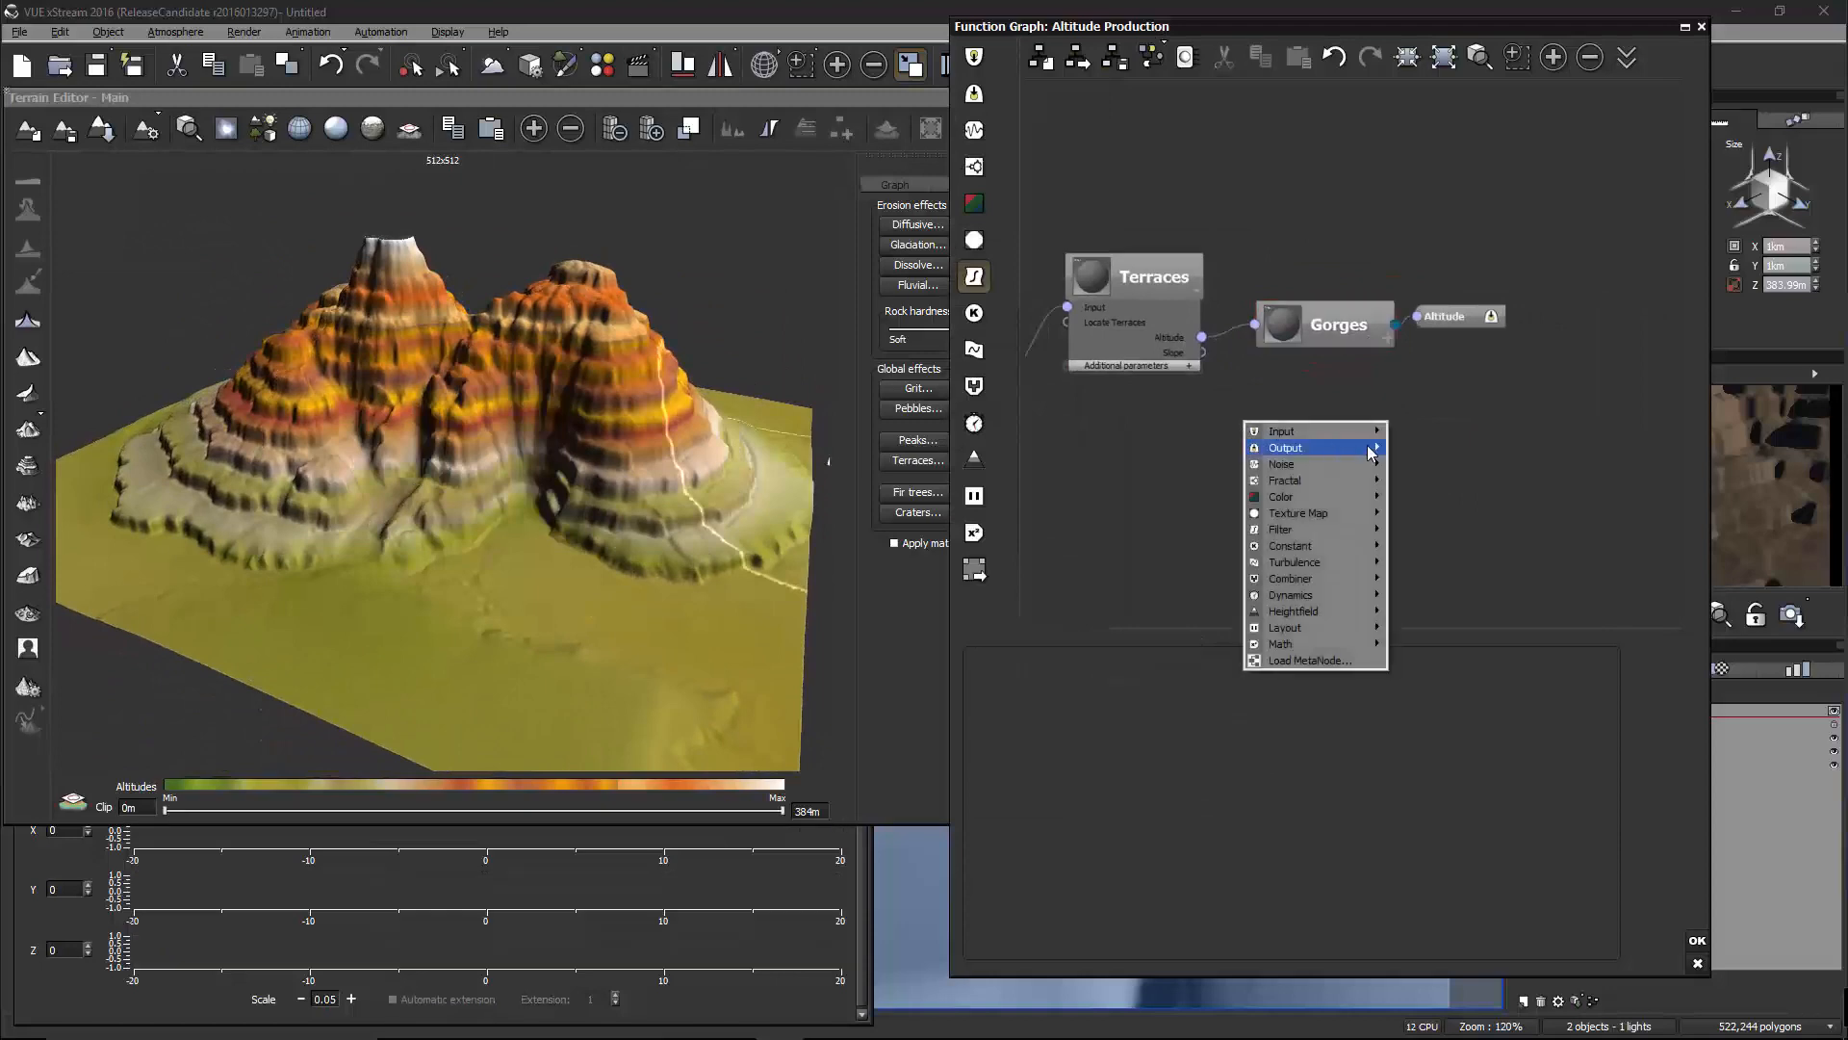
mouse_move(1338, 611)
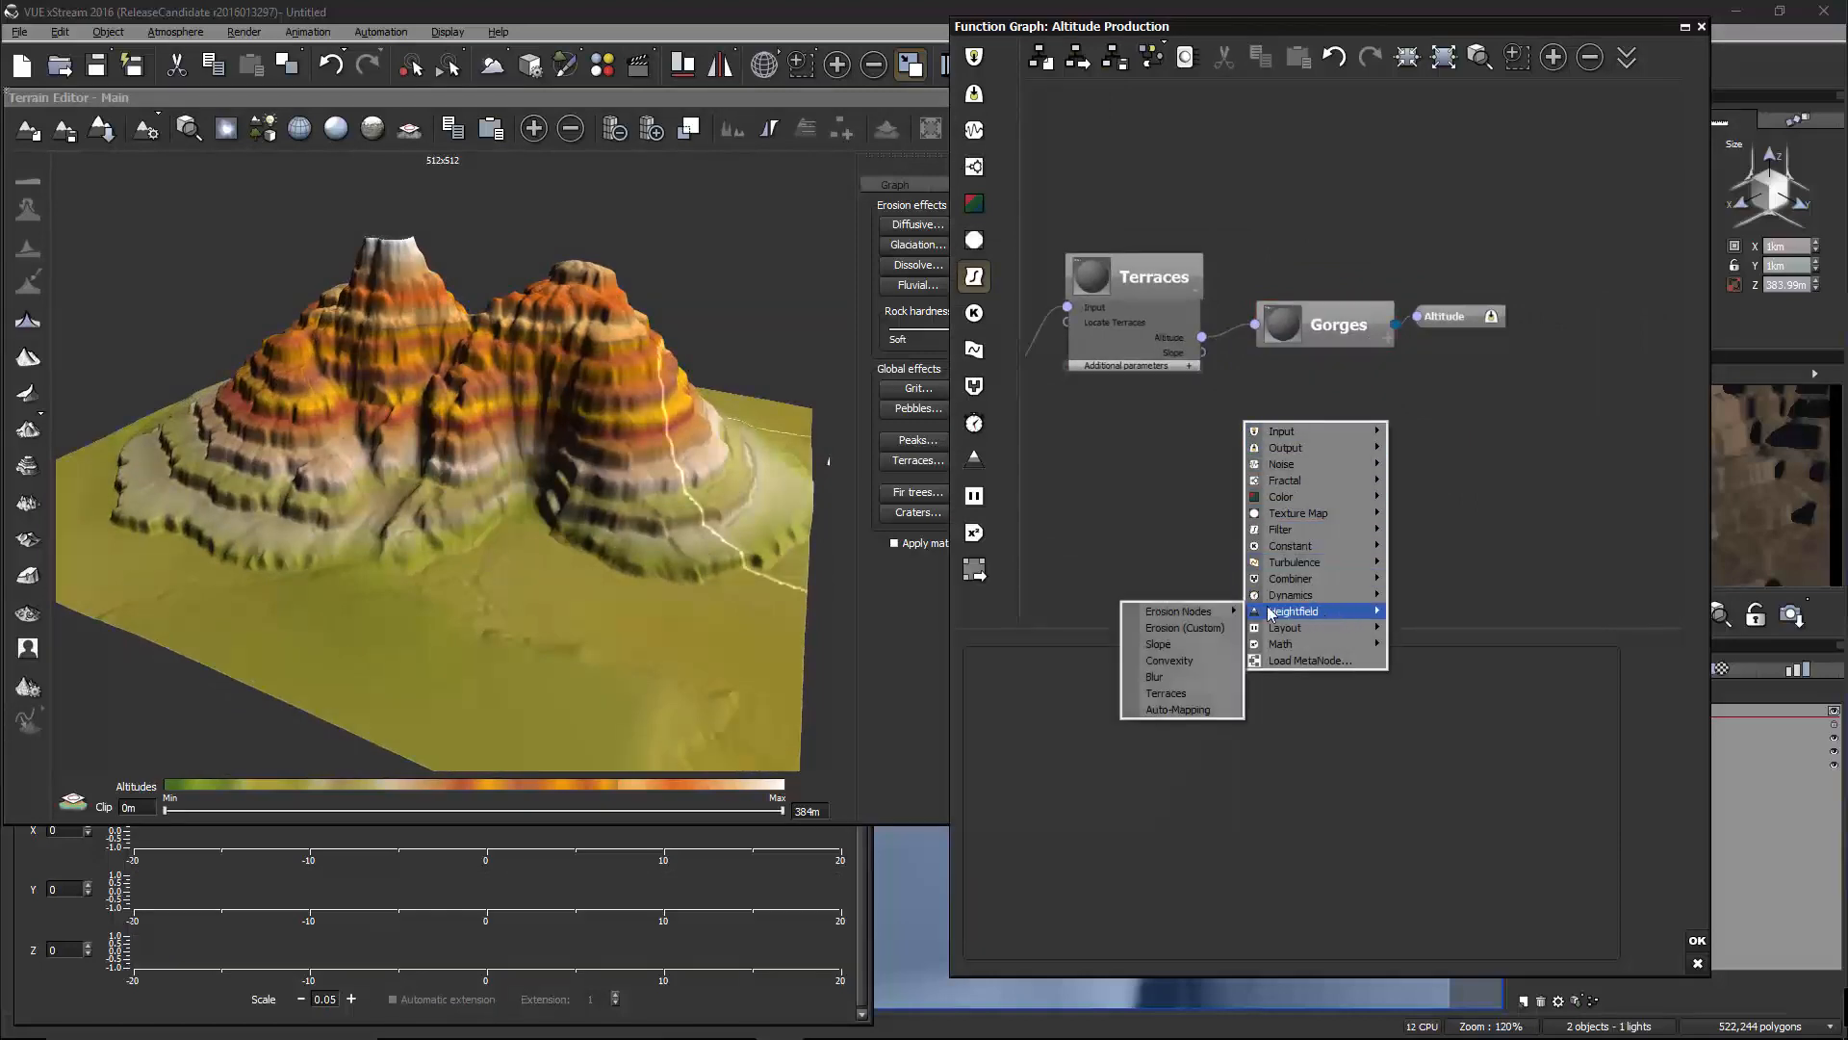
click(1184, 628)
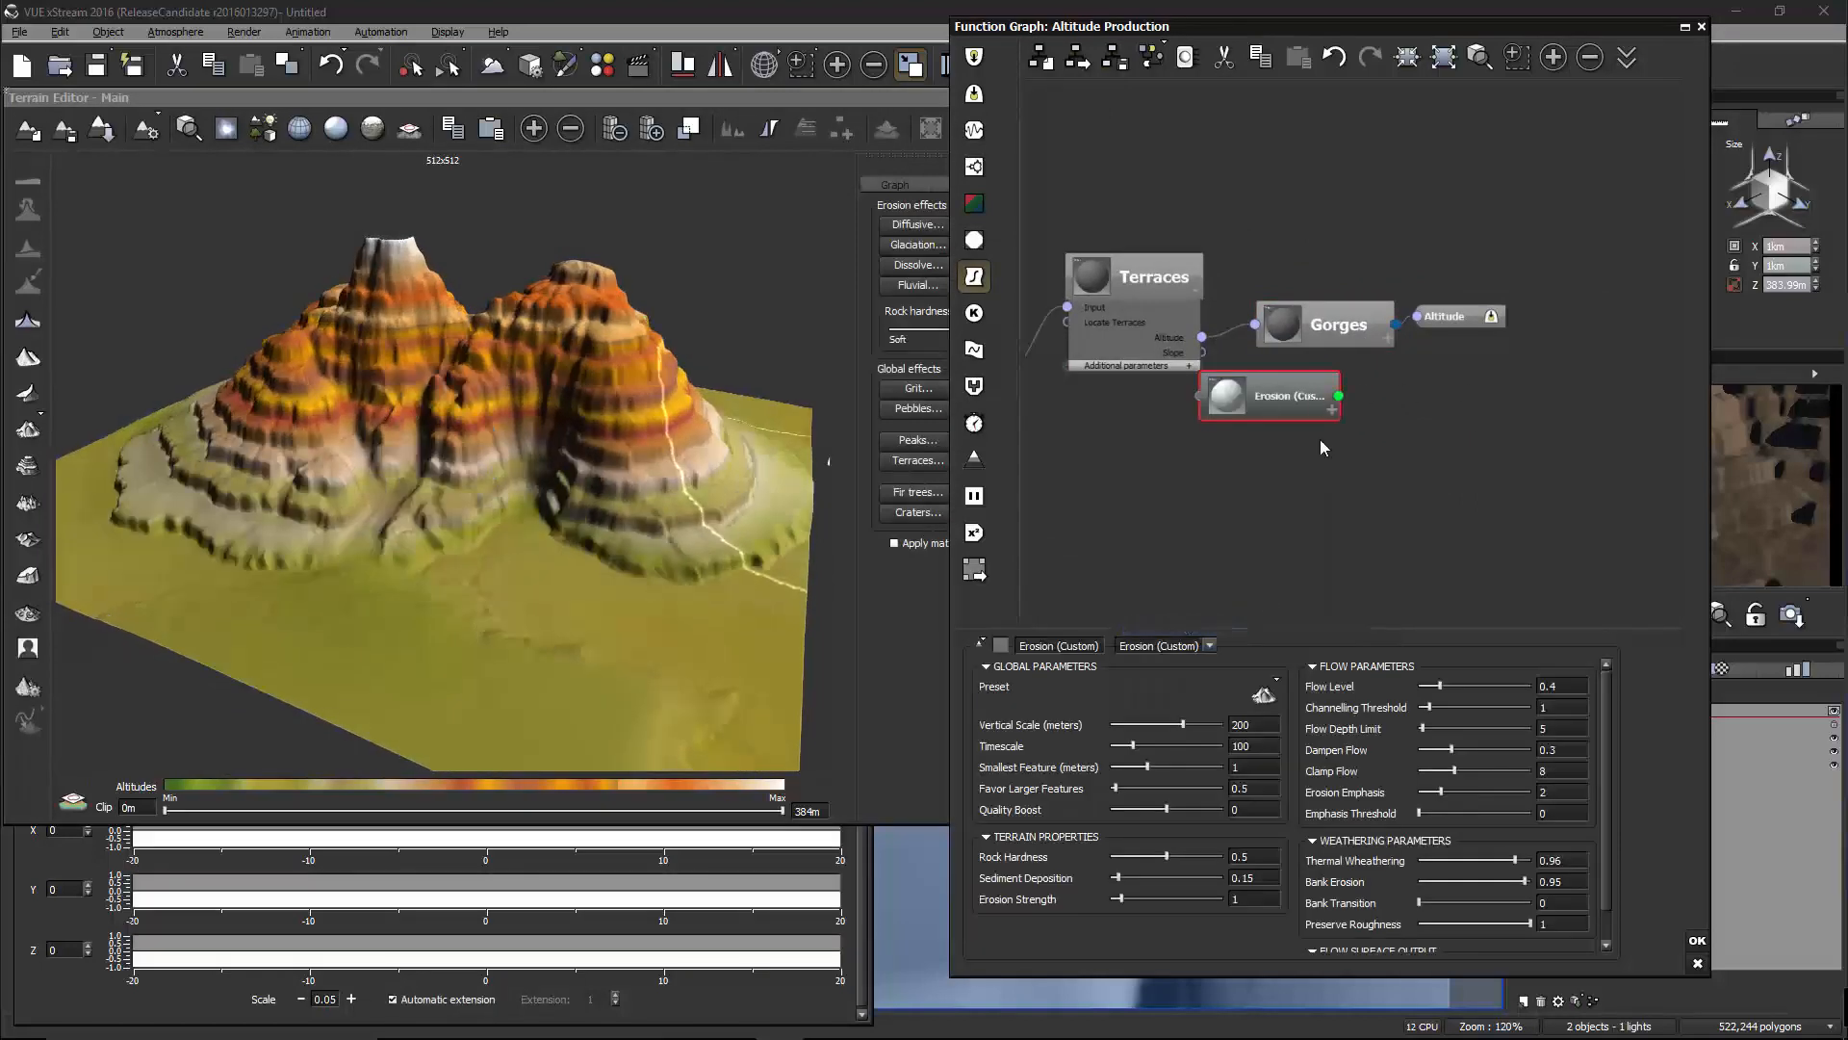
drag(1251, 394, 1315, 405)
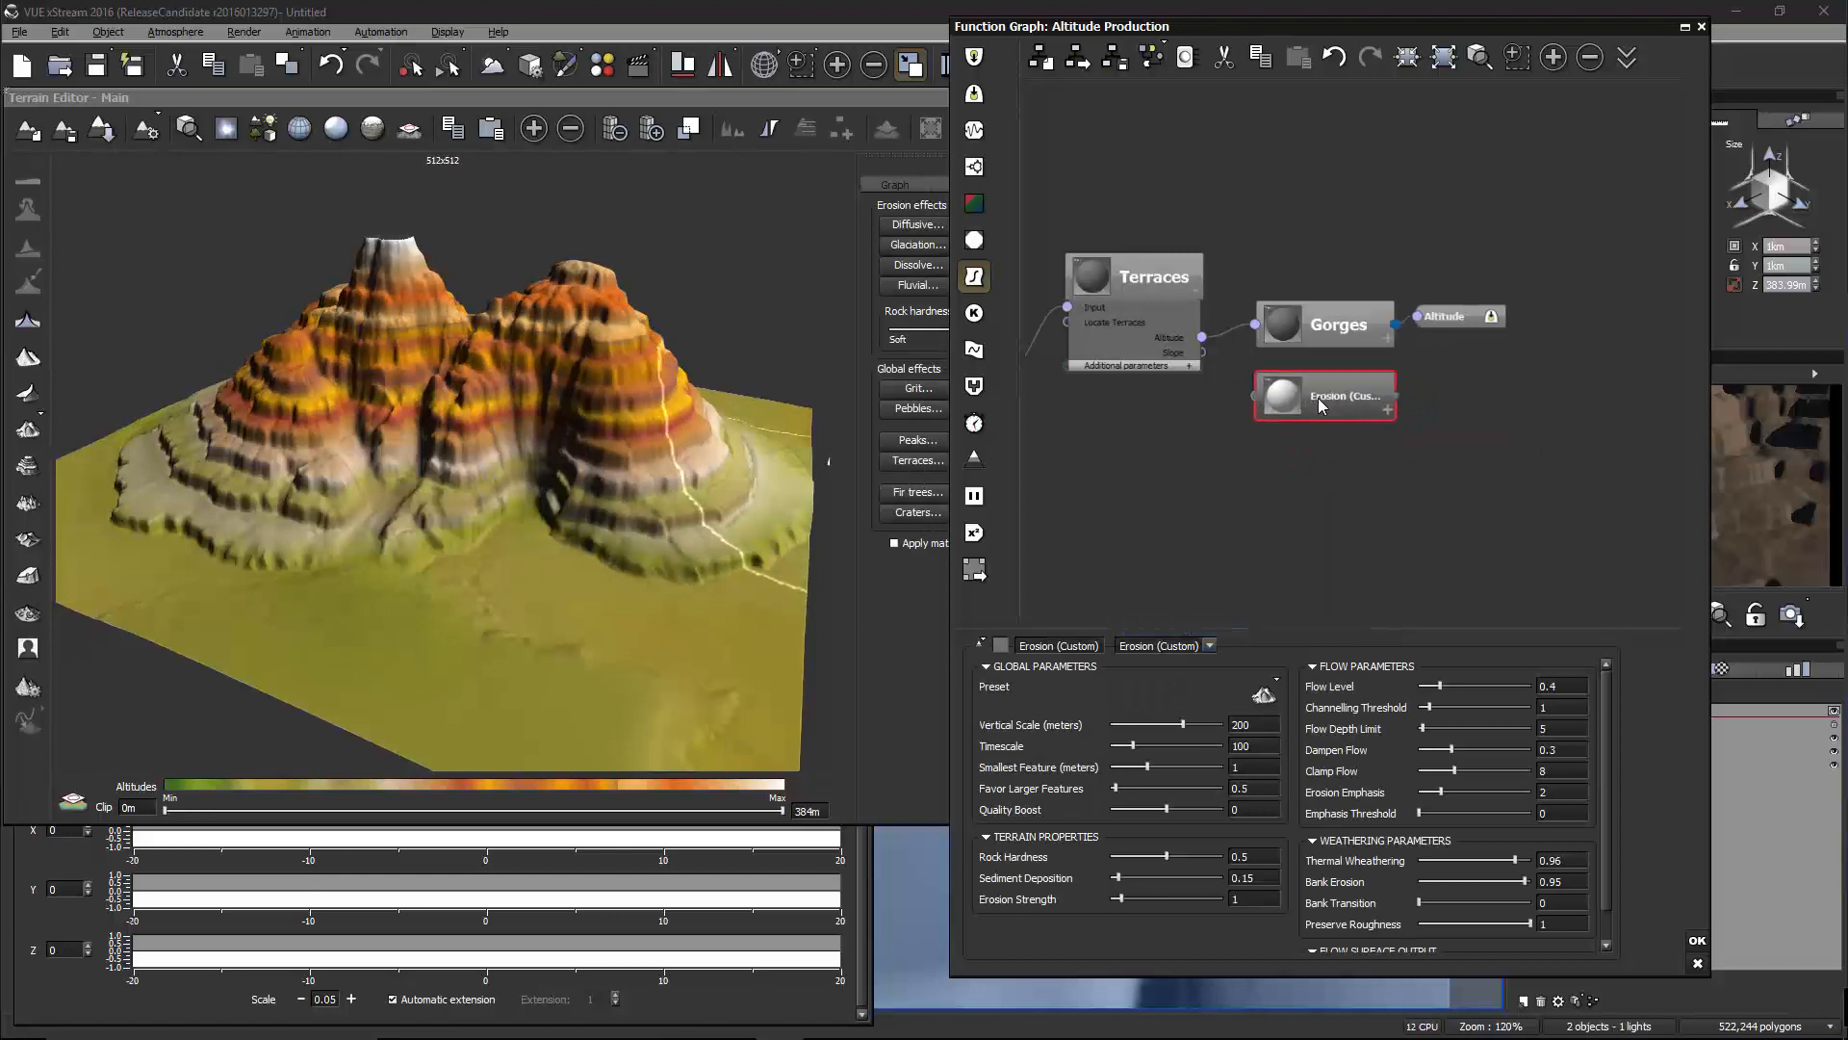
click(1266, 698)
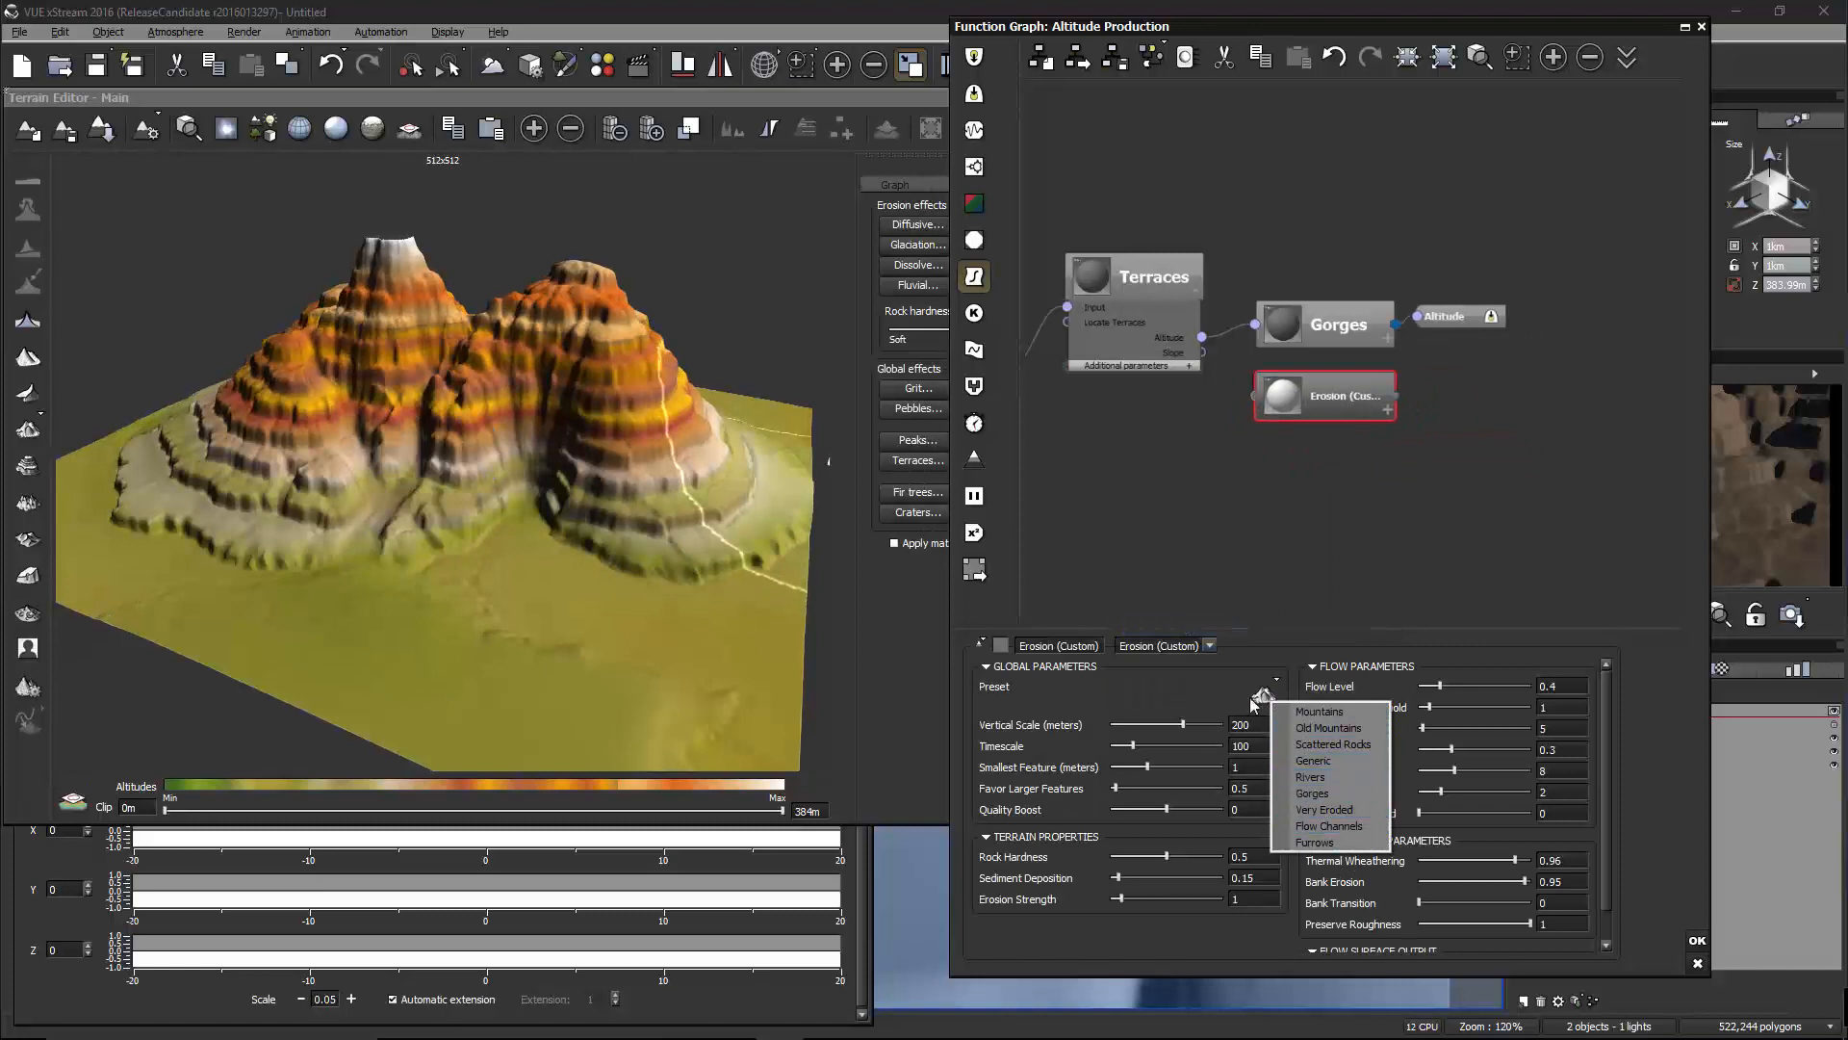
click(1612, 711)
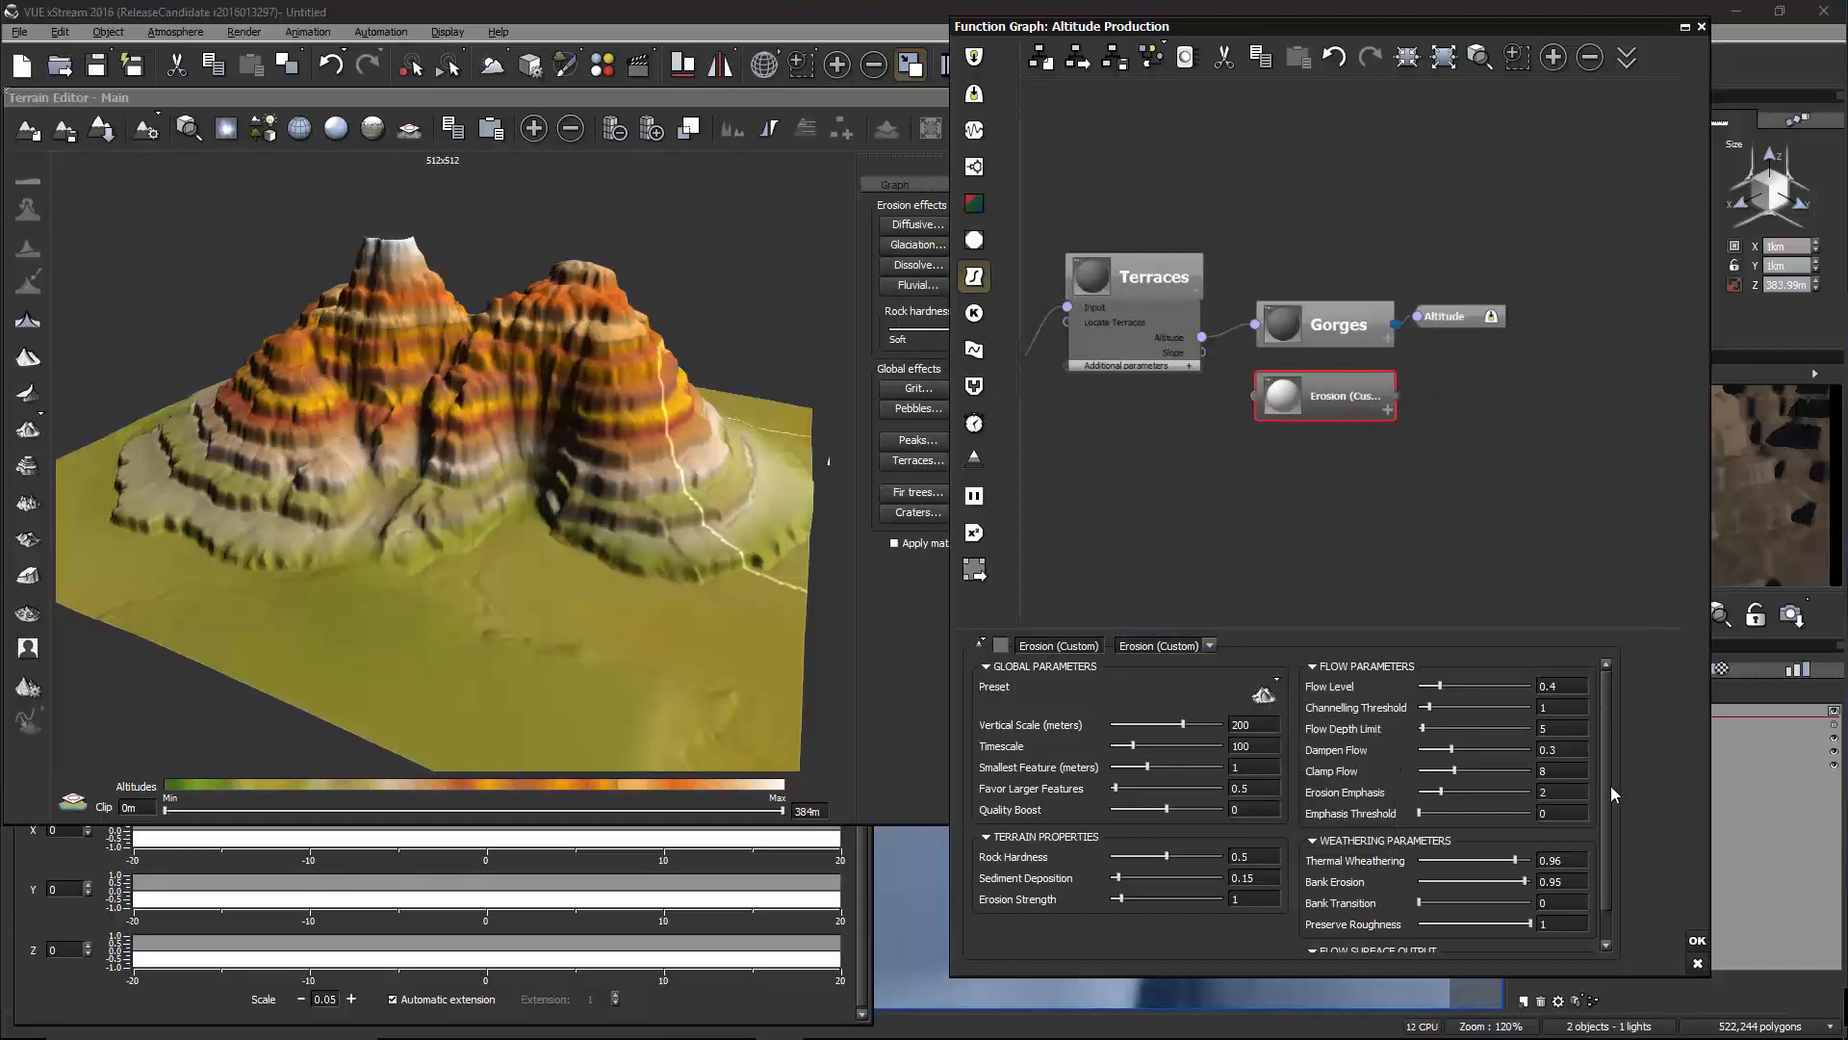
Connect the Terraces Altitude output to the Erosion (Custom) node and feed its Altitude result into the graph's Altitude output
scroll(1609, 785, down, 1)
scroll(1610, 713, up, 1)
drag(1255, 399, 1203, 336)
drag(1417, 315, 1383, 418)
click(1407, 412)
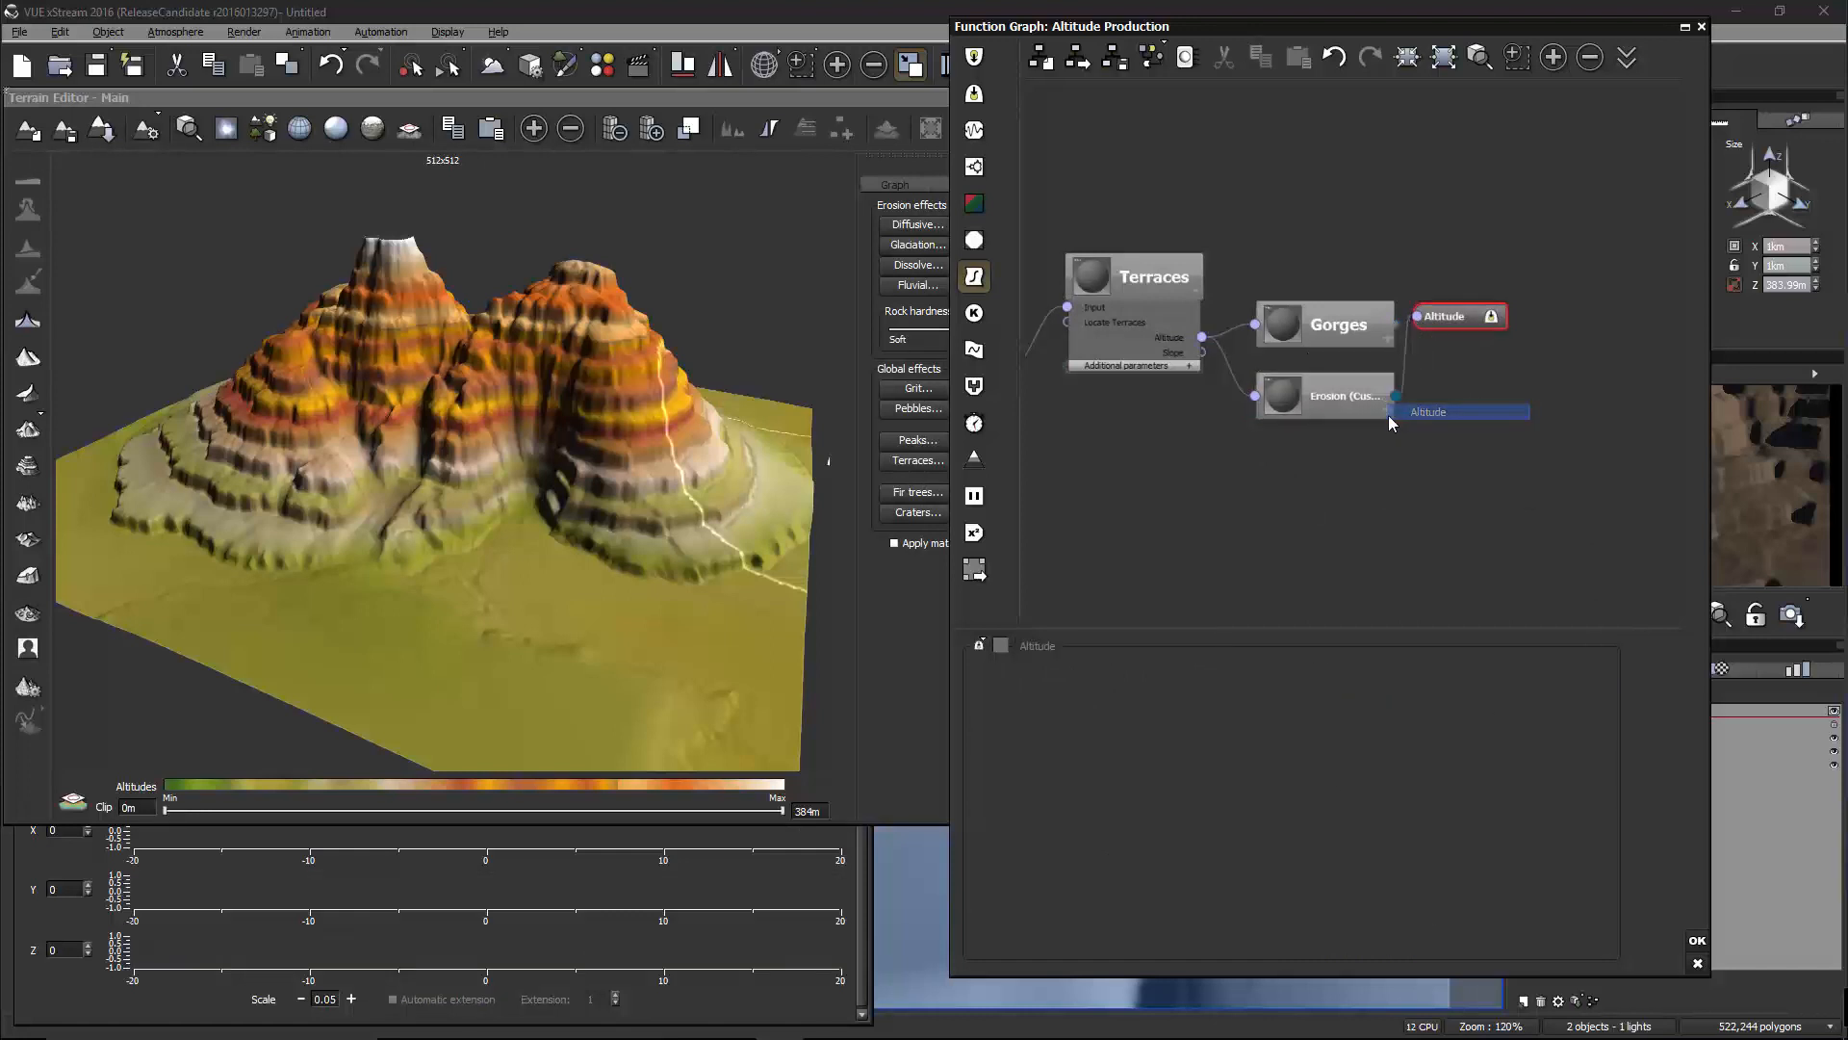
Delete the Gorges node and move the Erosion (Custom) node into line between Terraces and the Altitude output
click(1327, 409)
click(1317, 333)
key(Delete)
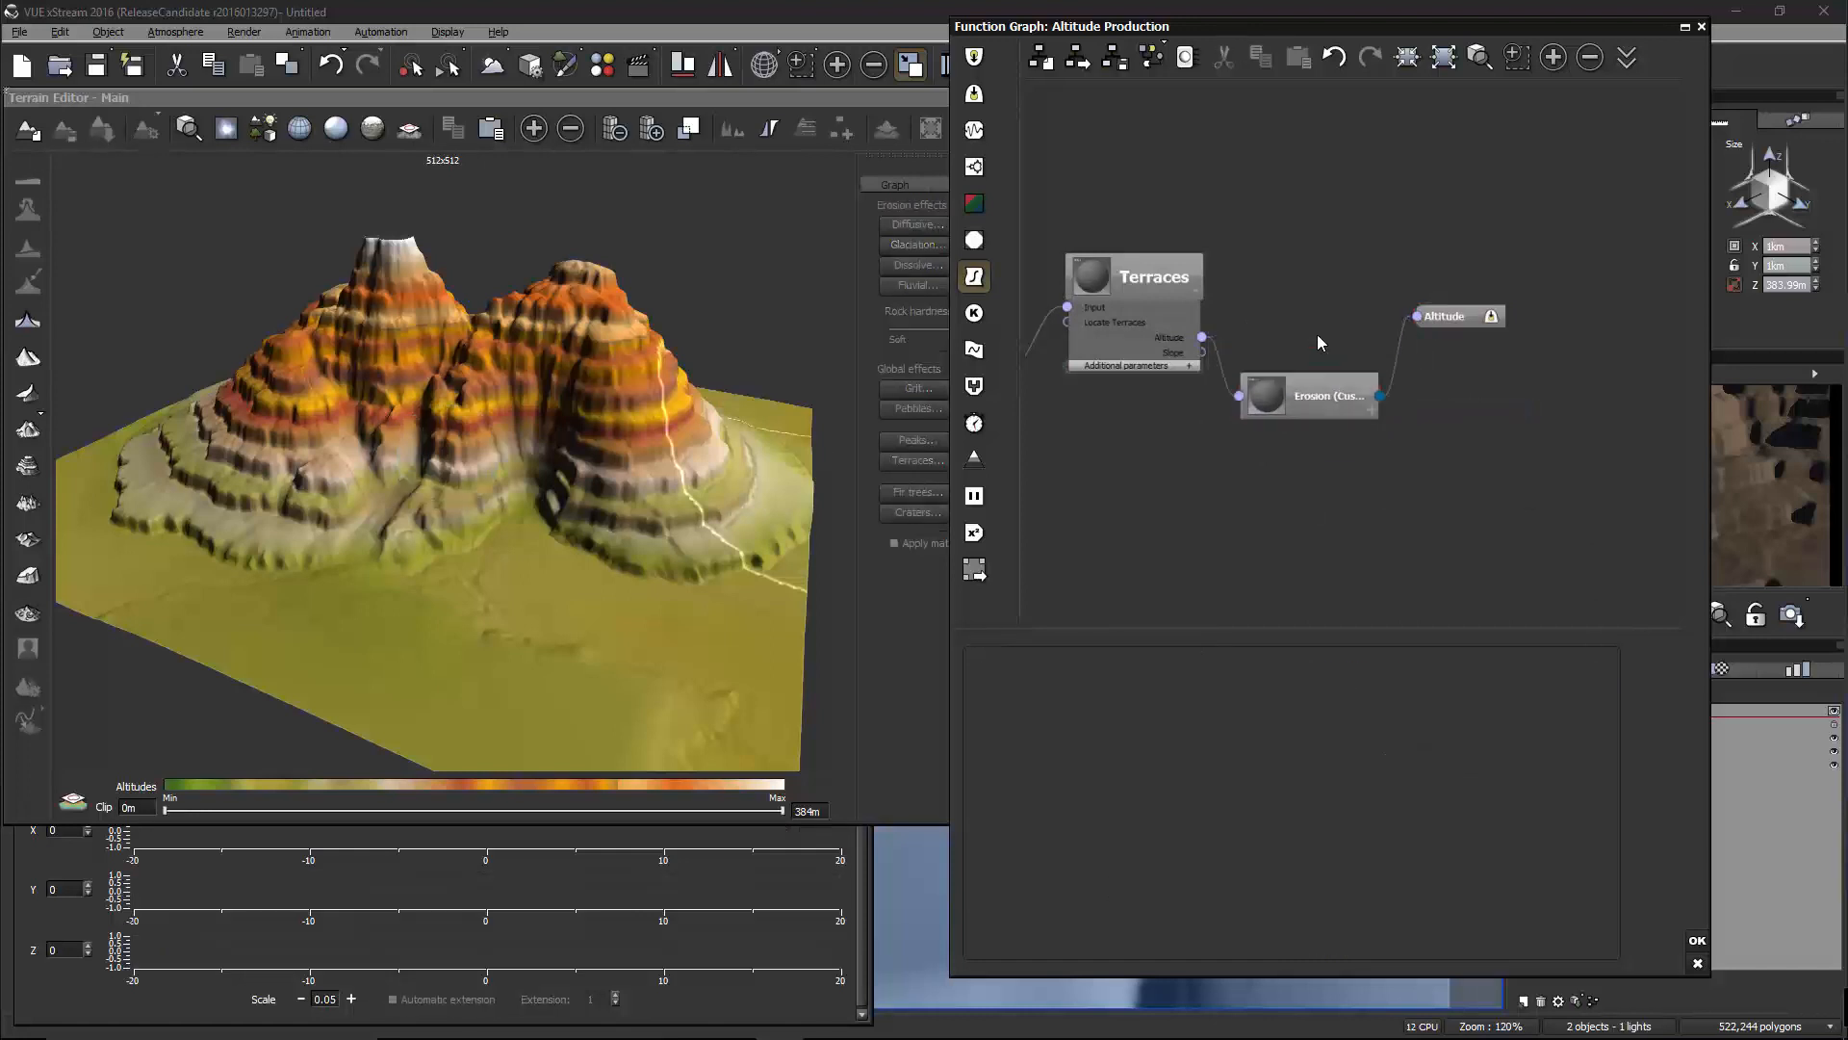
click(1313, 412)
drag(1320, 406, 1330, 331)
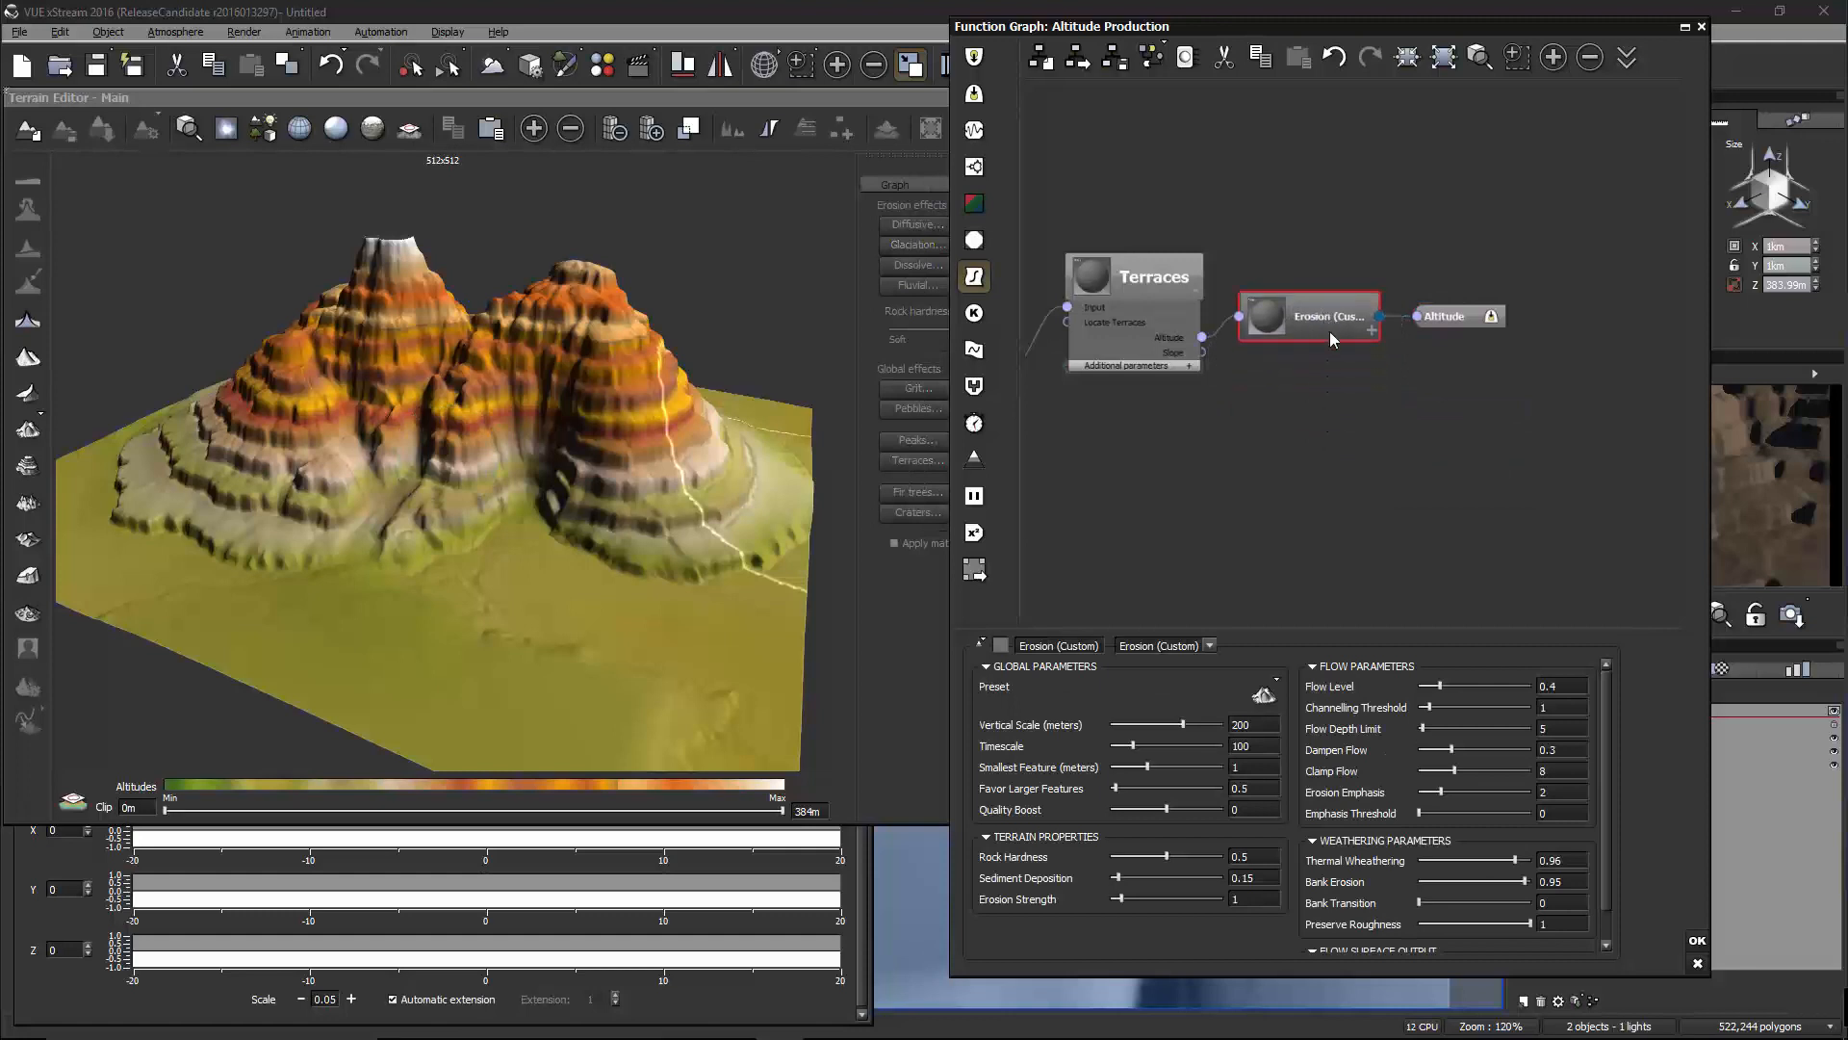
Apply the Furrows preset to the Erosion (Custom) node and inspect the eroded mountain from several angles
click(1264, 694)
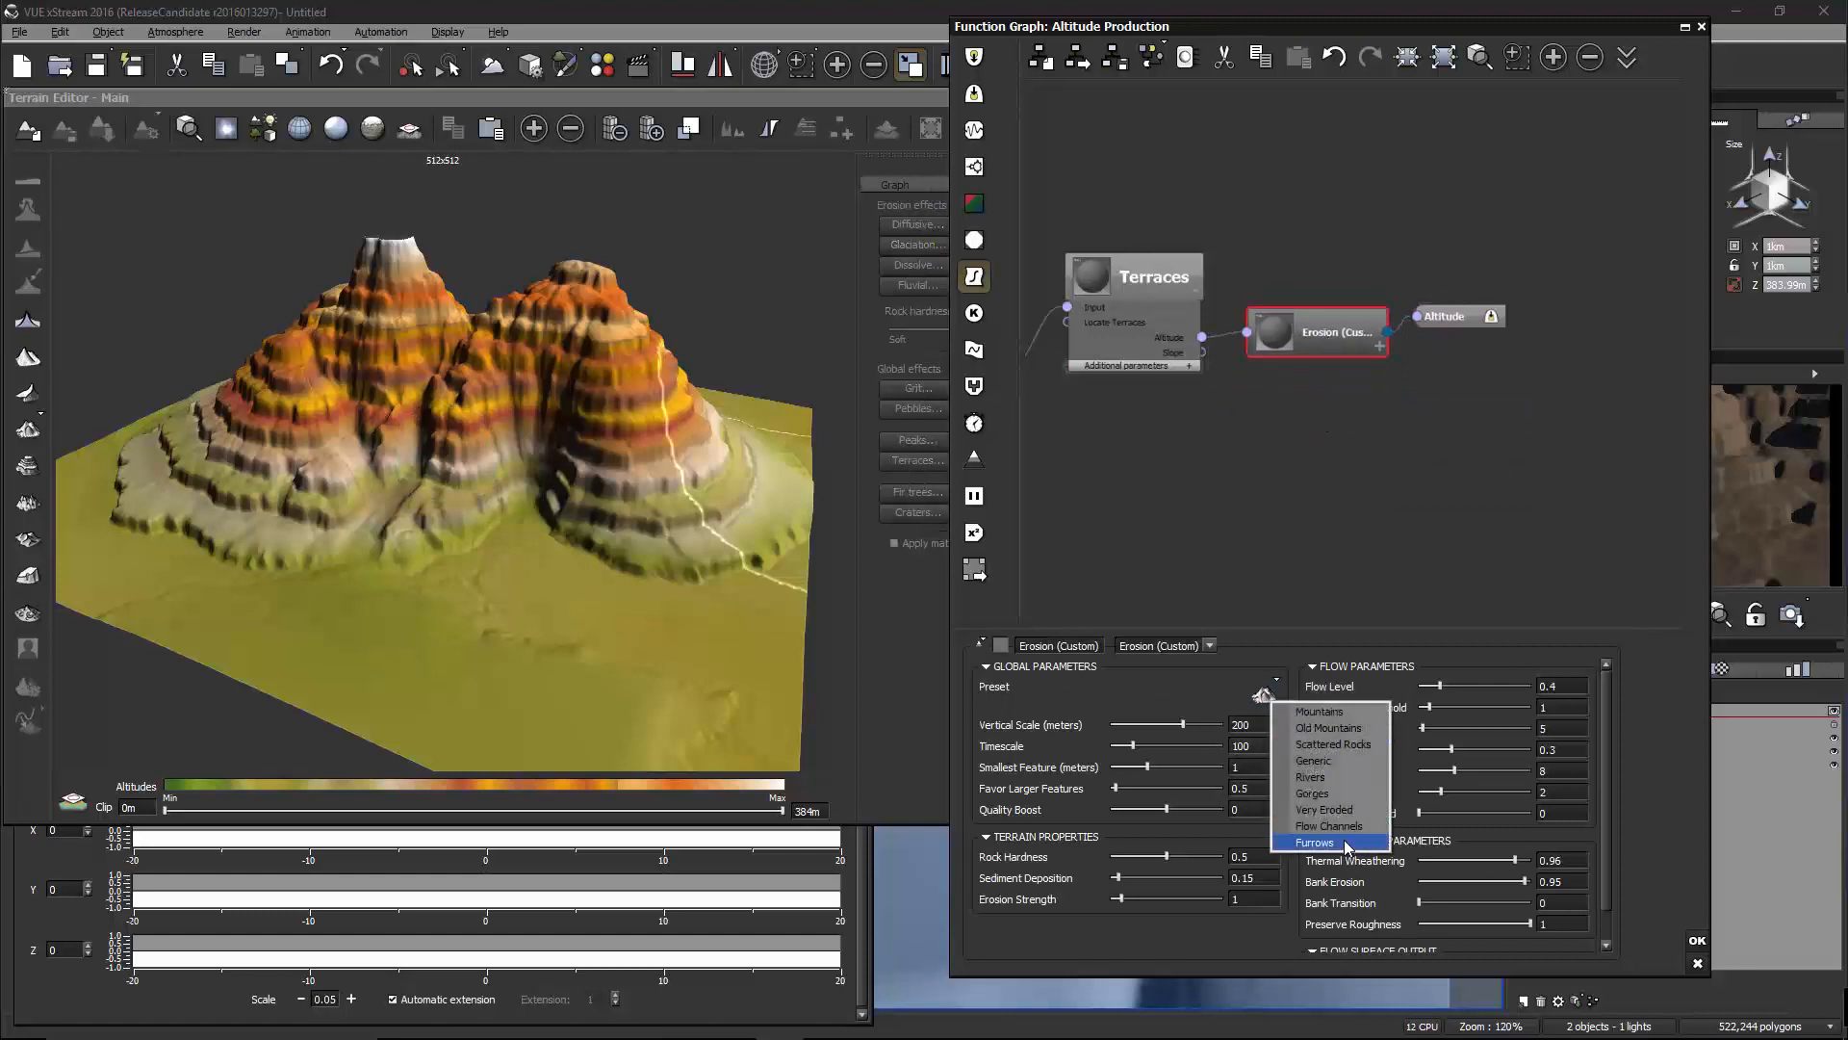
click(1316, 843)
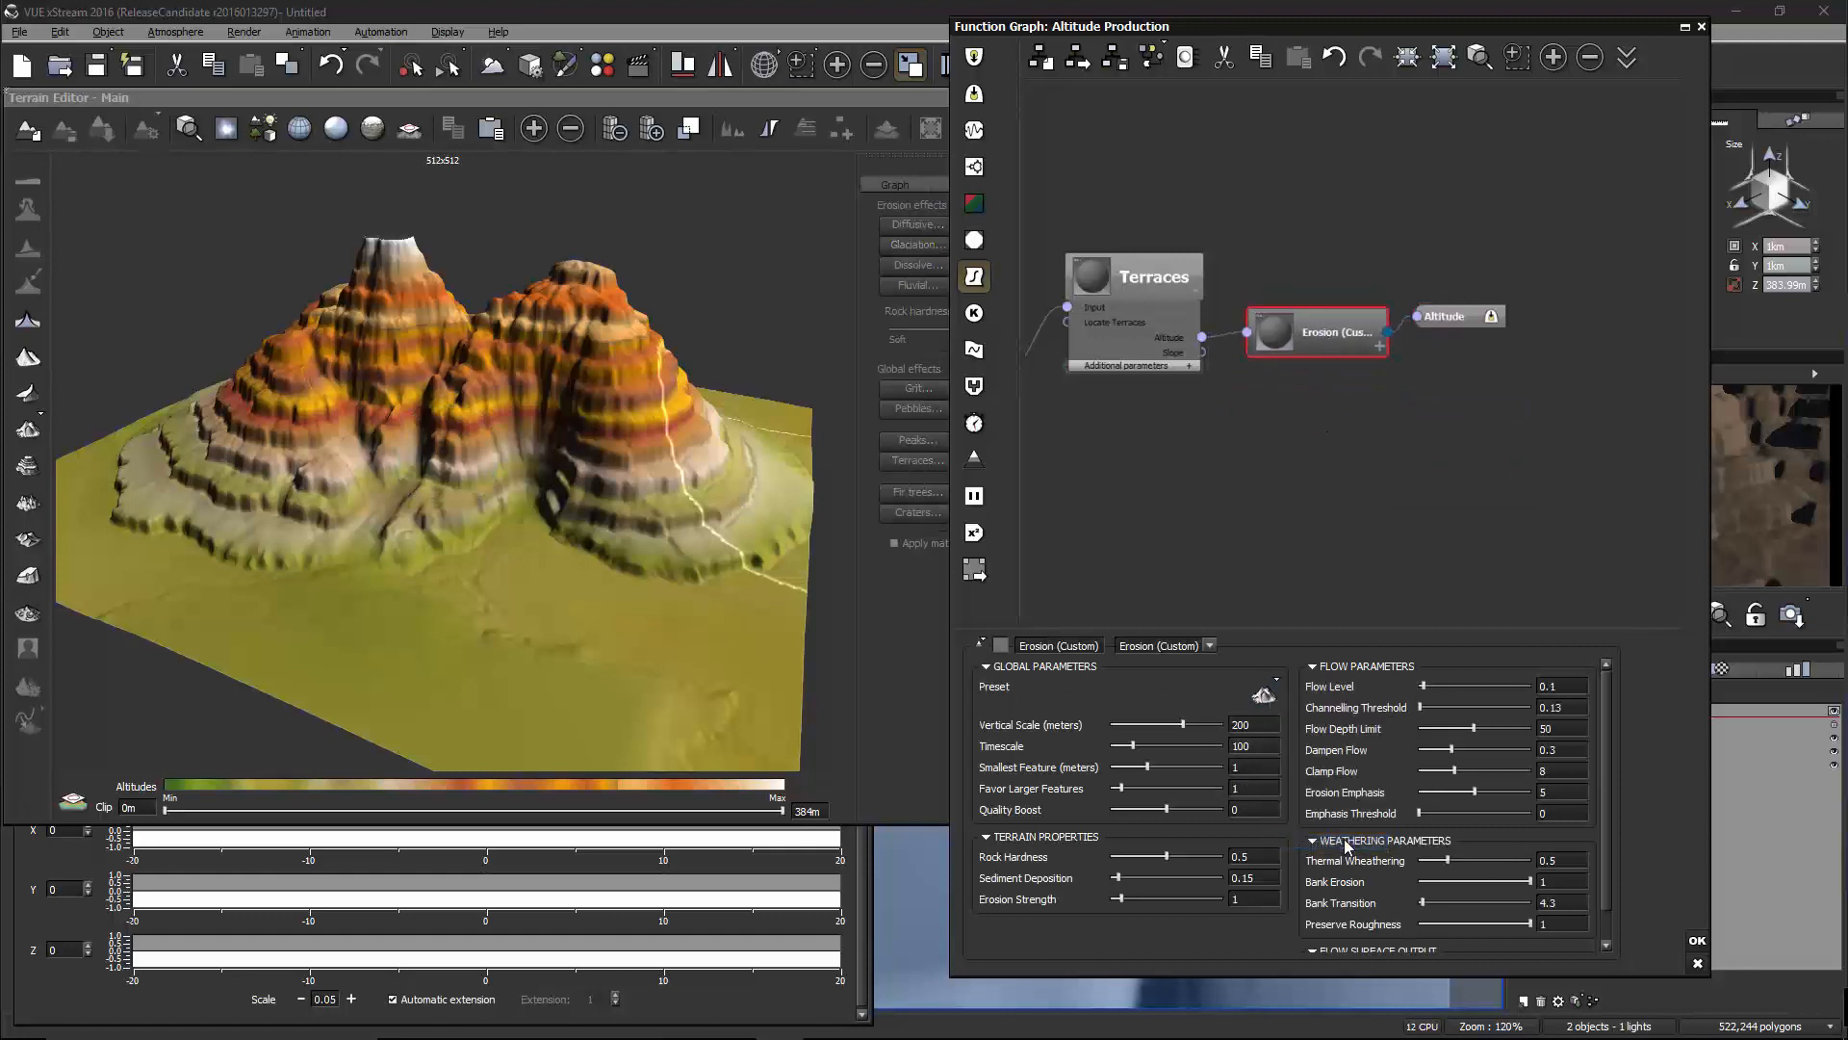
mouse_move(494, 389)
right_down()
mouse_move(547, 414)
mouse_move(518, 414)
right_up()
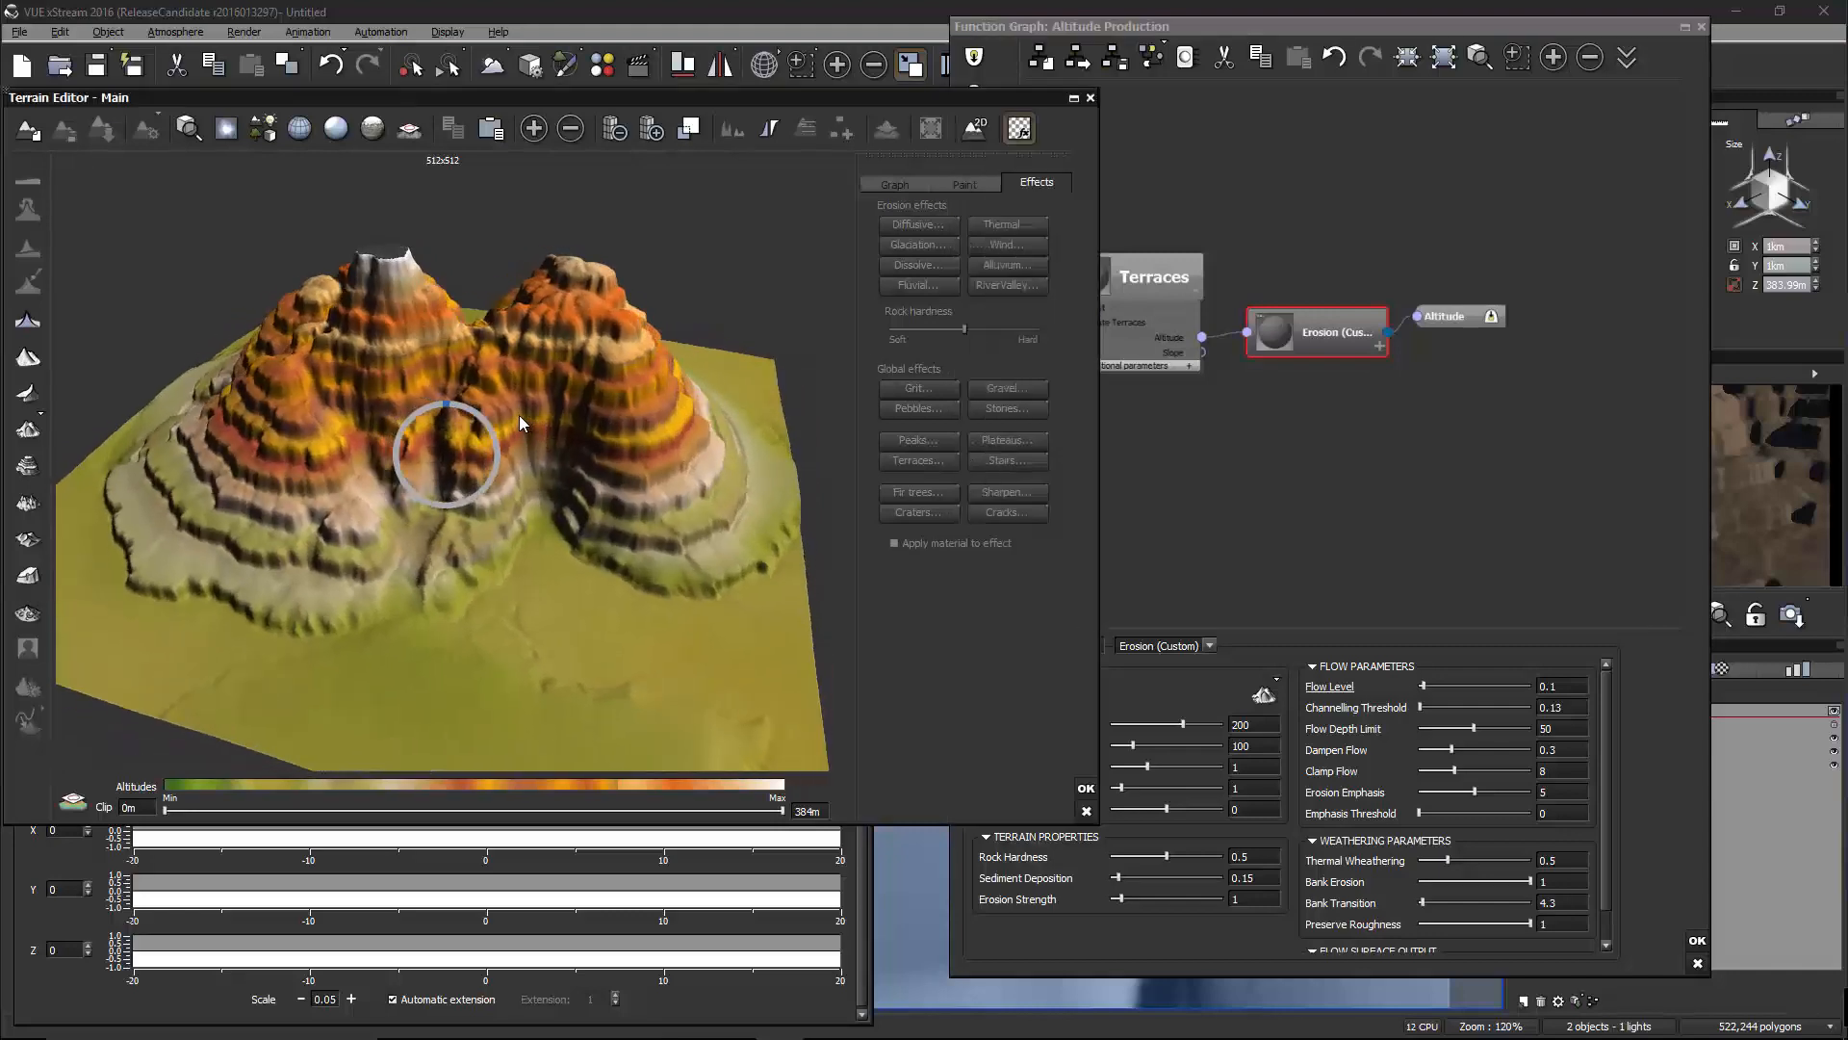
right_drag(498, 489, 664, 467)
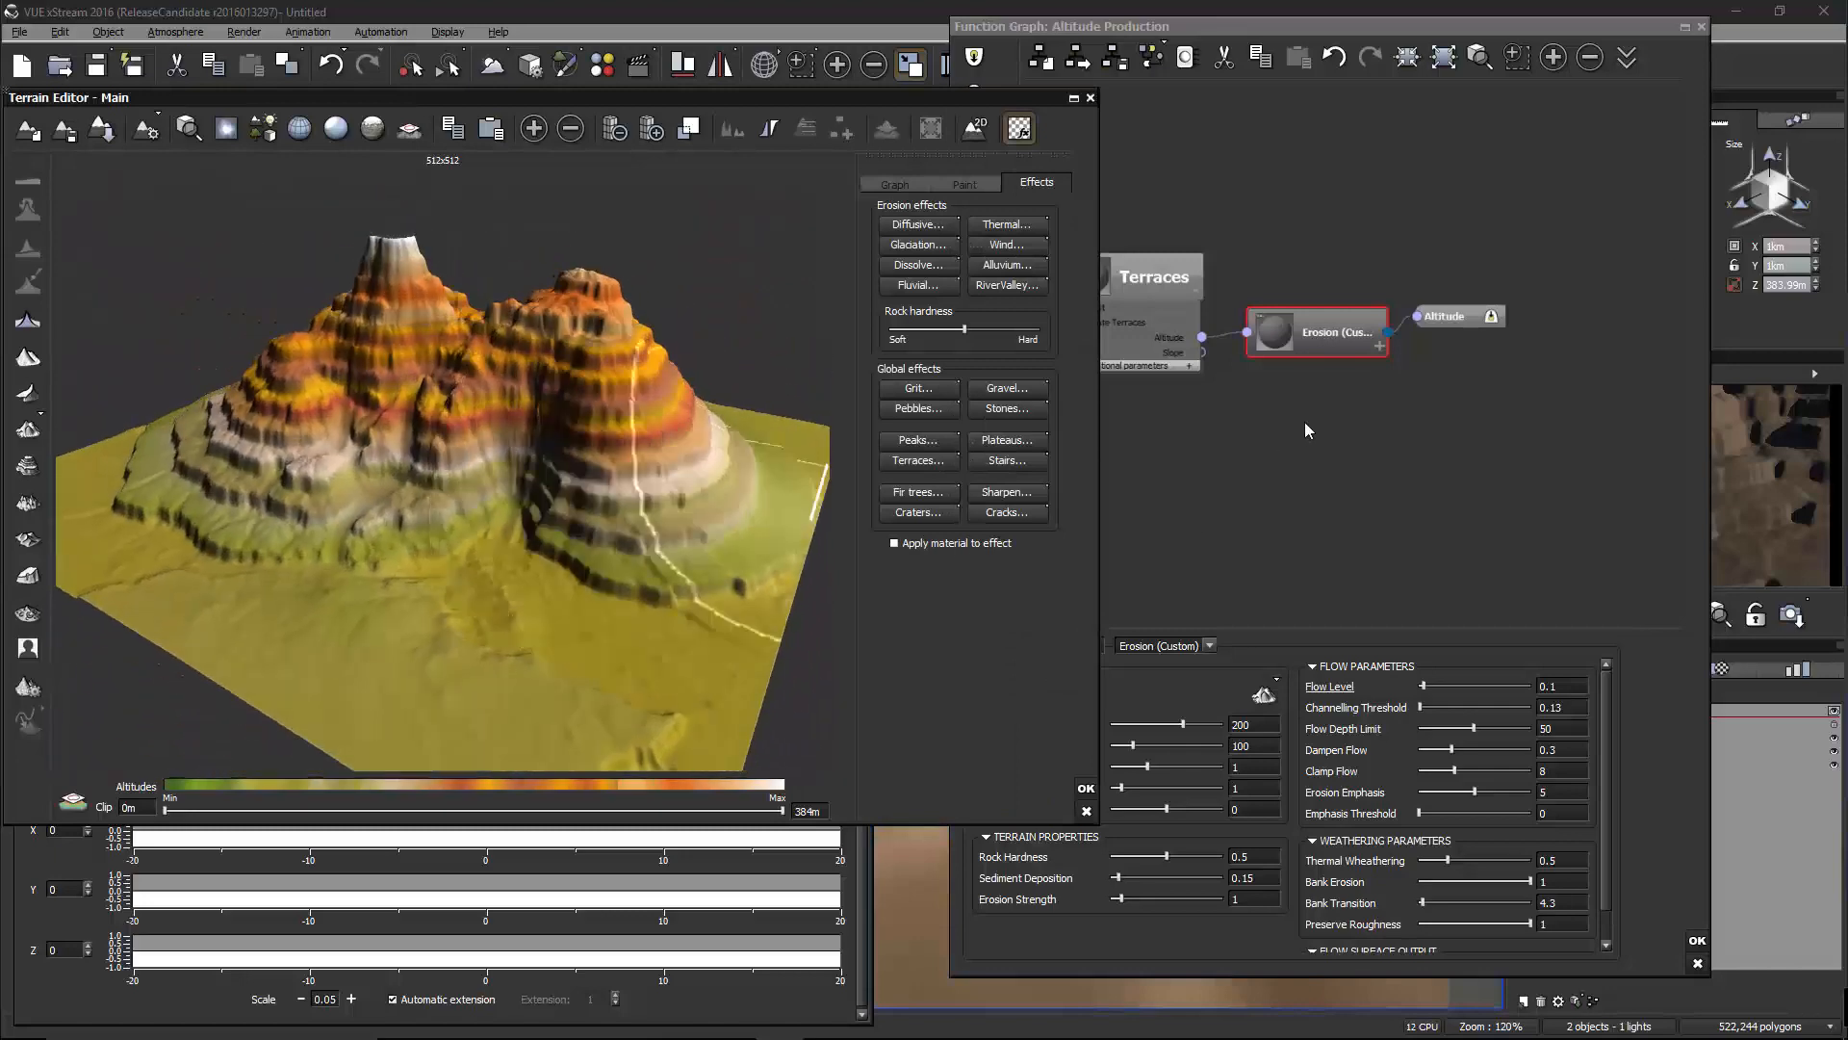
Move the Altitude output farther from the Erosion node and add an Auto-Mapping heightfield node between them
click(1303, 422)
drag(1449, 316, 1618, 315)
right_click(1454, 381)
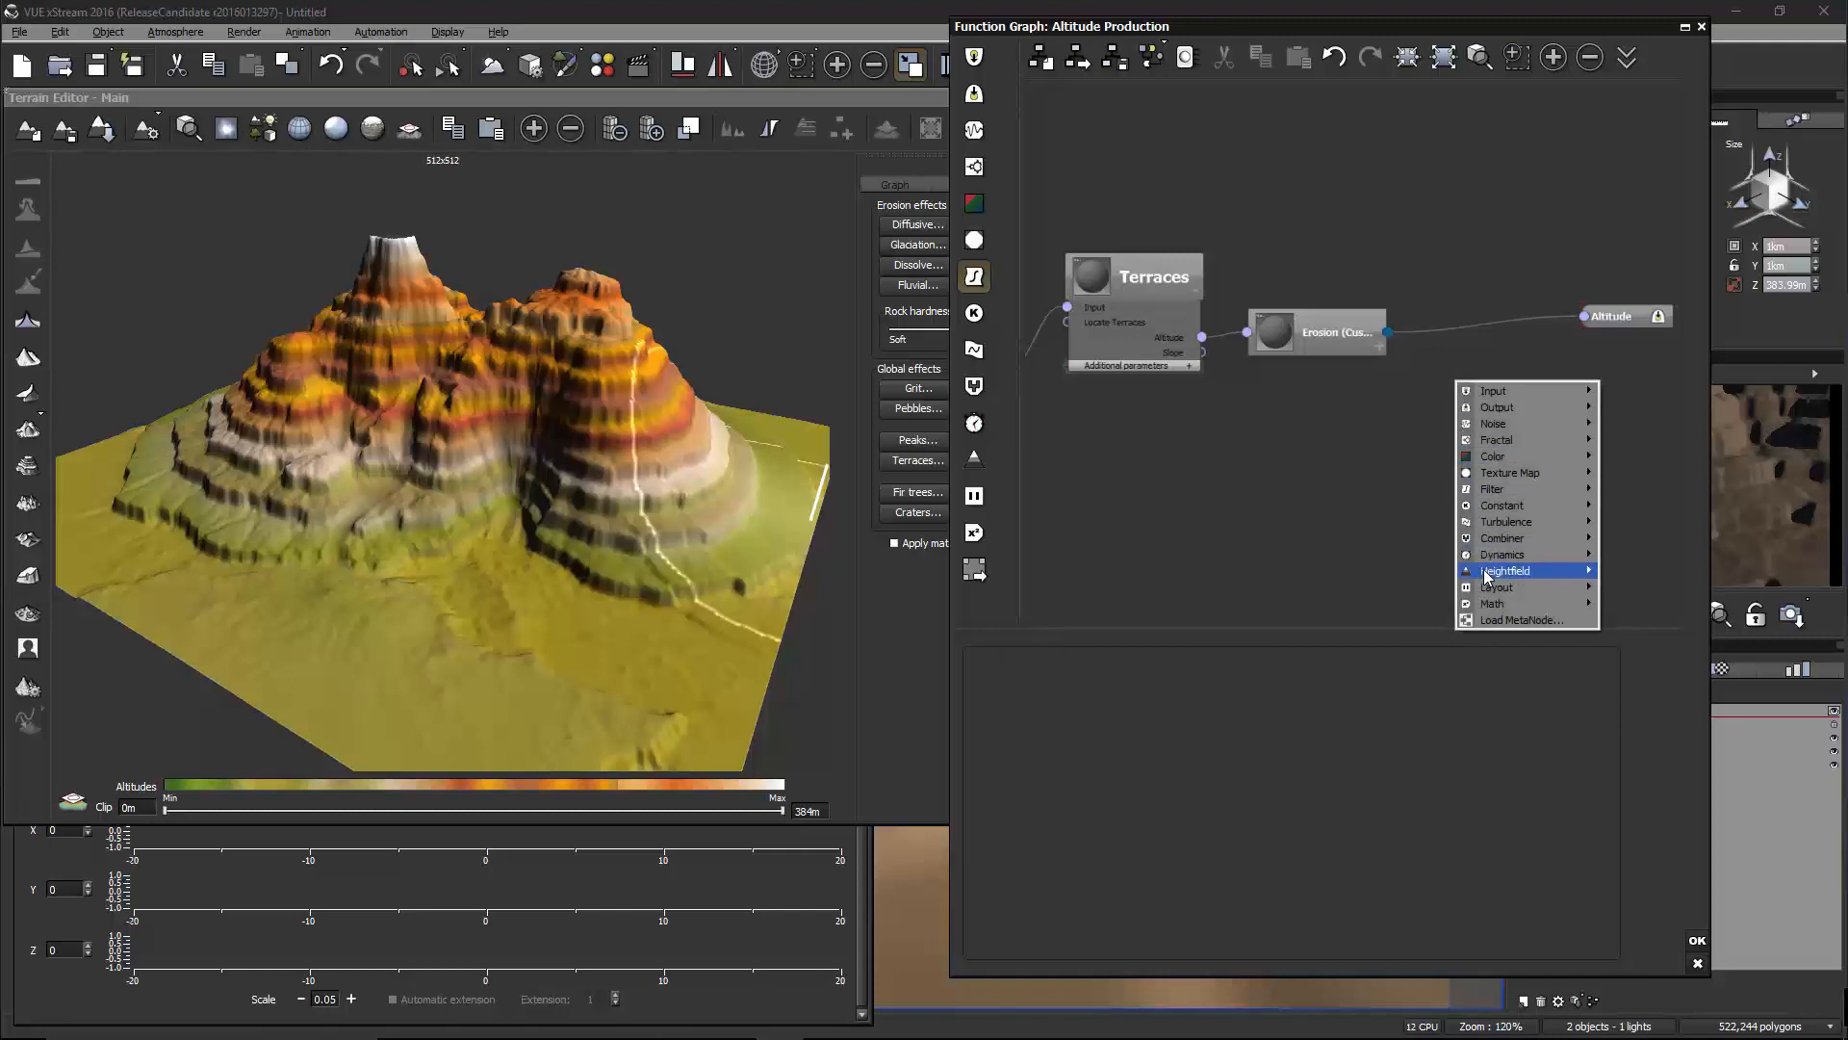
mouse_move(1502, 571)
click(1402, 668)
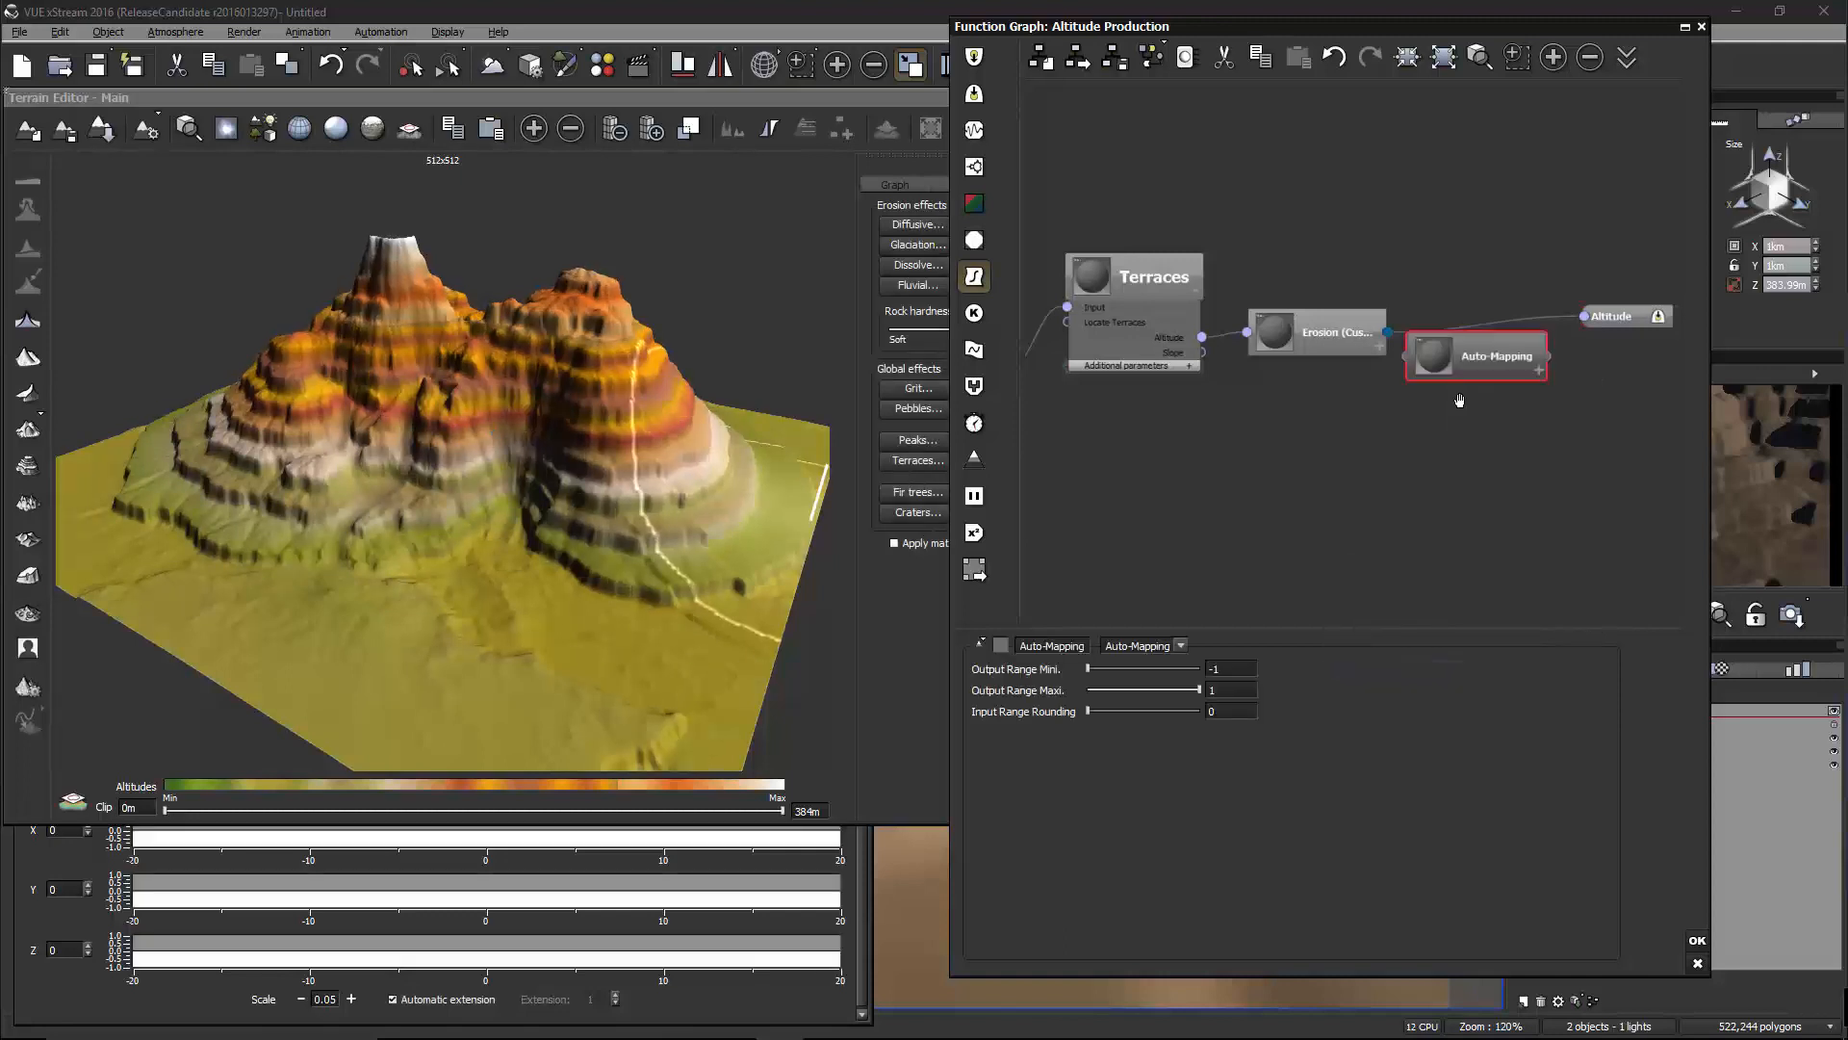
Route the Erosion node's Altitude result through Auto-Mapping into the Altitude output and inspect the remapped terrain
middle_drag(1456, 390, 1345, 404)
drag(1293, 371, 1261, 348)
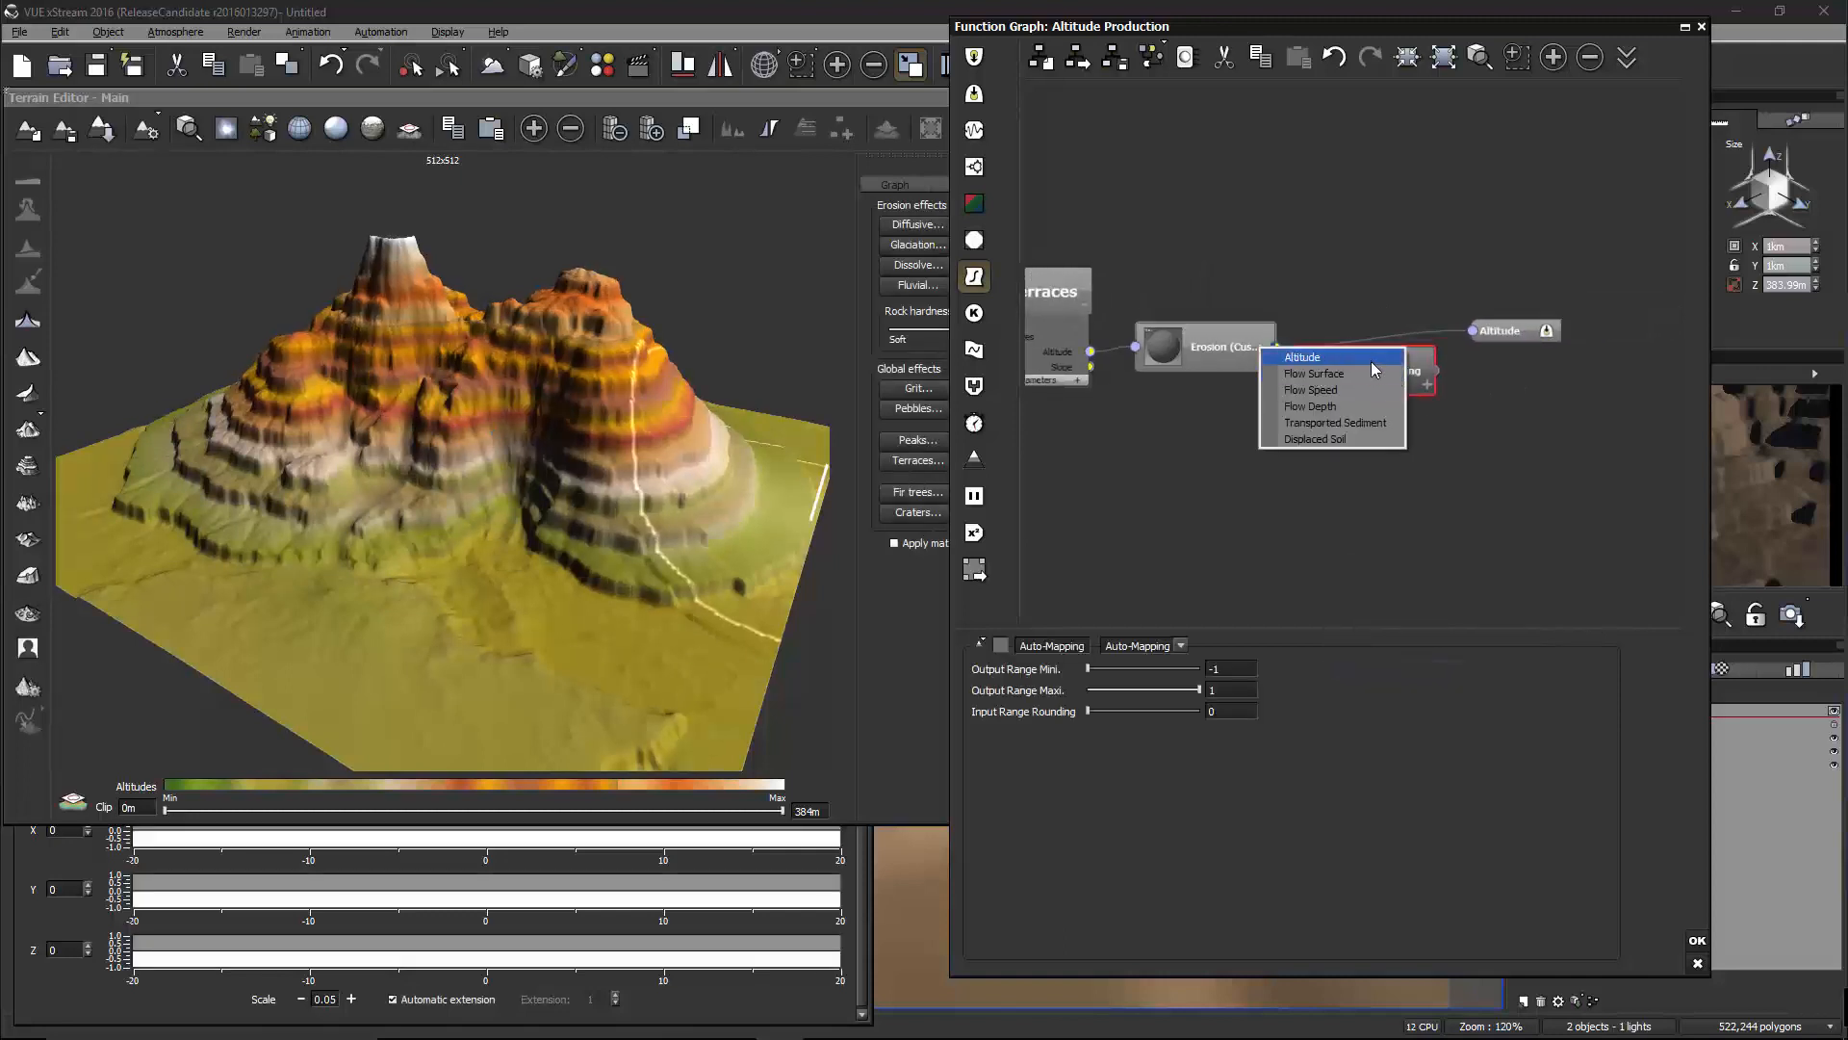
click(1395, 373)
drag(1364, 386, 1491, 378)
right_drag(616, 524, 618, 611)
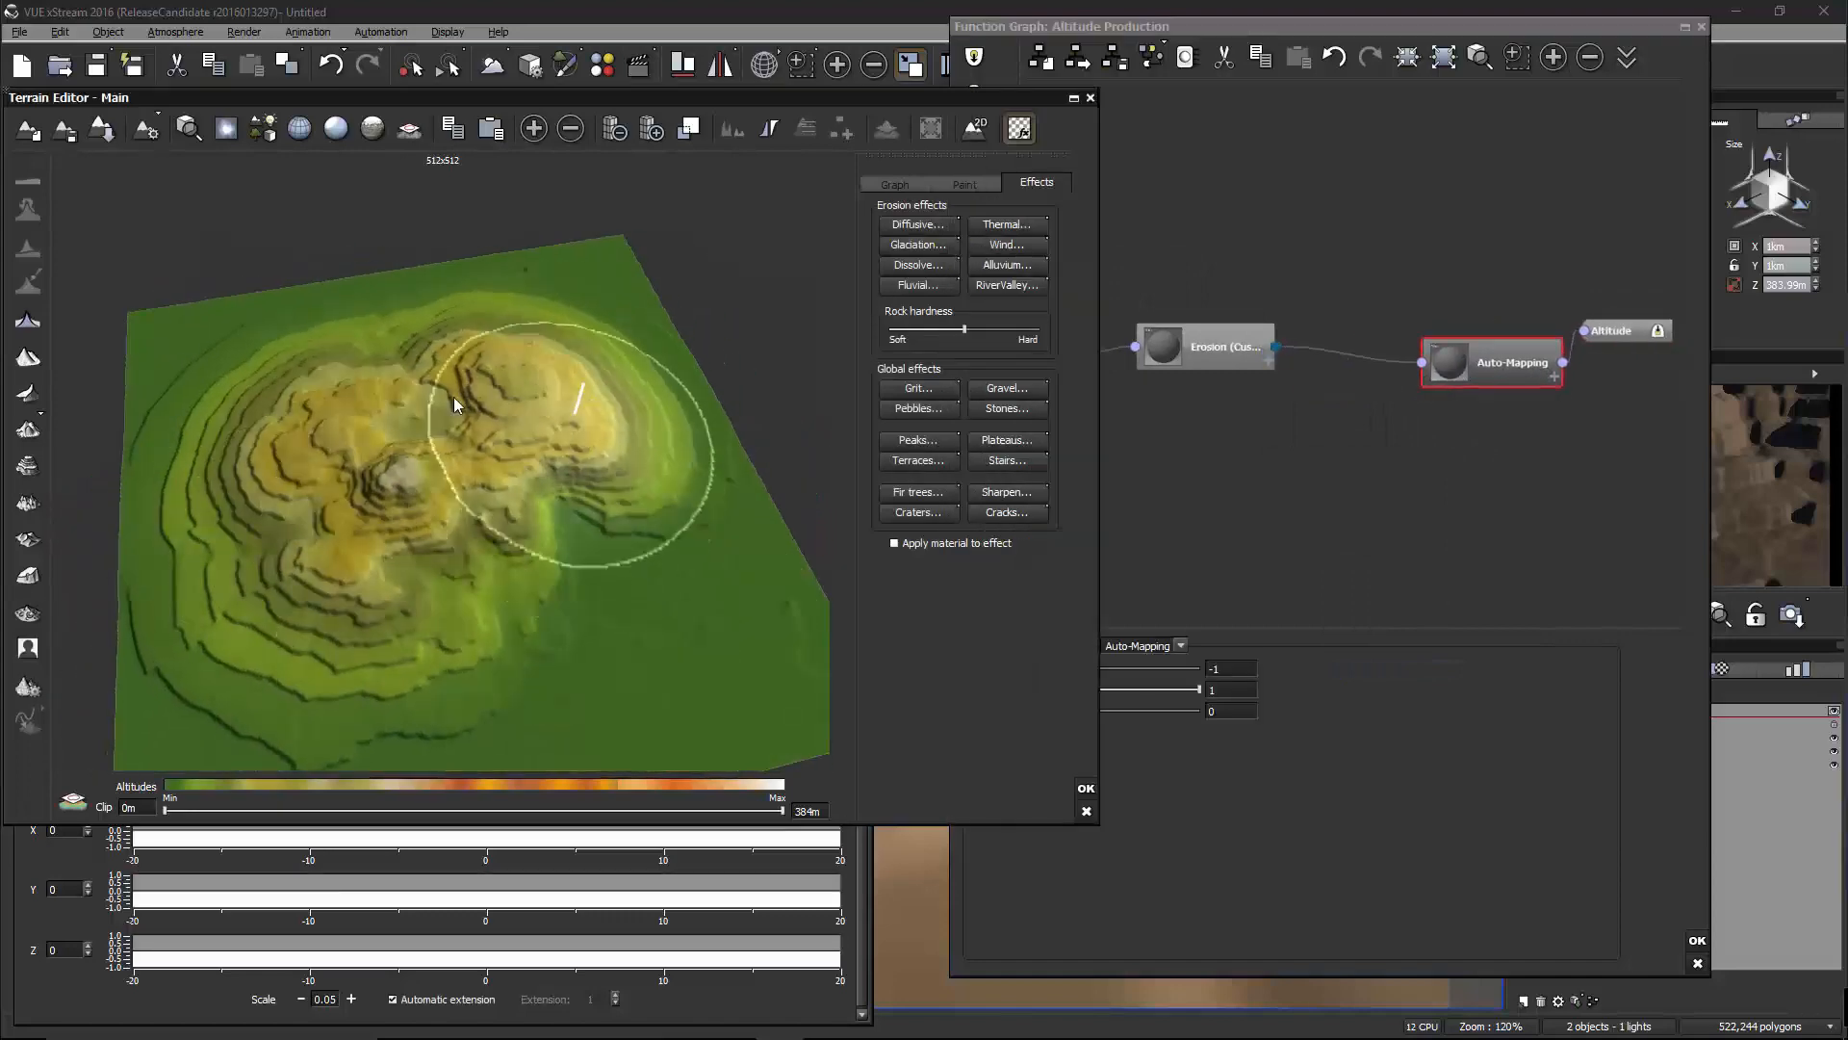
right_drag(519, 530, 575, 491)
Try raising the Auto-Mapping node's Output Range Mini and inspect the terrain, restoring the value to -1
click(1279, 773)
drag(1089, 669, 1156, 662)
right_drag(616, 544, 566, 544)
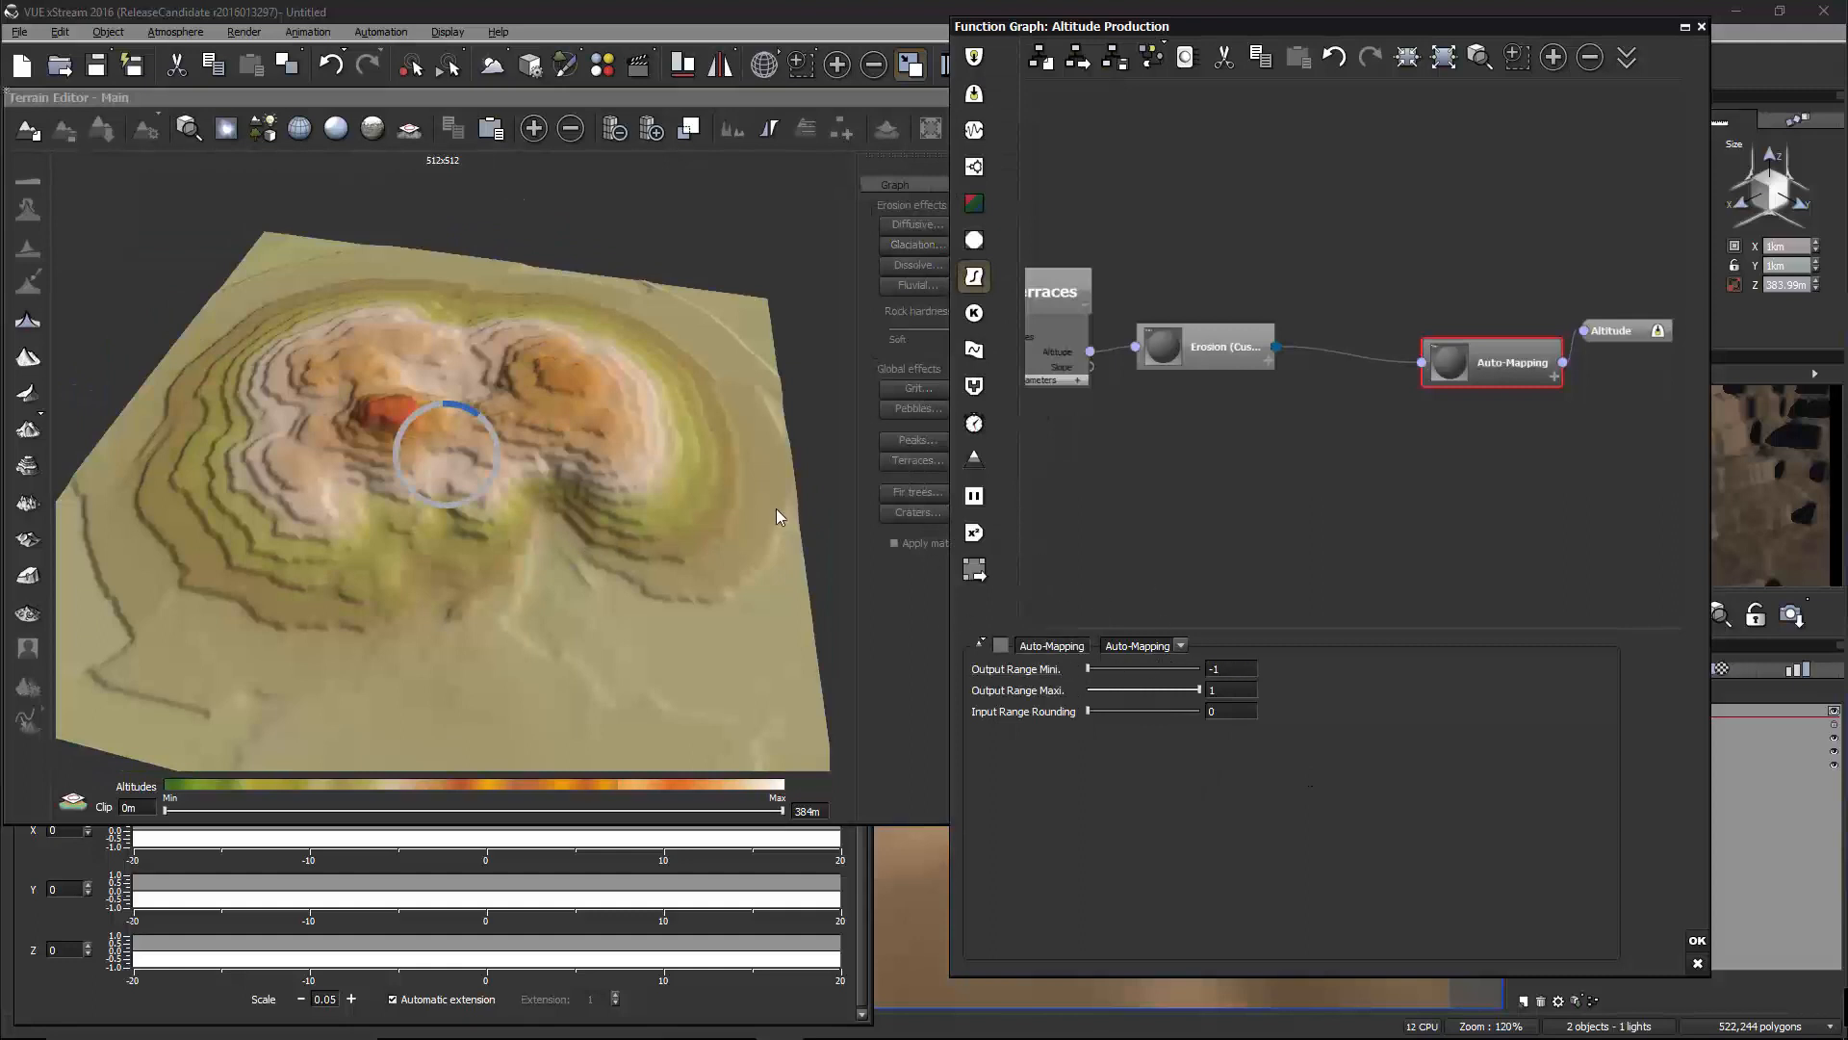
mouse_move(776, 511)
right_down()
mouse_move(720, 539)
mouse_move(622, 475)
mouse_move(752, 466)
mouse_move(775, 499)
right_up()
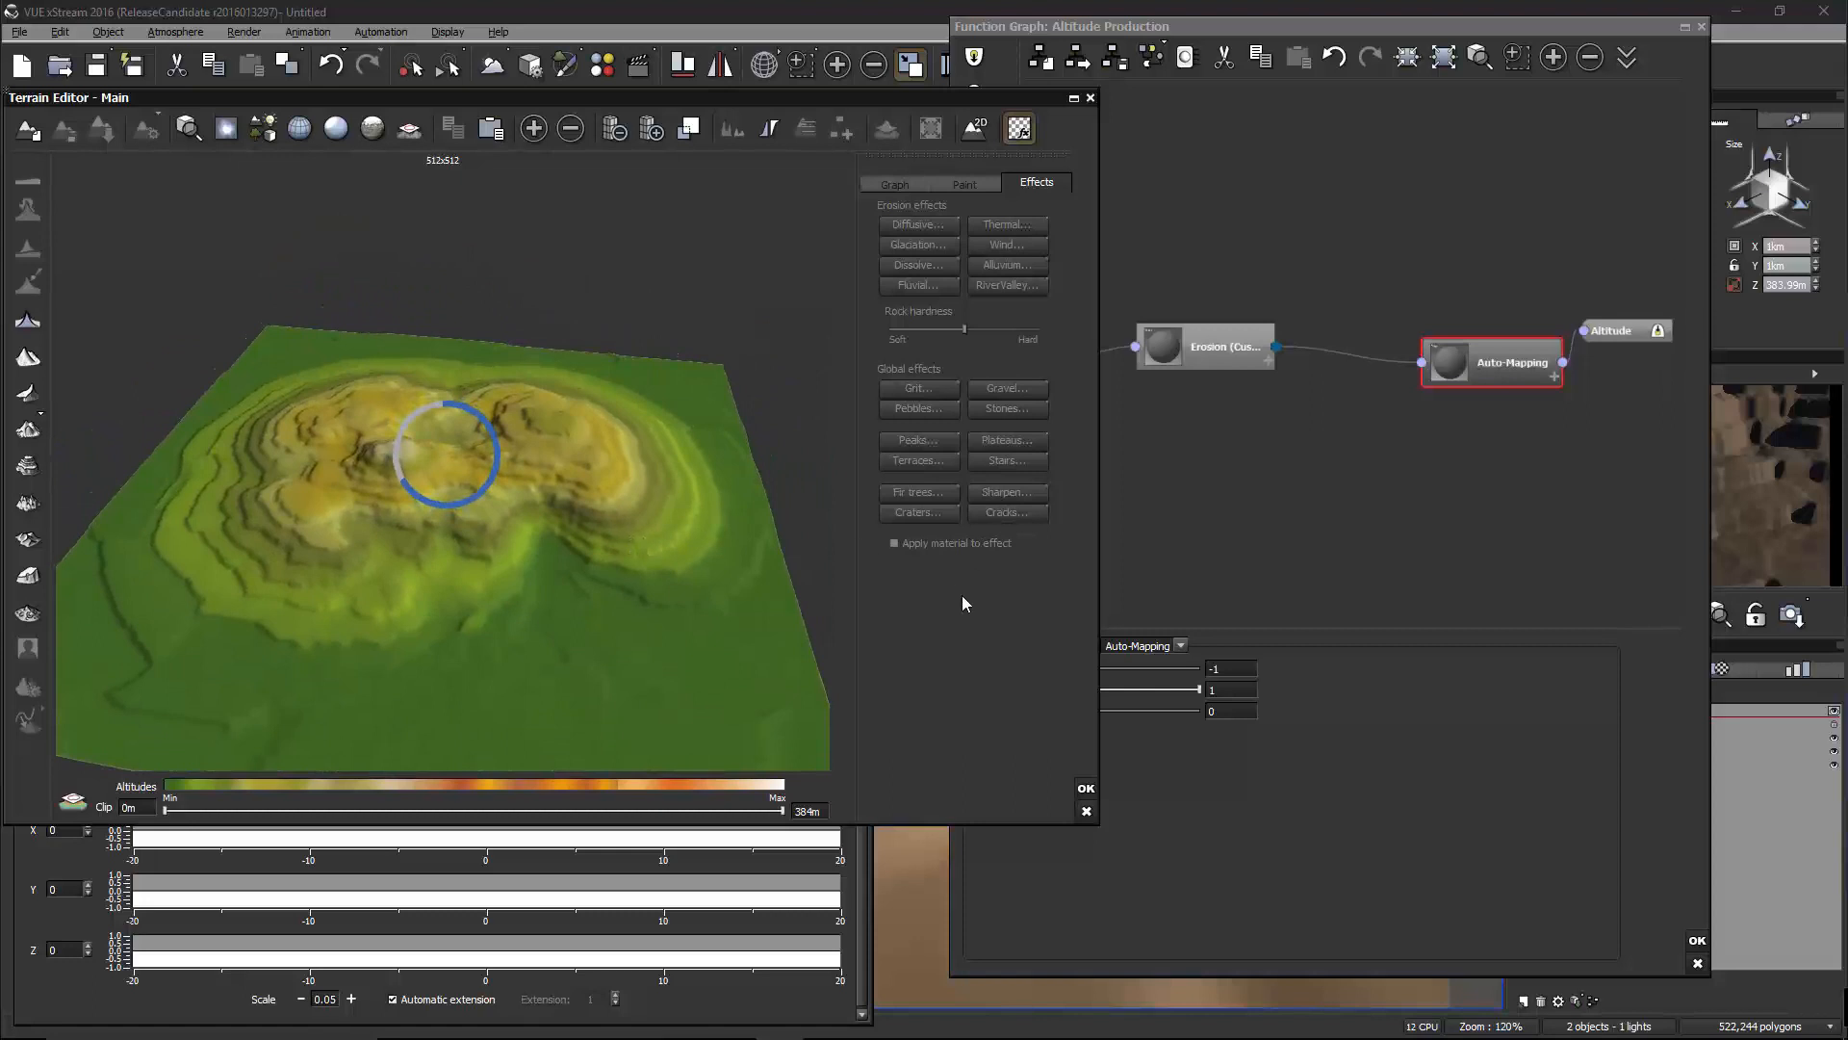
right_drag(673, 579, 645, 590)
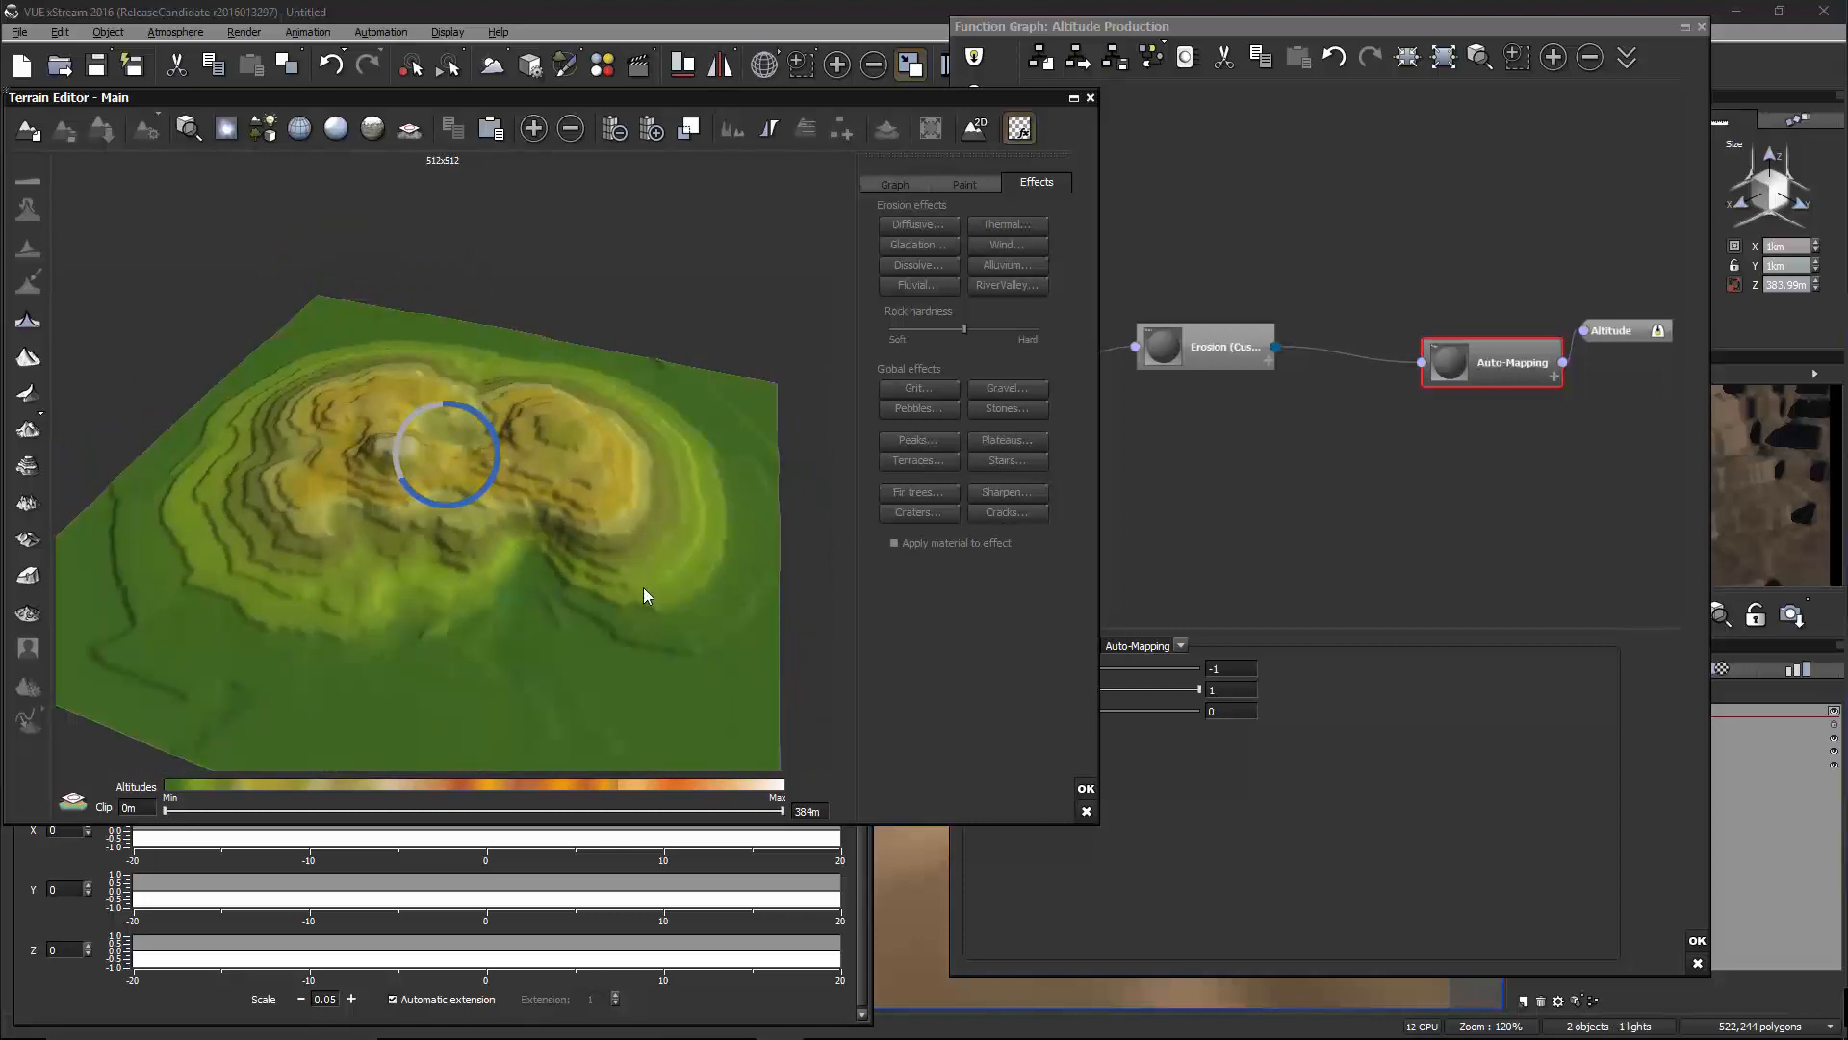
mouse_move(480, 598)
right_down()
mouse_move(567, 609)
mouse_move(470, 608)
right_up()
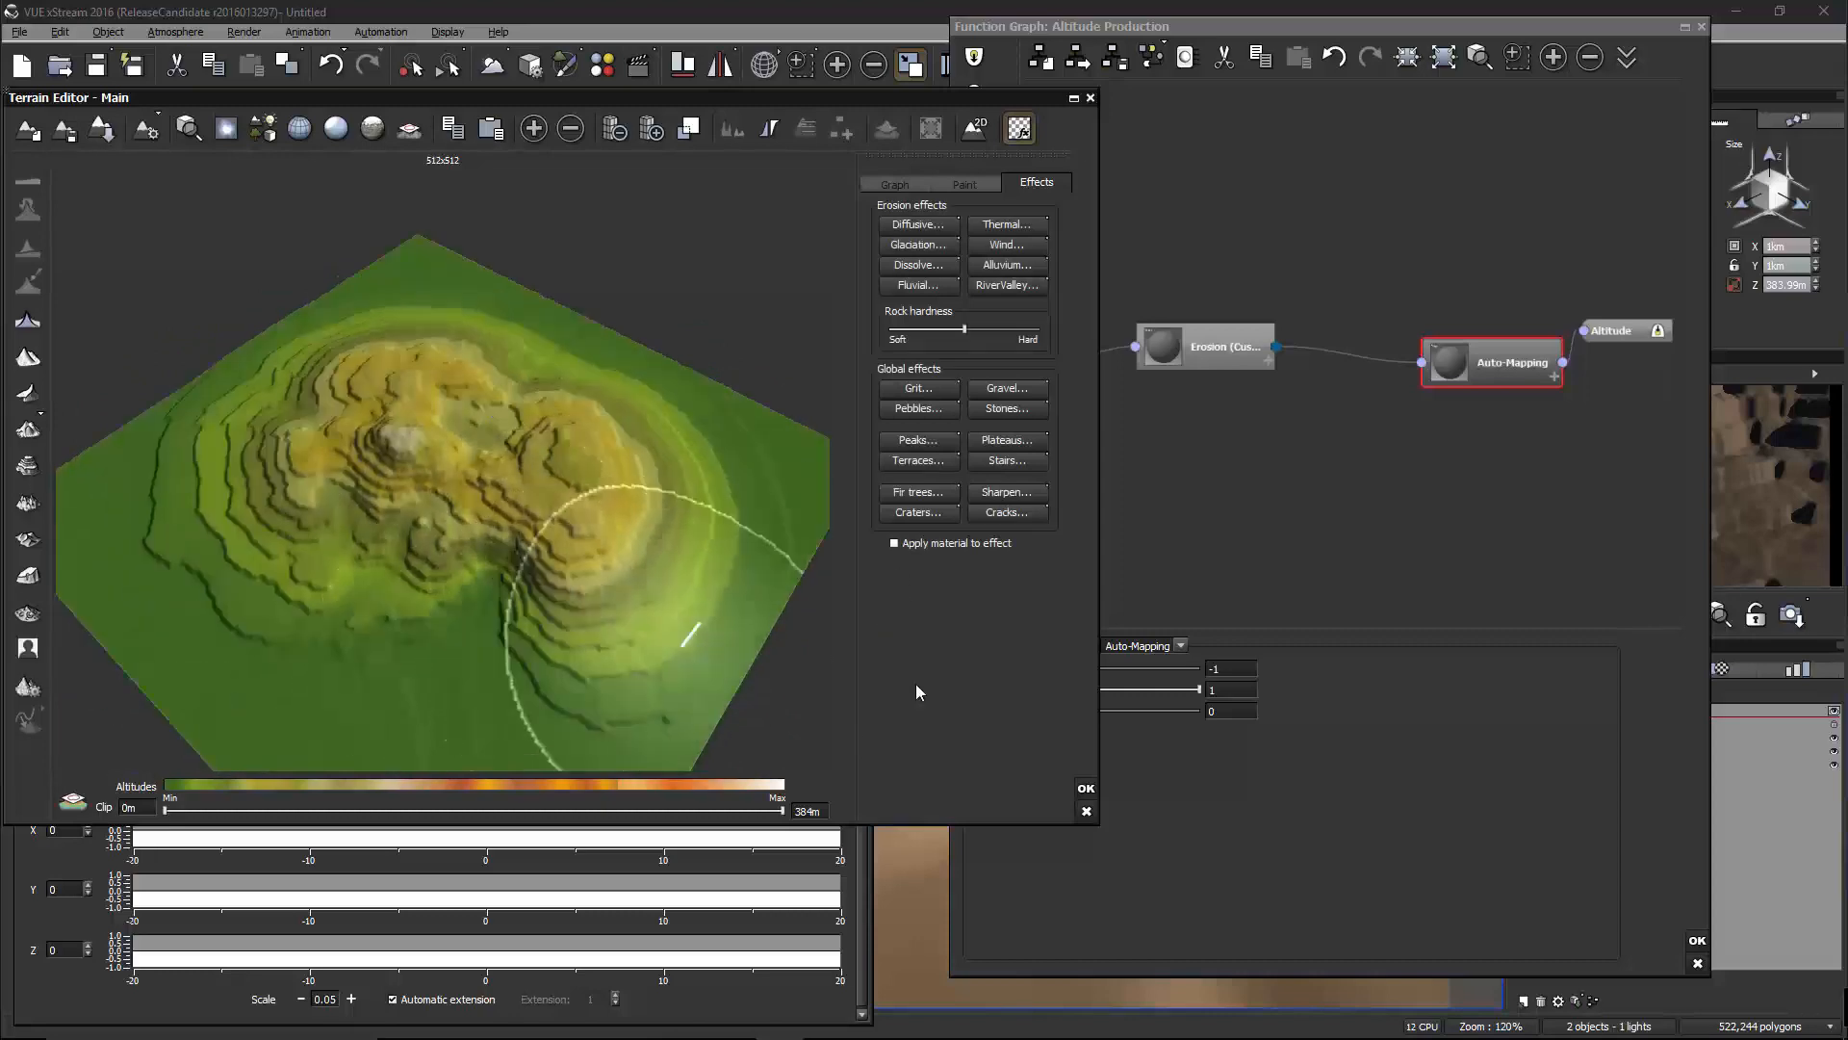
Accept the terrain edits, show all four views and stretch the terrain vertically to a height of about 297 m
click(1085, 787)
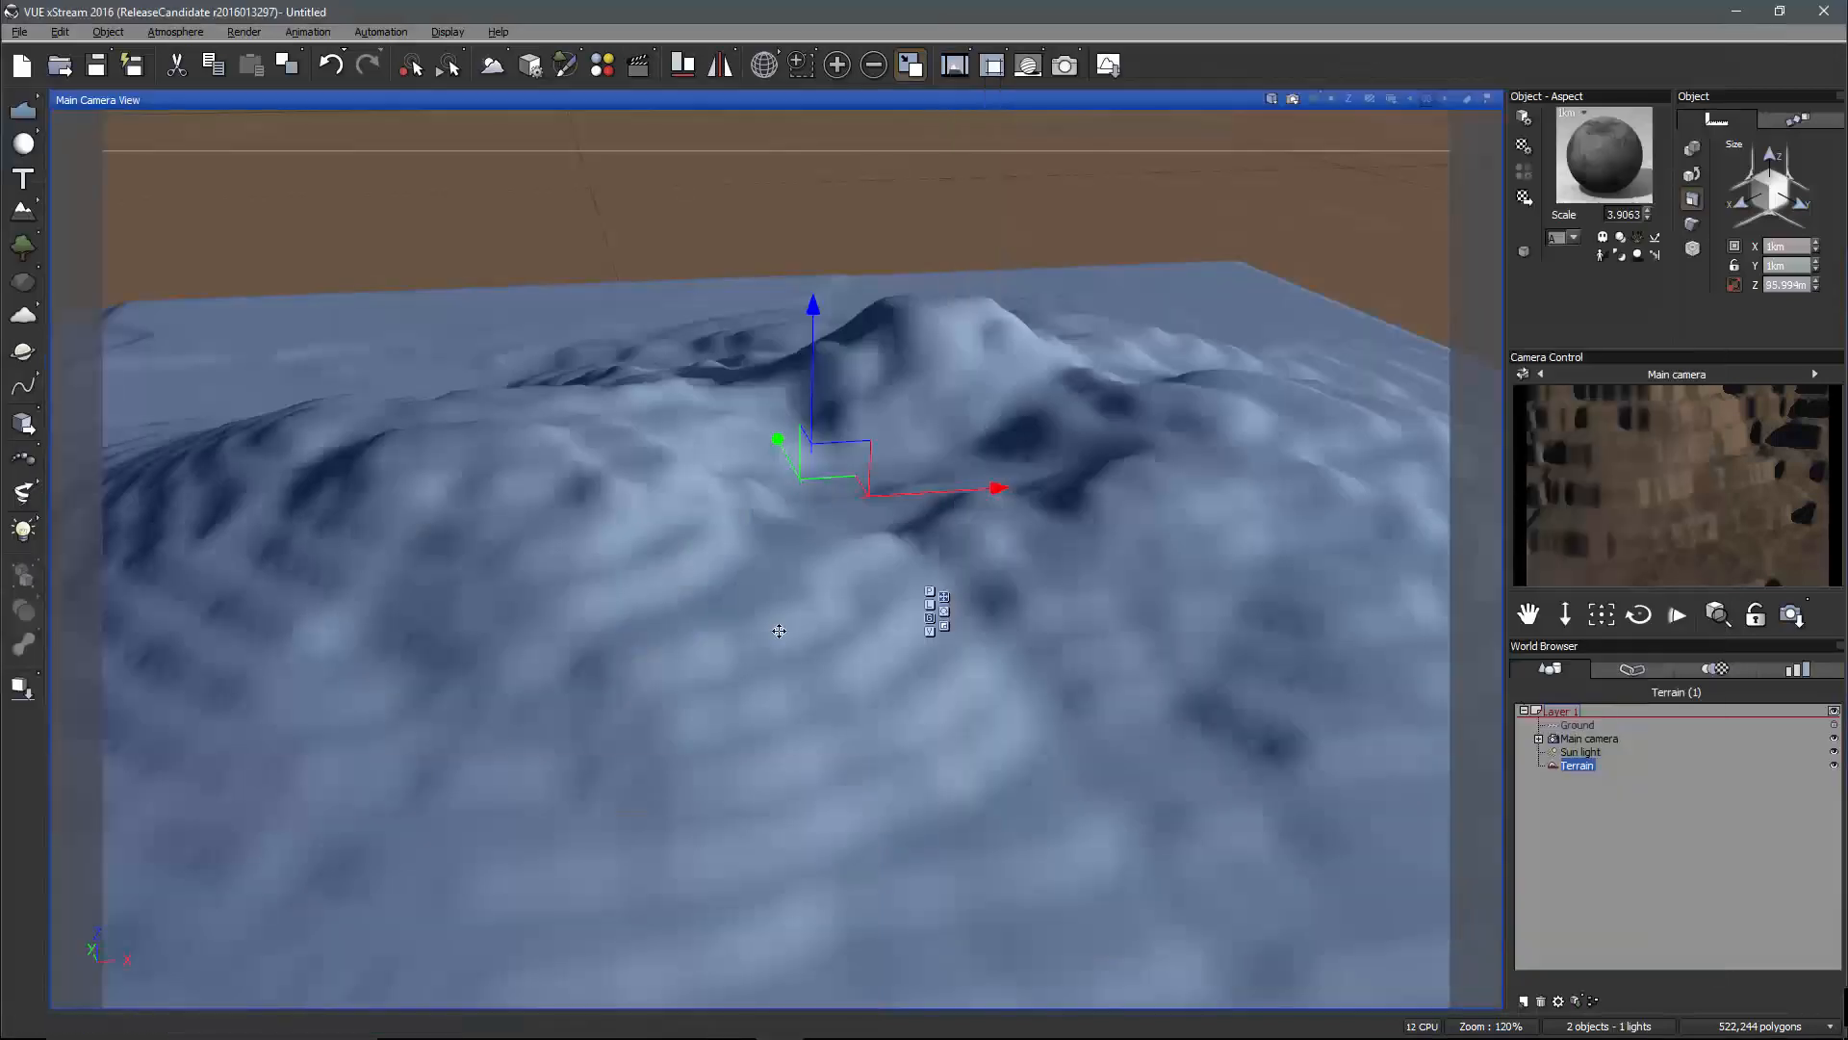
double_click(917, 103)
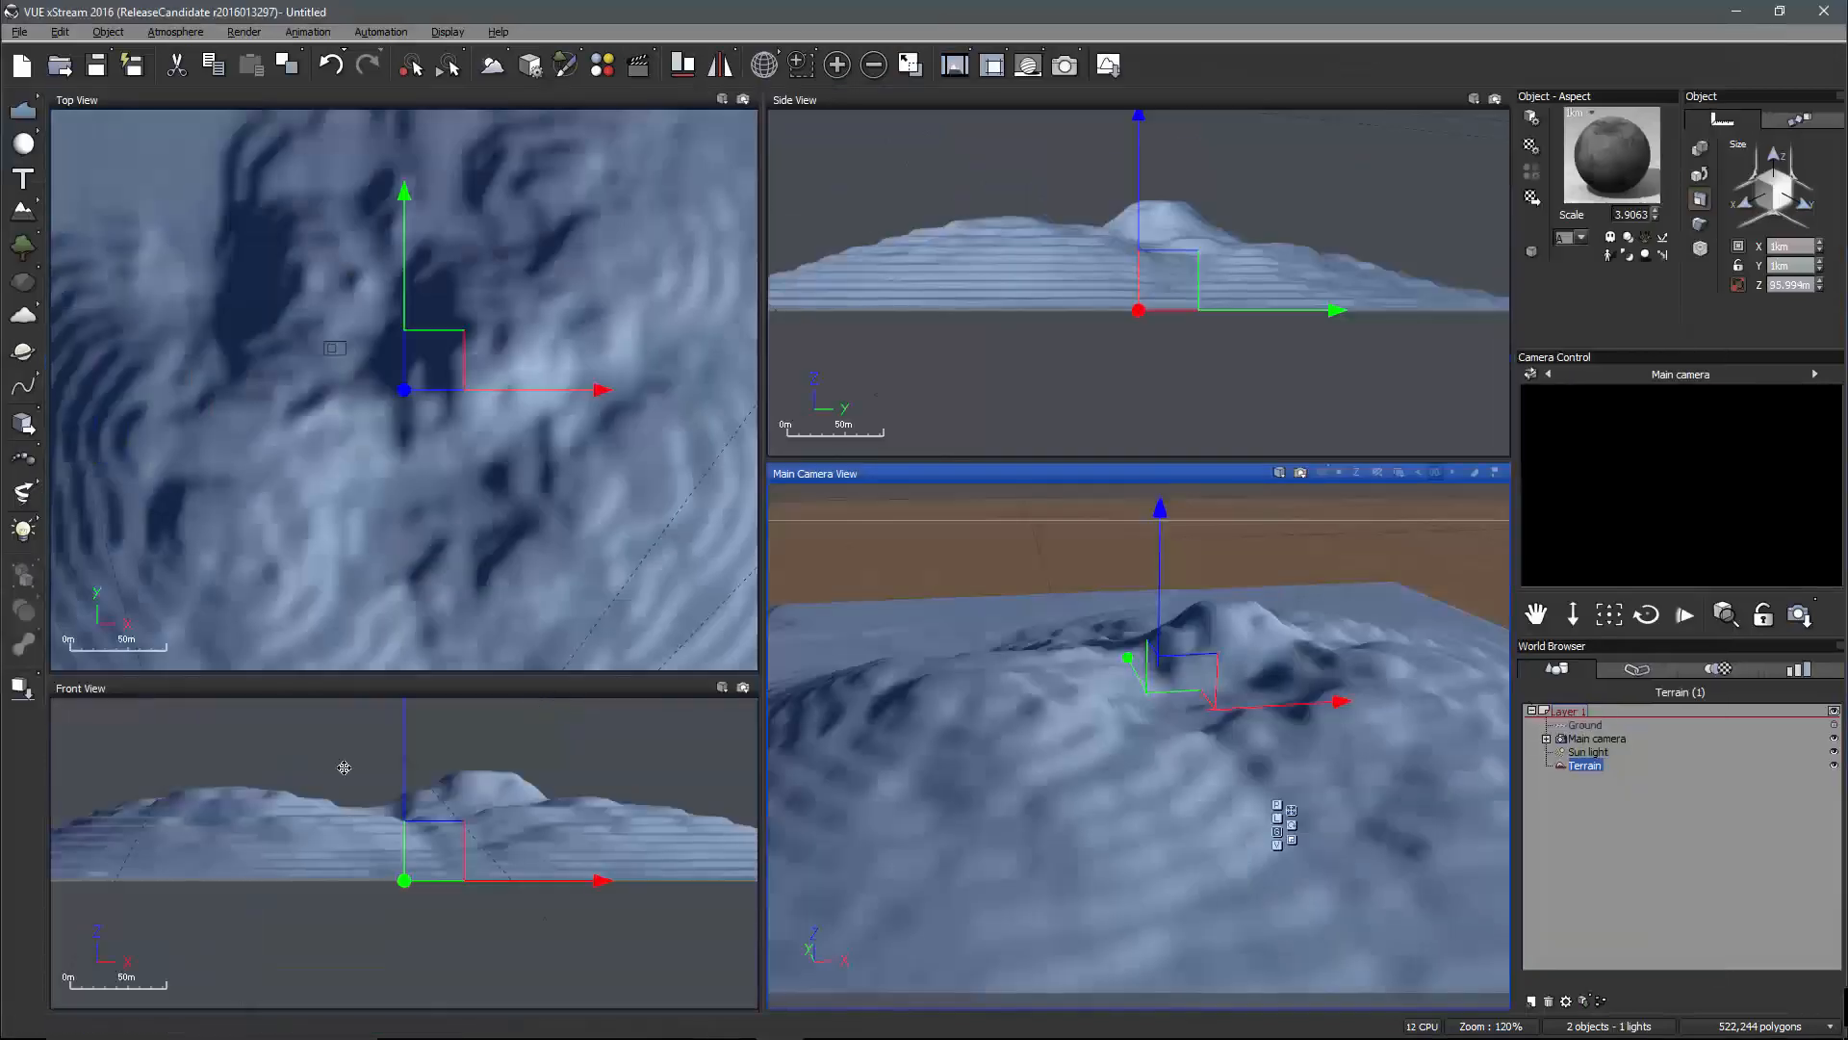
scroll(470, 836, down, 3)
drag(507, 833, 508, 742)
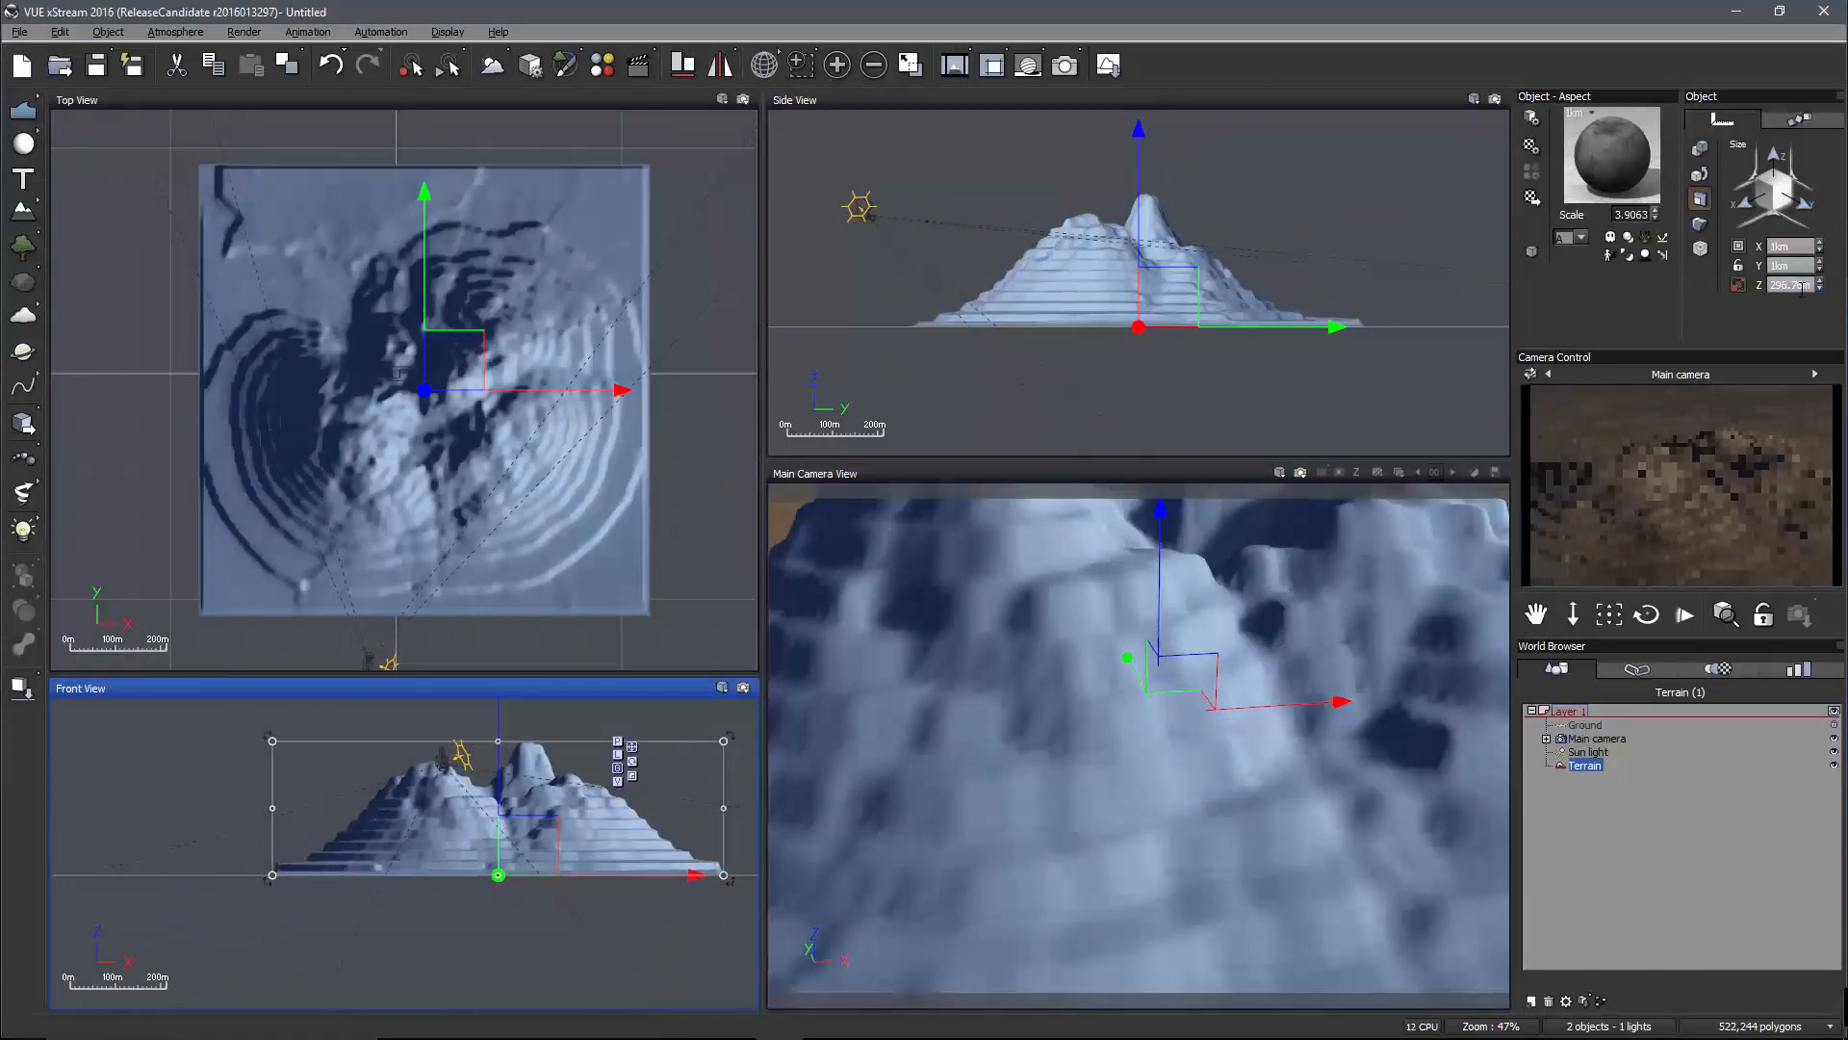
Reopen the terrain's altitude function graph and set the Erosion (Custom) node's Vertical Scale to 300 meters
double_click(1142, 759)
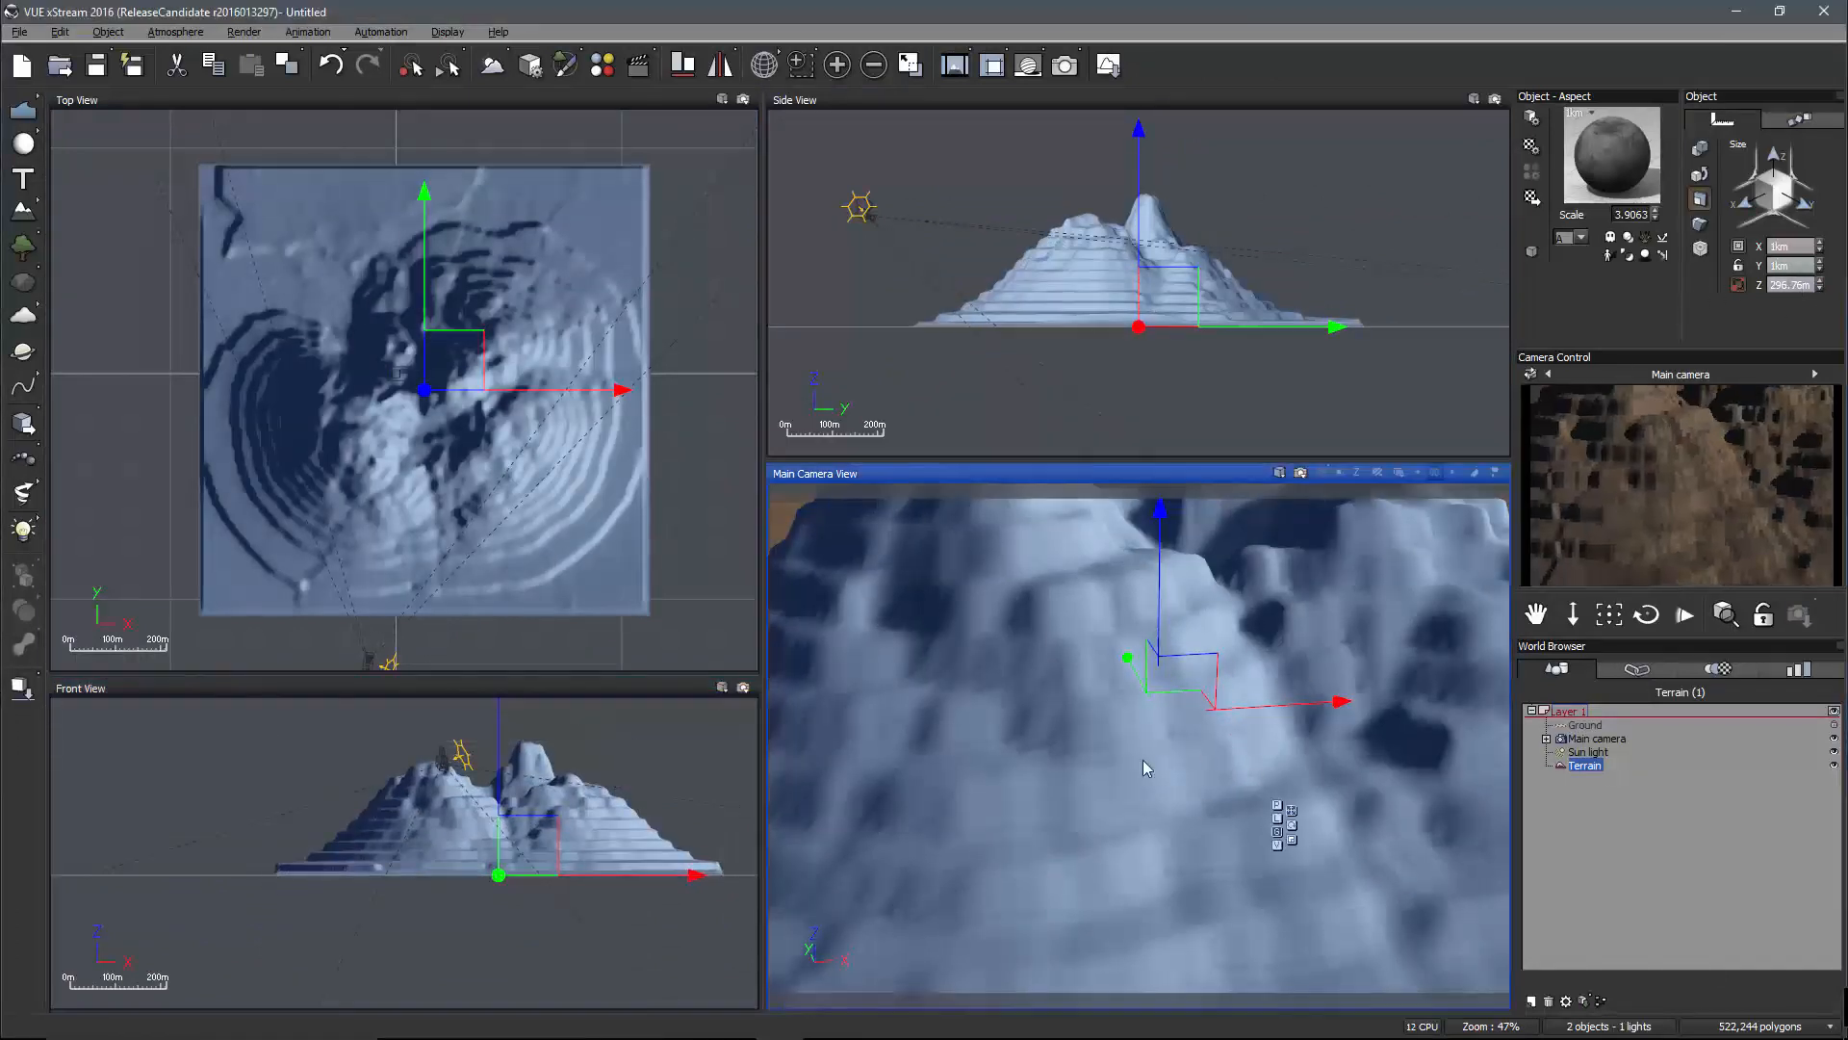
click(895, 184)
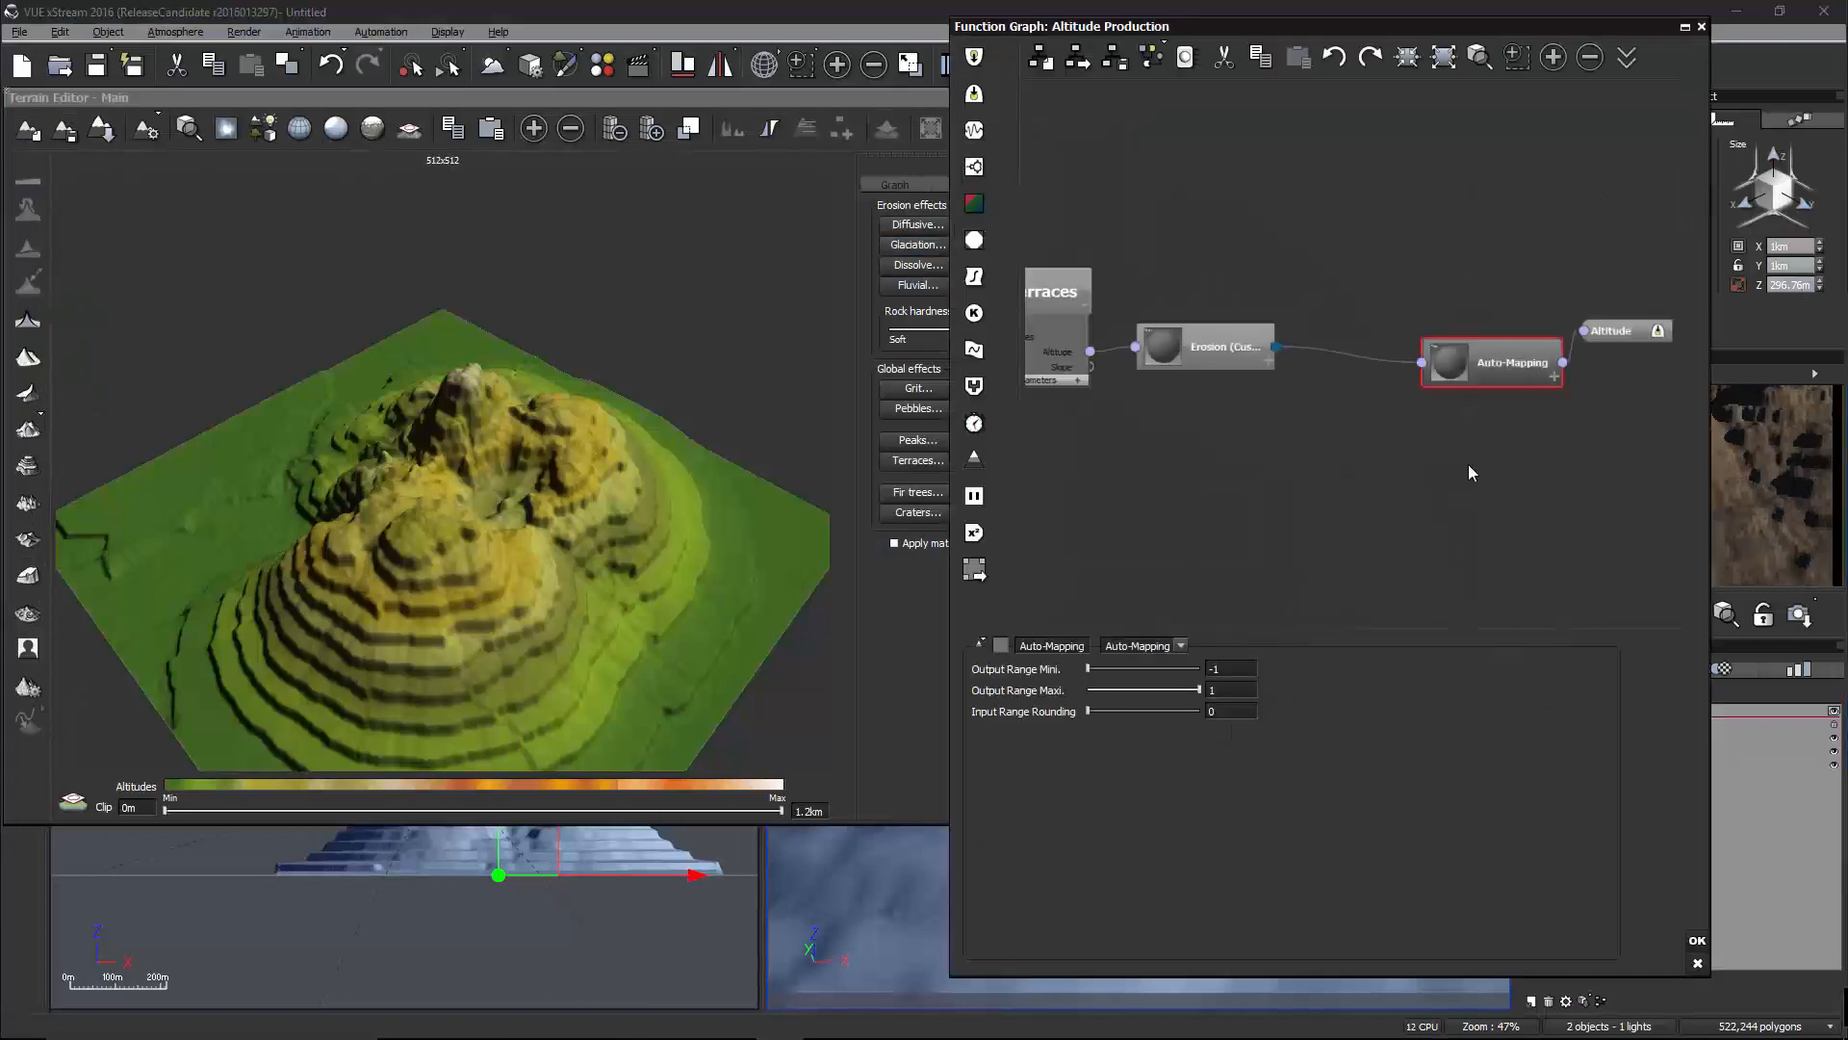
middle_drag(1469, 466, 1559, 469)
click(1375, 345)
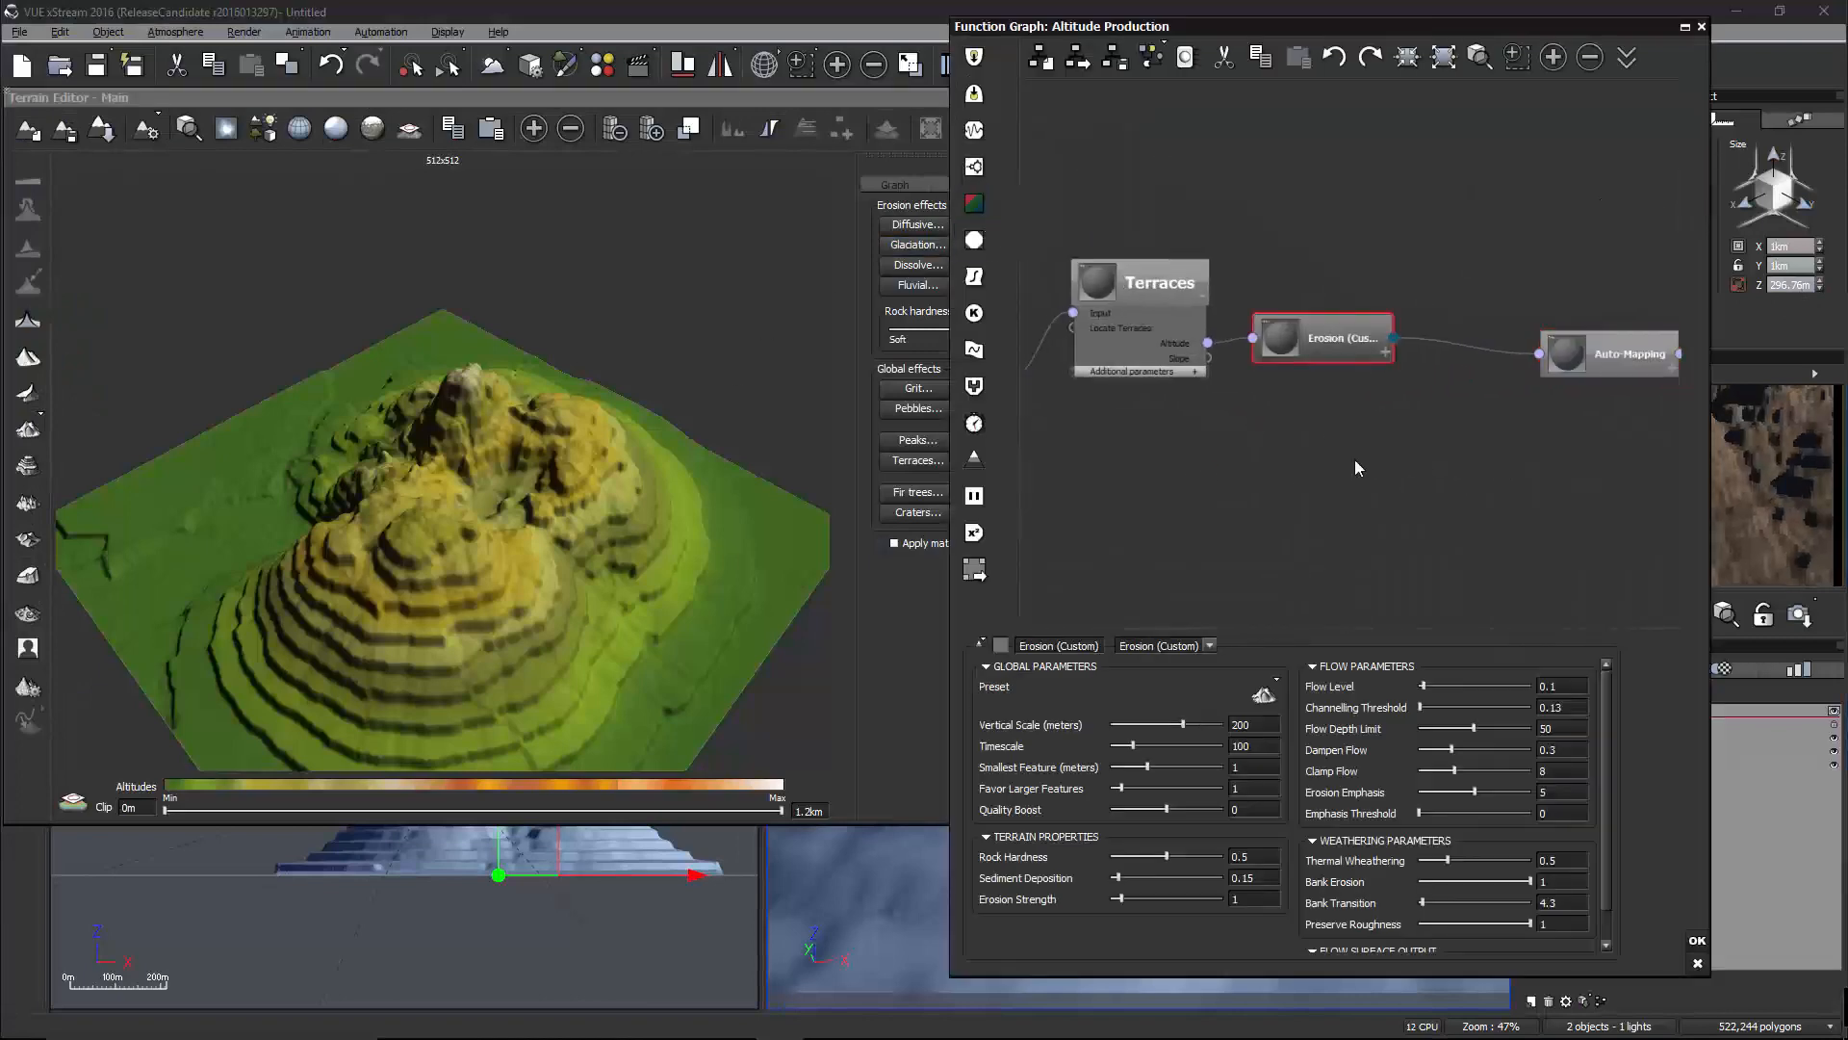
double_click(1254, 725)
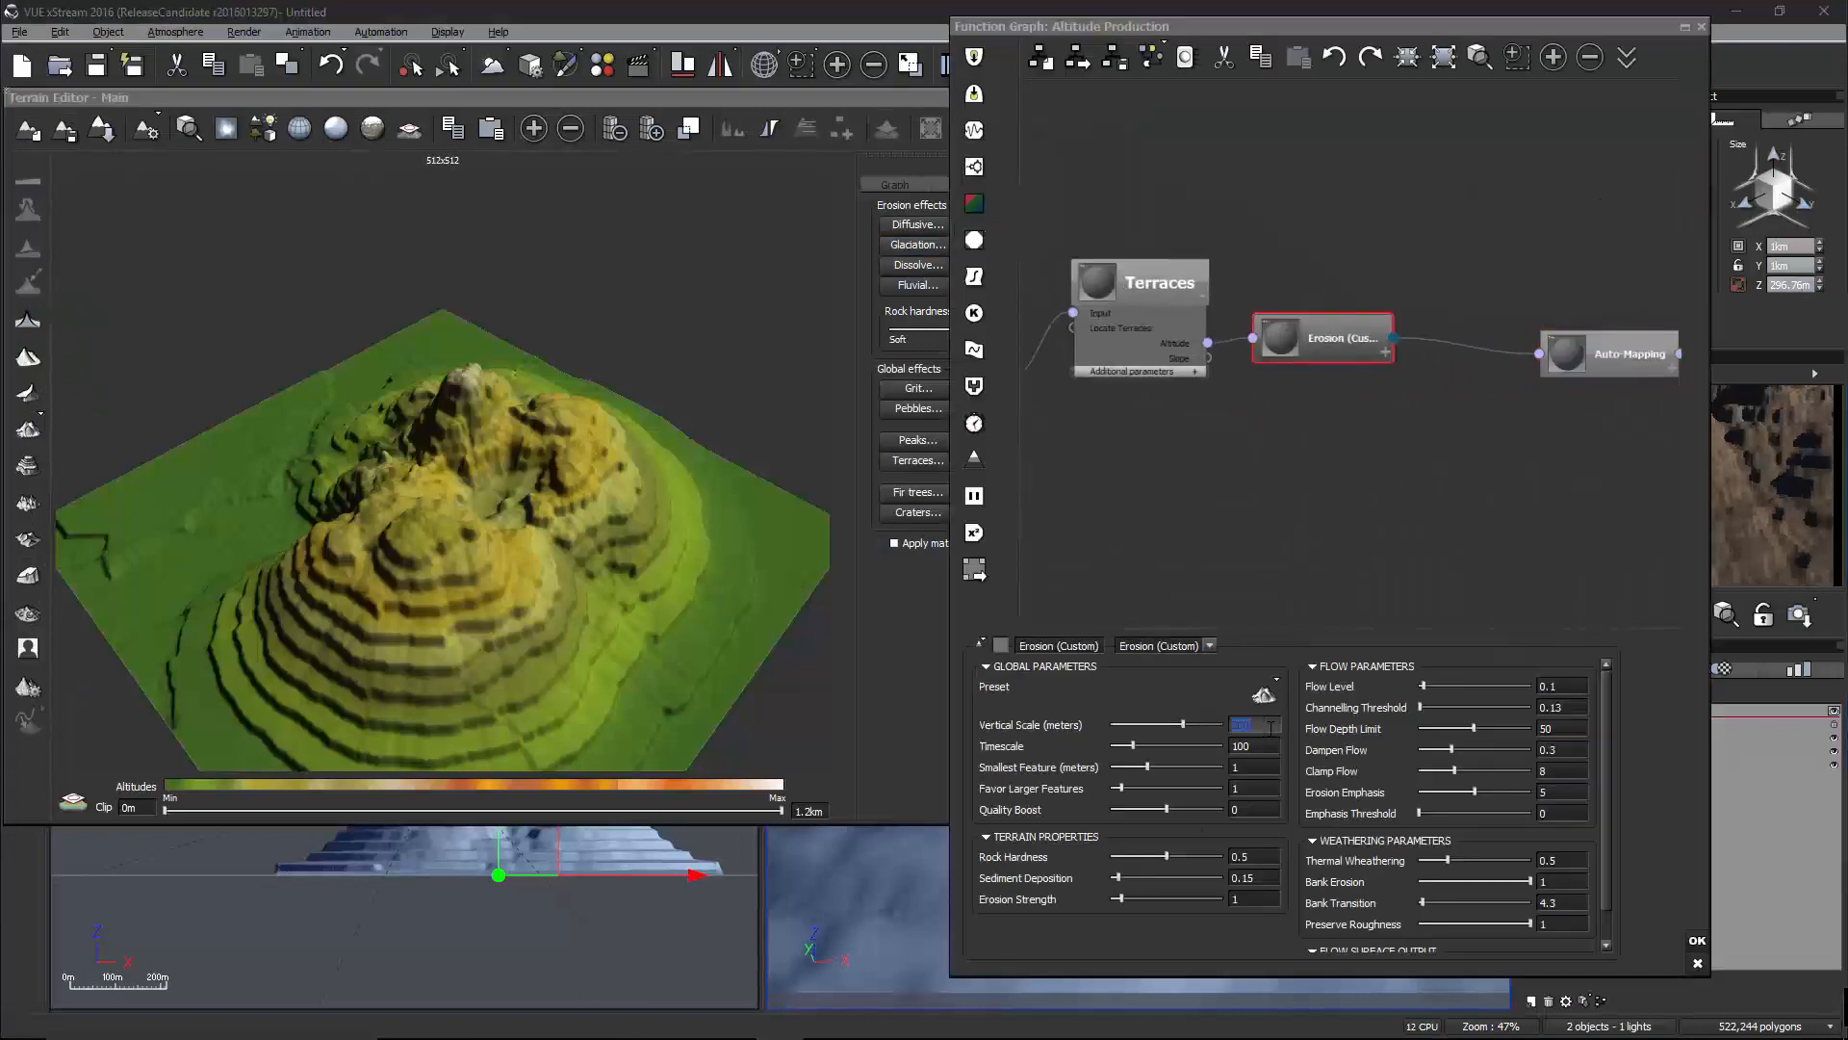
text(300)
key(Return)
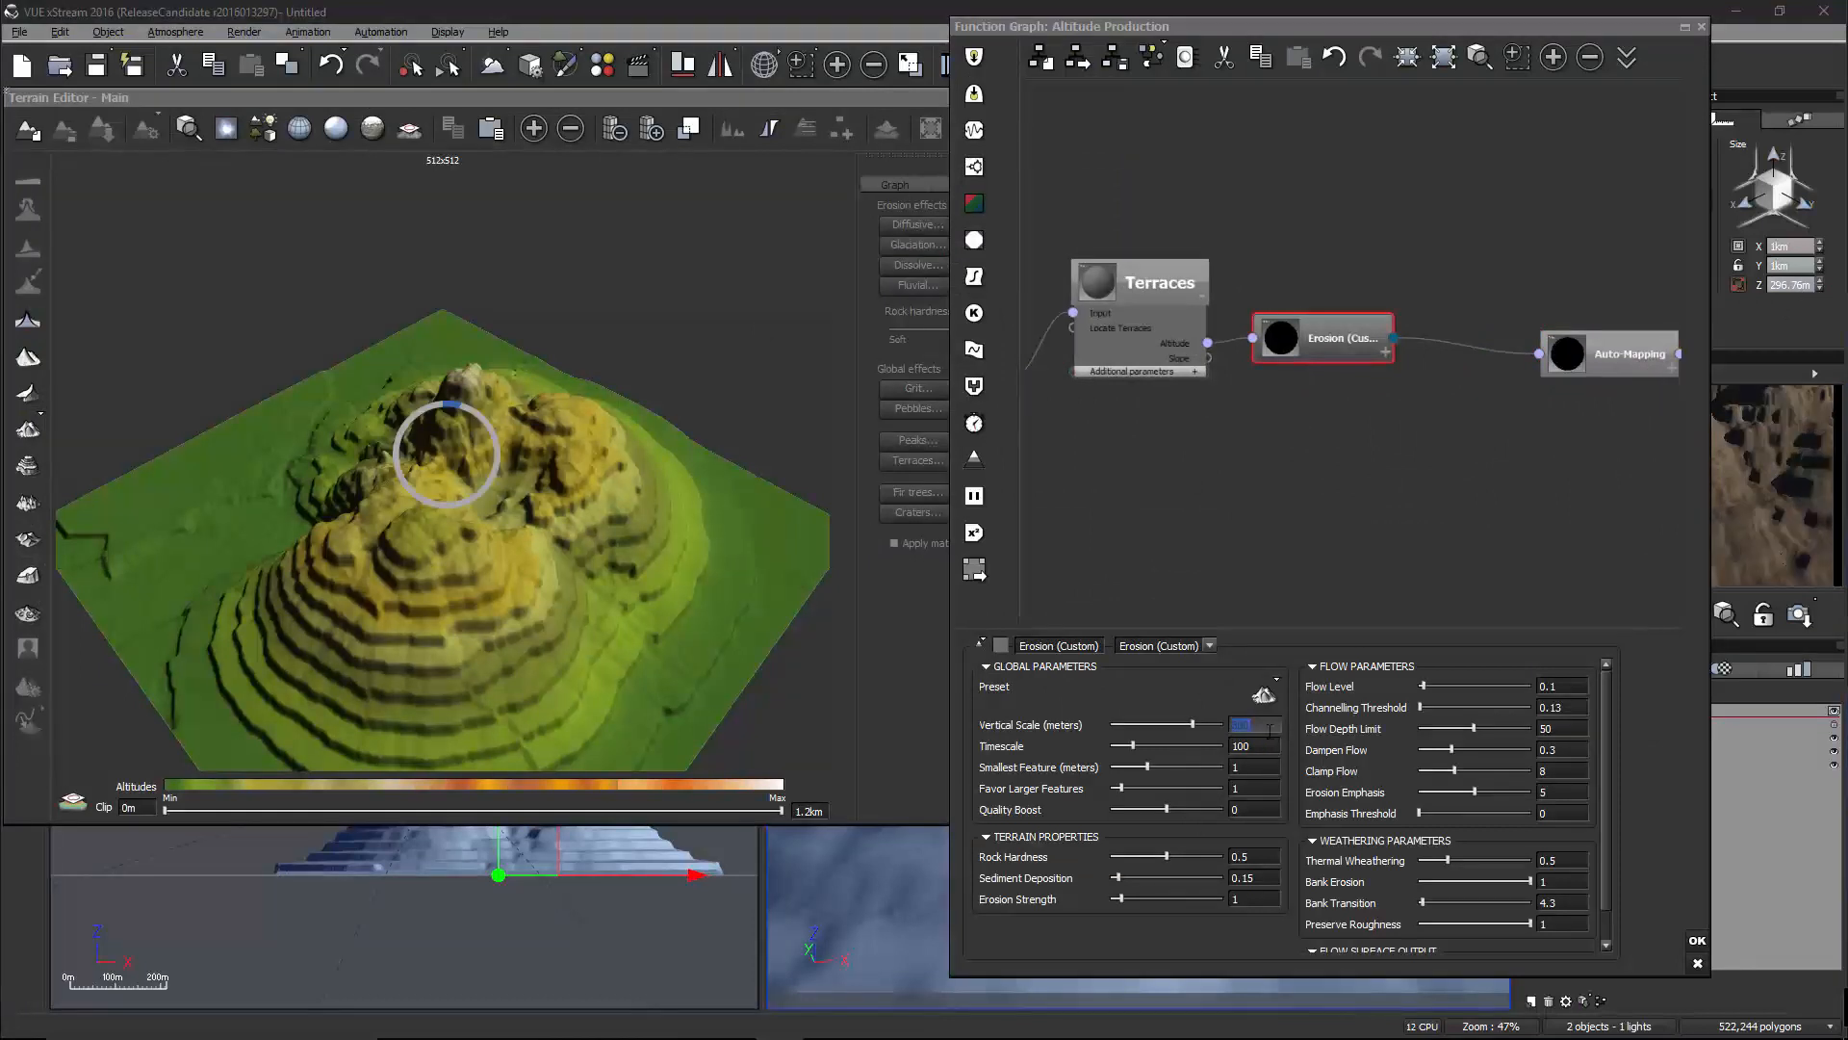
Raise the Erosion (Custom) node's Erosion Strength to 10 and inspect the terrain from several angles
drag(1120, 898, 1217, 901)
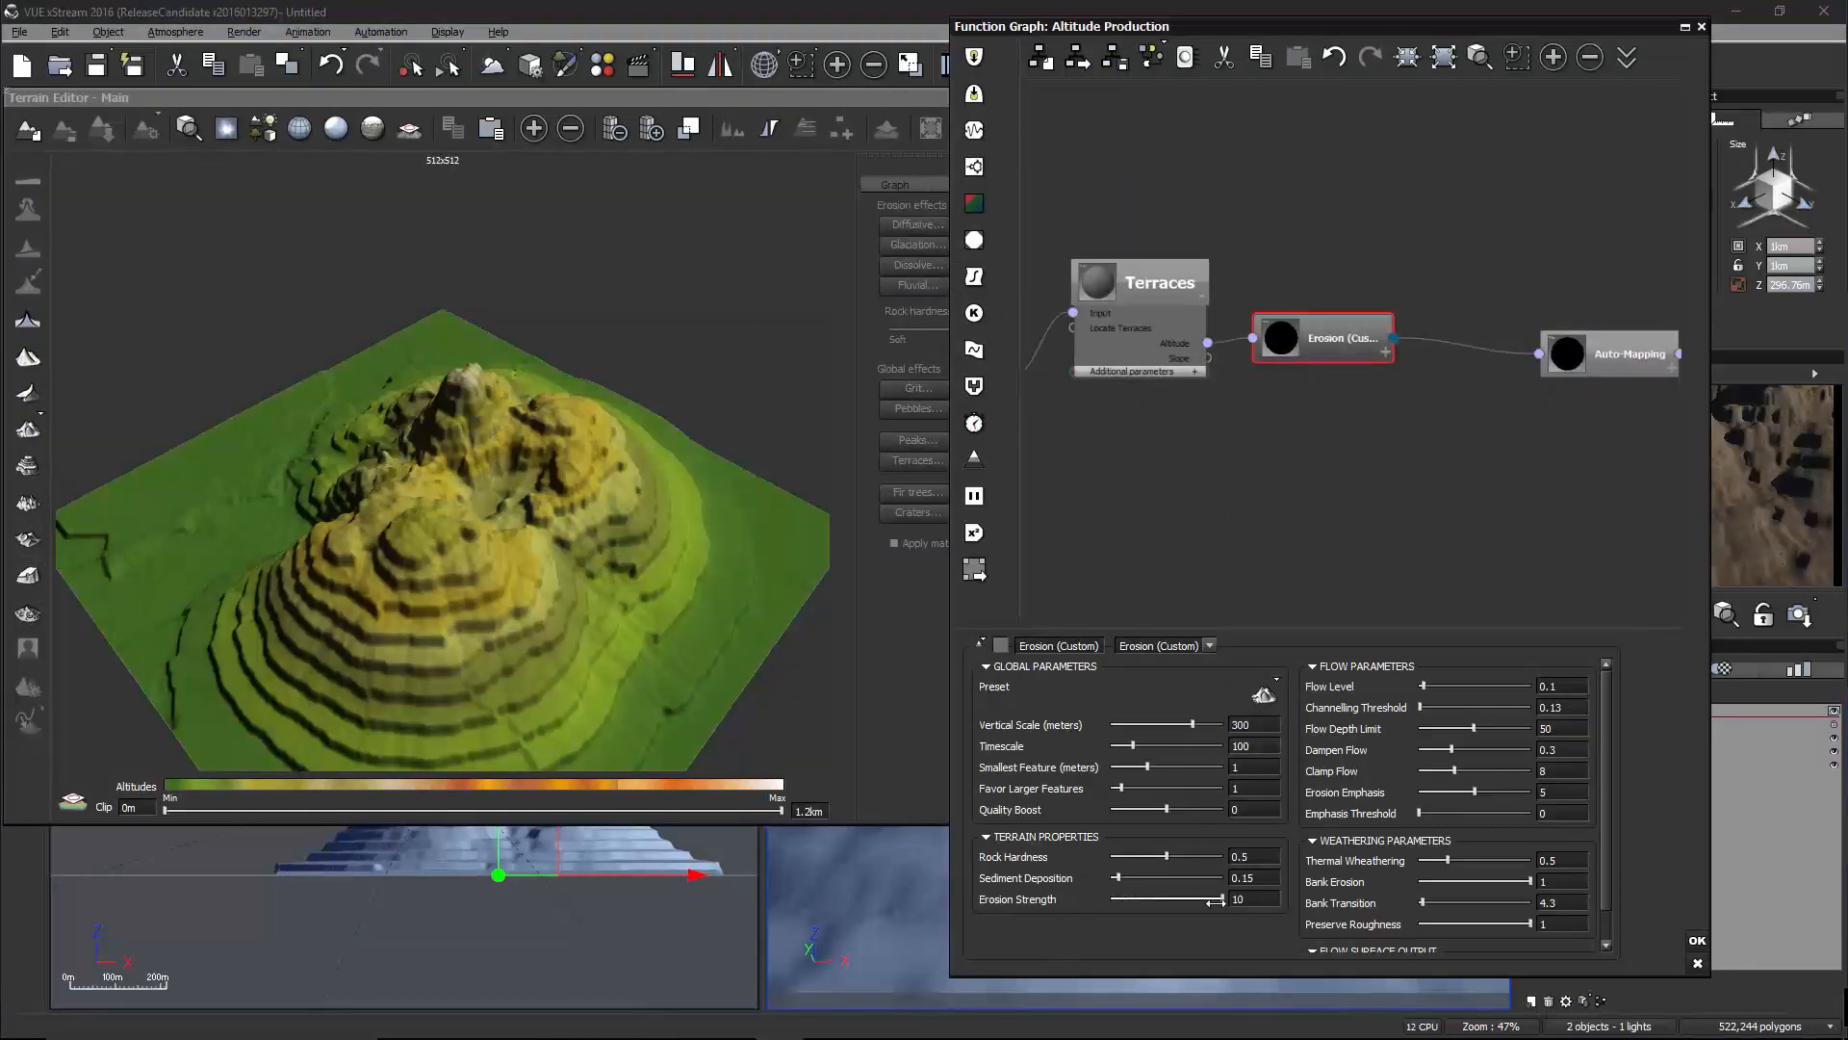
mouse_move(493, 559)
right_down()
mouse_move(705, 532)
mouse_move(727, 572)
right_up()
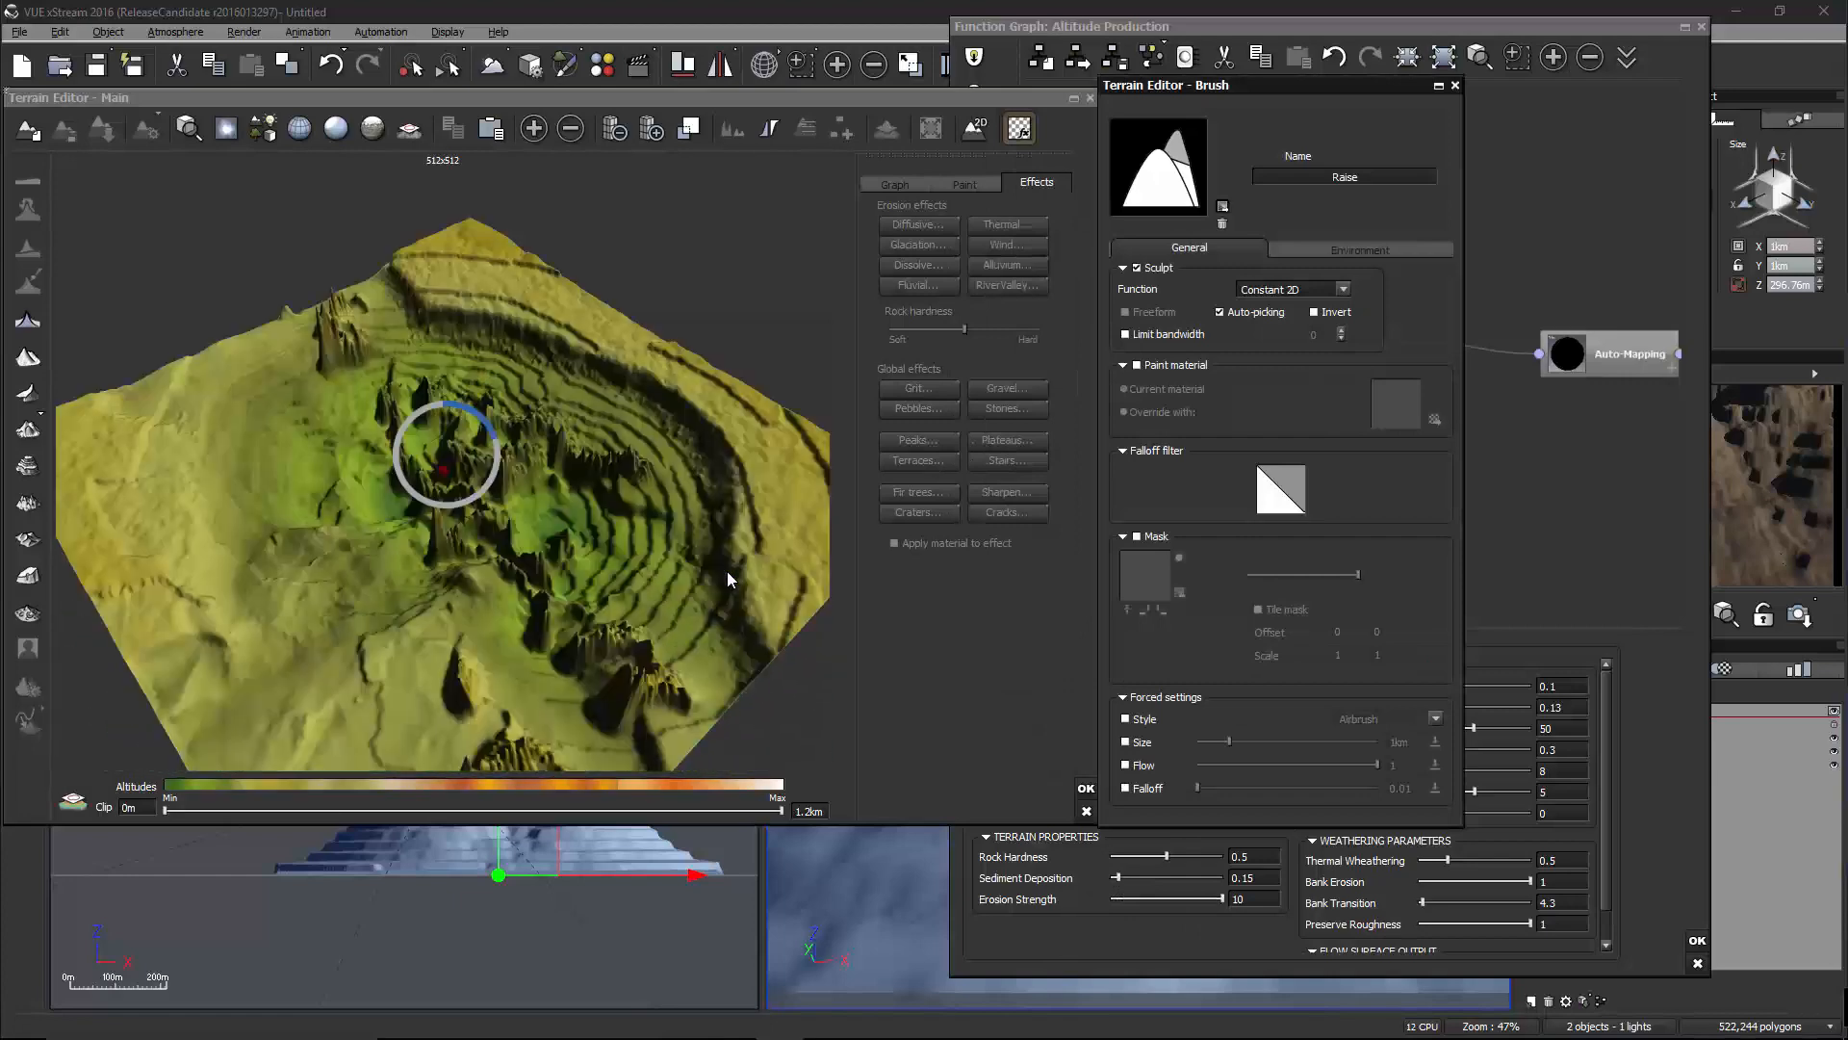
right_drag(725, 570, 257, 529)
right_drag(556, 505, 643, 506)
right_drag(707, 603, 711, 611)
click(1513, 621)
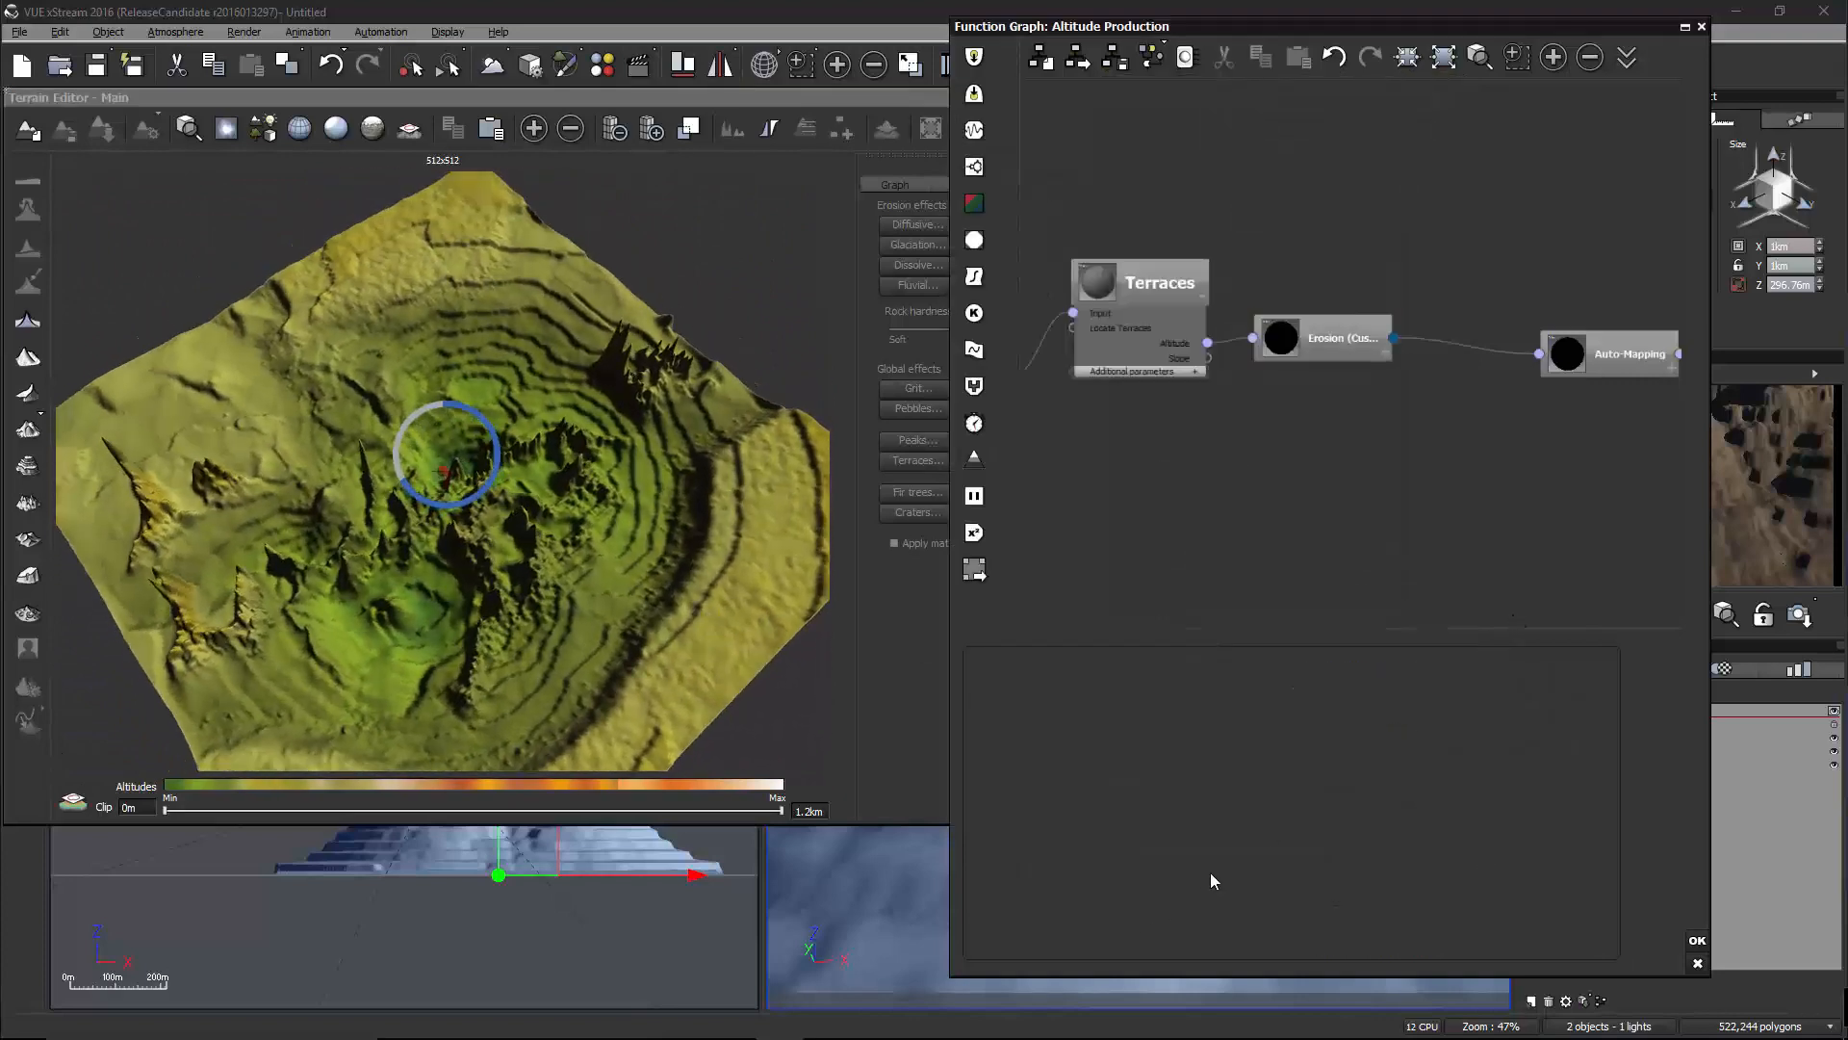
Lower the Erosion node's Erosion Strength to 1.89655, enlarge the parameter area and inspect the mountain
click(1333, 362)
drag(1213, 894, 1123, 905)
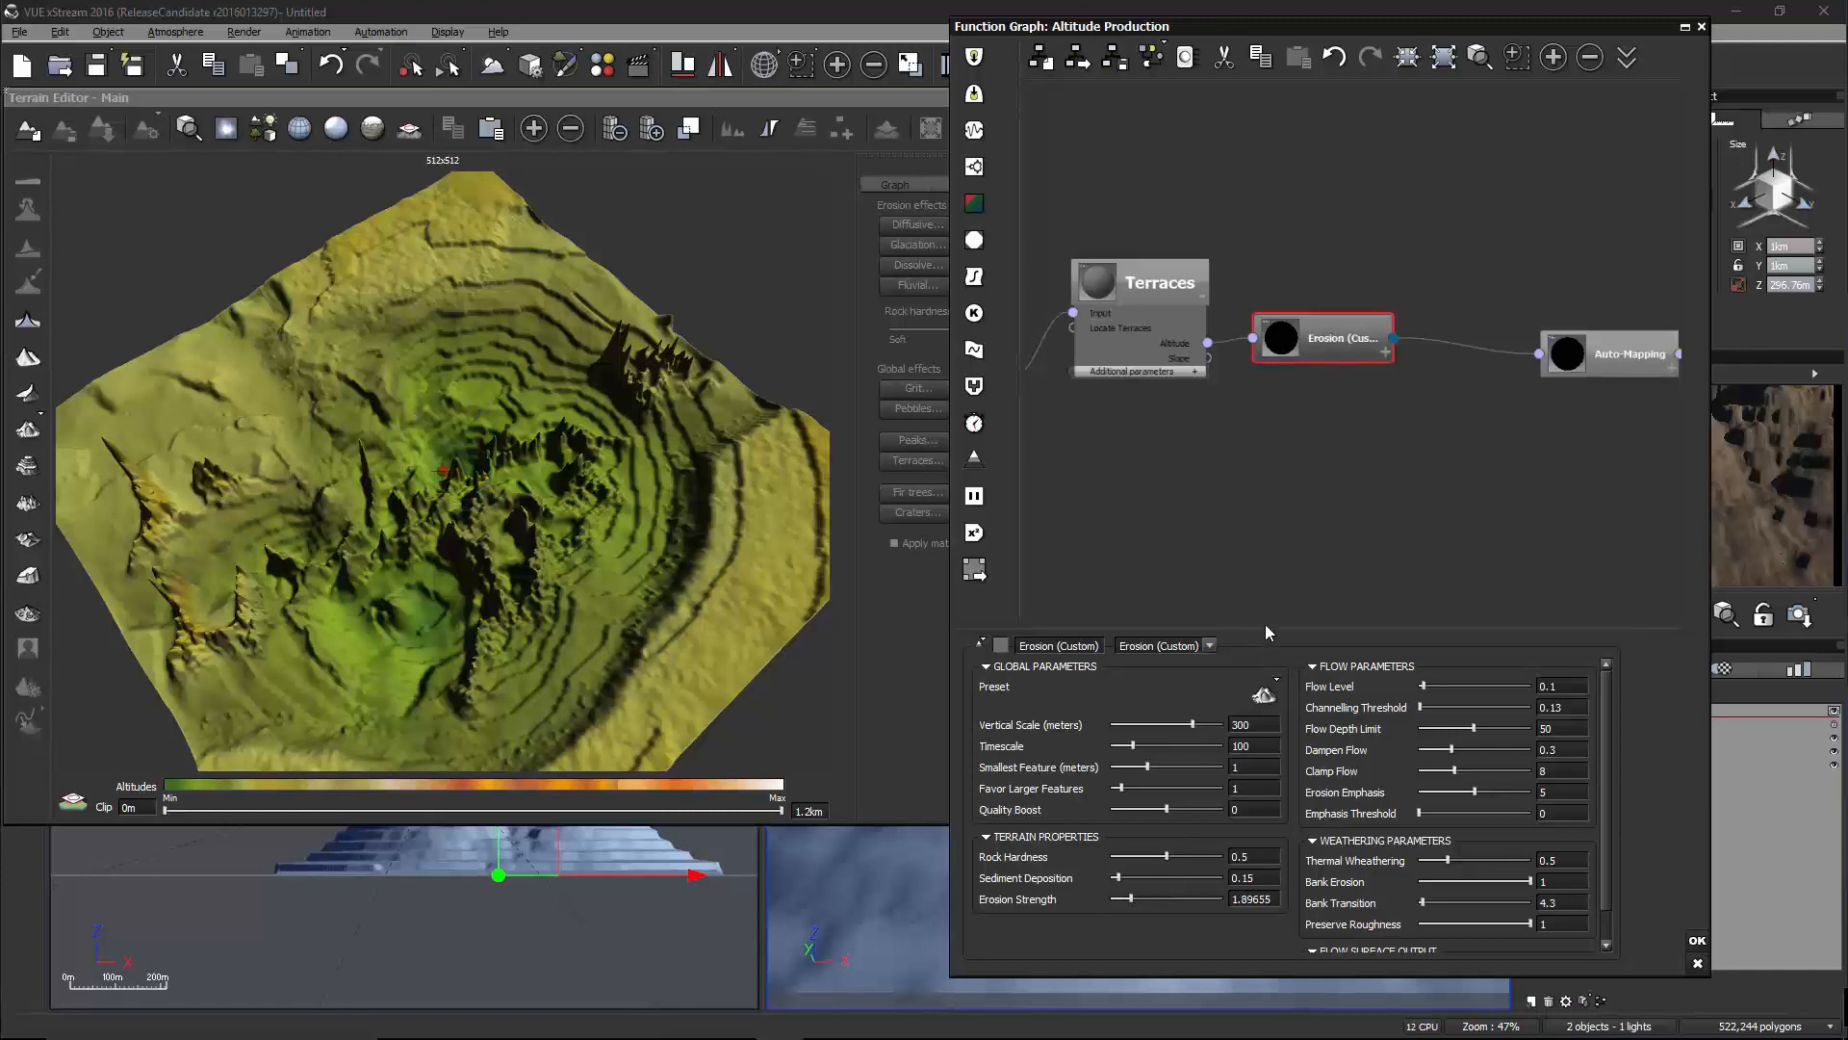
drag(1265, 623, 1266, 584)
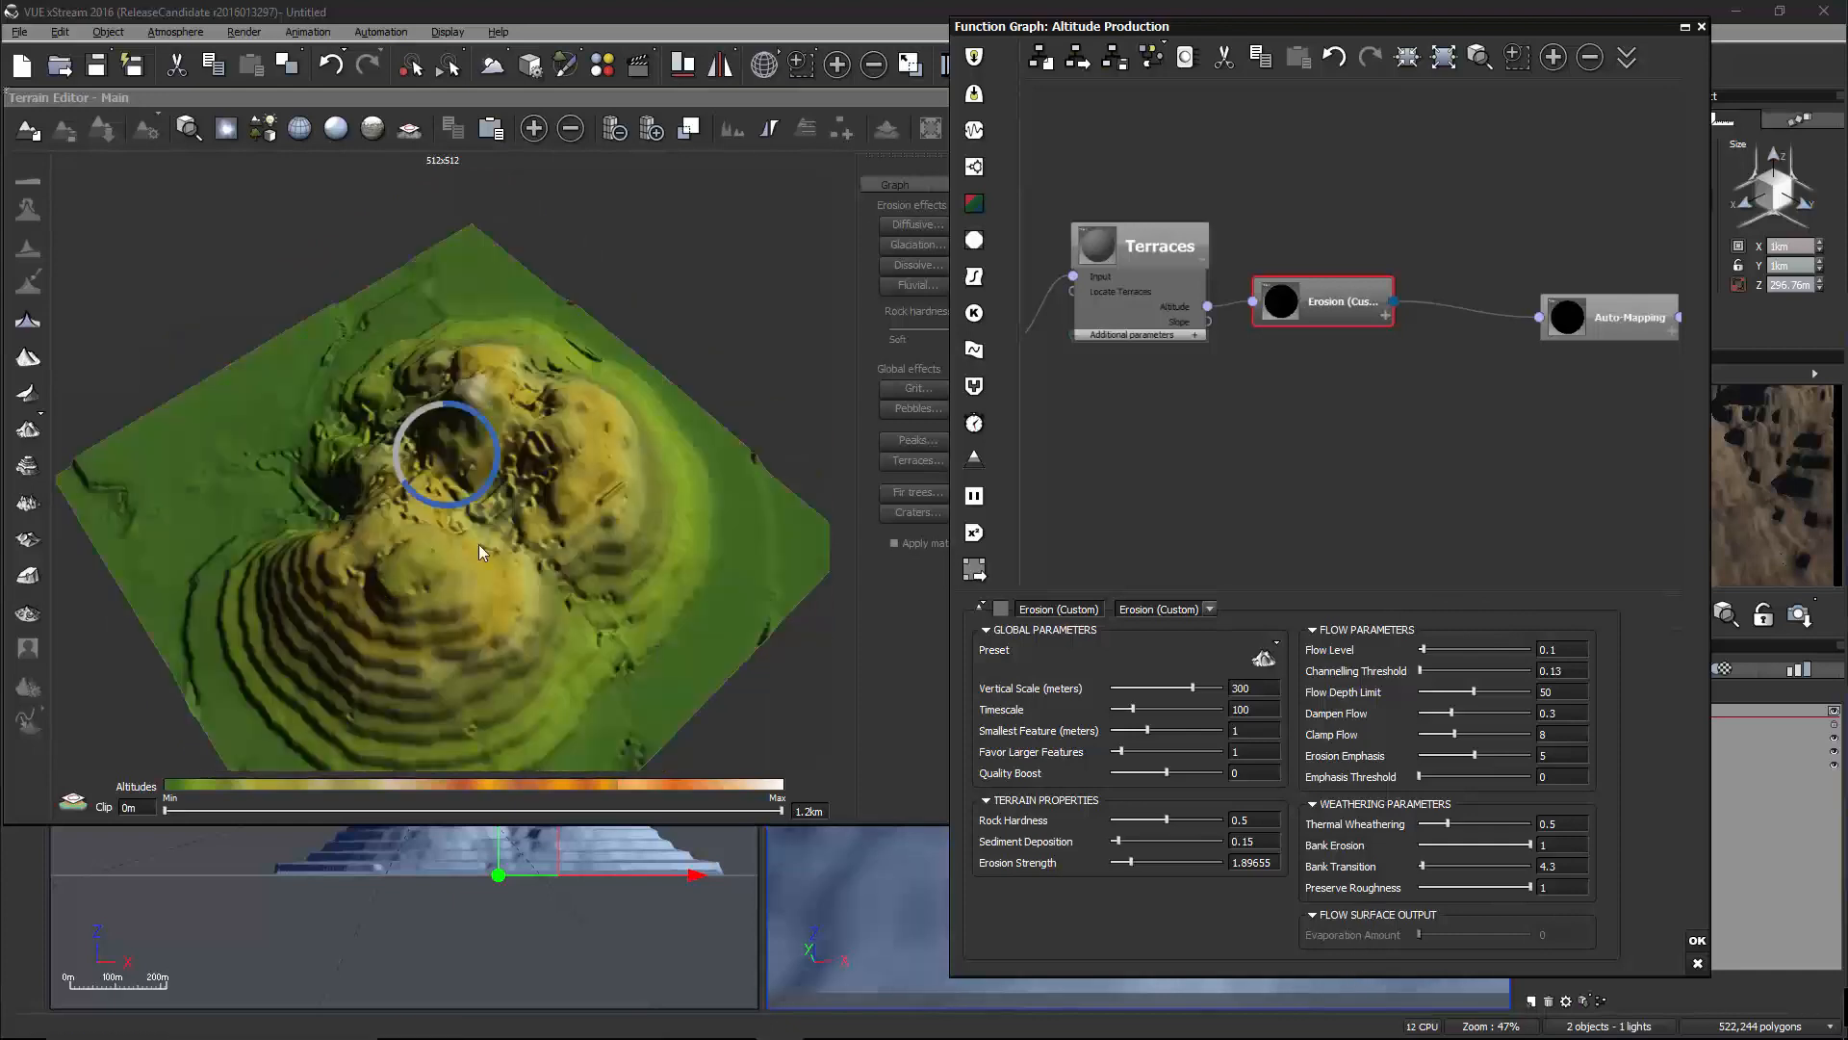
drag(477, 545, 653, 522)
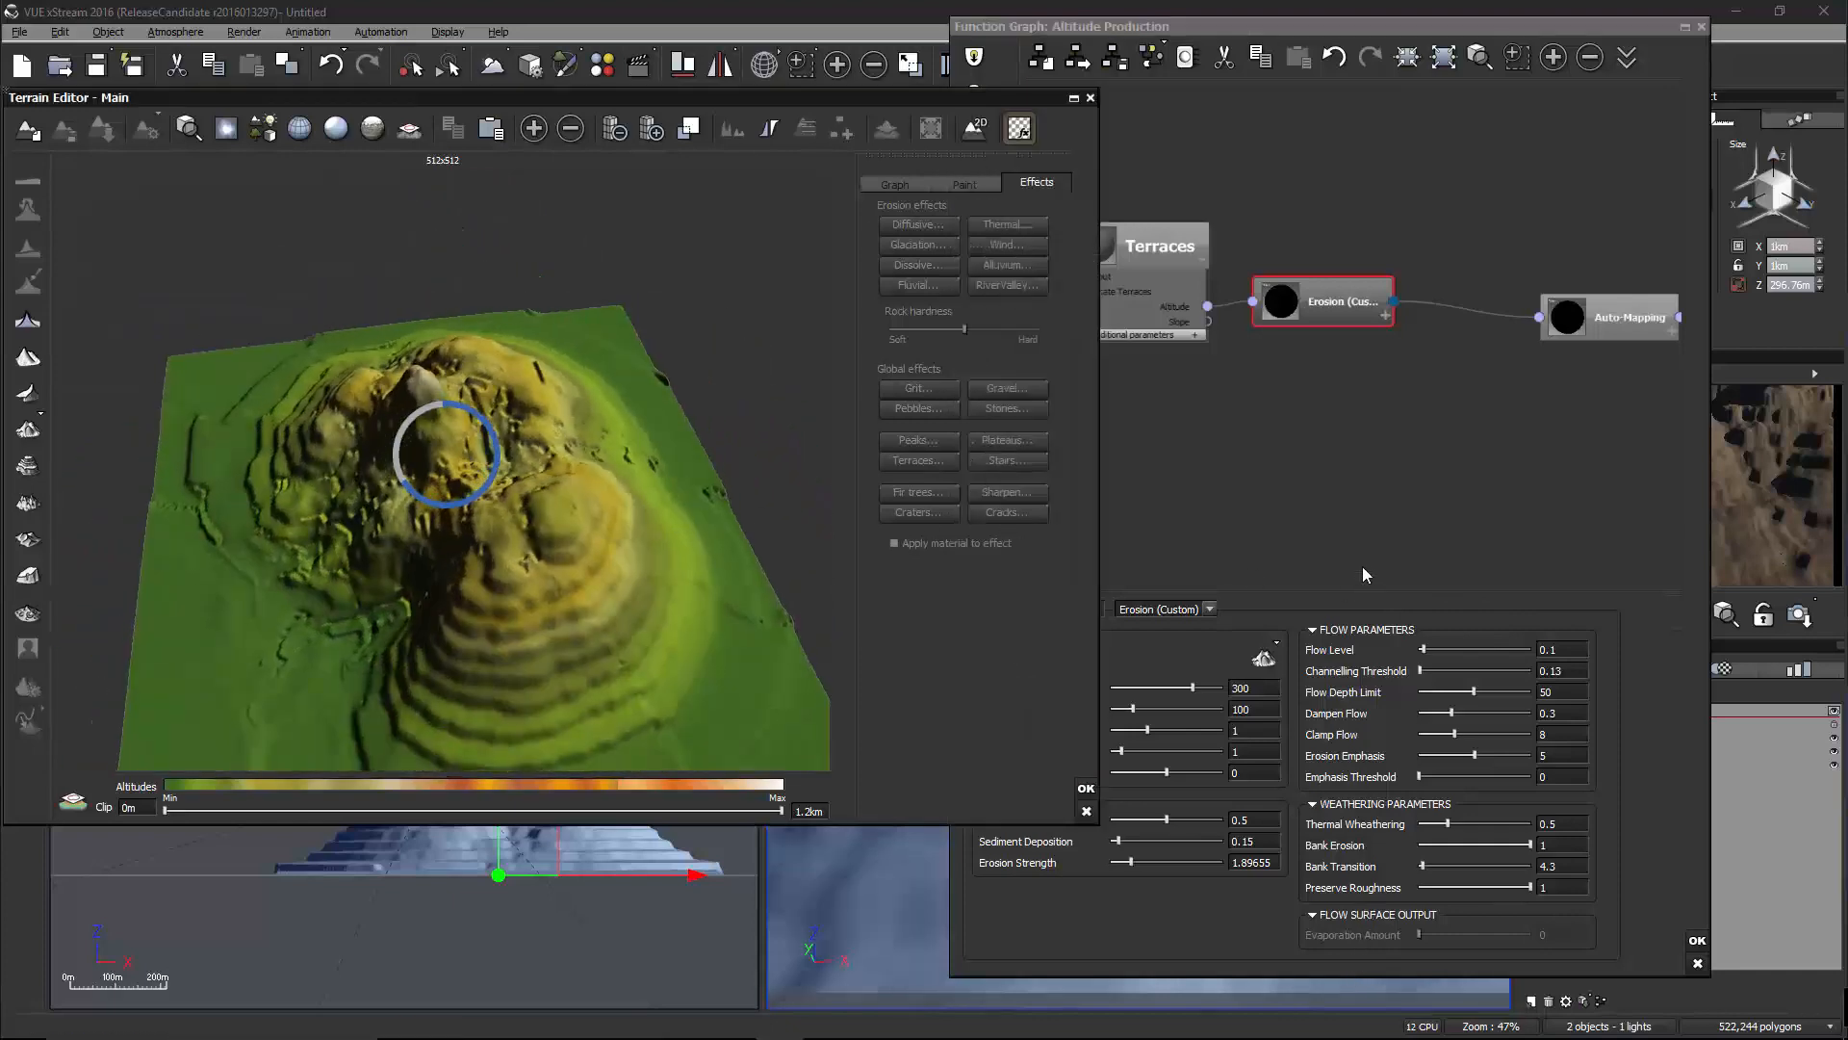
click(1414, 563)
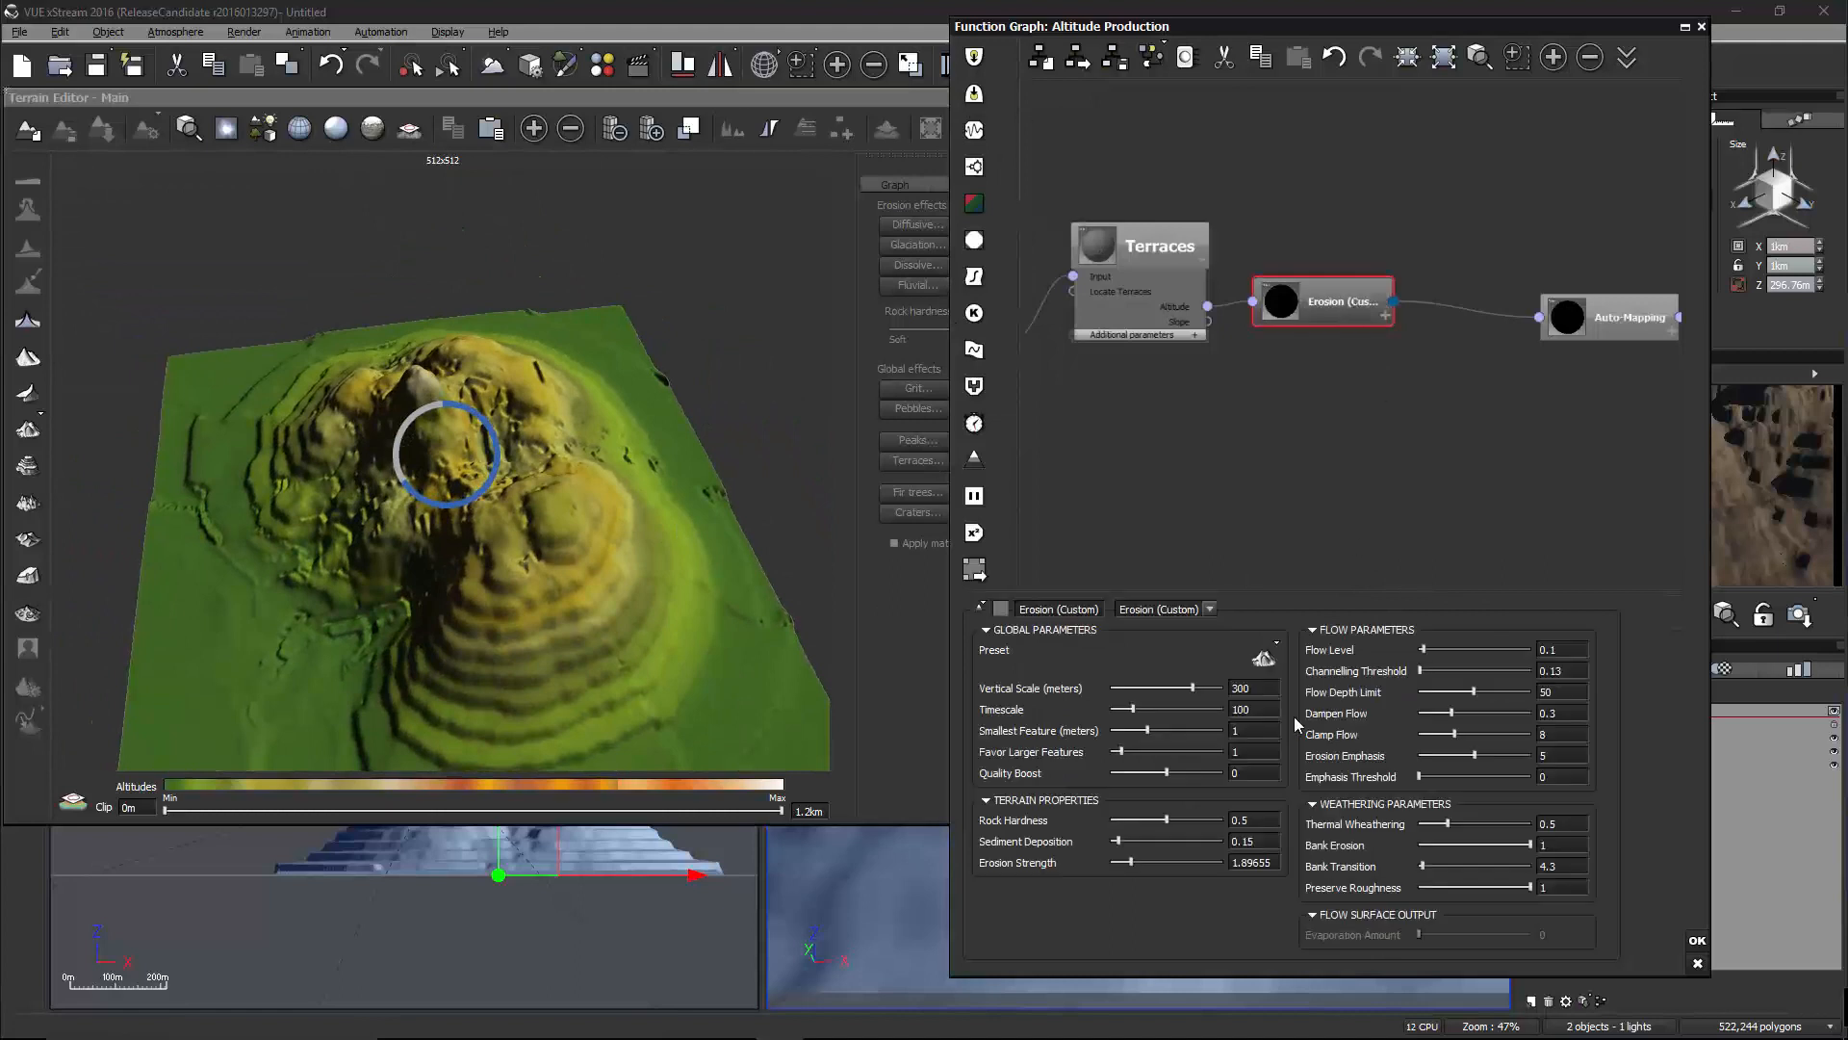
Apply the Furrows preset to the Erosion (Custom) node, replace it with the Rivers preset and inspect the mountain
click(1275, 662)
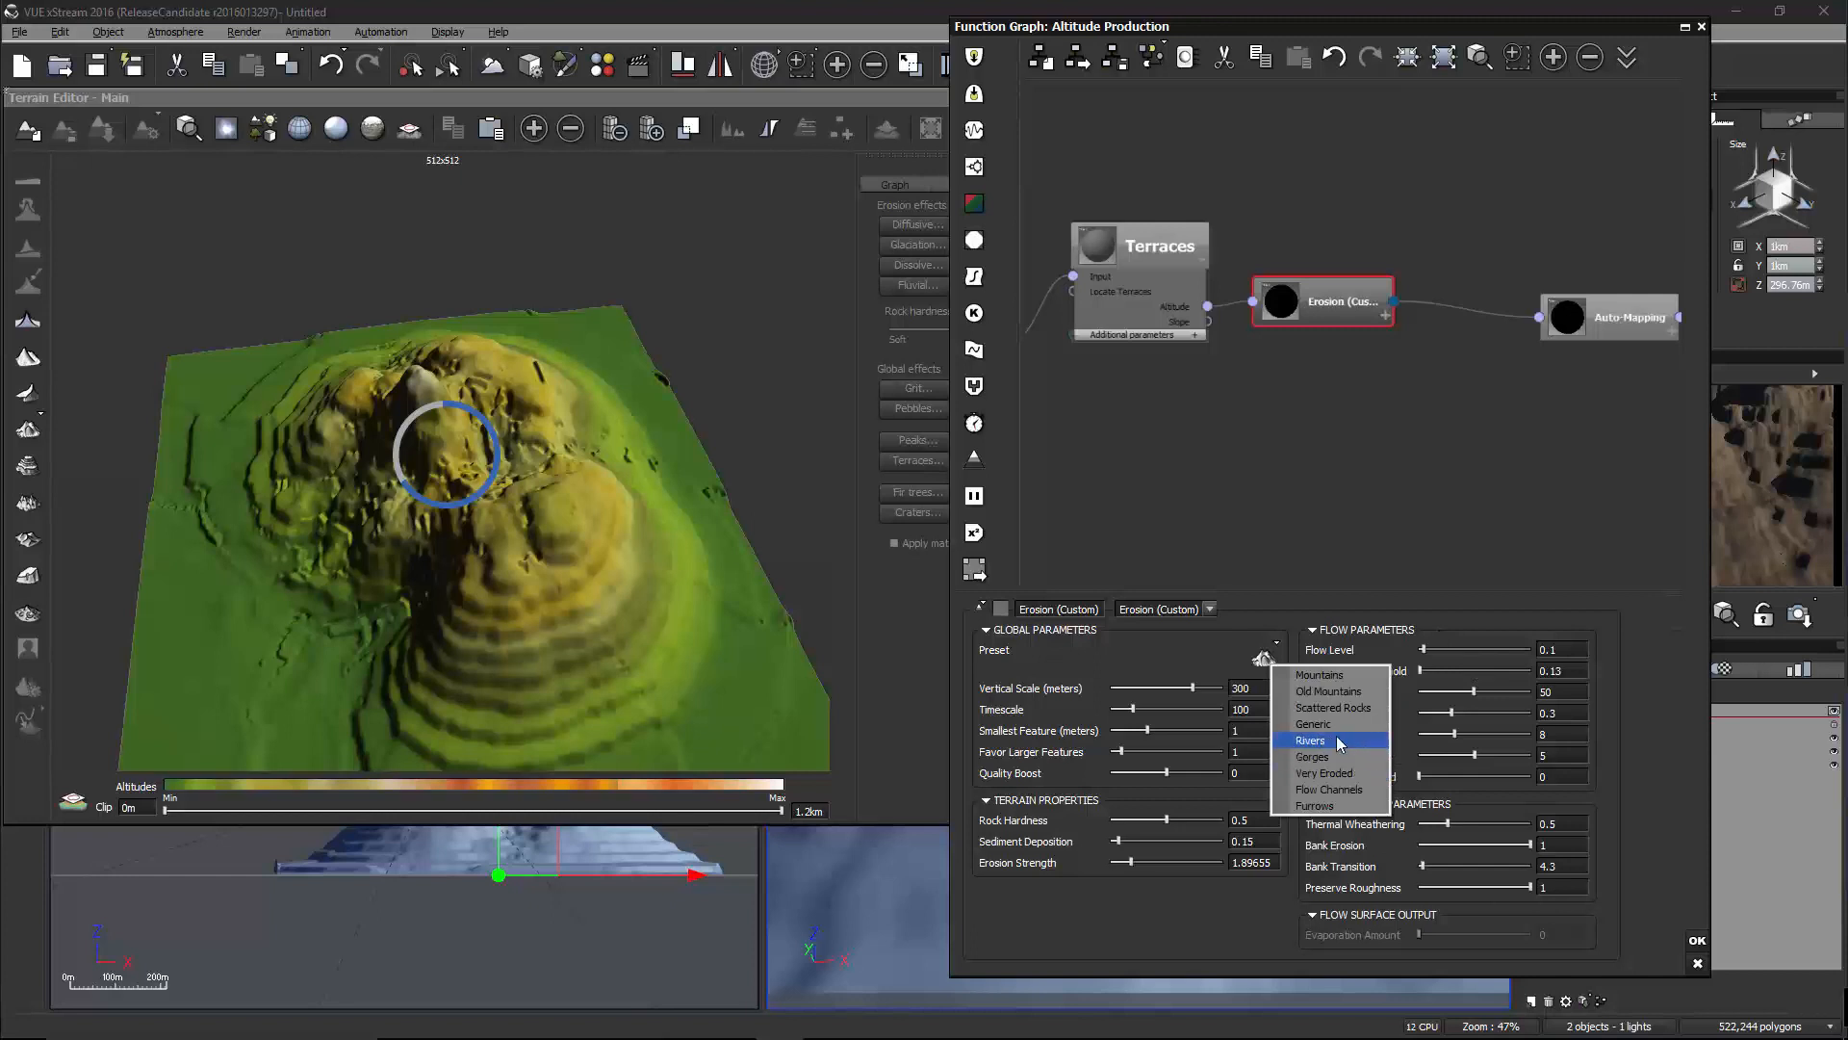
click(1355, 805)
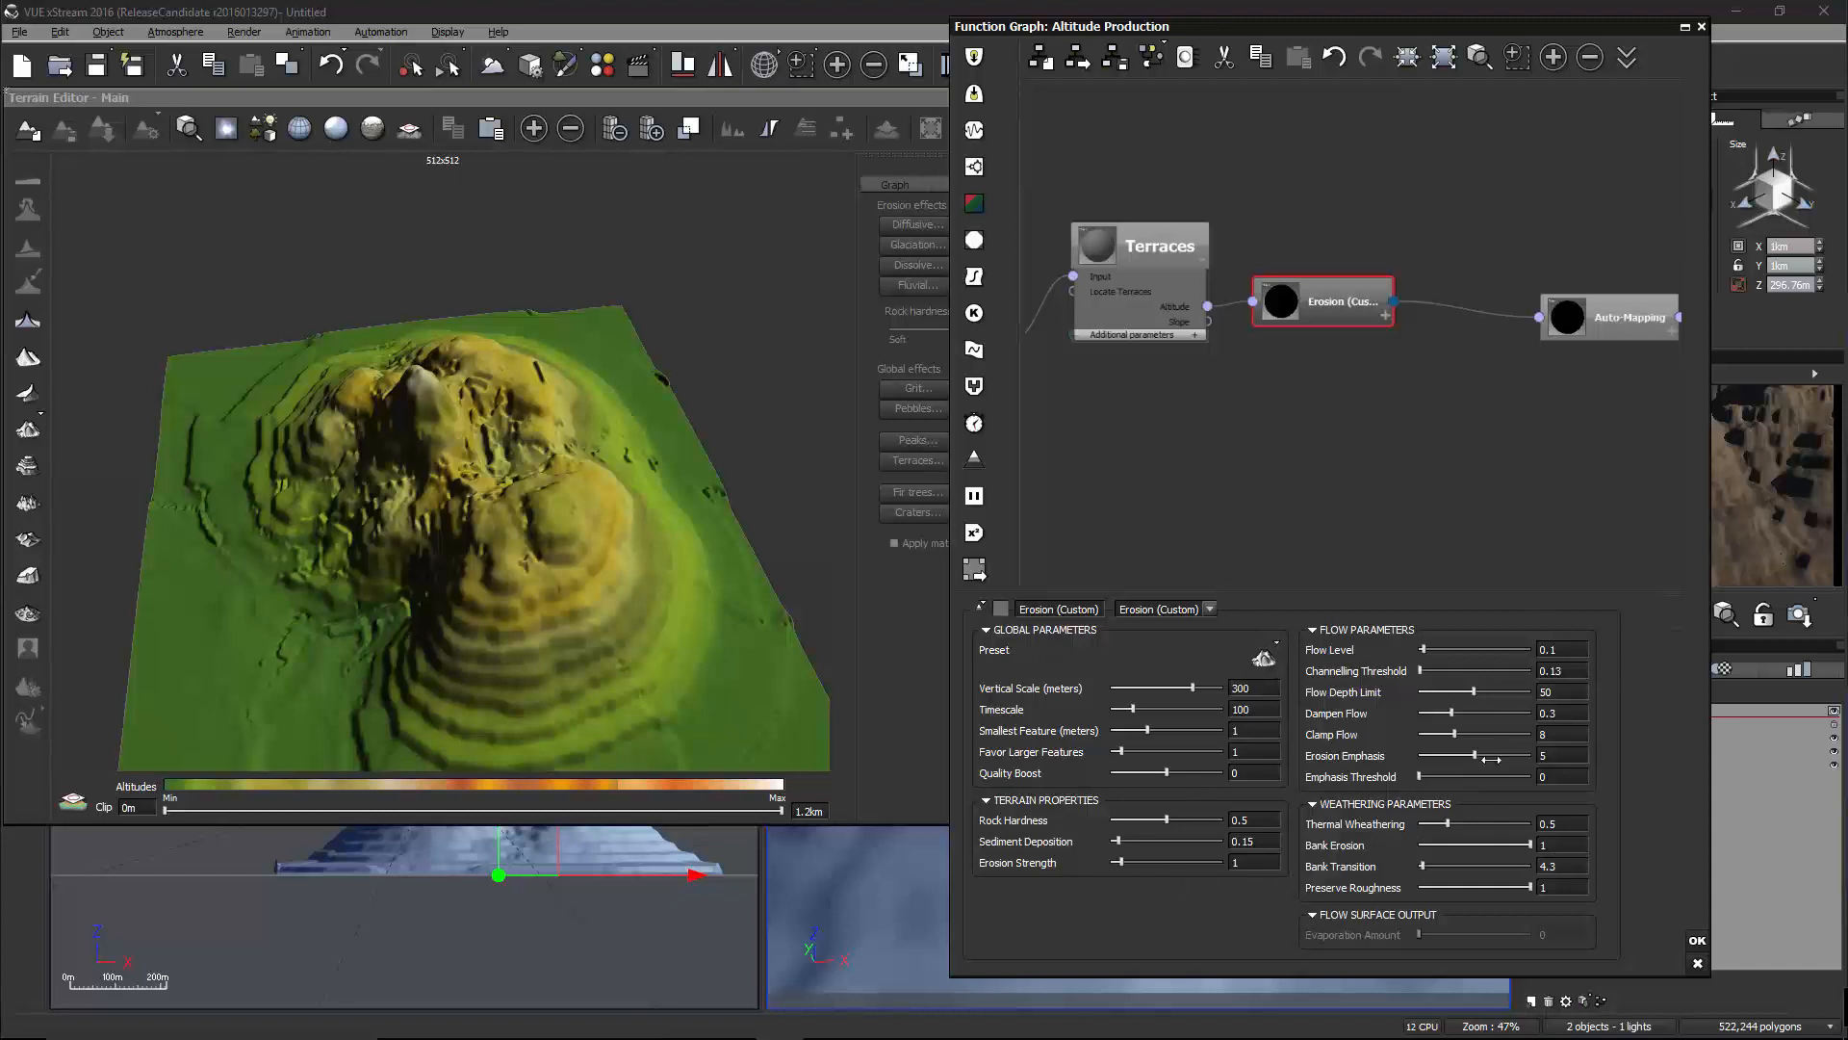
click(1275, 659)
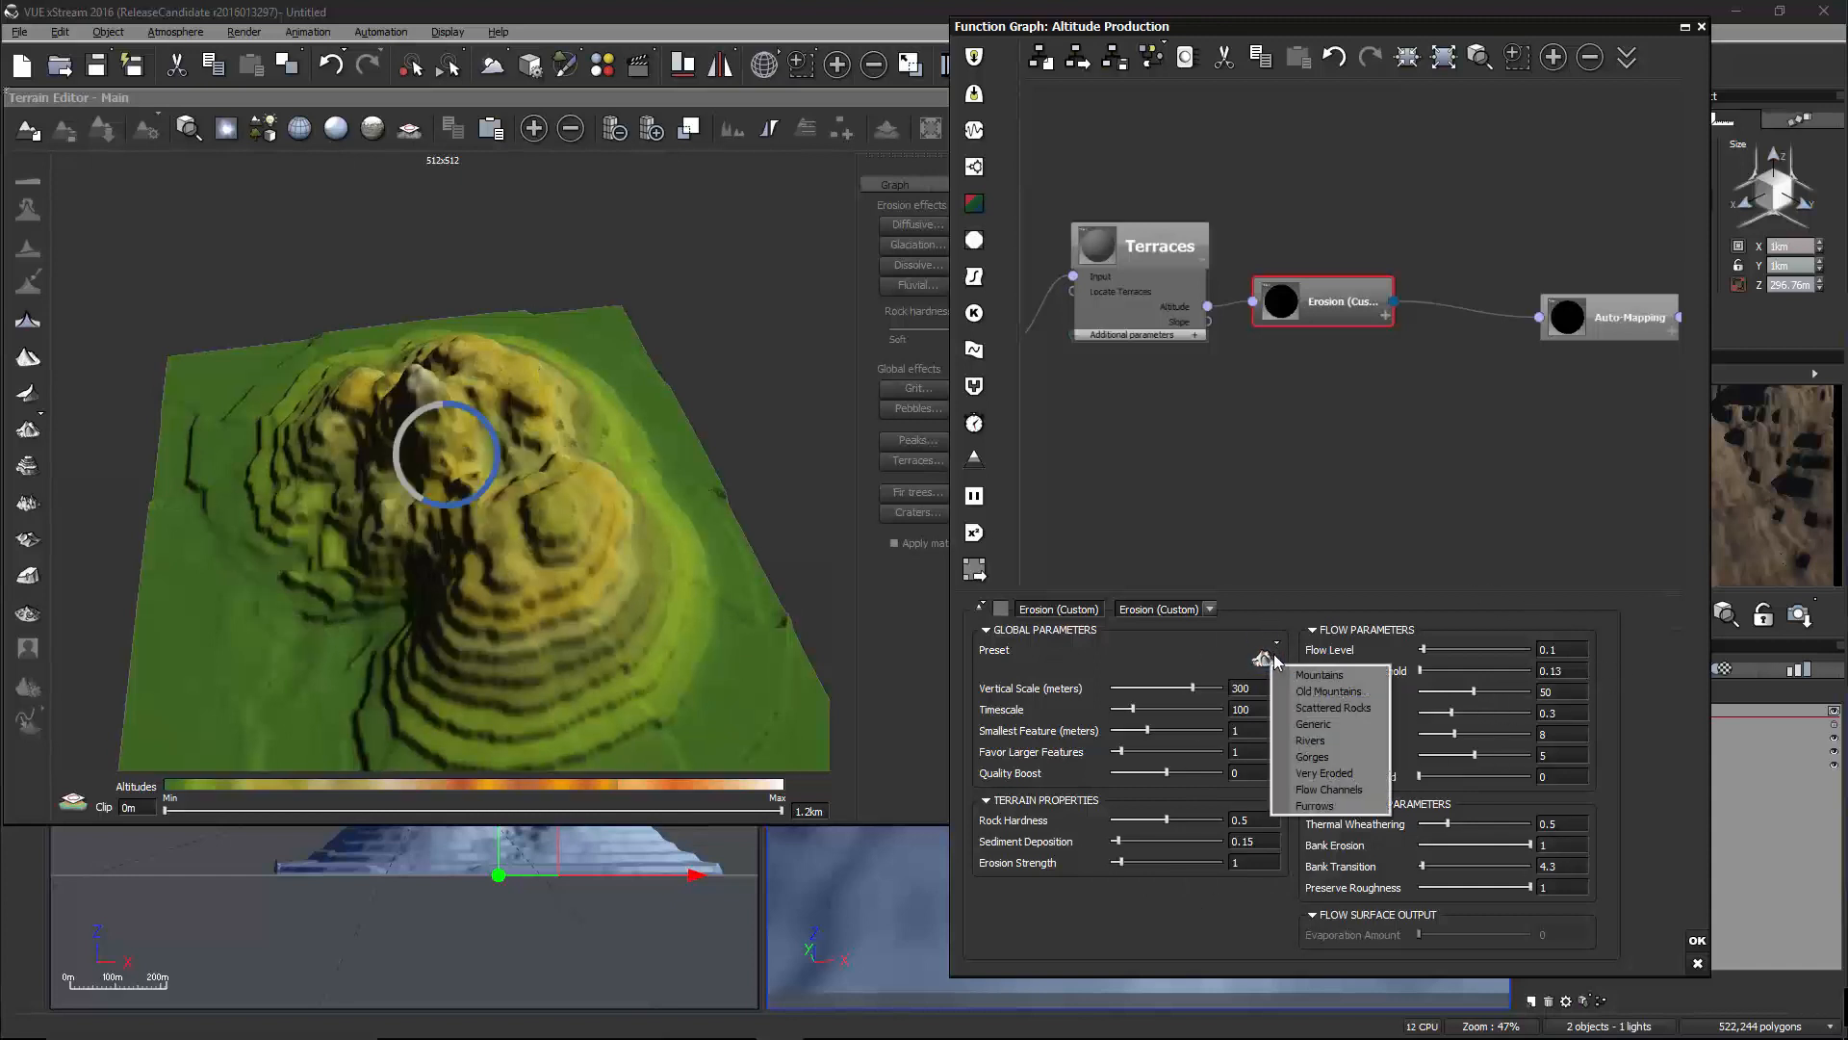
click(1346, 742)
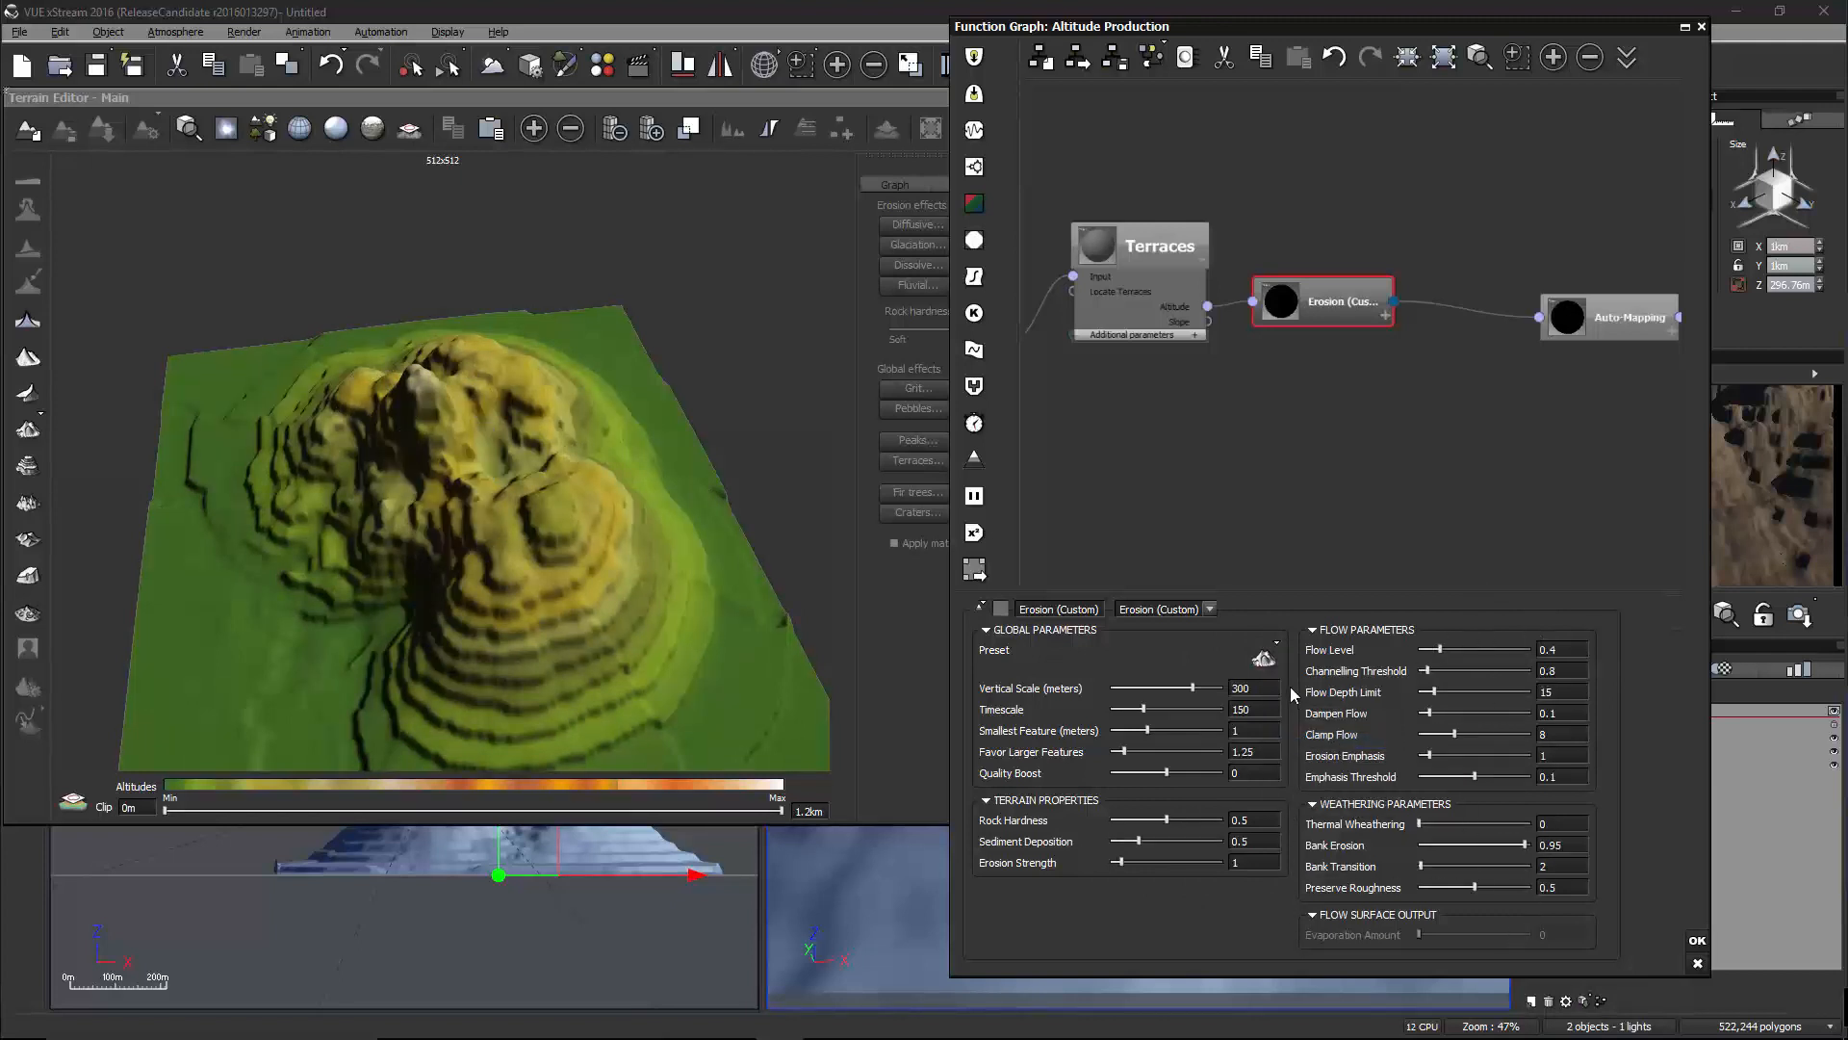
click(1272, 654)
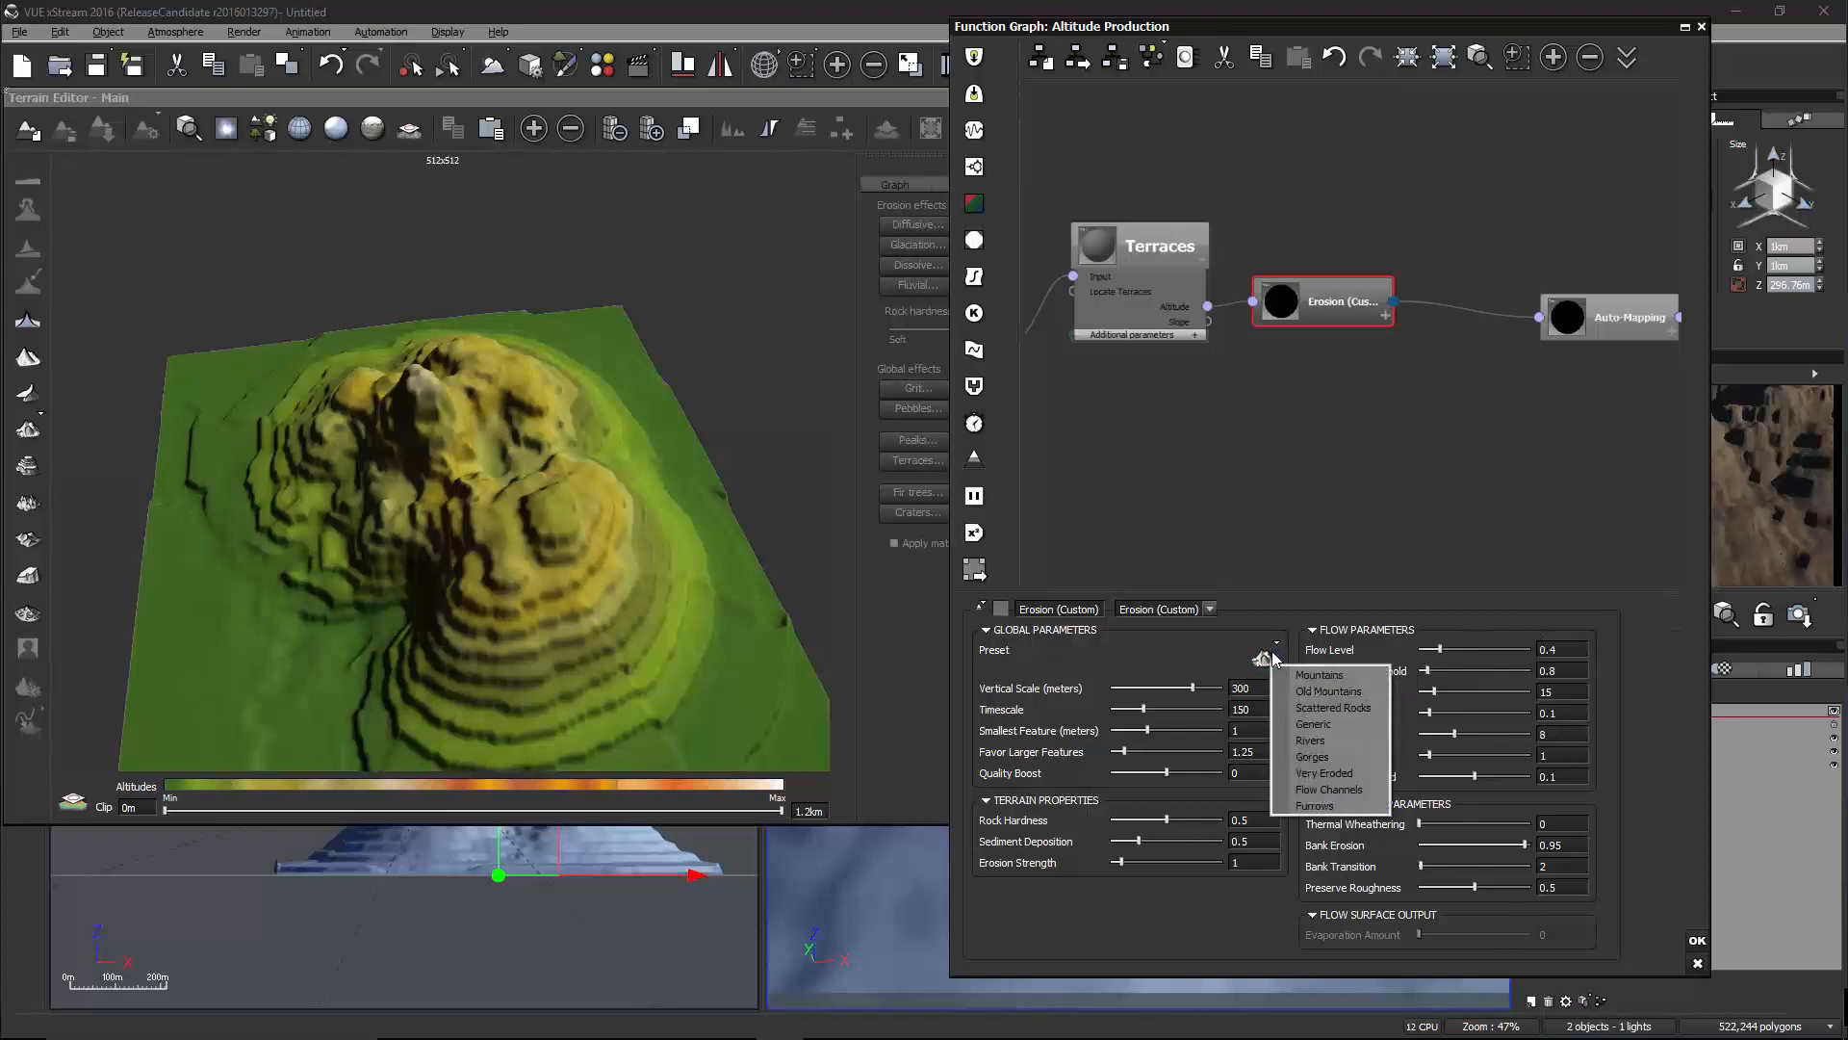
click(1348, 527)
click(1322, 319)
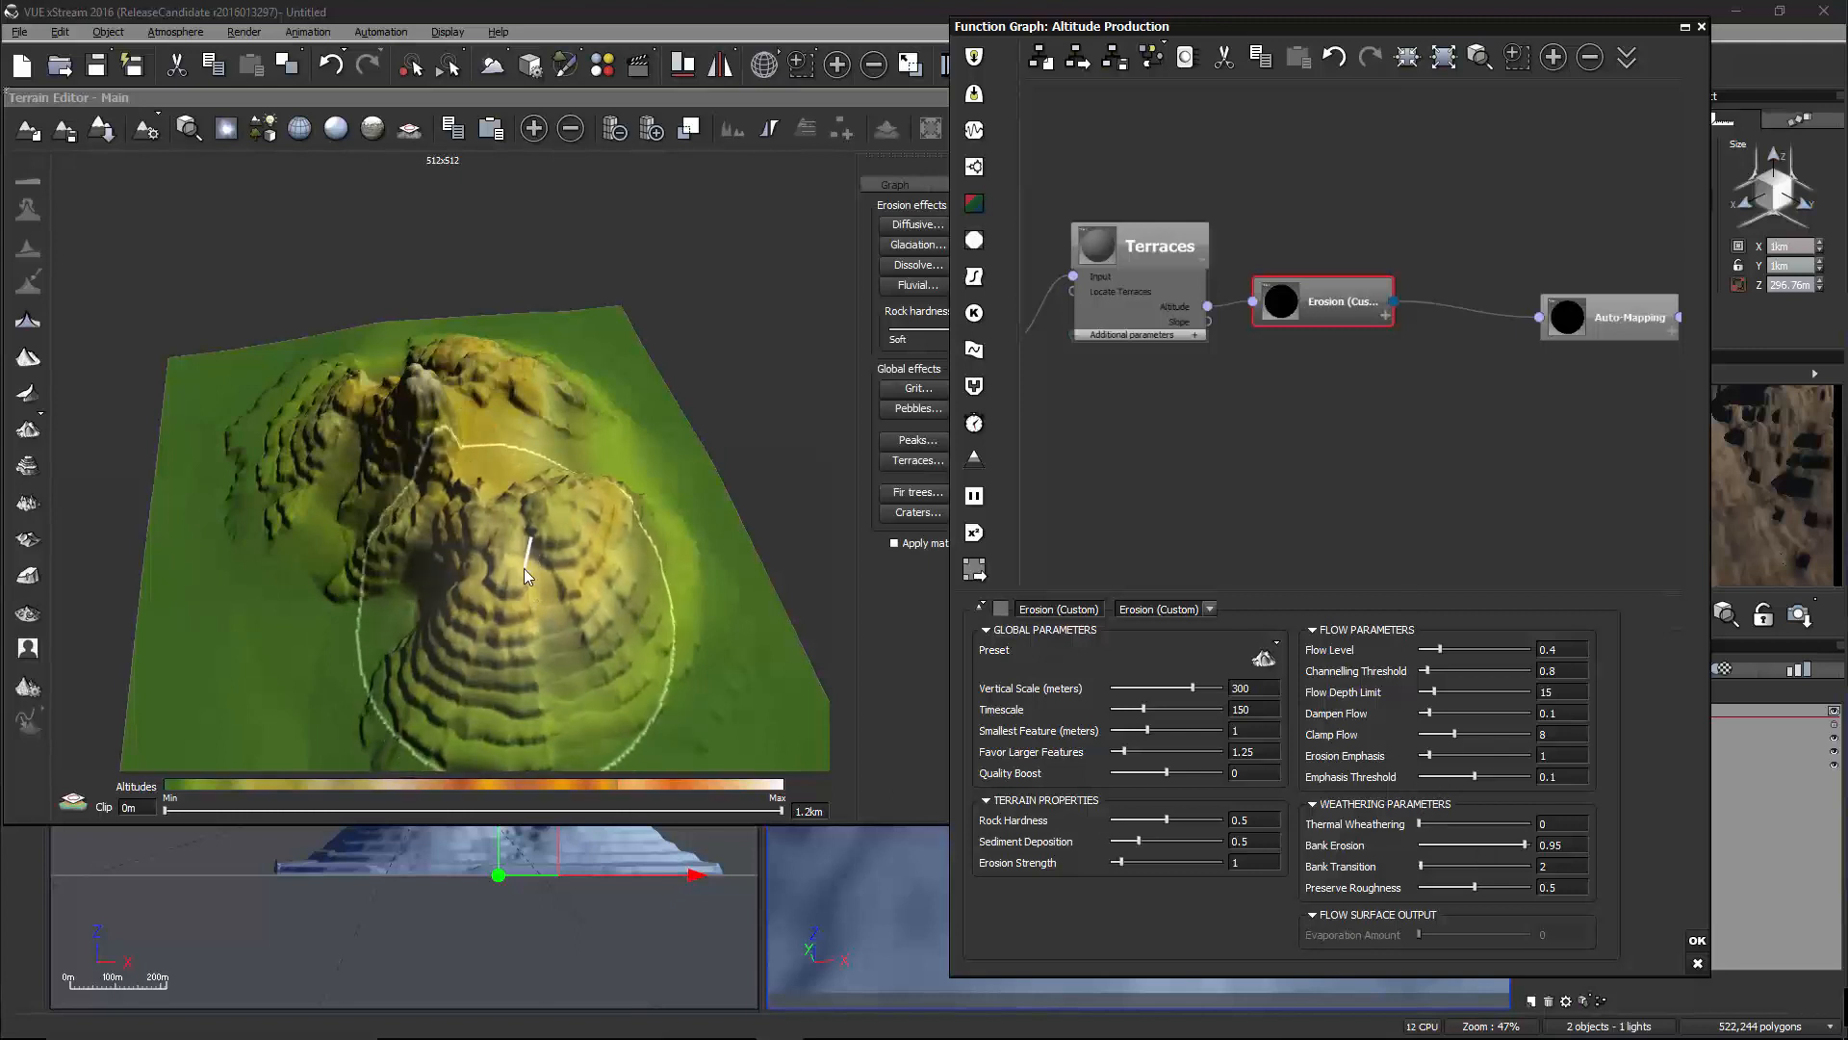
right_drag(524, 568, 625, 539)
Rearrange the graph so that the Erosion (Custom) node sits higher than the neighbouring Terraces and Auto-Mapping nodes
click(1309, 373)
click(1311, 377)
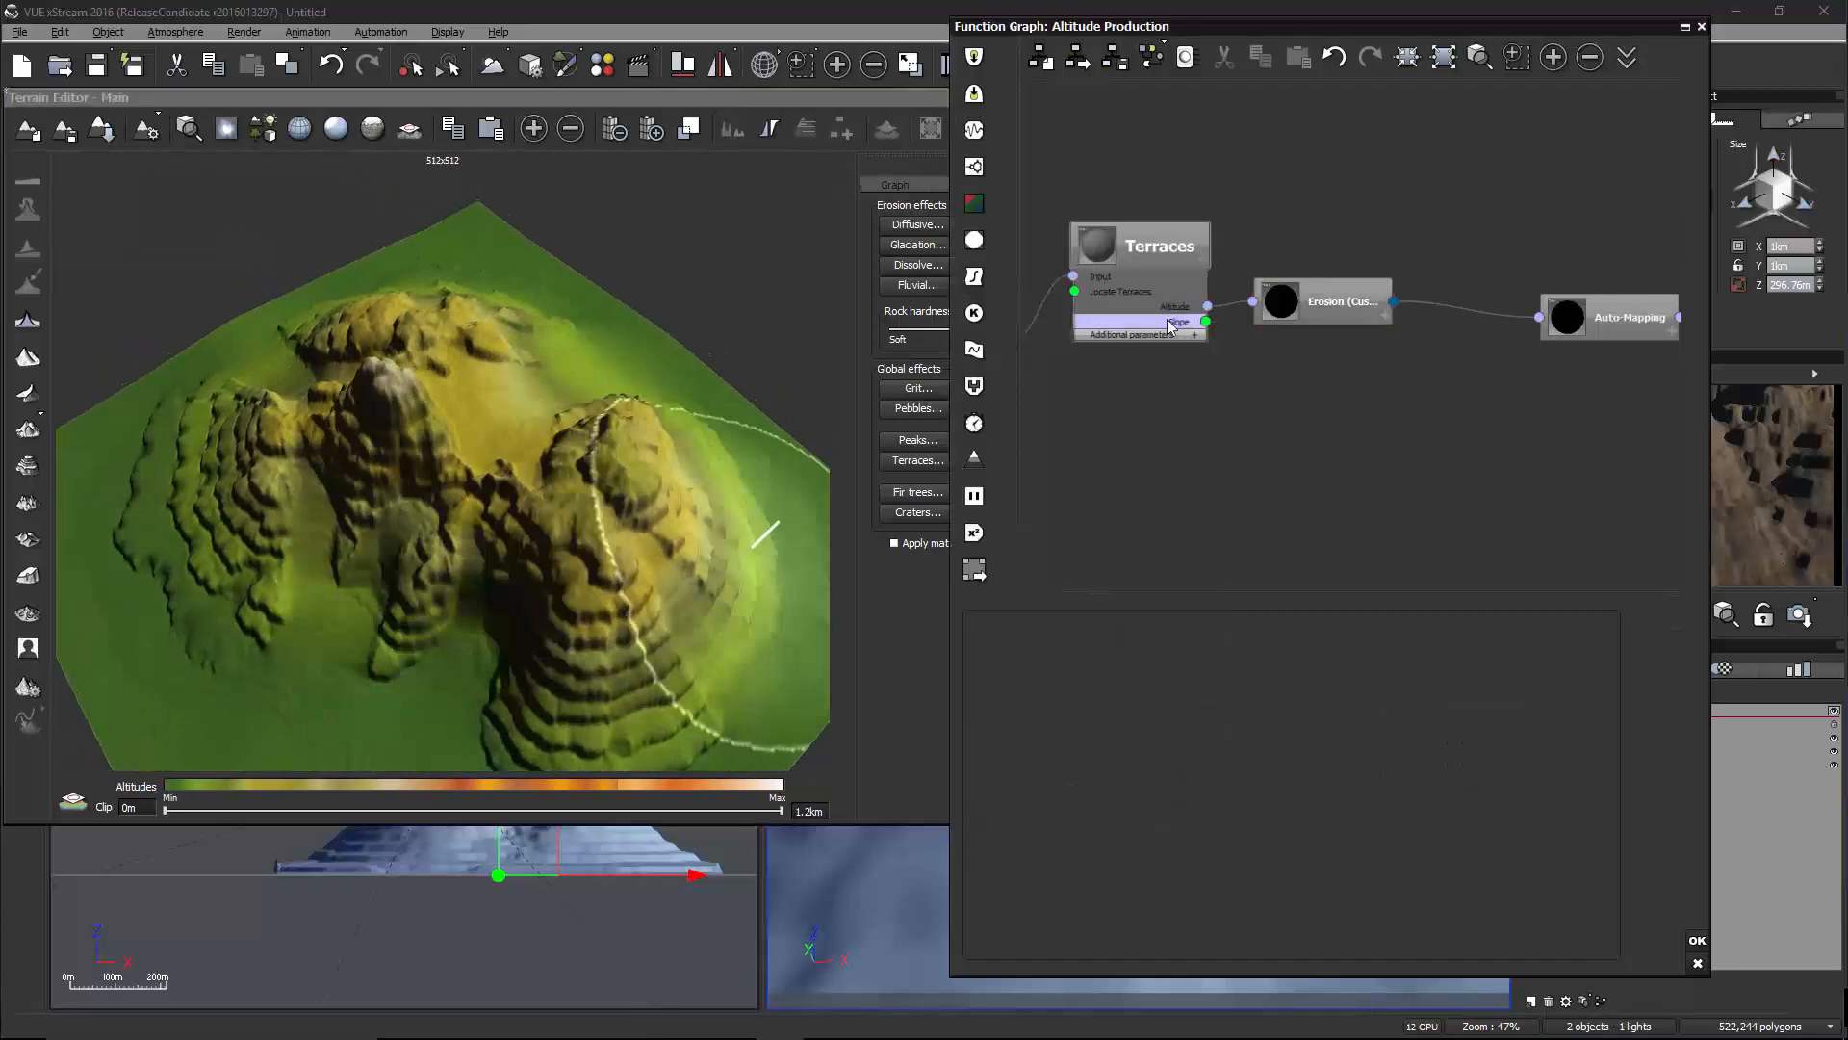
drag(1172, 325, 1172, 294)
drag(1331, 292, 1354, 227)
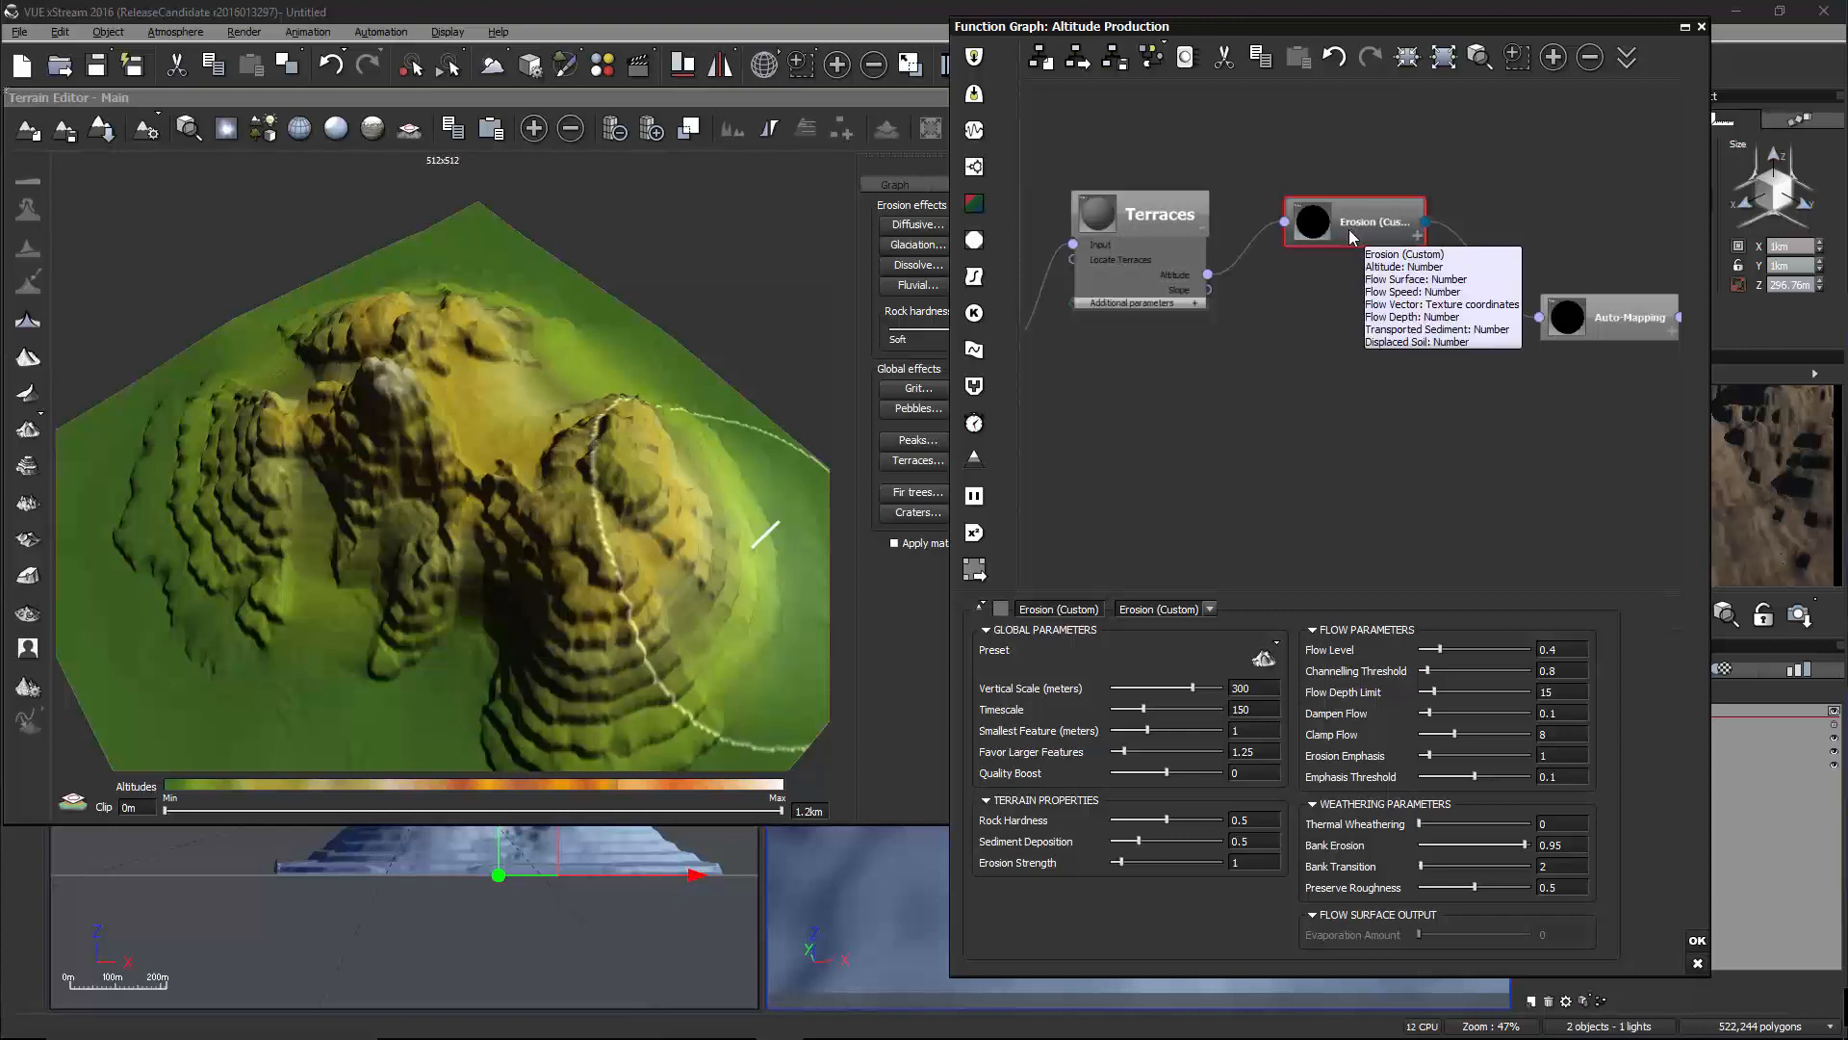
drag(1151, 192, 1160, 272)
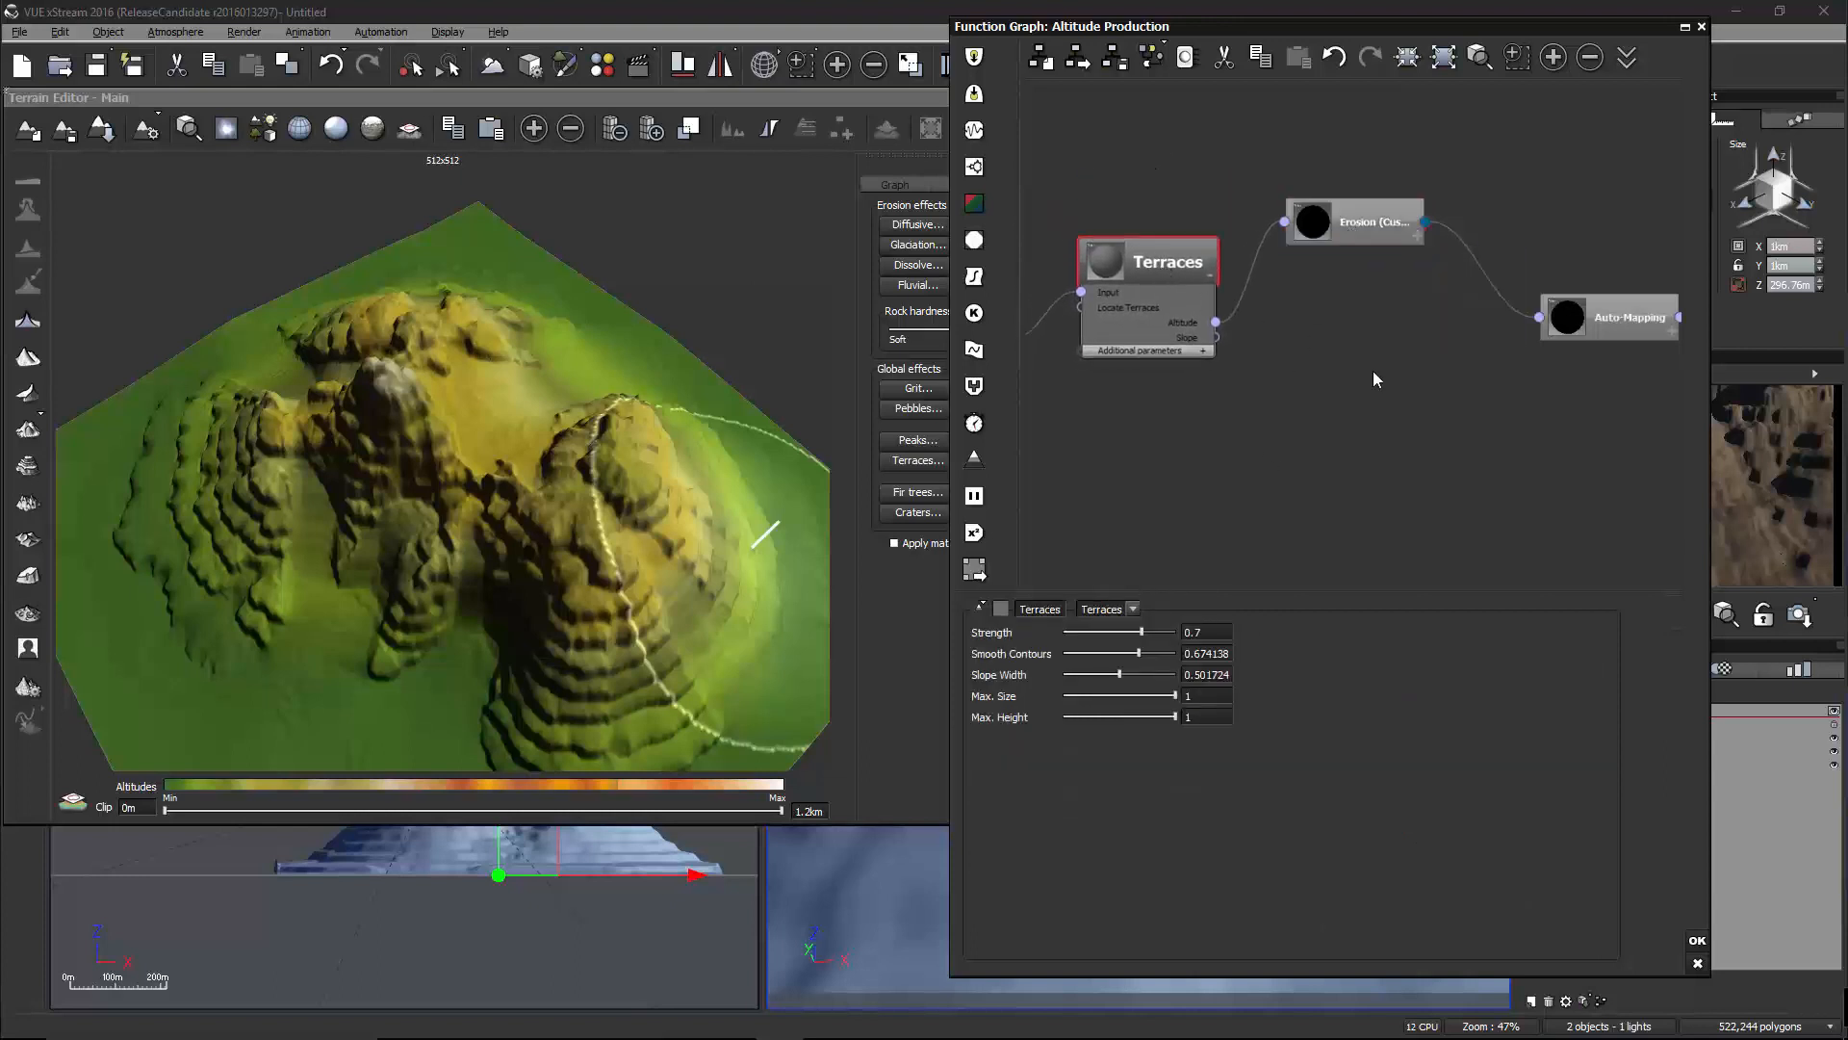
click(1324, 382)
Set the Erosion (Custom) node's Erosion Strength to 0 and inspect the terraced mountain from several angles
click(1413, 223)
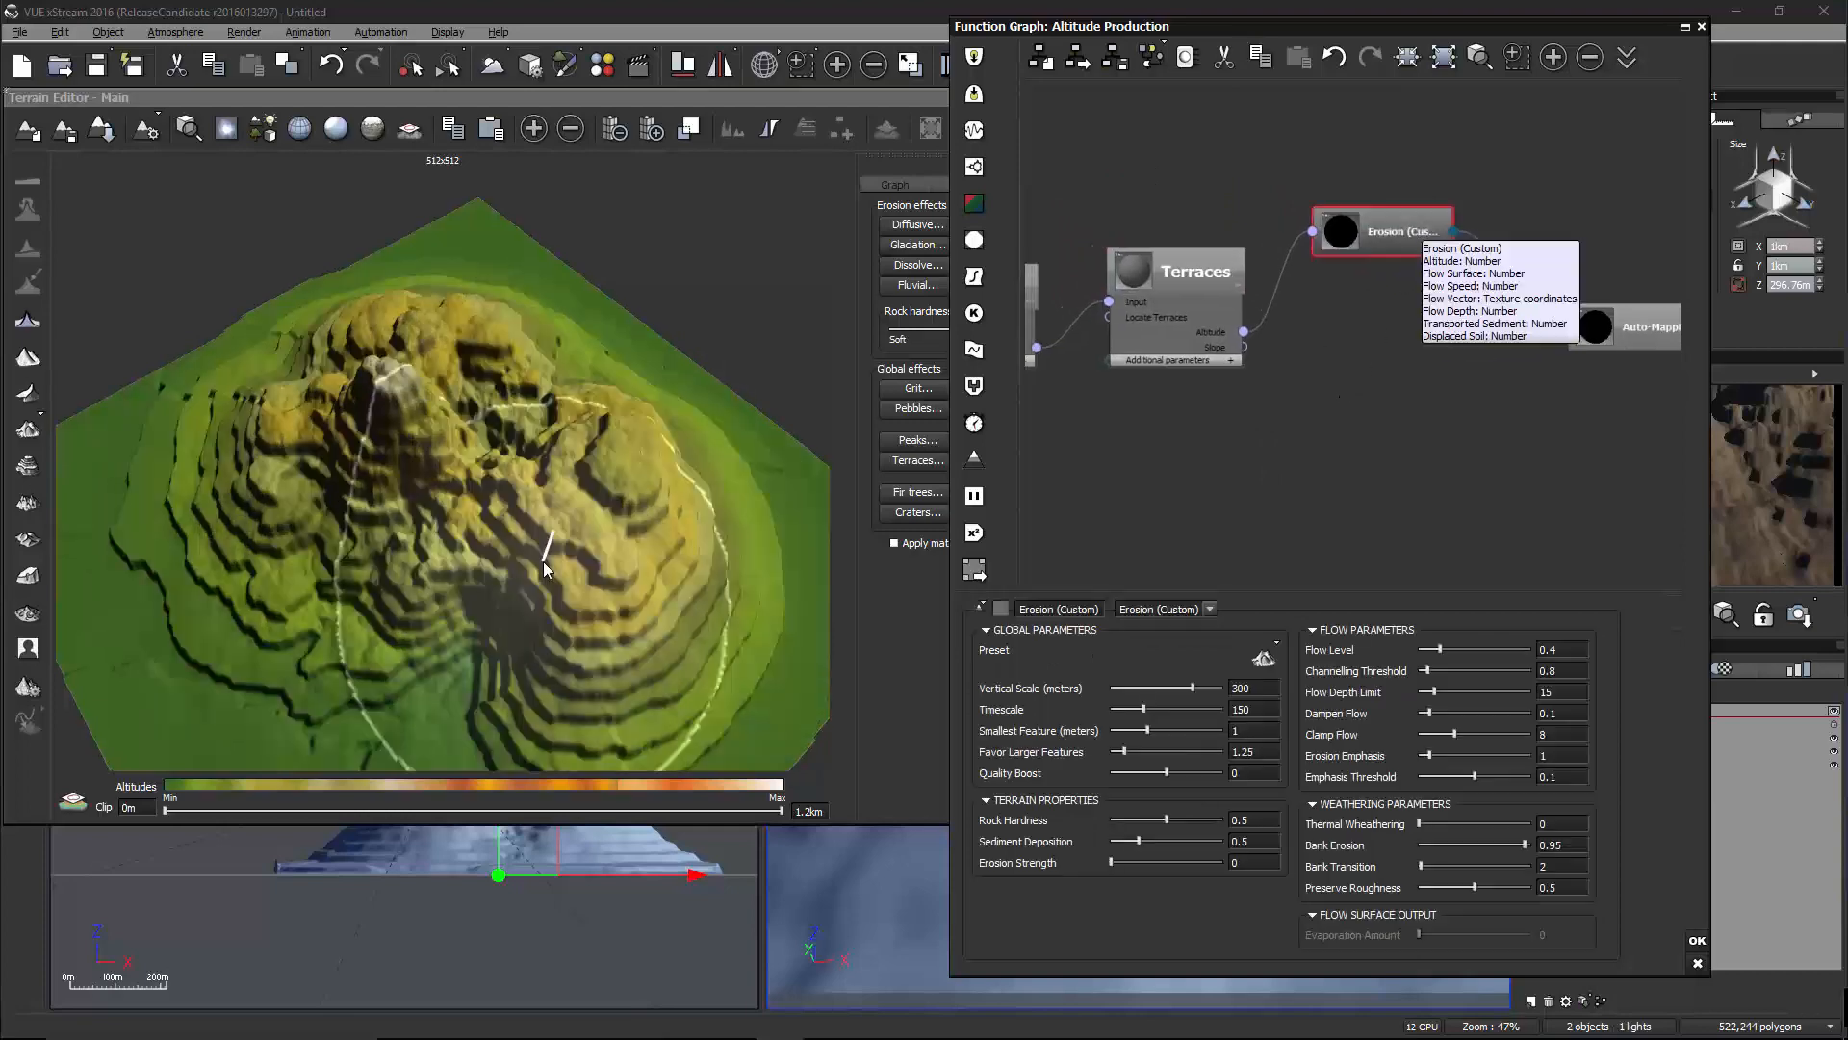
right_drag(672, 477, 734, 472)
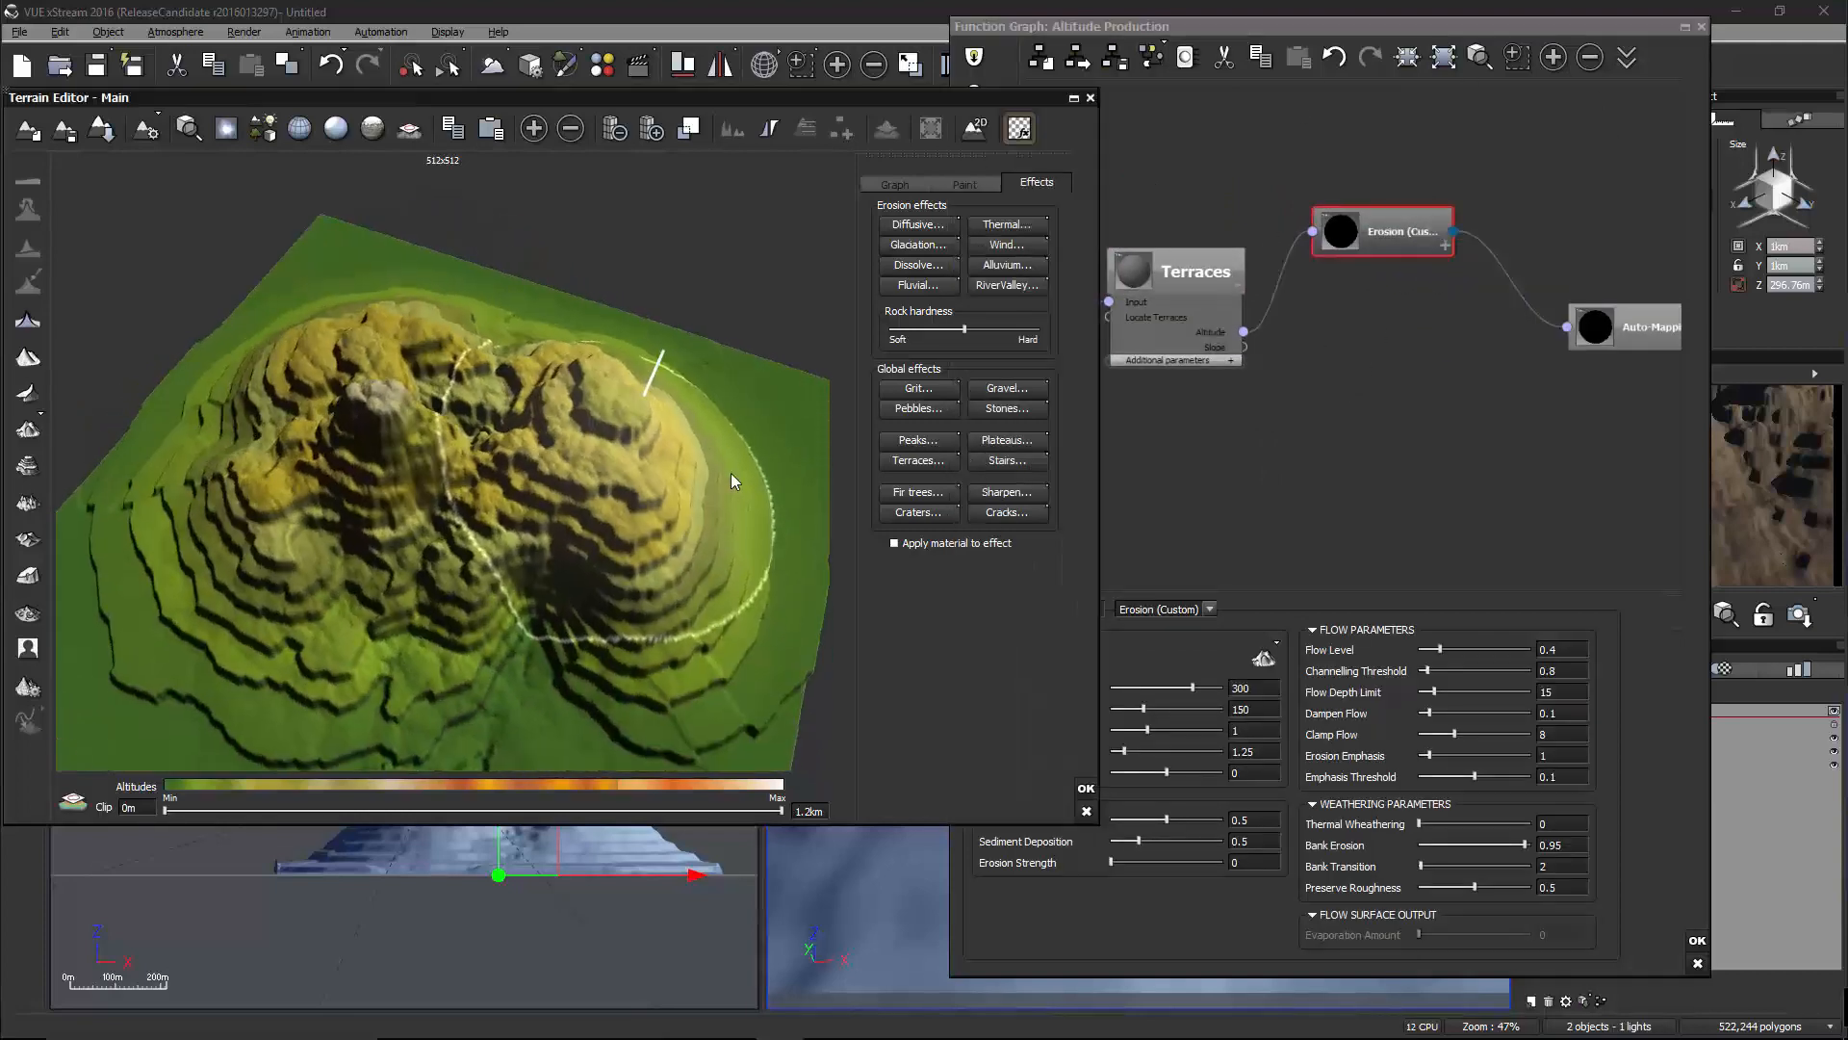
right_drag(730, 602, 545, 498)
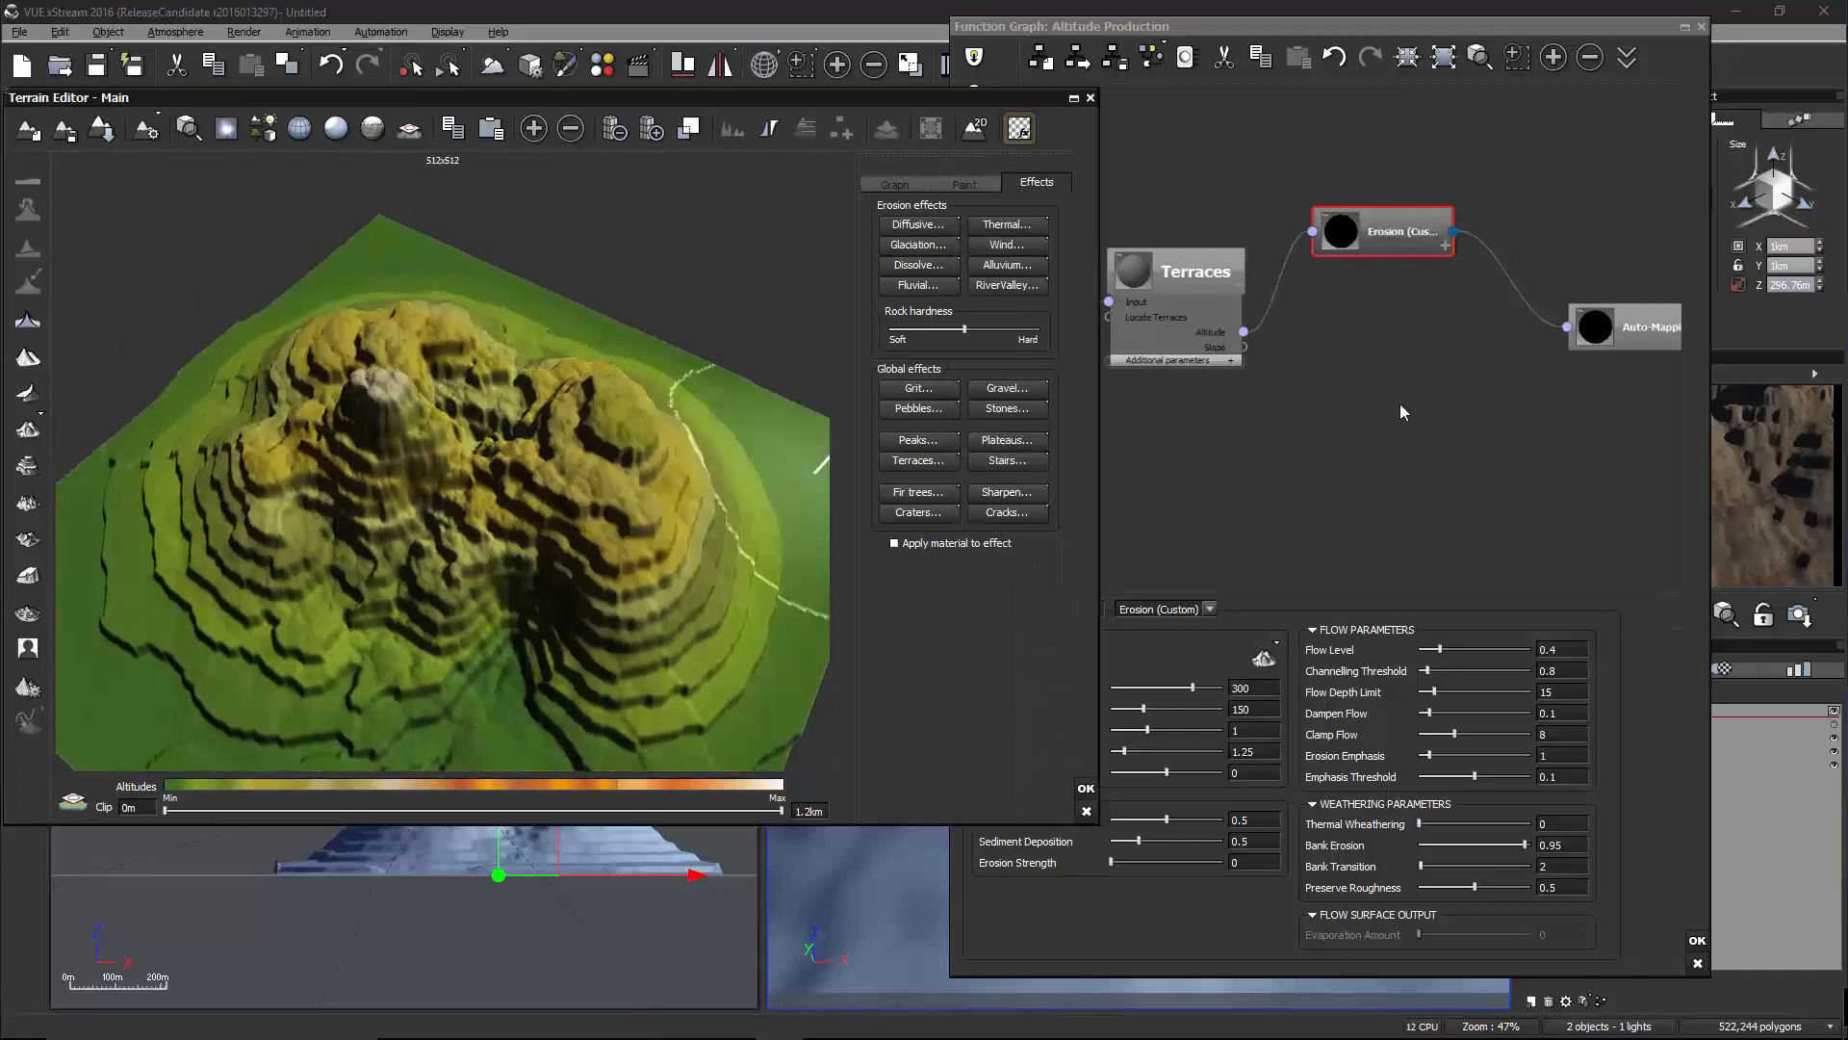
double_click(1266, 862)
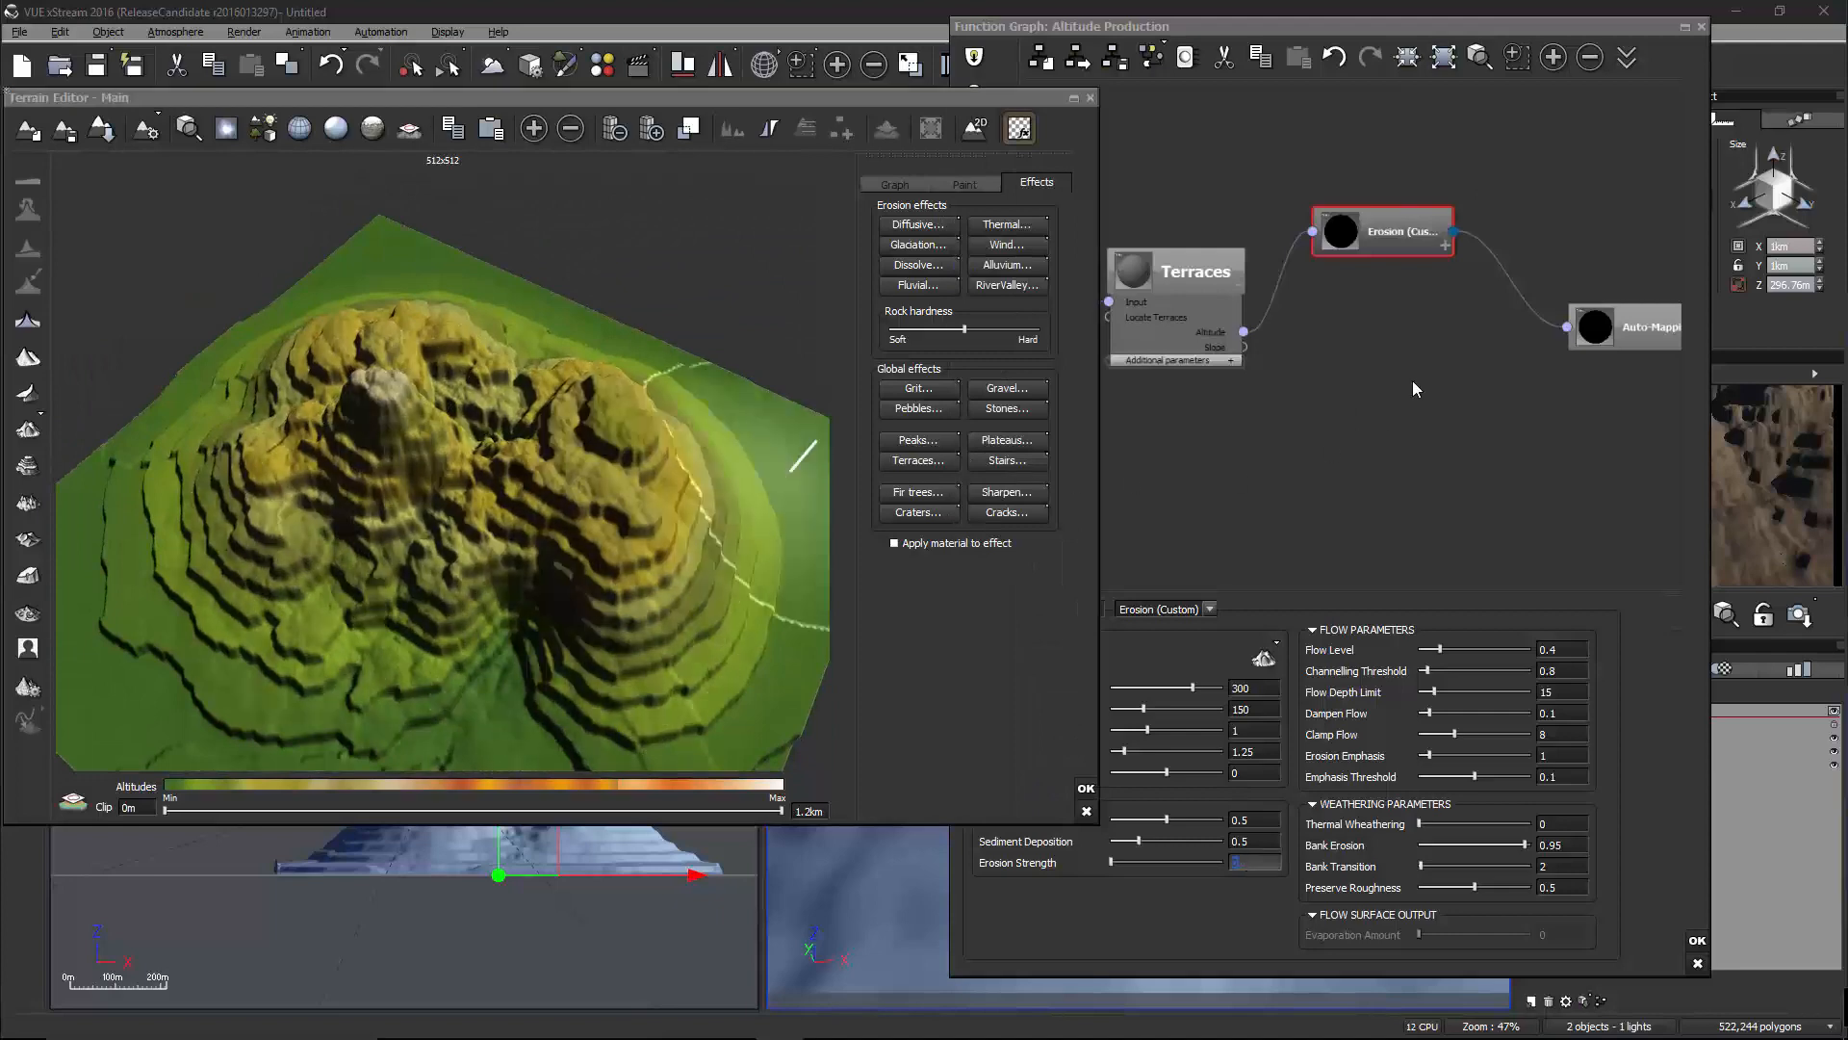
Expand the Erosion (Custom) node in the graph and expose its Erosion Strength parameter as a connectable input
right_drag(1407, 377, 1380, 402)
drag(1344, 260, 1406, 298)
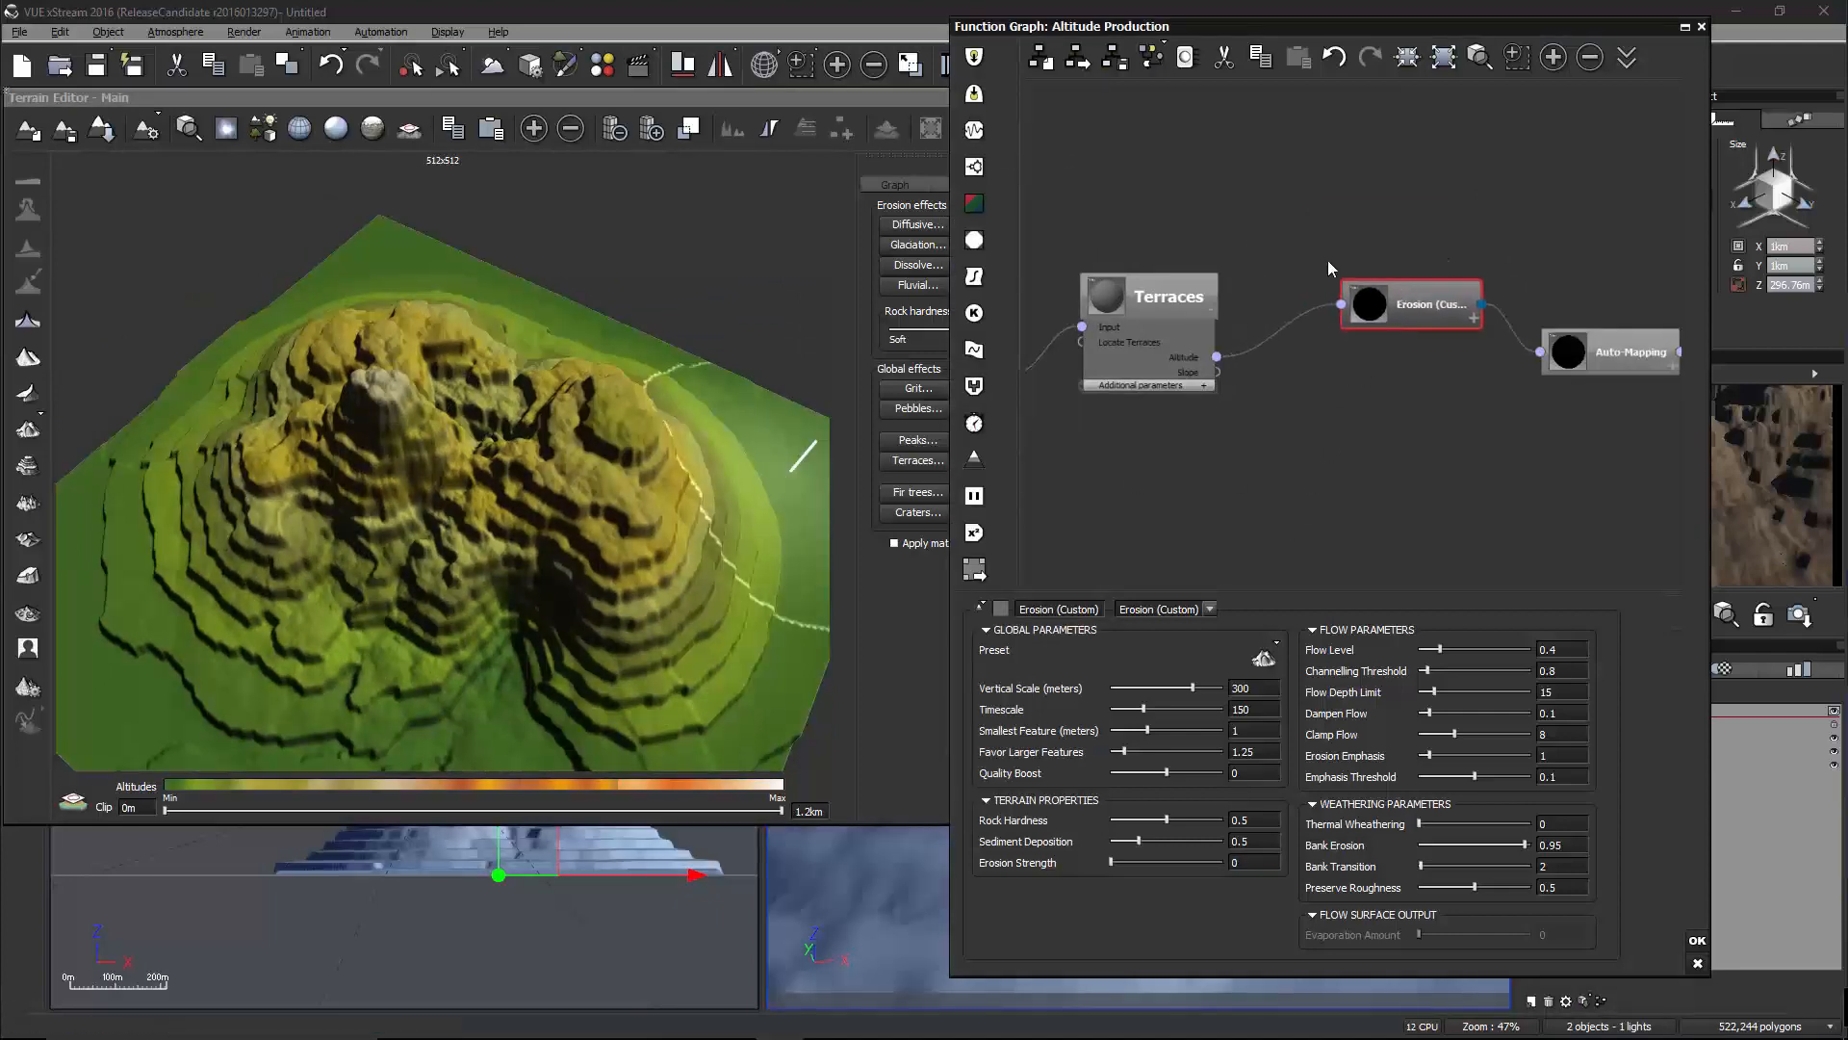
click(1474, 319)
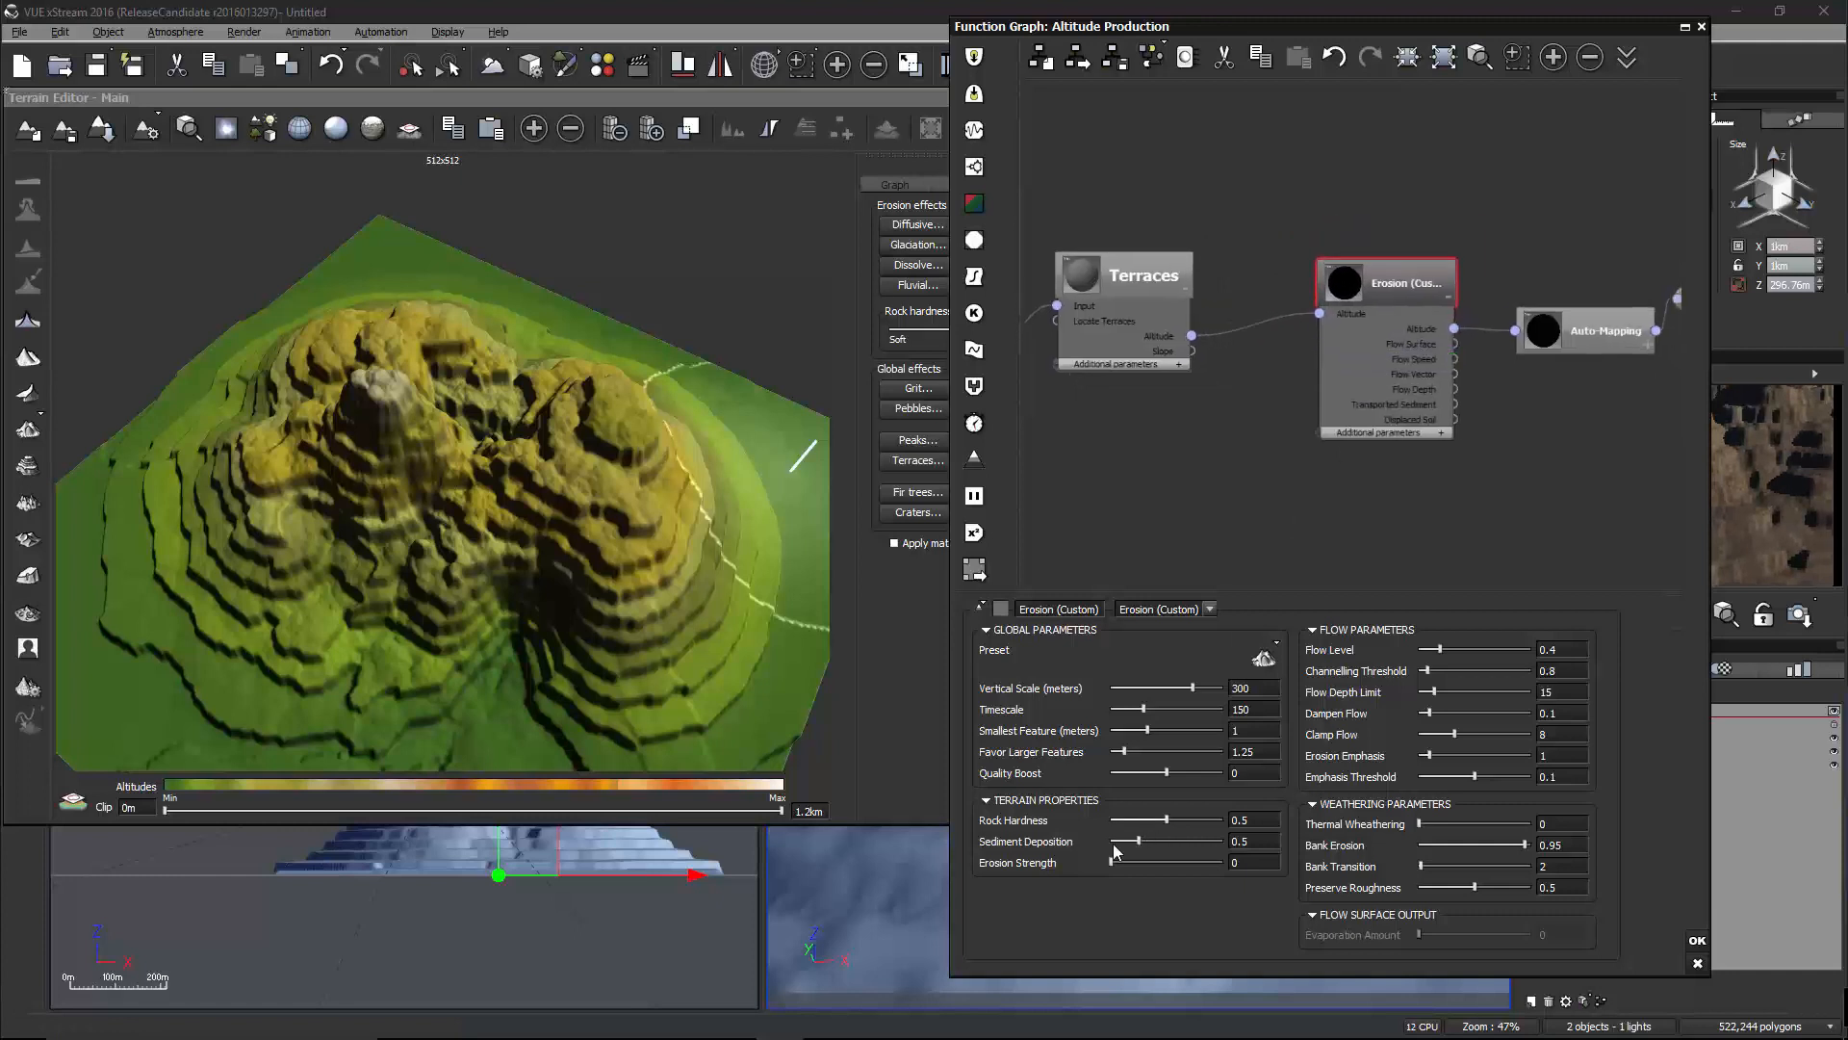
right_click(1006, 870)
click(1078, 874)
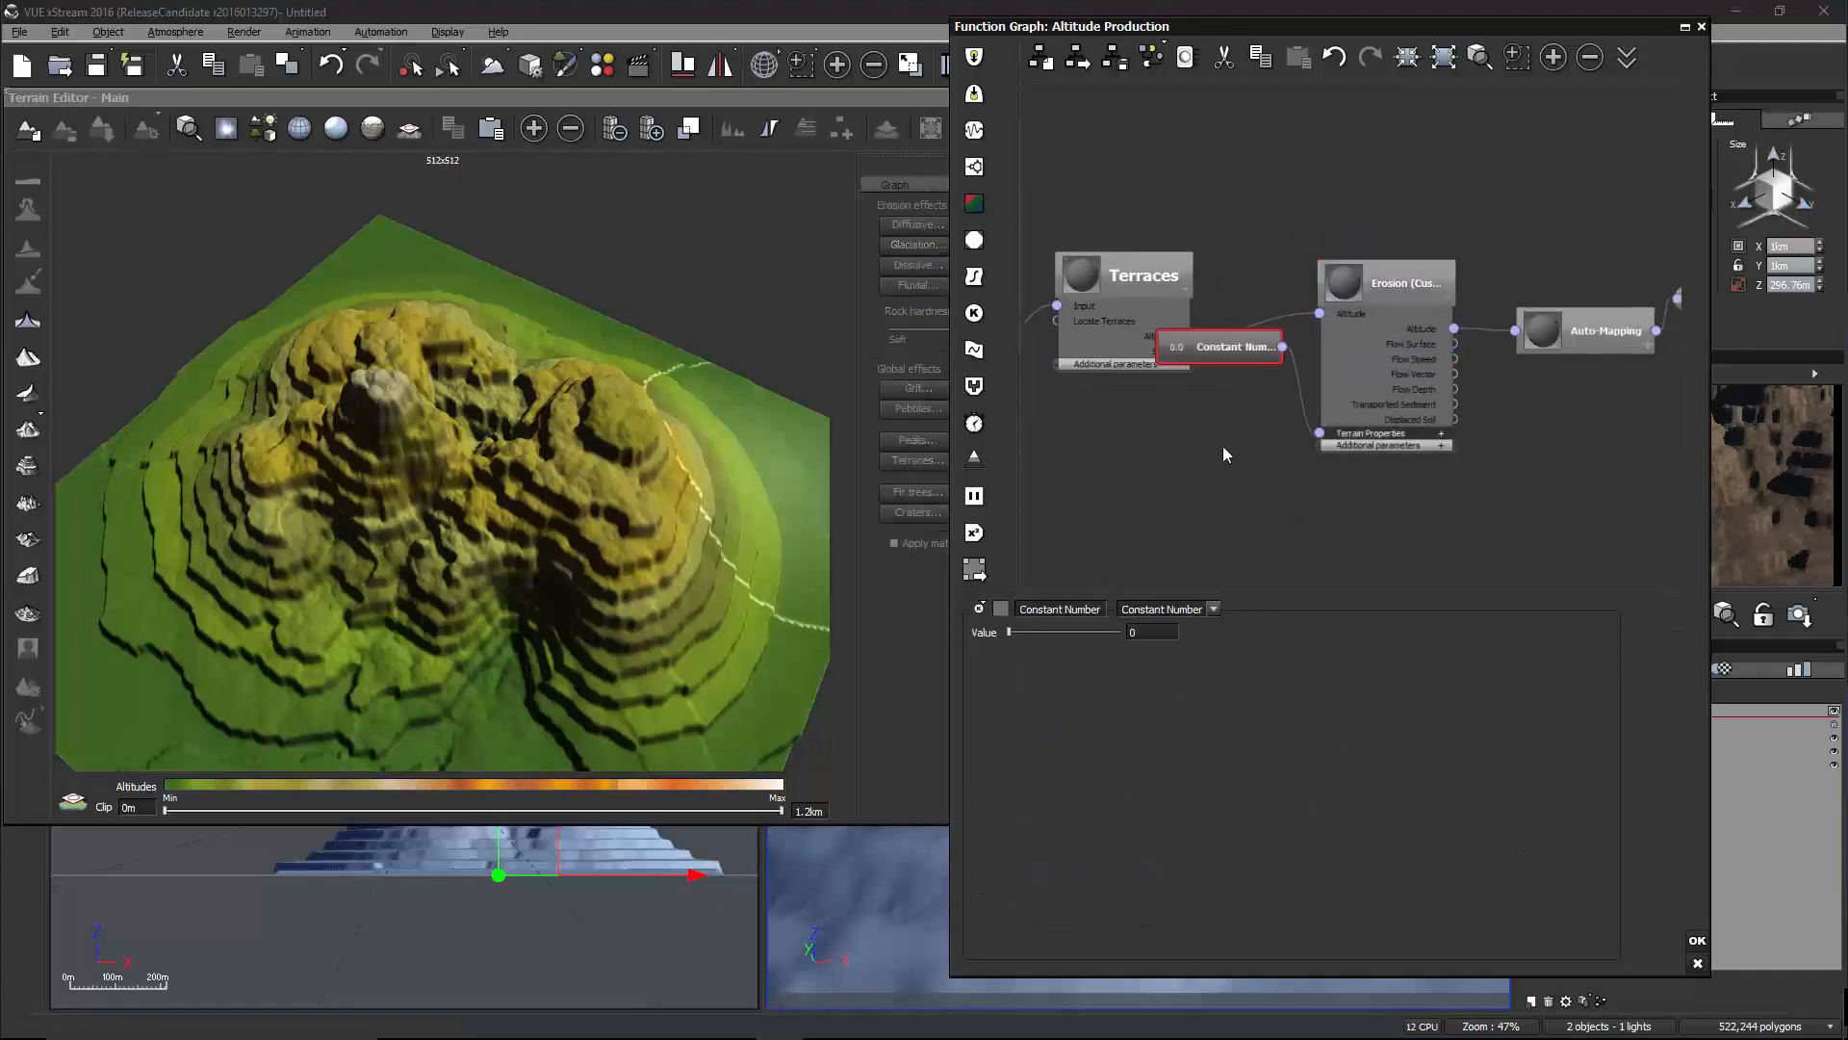
Replace the Constant Number driving Erosion Strength with the Slope output of the Terraces node and inspect the eroded terrain
drag(1196, 344, 1140, 495)
drag(1319, 432, 1191, 350)
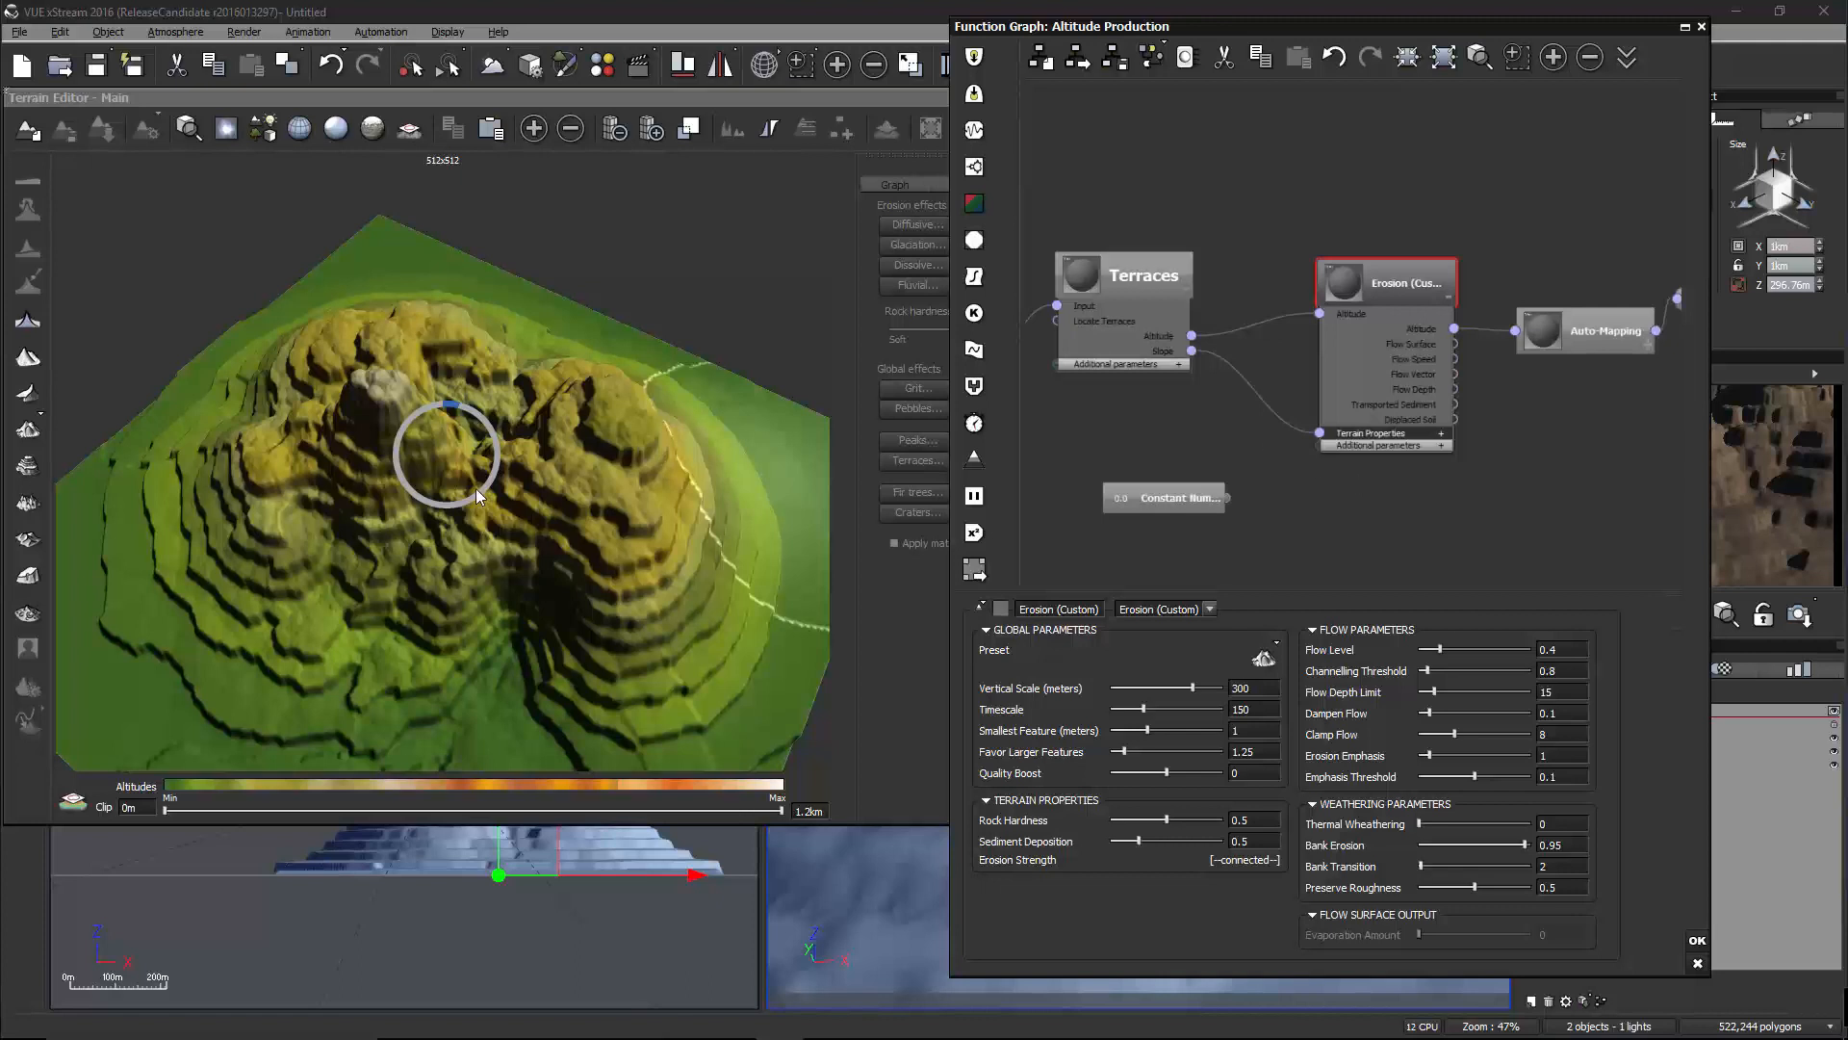
right_drag(508, 586, 424, 494)
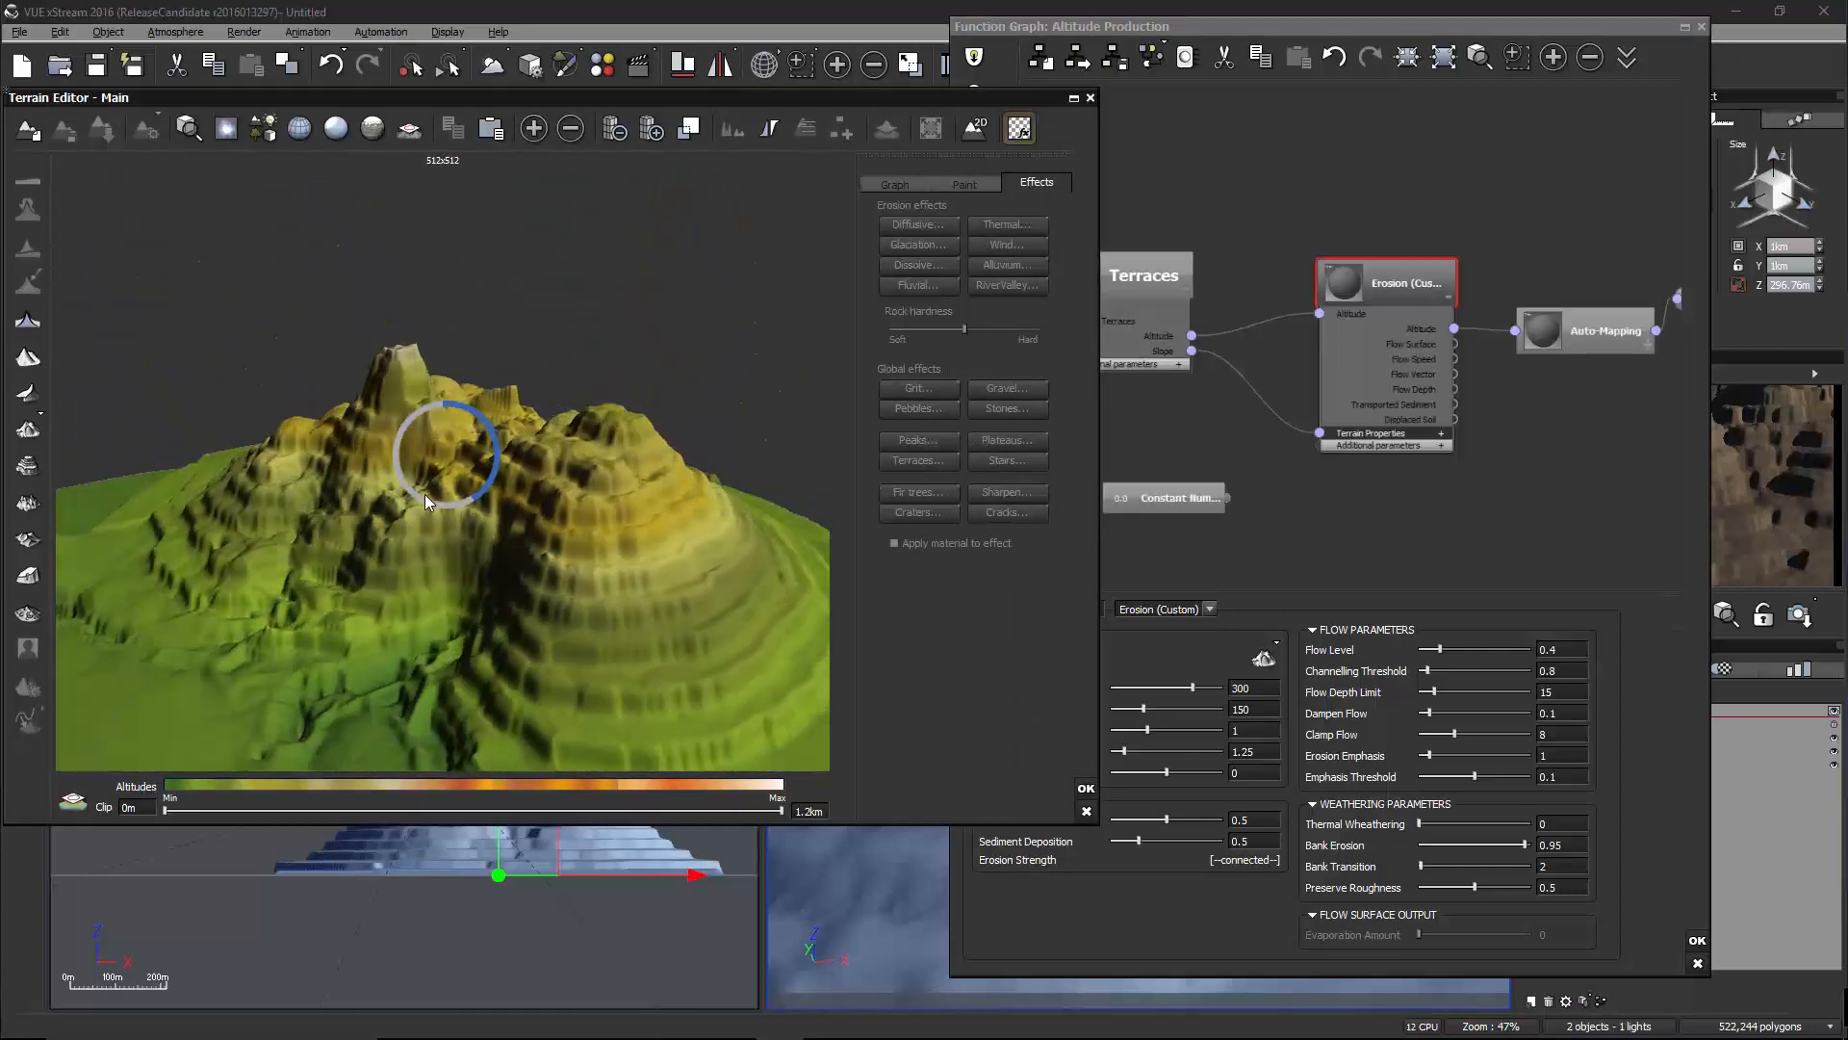
right_drag(425, 493, 1082, 332)
Preview the Slope connection's values in the Function Node Preview at a scale of 1.6
click(1270, 407)
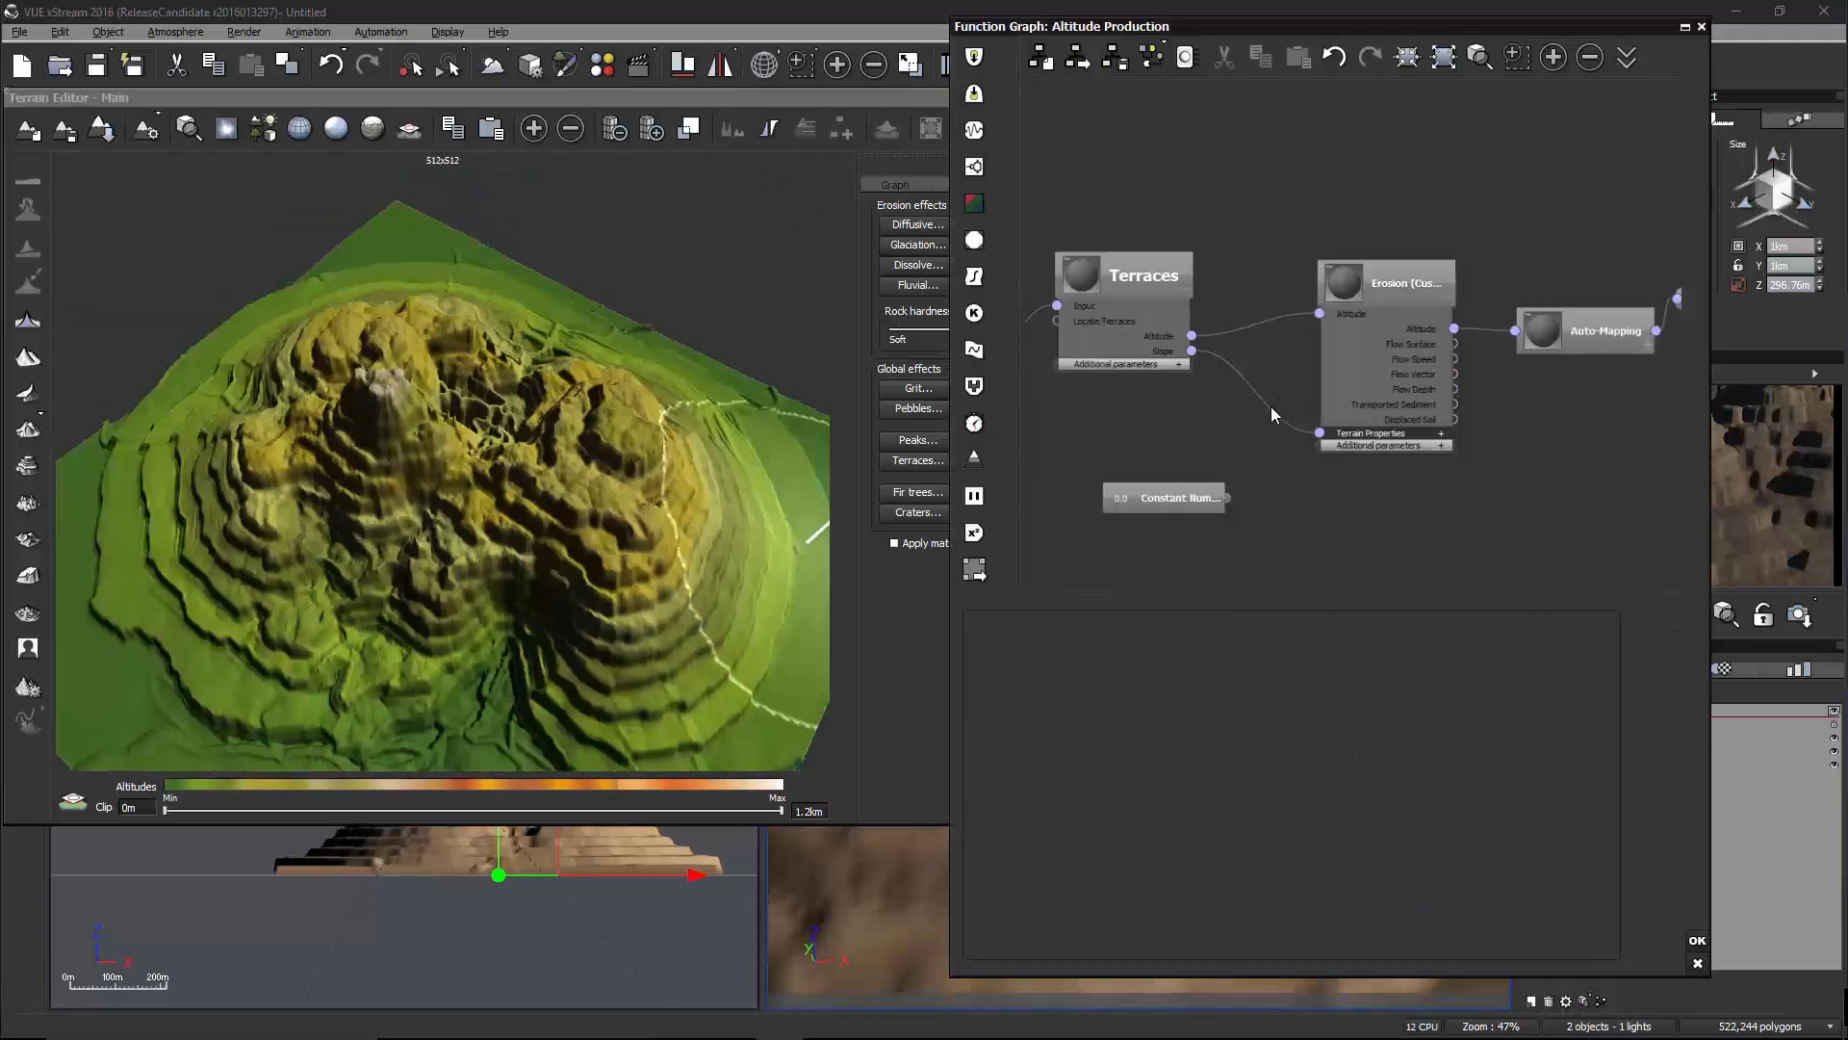
click(1627, 60)
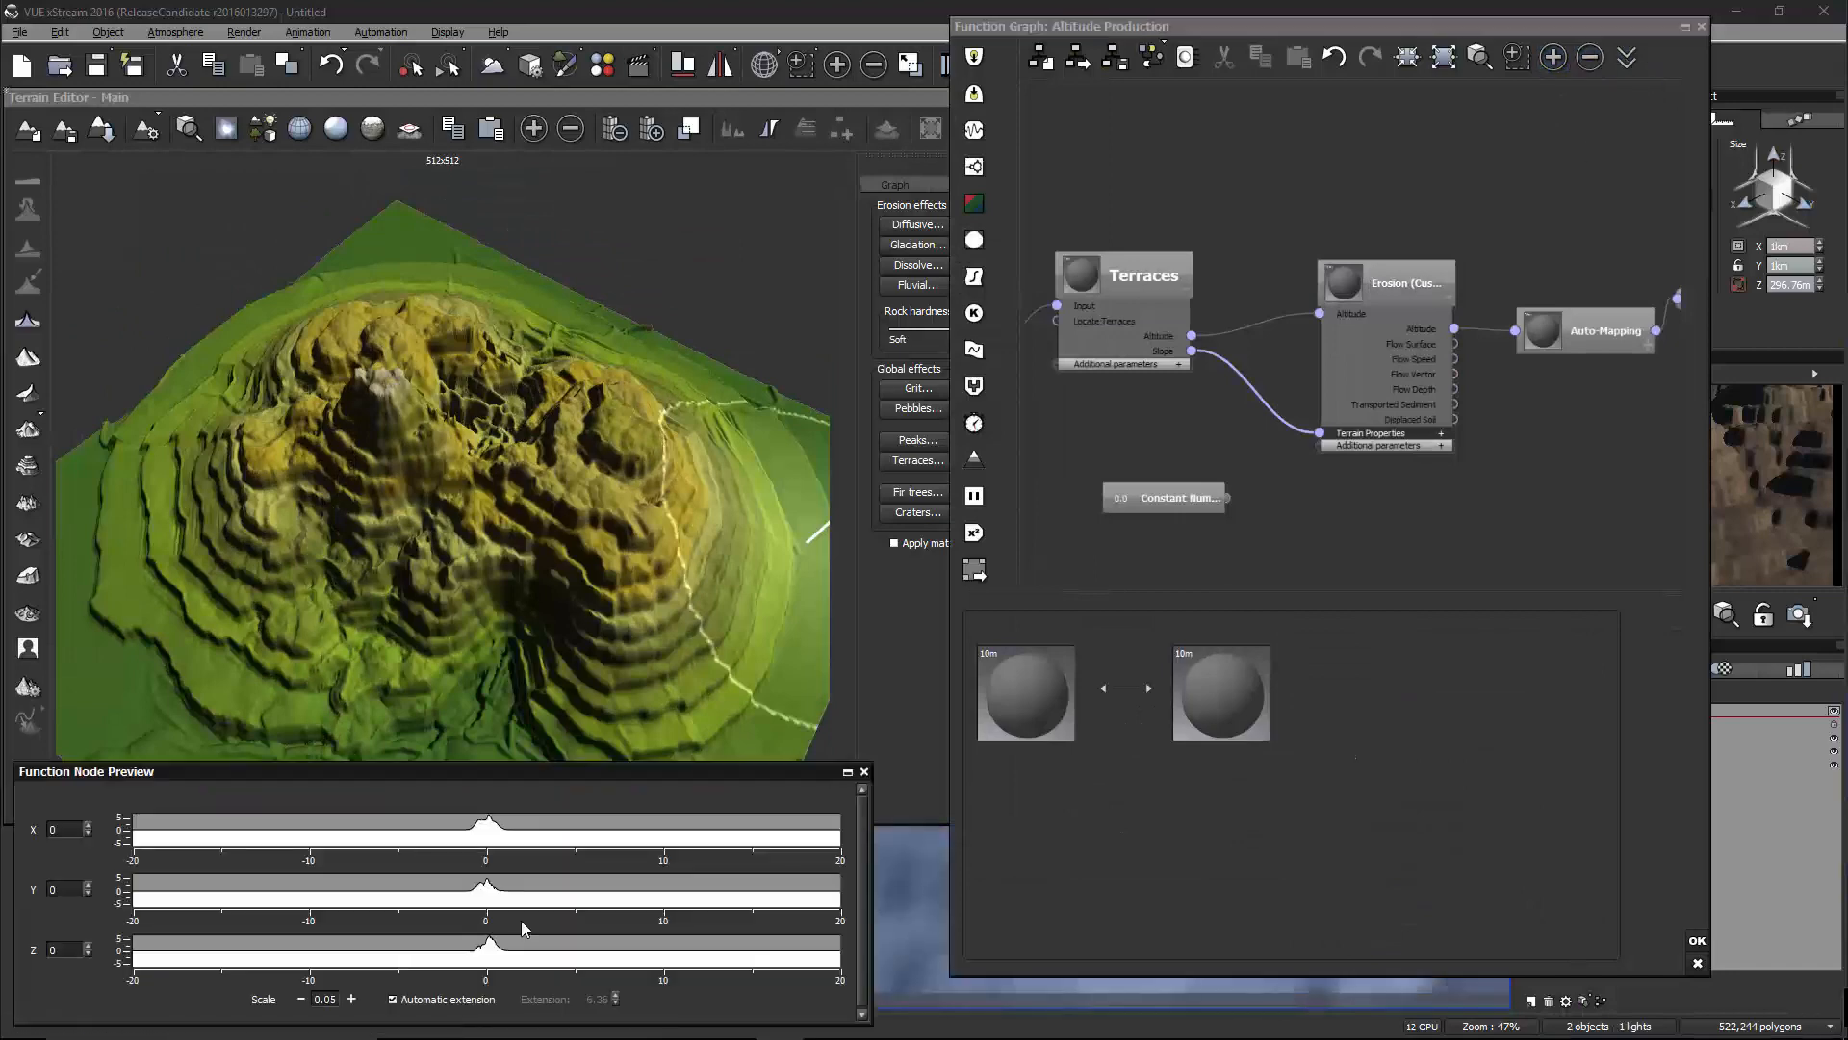
click(1252, 395)
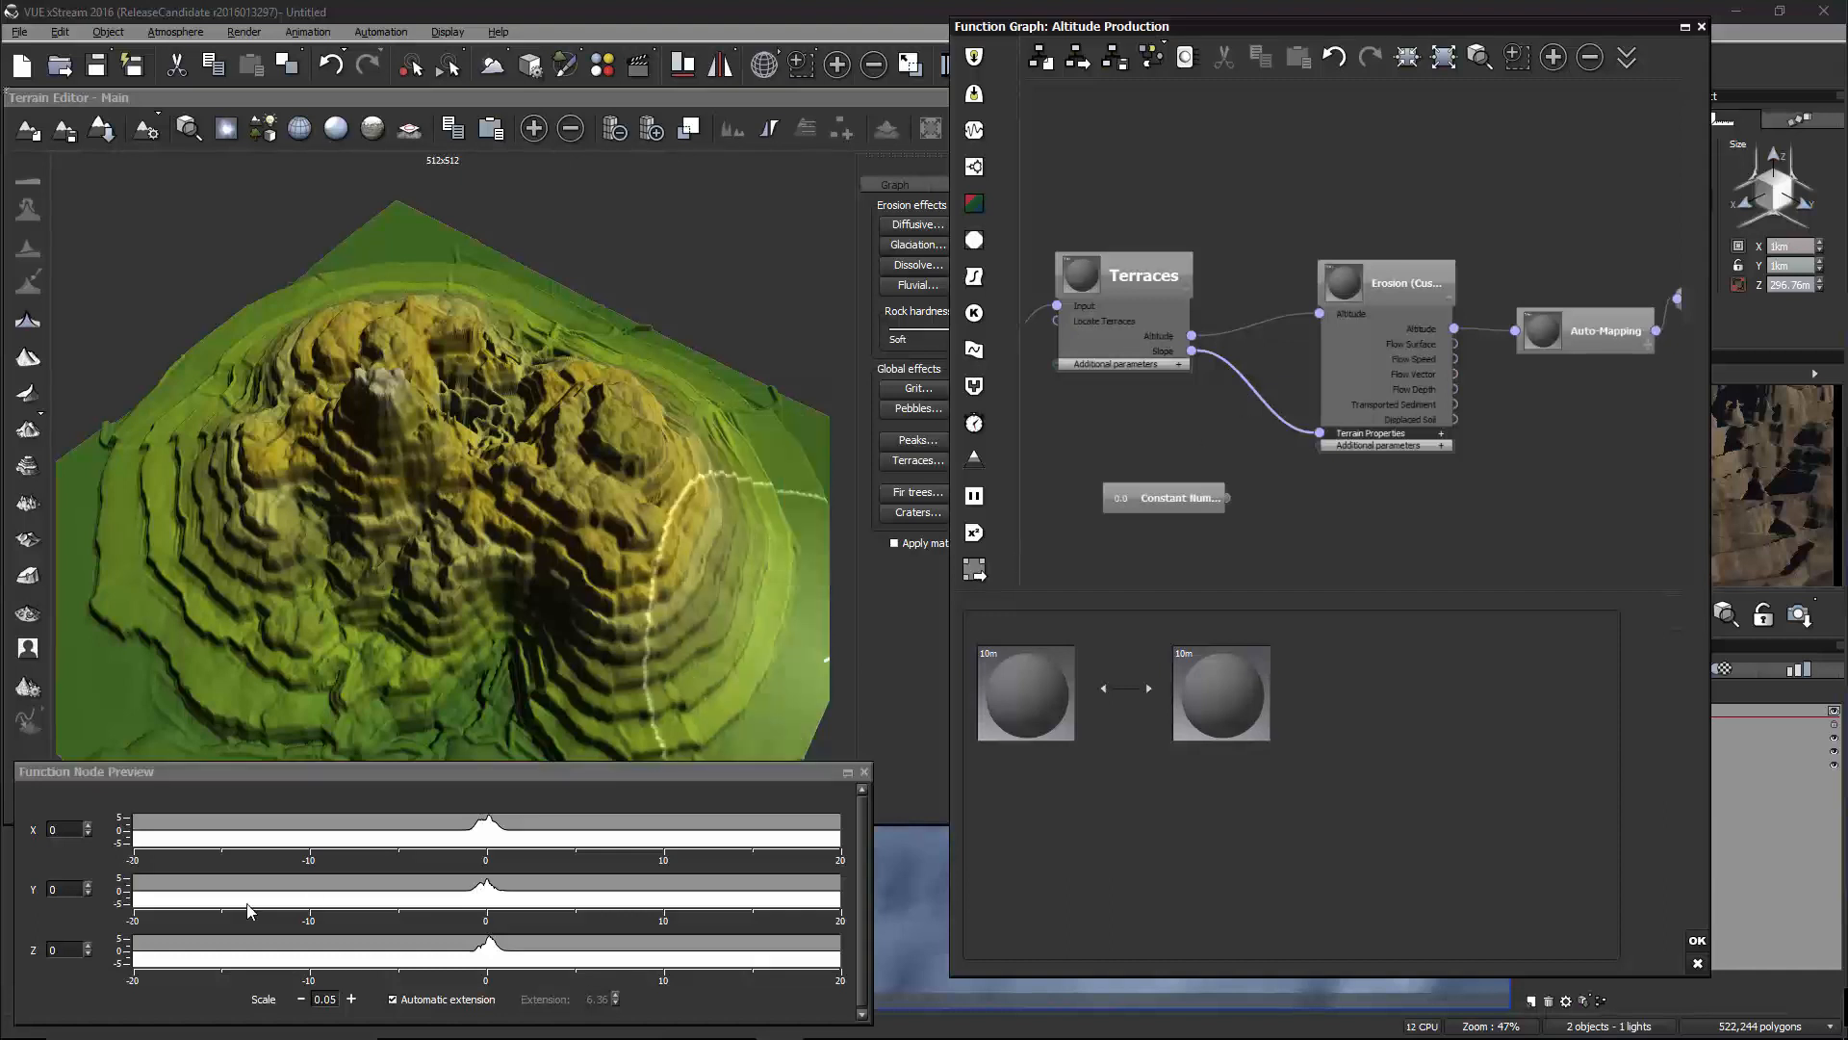
click(350, 999)
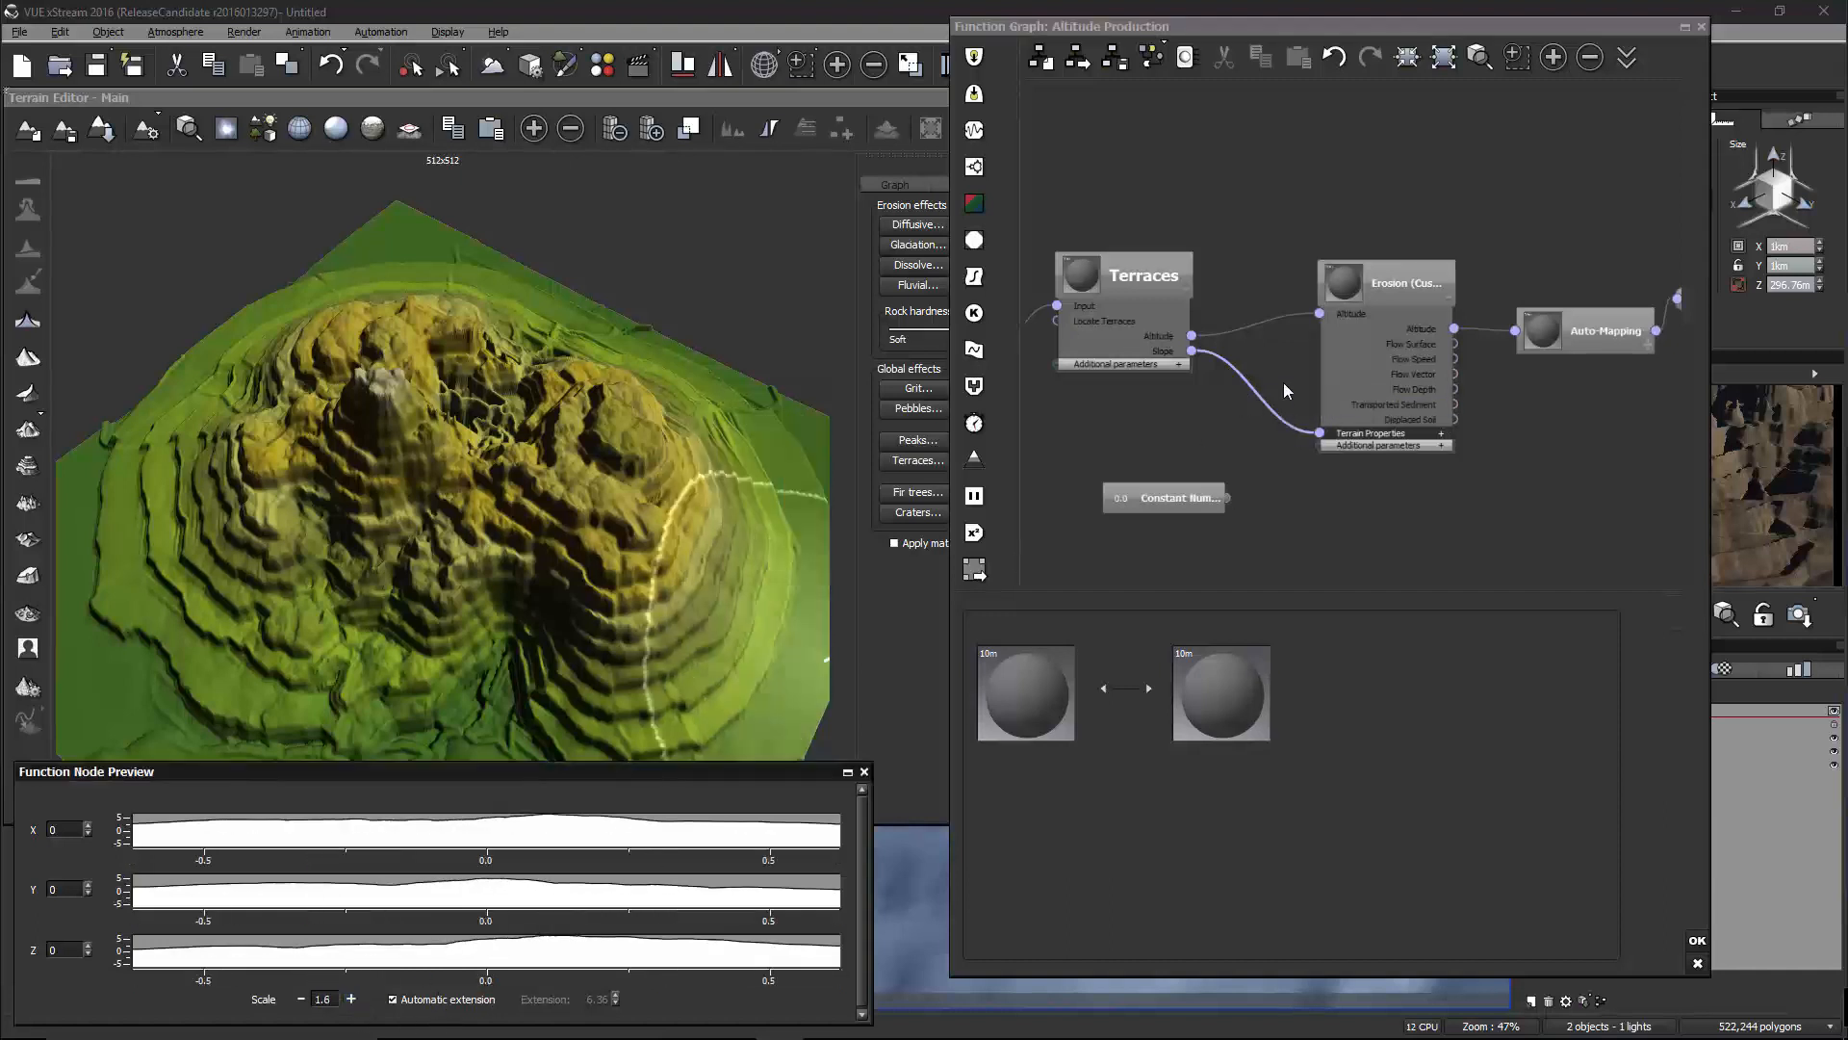
Expand Terrain Properties on the Erosion (Custom) node to show the Erosion Strength input, and move the node slightly closer to Auto-Mapping
middle_drag(1280, 381, 1209, 391)
scroll(1233, 418, up, 2)
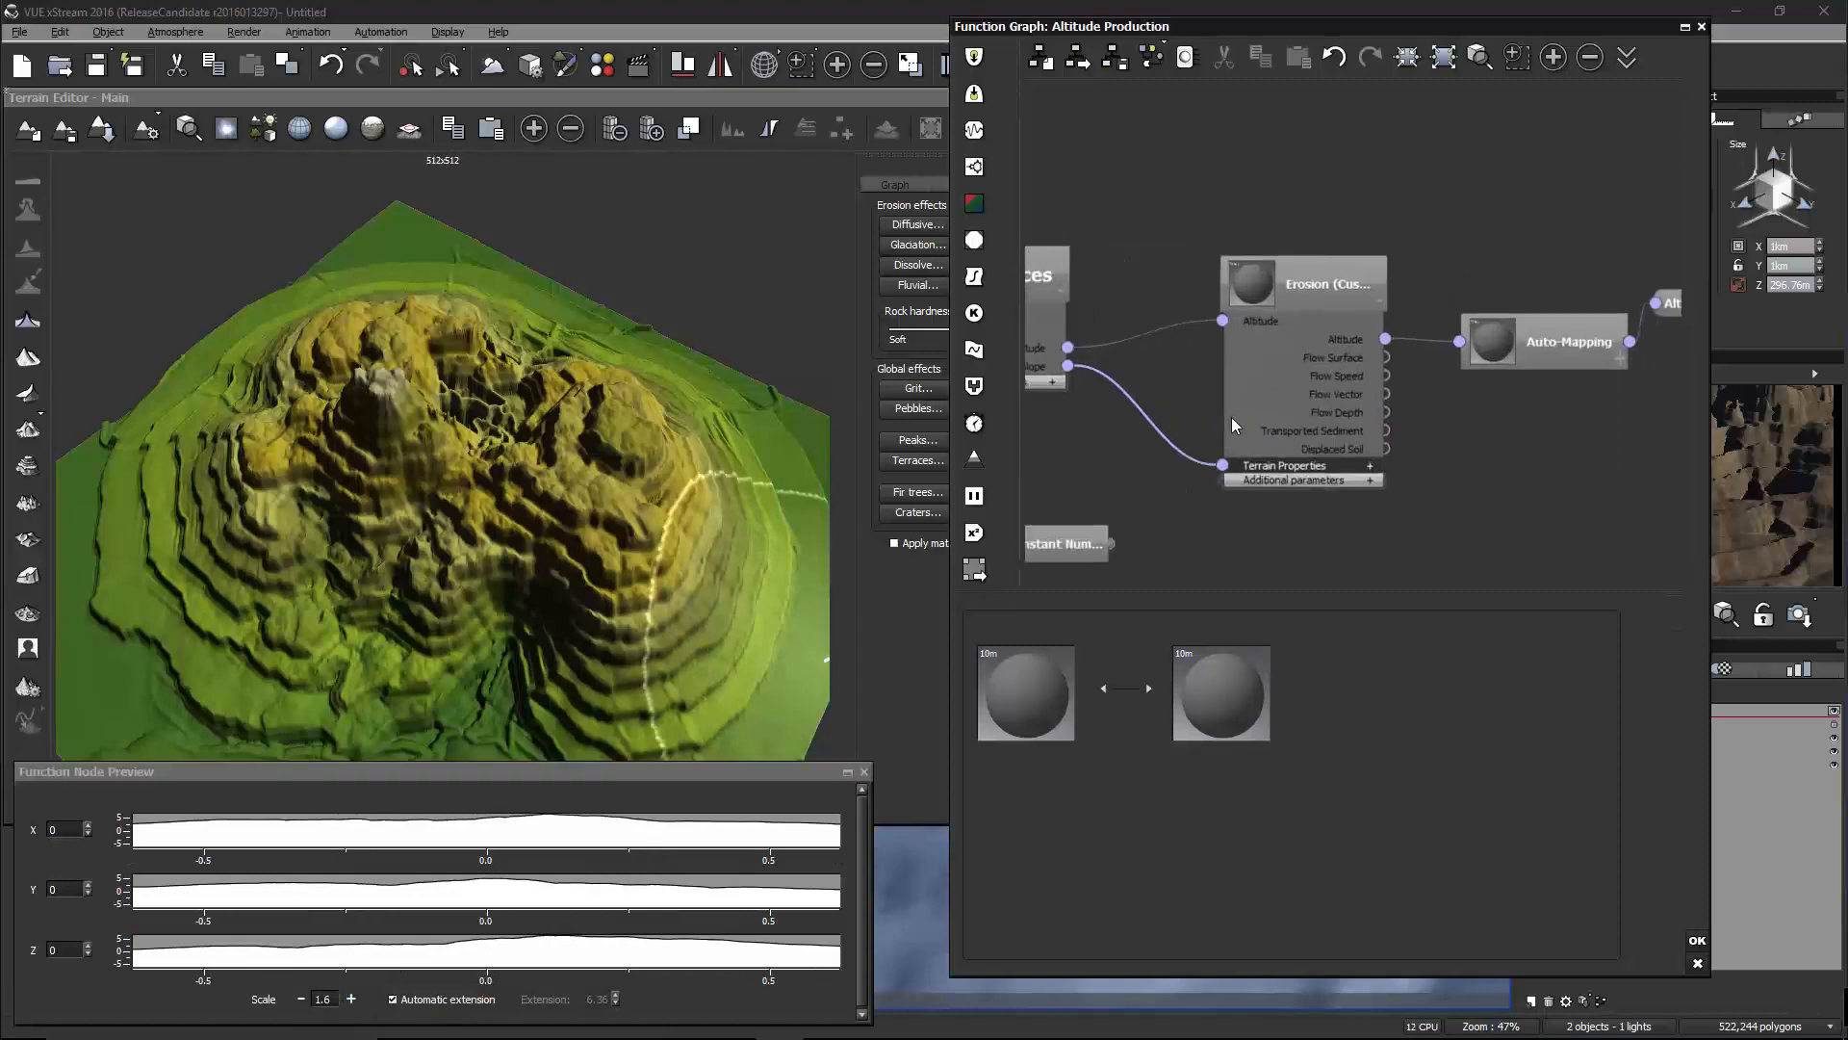
scroll(1251, 433, down, 1)
click(1371, 453)
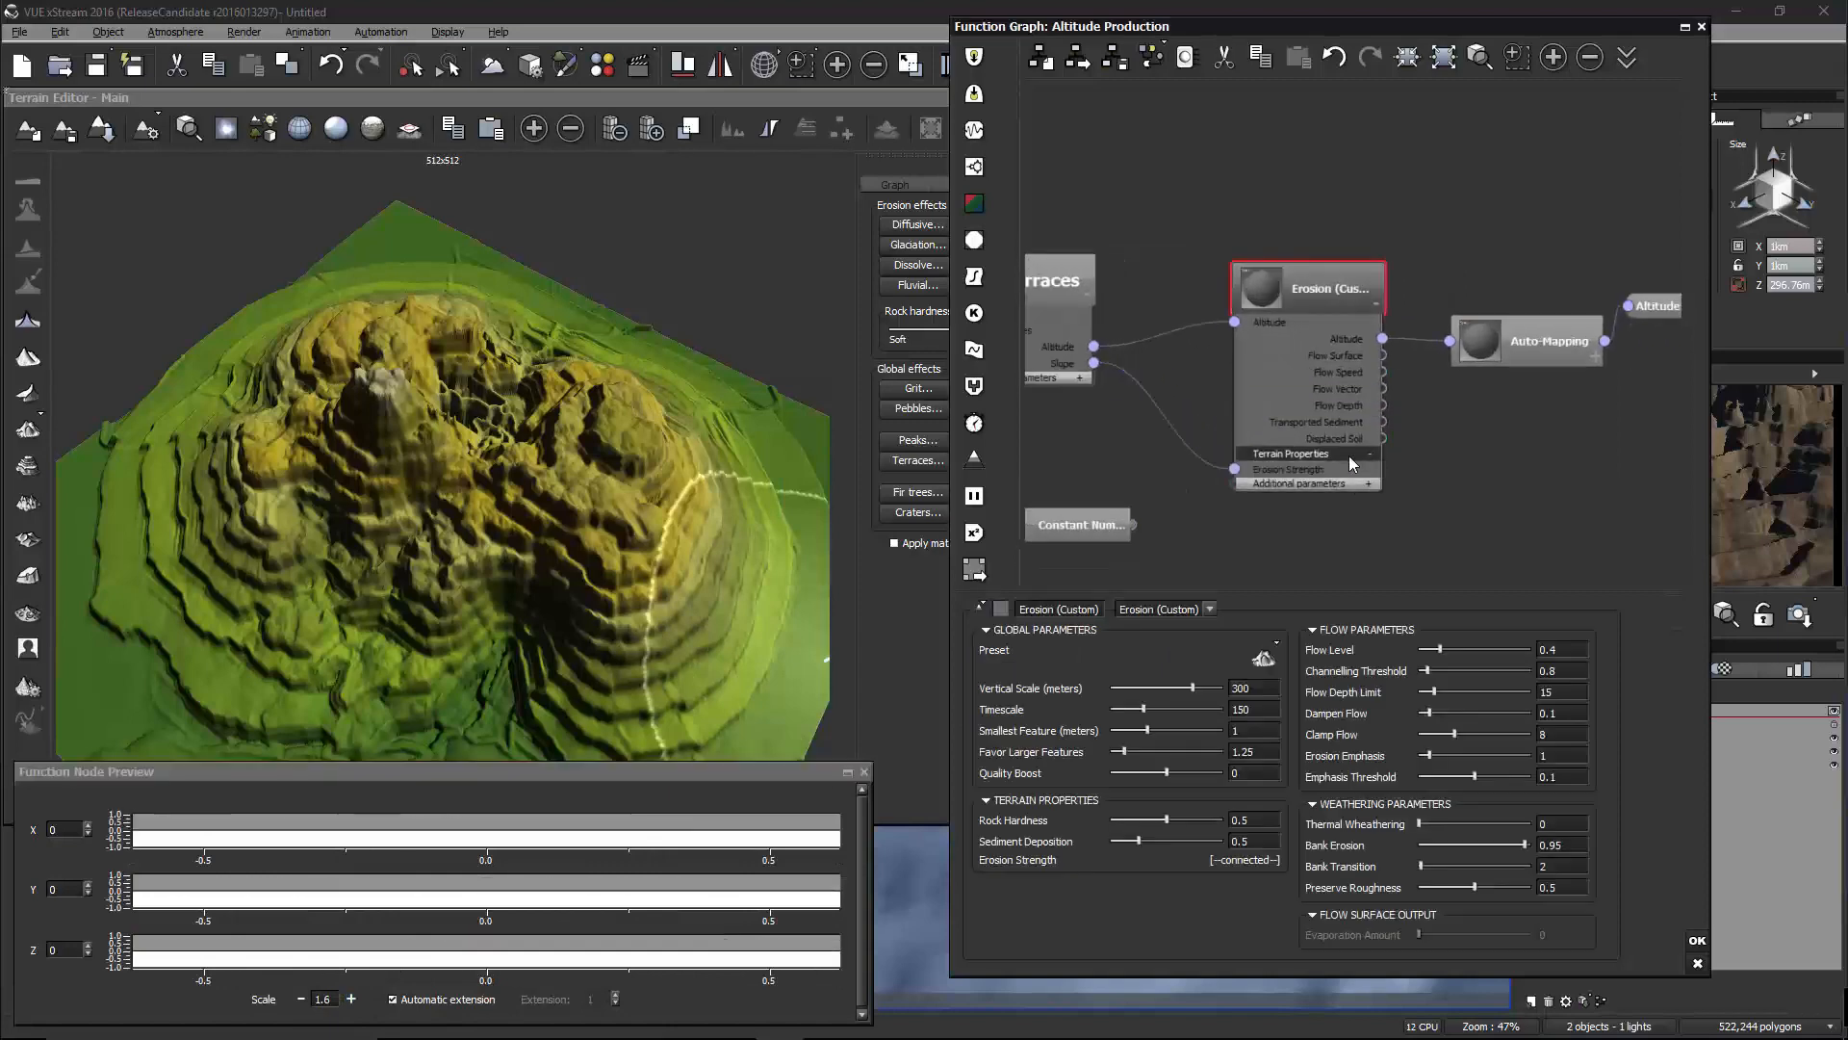
mouse_move(1303, 265)
mouse_down()
mouse_move(1373, 258)
mouse_move(1321, 274)
mouse_up()
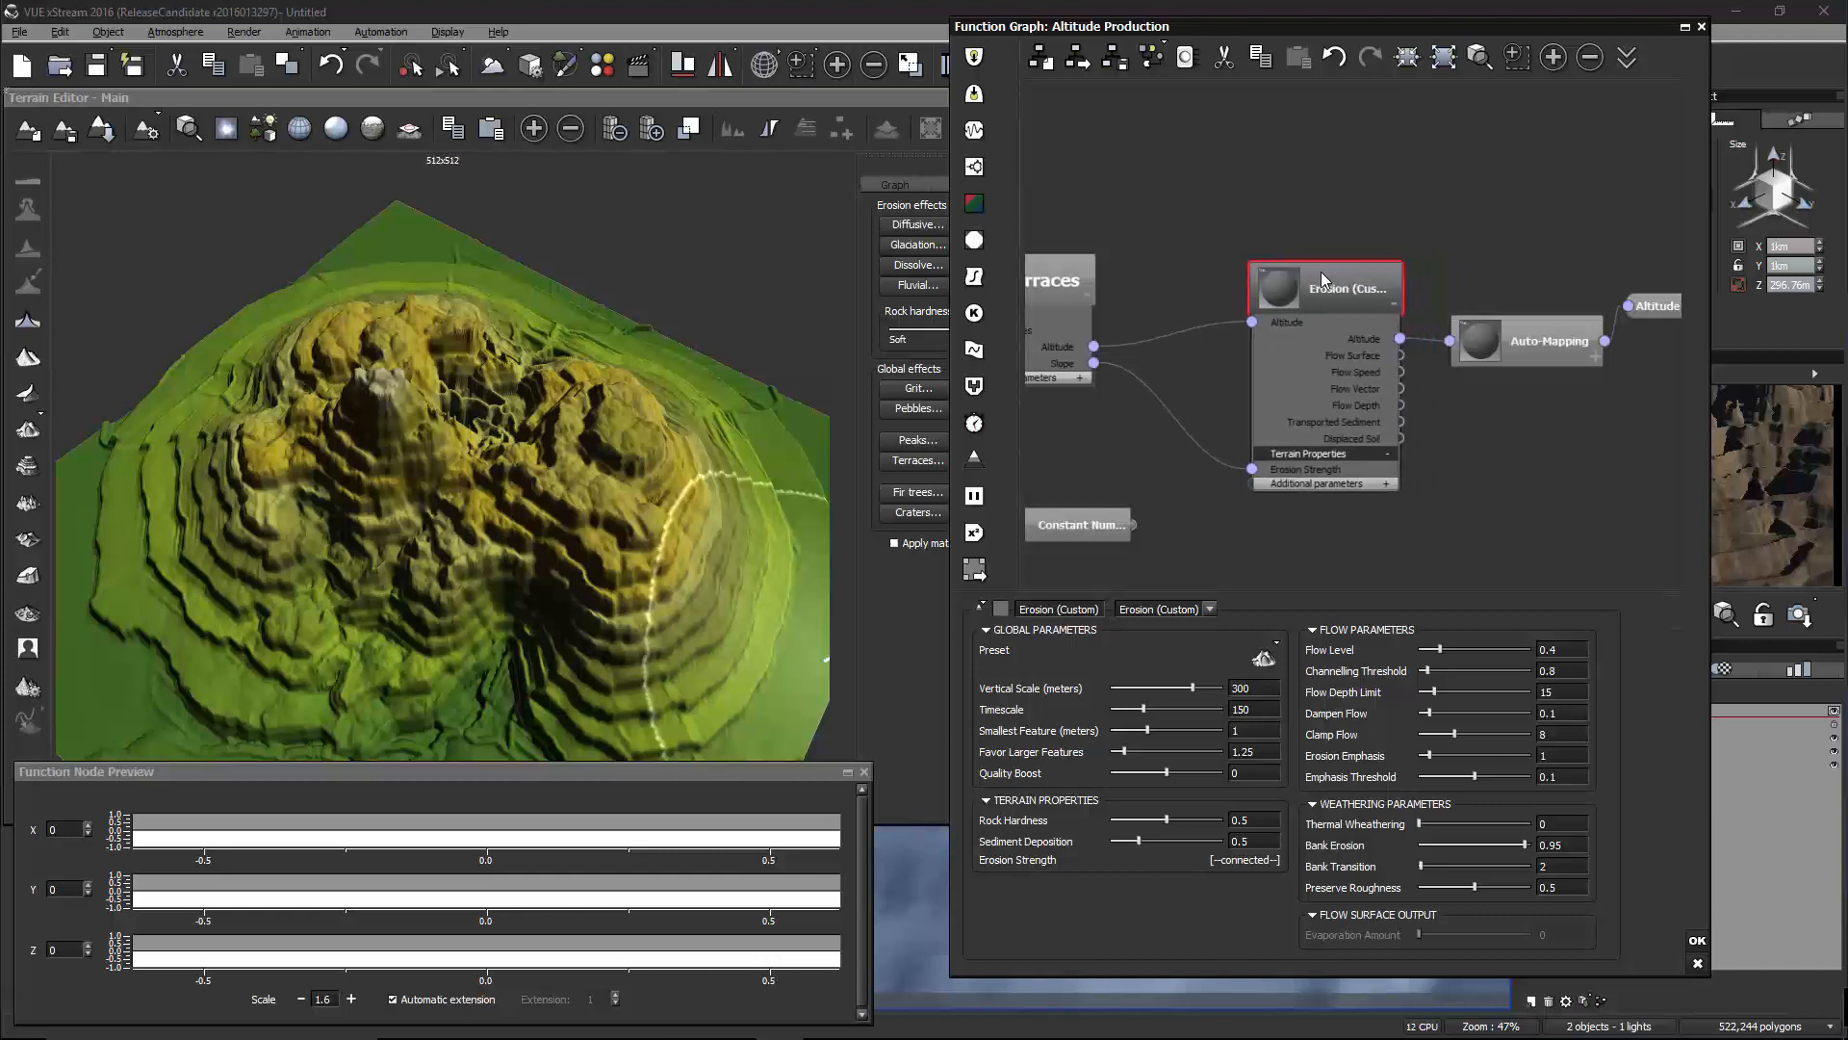
Insert a filter node on the connection between the Terraces Slope output and Erosion Strength, and change its type to Map
click(1162, 405)
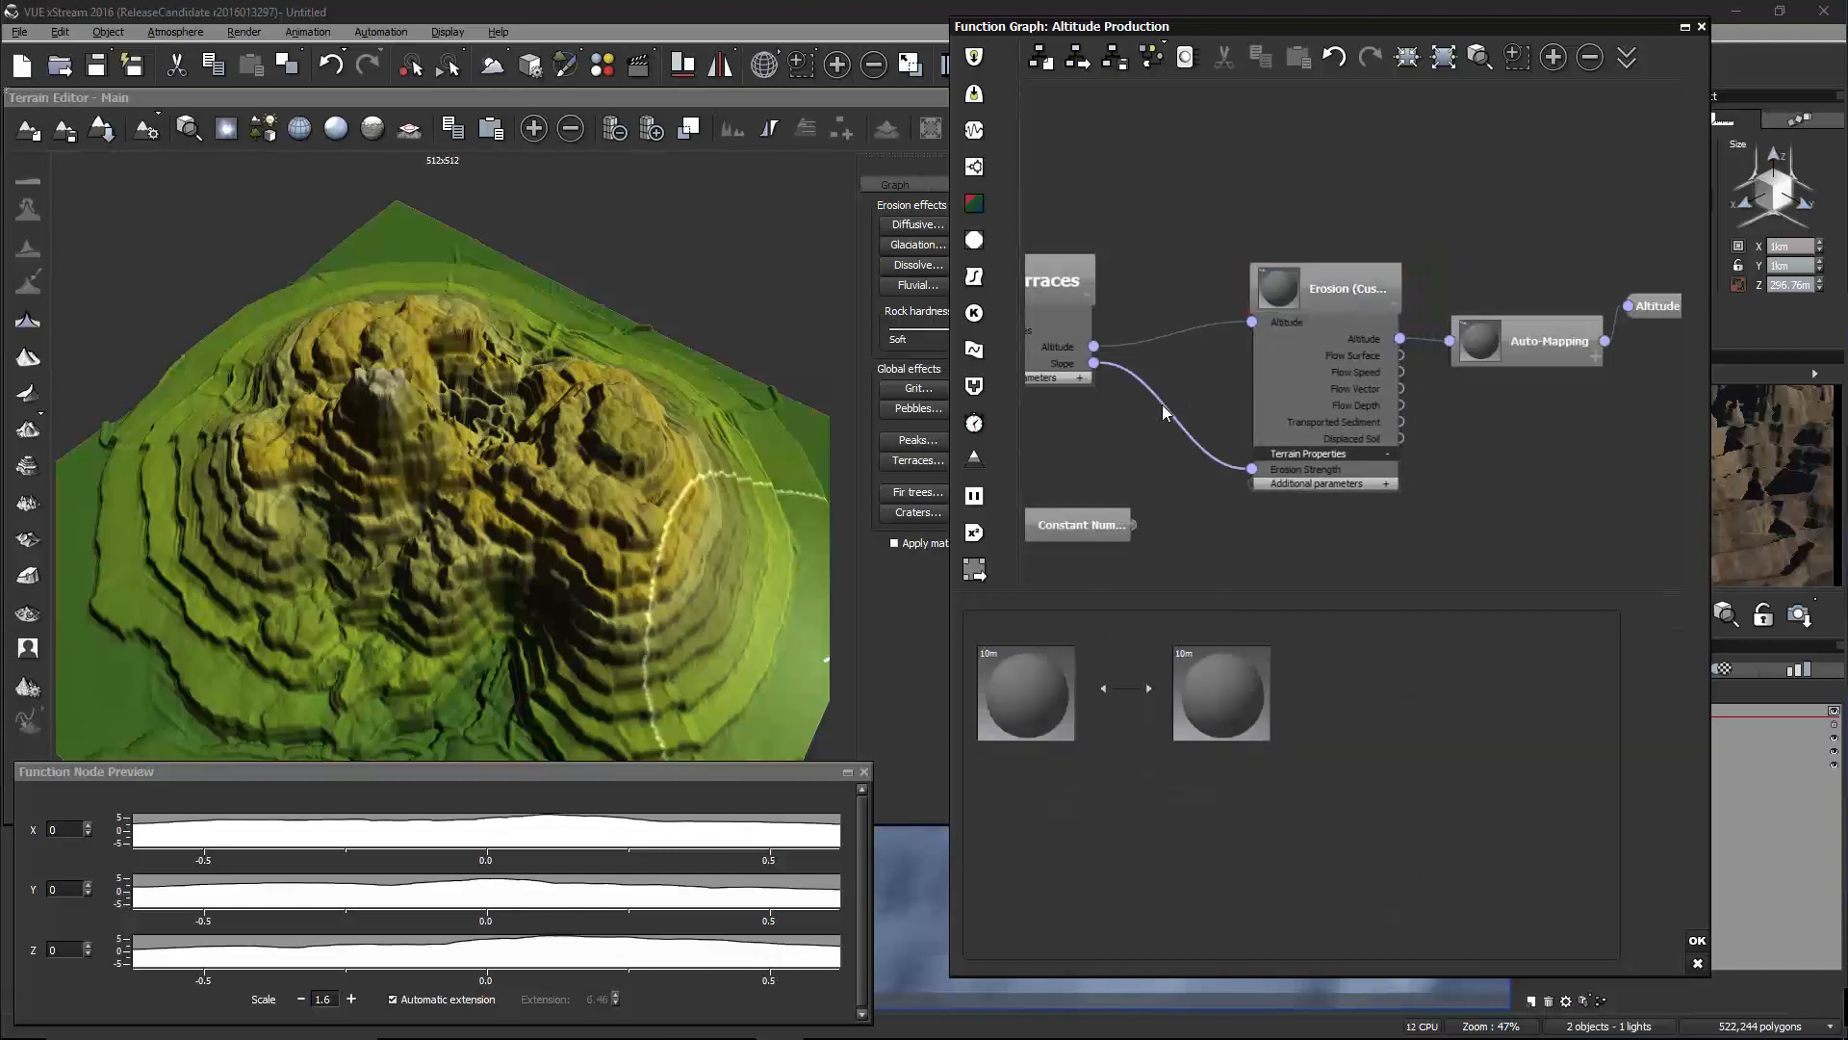
click(975, 276)
click(1097, 604)
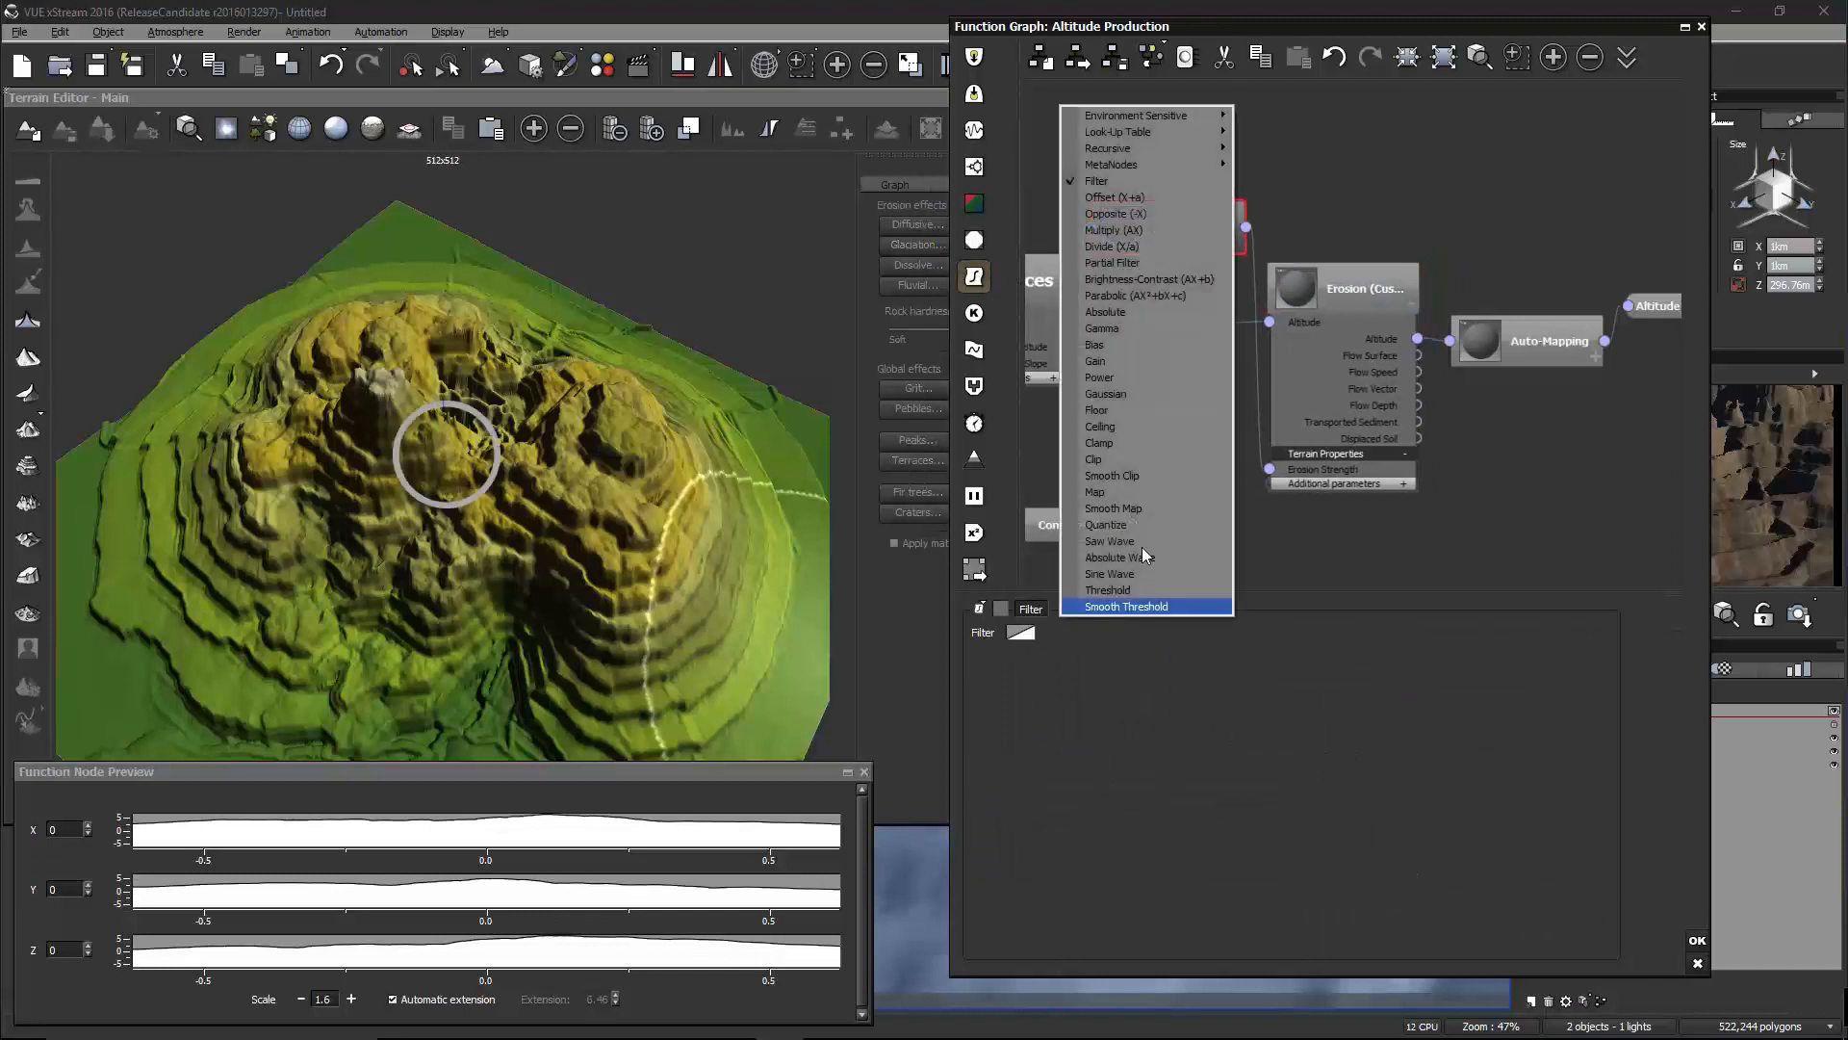
click(1153, 492)
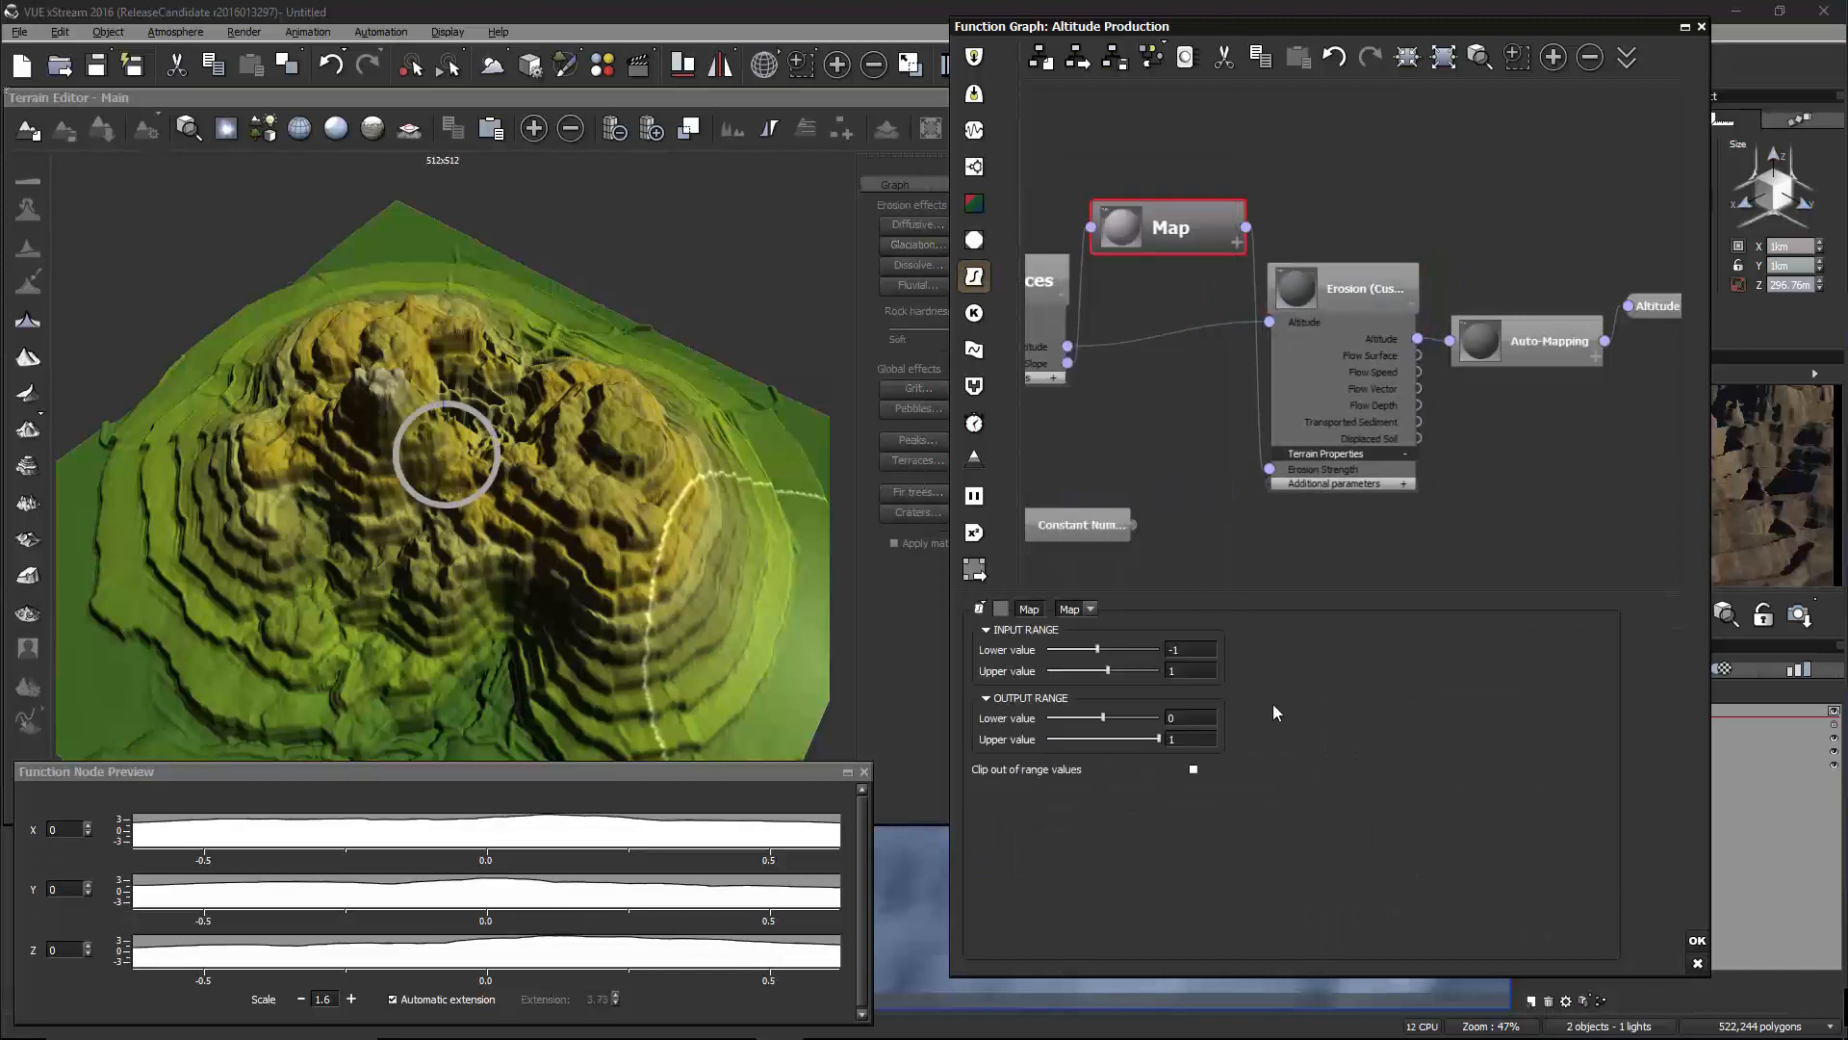
Set the Map node's input range to a lower value of 0 and an upper value of 5
double_click(1185, 651)
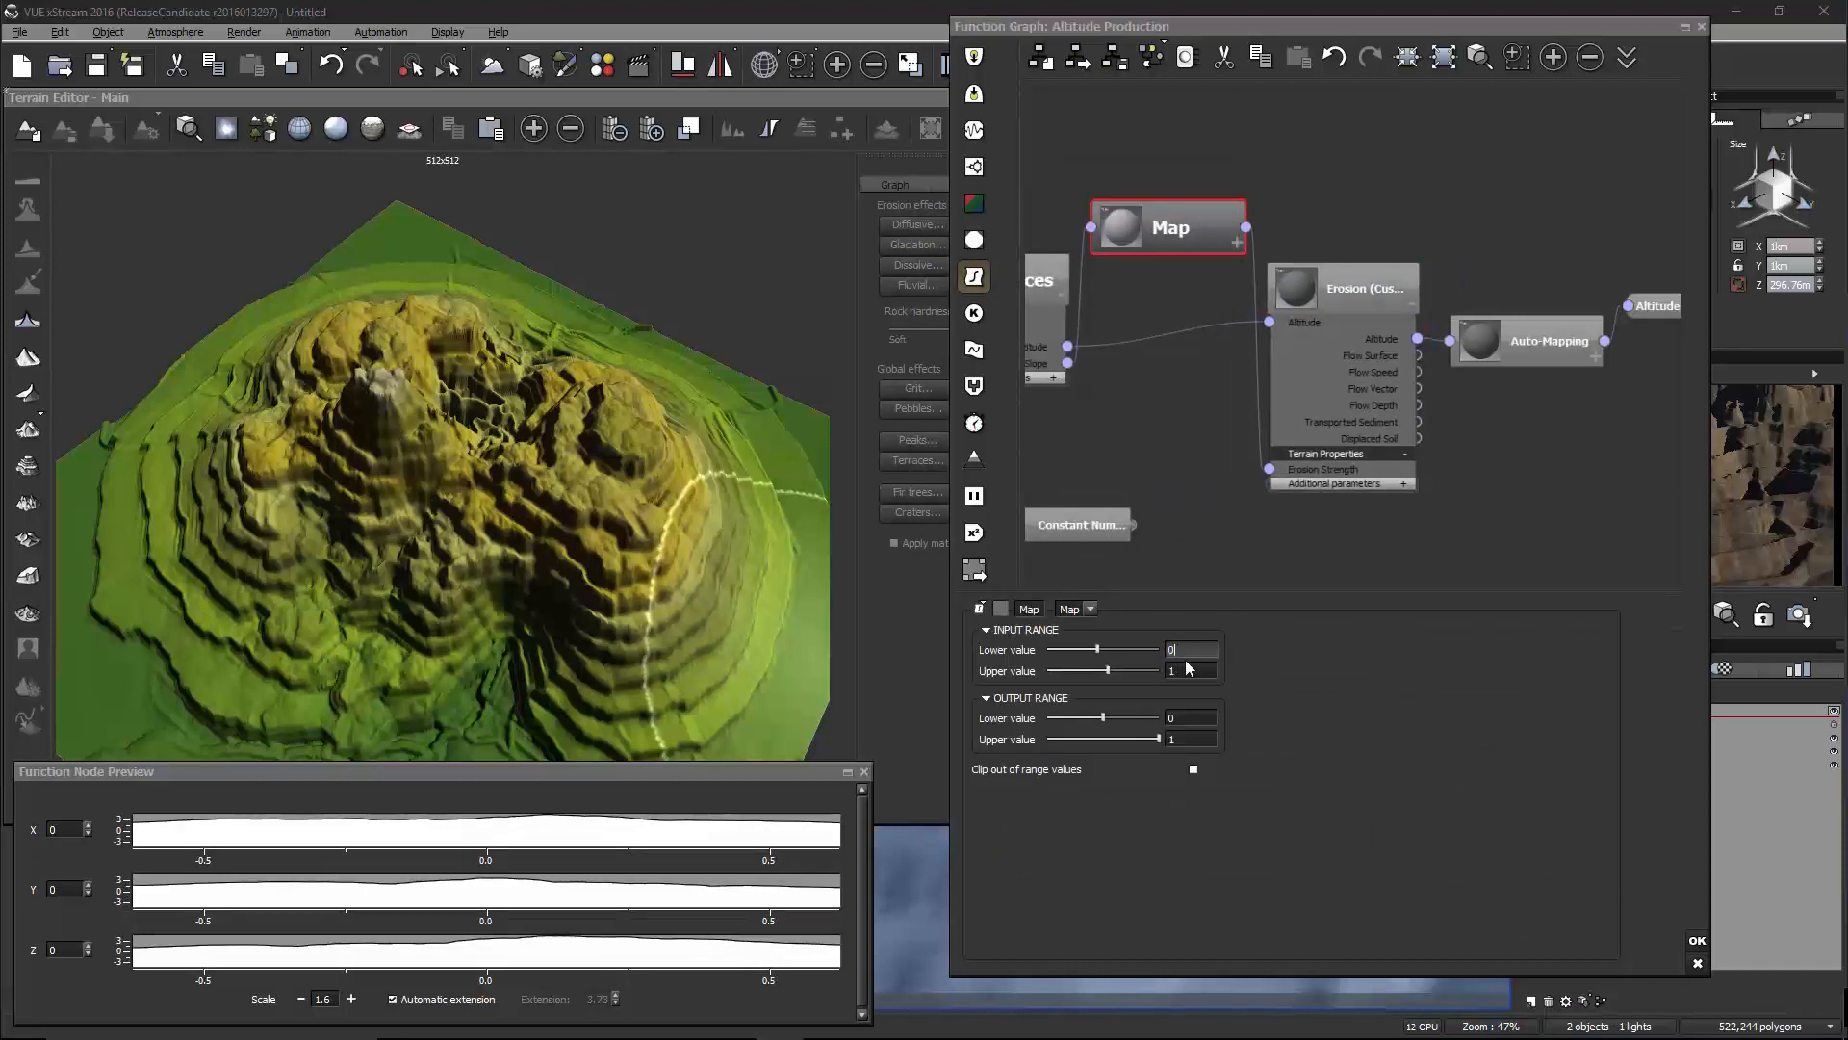
text(0)
click(1187, 671)
text(5)
key(Return)
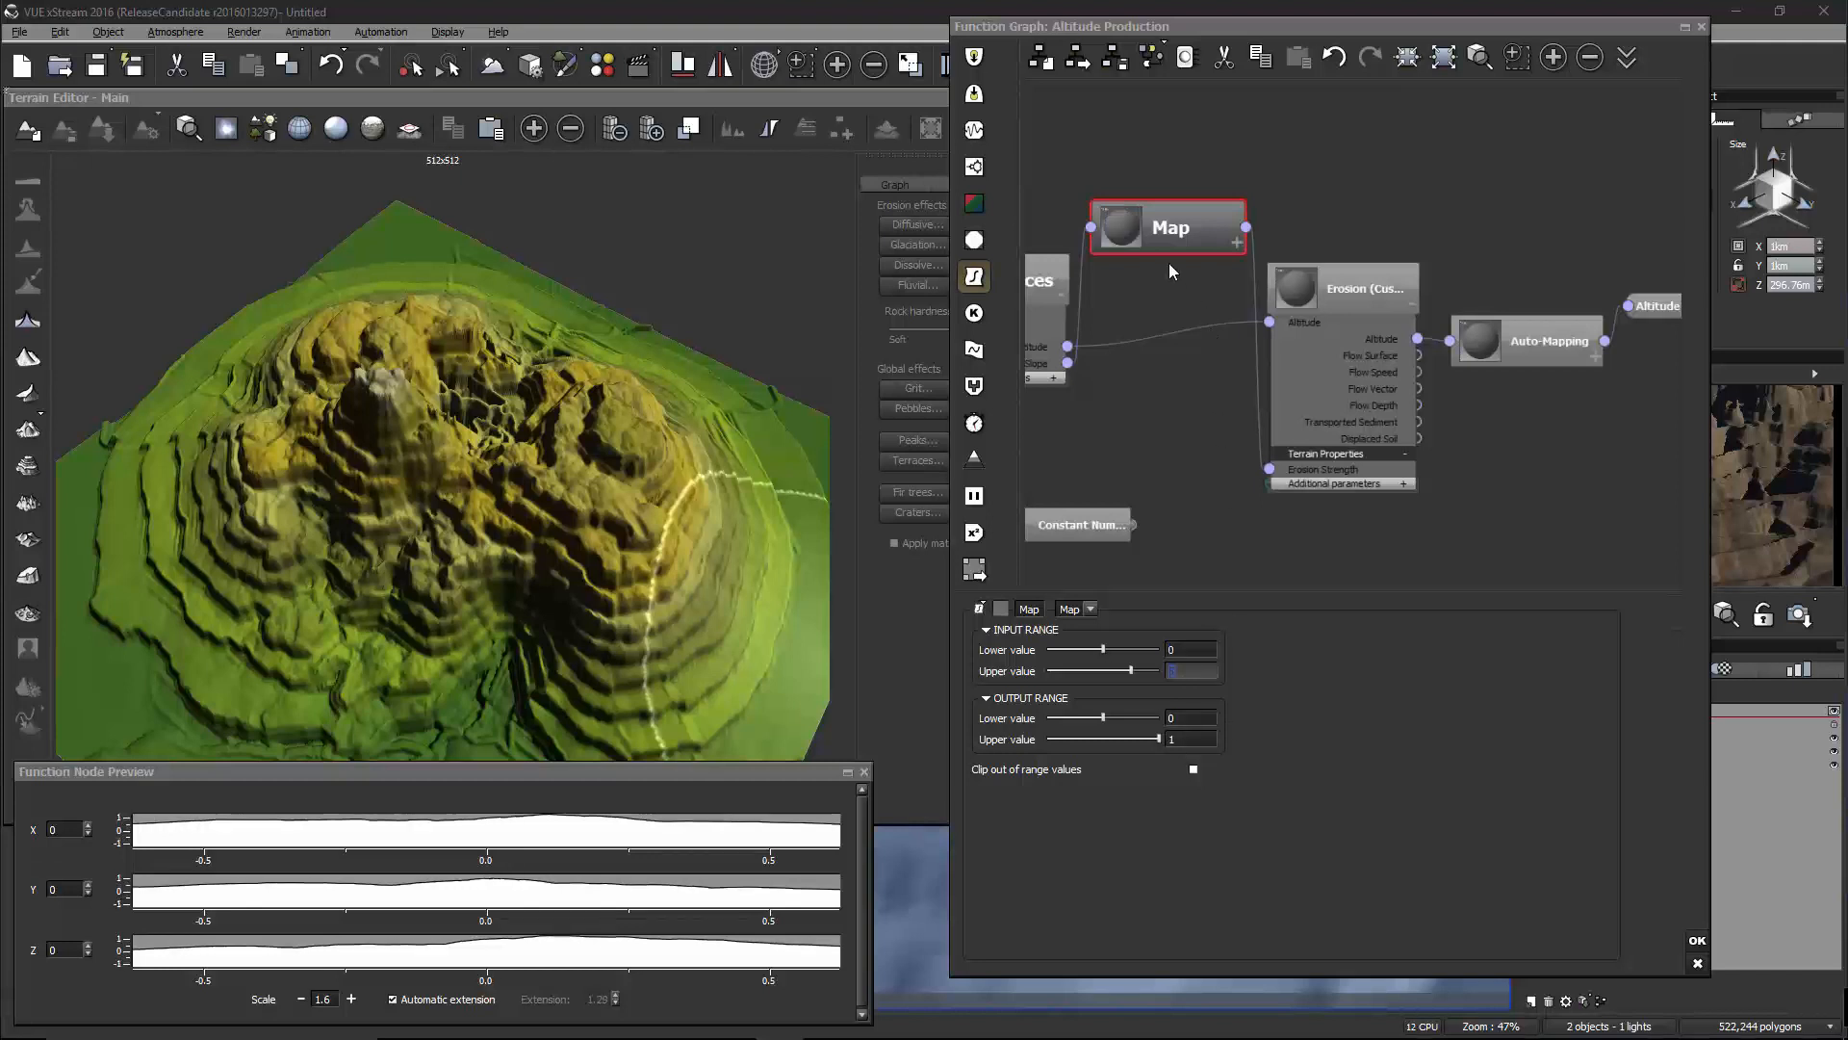
Invert the Map node's output range with a lower value of 1 and an upper value of 0
double_click(1190, 718)
text(1)
key(Return)
double_click(1190, 739)
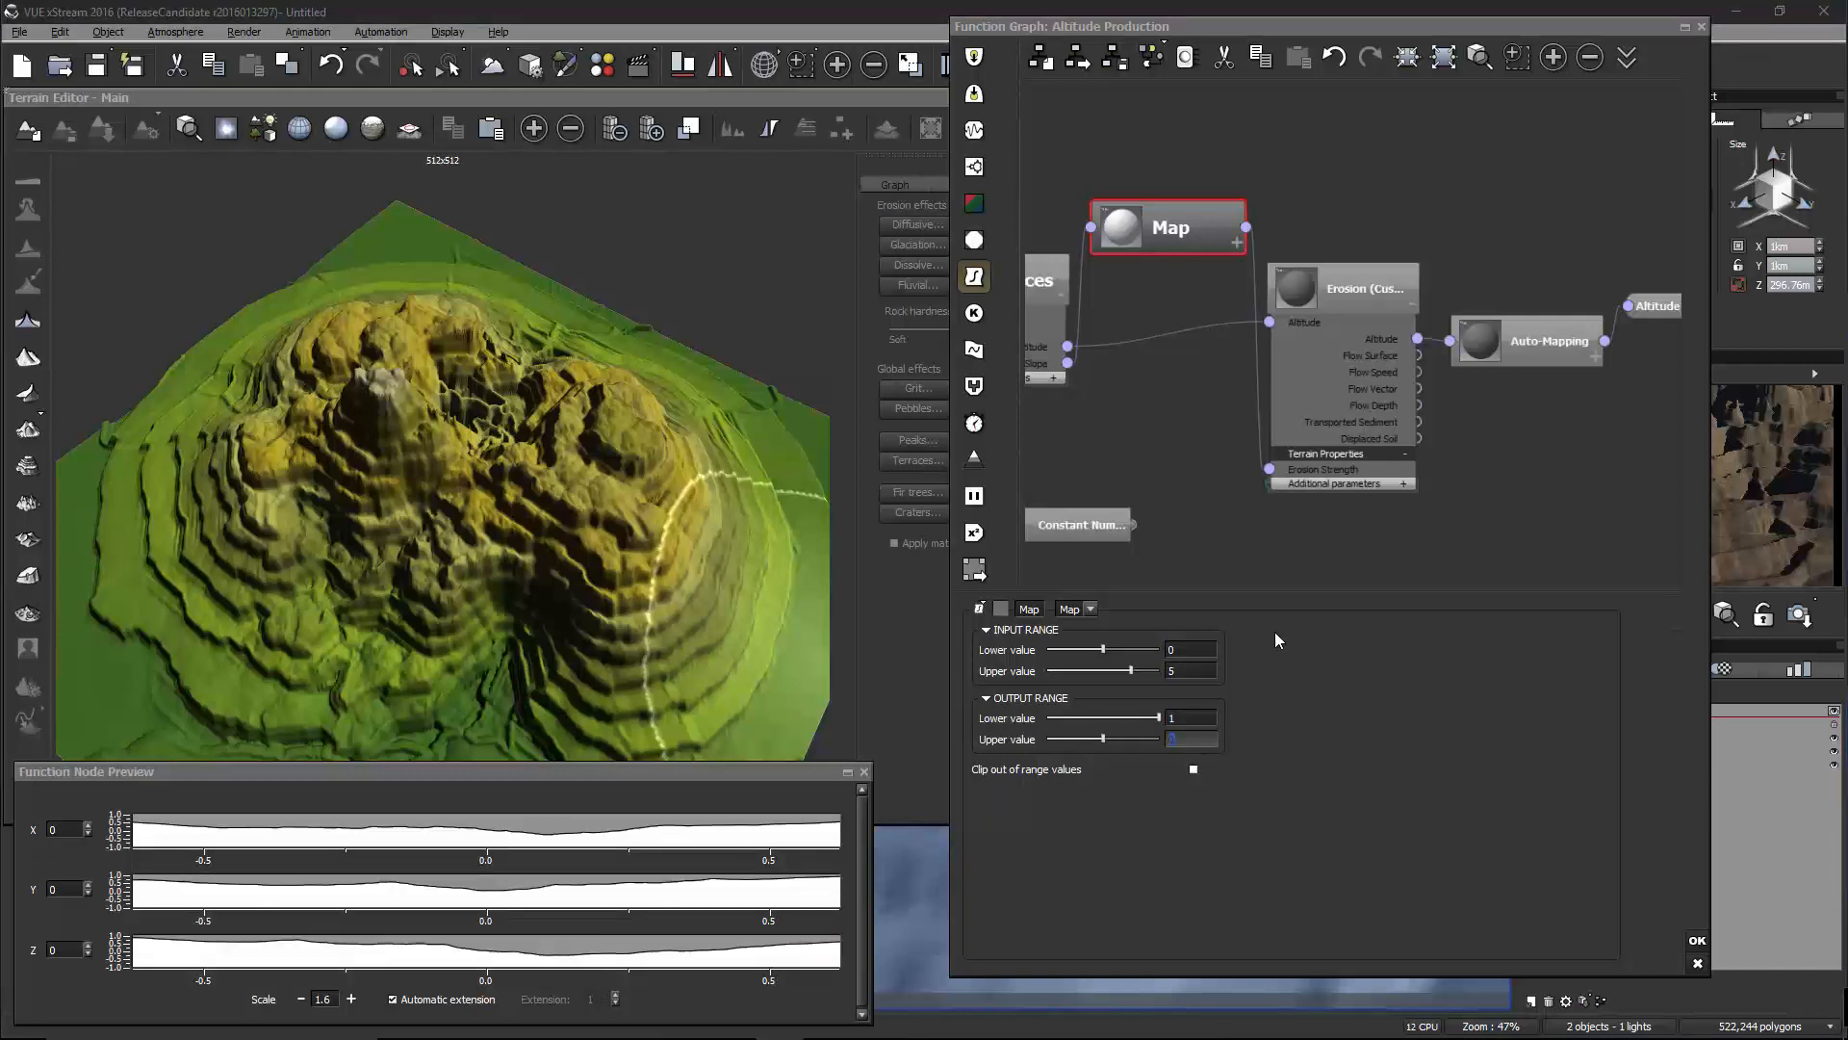
Inspect the effect of the inverted slope mapping on the mountain's erosion from several angles, and return to the Map node
right_drag(489, 577, 487, 517)
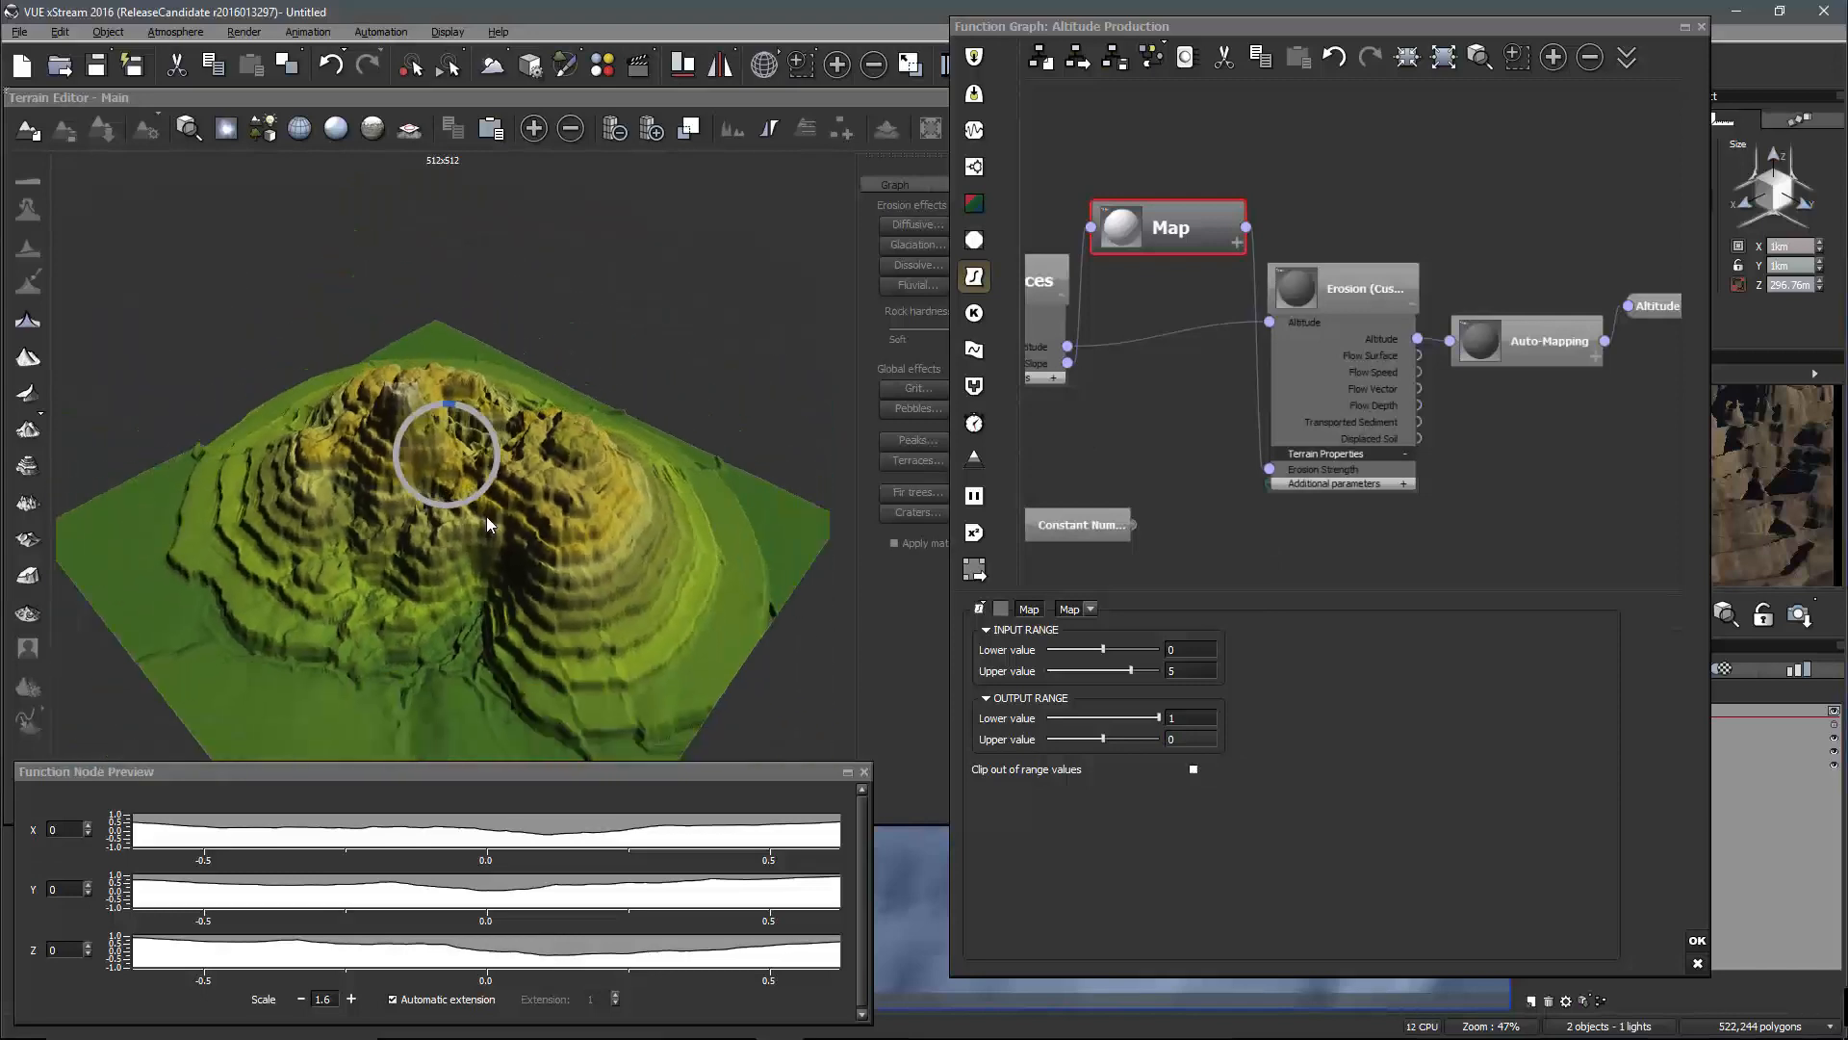
click(487, 520)
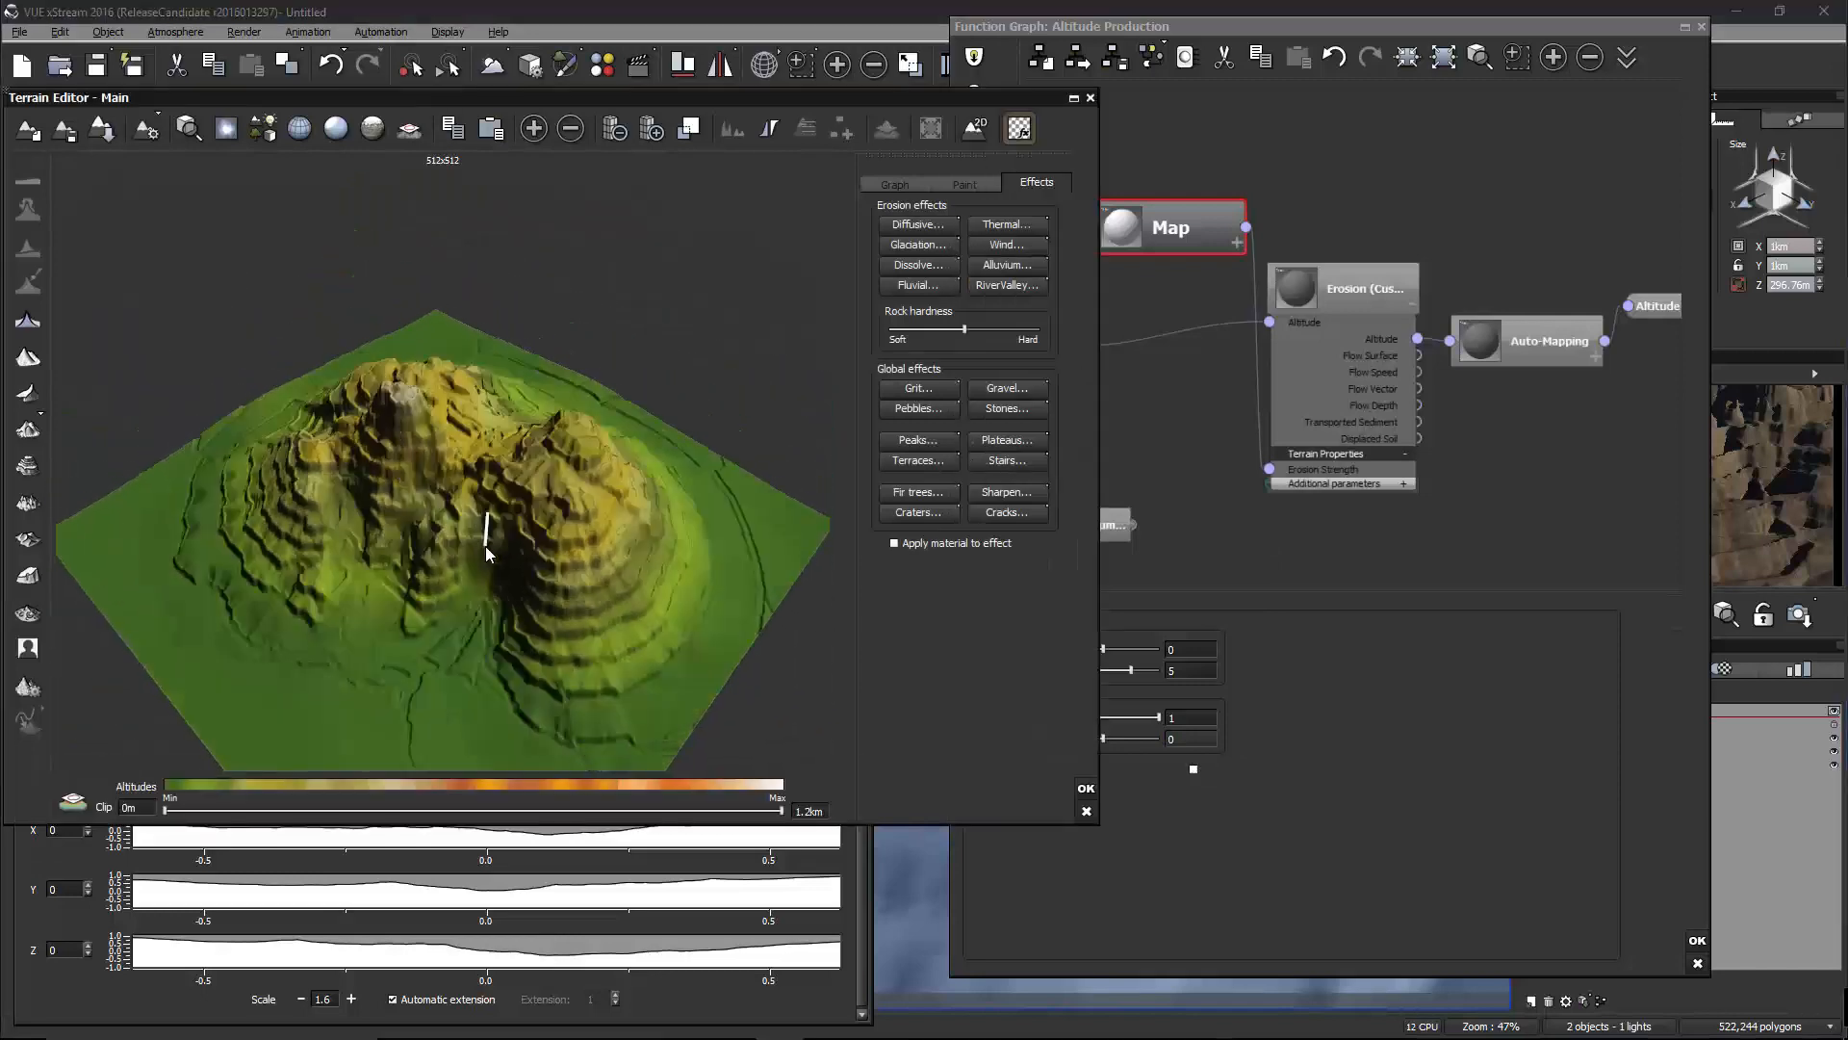
mouse_move(399, 553)
right_down()
mouse_move(628, 472)
mouse_move(632, 529)
mouse_move(428, 627)
mouse_move(334, 635)
mouse_move(268, 641)
mouse_move(154, 593)
mouse_move(77, 522)
mouse_move(161, 494)
mouse_move(574, 556)
mouse_move(684, 605)
right_up()
scroll(630, 495, up, 3)
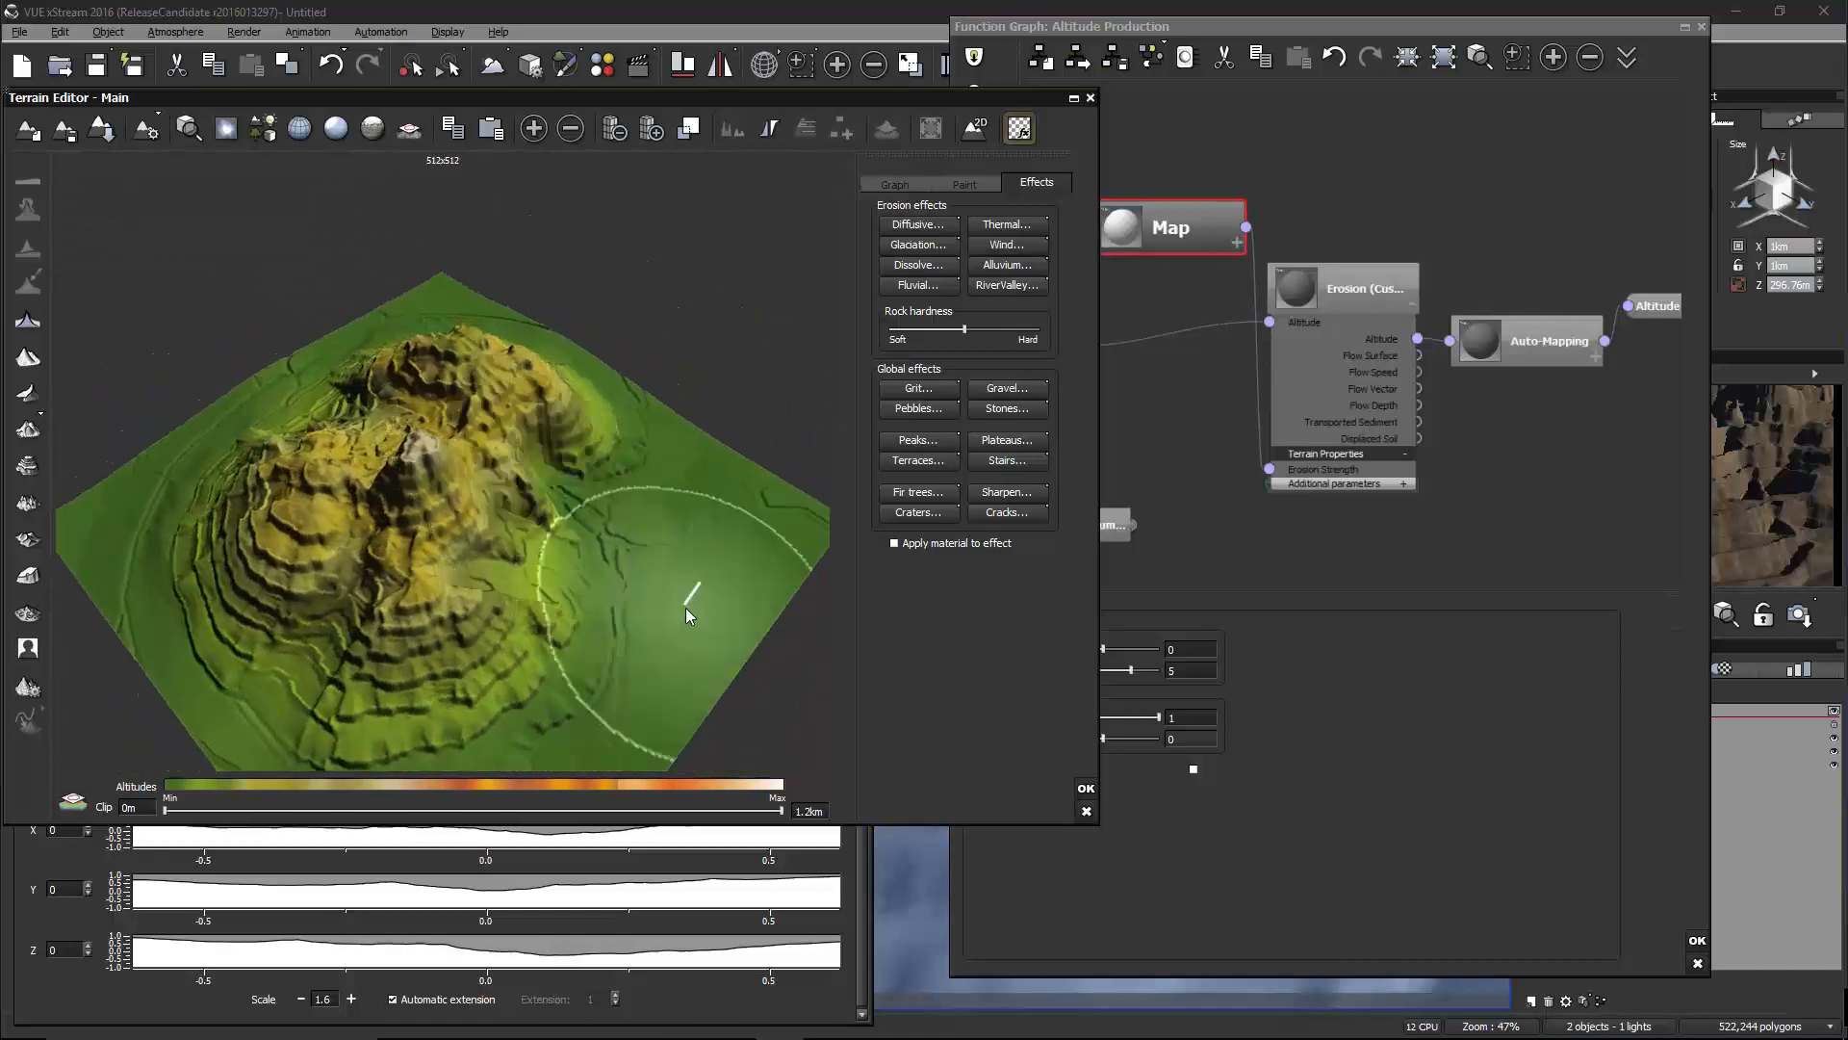
drag(686, 609, 803, 382)
click(1205, 287)
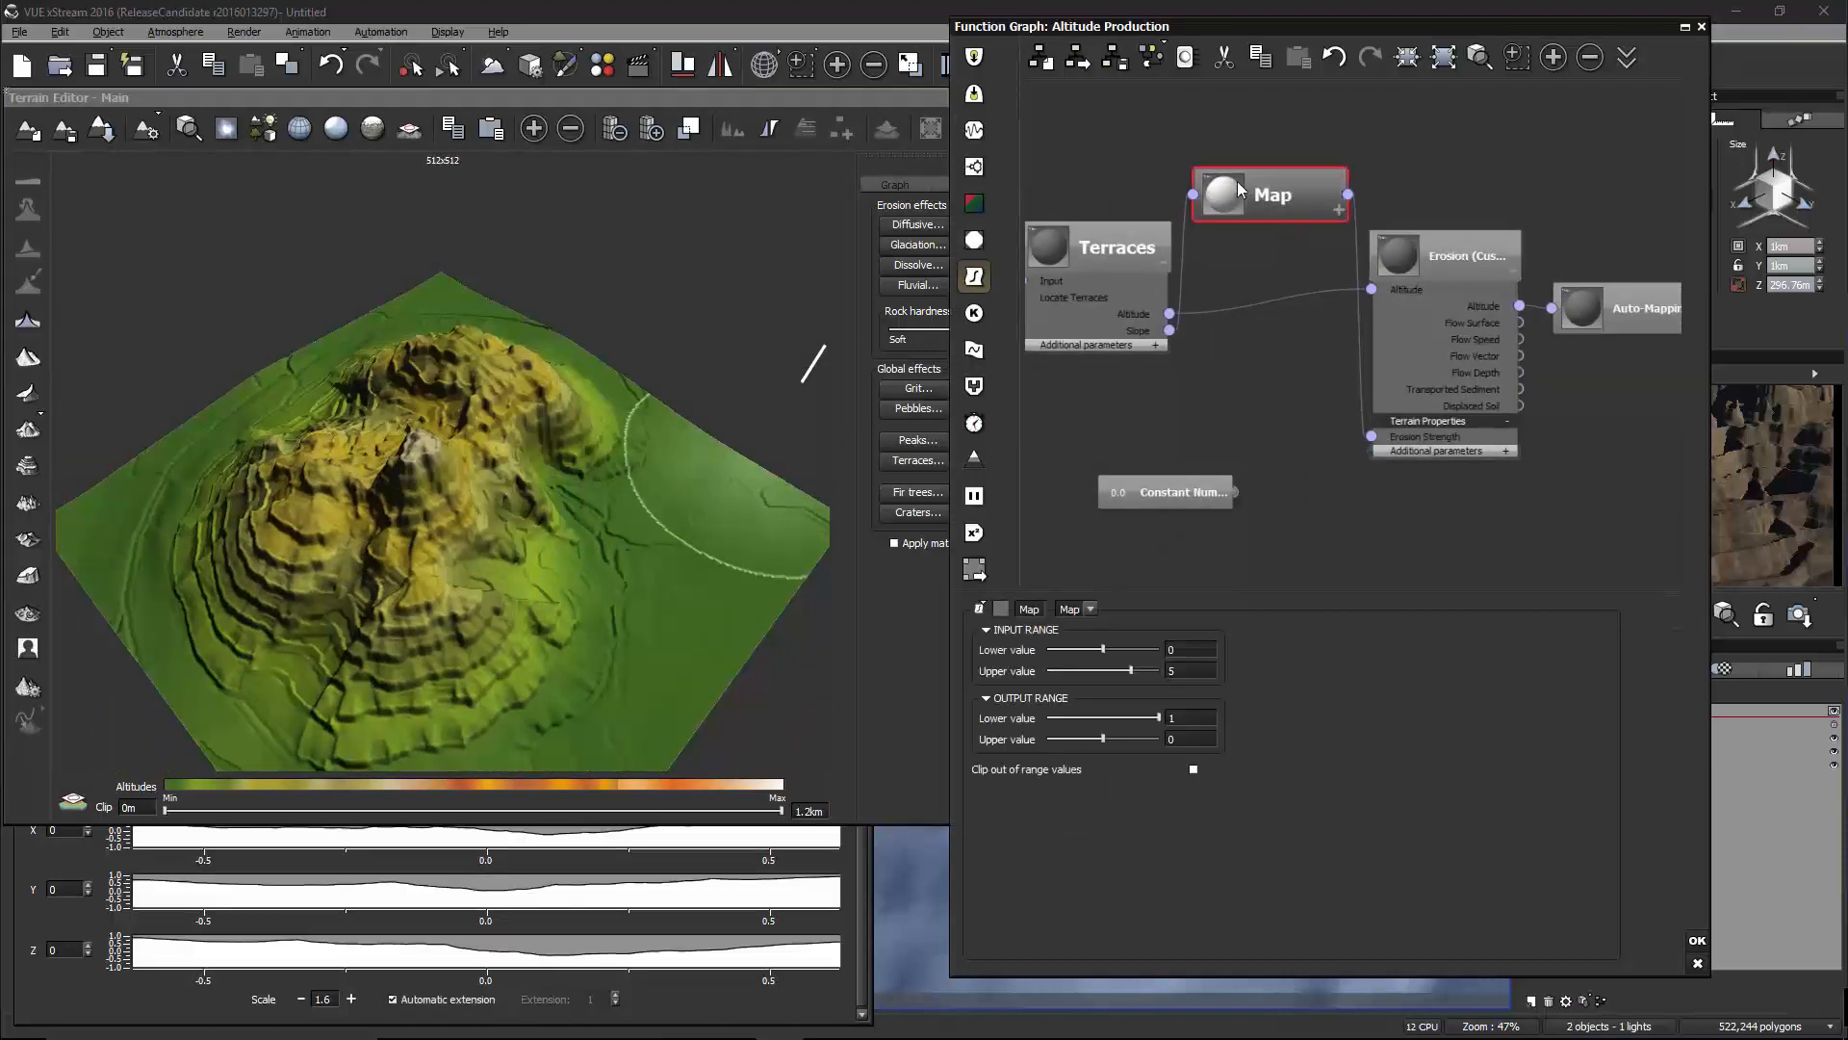
Delete the Map node and the slope connection driving the Erosion Strength input
drag(1238, 181, 1275, 389)
key(Delete)
click(1309, 418)
key(Delete)
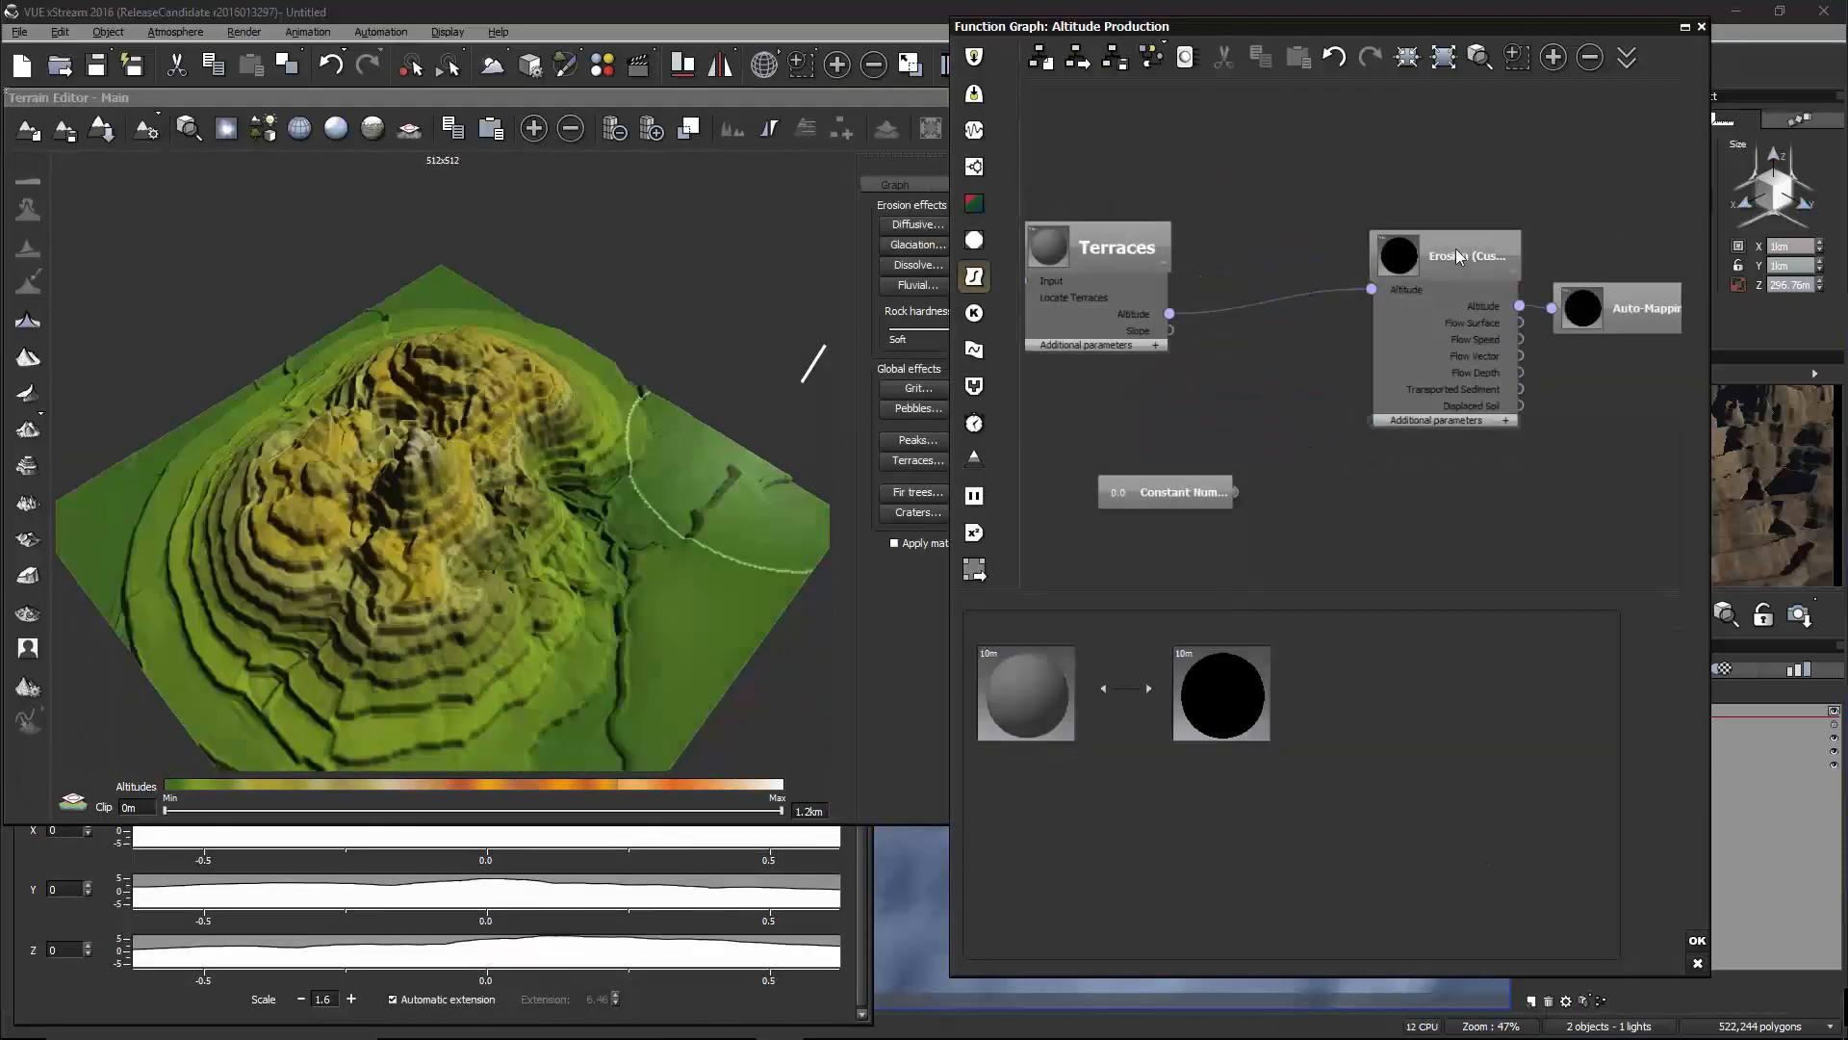
Move the Erosion (Custom) node closer to Terraces and apply the Flow Channels preset to it
drag(1477, 258, 1435, 258)
click(1271, 658)
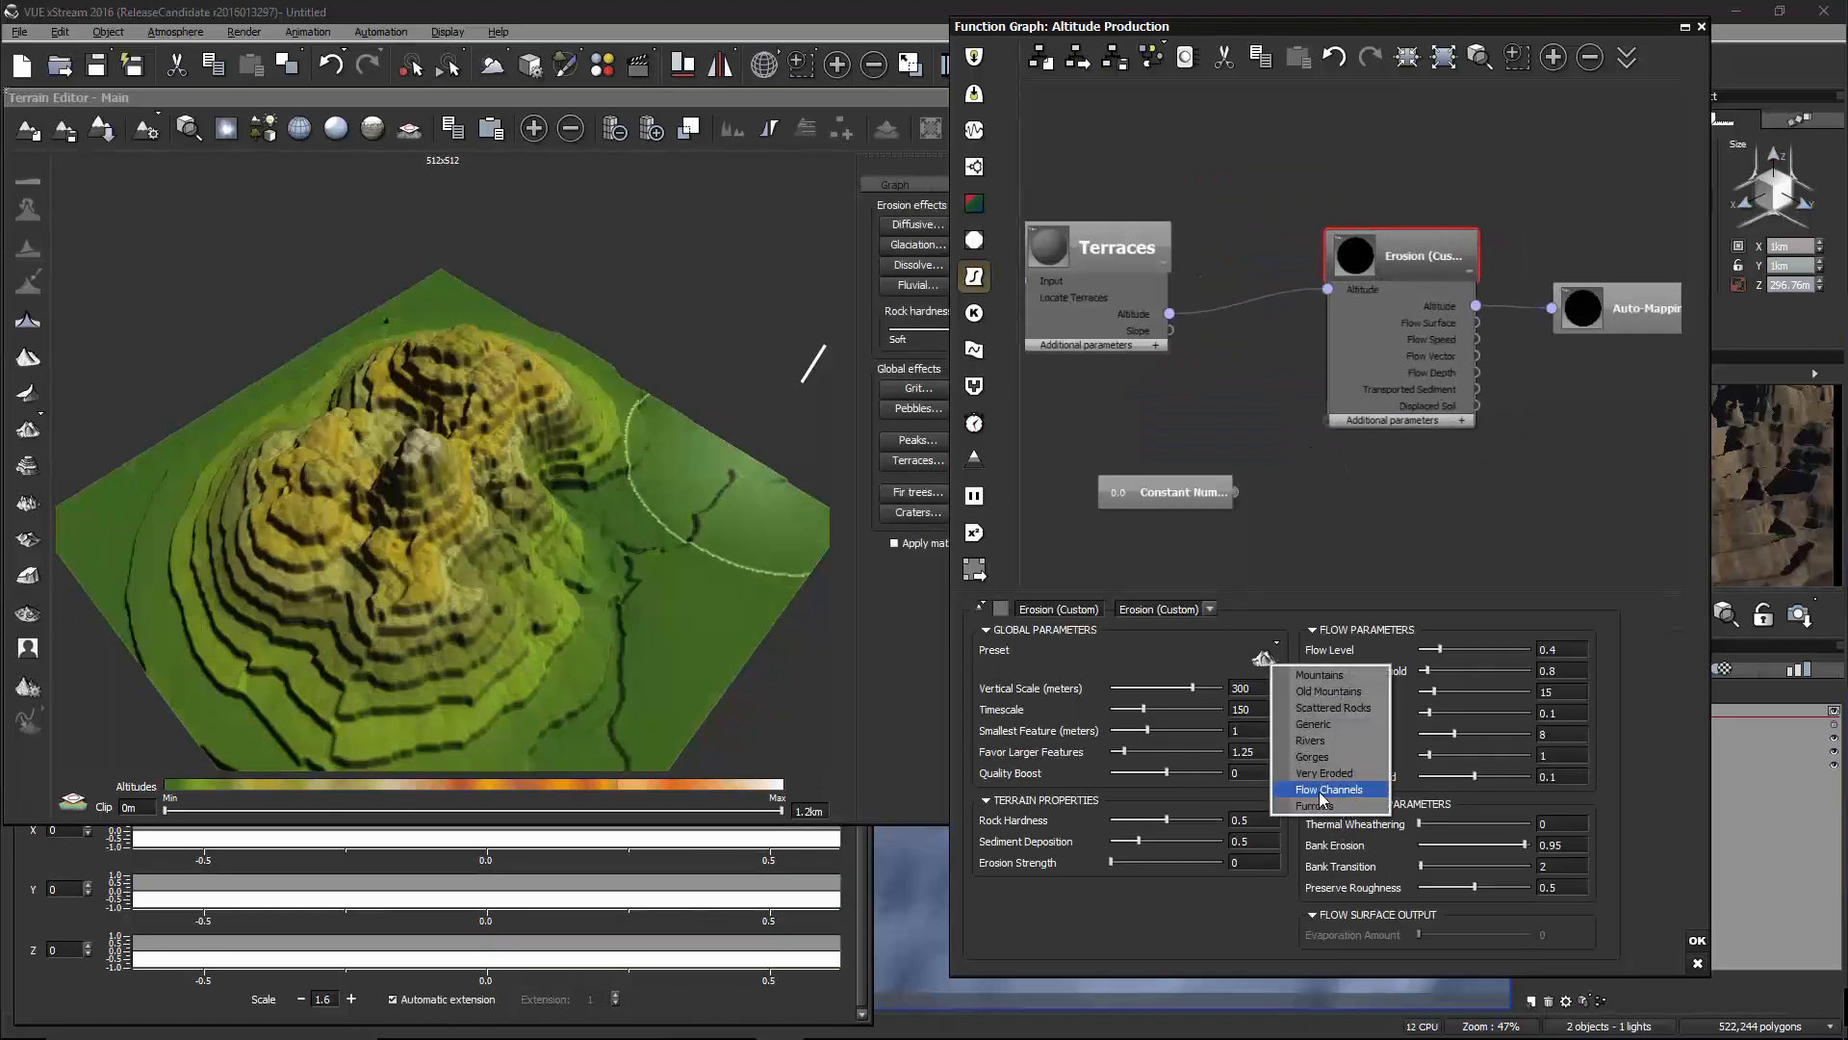
click(1329, 789)
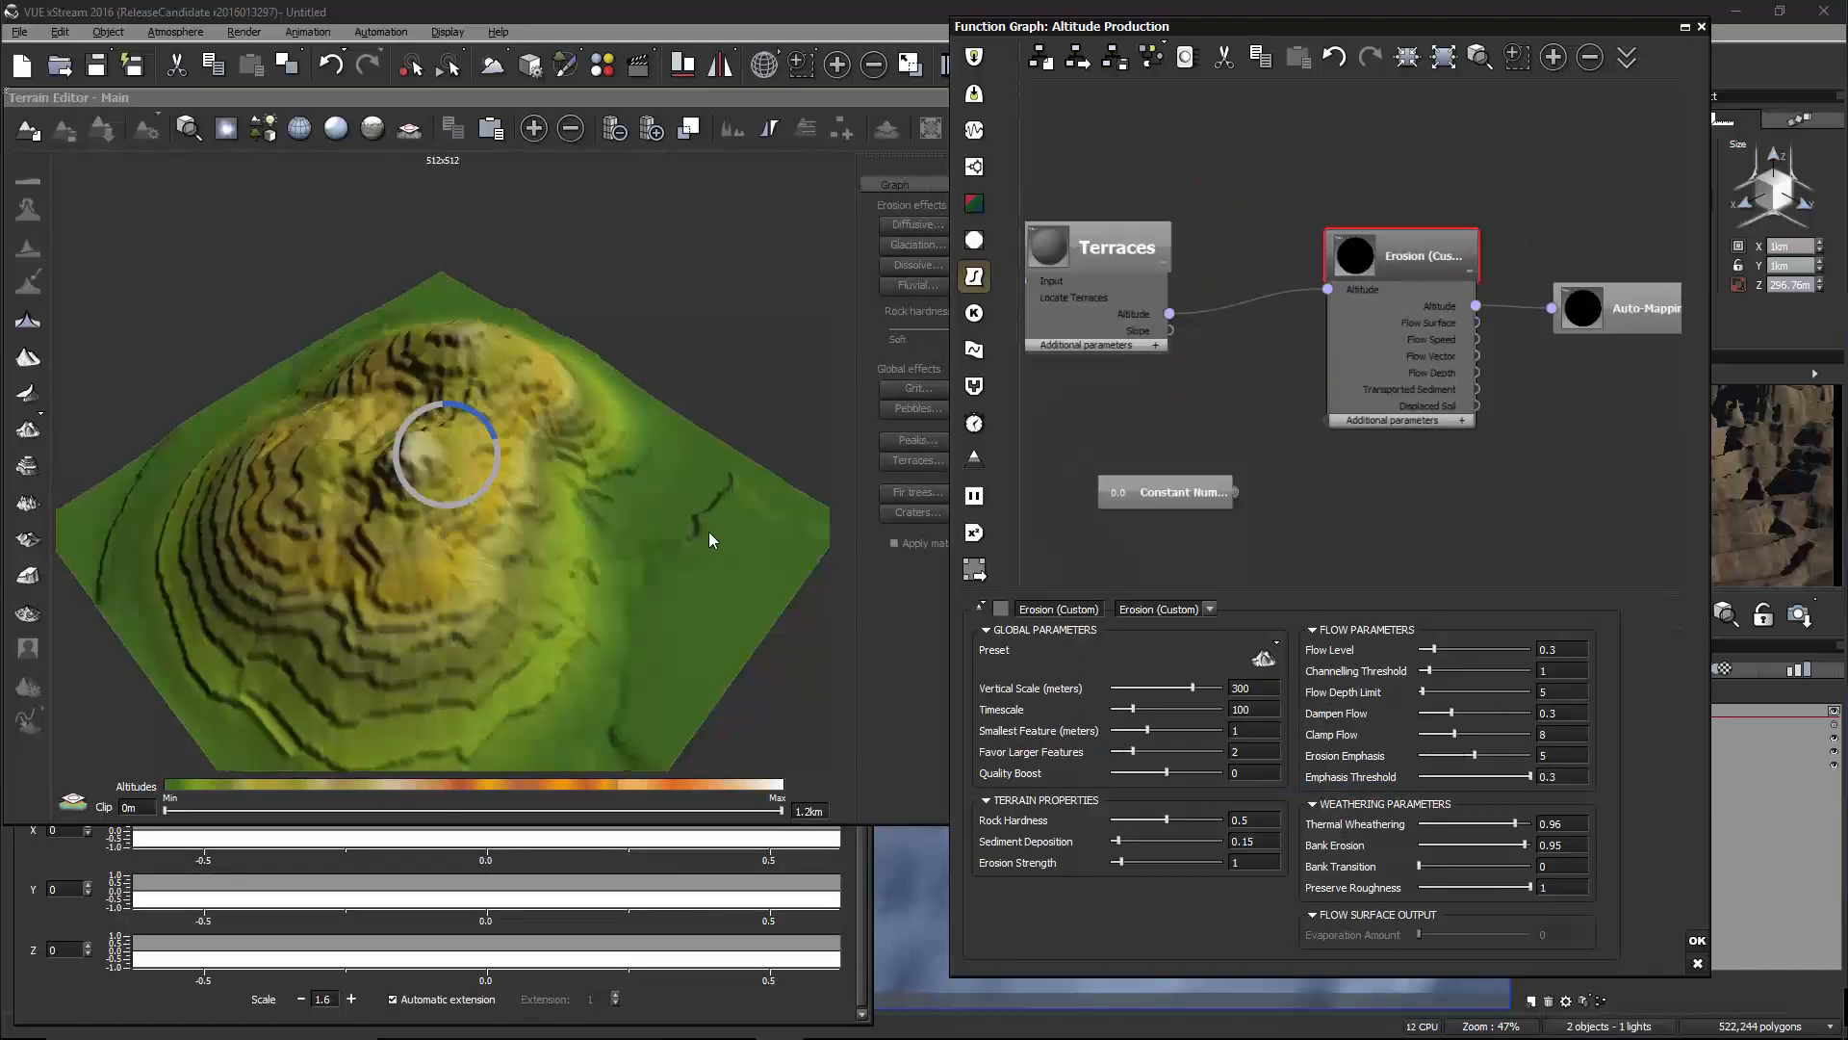
Remove the Terraces node so that the Blender output feeds the Altitude input of Erosion (Custom) directly
drag(708, 532, 583, 560)
click(1111, 235)
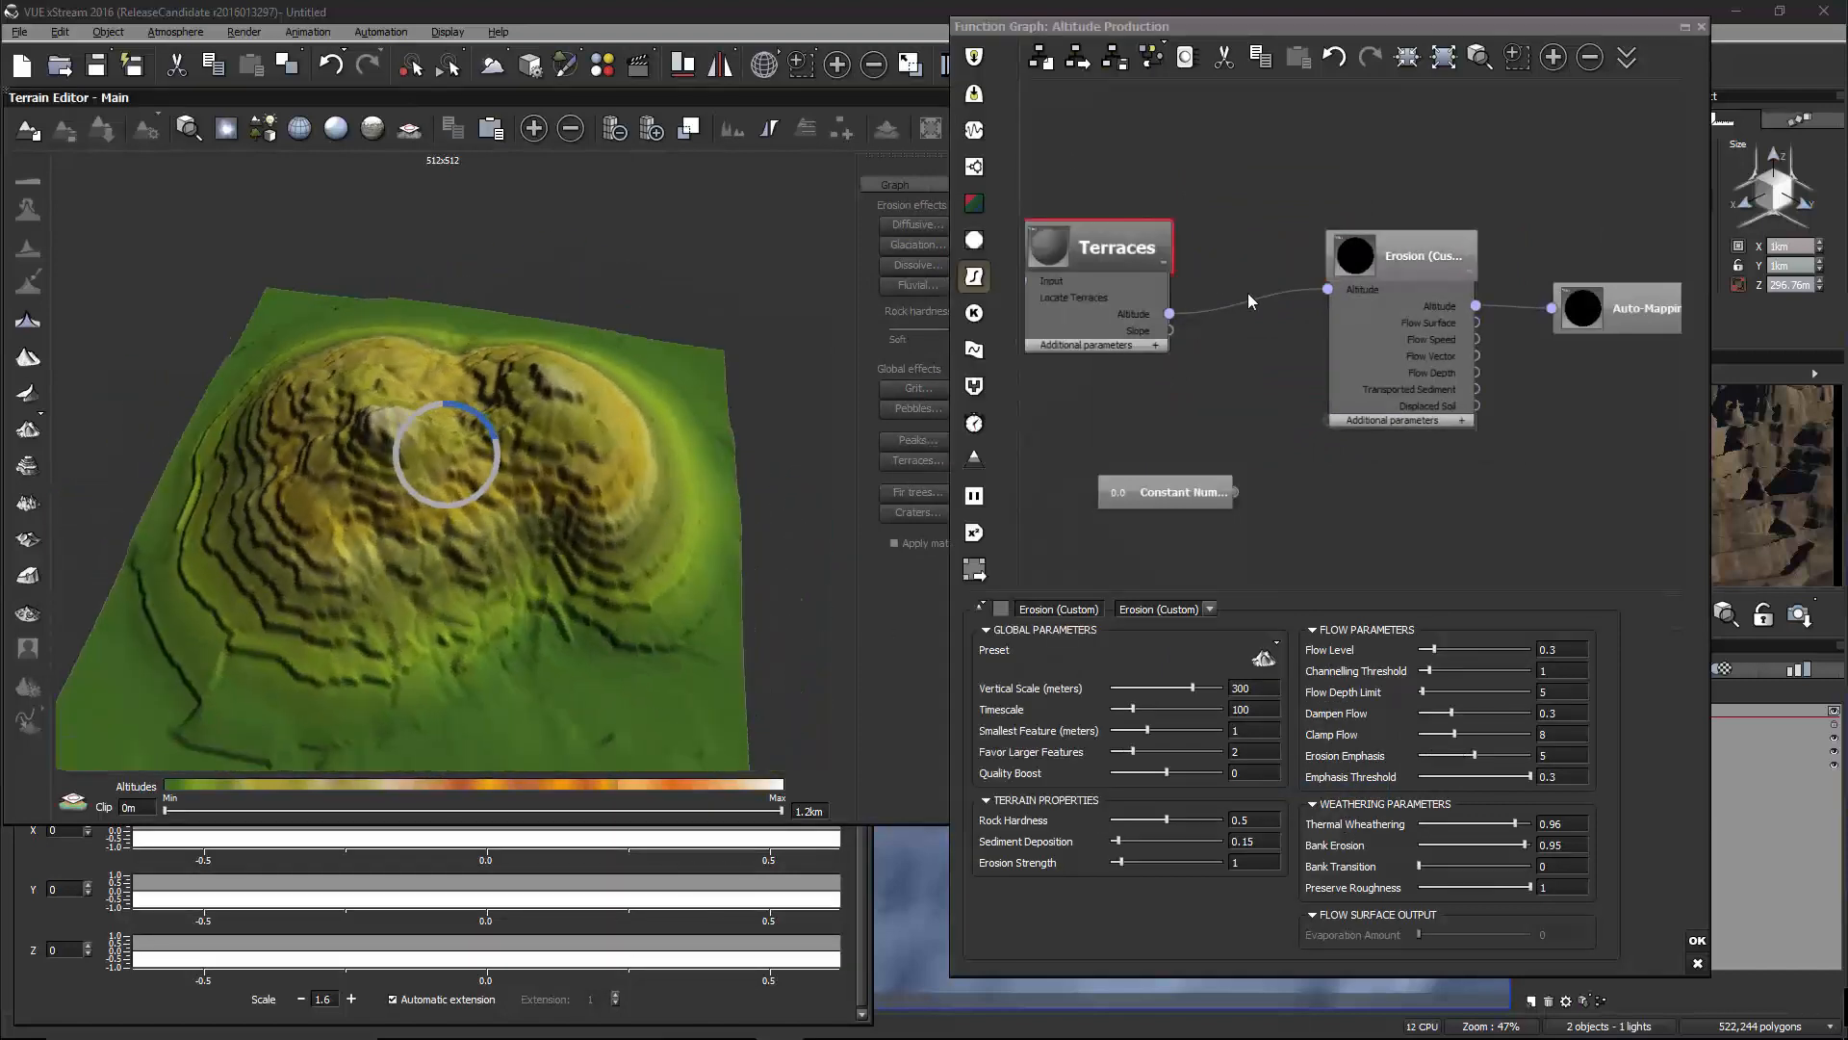
drag(655, 433, 599, 396)
middle_drag(1203, 371, 1264, 404)
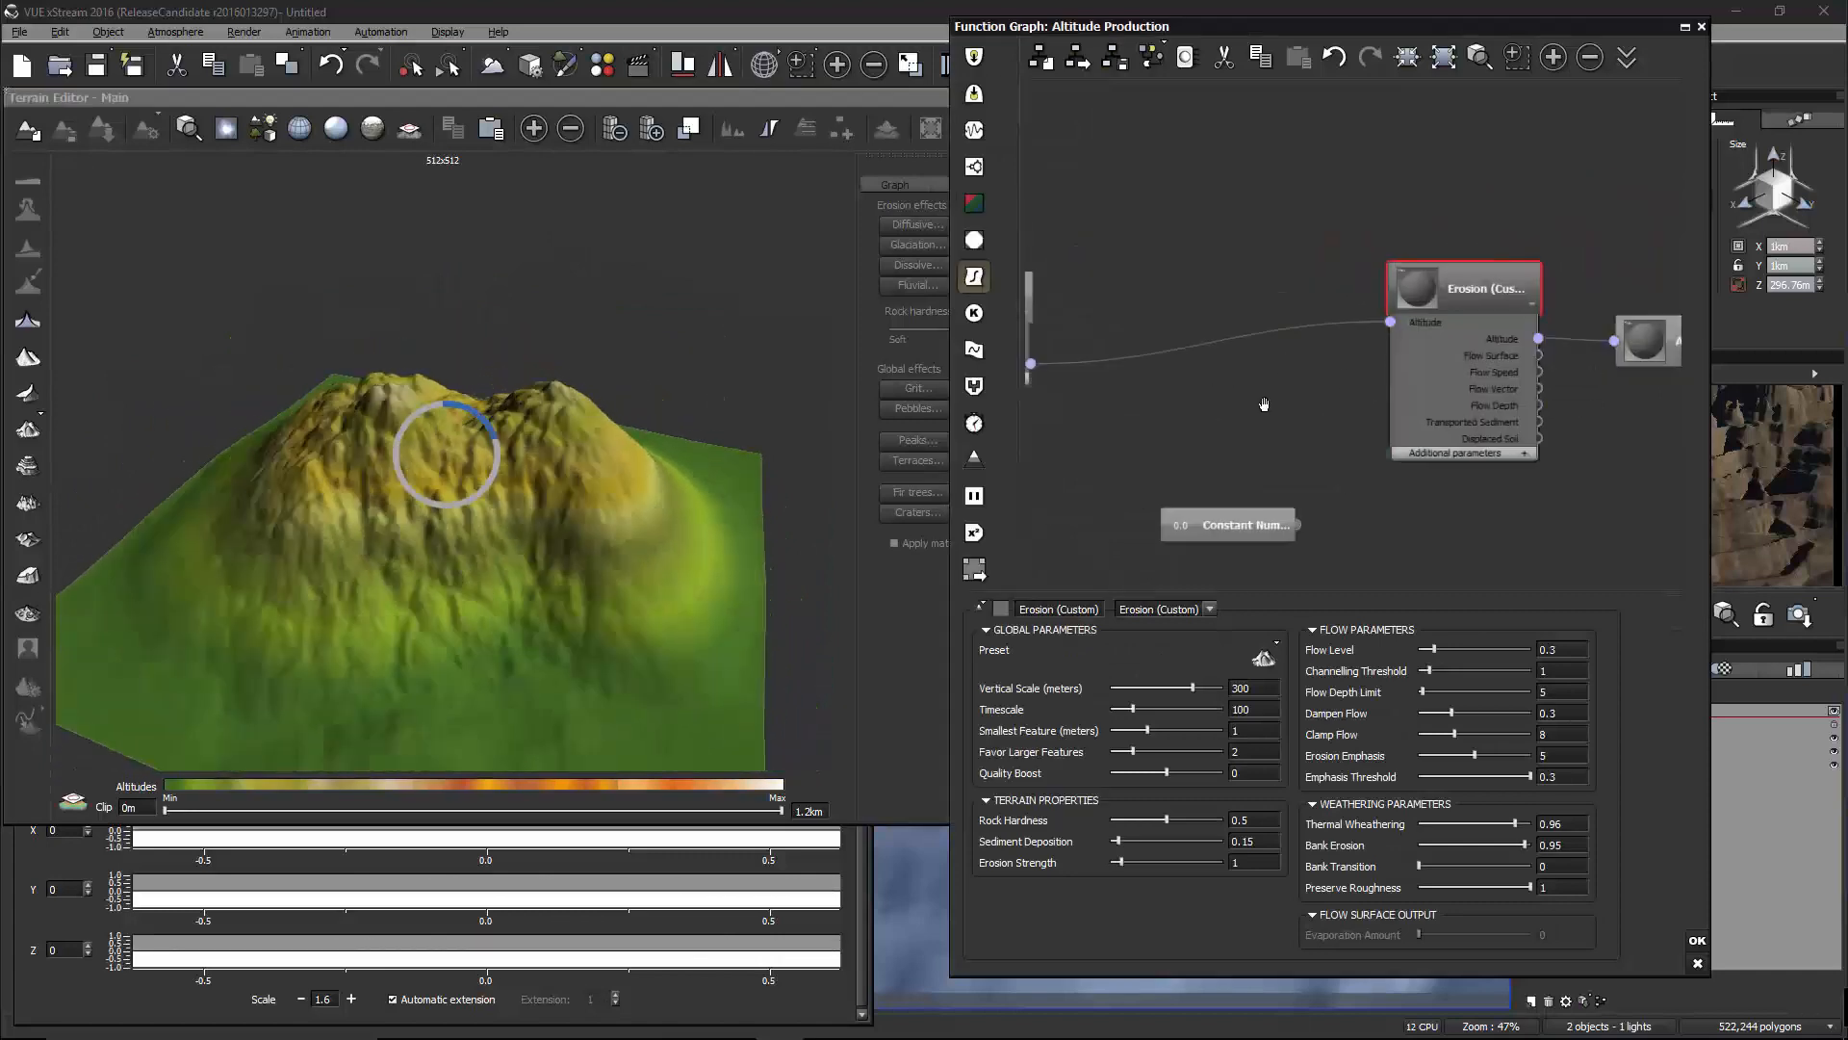
middle_drag(1528, 364, 1223, 381)
Examine the Flow Channels erosion on the mountain from several angles and close up
mouse_move(512, 568)
mouse_down()
mouse_move(705, 577)
mouse_move(511, 562)
mouse_up()
right_drag(511, 552, 147, 510)
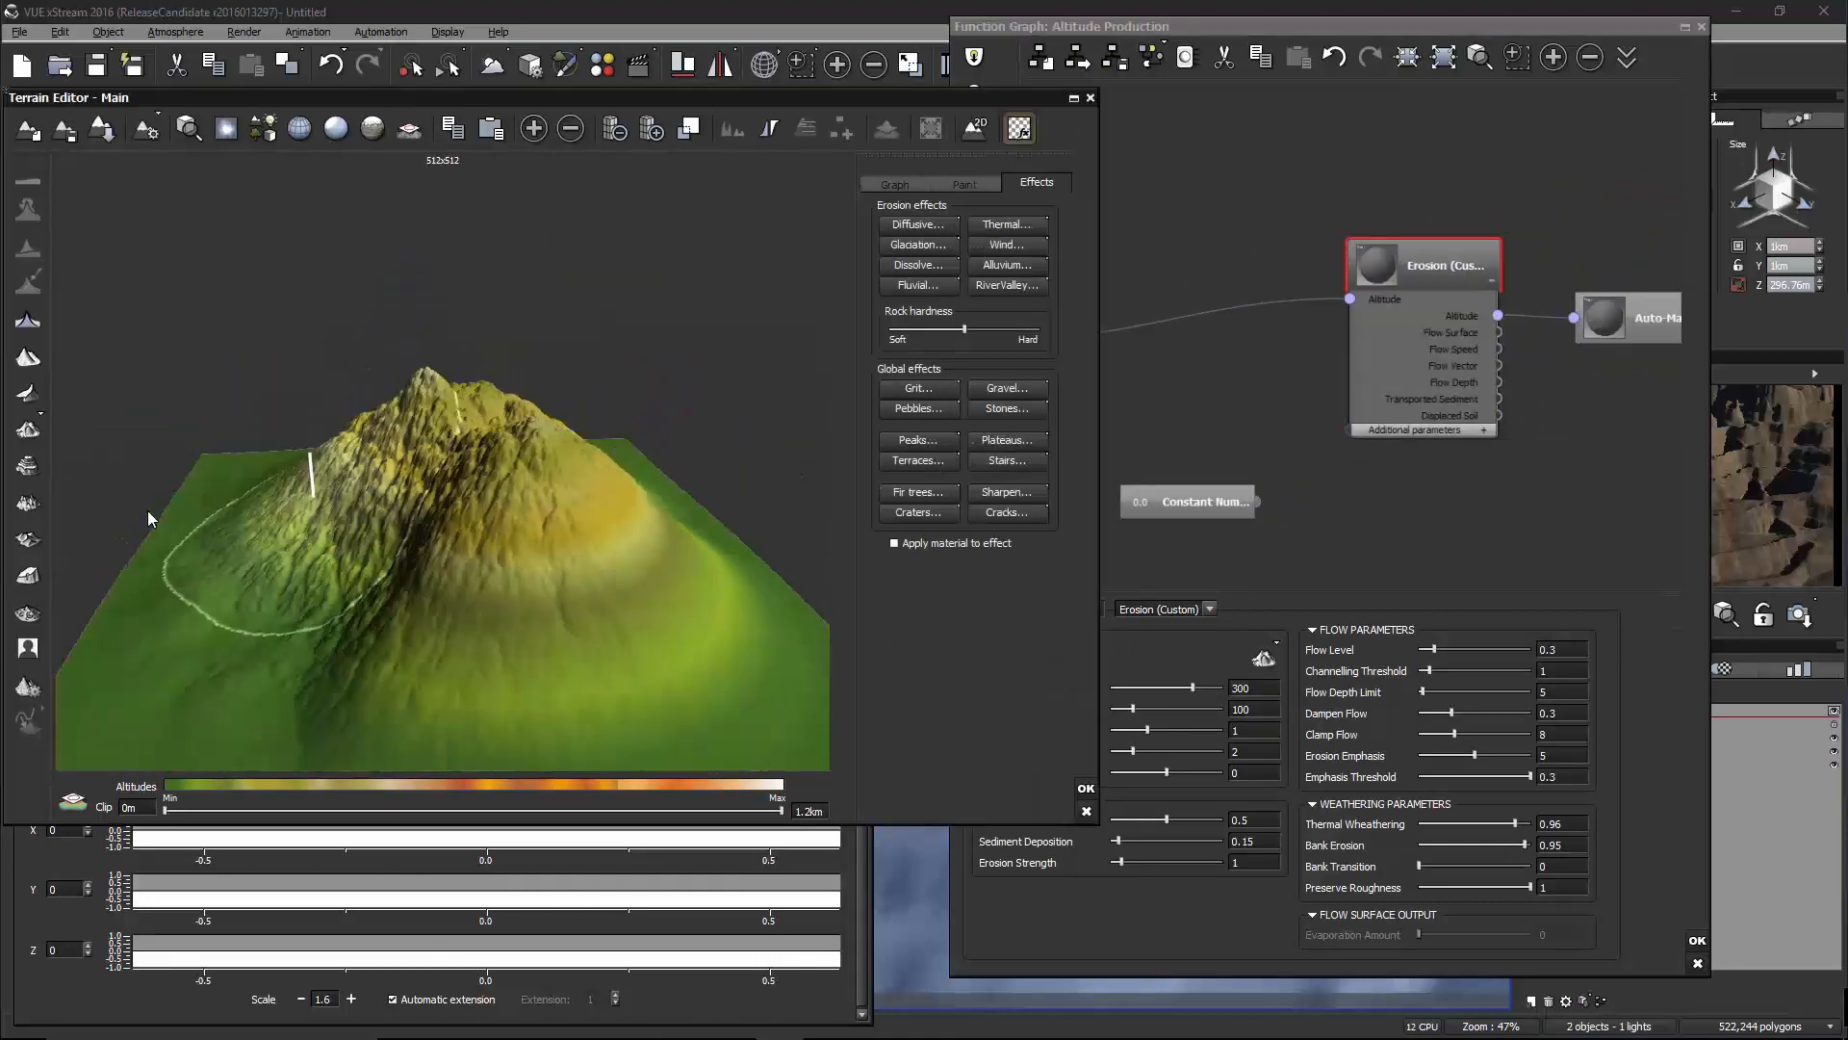
scroll(513, 541, up, 4)
mouse_move(512, 541)
right_down()
mouse_move(517, 504)
mouse_move(648, 459)
mouse_move(541, 563)
right_up()
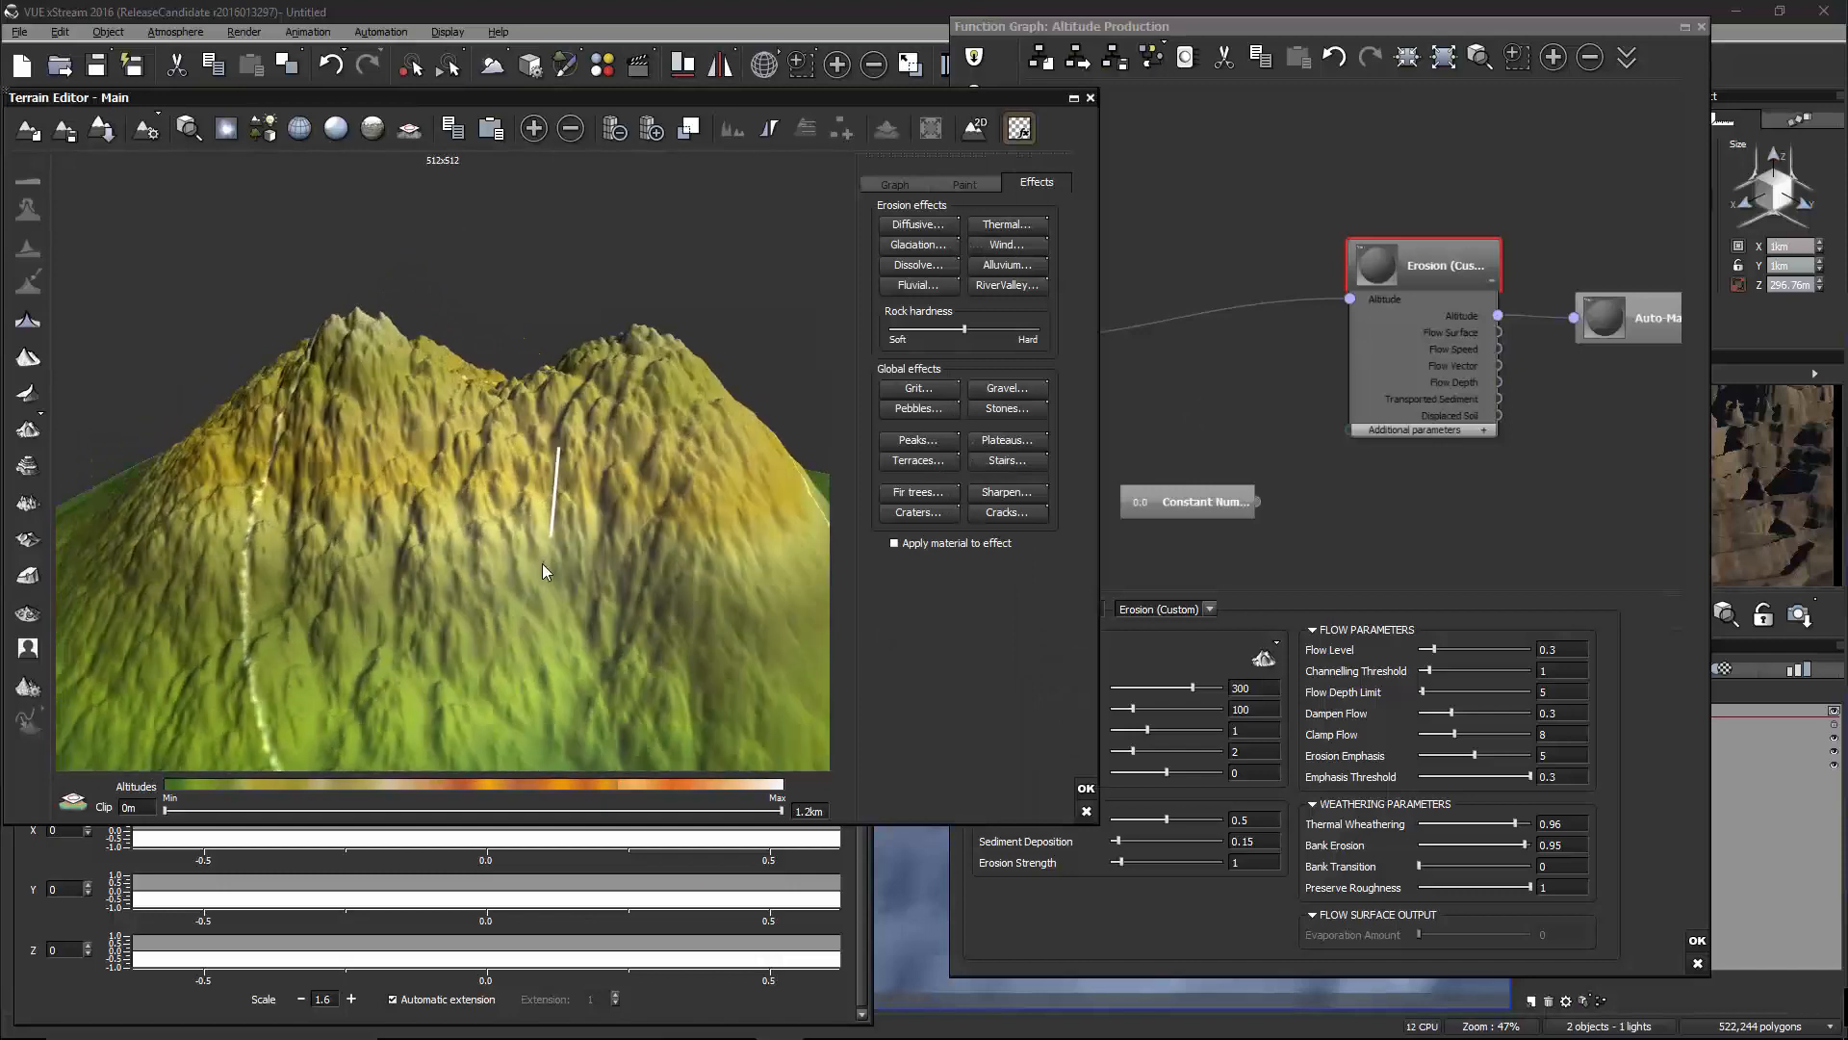
scroll(541, 564, down, 4)
right_drag(627, 510, 577, 549)
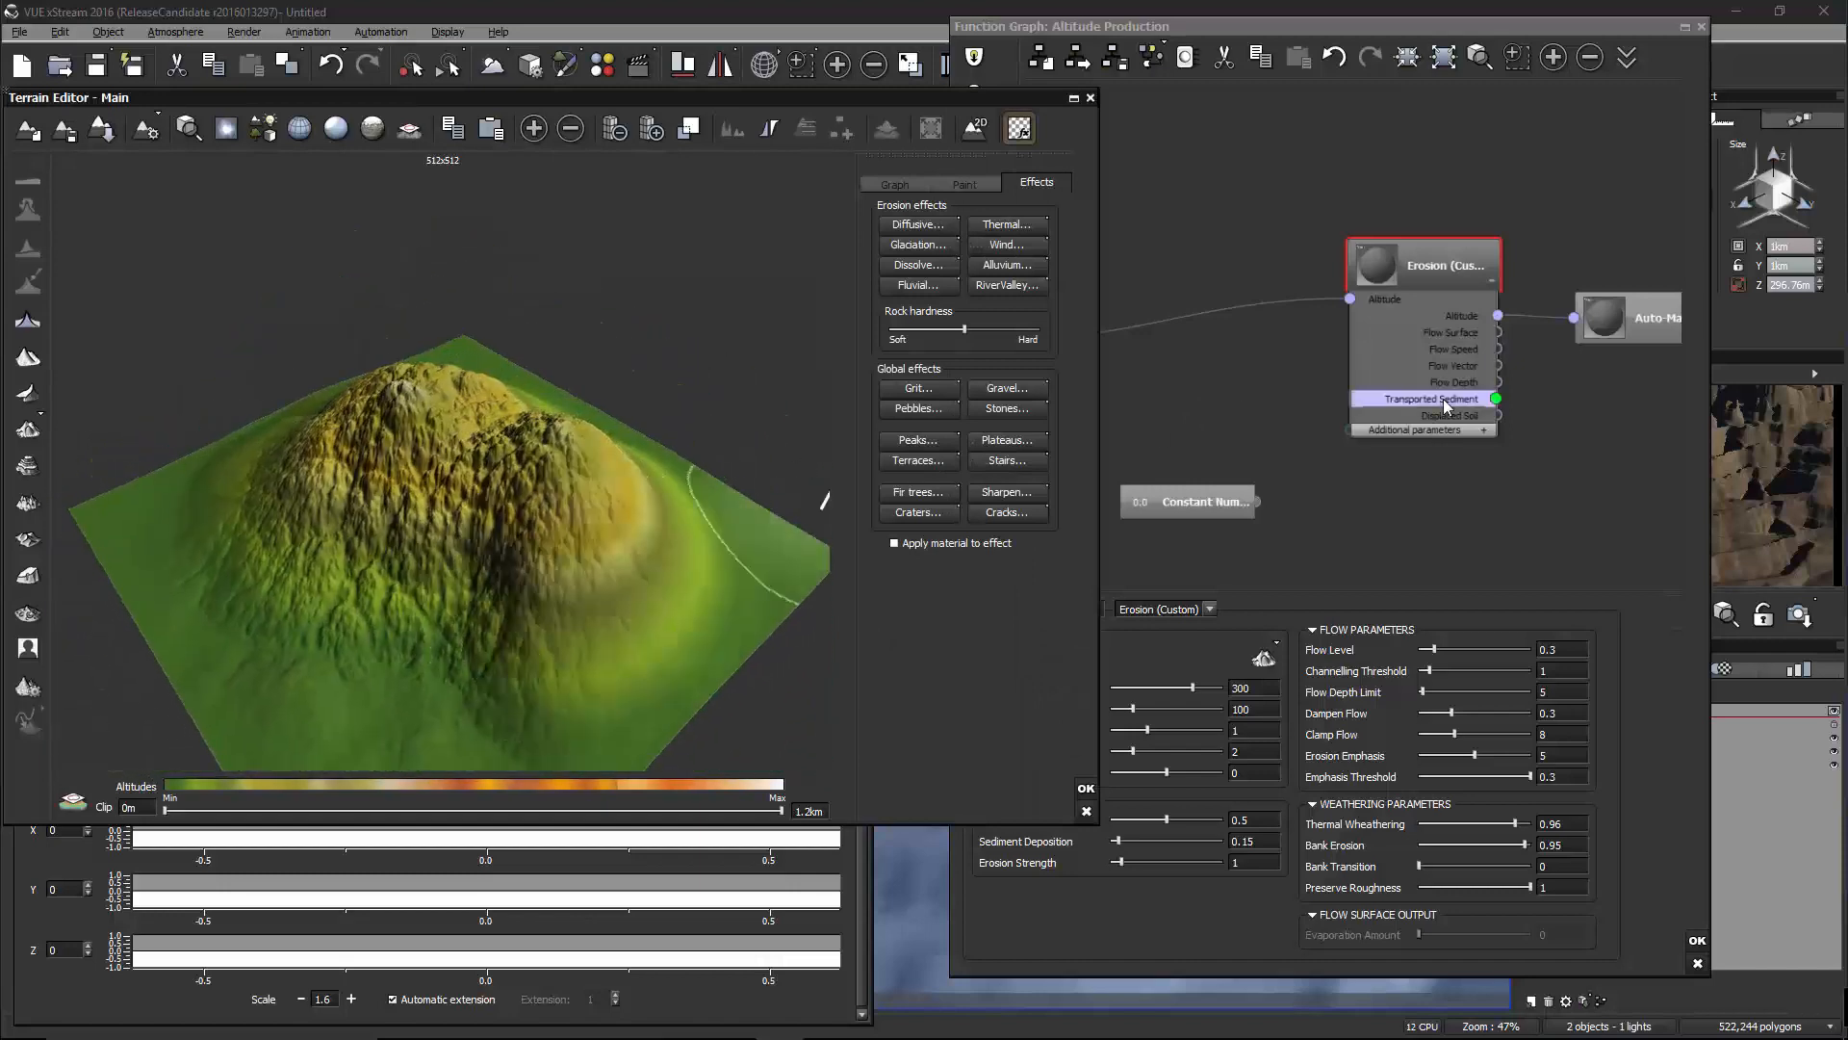
Bypass Erosion (Custom) by wiring the Blender output to Auto-Mapping, inspect the uneroded mountain, and restore the Erosion Altitude connection
drag(1433, 265, 1280, 266)
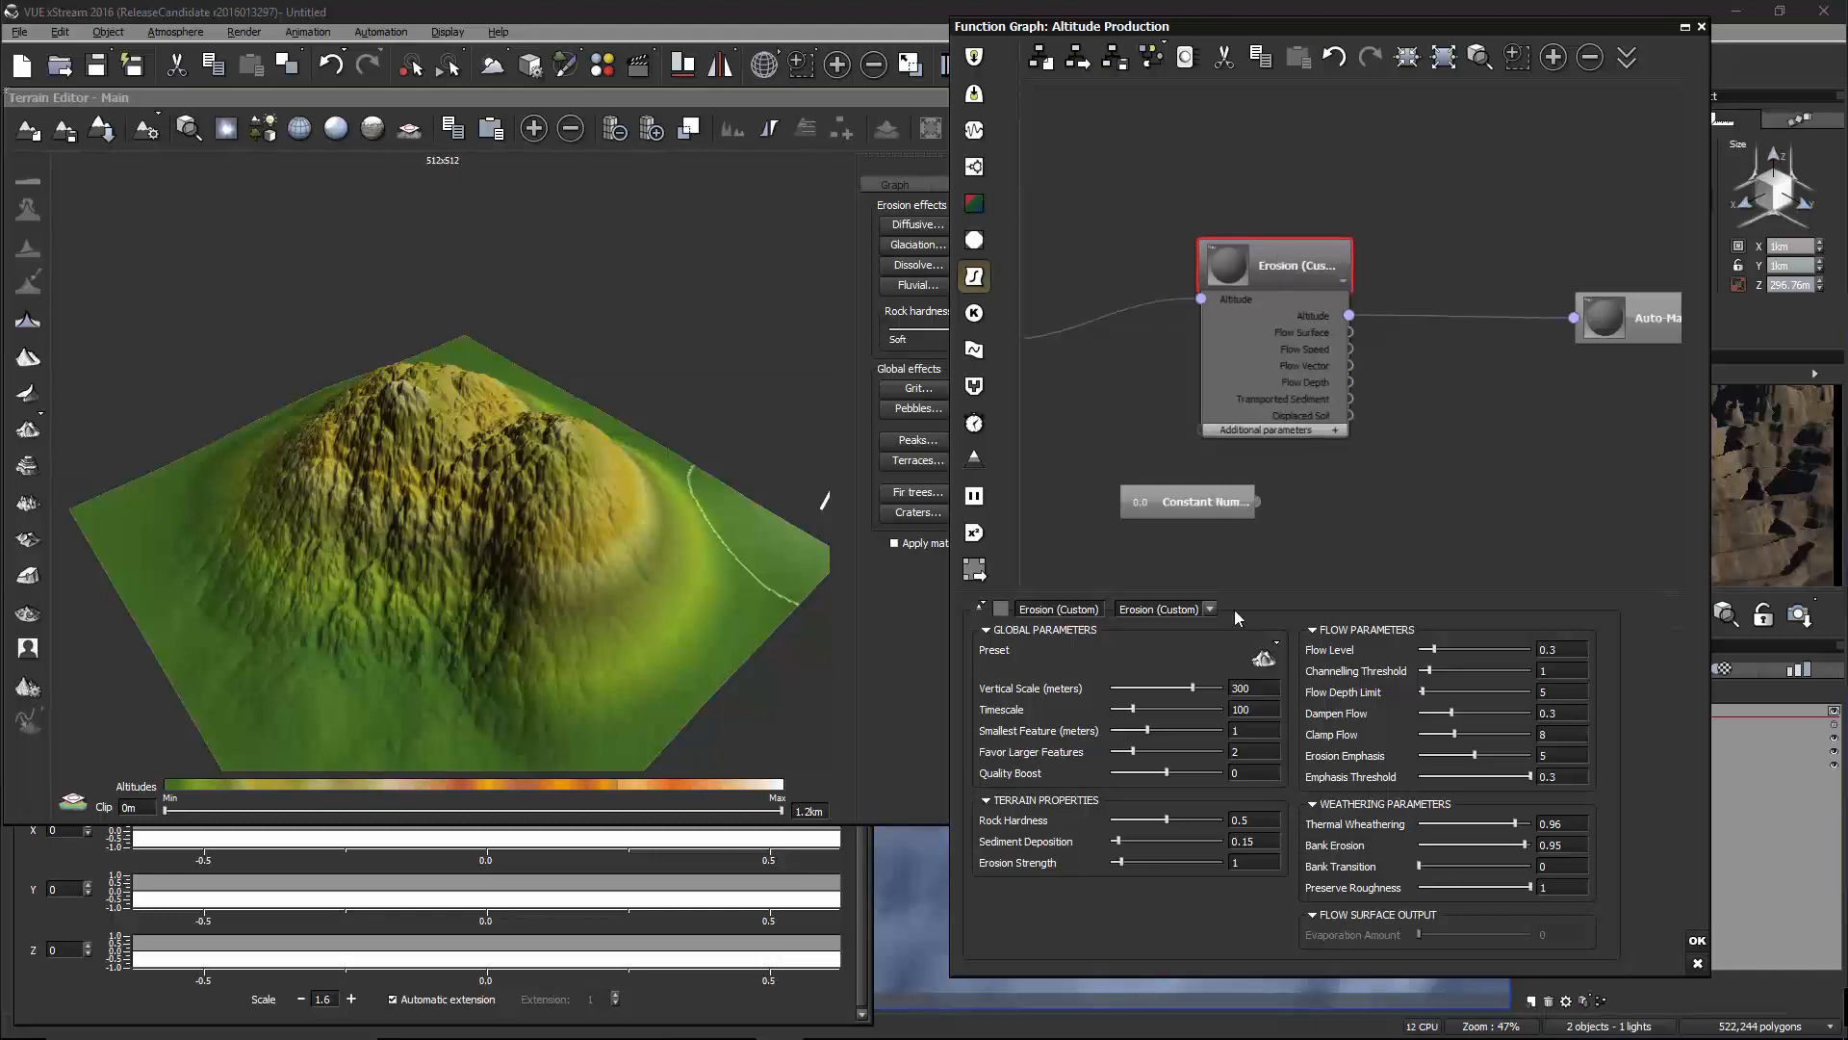
middle_drag(1406, 456, 1511, 441)
scroll(1511, 441, down, 1)
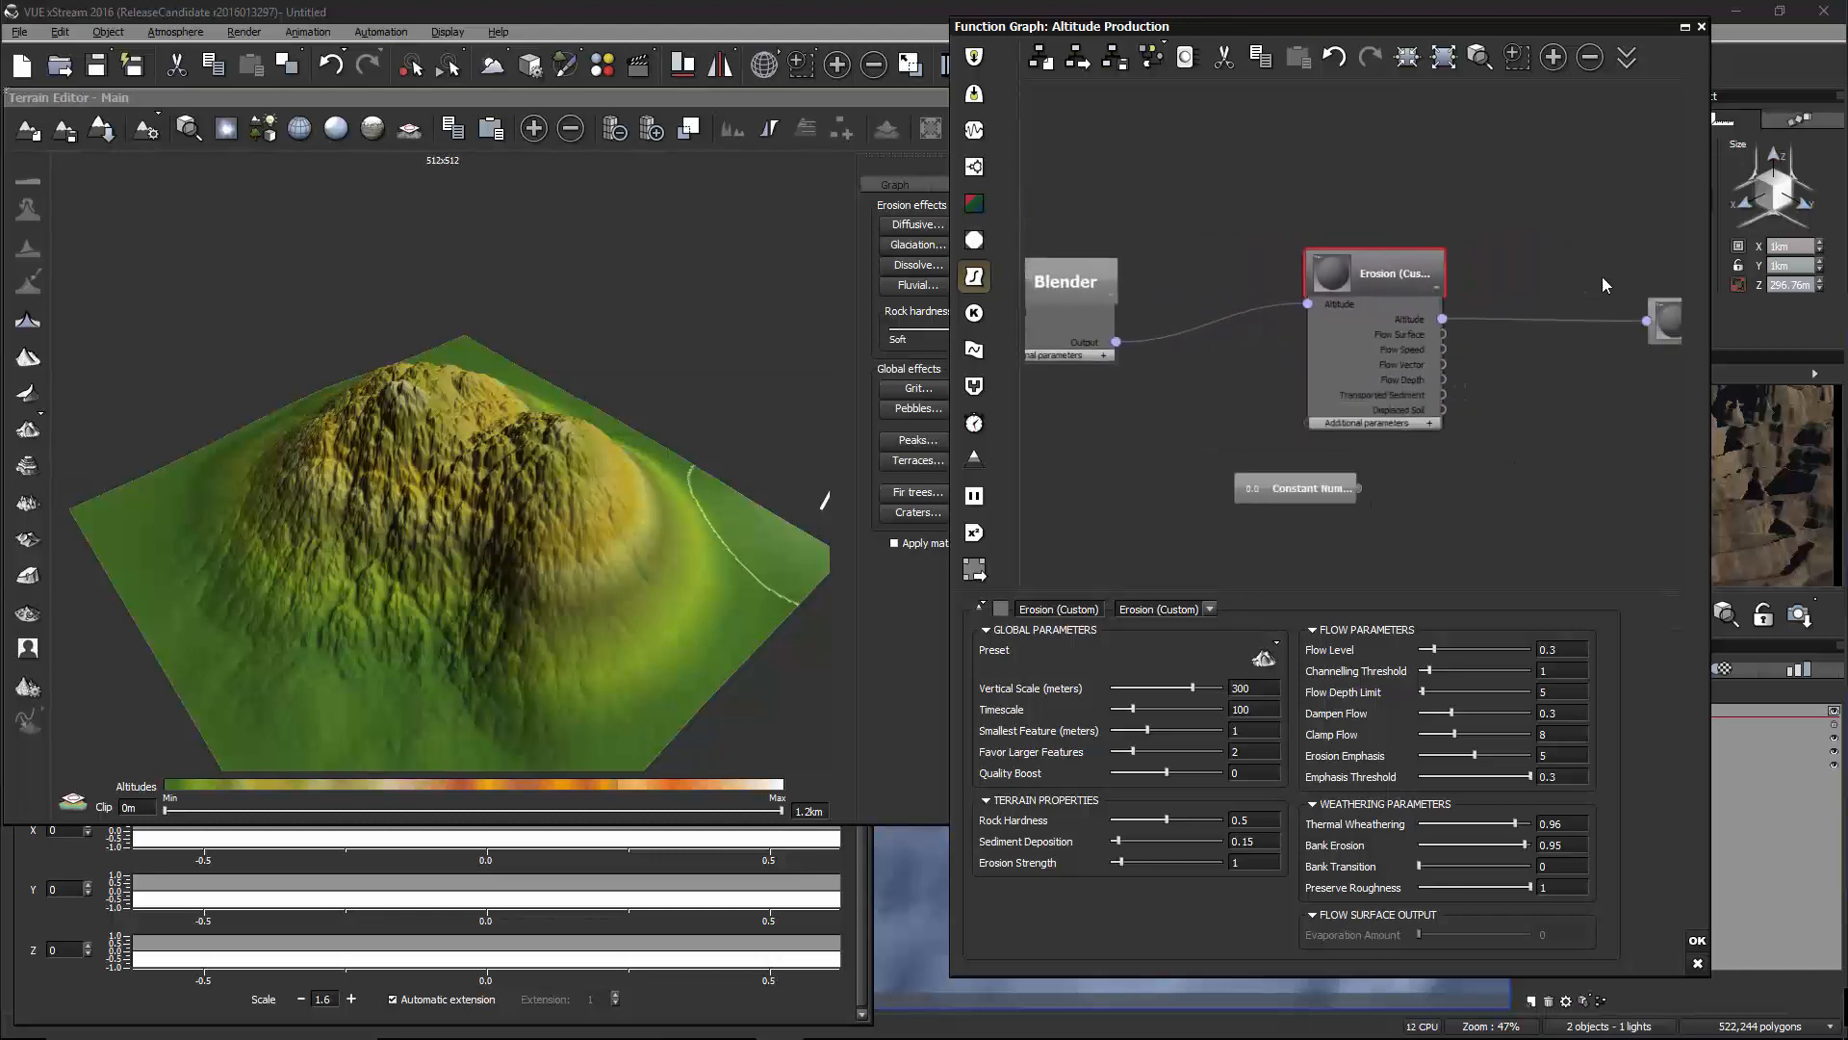
drag(1642, 319, 1117, 342)
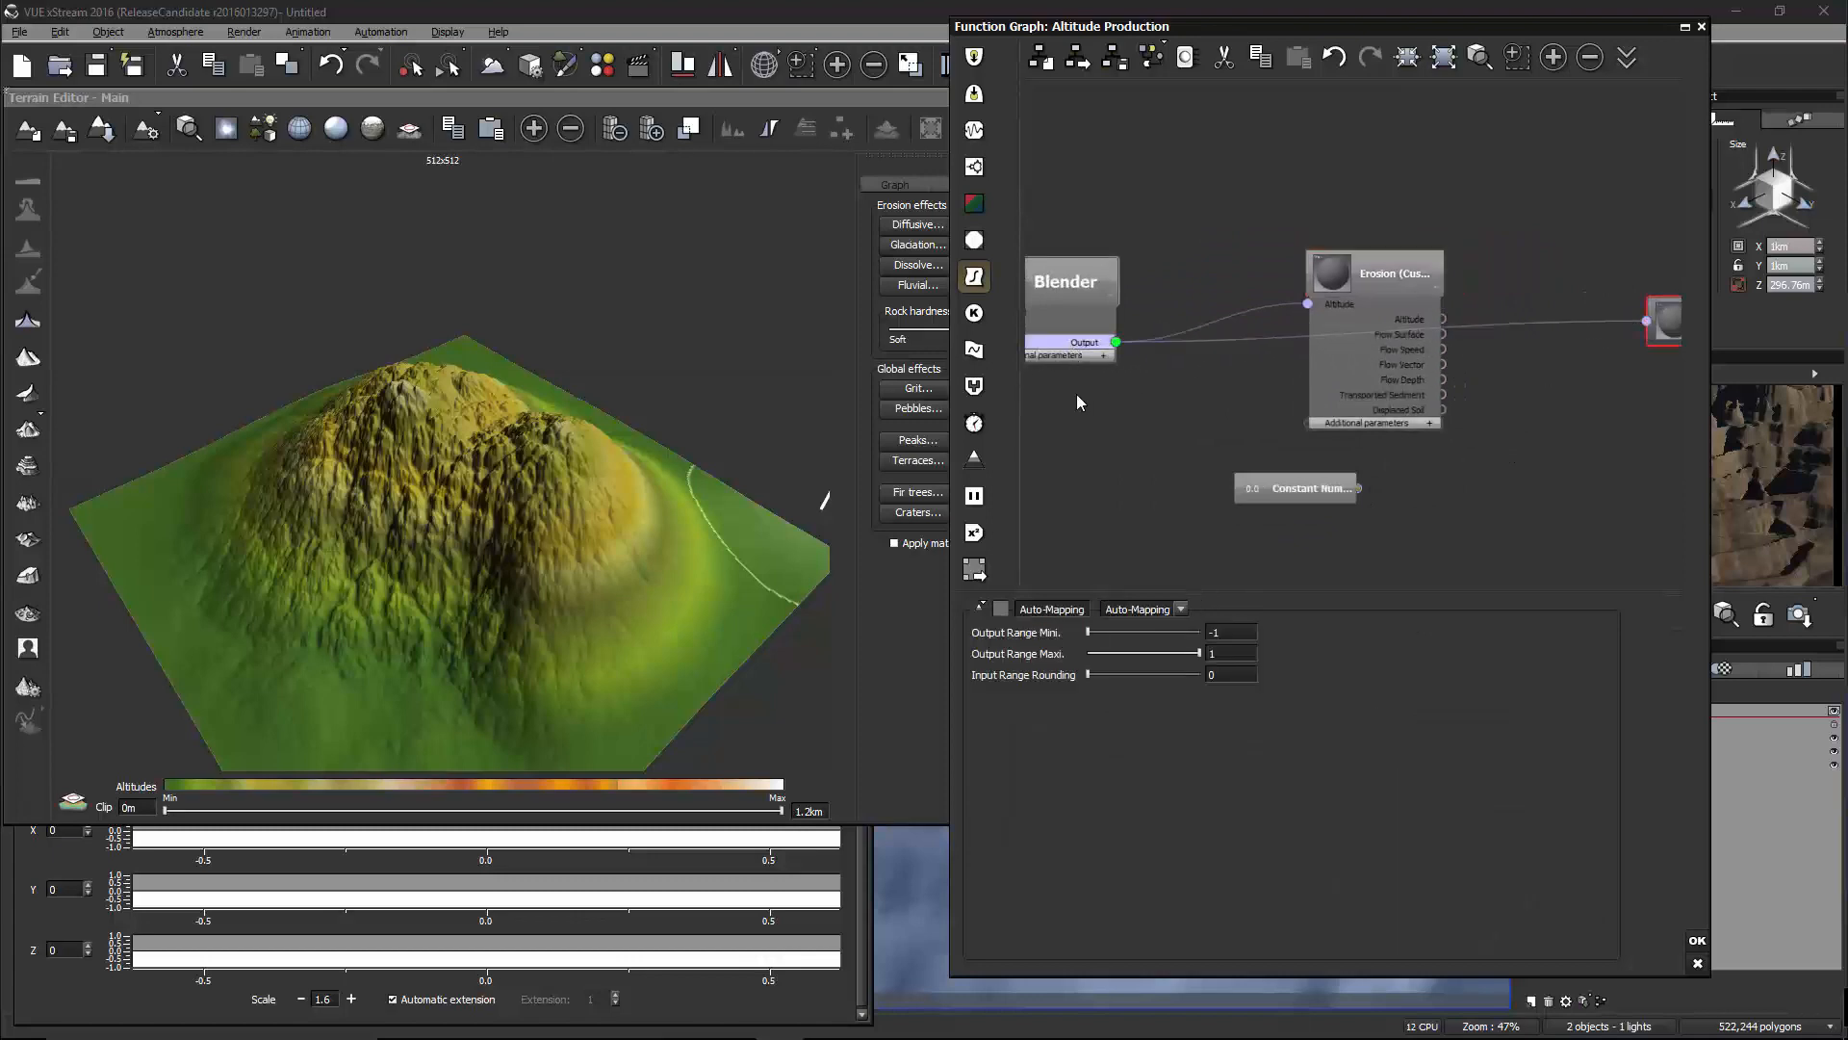
right_drag(583, 454, 645, 460)
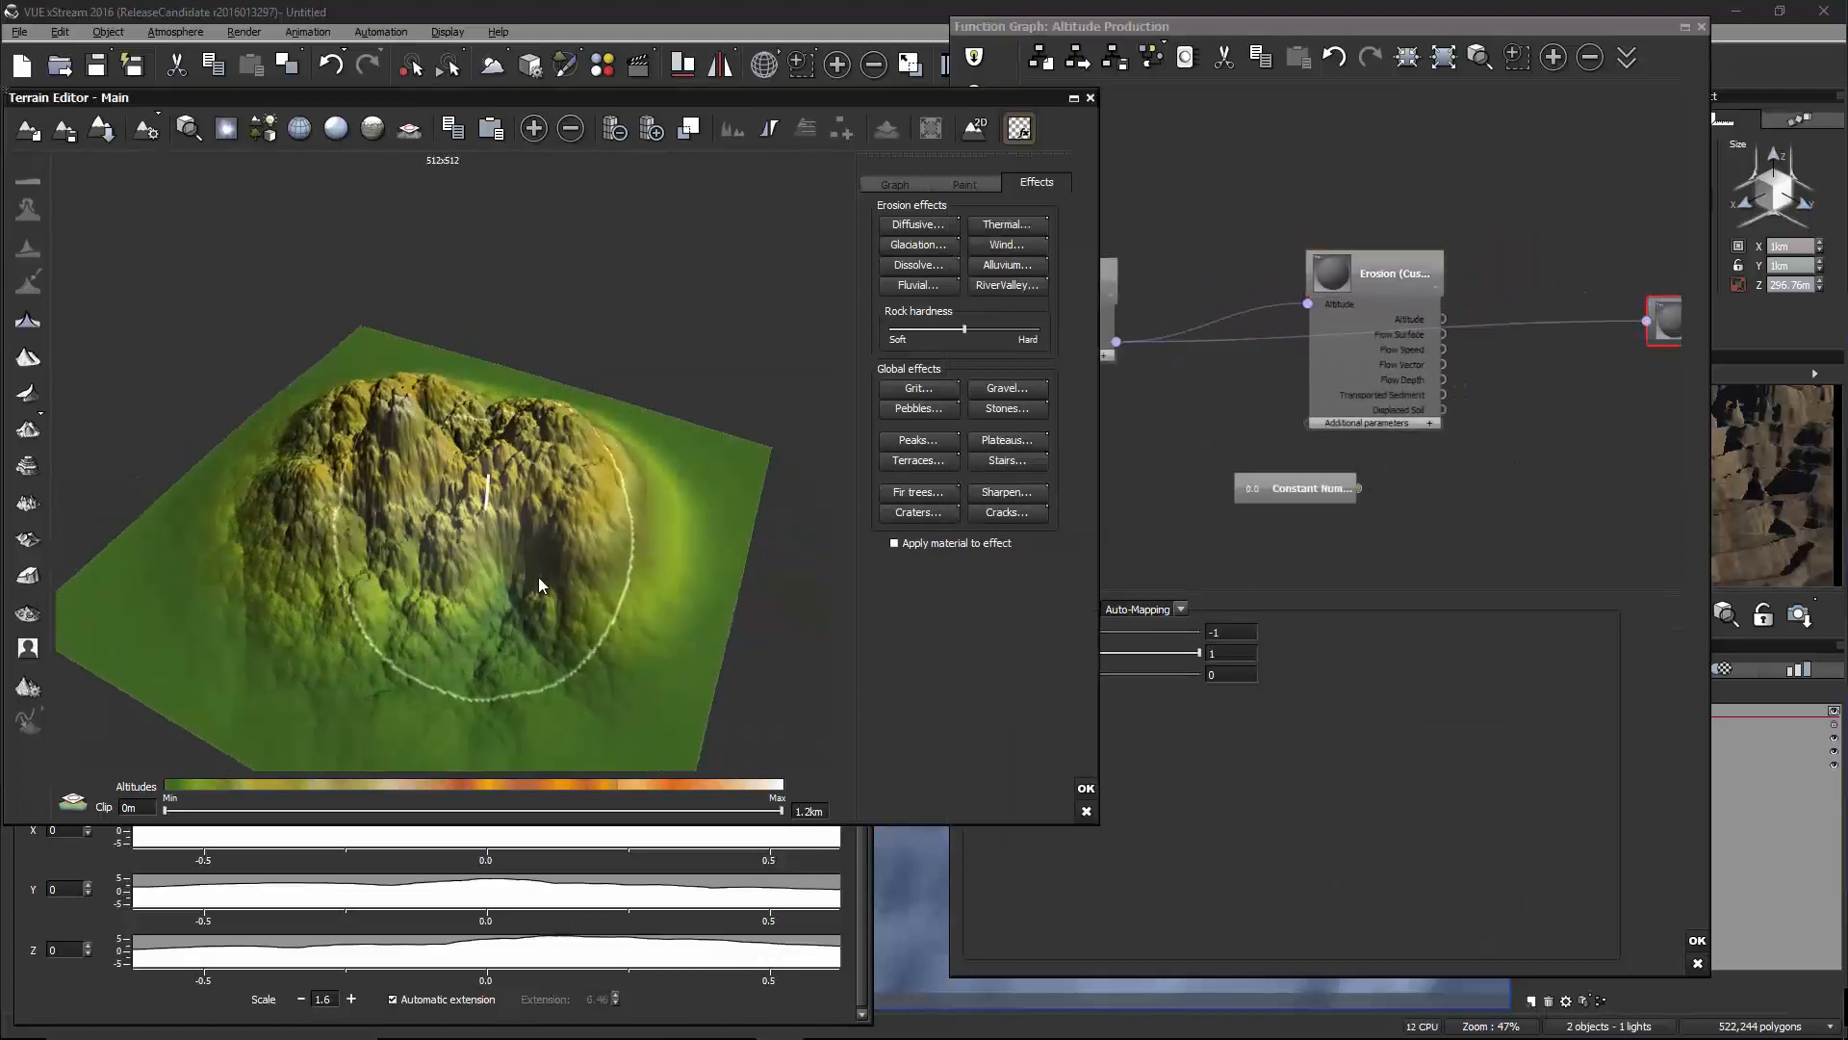
scroll(539, 576, up, 2)
right_drag(696, 622, 770, 559)
middle_drag(1428, 349, 1352, 367)
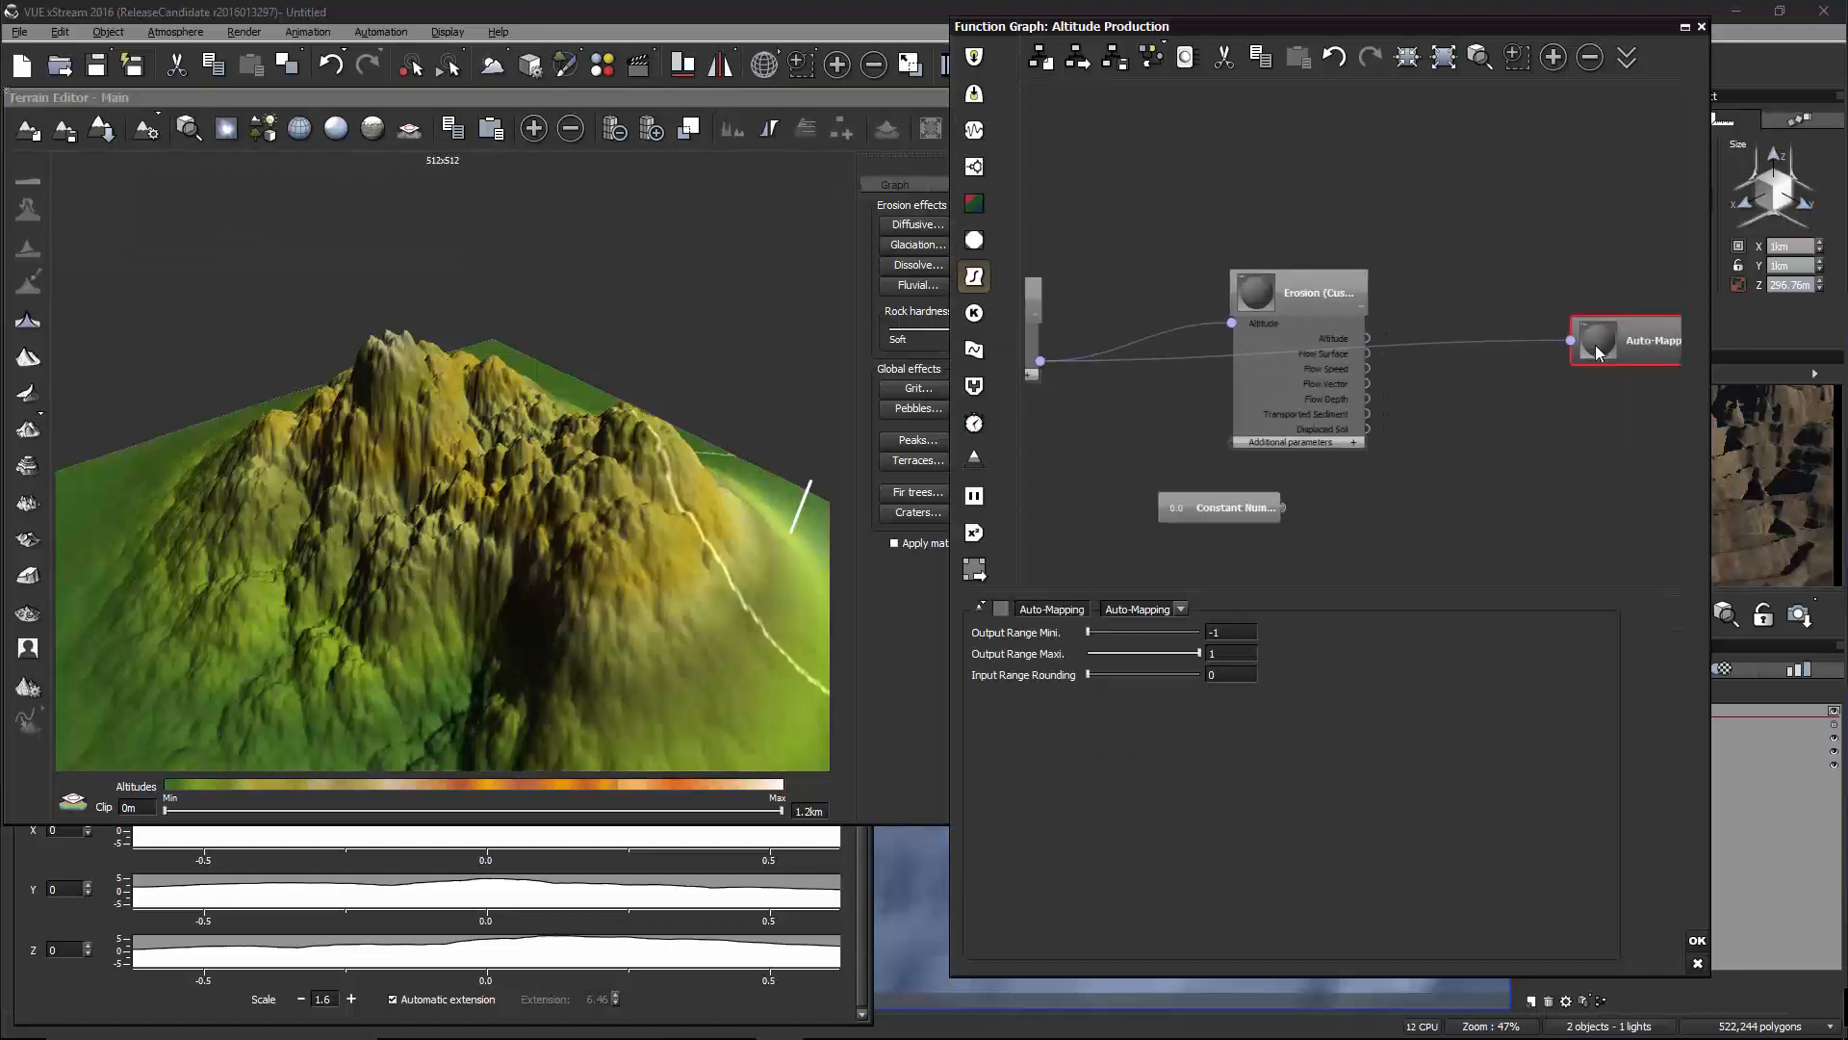
drag(1567, 339, 1366, 338)
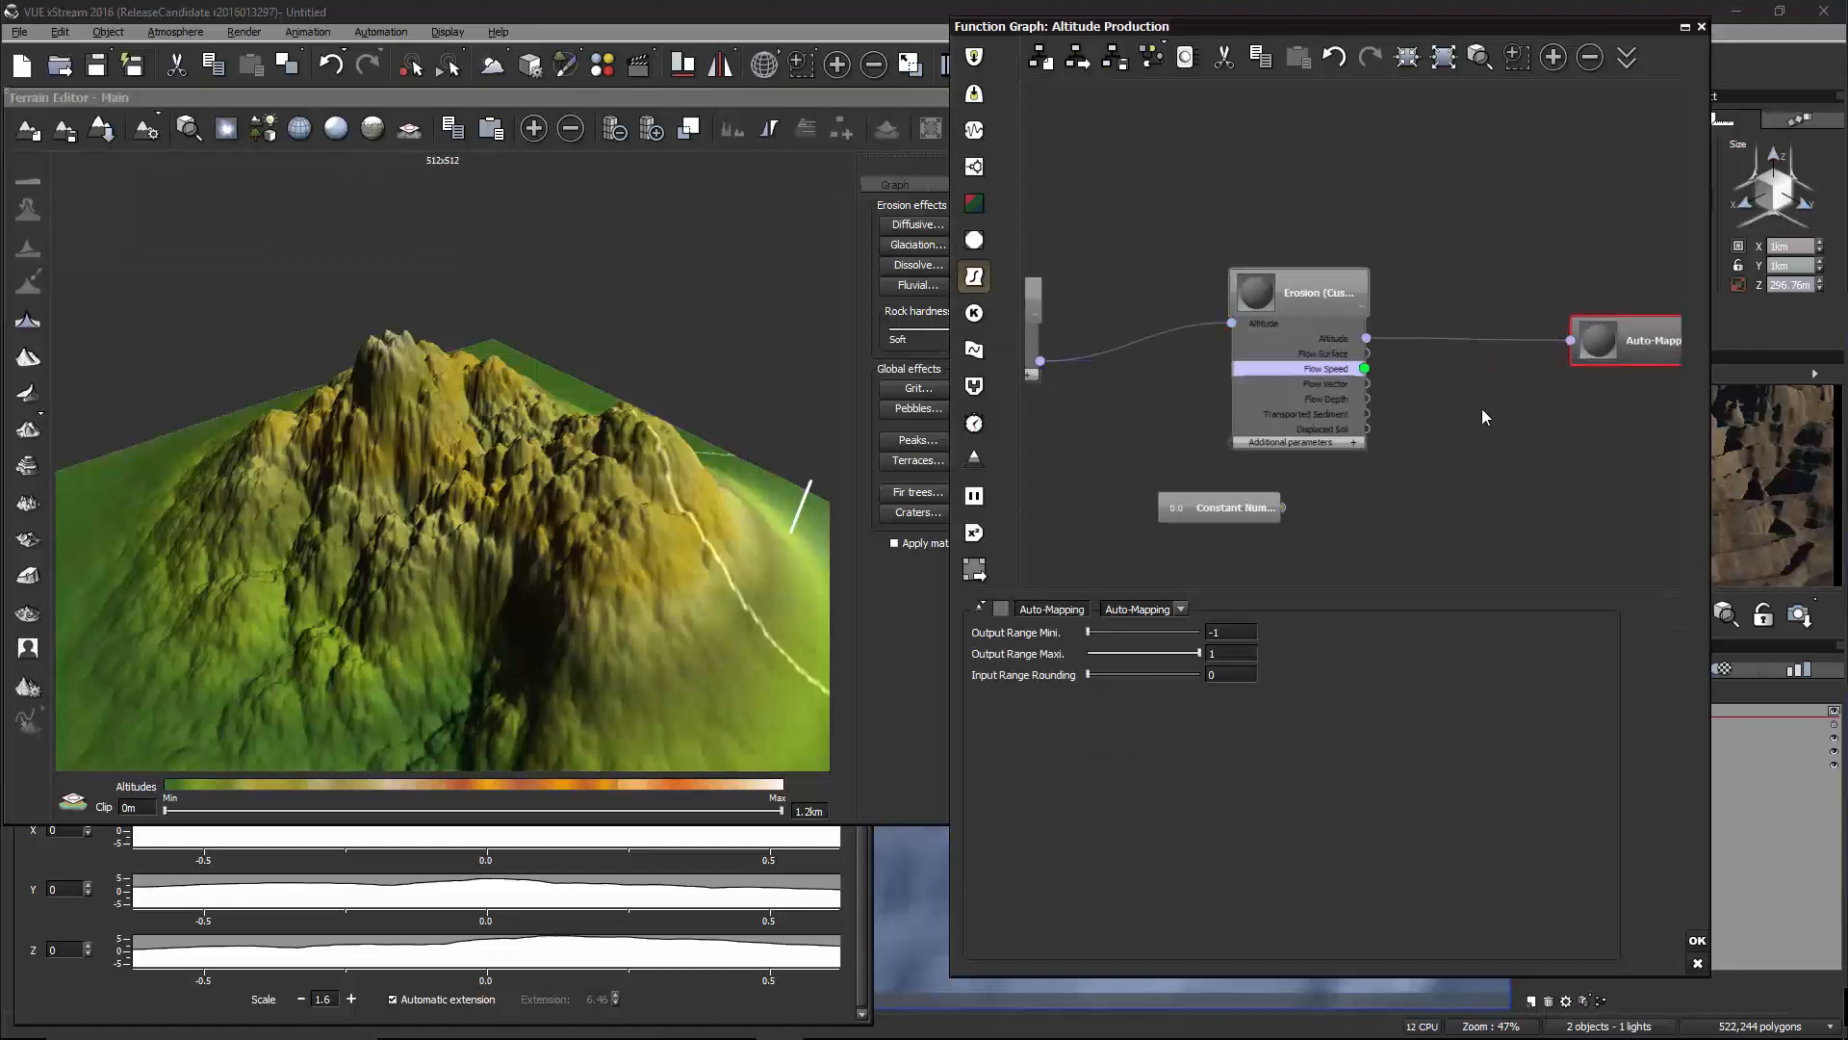
Apply the Furrows preset to Erosion (Custom) and inspect the furrowed mountain from different angles
middle_drag(1418, 427, 1369, 419)
click(1235, 281)
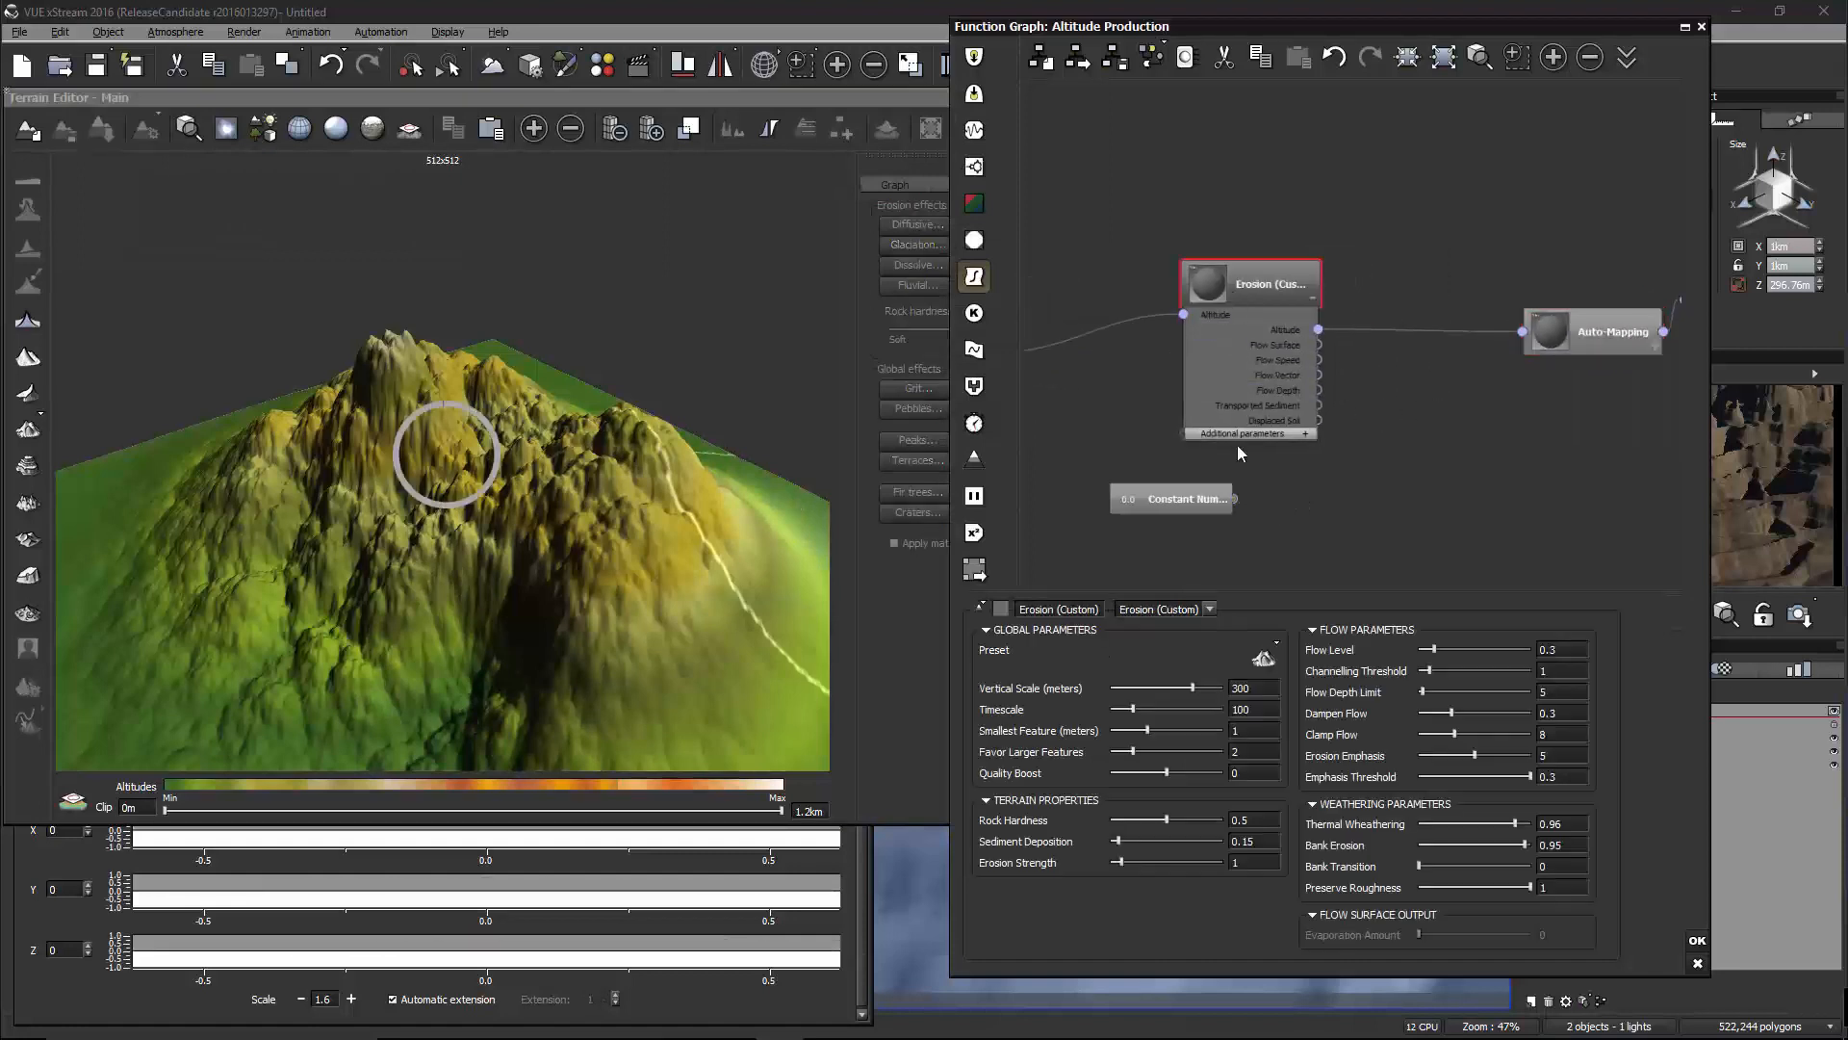
click(1267, 657)
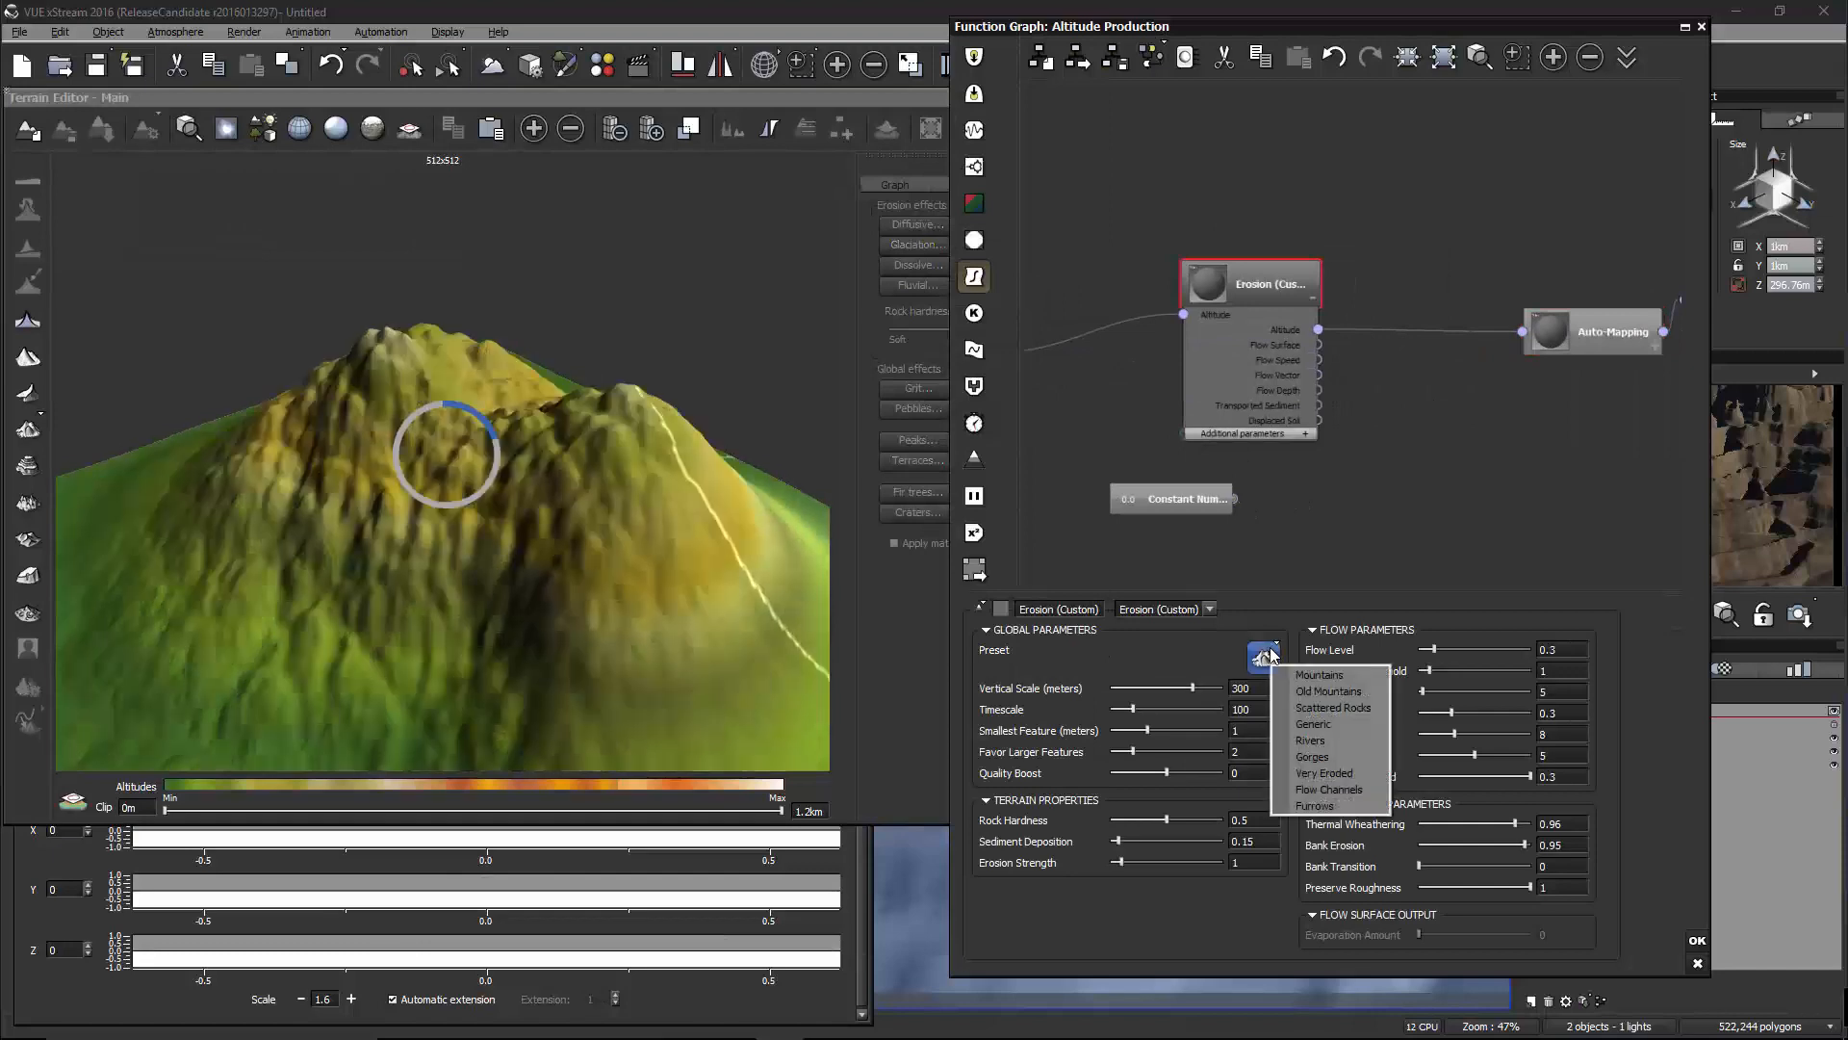
click(1324, 814)
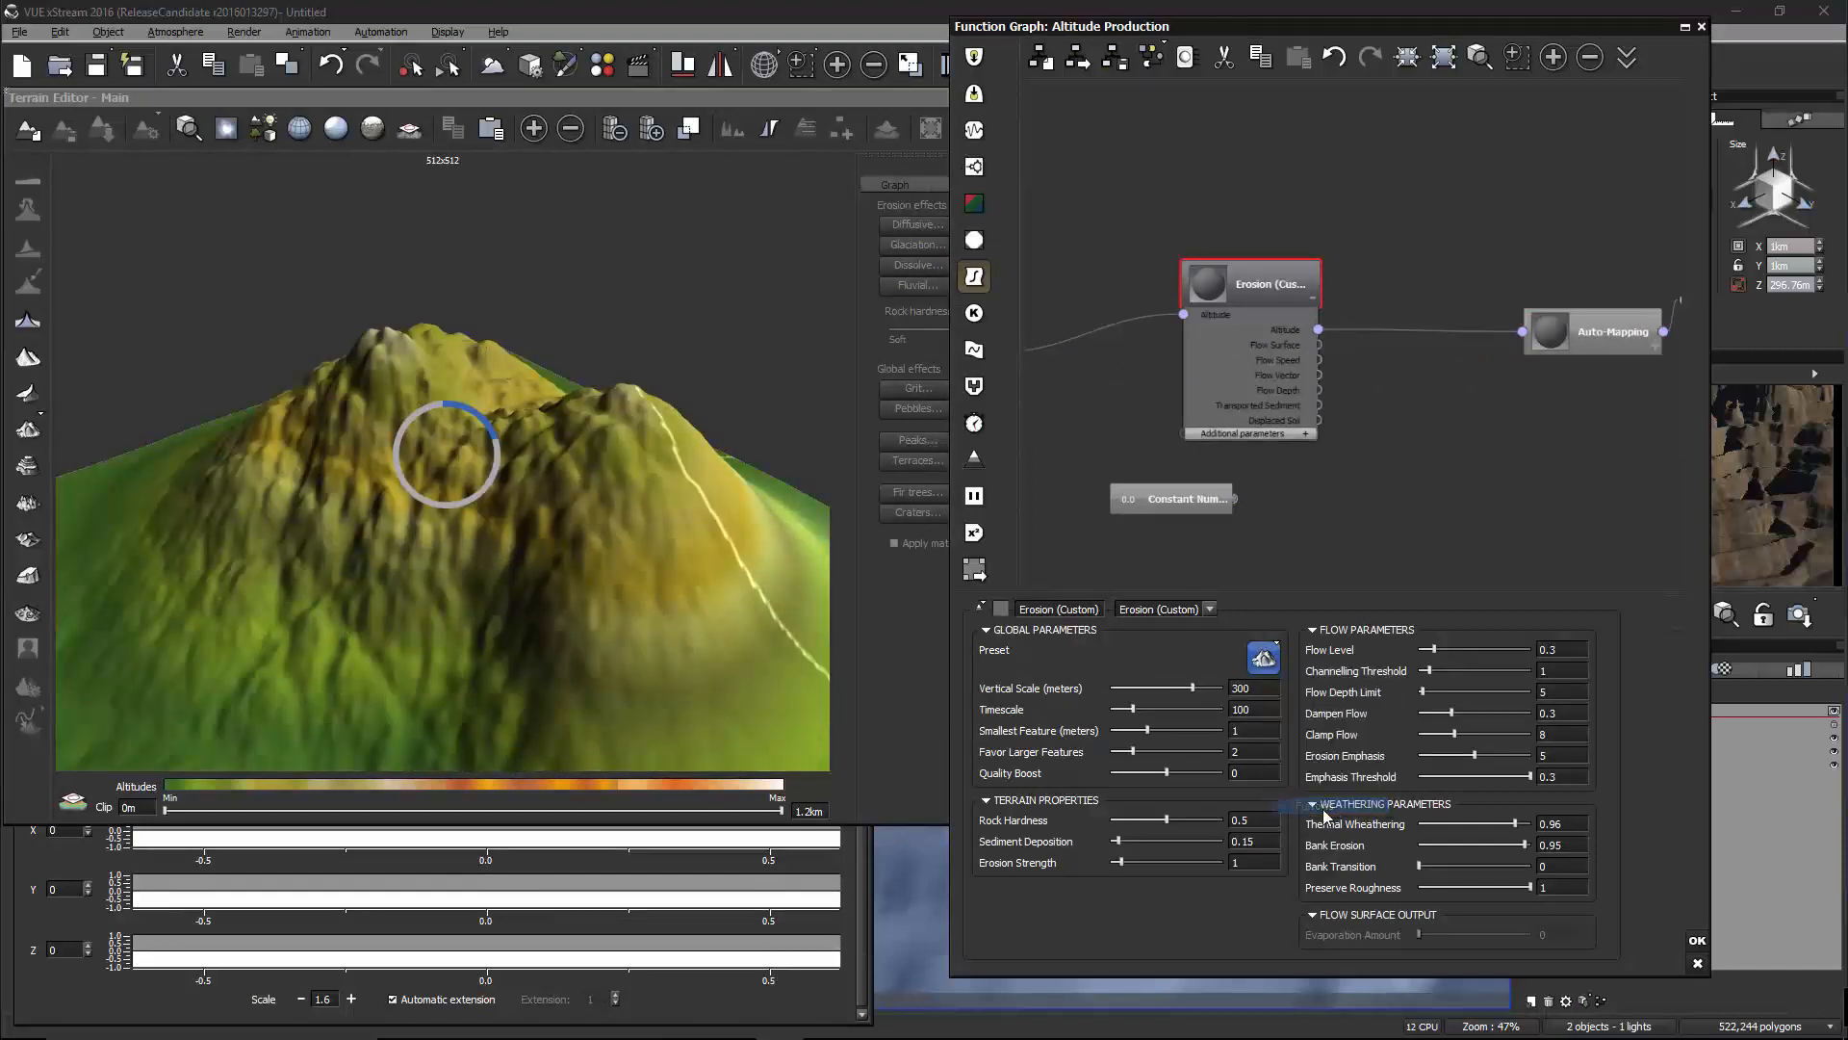
click(563, 571)
drag(565, 570, 666, 604)
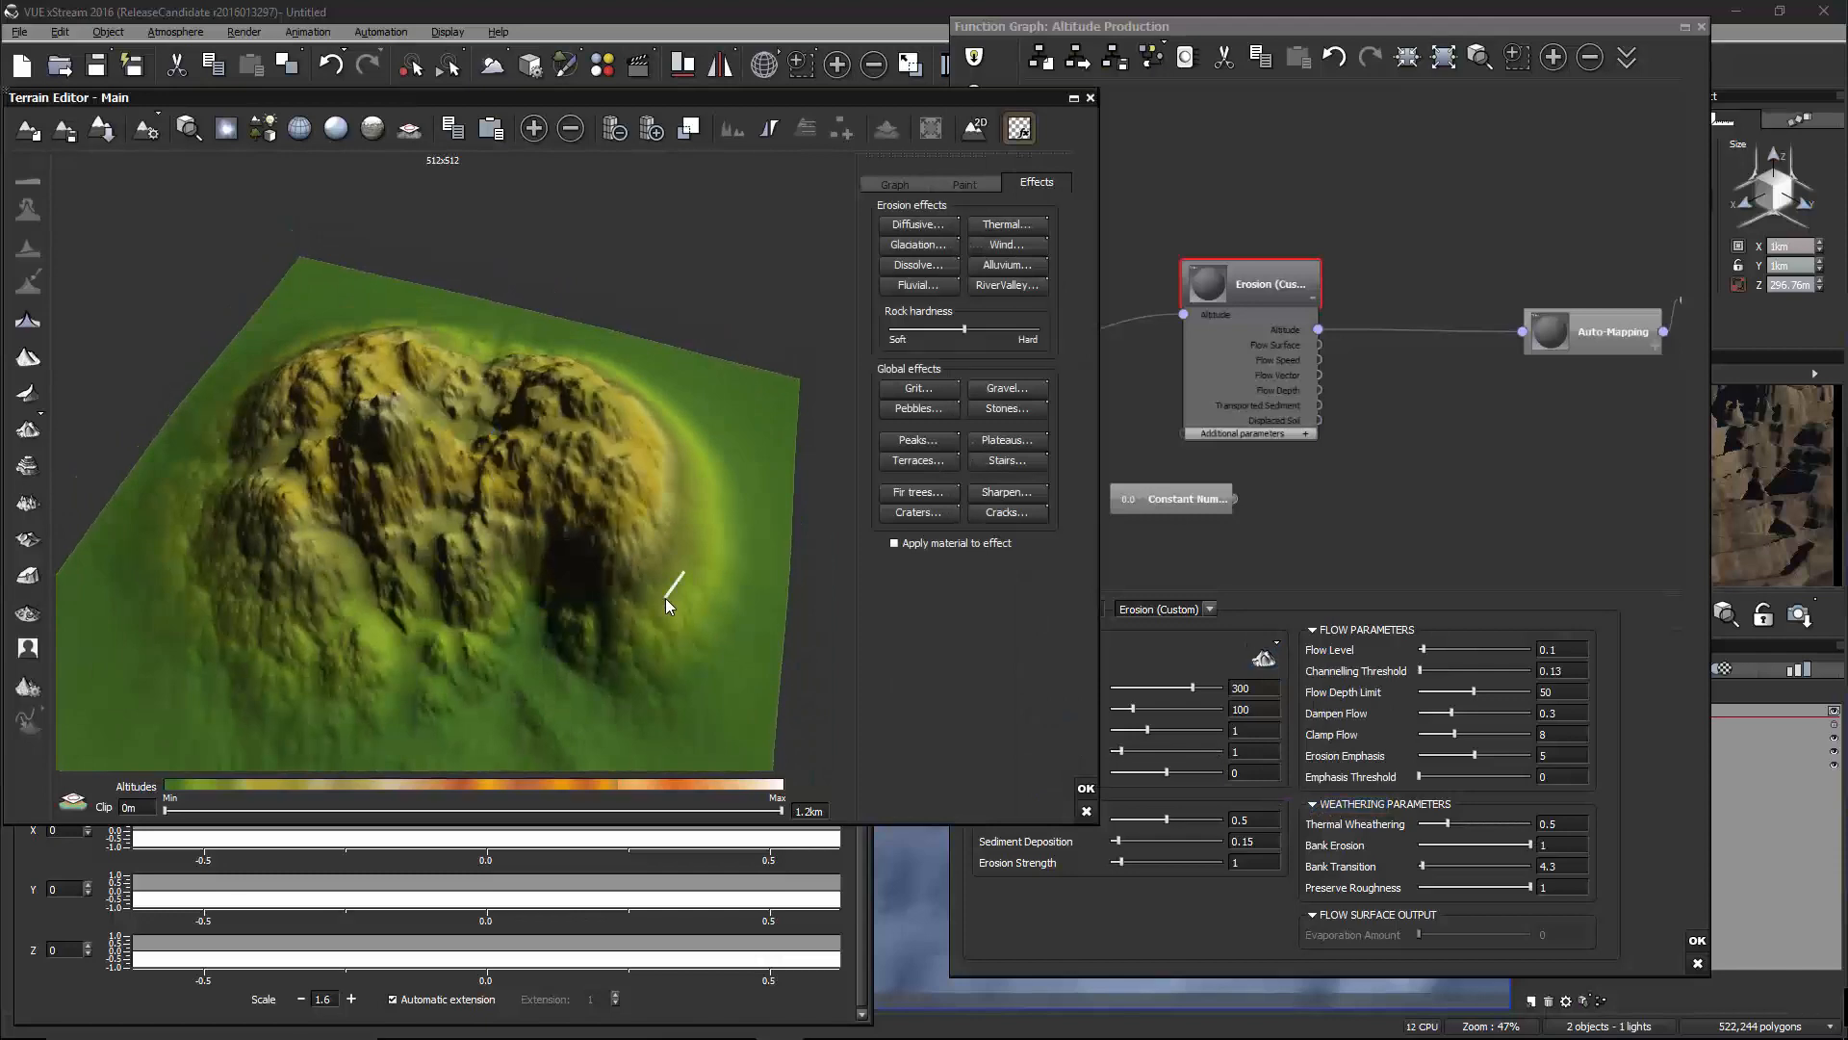
drag(619, 600, 693, 563)
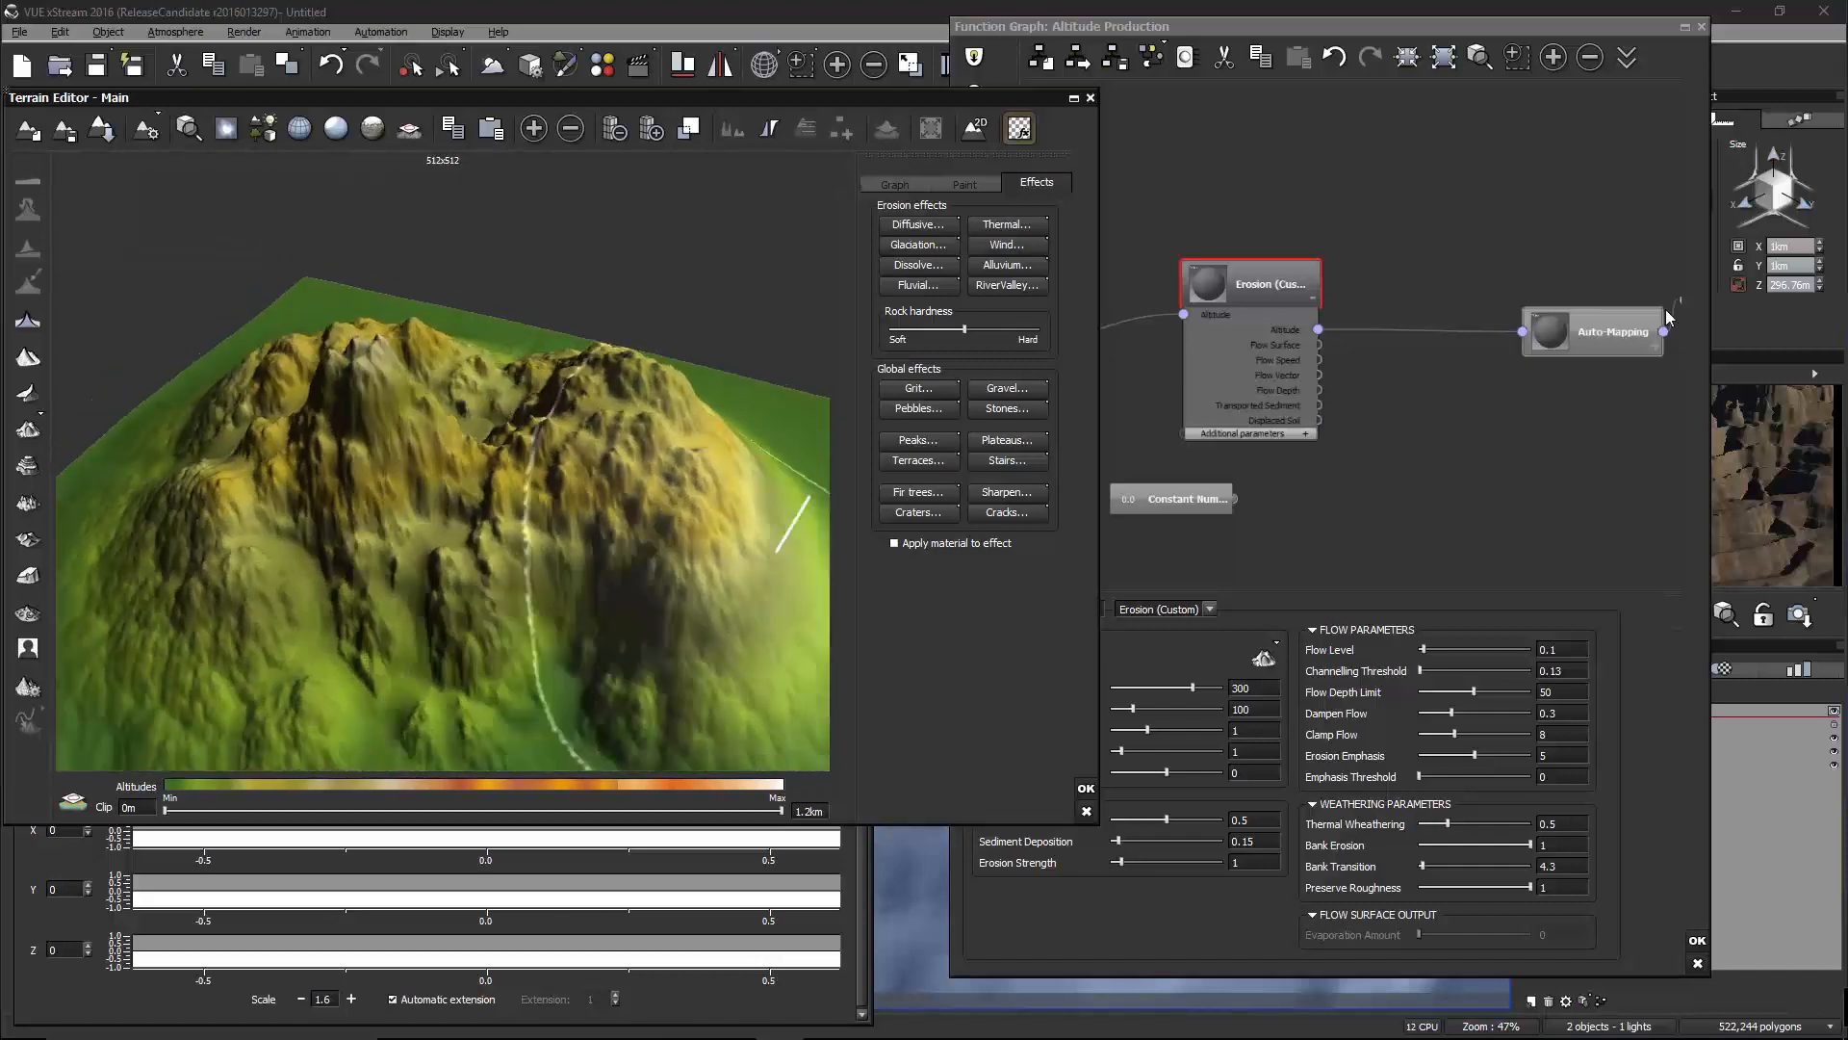
Add a Custom Dependency output node below Auto-Mapping and rename it "Flow depth"
click(1477, 417)
scroll(1475, 418, up, 1)
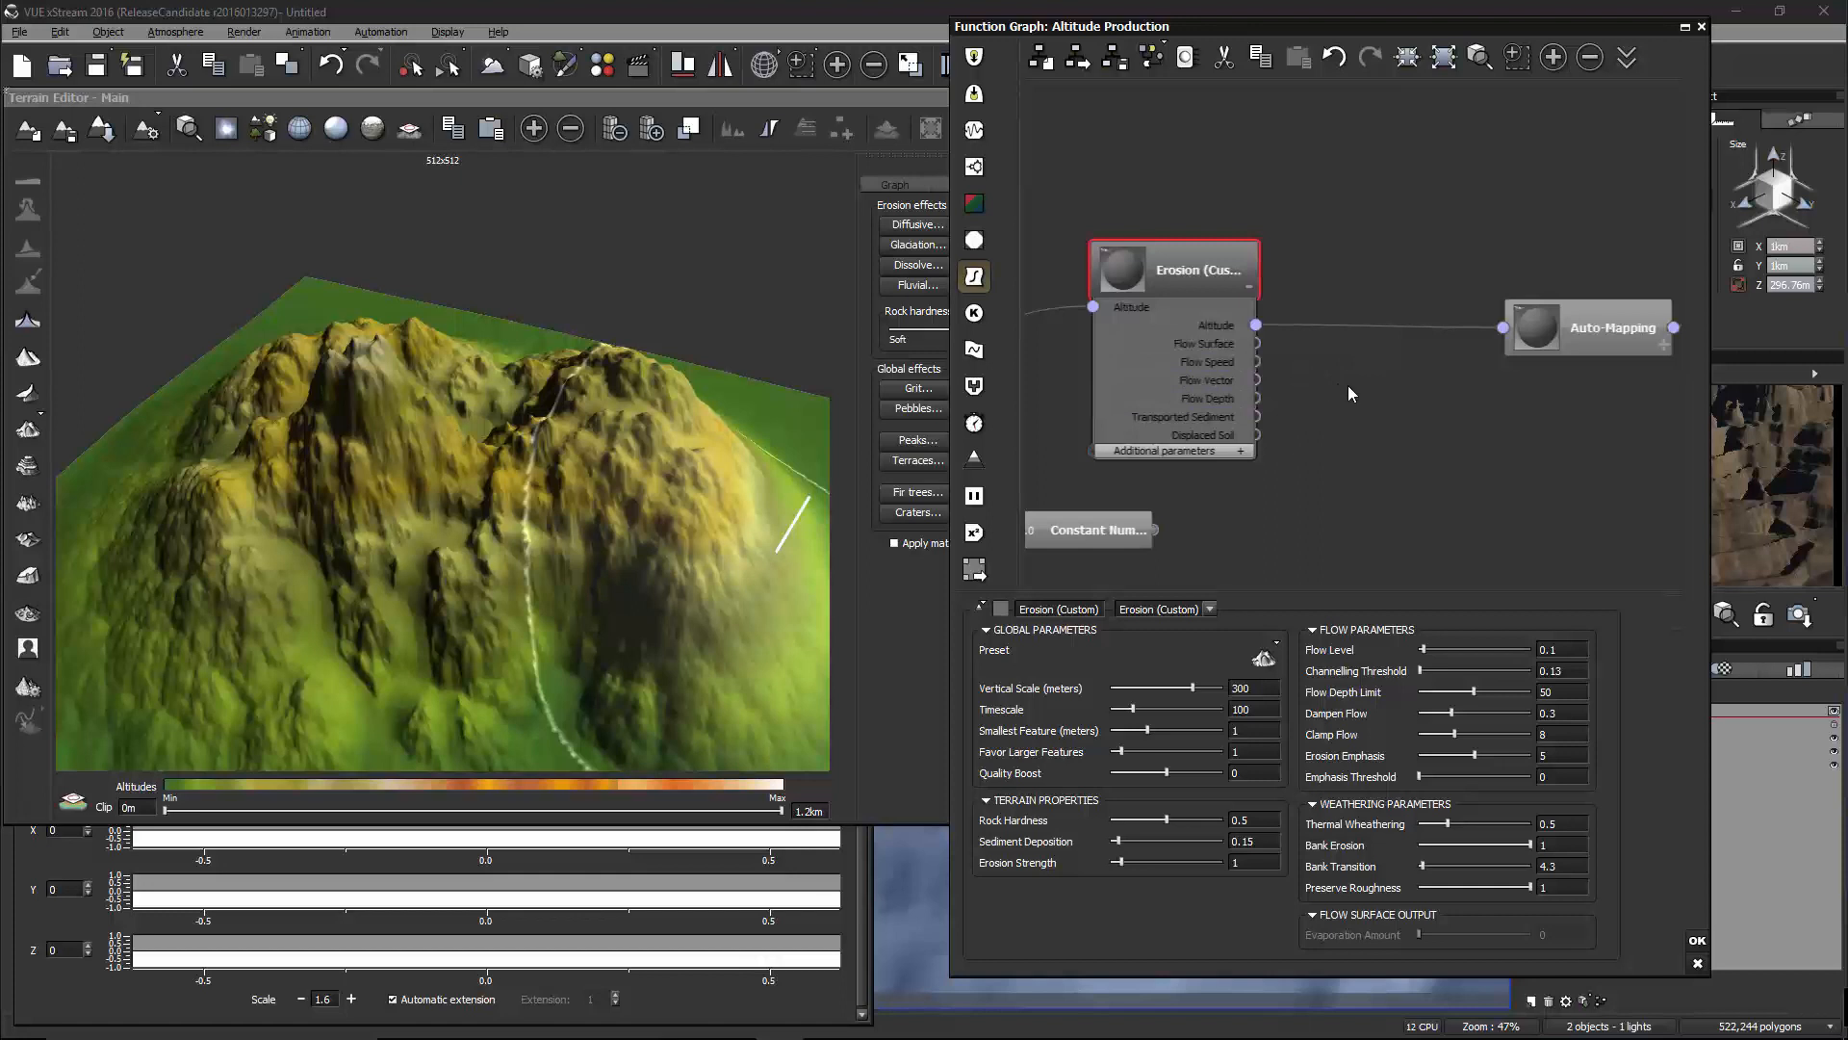
middle_drag(1344, 386, 1256, 376)
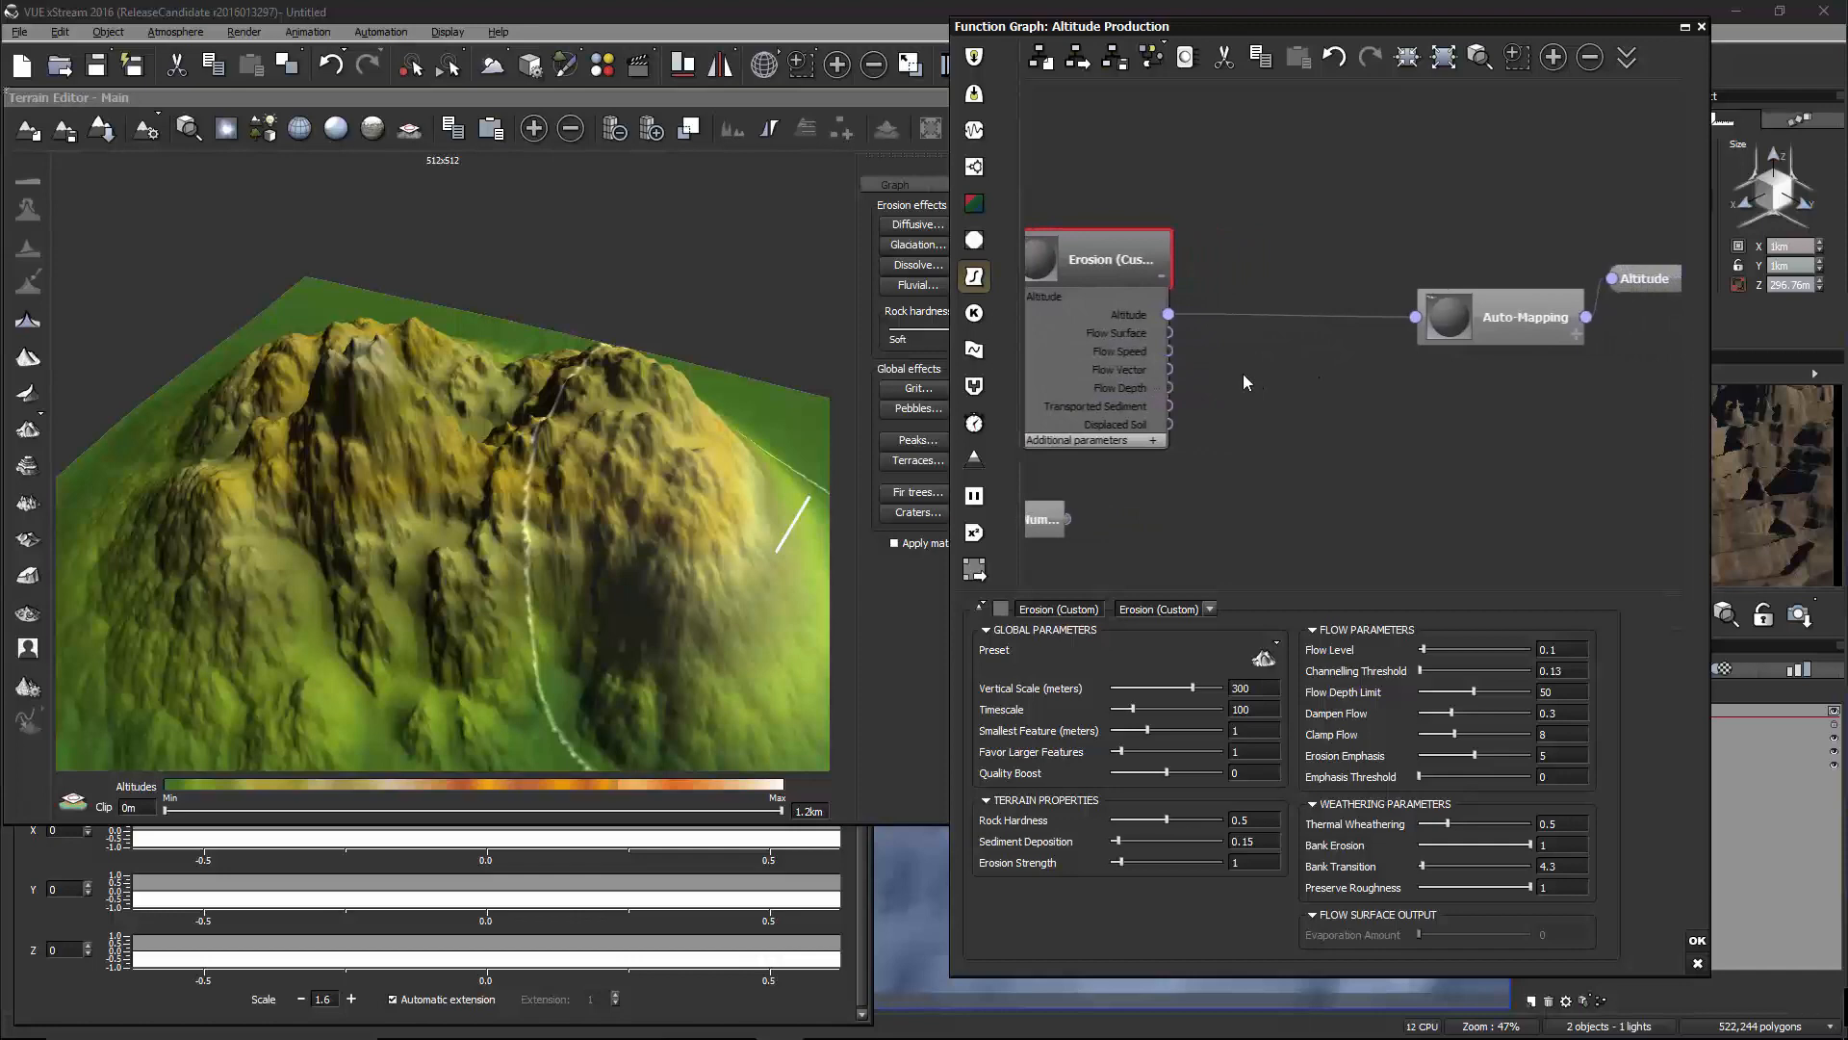
click(1330, 439)
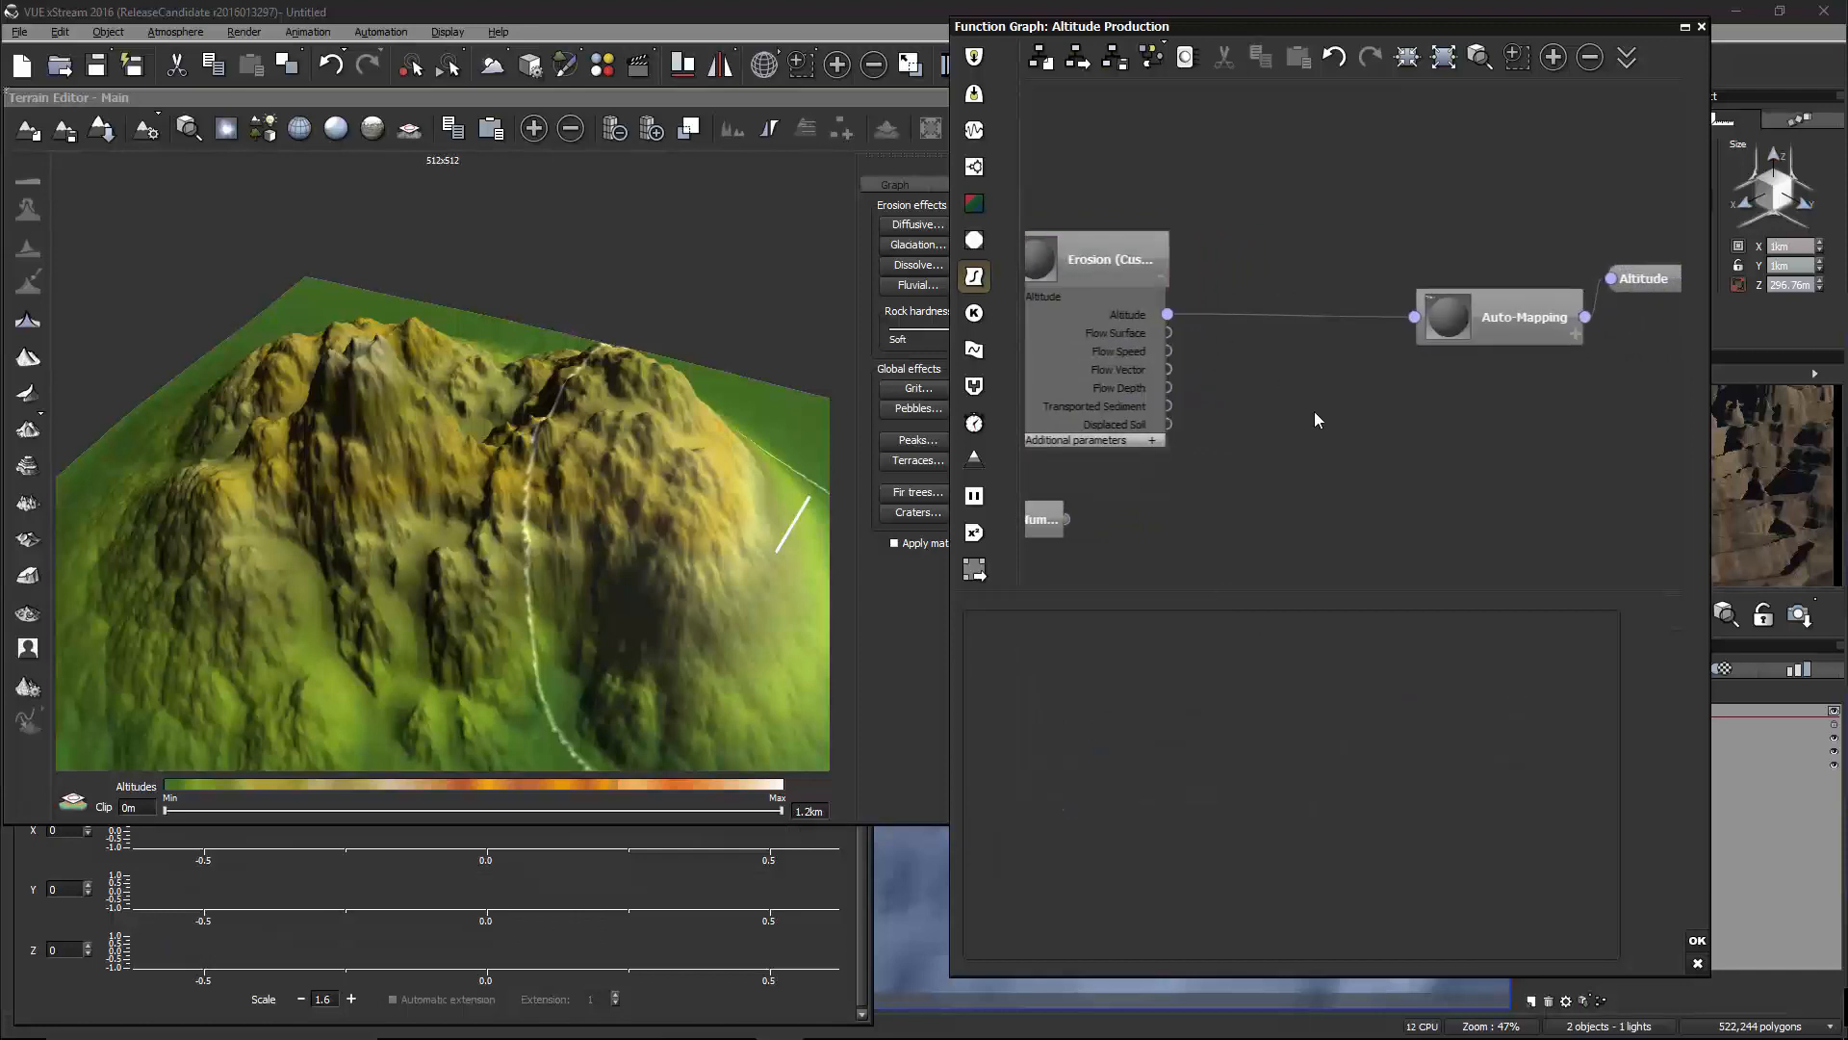
right_click(1296, 401)
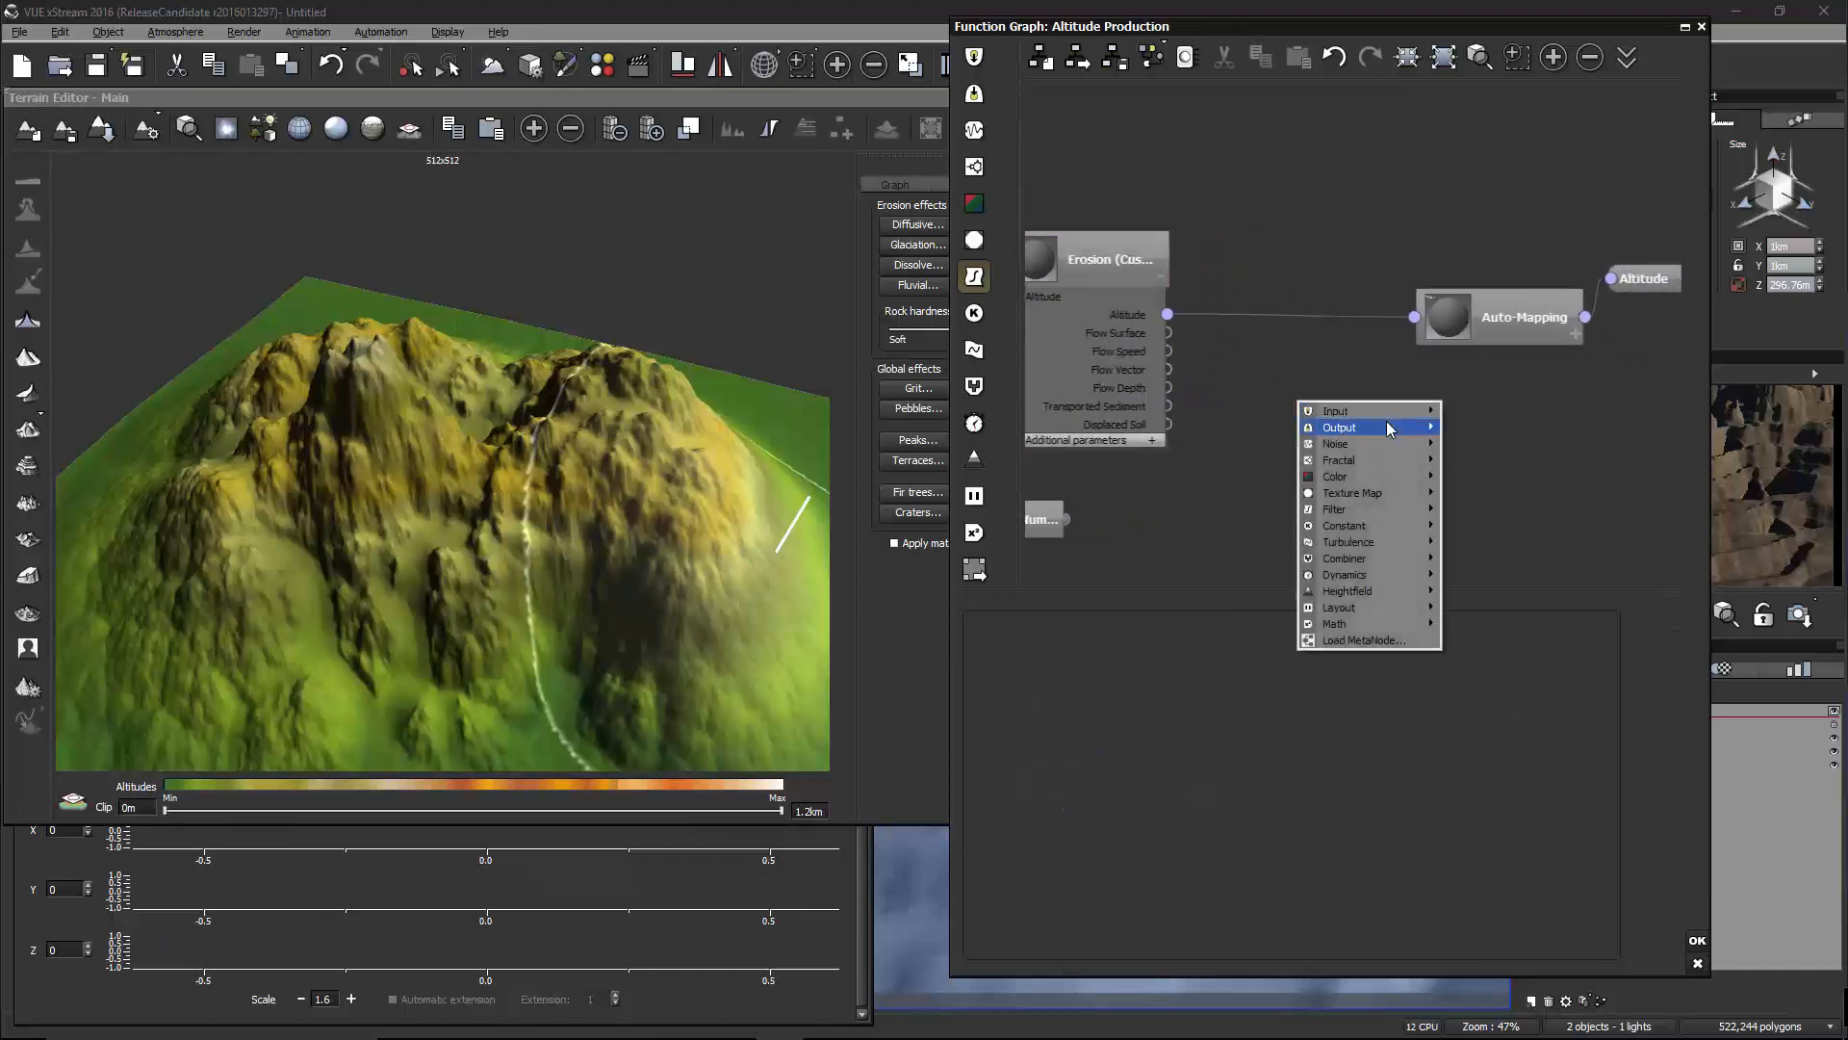
mouse_move(1386, 420)
click(1241, 427)
drag(1372, 430, 1583, 459)
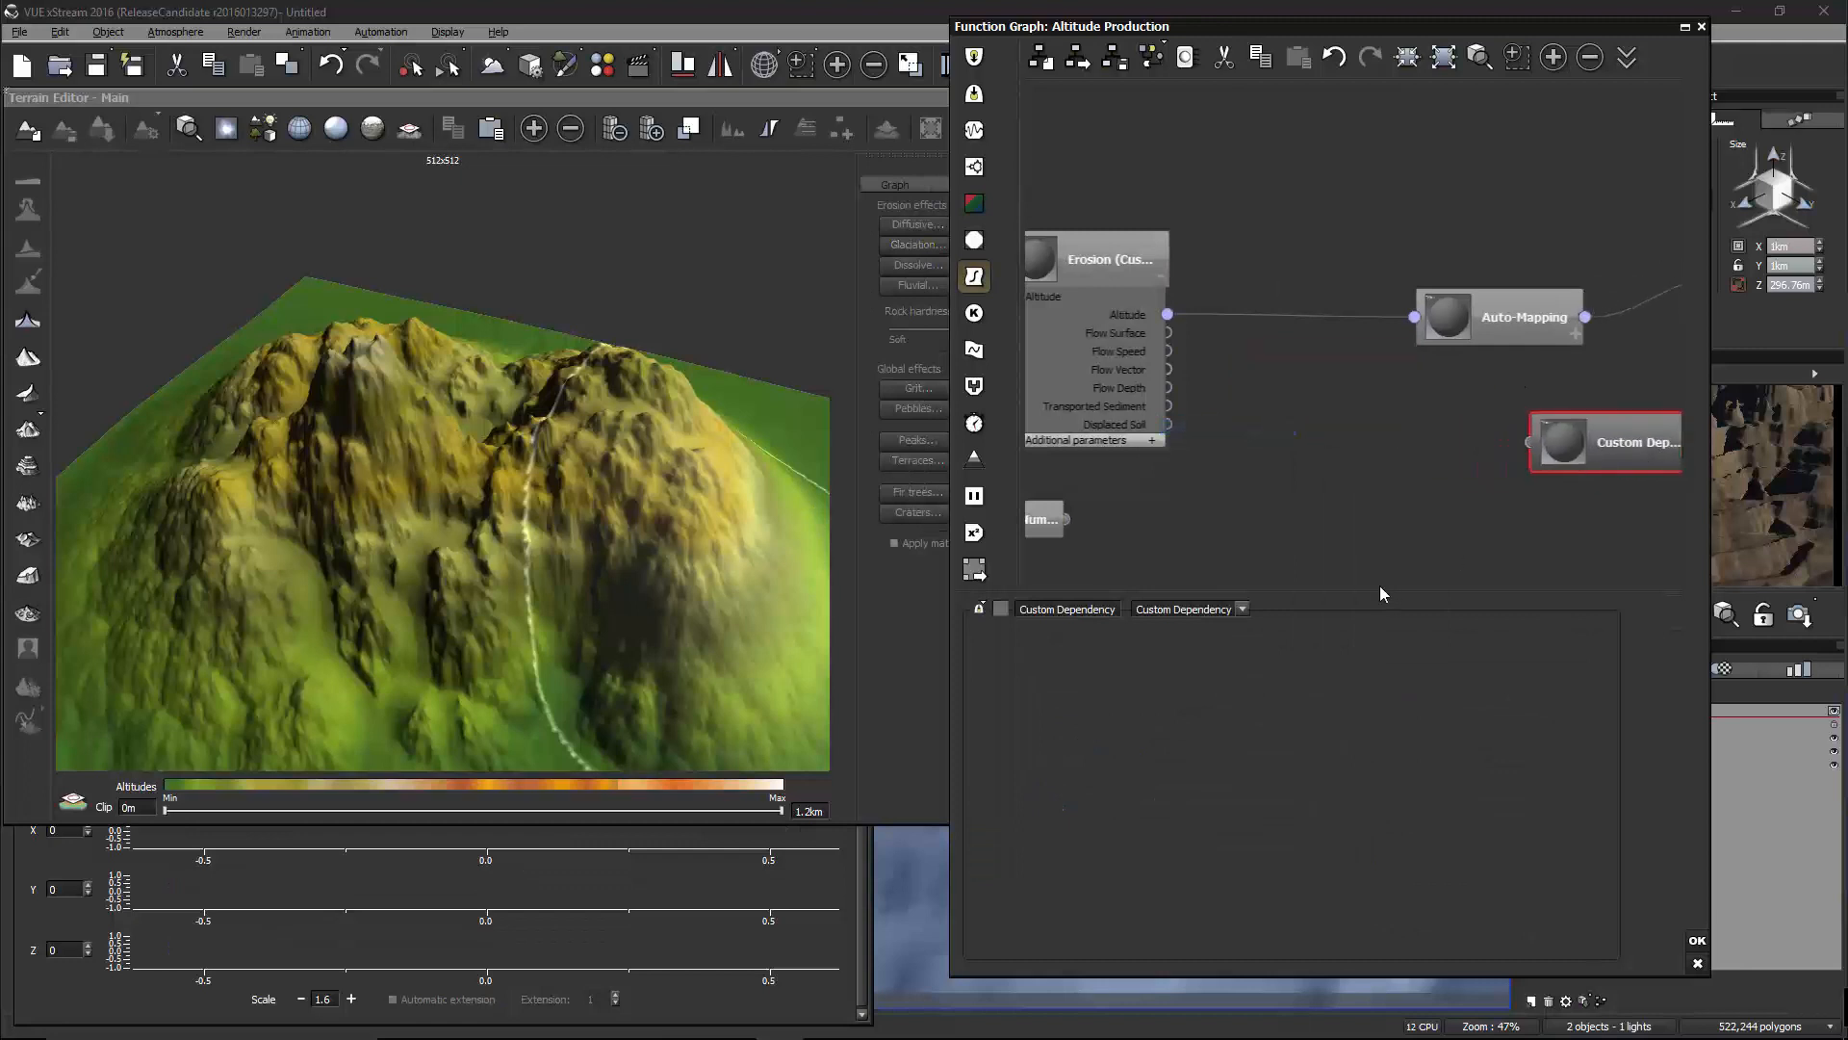
click(1074, 608)
text(Flow depth)
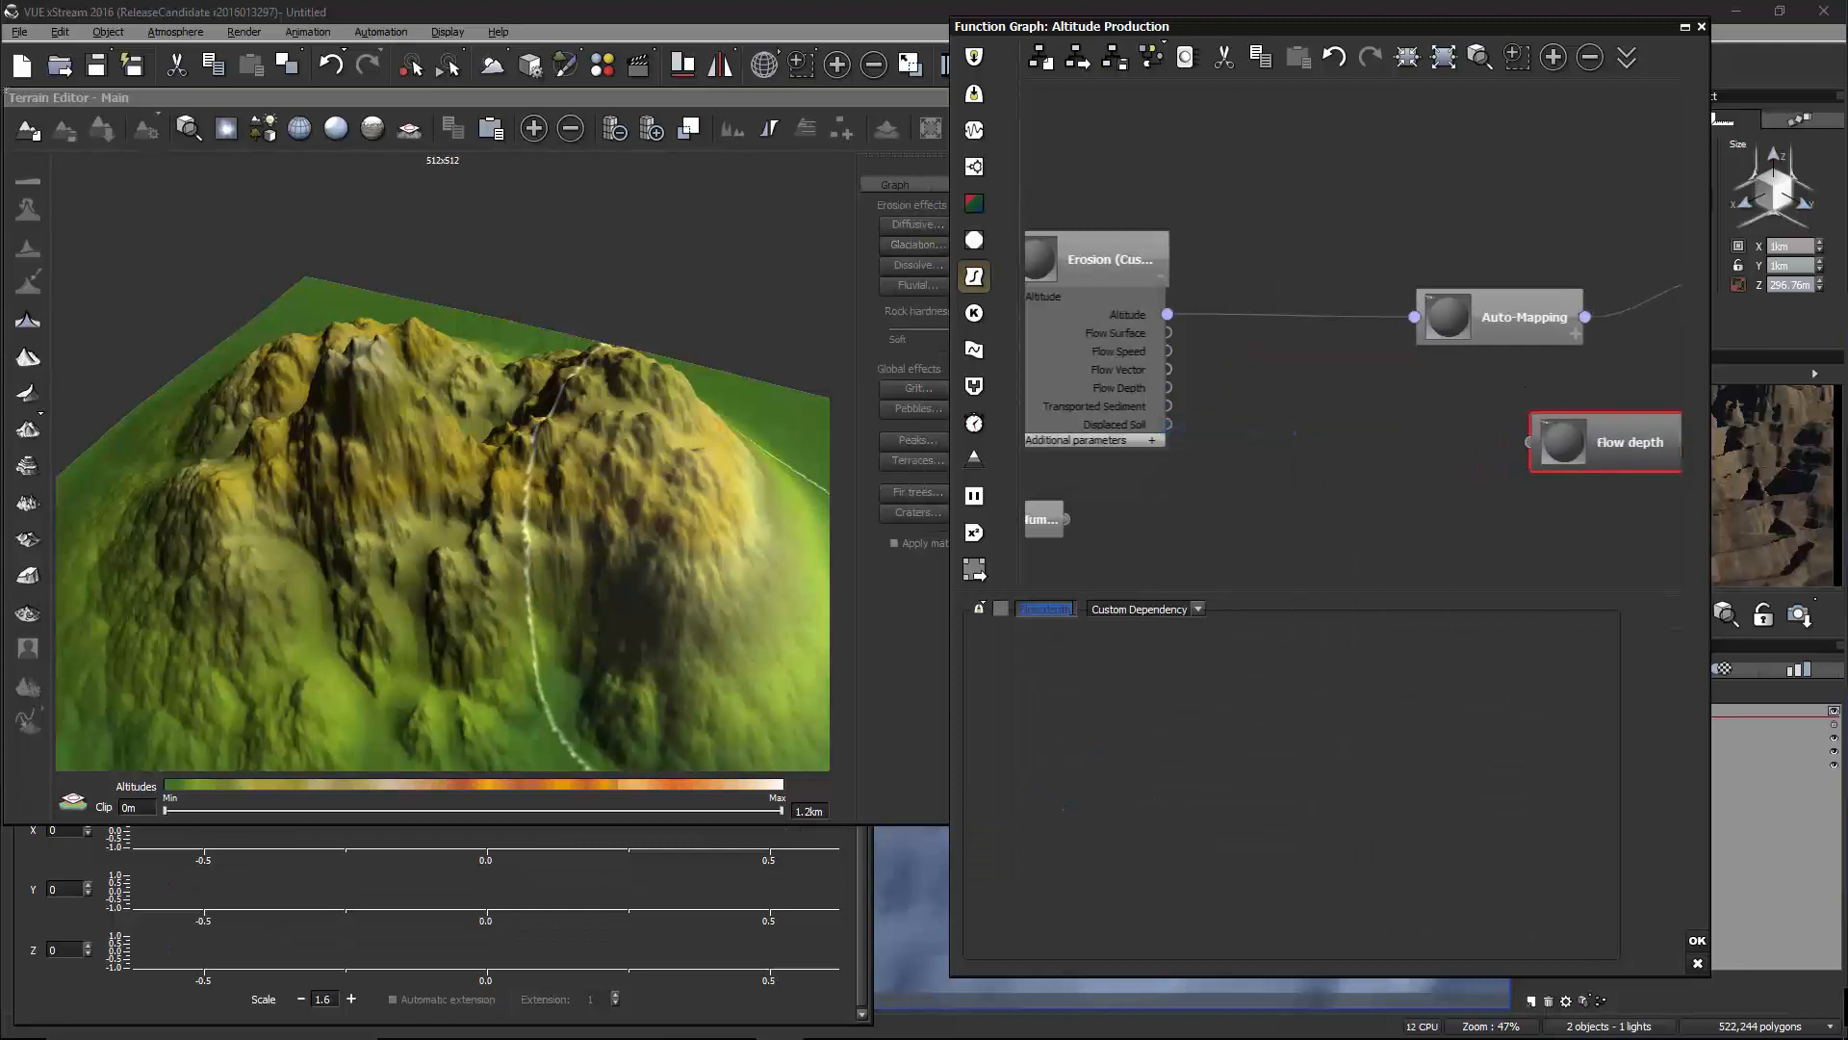
Add a second Auto-Mapping node and connect it between Erosion's Flow Depth output and the Flow depth output node
click(1465, 464)
right_click(1419, 441)
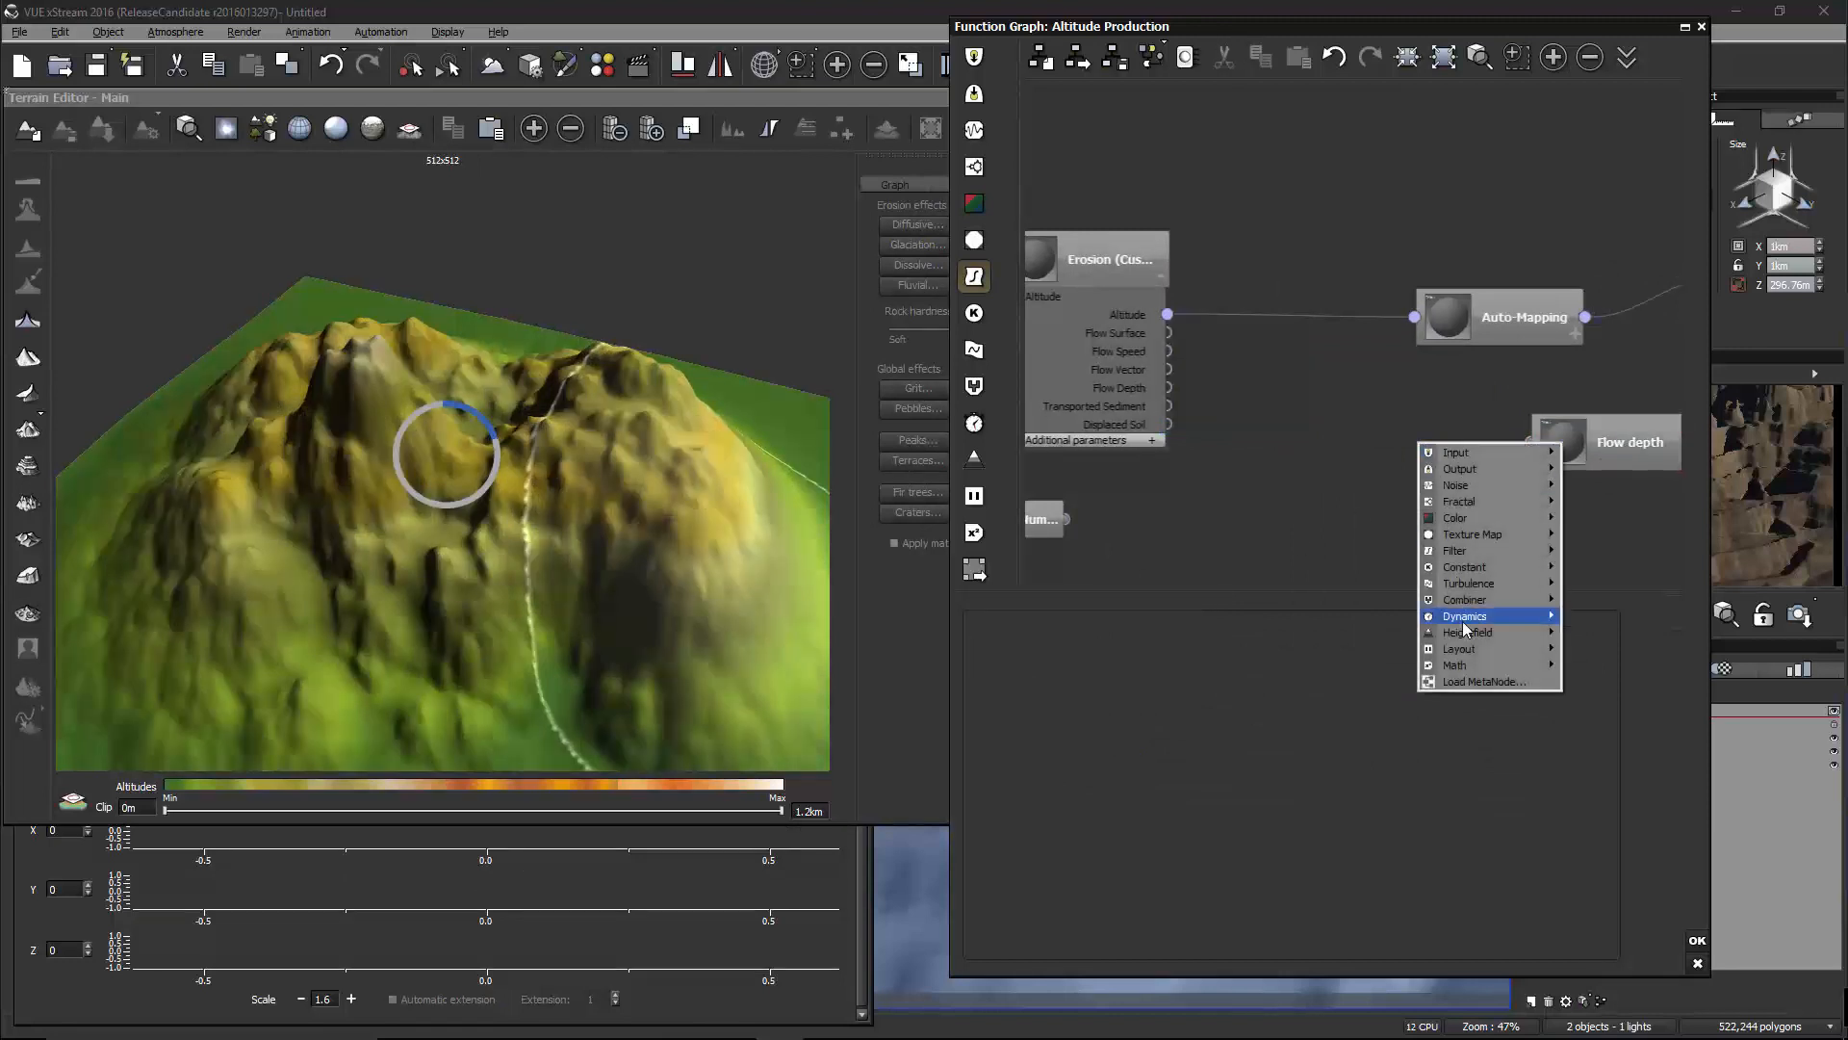
mouse_move(1465, 630)
click(1357, 730)
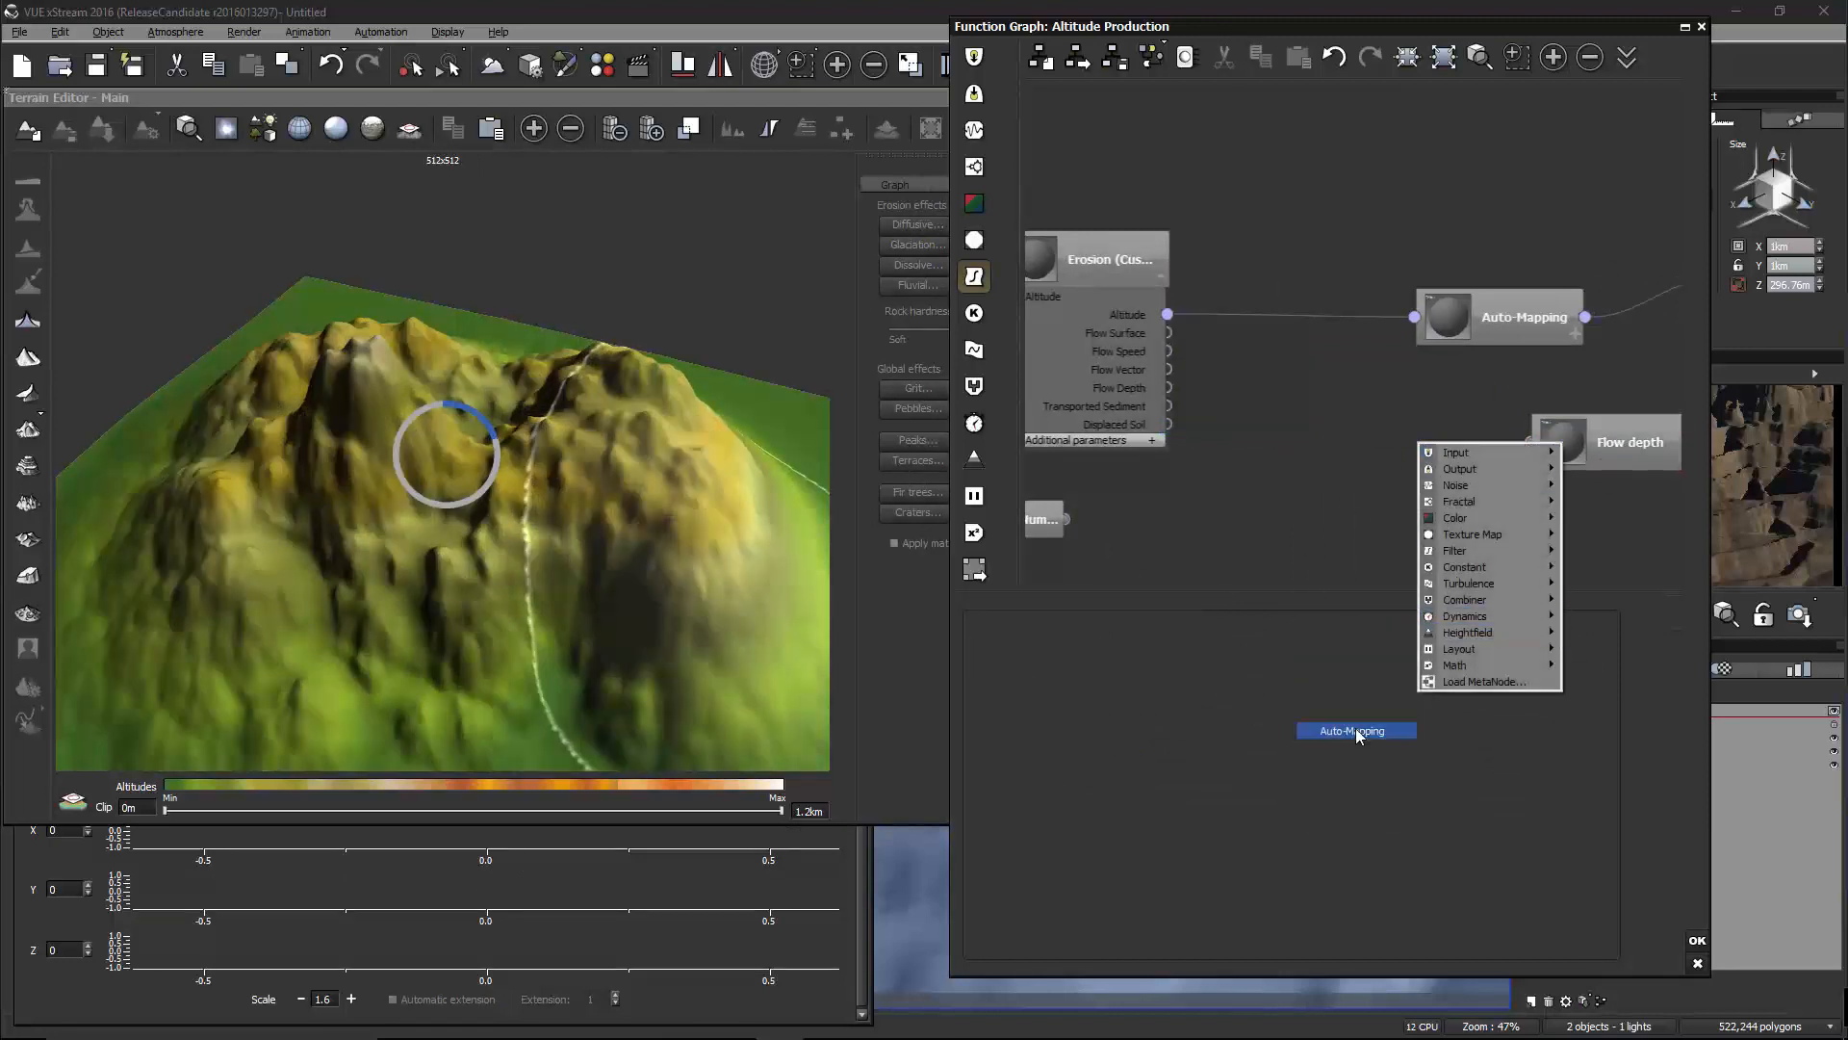
drag(1529, 441, 1473, 433)
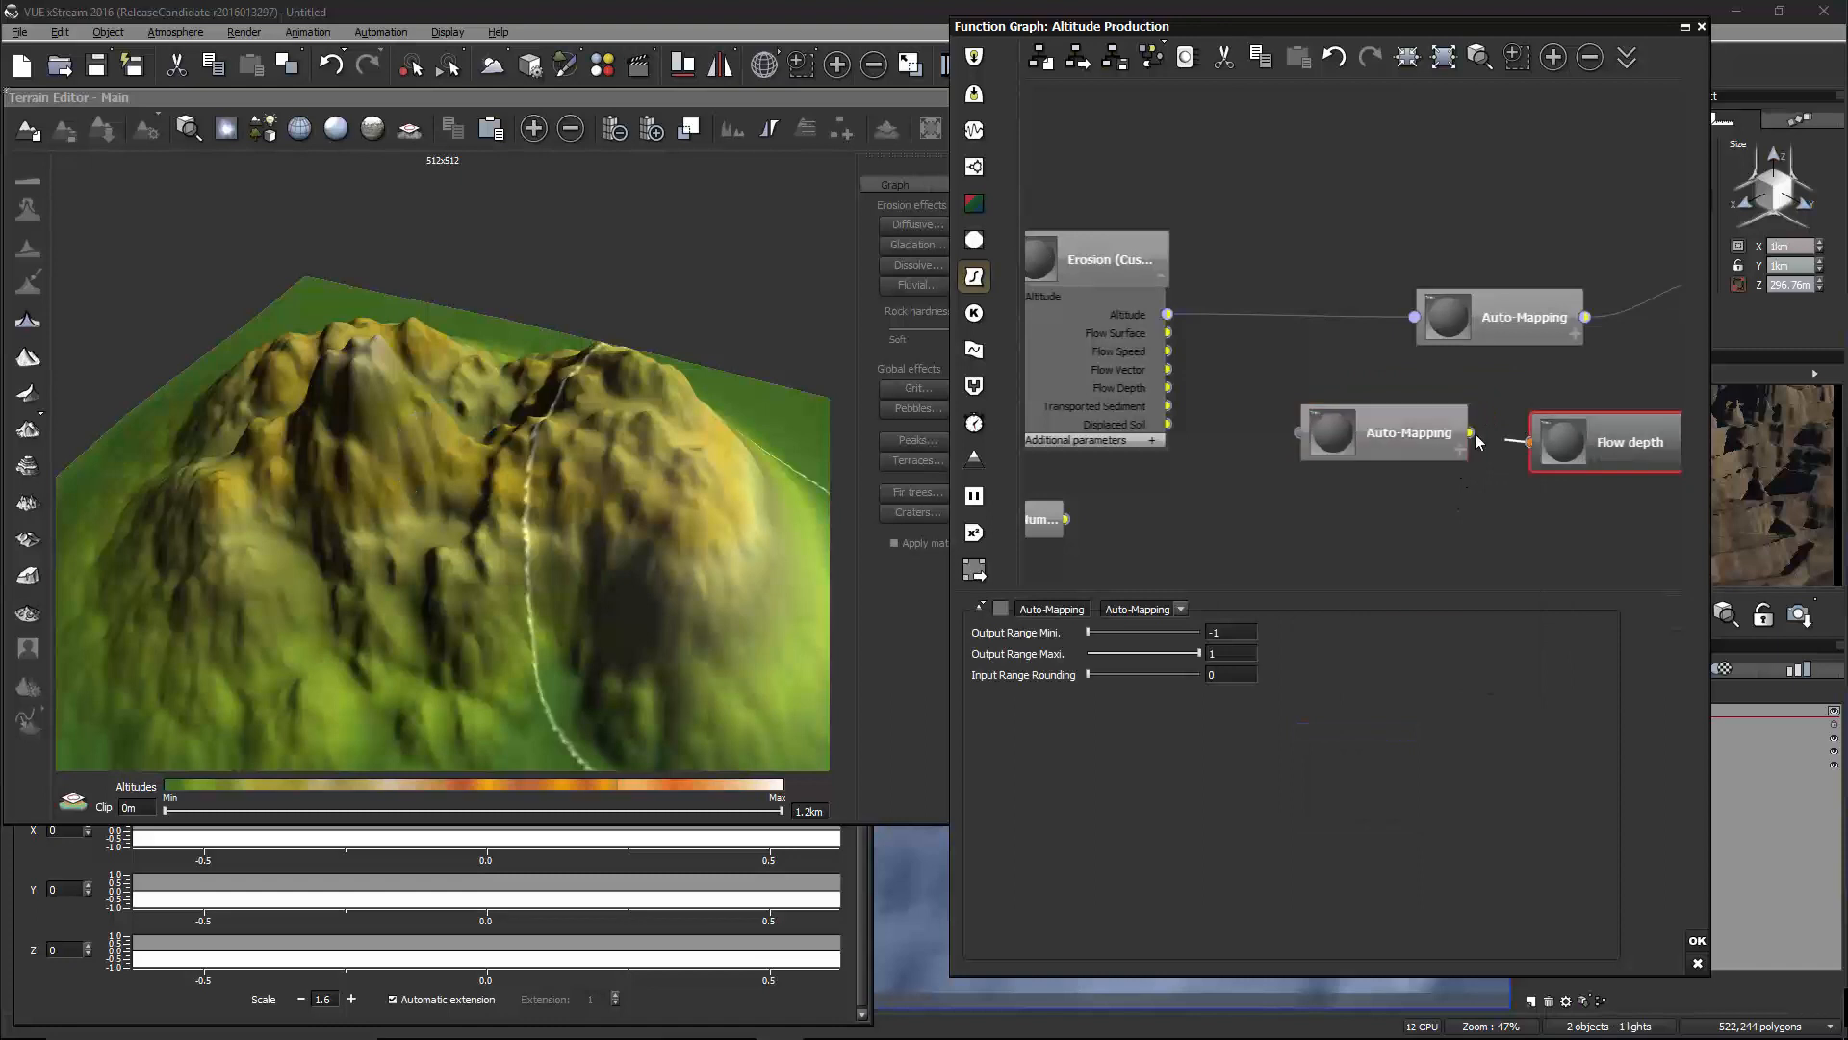
click(1307, 445)
drag(1291, 435, 1167, 387)
middle_drag(1296, 468, 1338, 466)
Accept the function graph, check the recomputed mountain from several angles, and accept the terrain edits
click(1694, 939)
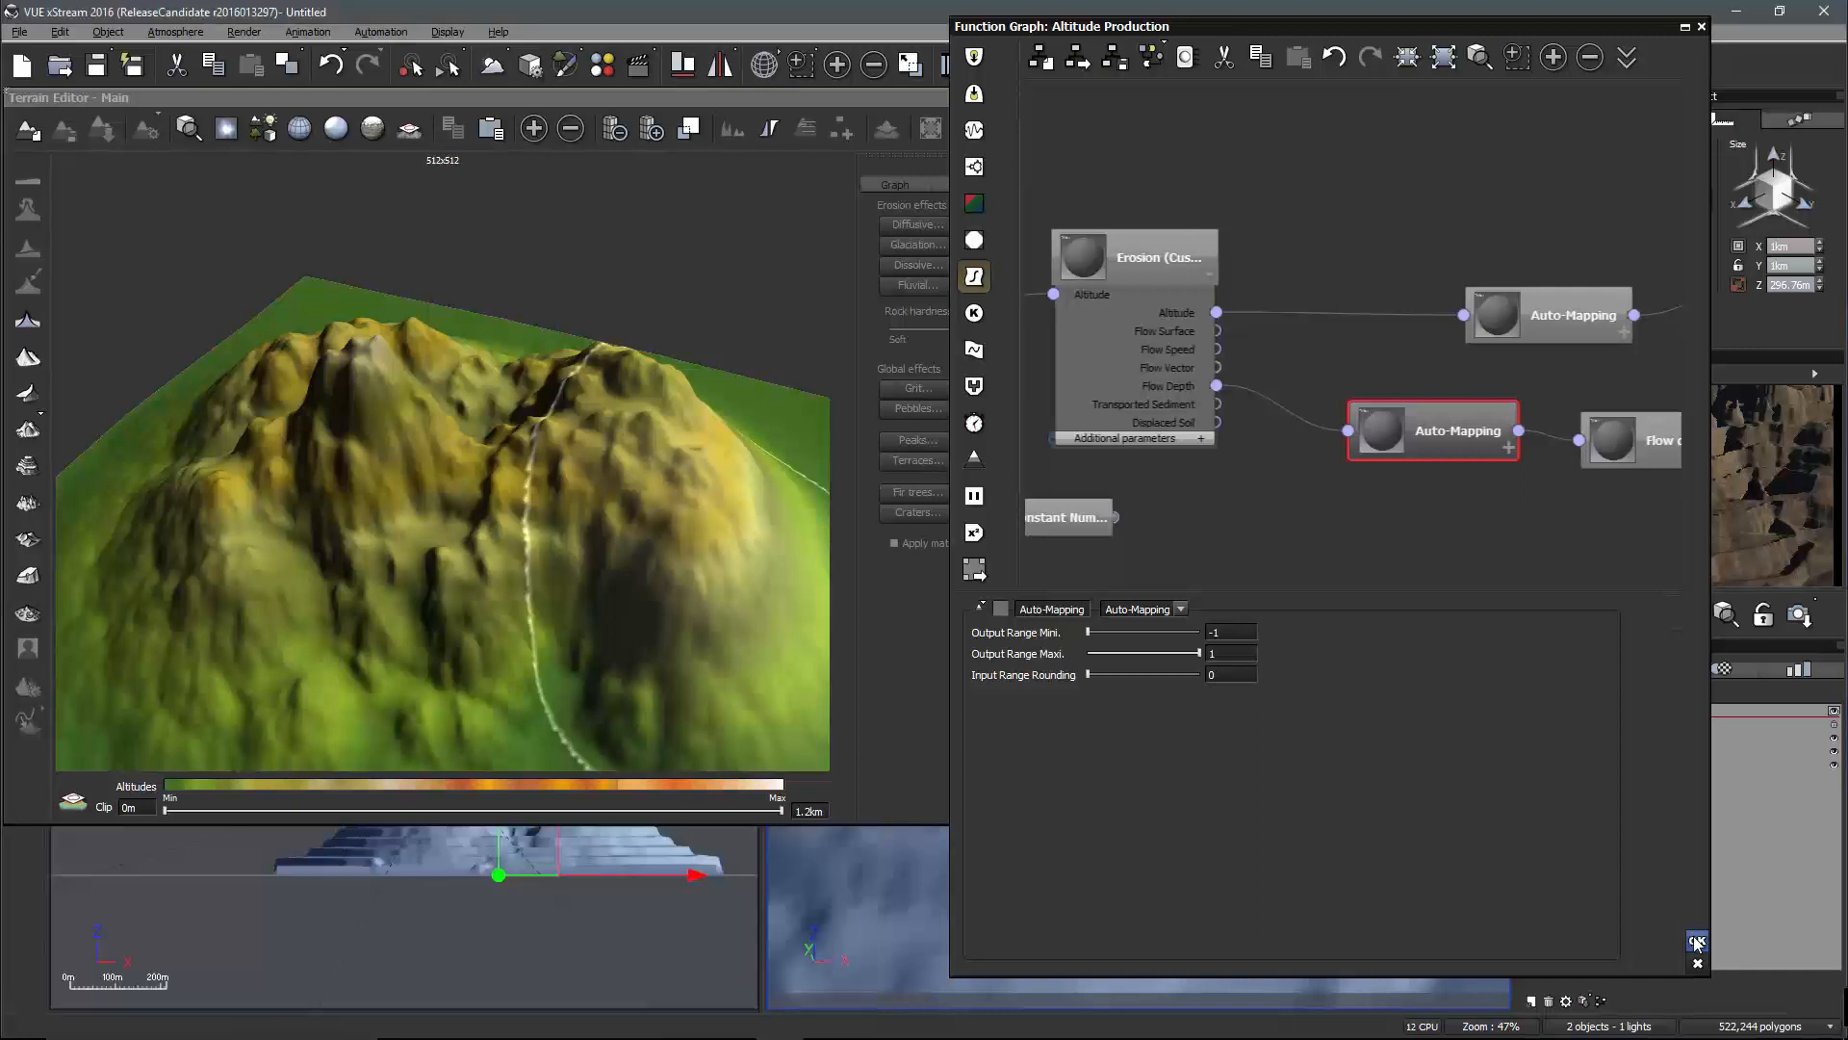
right_drag(640, 500, 570, 487)
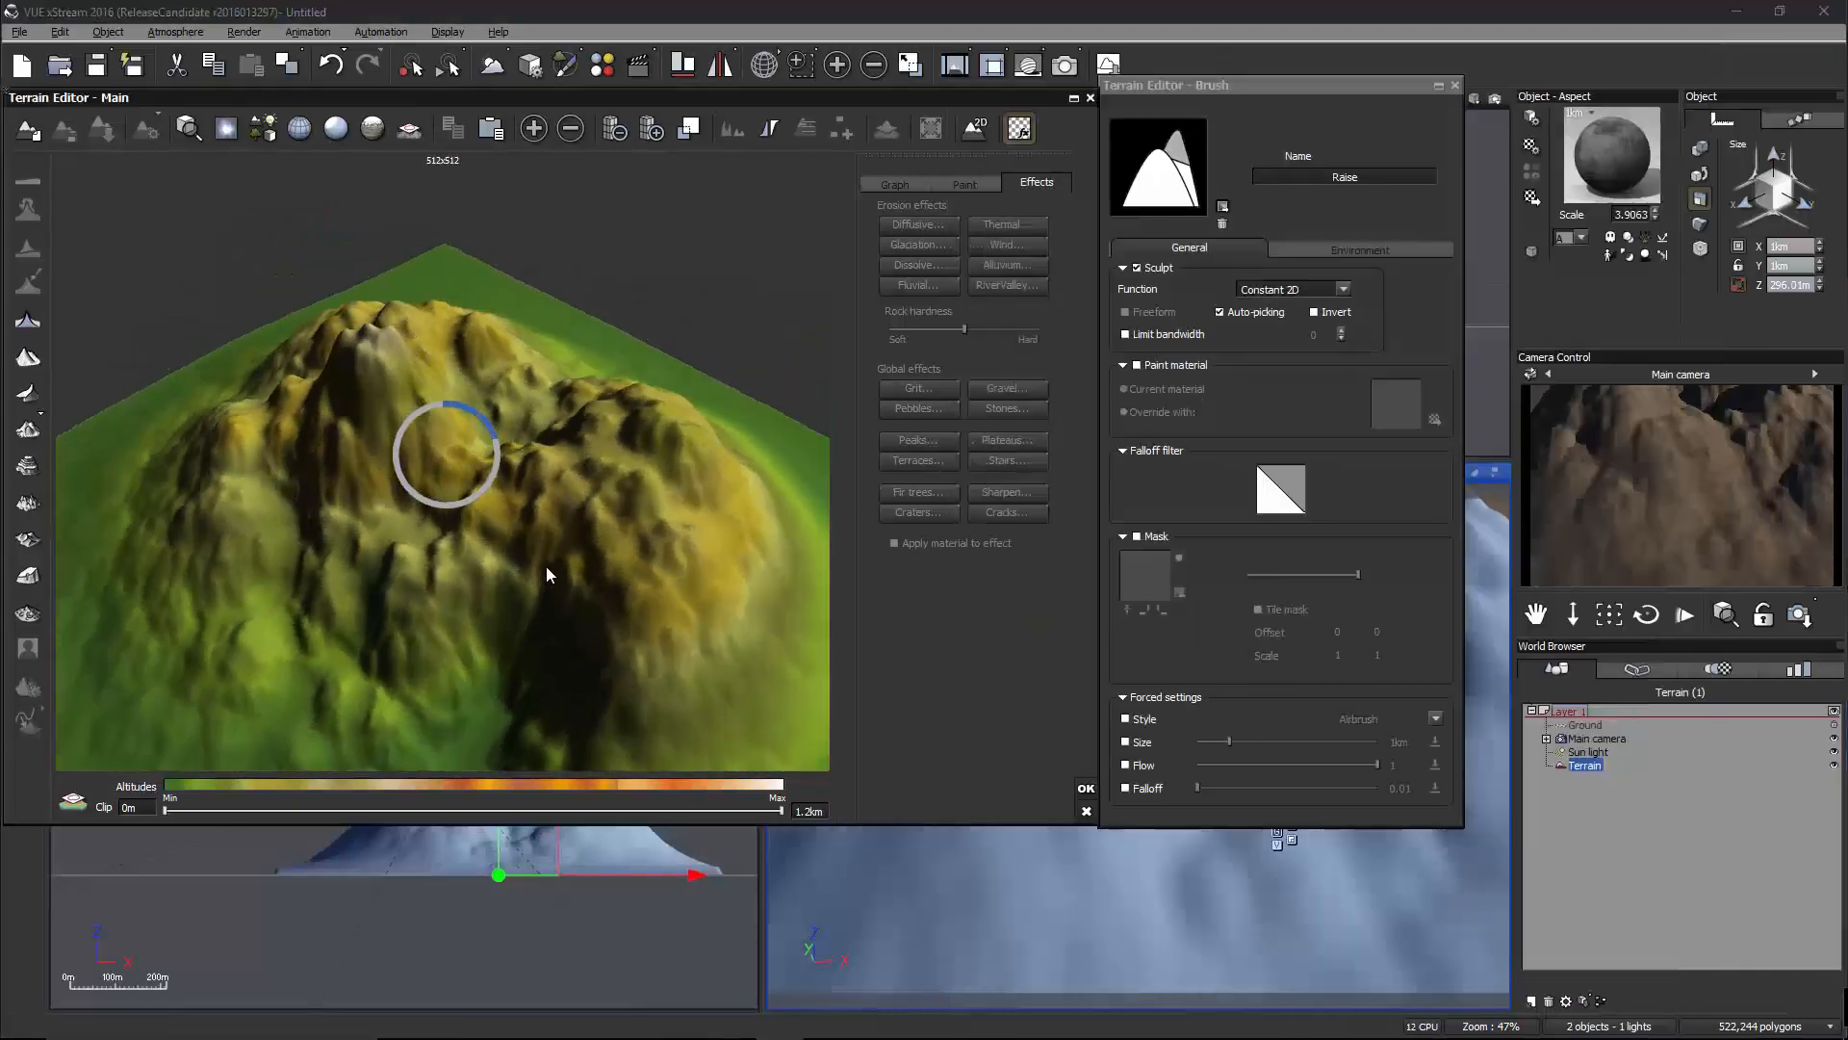
right_drag(546, 564, 494, 569)
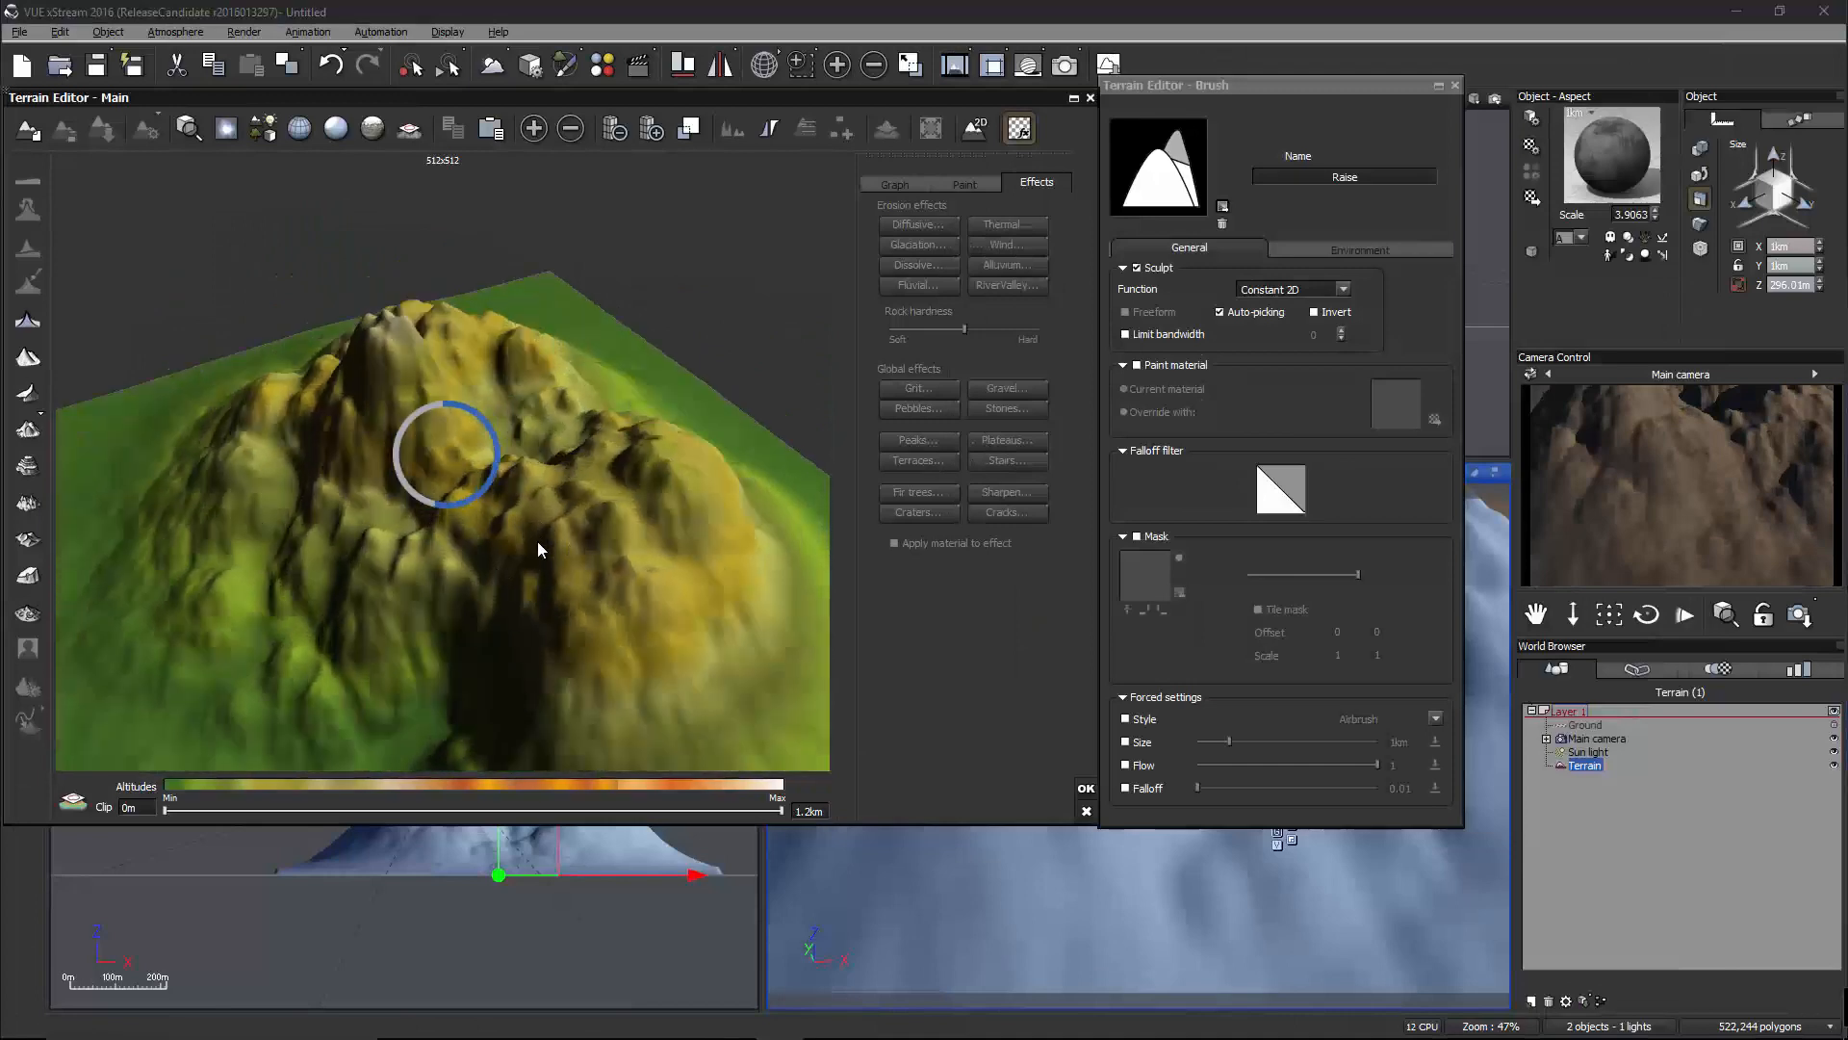
right_drag(537, 541, 632, 570)
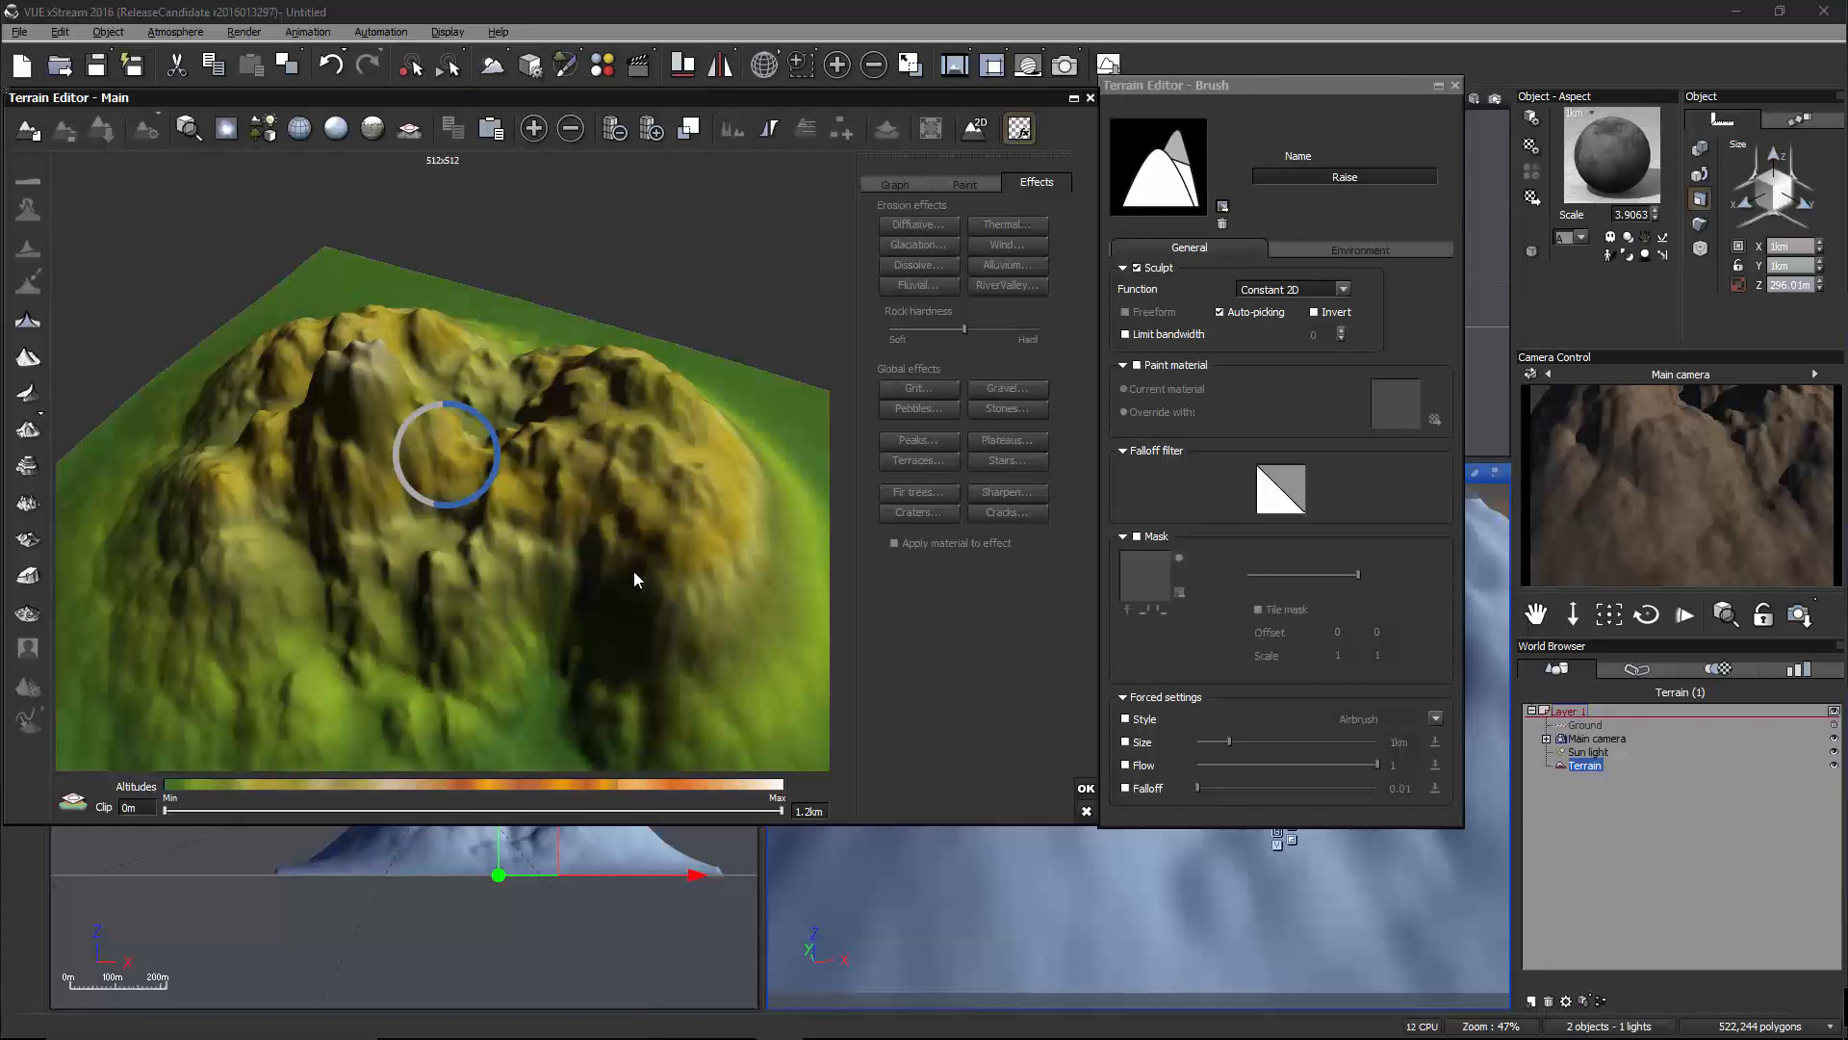
right_drag(633, 570, 665, 522)
click(1086, 787)
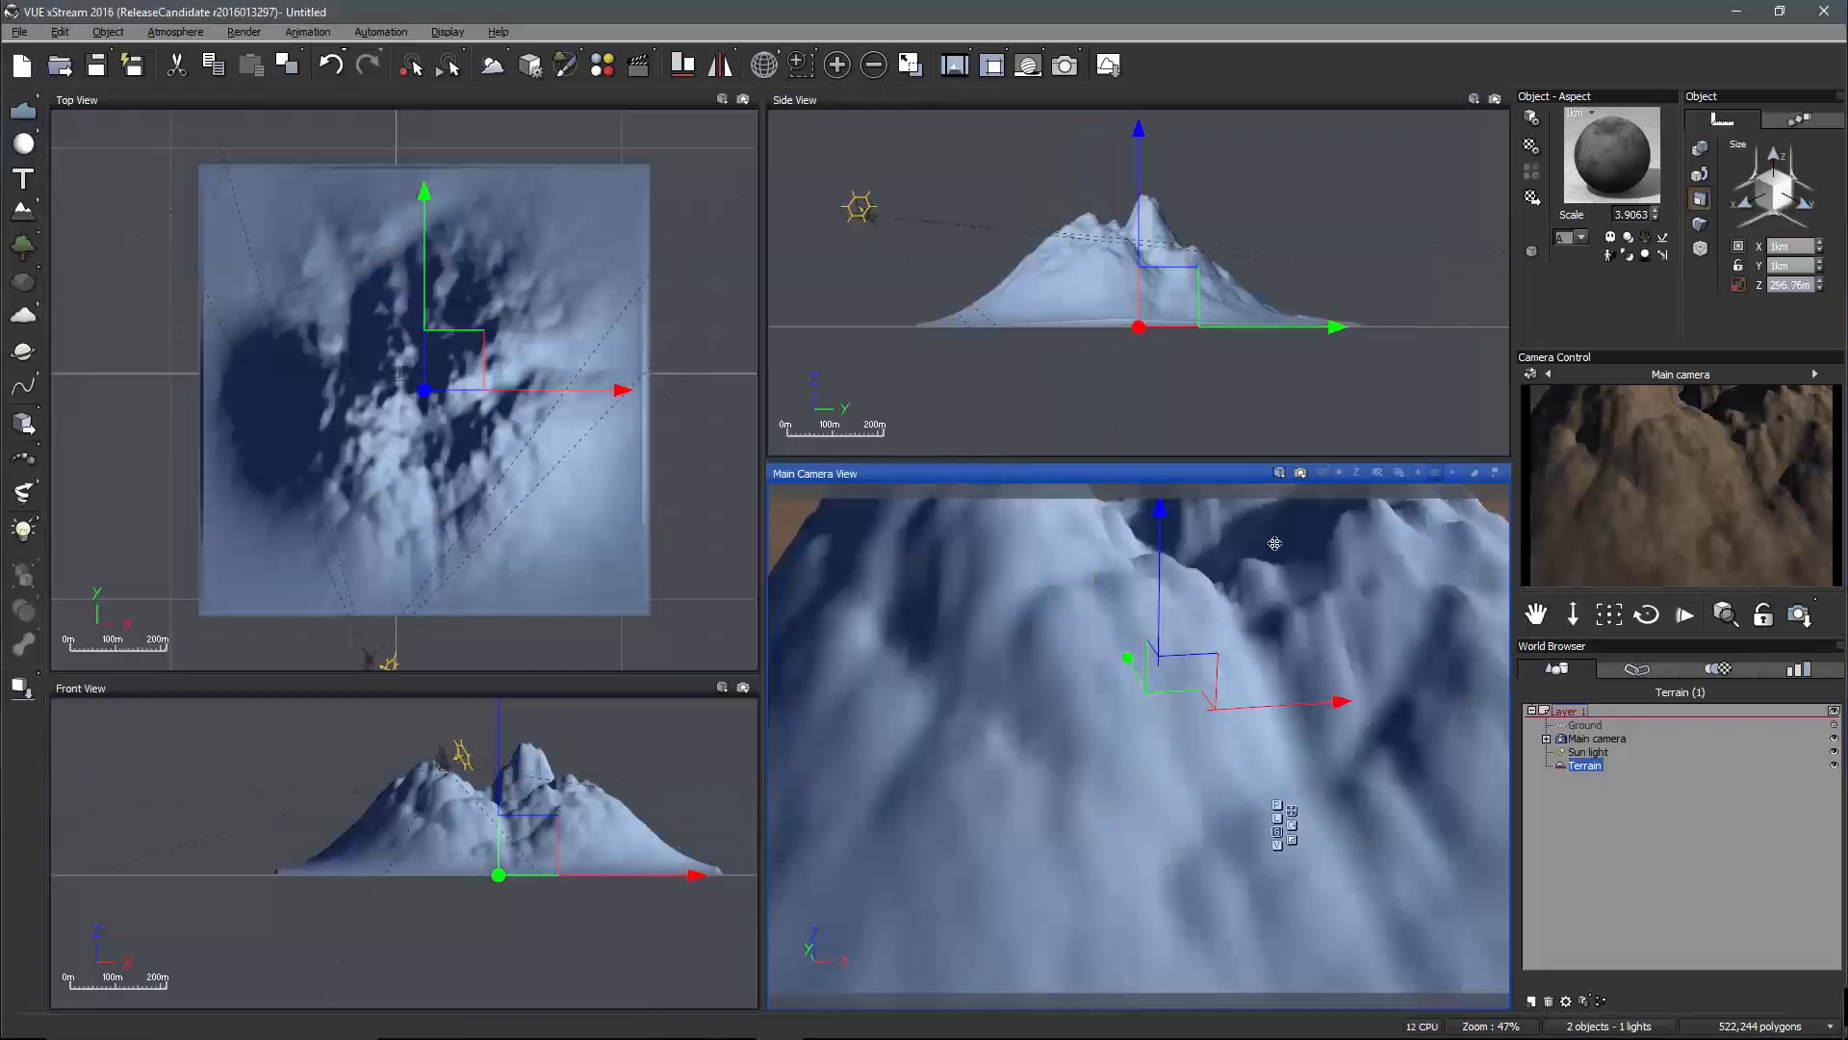
Assign a brown rock material from the MaterialCompanion Rock collection to the terrain
click(1533, 199)
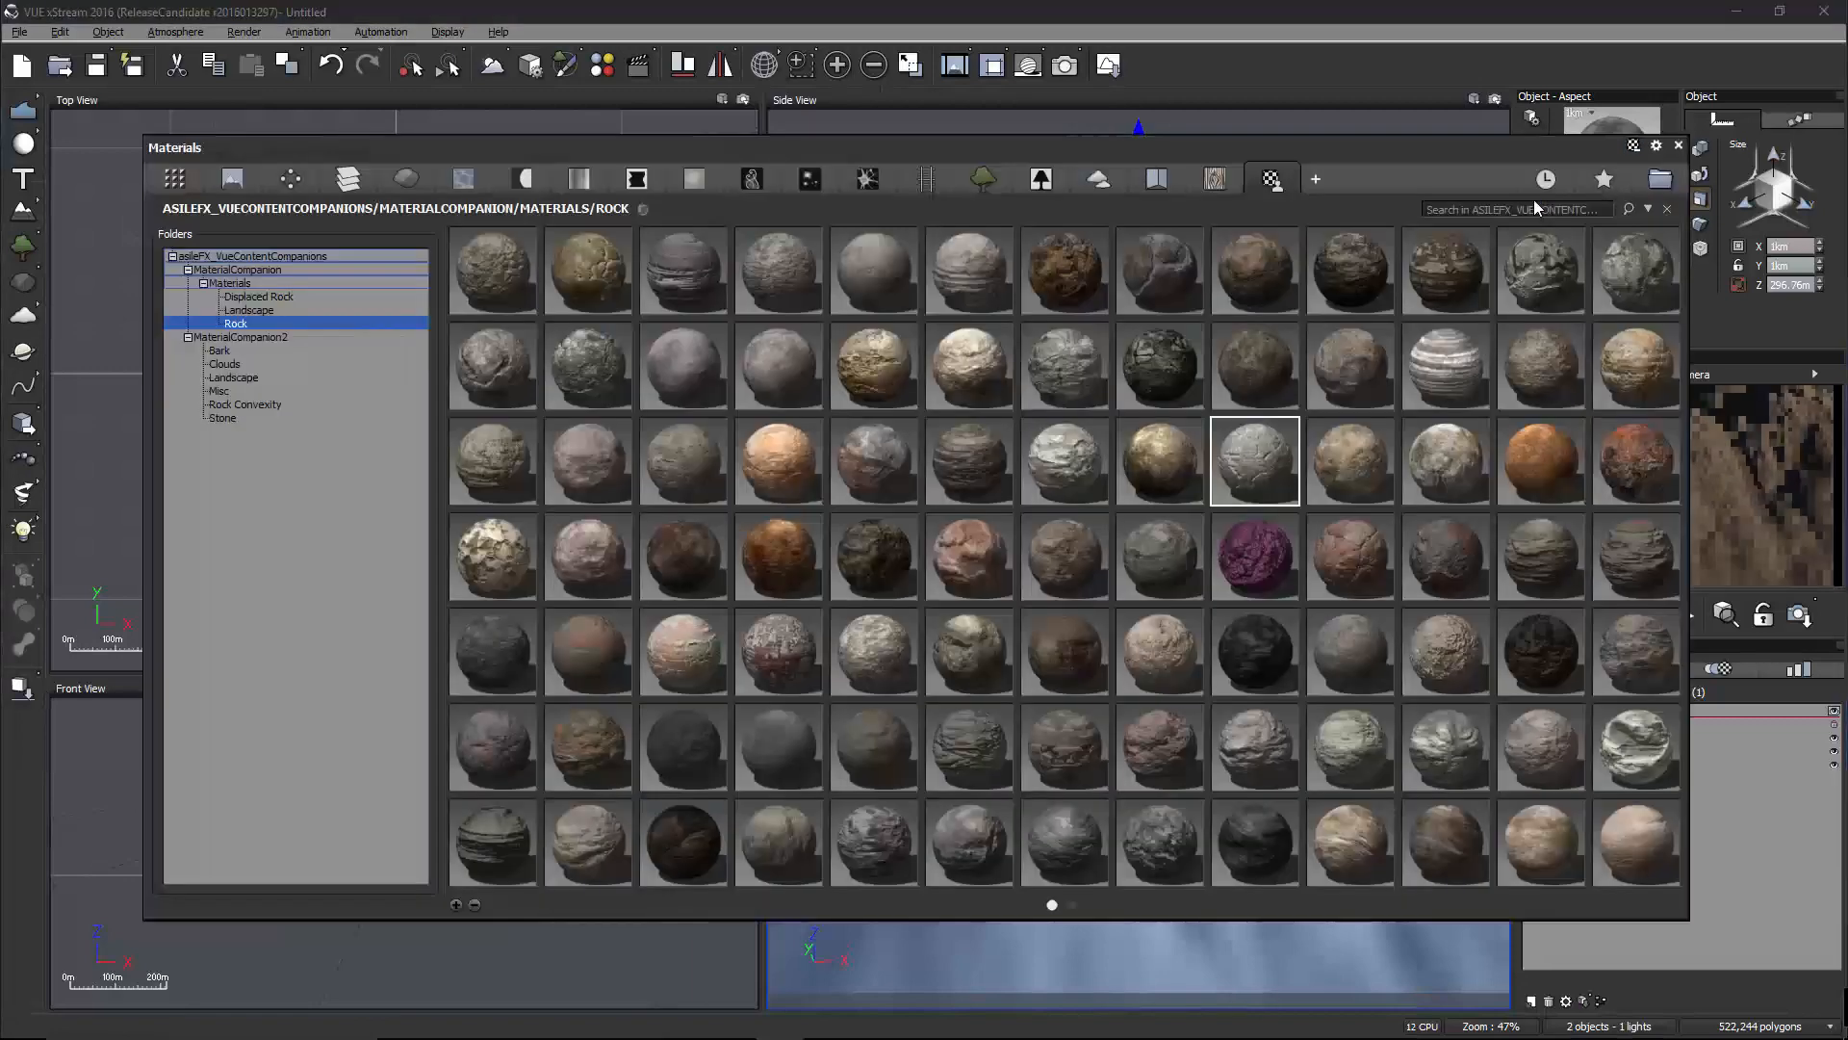
double_click(953, 587)
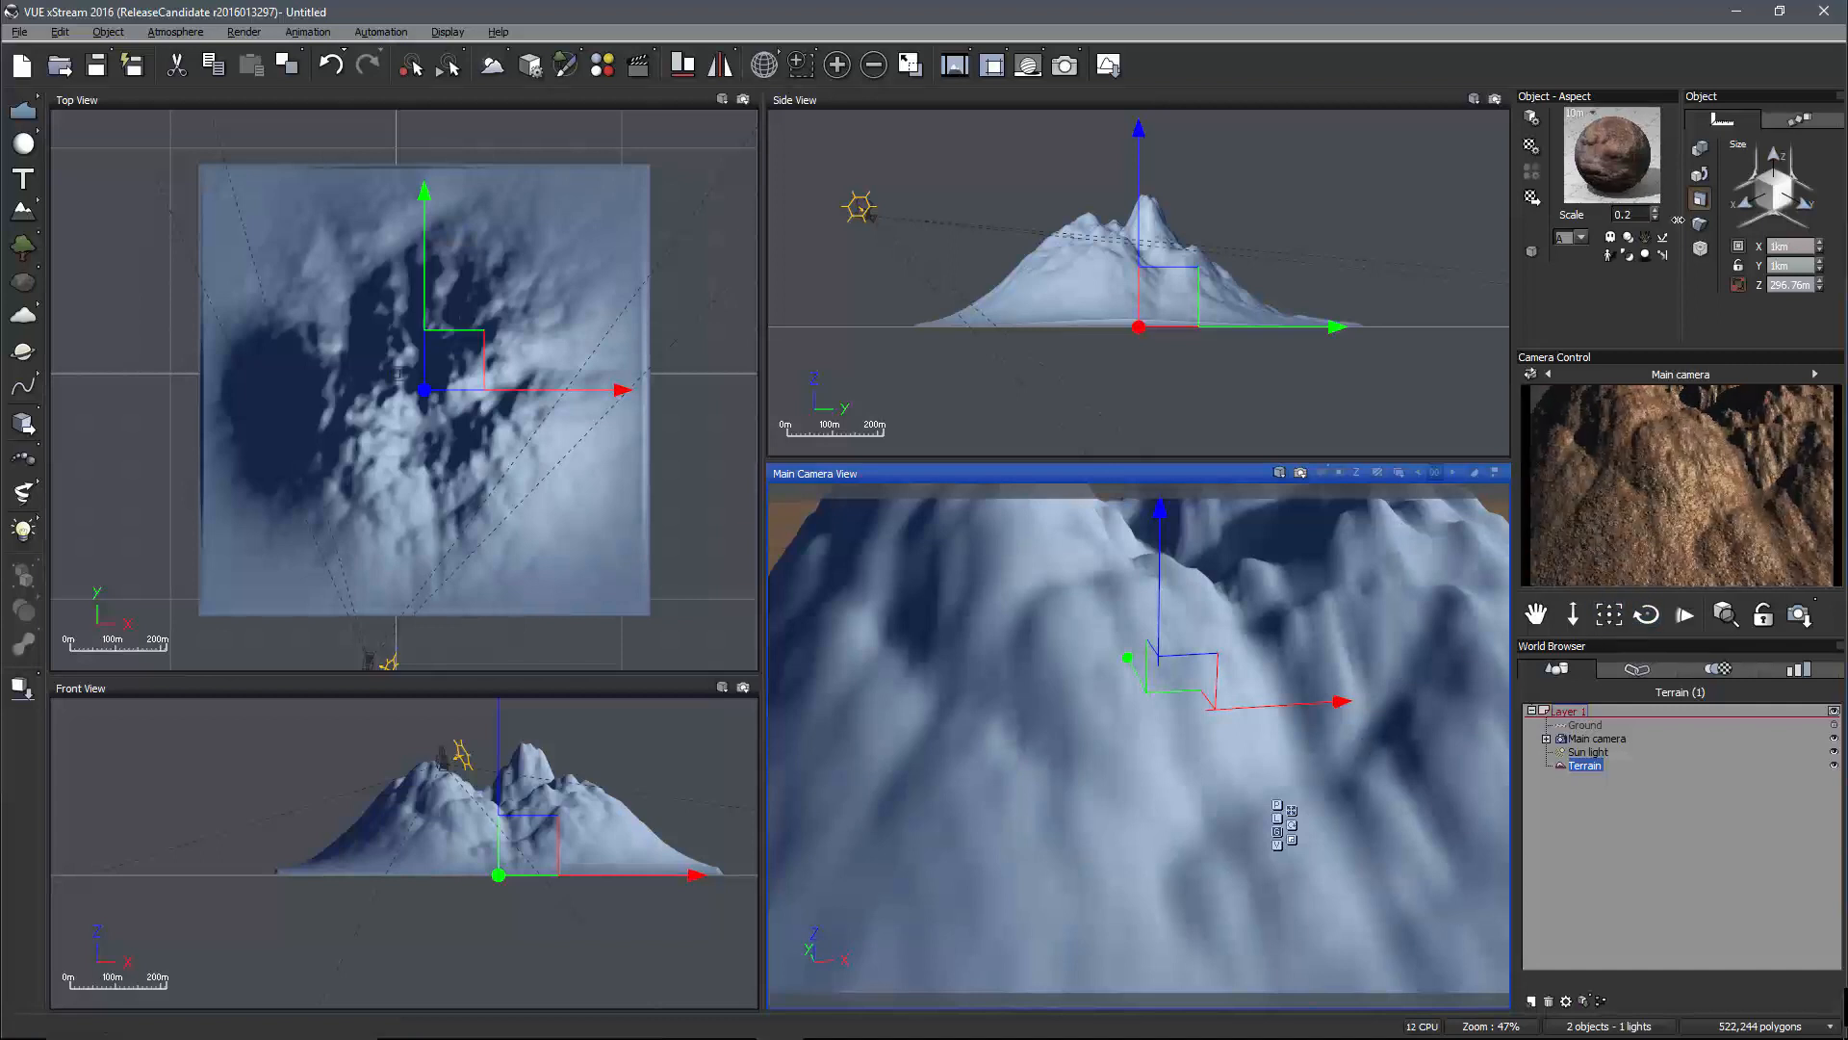
Set the Red-Gray rock material's global highlight intensity to 1%, accept it, and set the terrain's material scale to 2
right_click(1609, 164)
click(1637, 178)
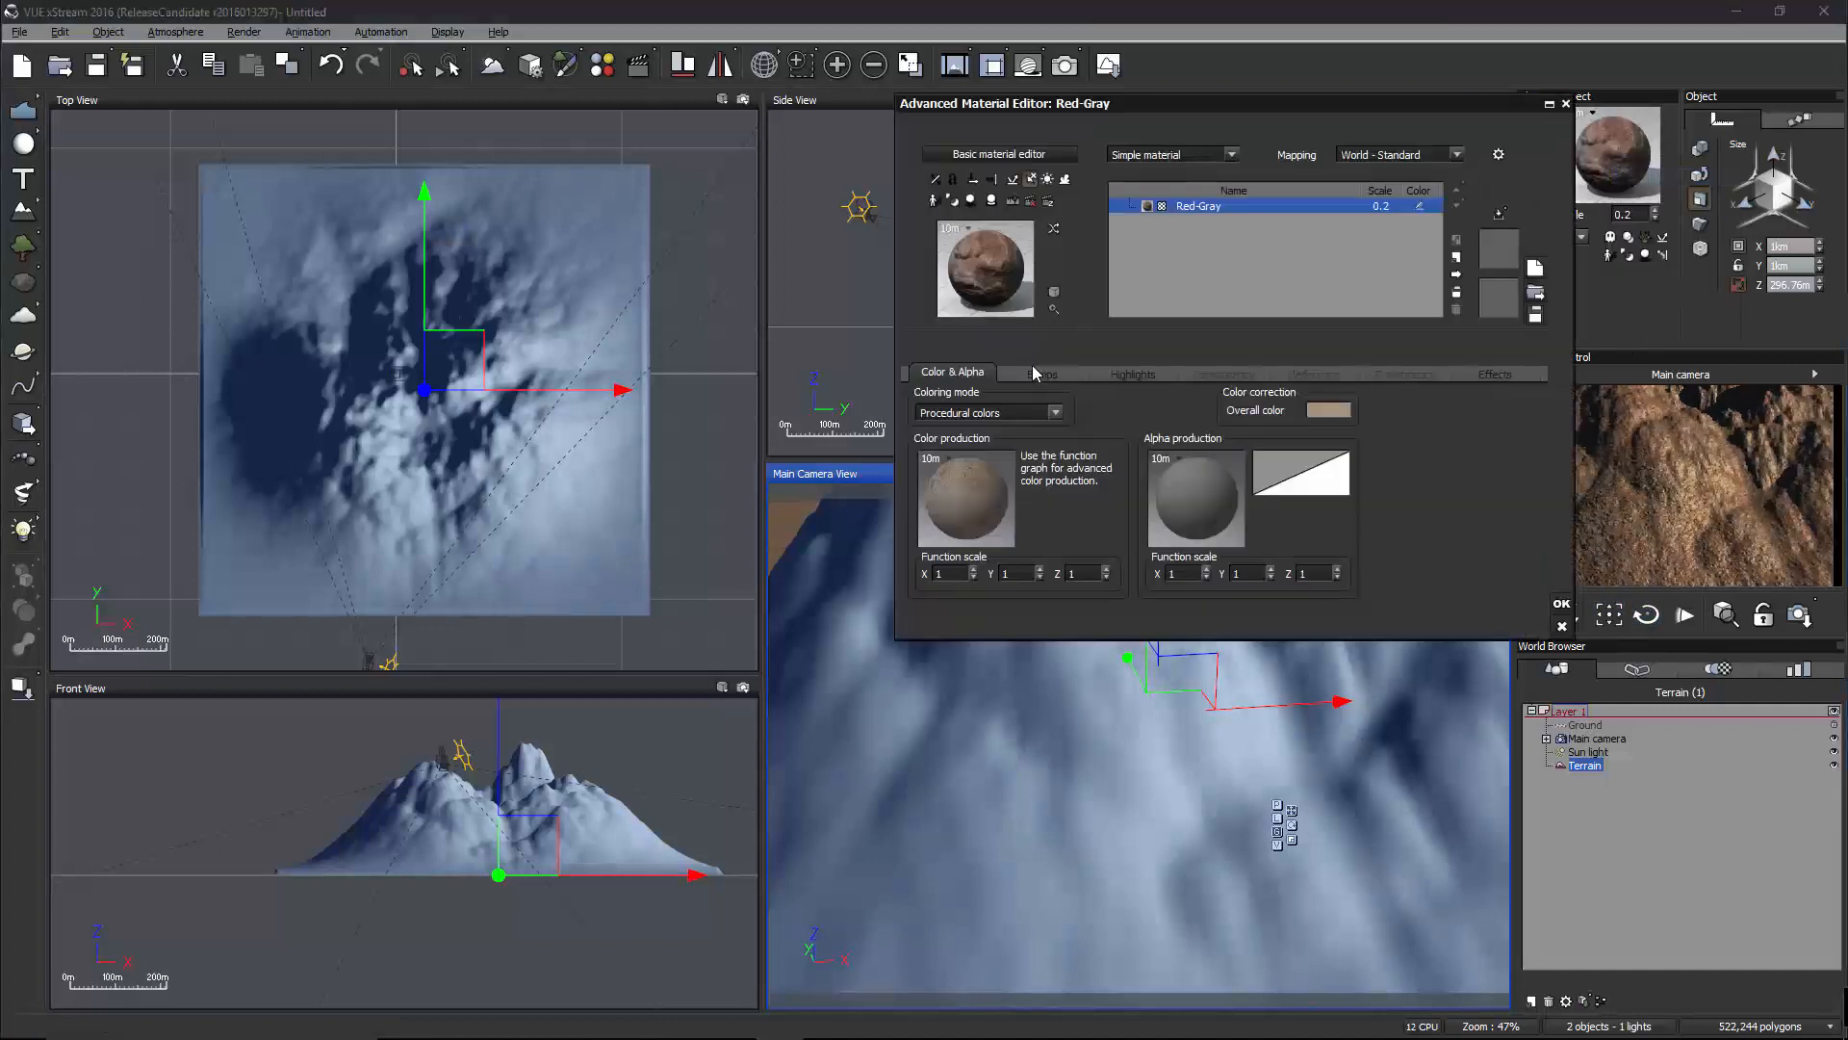
click(1147, 373)
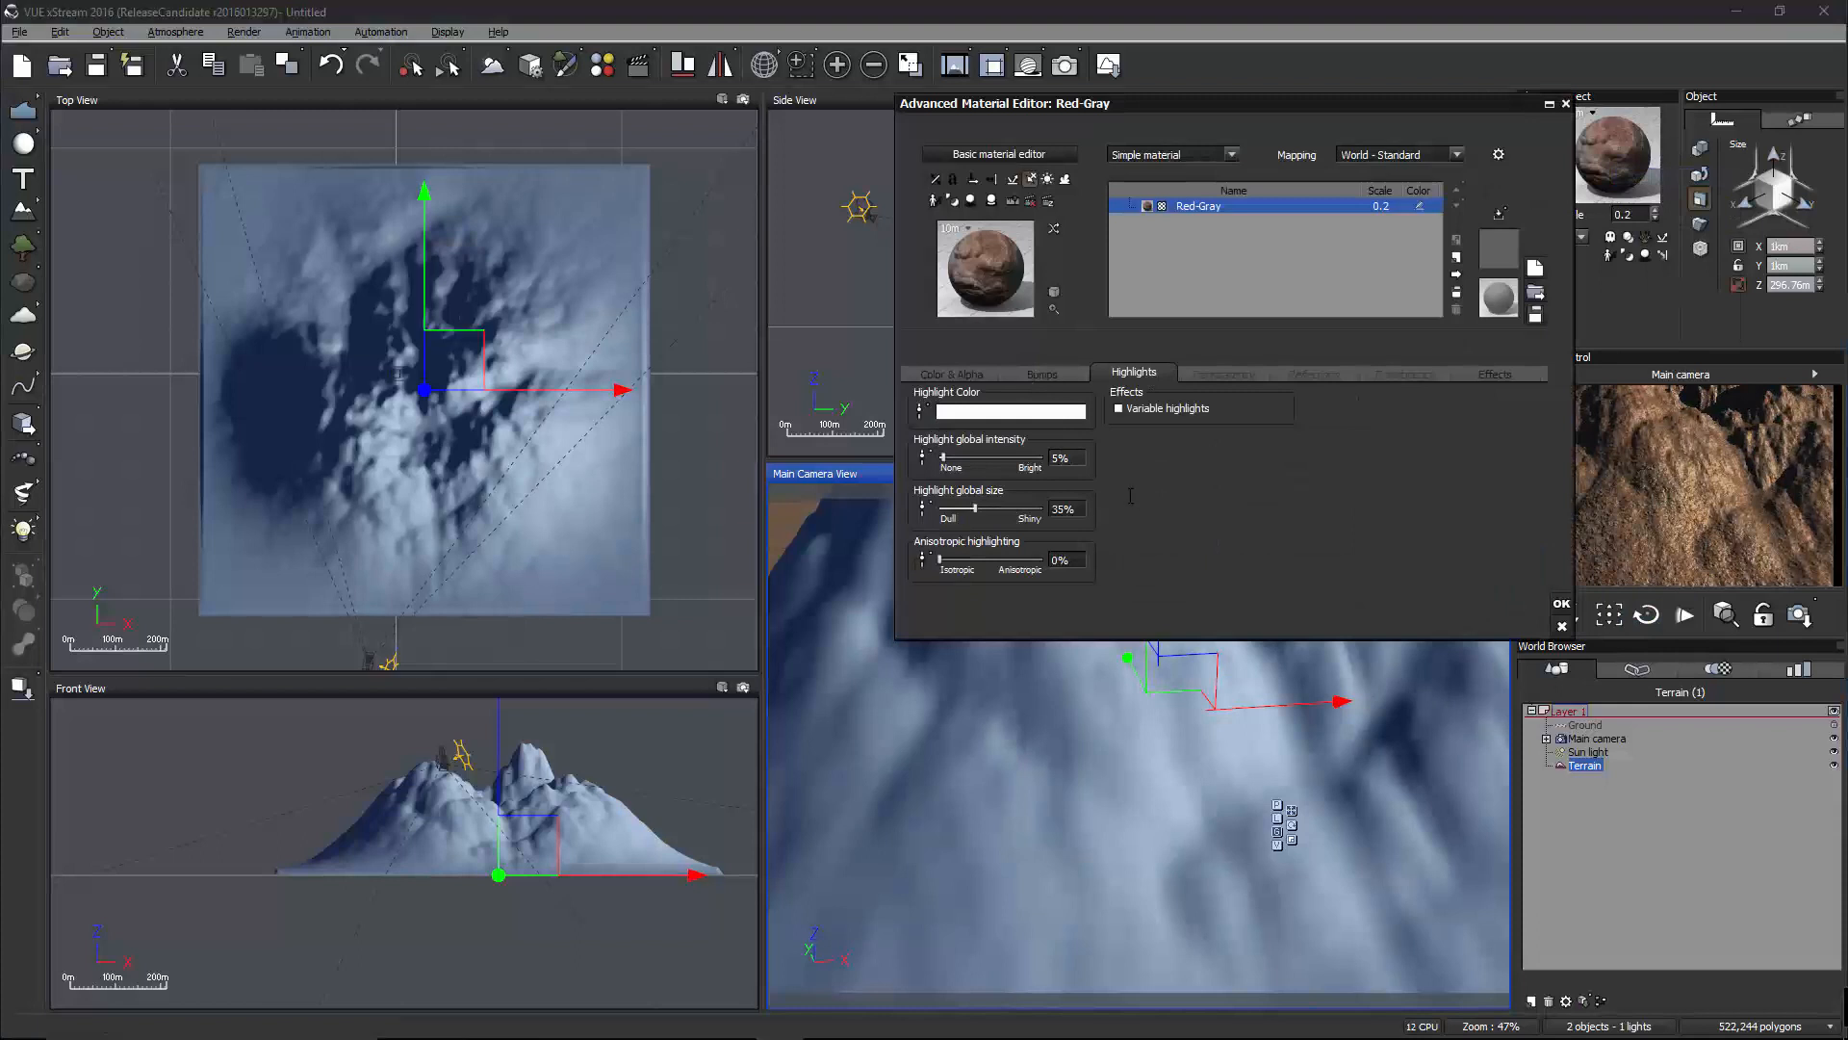
text(.)
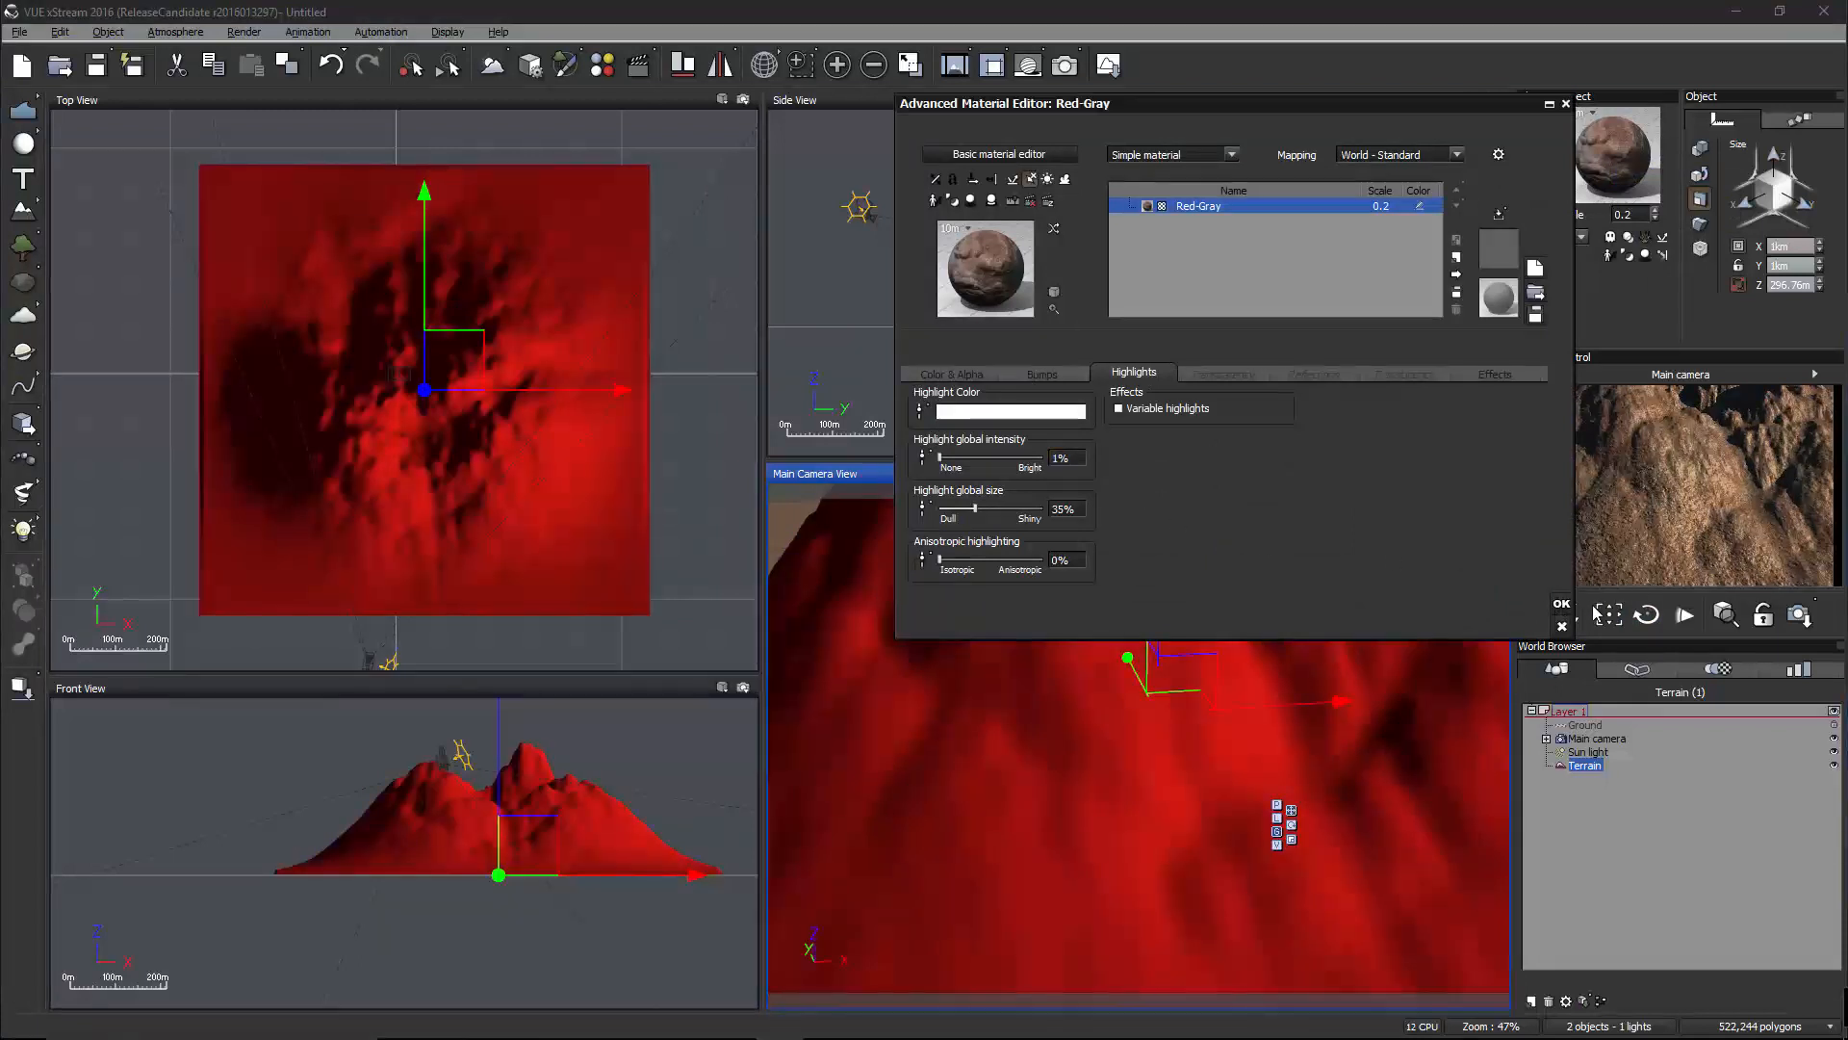
click(1562, 608)
text(2)
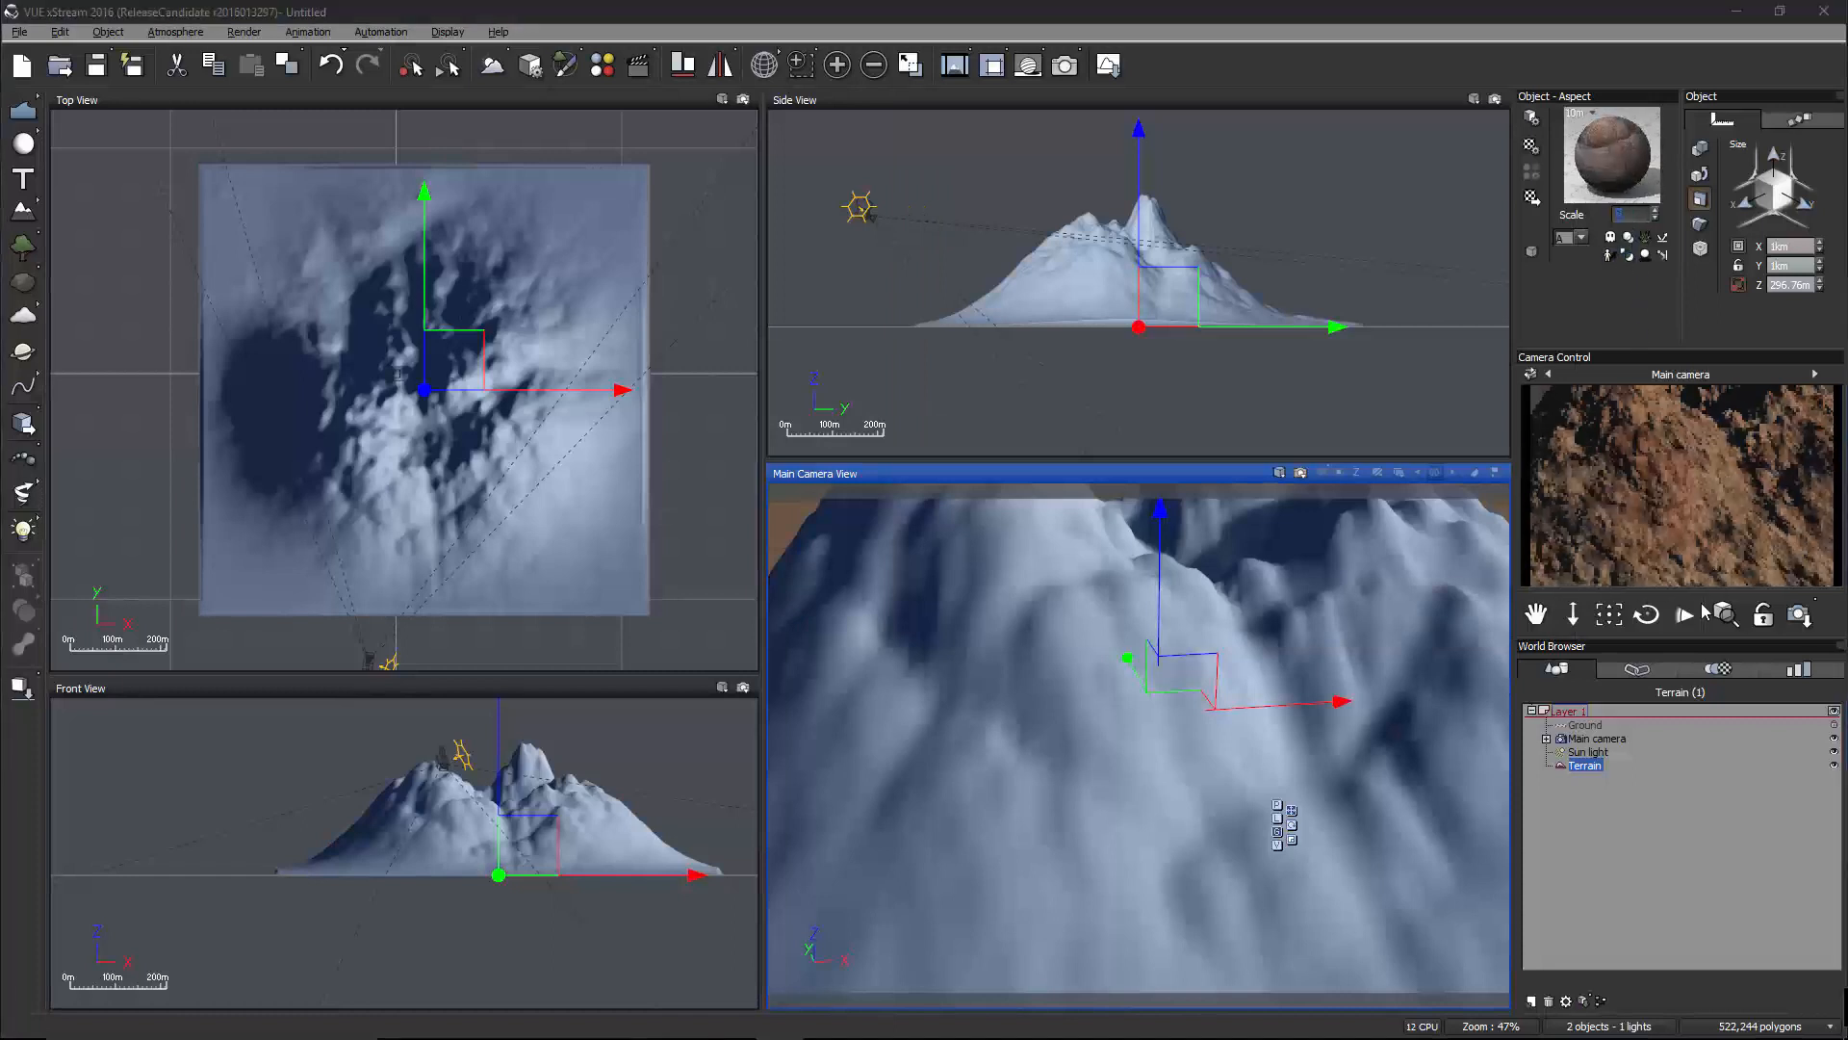
Load the Dirt material from the MaterialCompanion Landscape collection as a new layer over Red-Gray in the terrain's material
double_click(1605, 161)
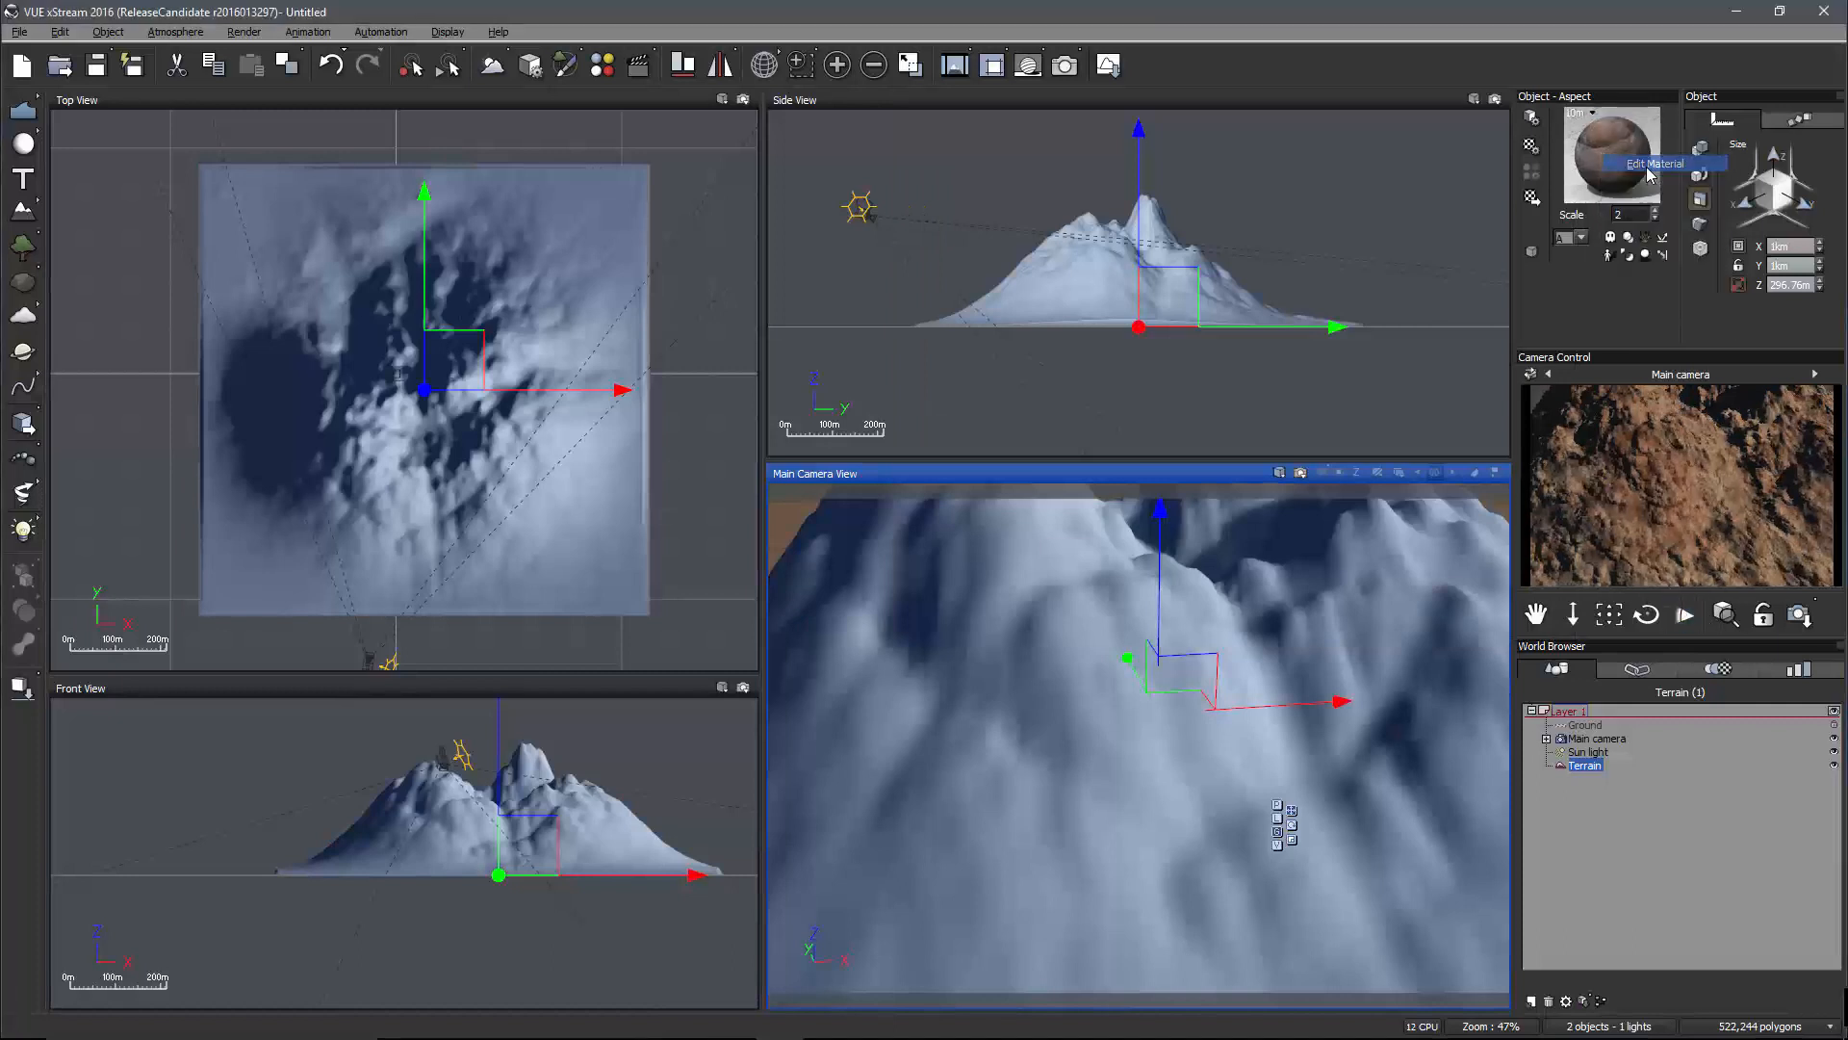
click(951, 373)
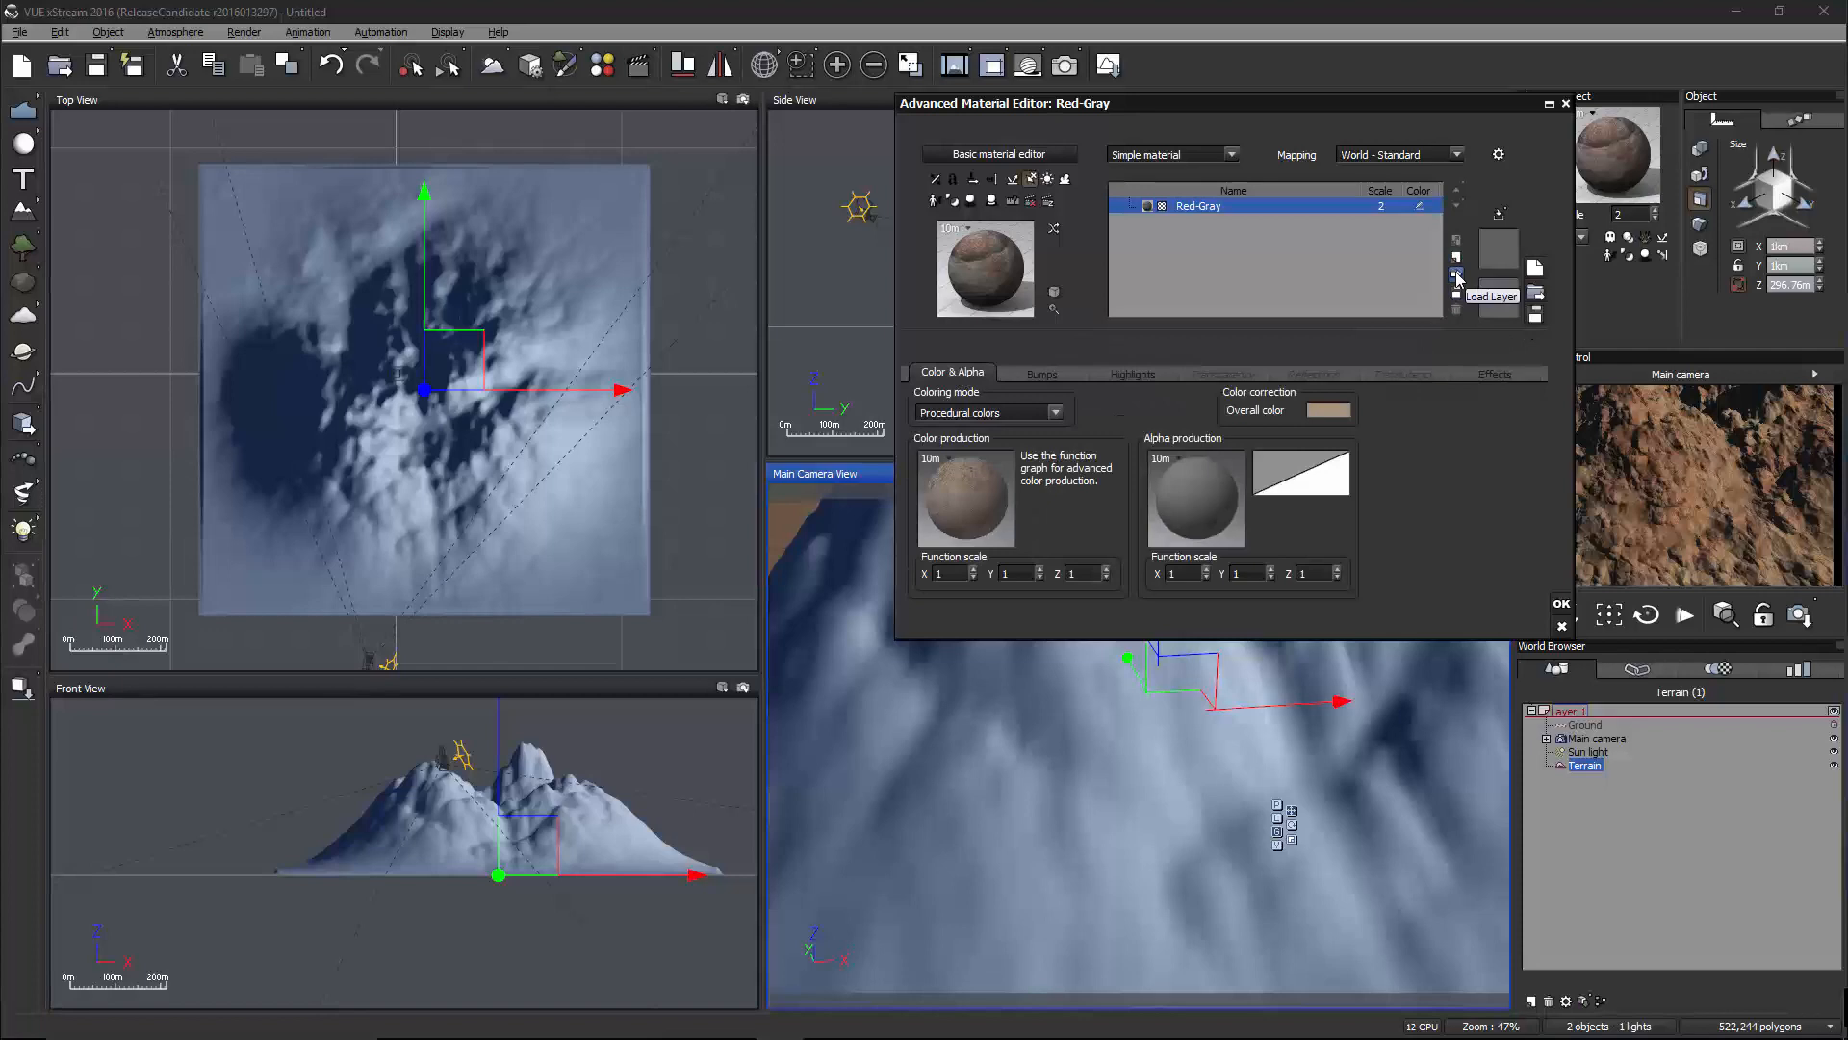
click(1457, 276)
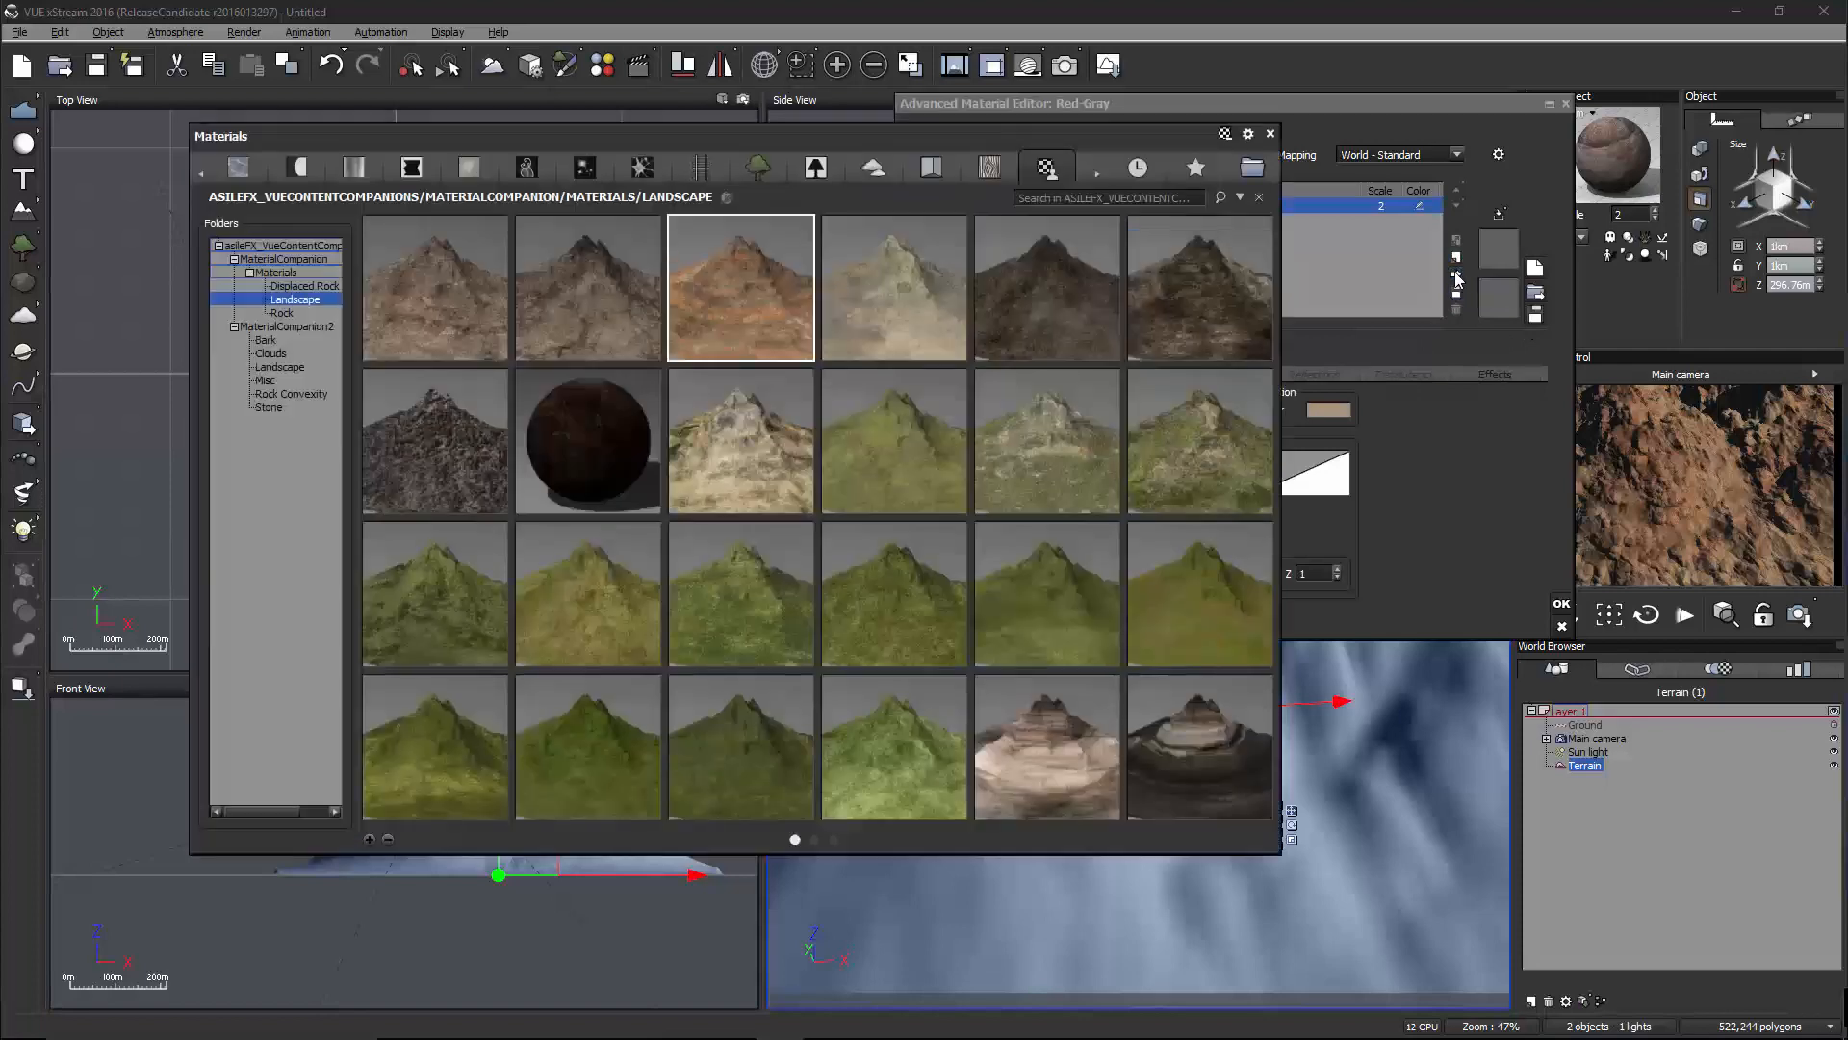
scroll(1036, 397, down, 2)
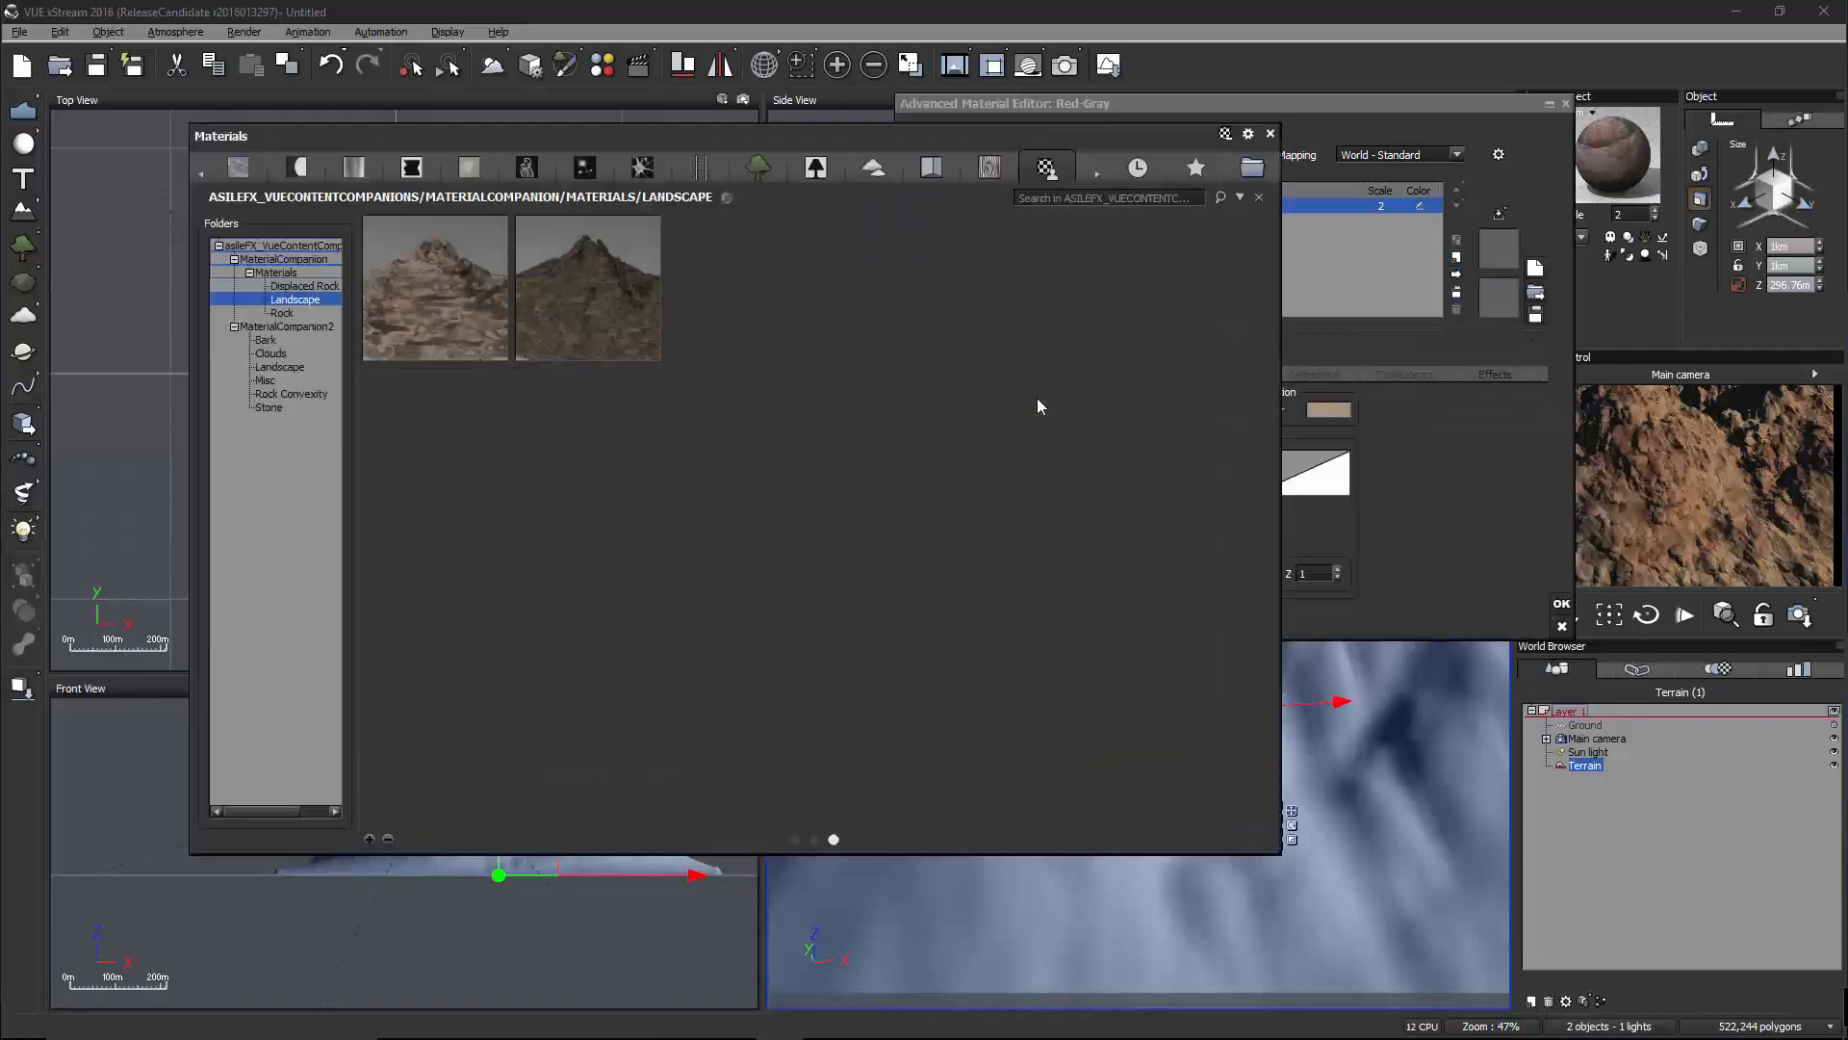
scroll(1037, 396, up, 2)
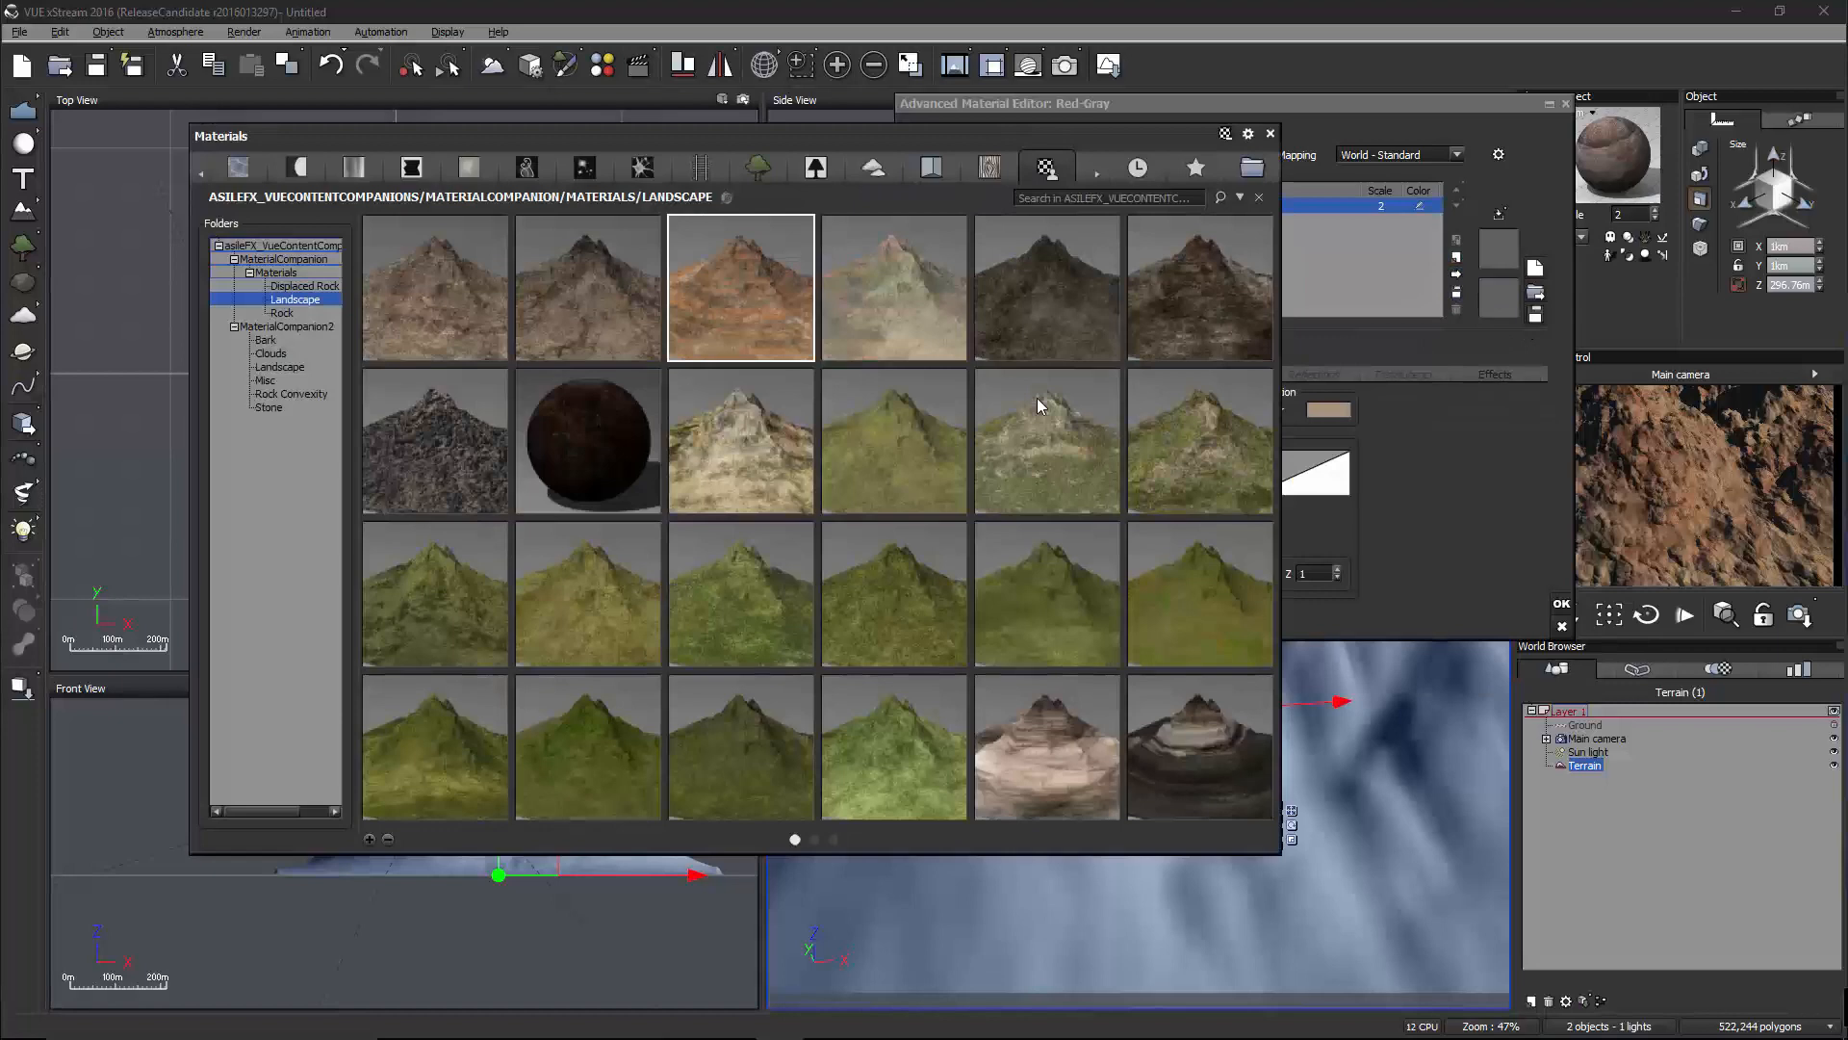
scroll(1037, 397, down, 1)
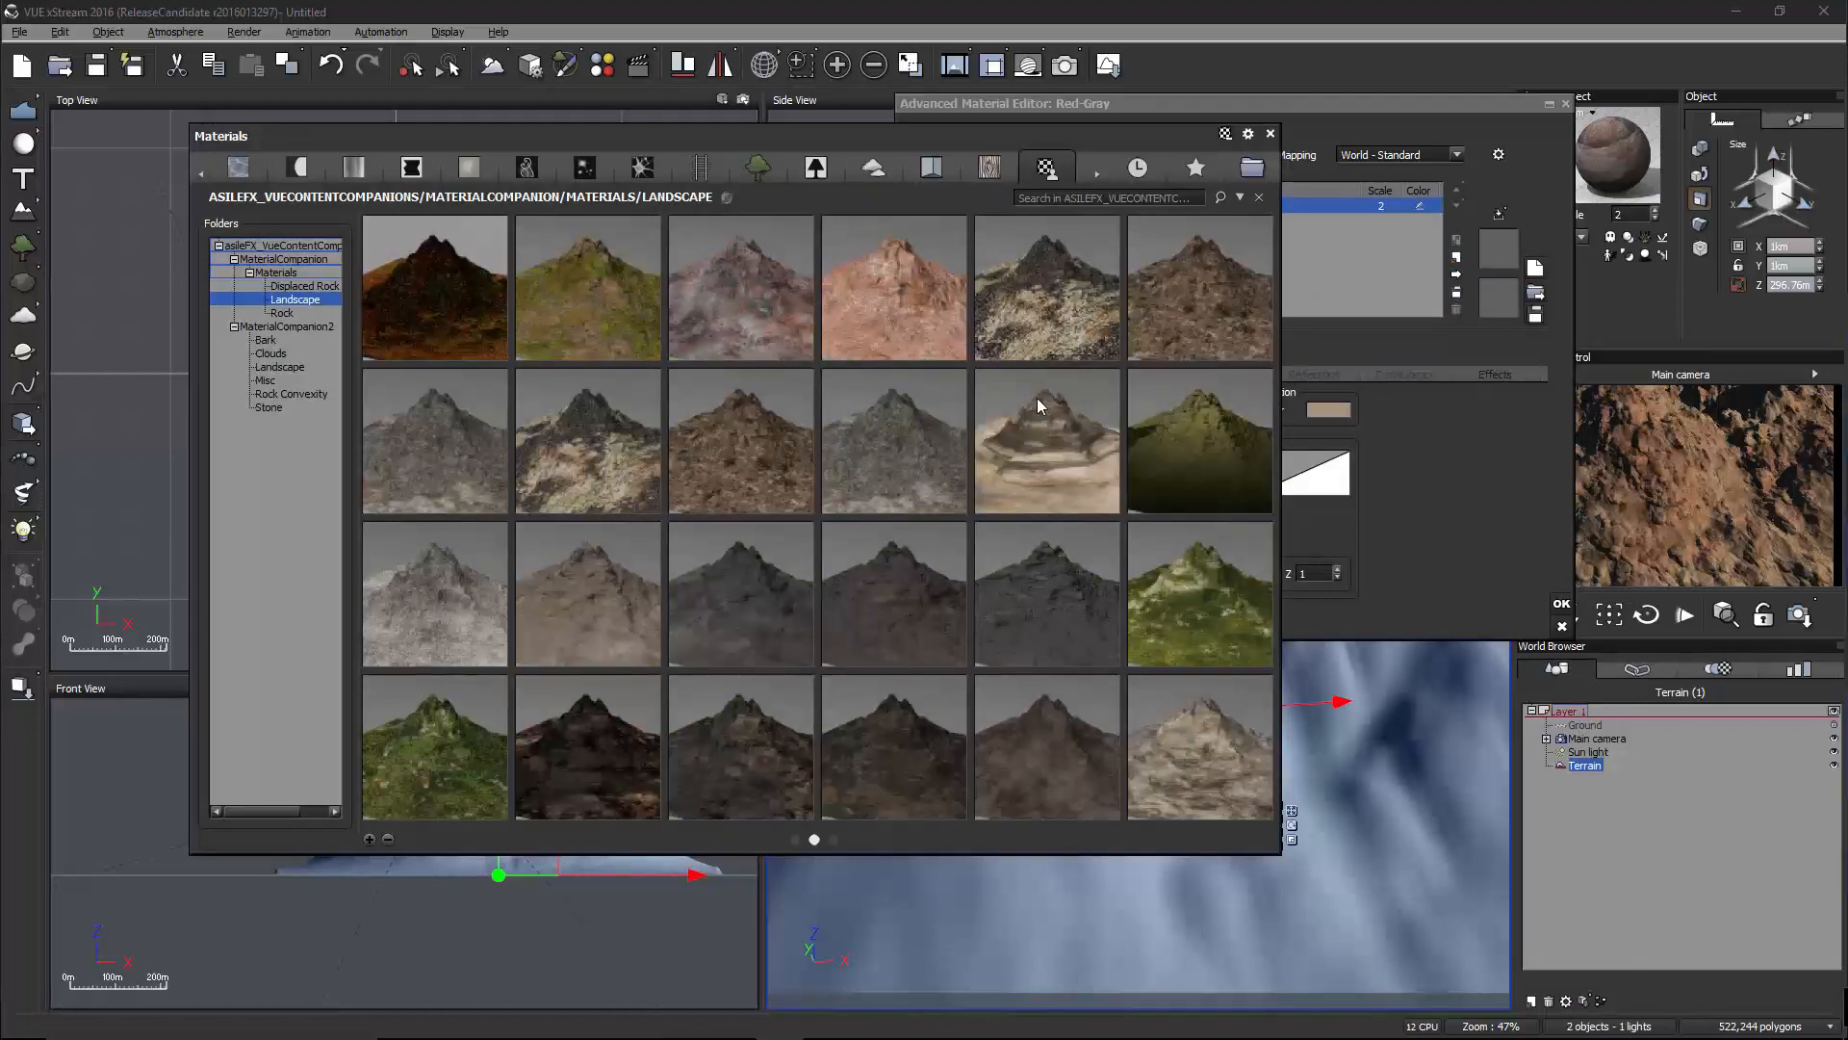
scroll(1037, 397, up, 4)
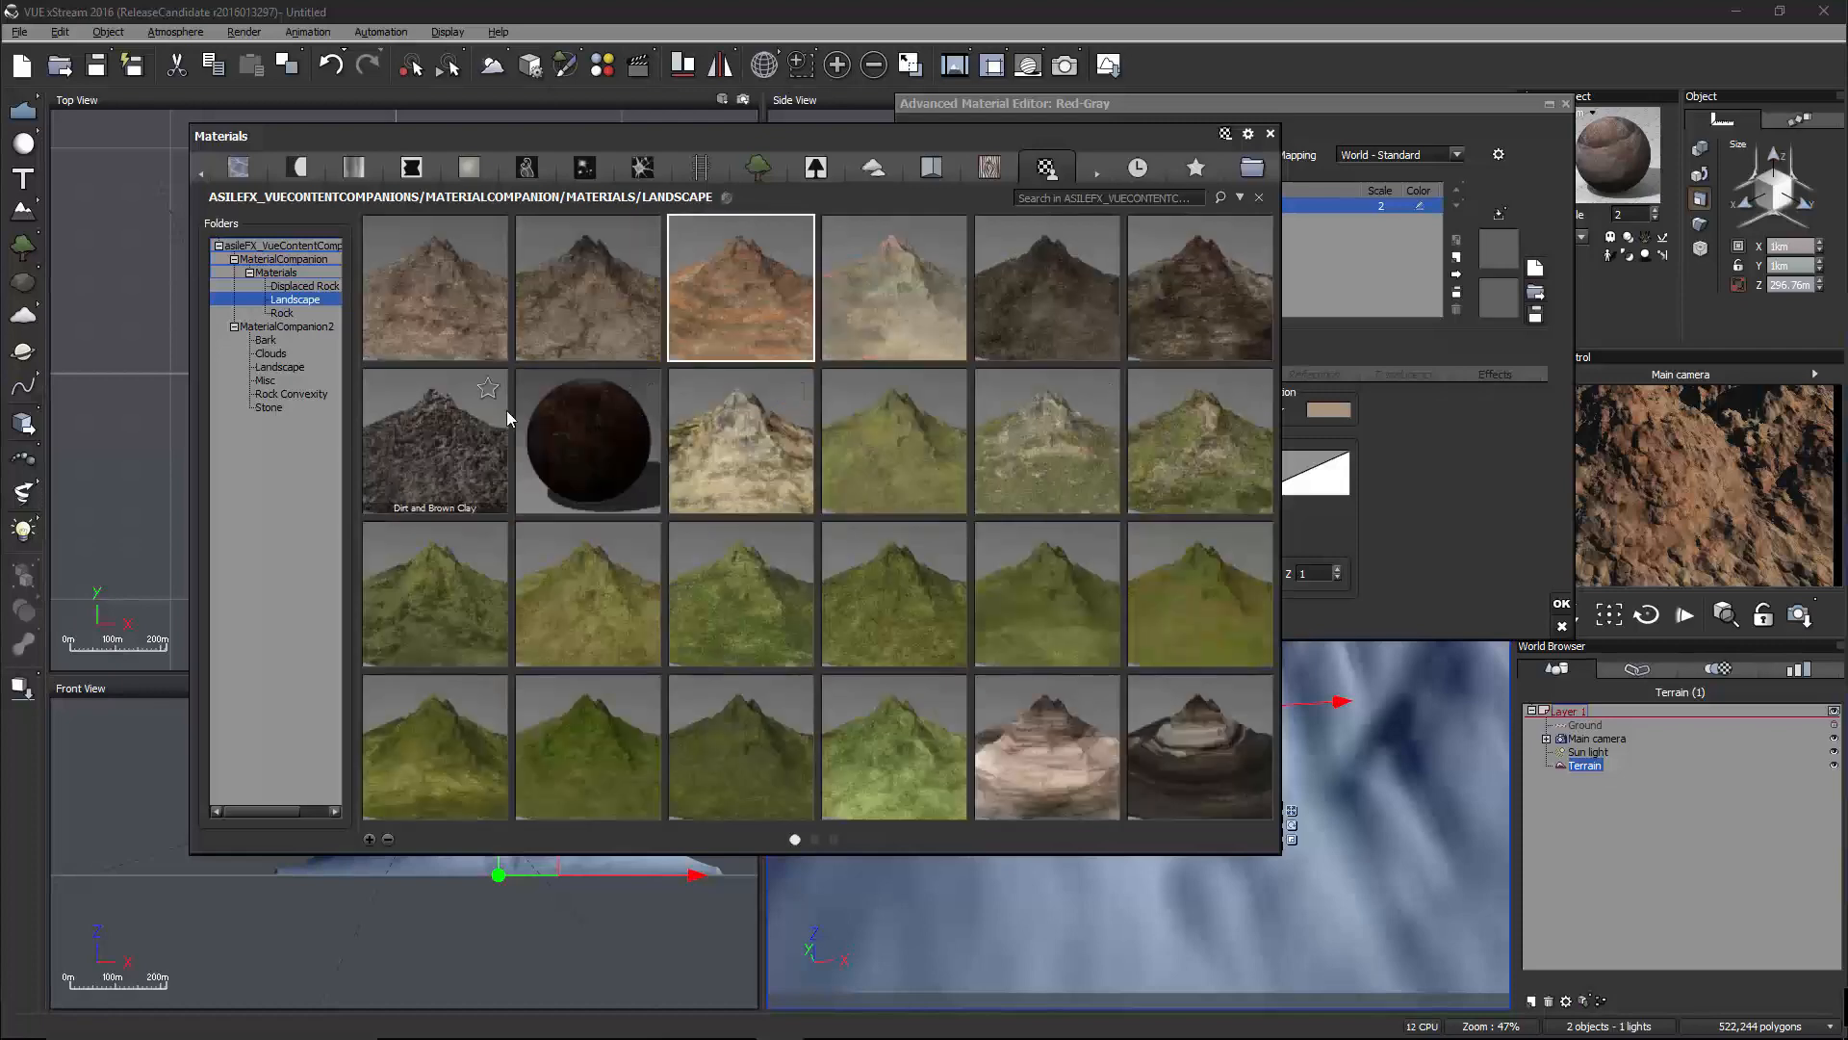
mouse_move(593, 398)
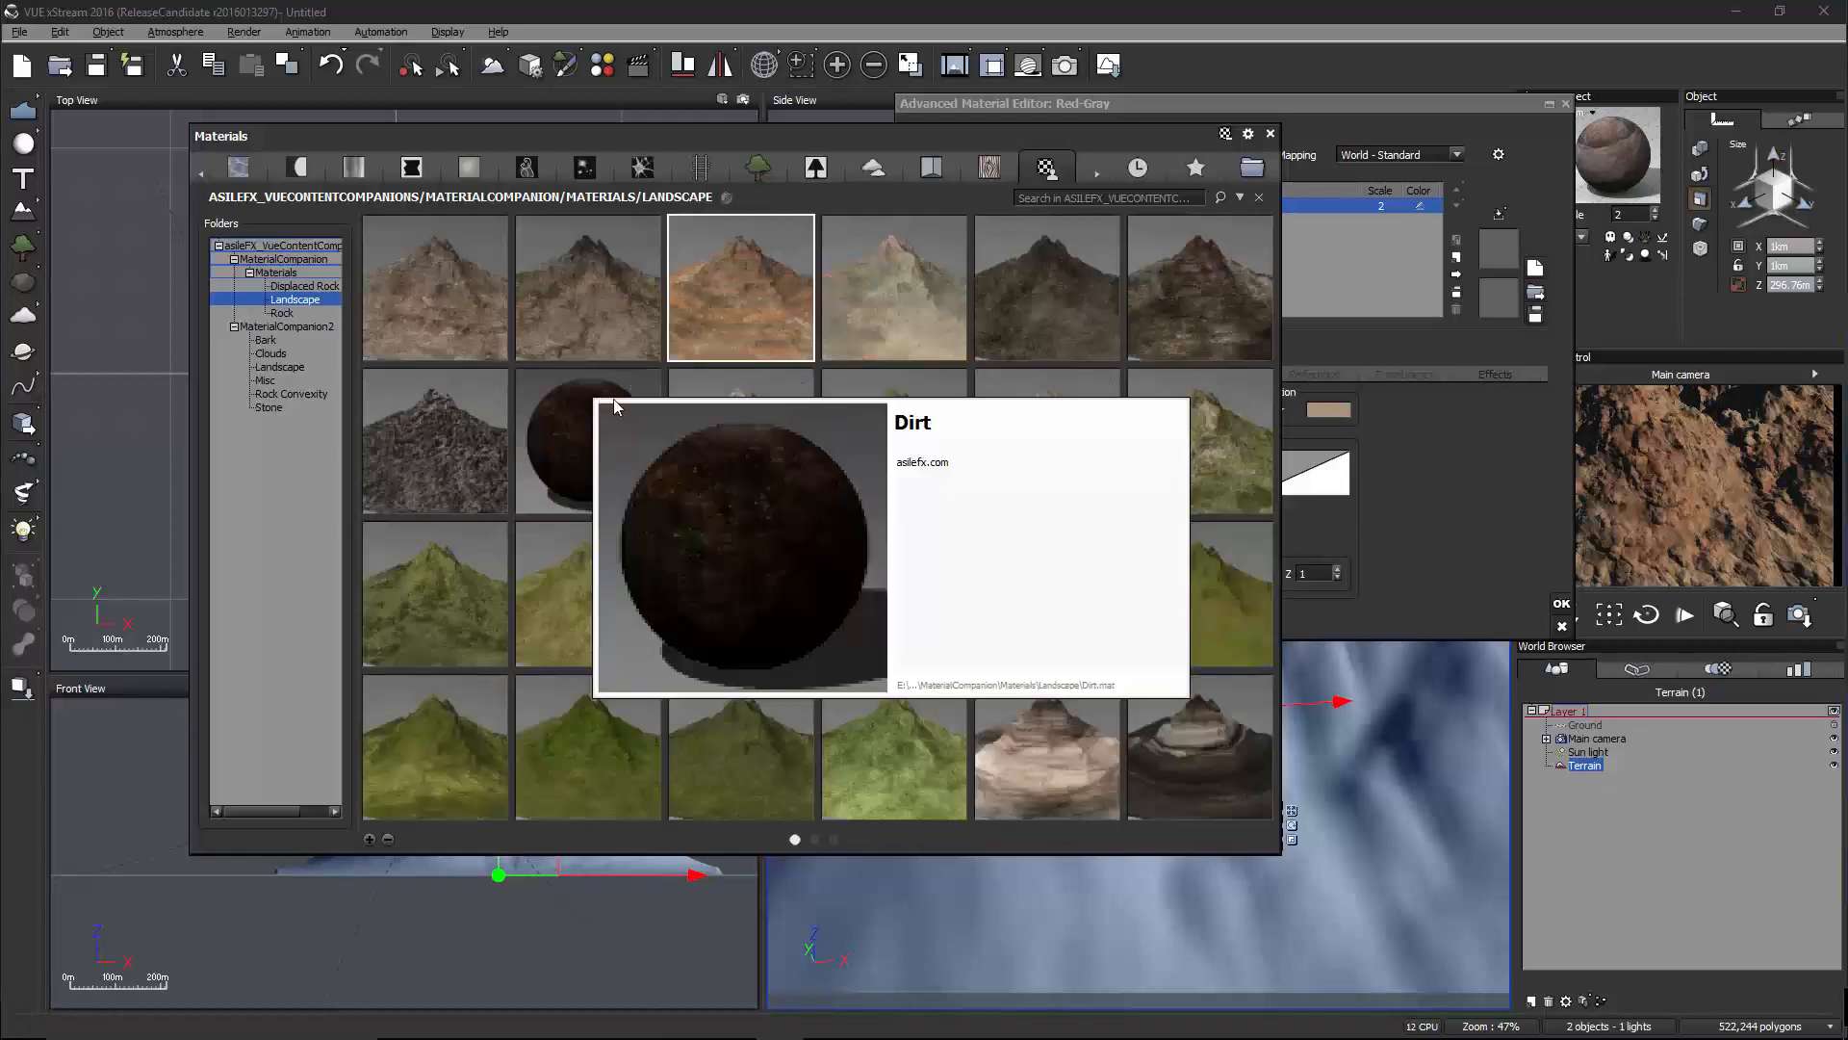
double_click(579, 433)
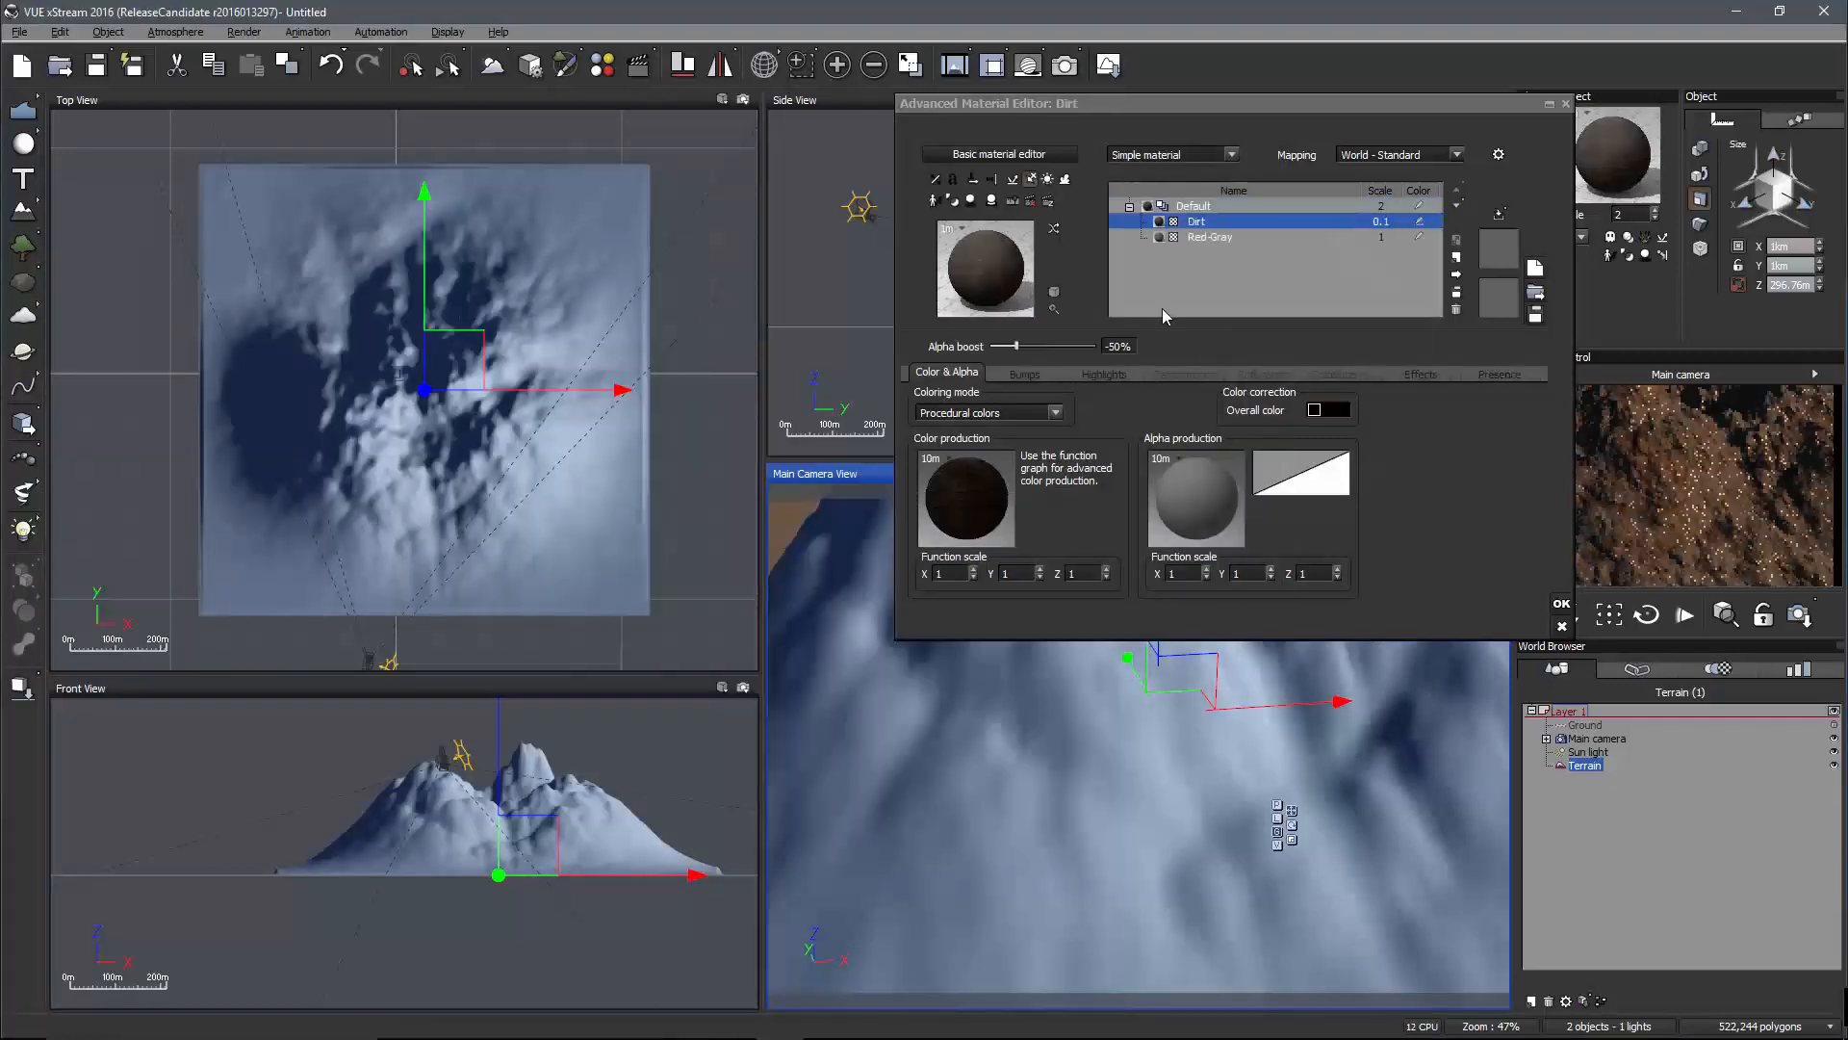
Set the Dirt layer's alpha boost to 0% and its global highlight intensity to 0.35%
click(1119, 347)
text(0)
key(Return)
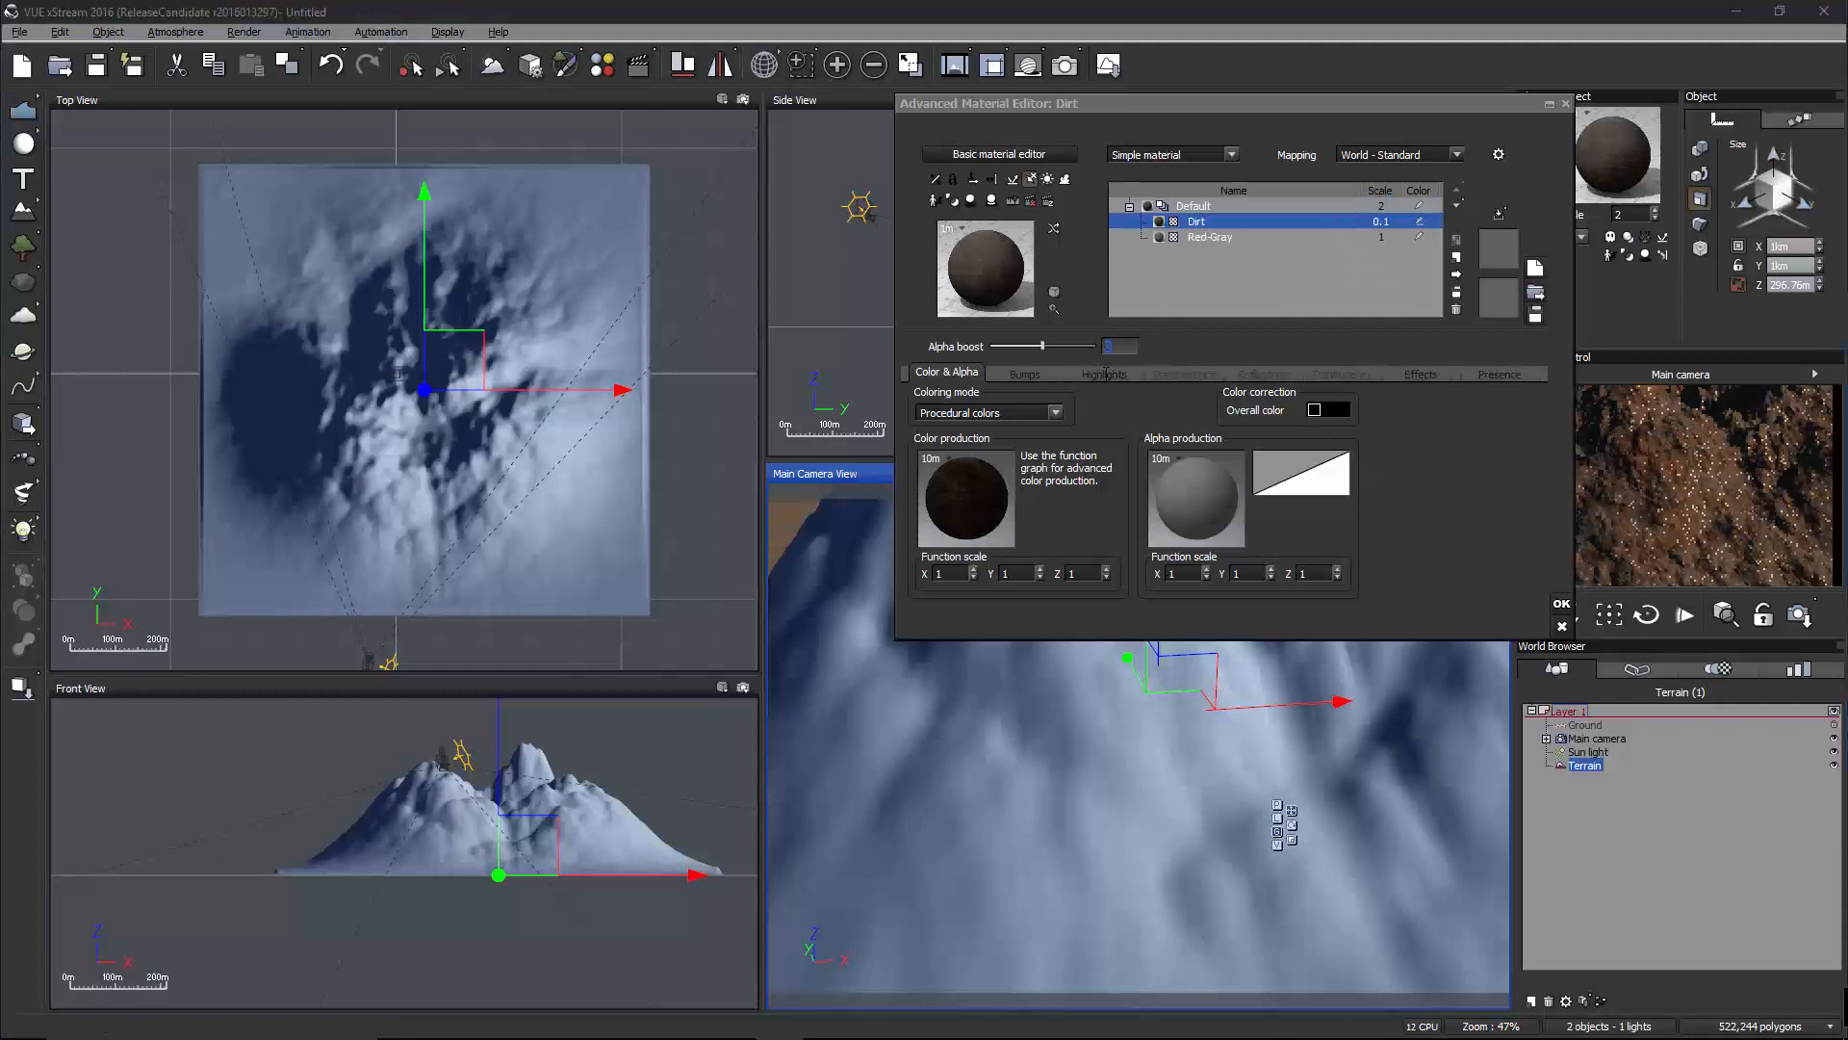
click(1107, 374)
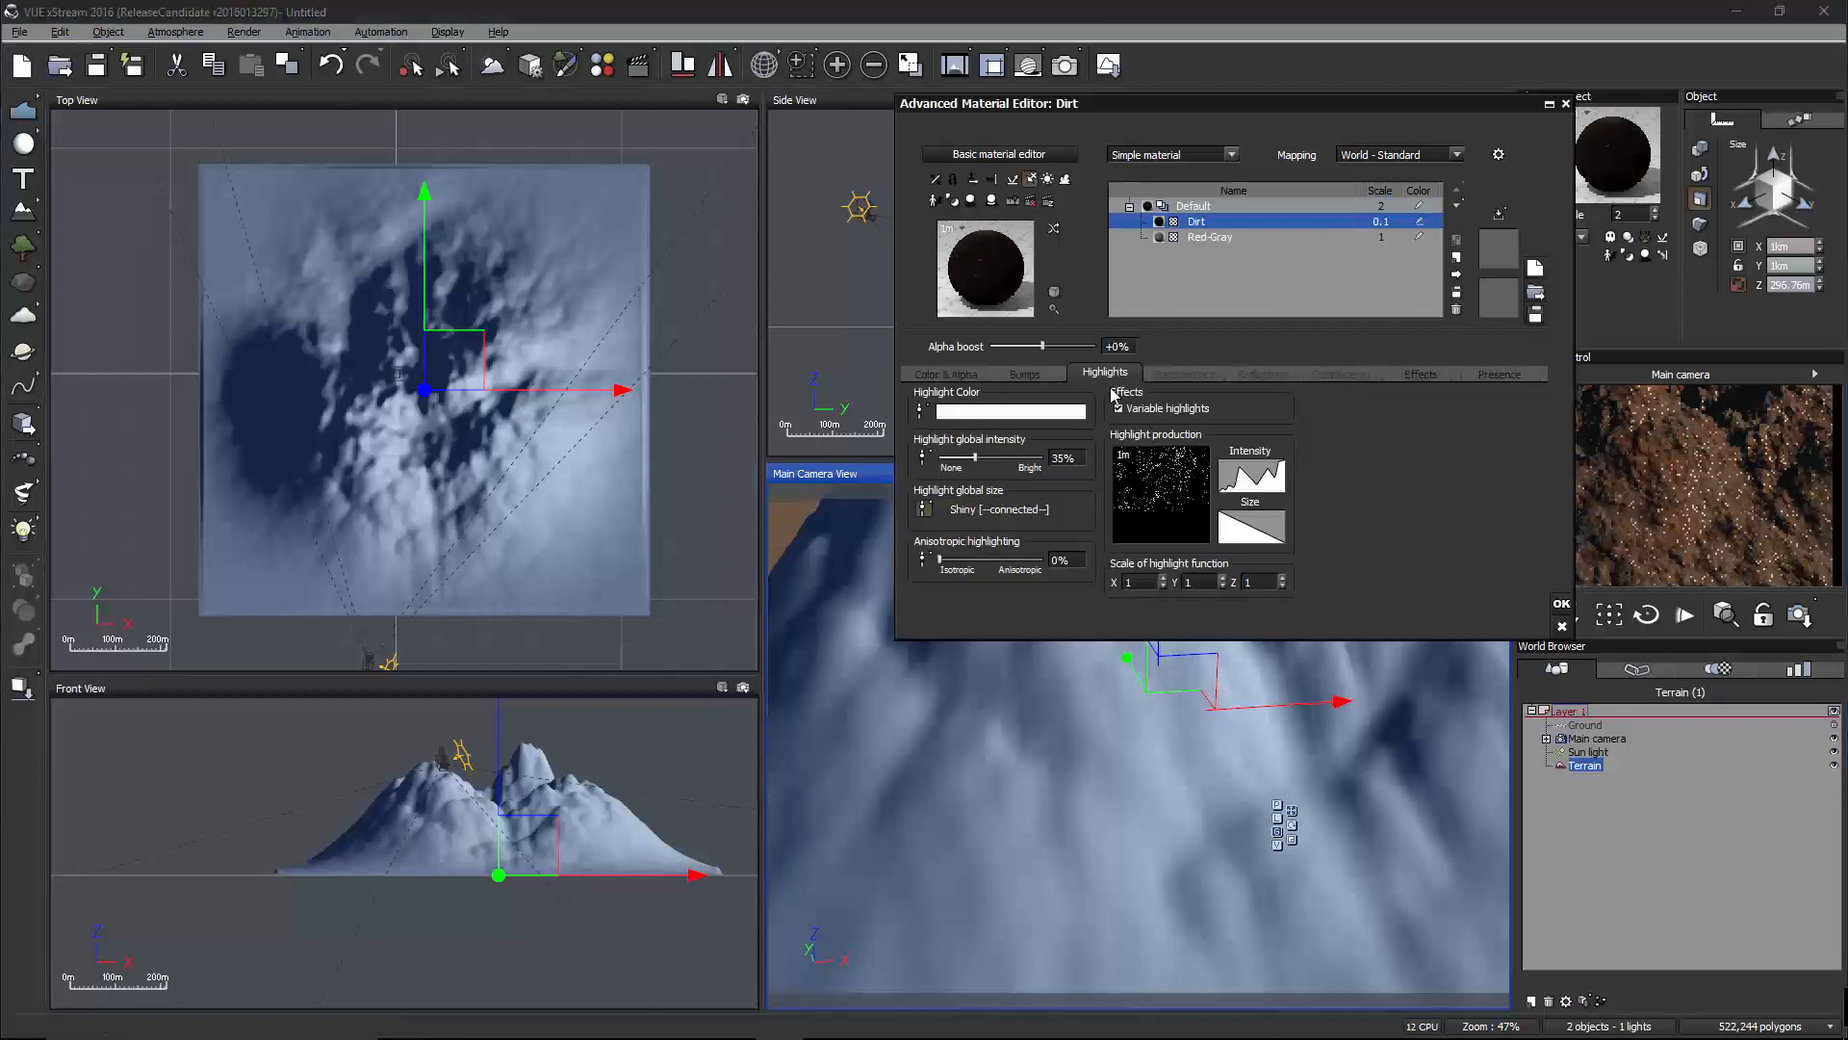
click(1067, 458)
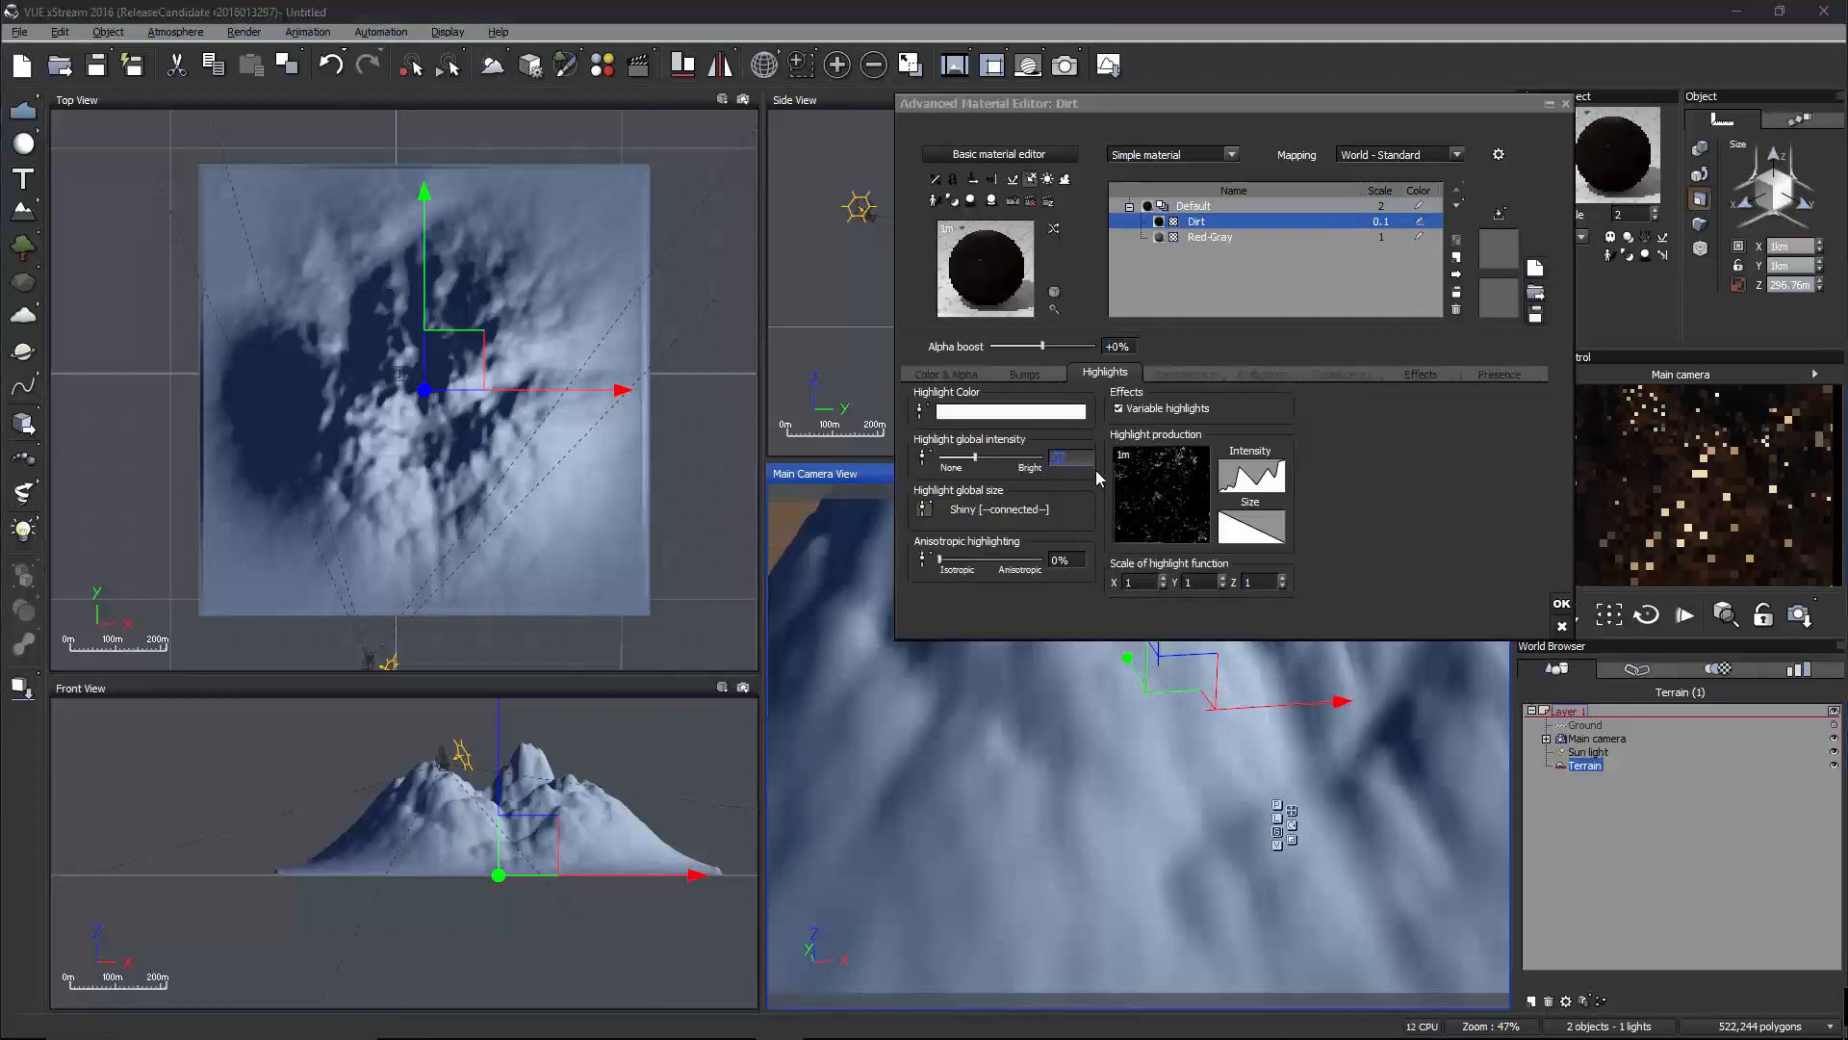
text(.35)
key(Return)
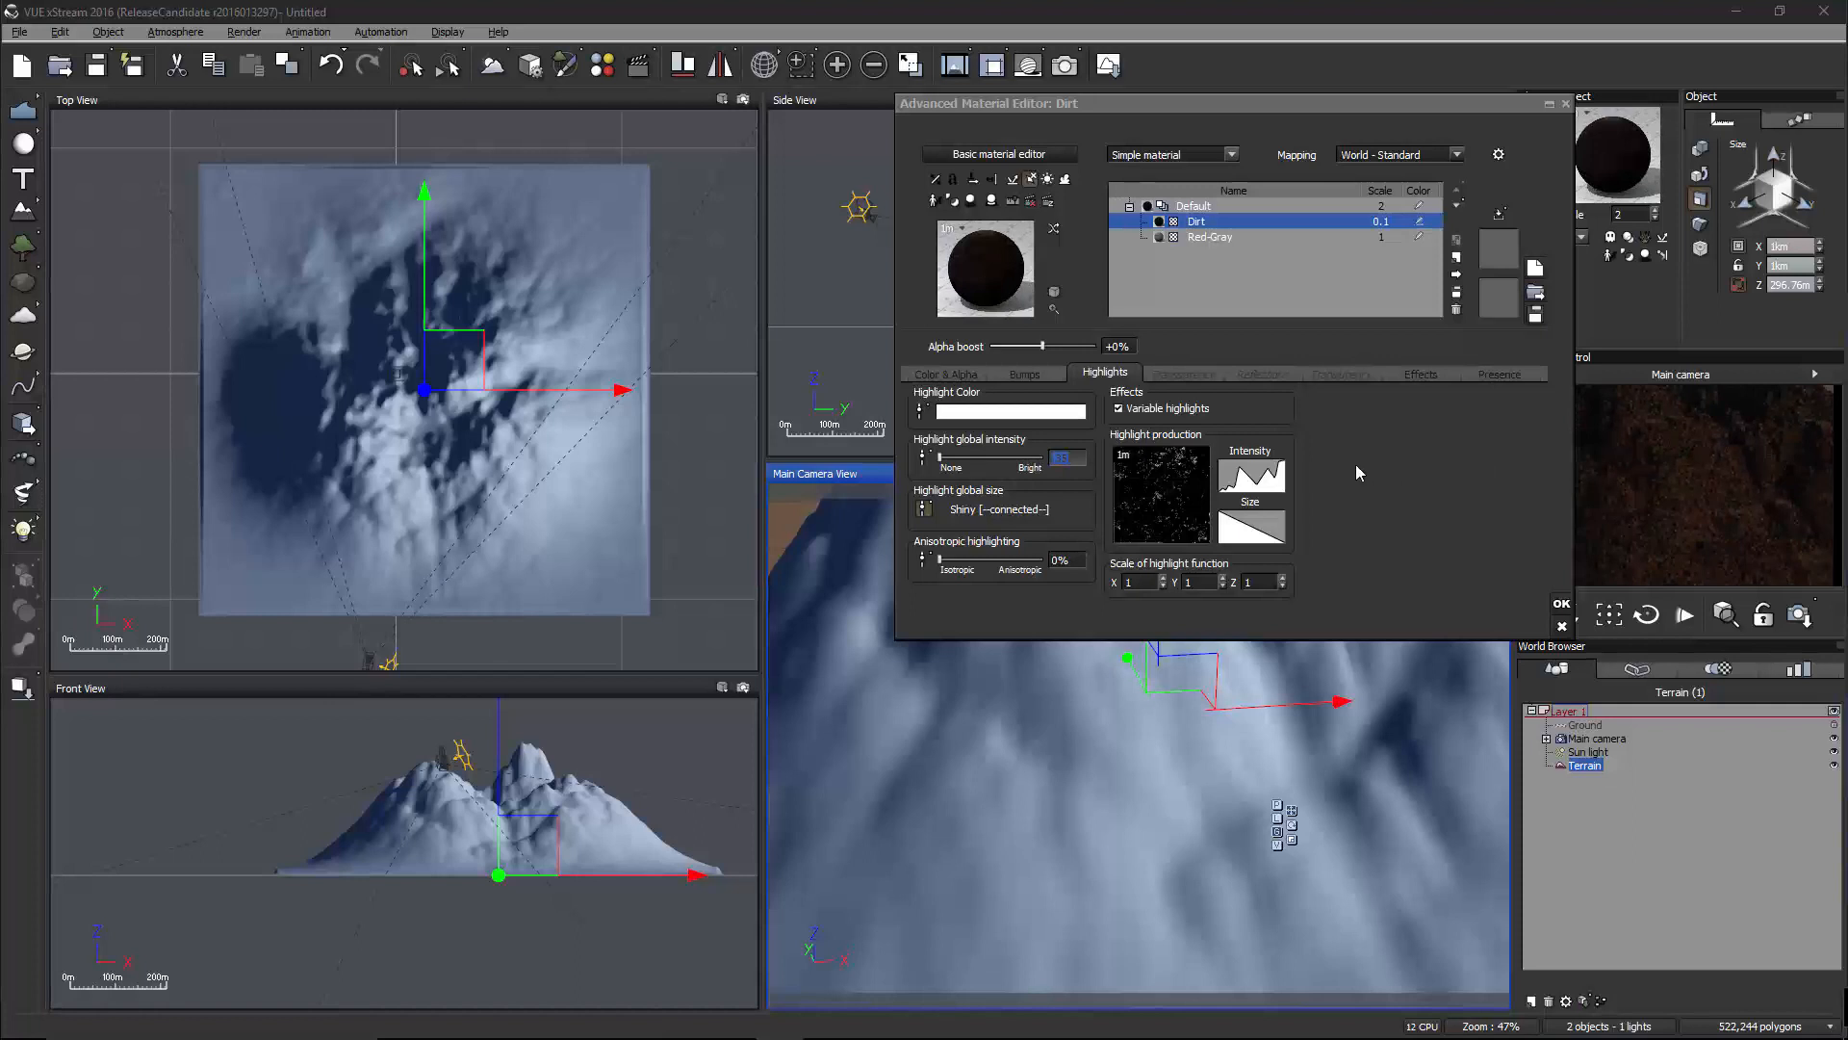
Open the function graph of the Dirt layer's alpha production and move the Distance to Object Below and Vector3 Seed nodes clear of the input column
click(944, 372)
right_click(1174, 478)
click(1215, 488)
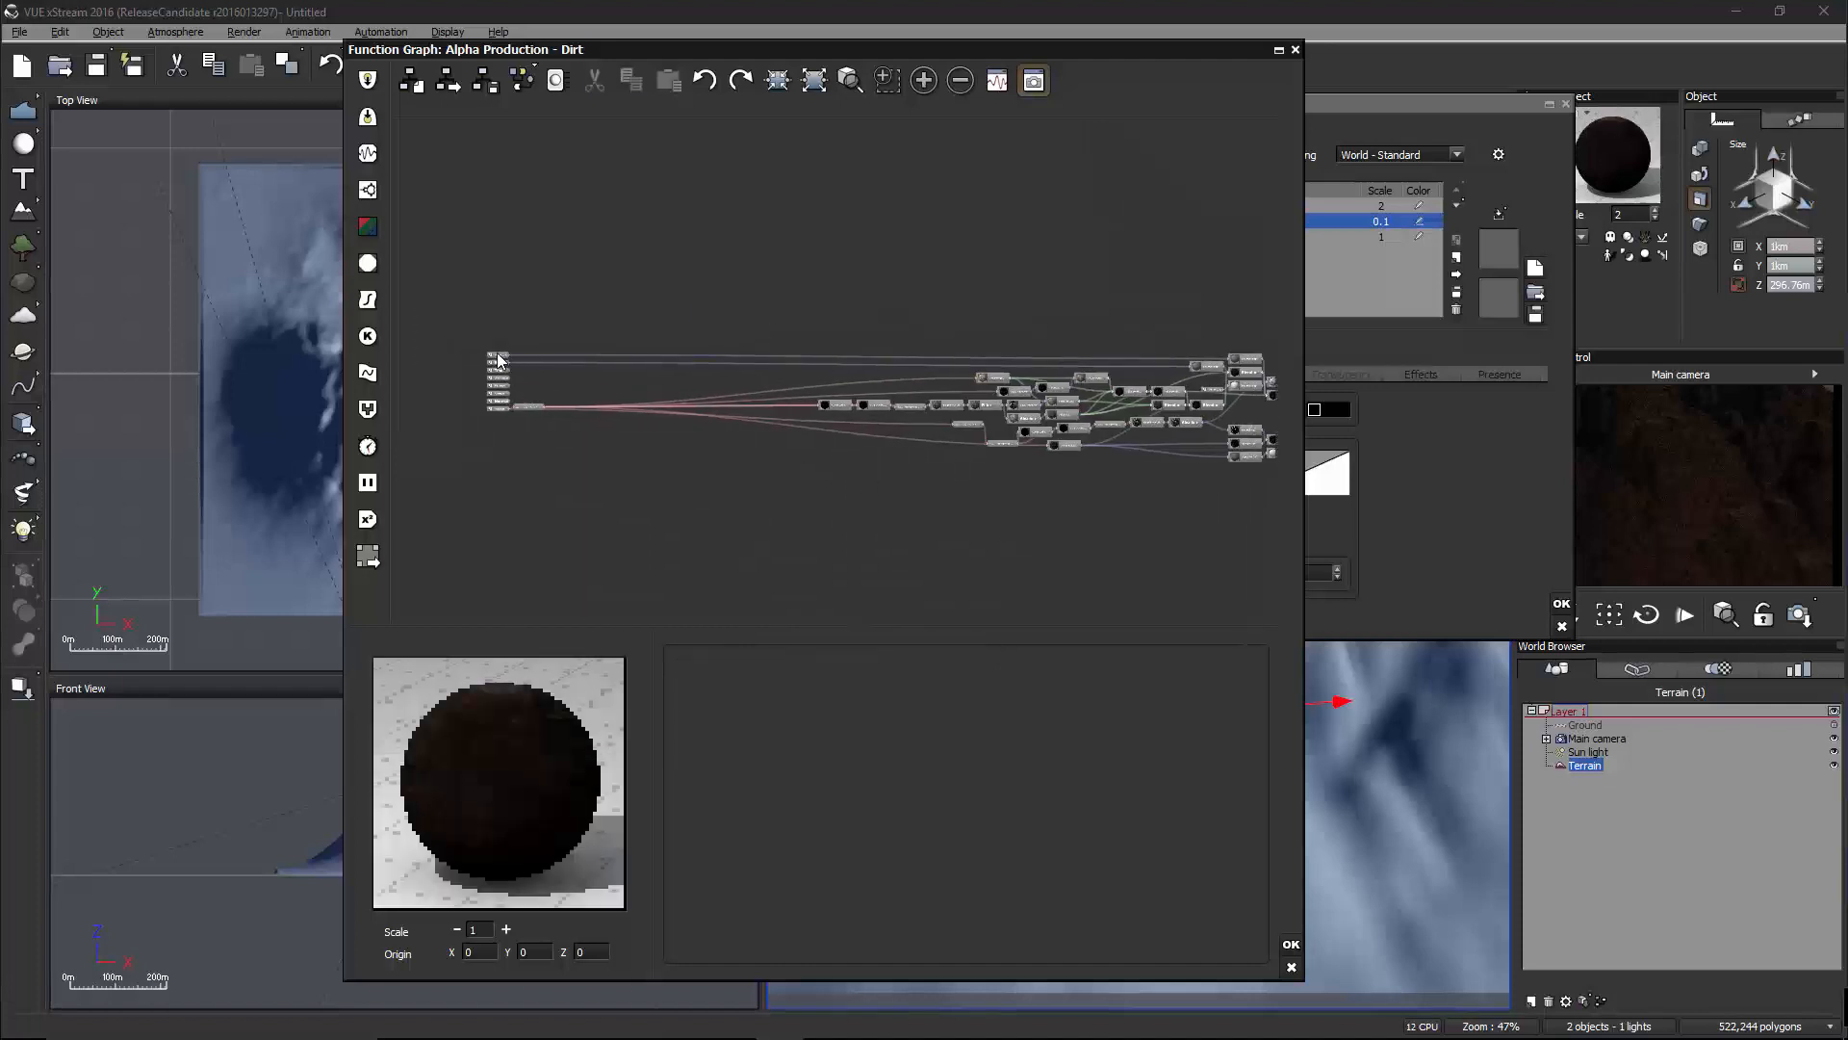
drag(497, 355, 598, 349)
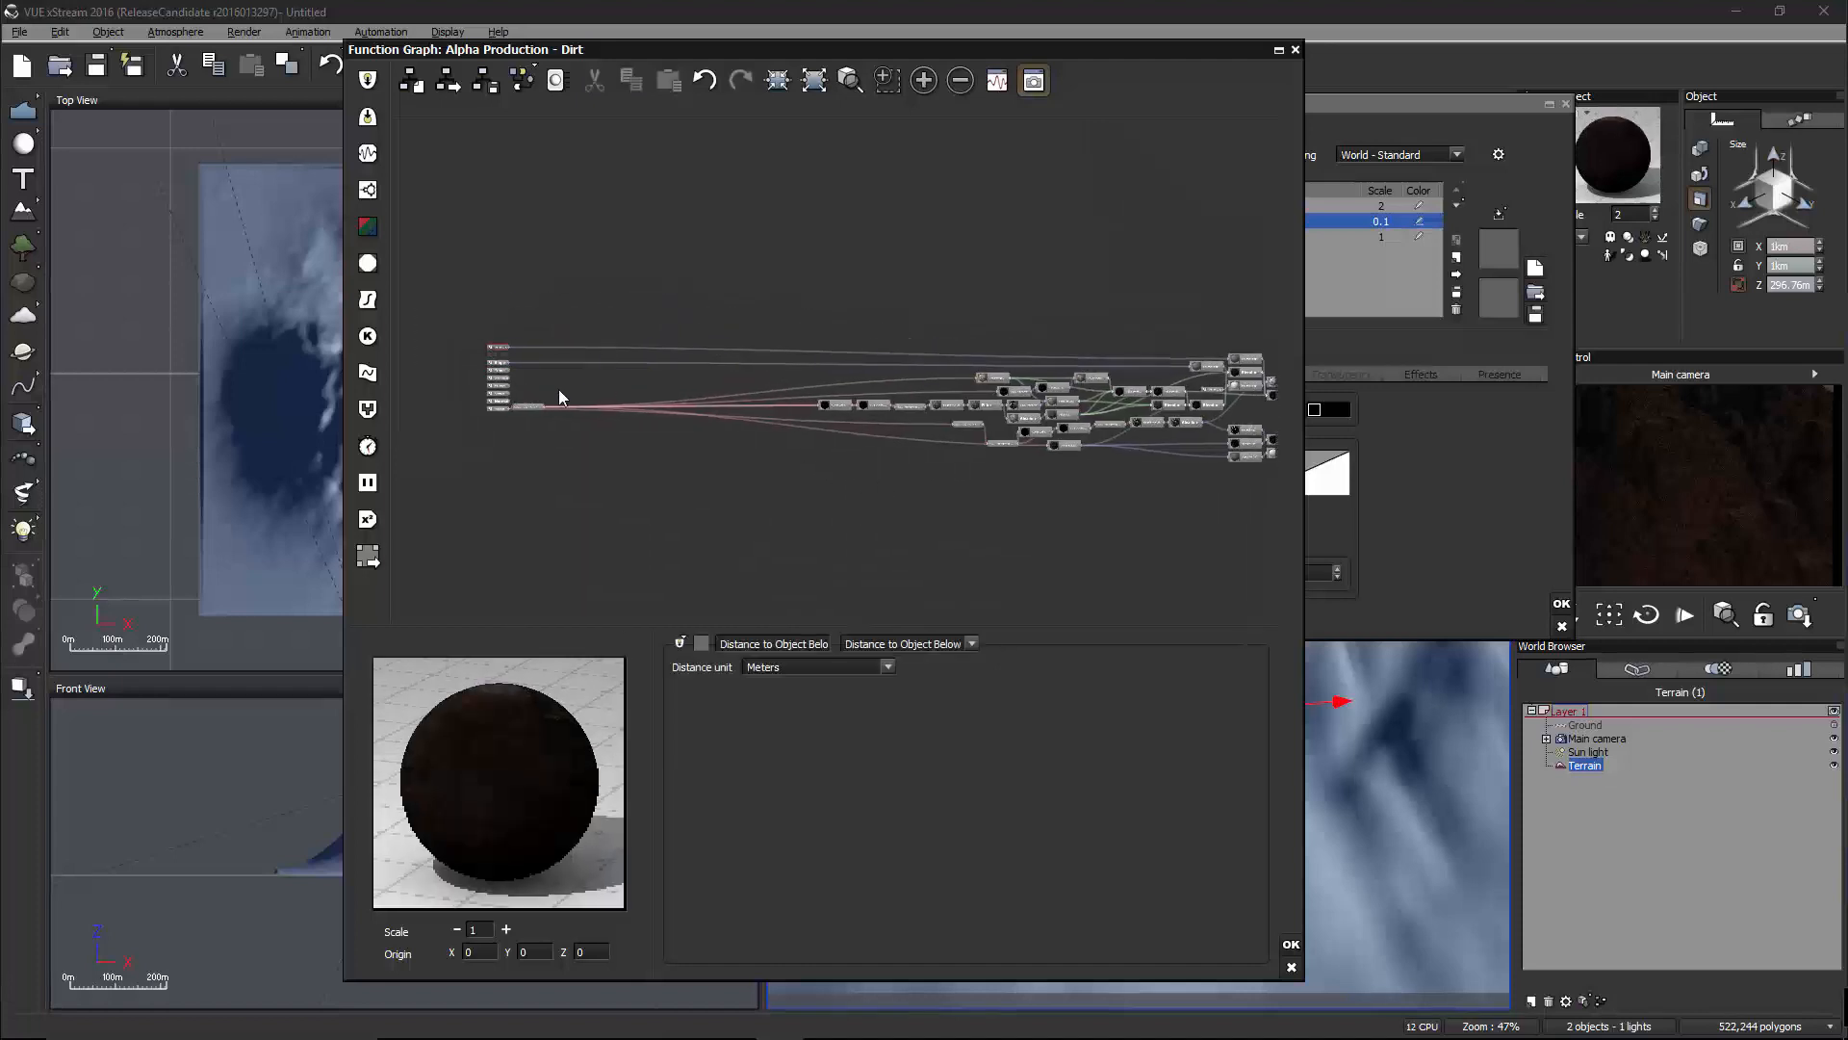
drag(539, 405, 858, 448)
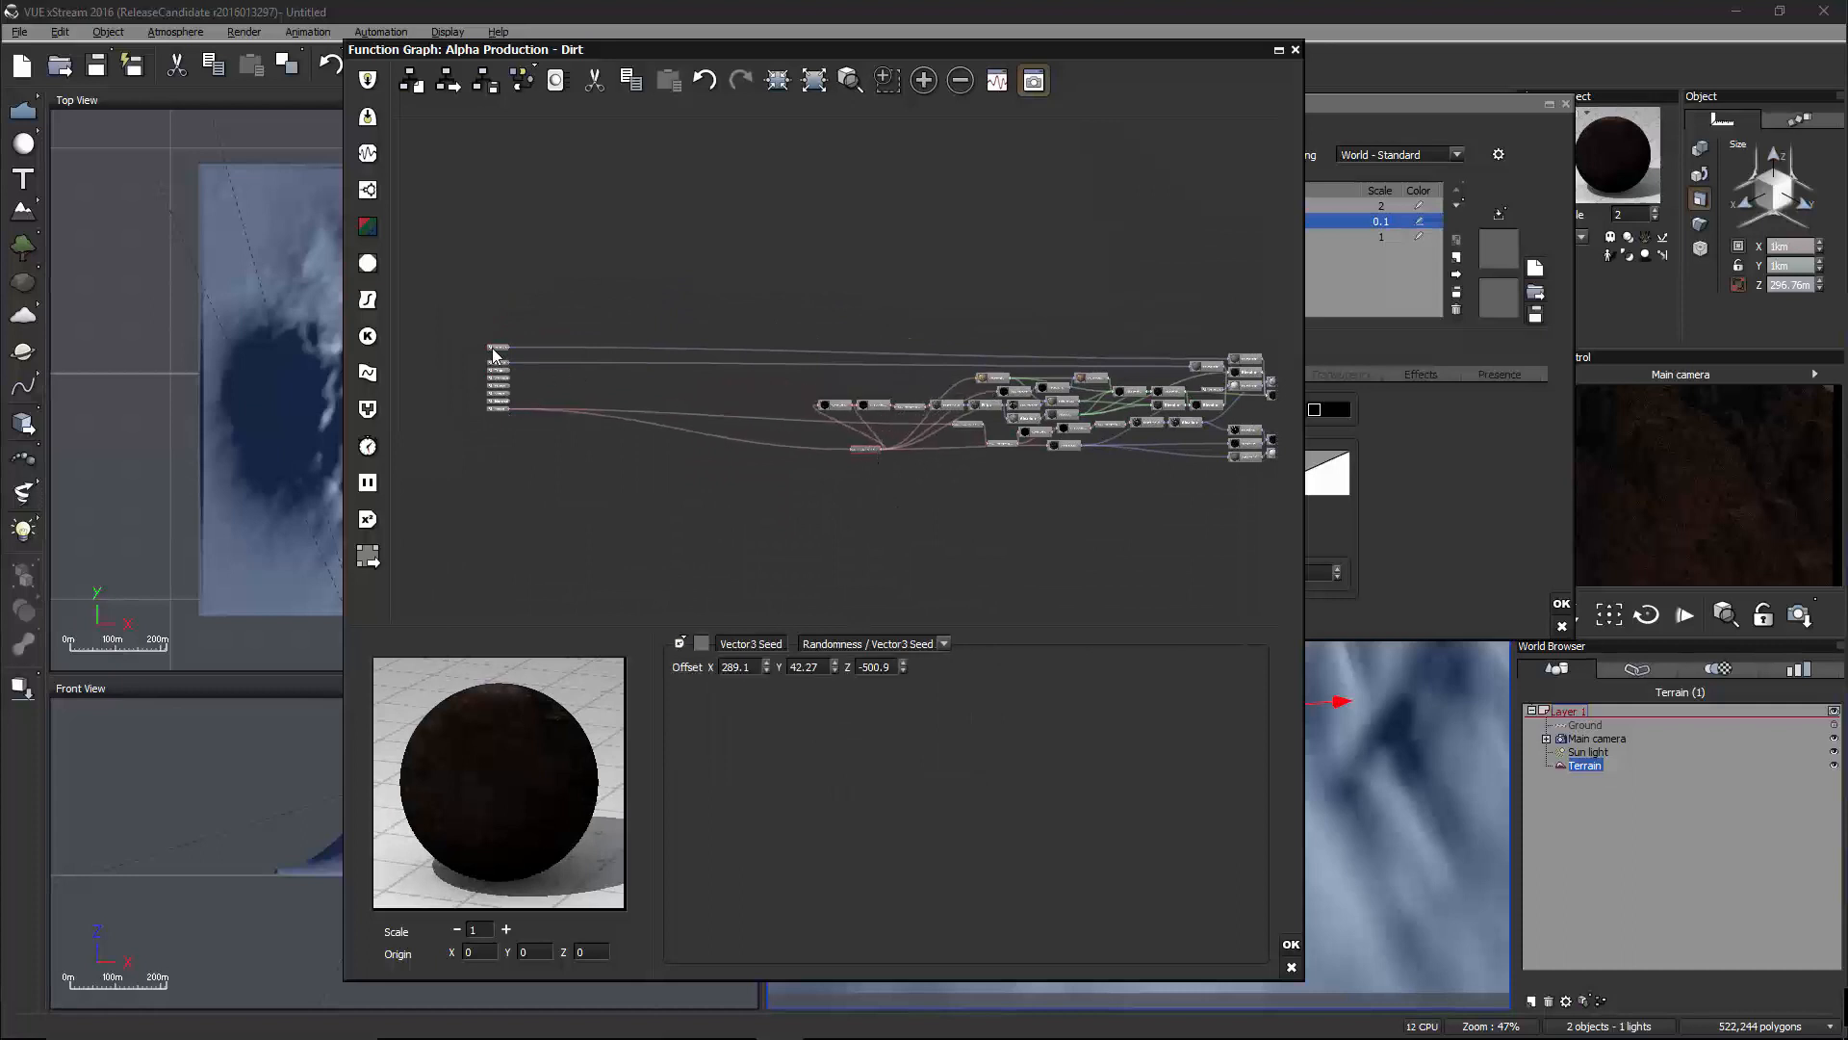
drag(494, 349, 861, 337)
Move the Alpha output node and the topmost output node well above the other material outputs
middle_drag(1037, 362, 864, 361)
scroll(865, 361, up, 5)
middle_drag(1055, 396, 951, 327)
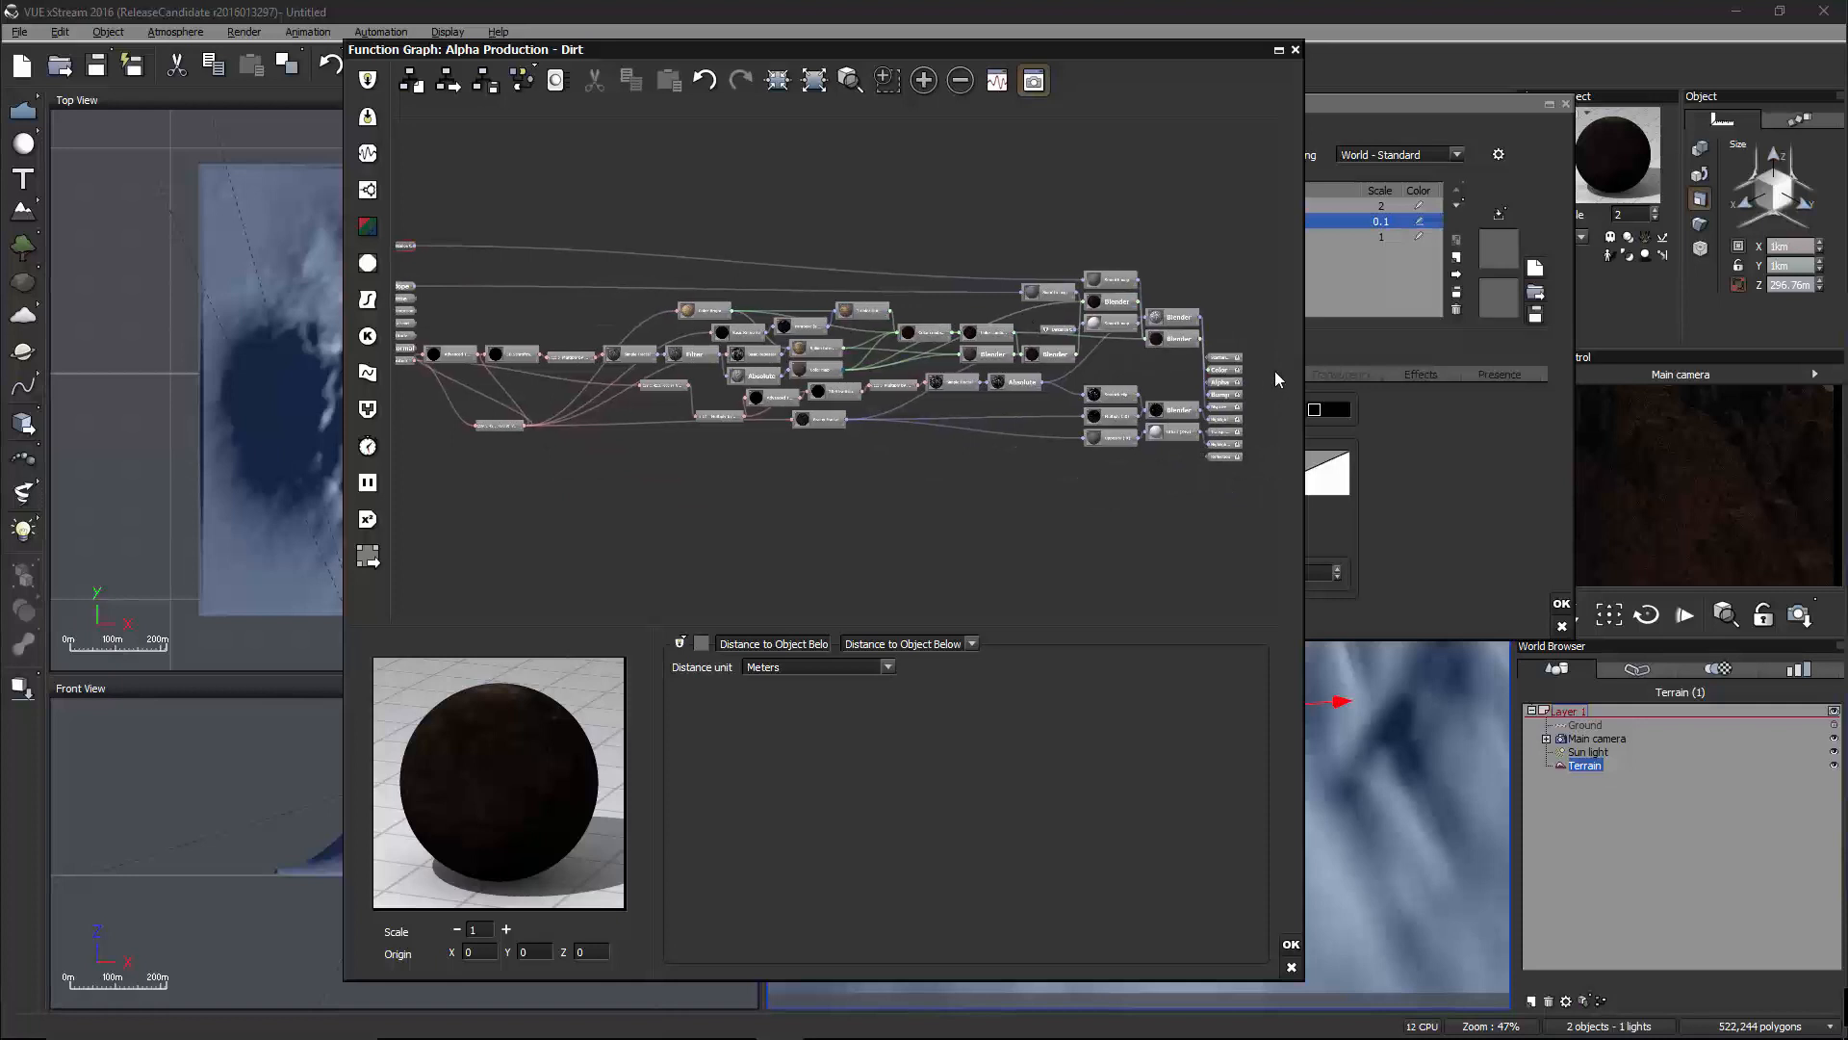
drag(1234, 360, 1232, 241)
drag(1228, 384, 1217, 214)
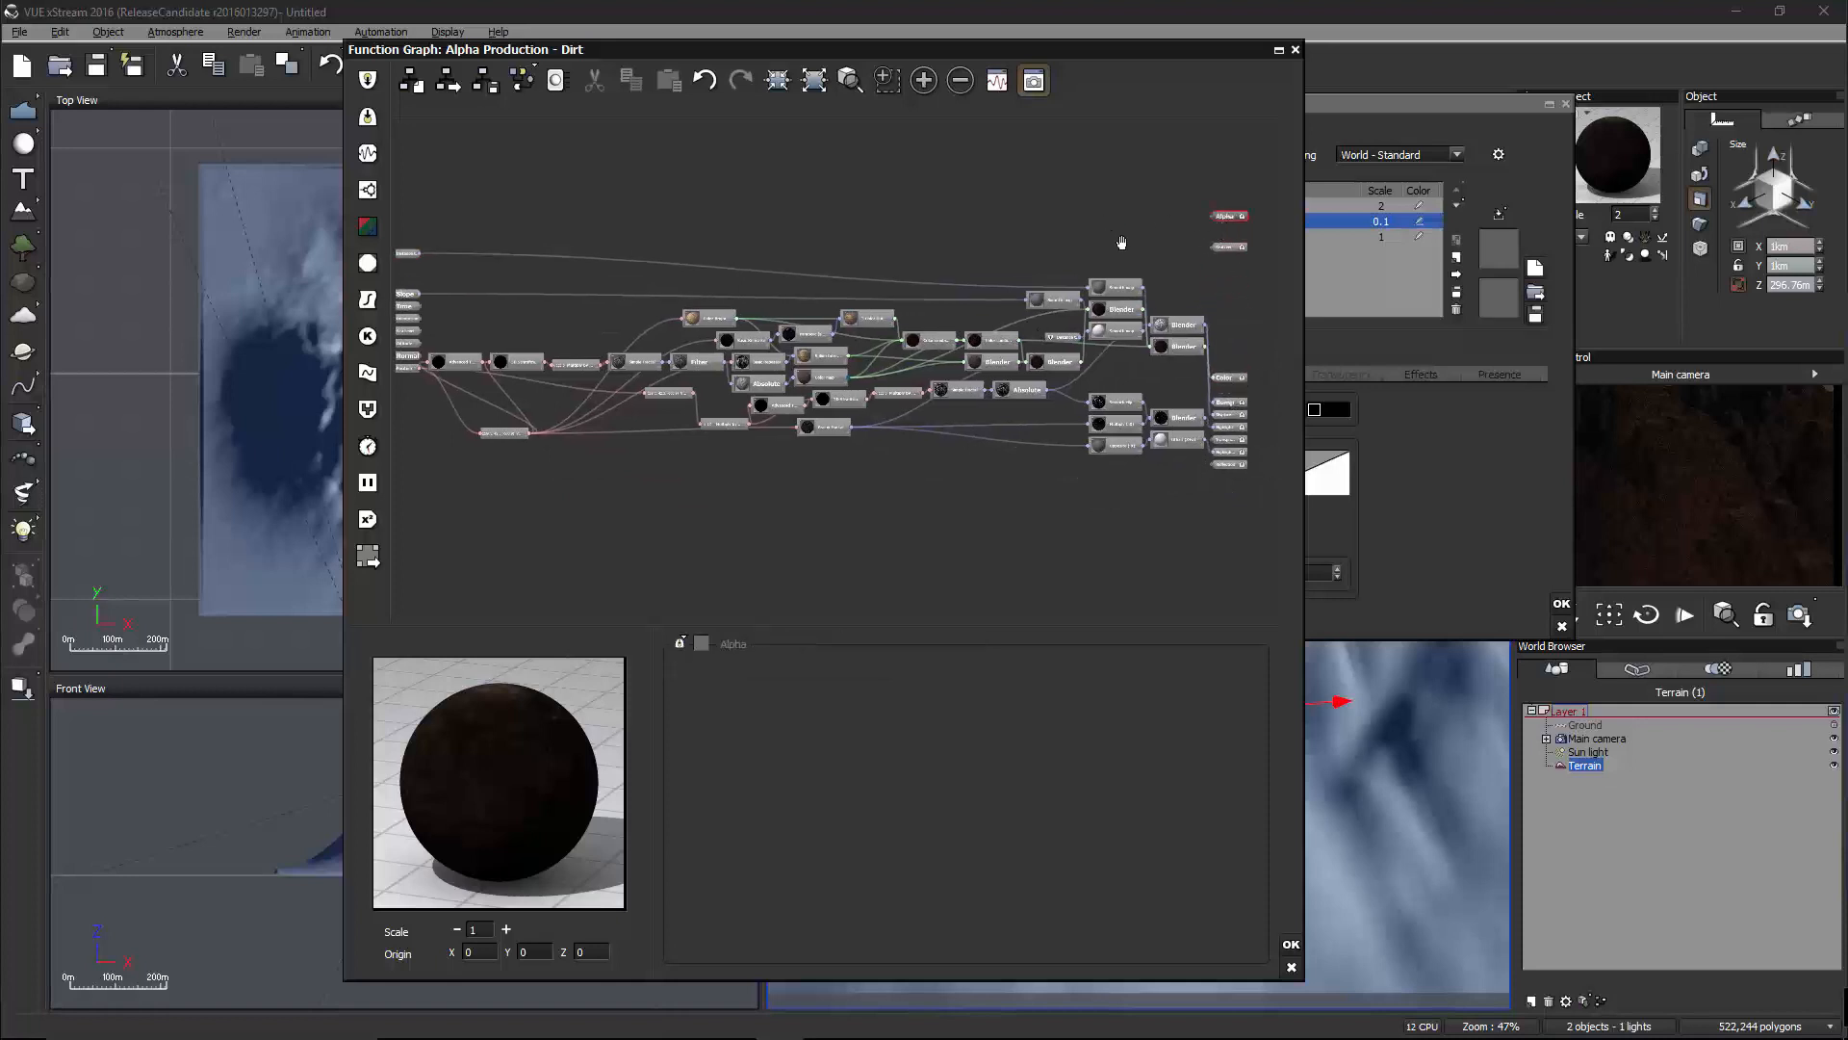
Add an External Dependency input node above the other inputs and set its dependency to Terrain / Flow Depth
right_click(580, 216)
mouse_move(625, 232)
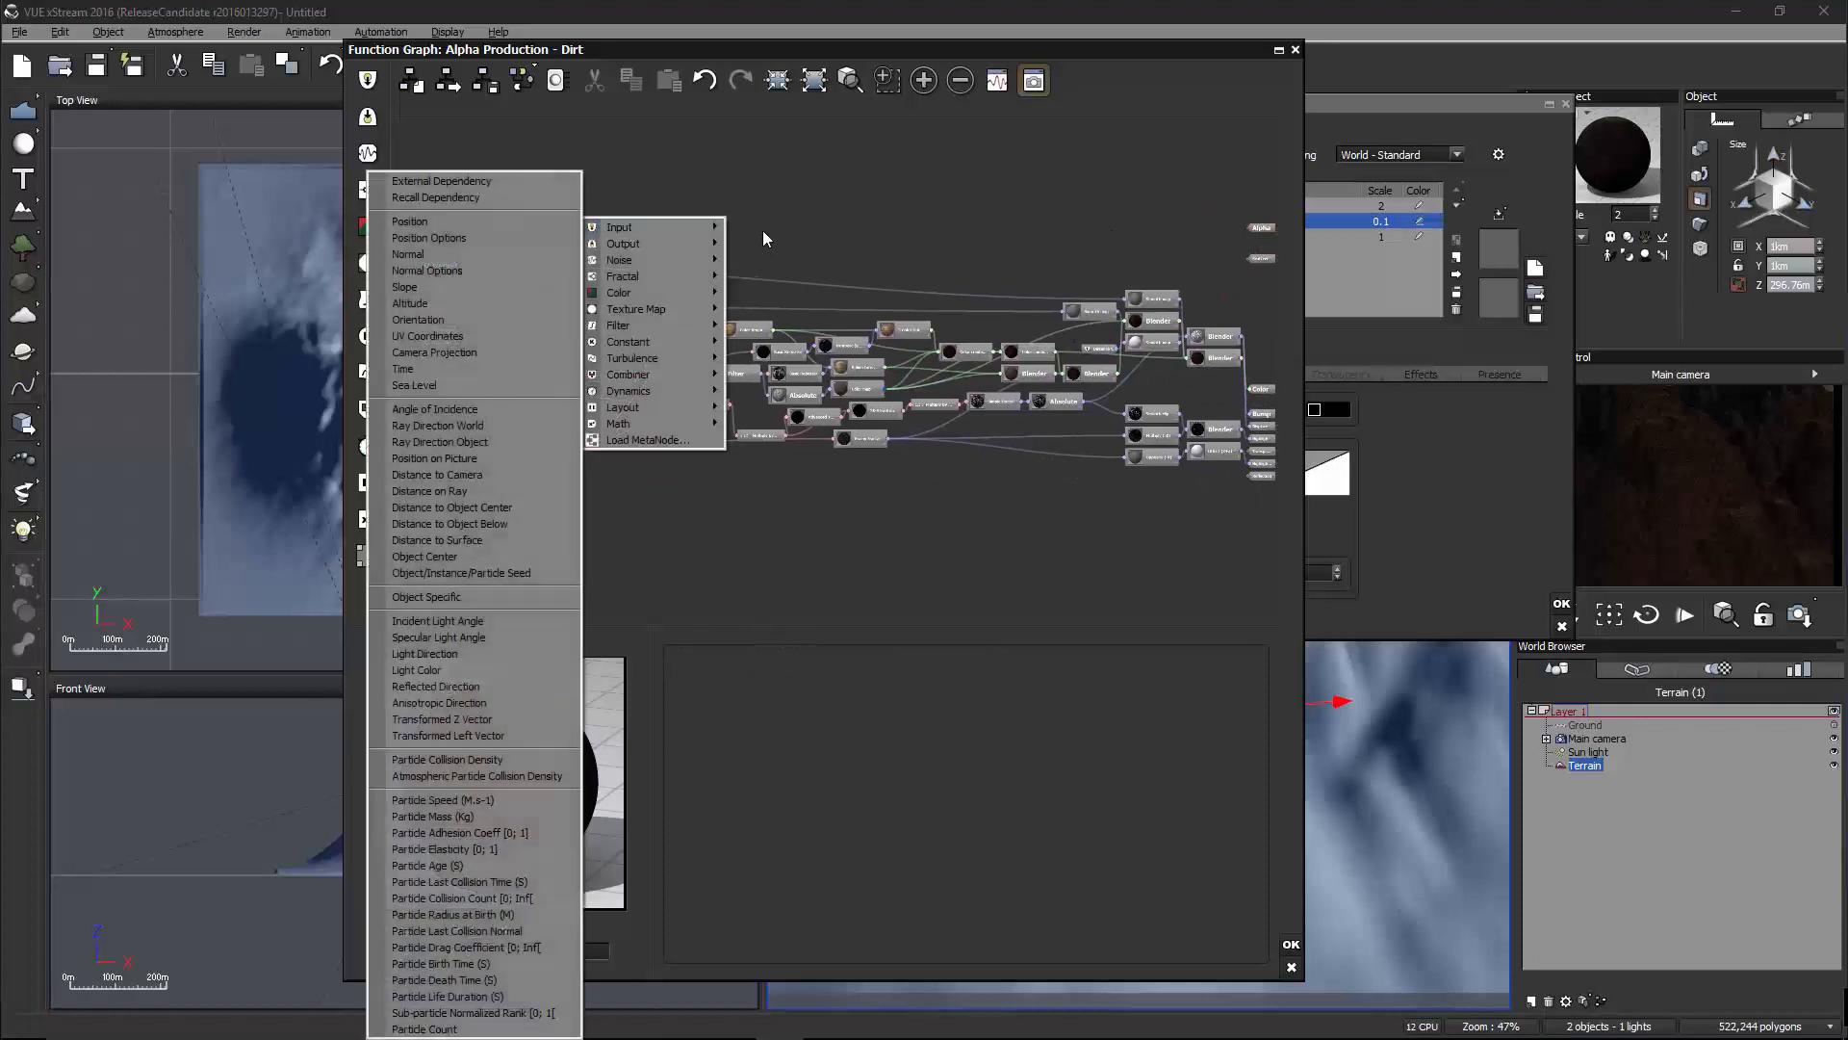
click(473, 181)
click(799, 667)
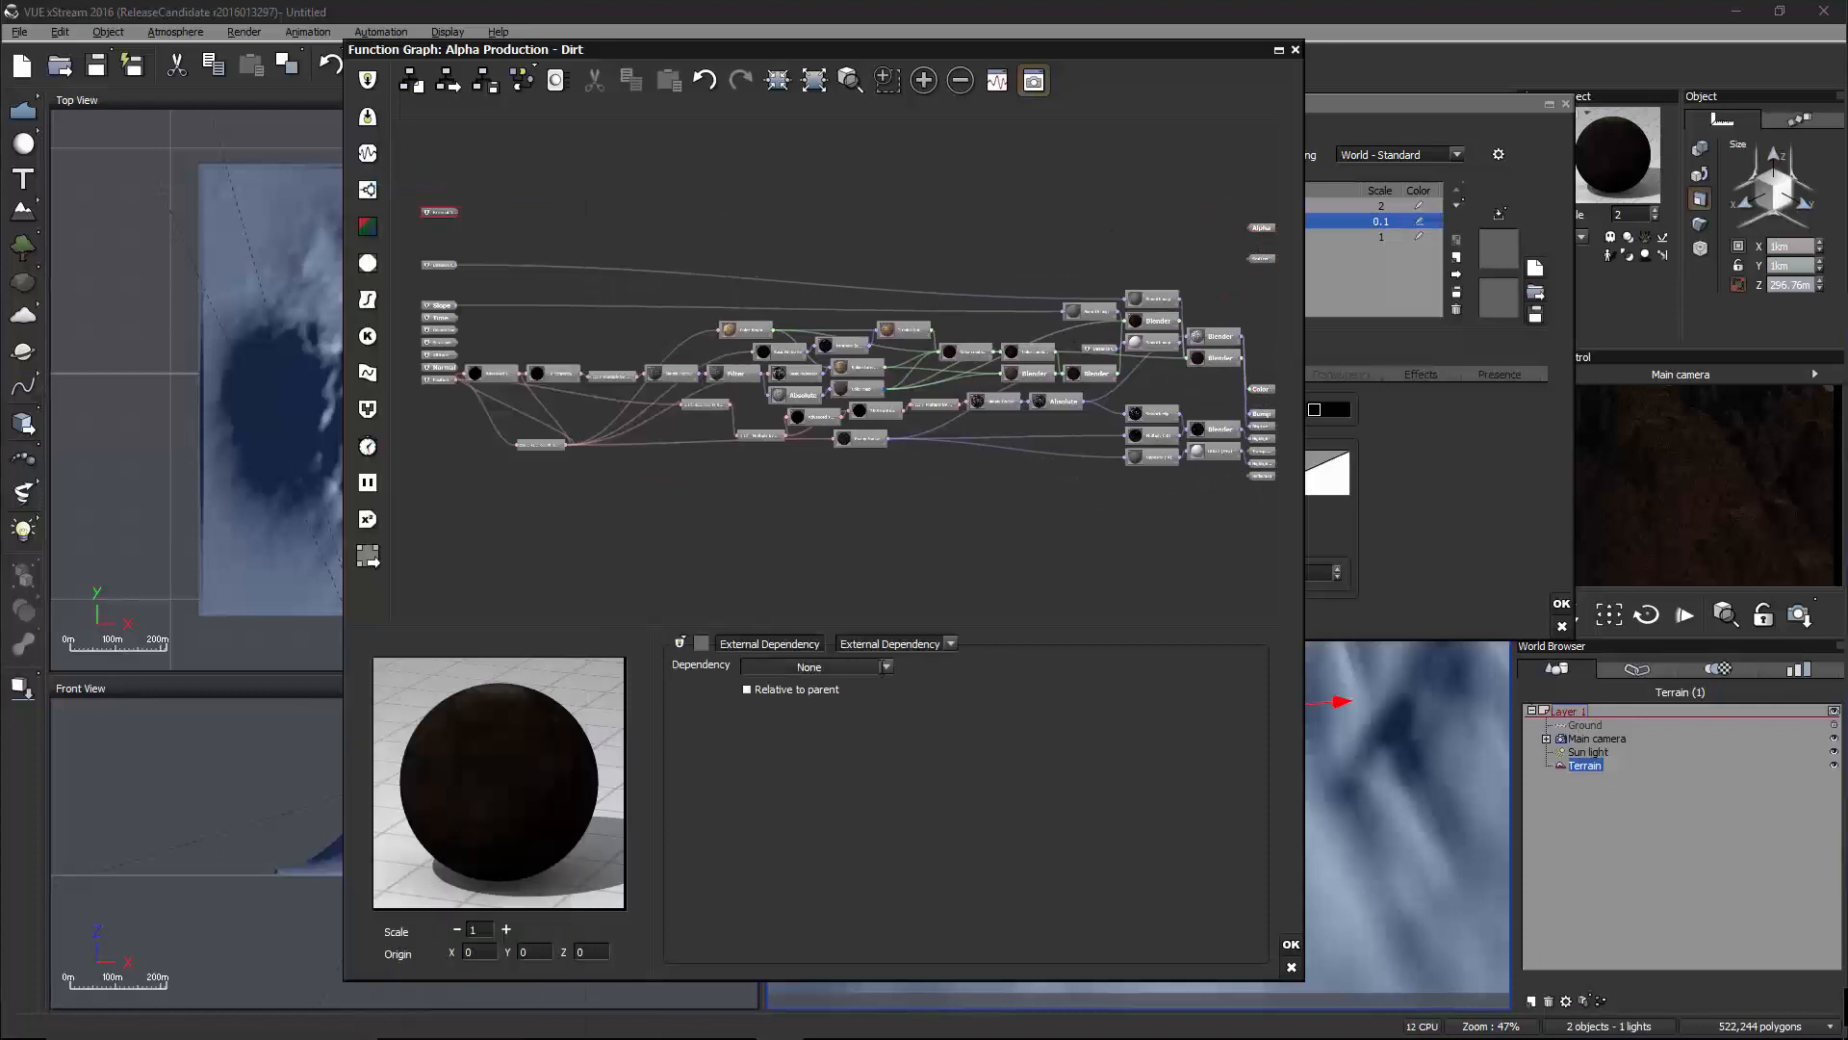
mouse_move(811, 777)
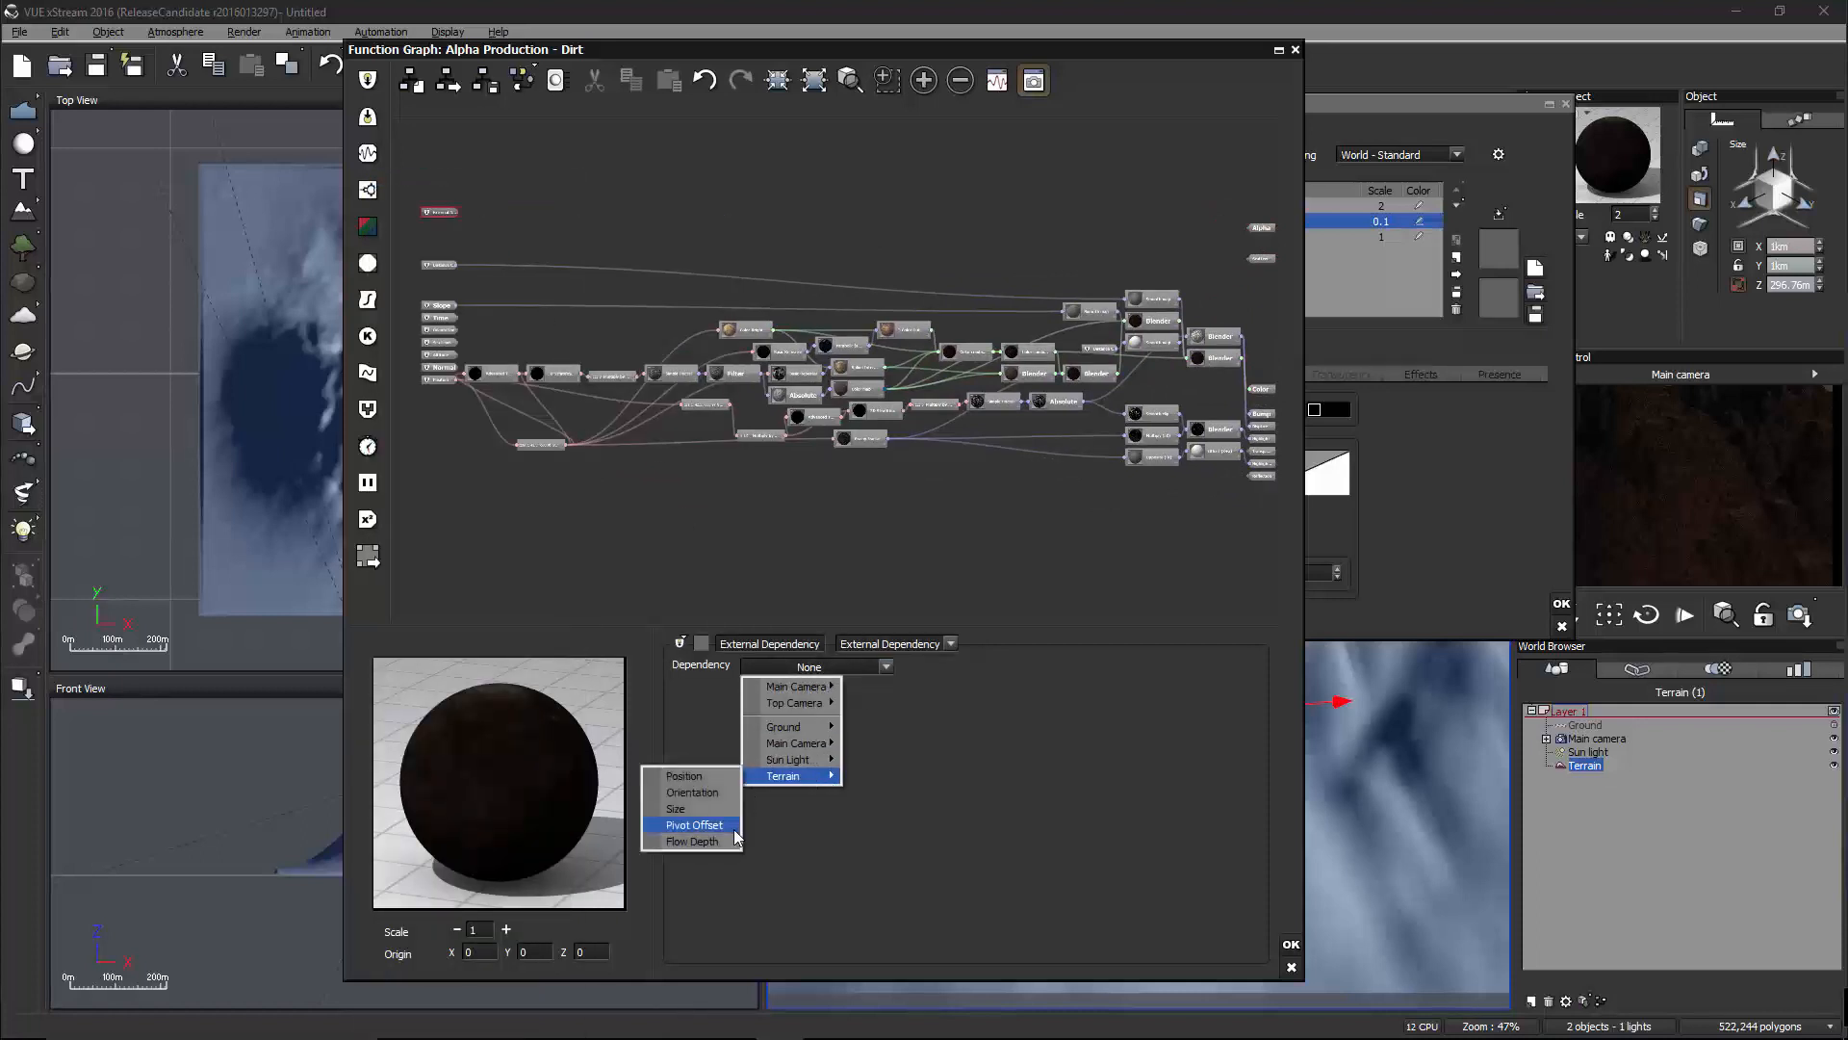
click(691, 841)
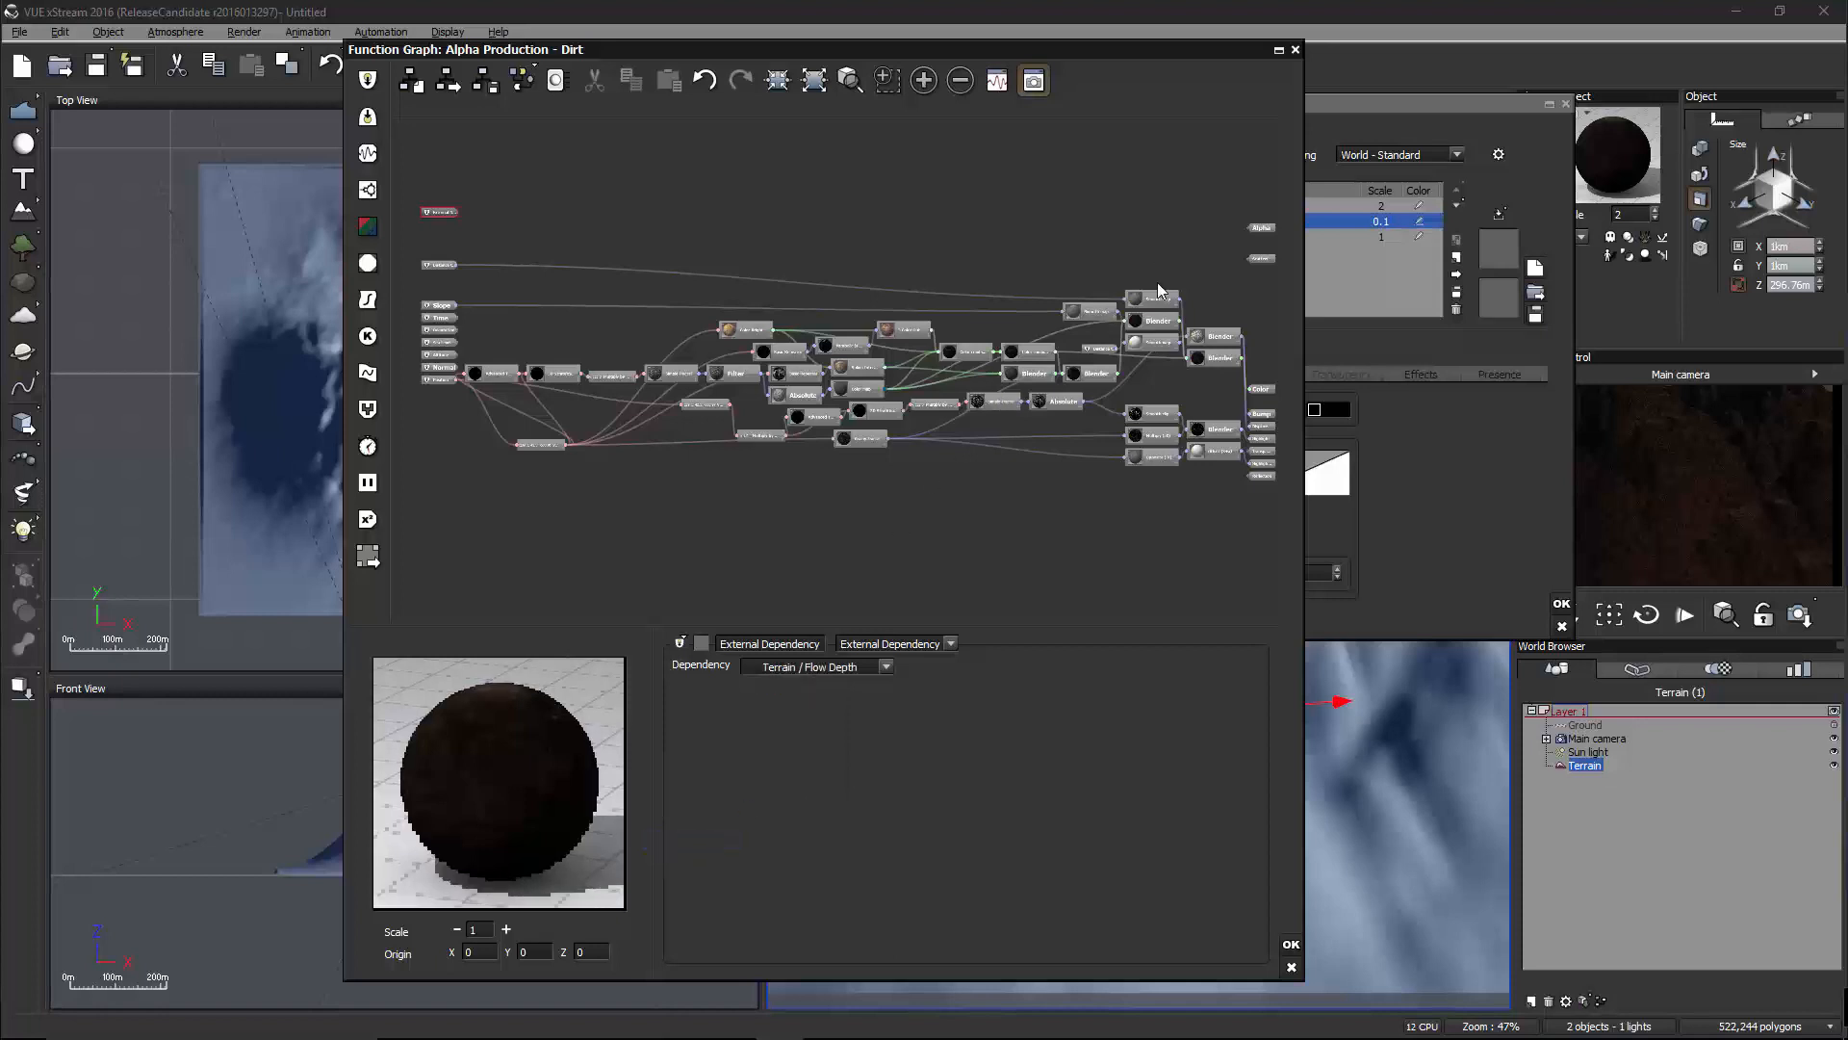
Connect the External Dependency node to the Alpha output, and accept the function graph and the material
drag(1246, 229, 452, 213)
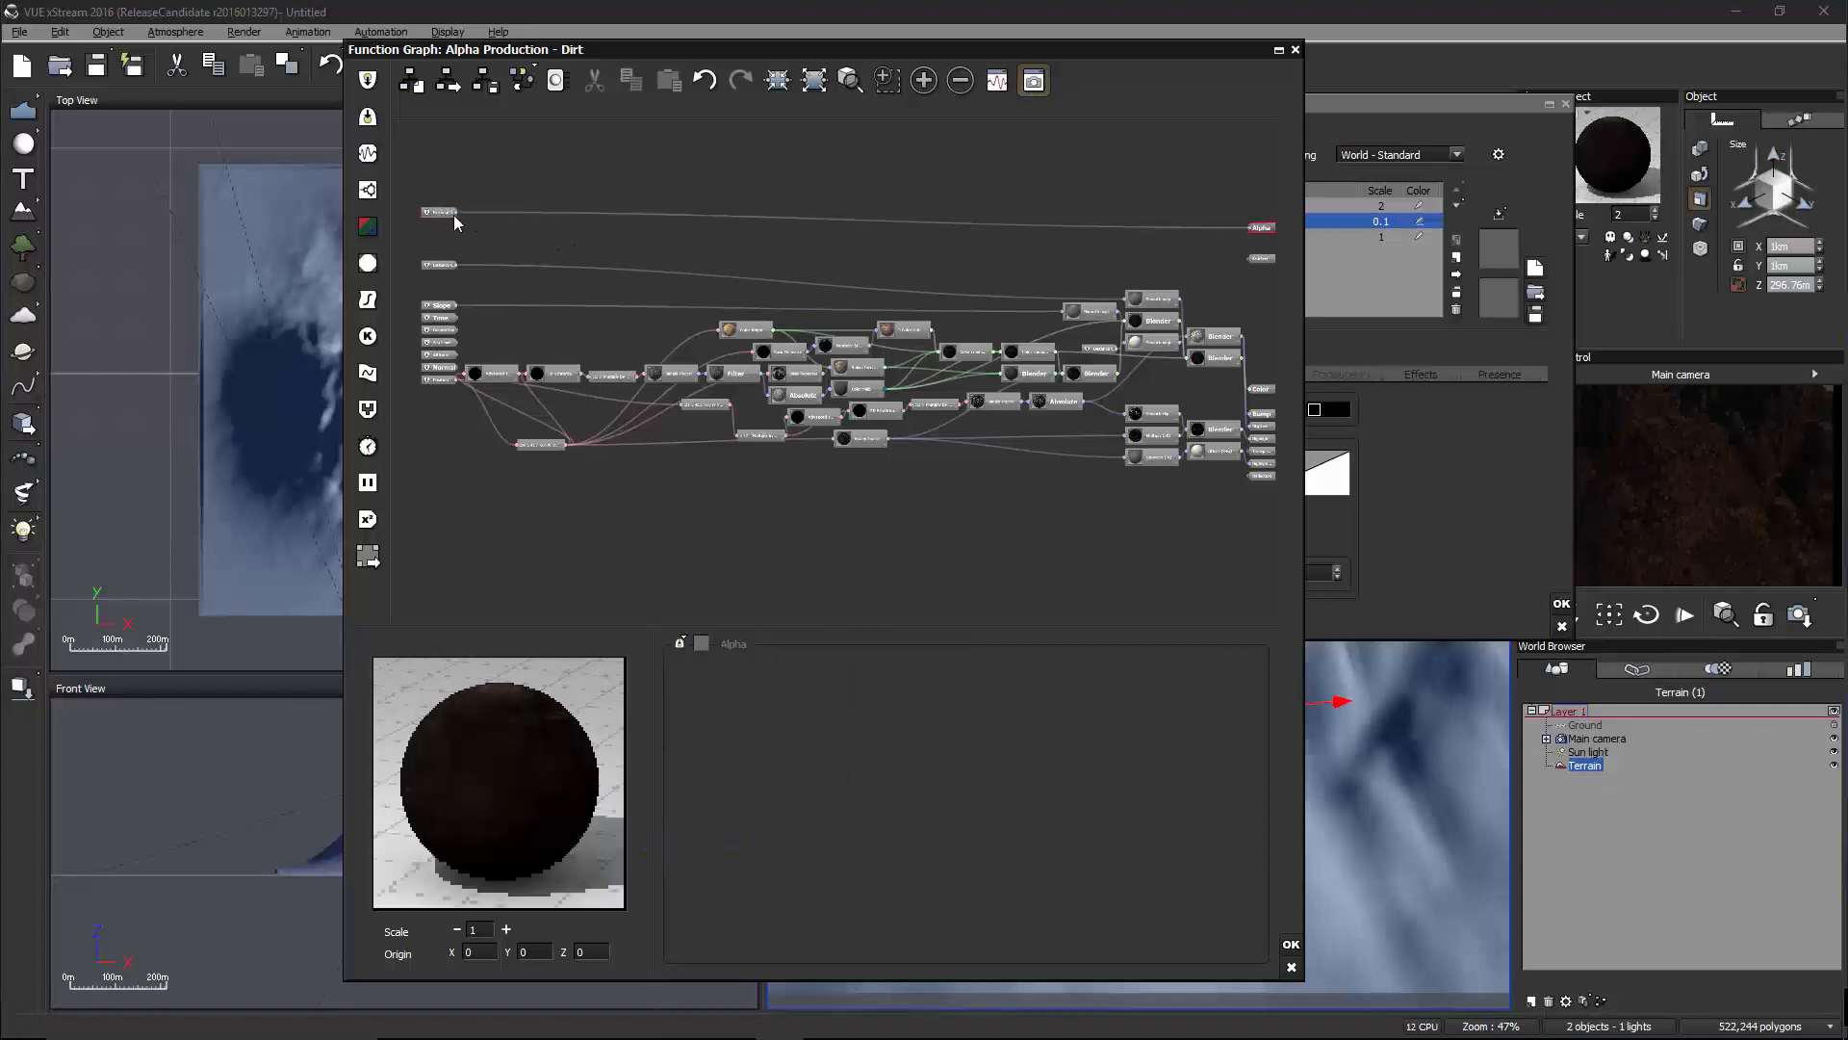
click(1291, 946)
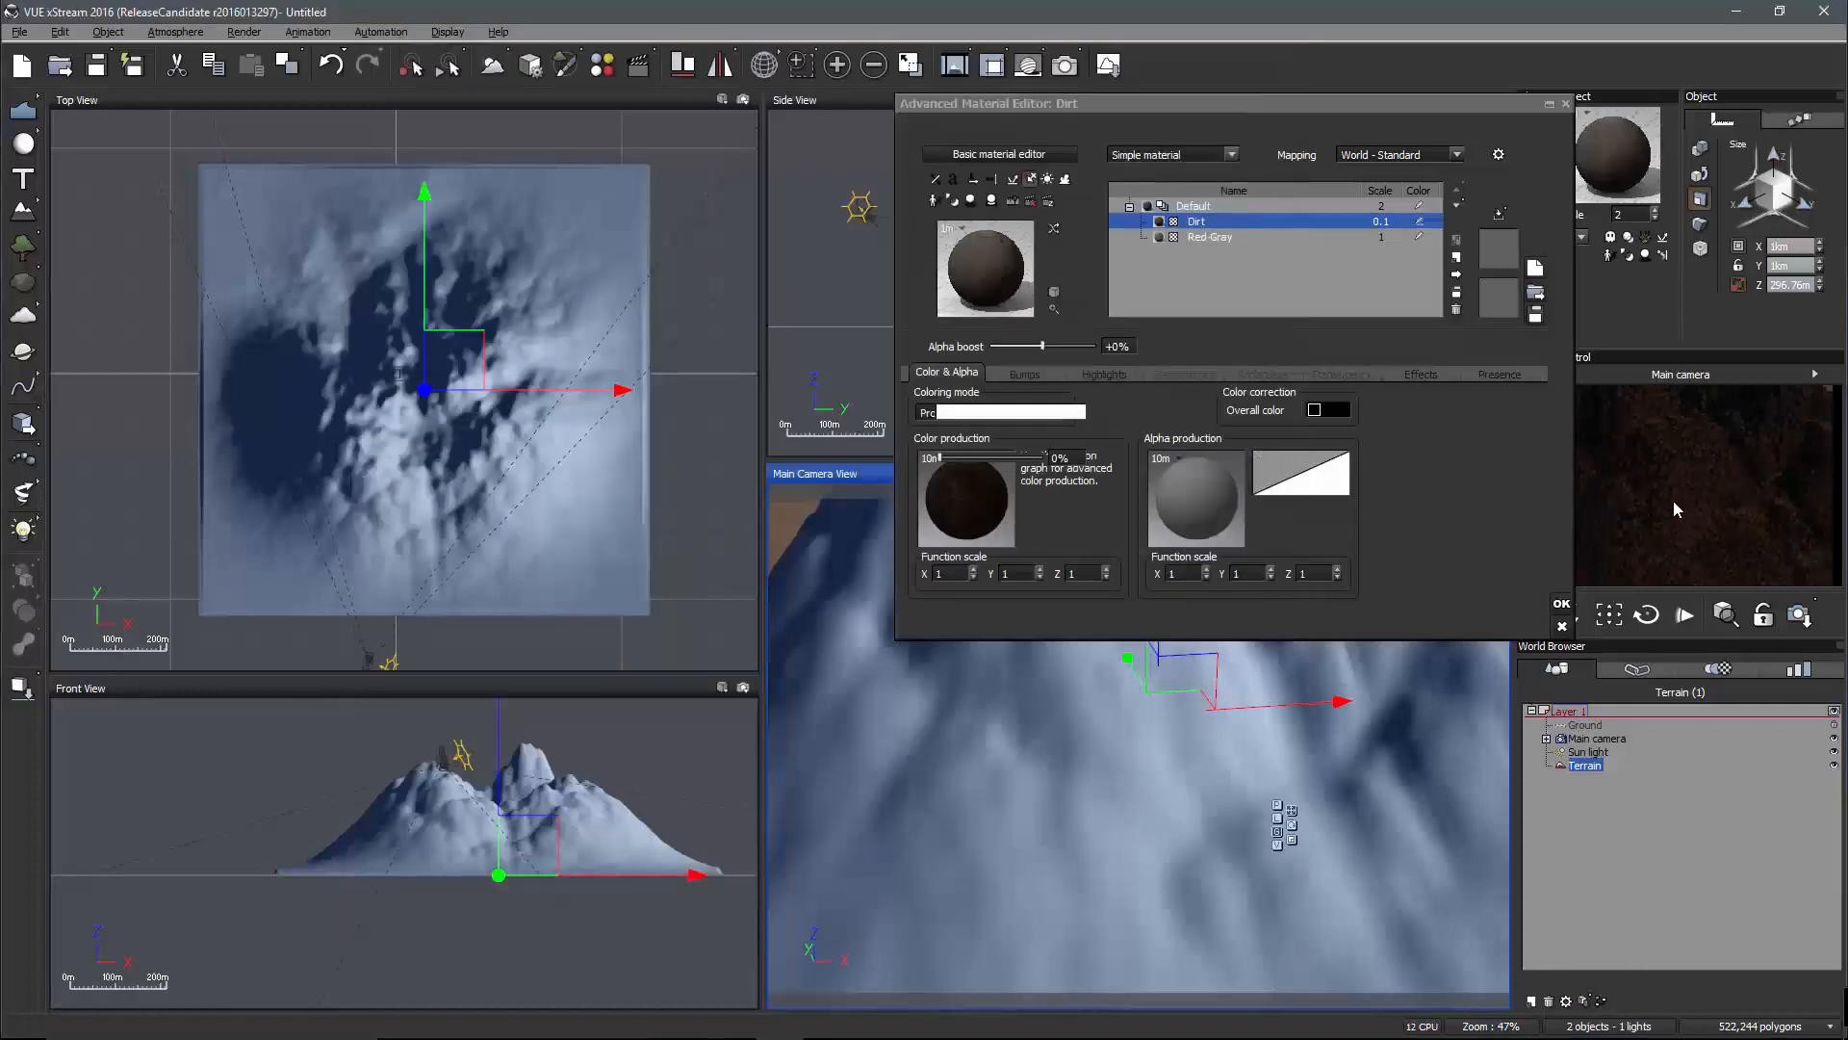
click(1562, 604)
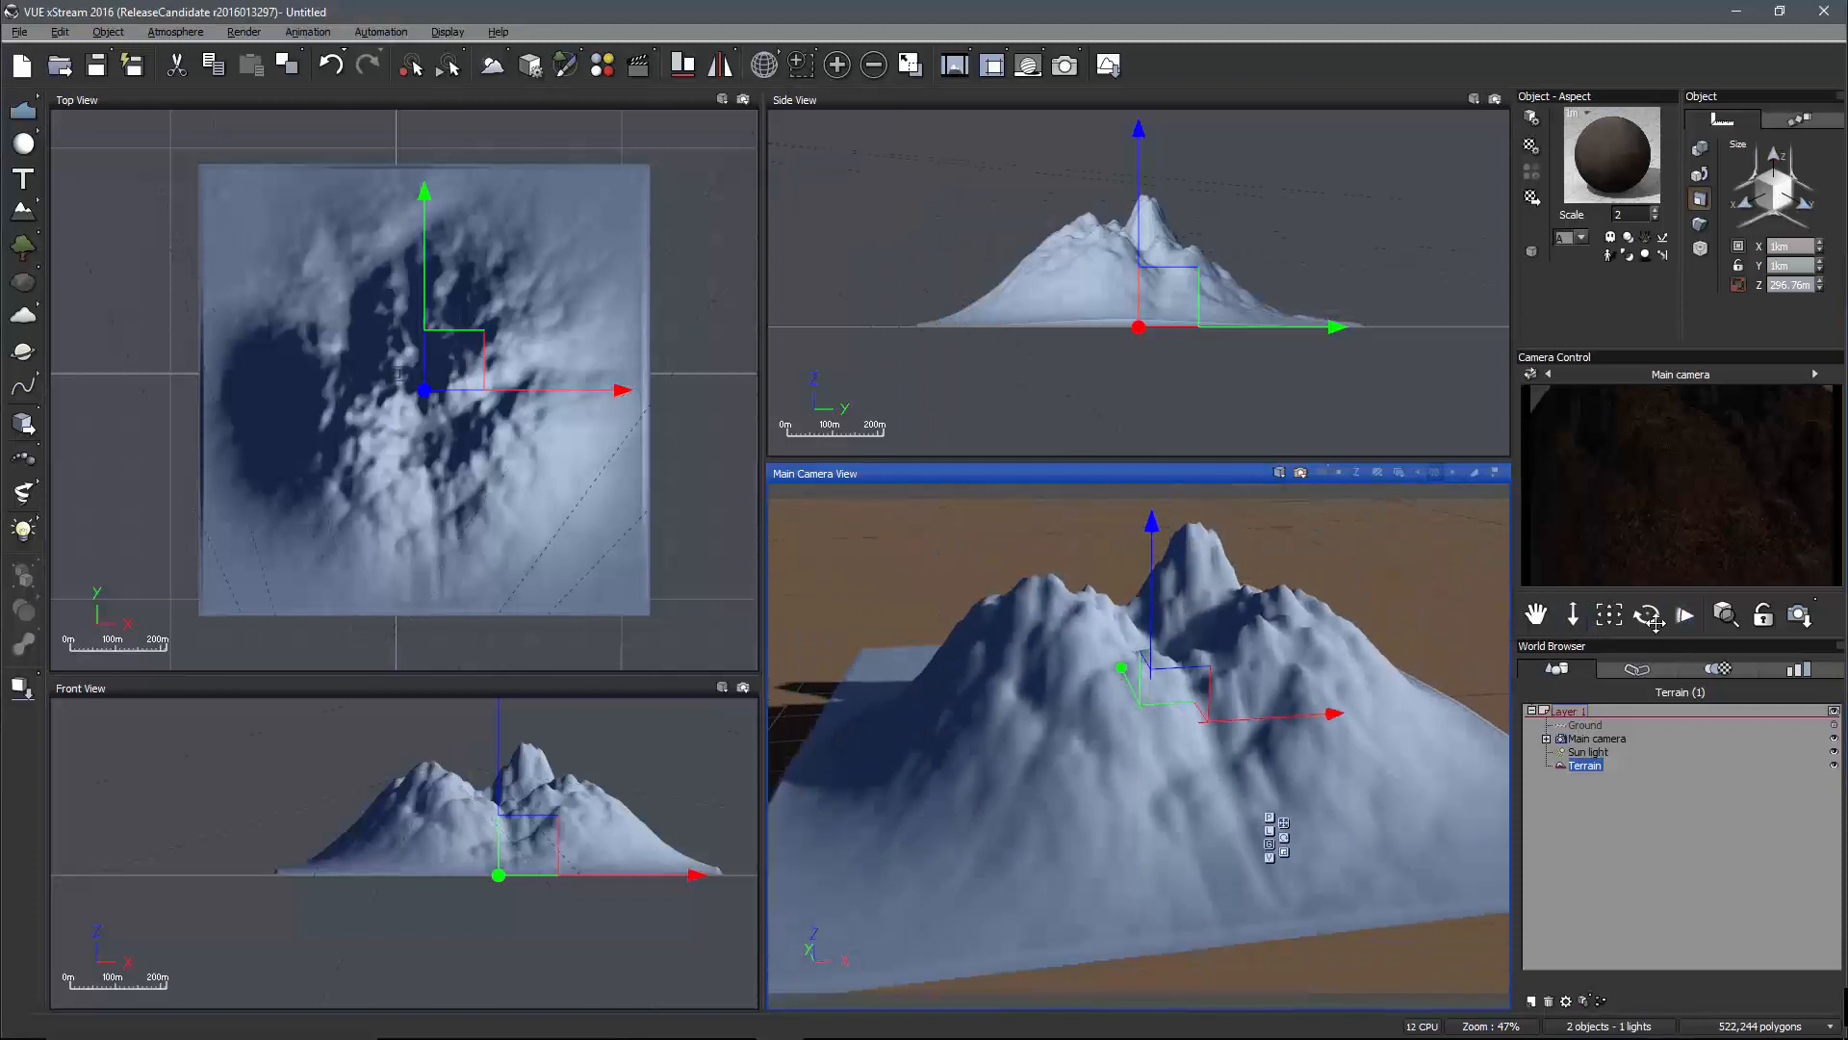
Rotate the camera around the mountain to another side and run a quick render of the camera view with the Final preset
drag(1649, 616, 1581, 481)
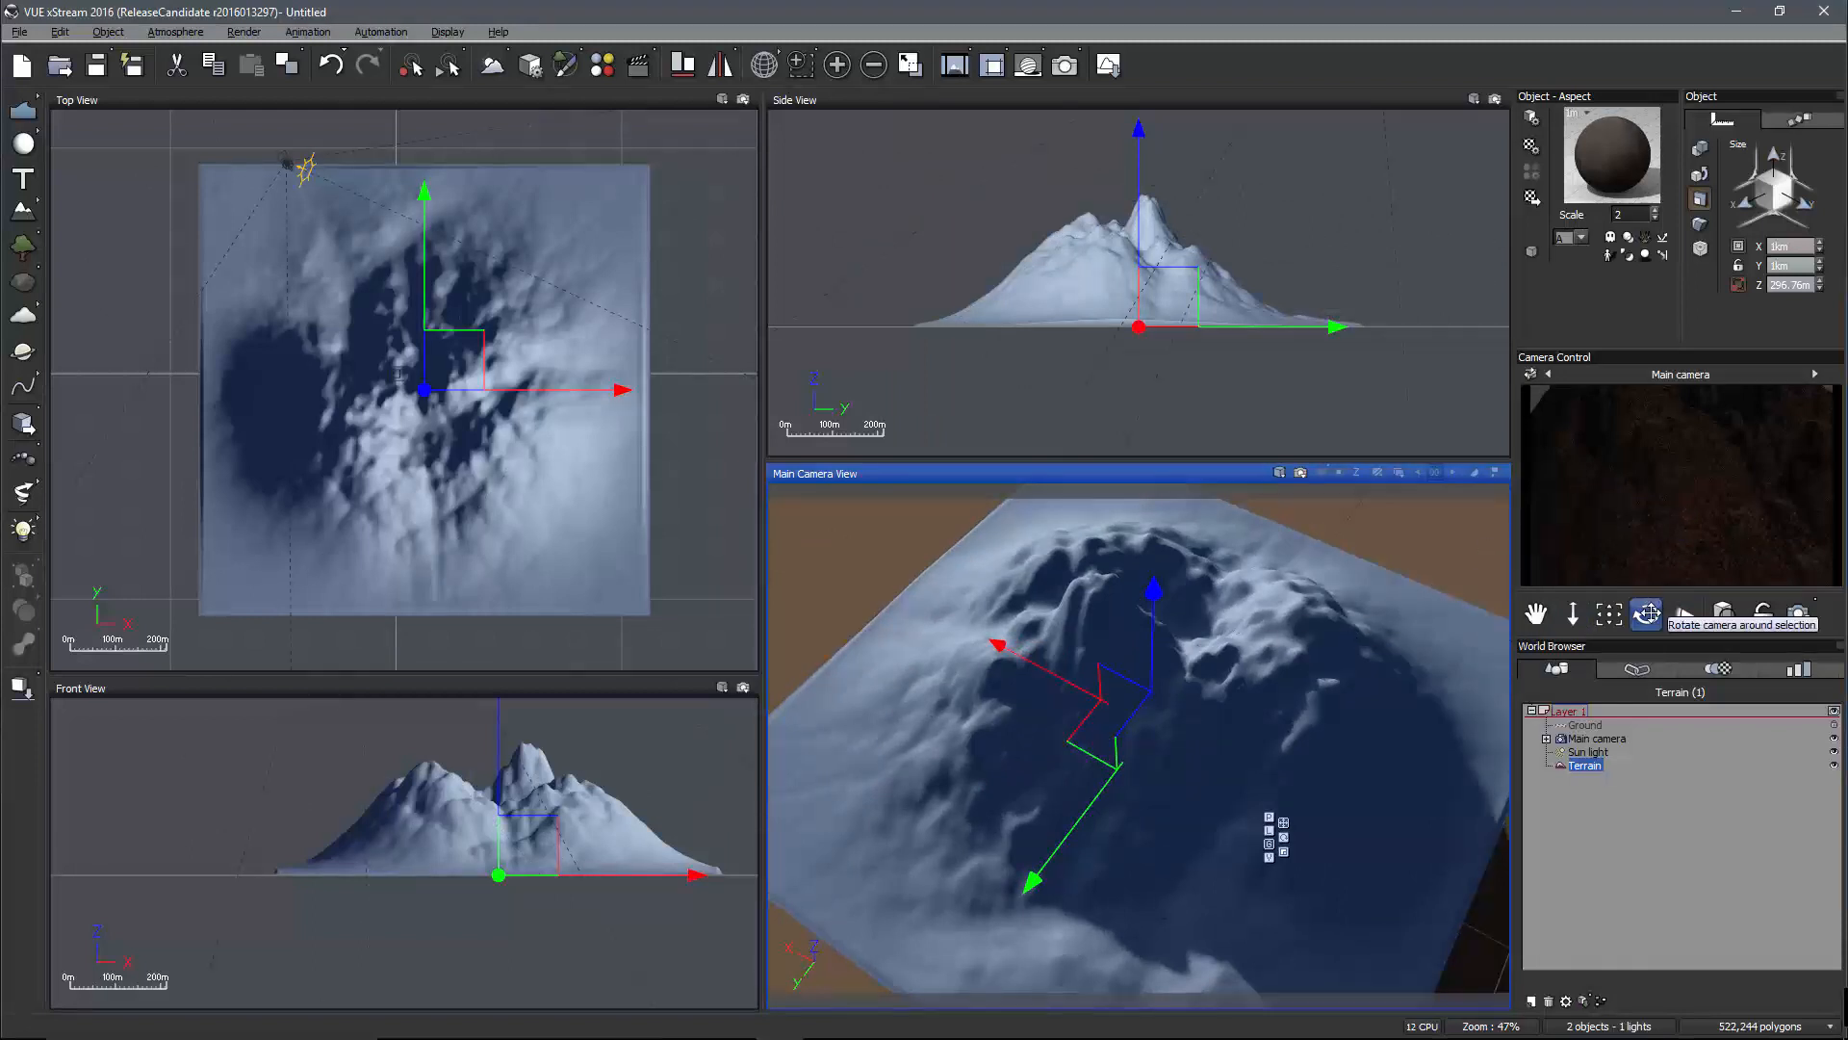
mouse_move(1646, 614)
mouse_down()
mouse_move(1648, 665)
mouse_move(1704, 636)
mouse_move(1636, 618)
mouse_up()
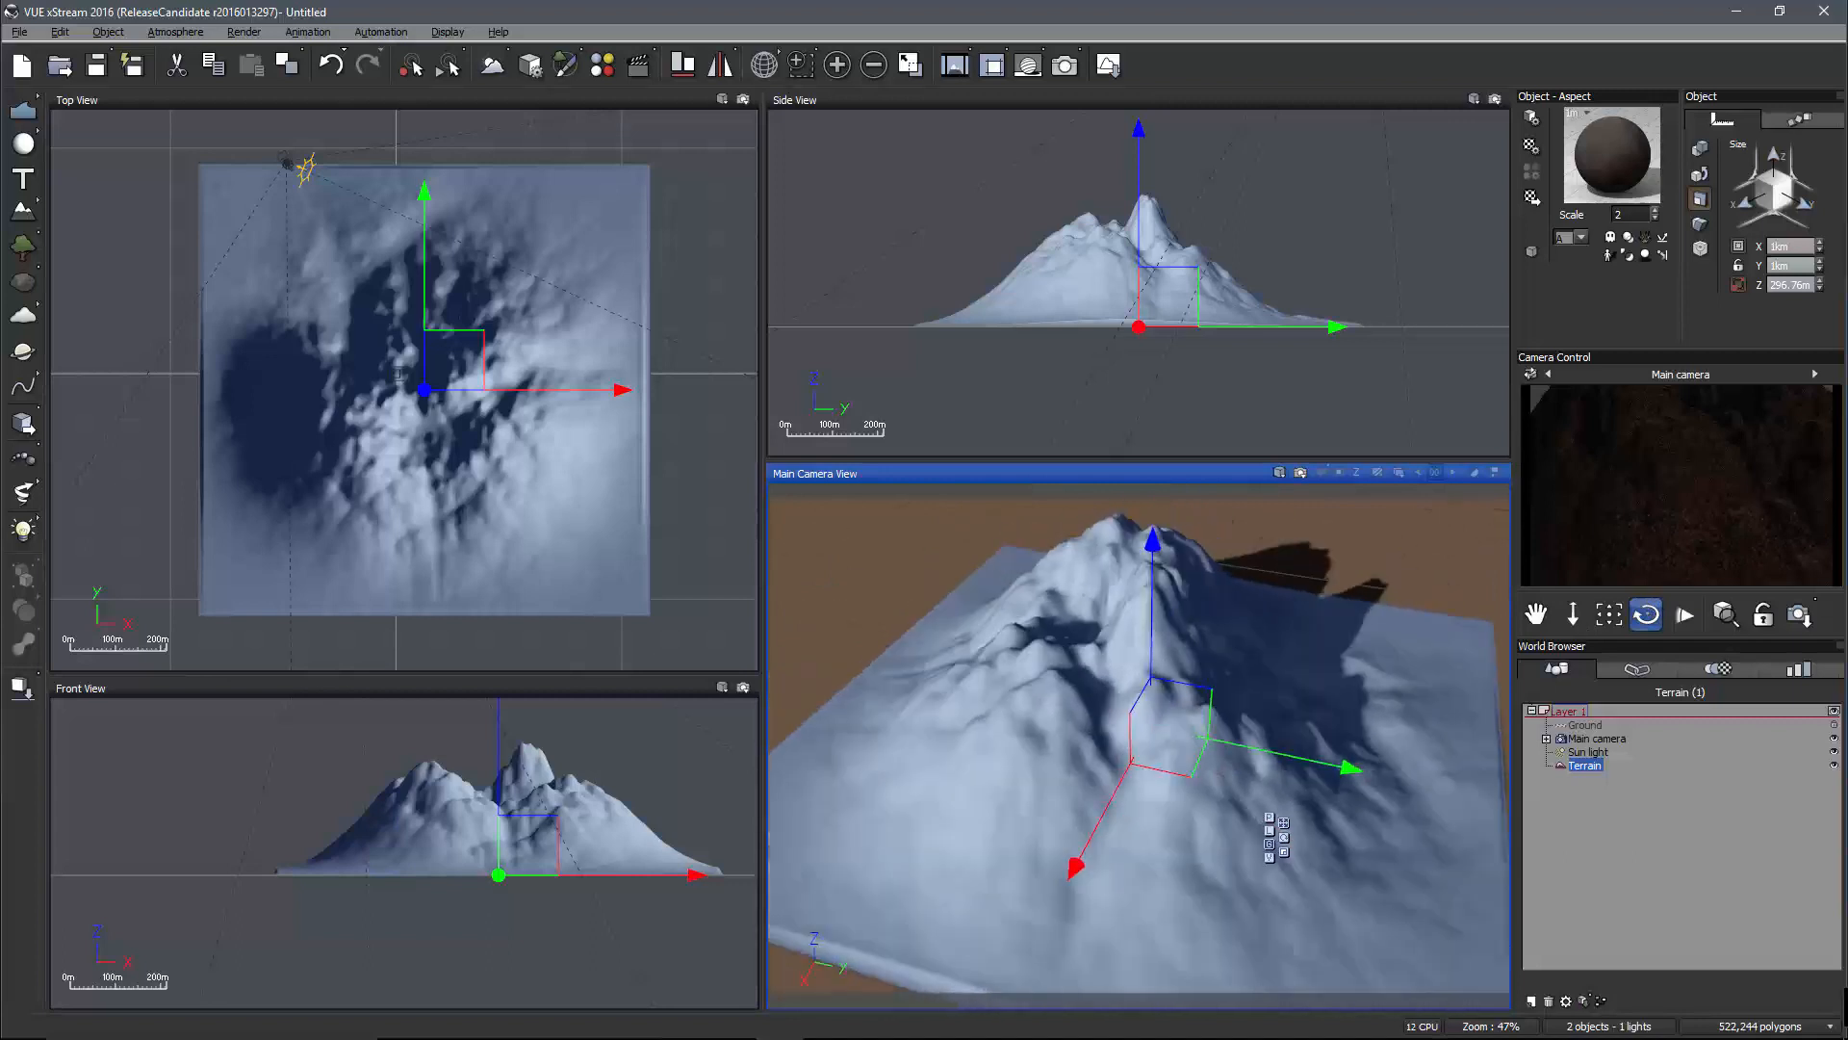
click(1301, 478)
click(1346, 532)
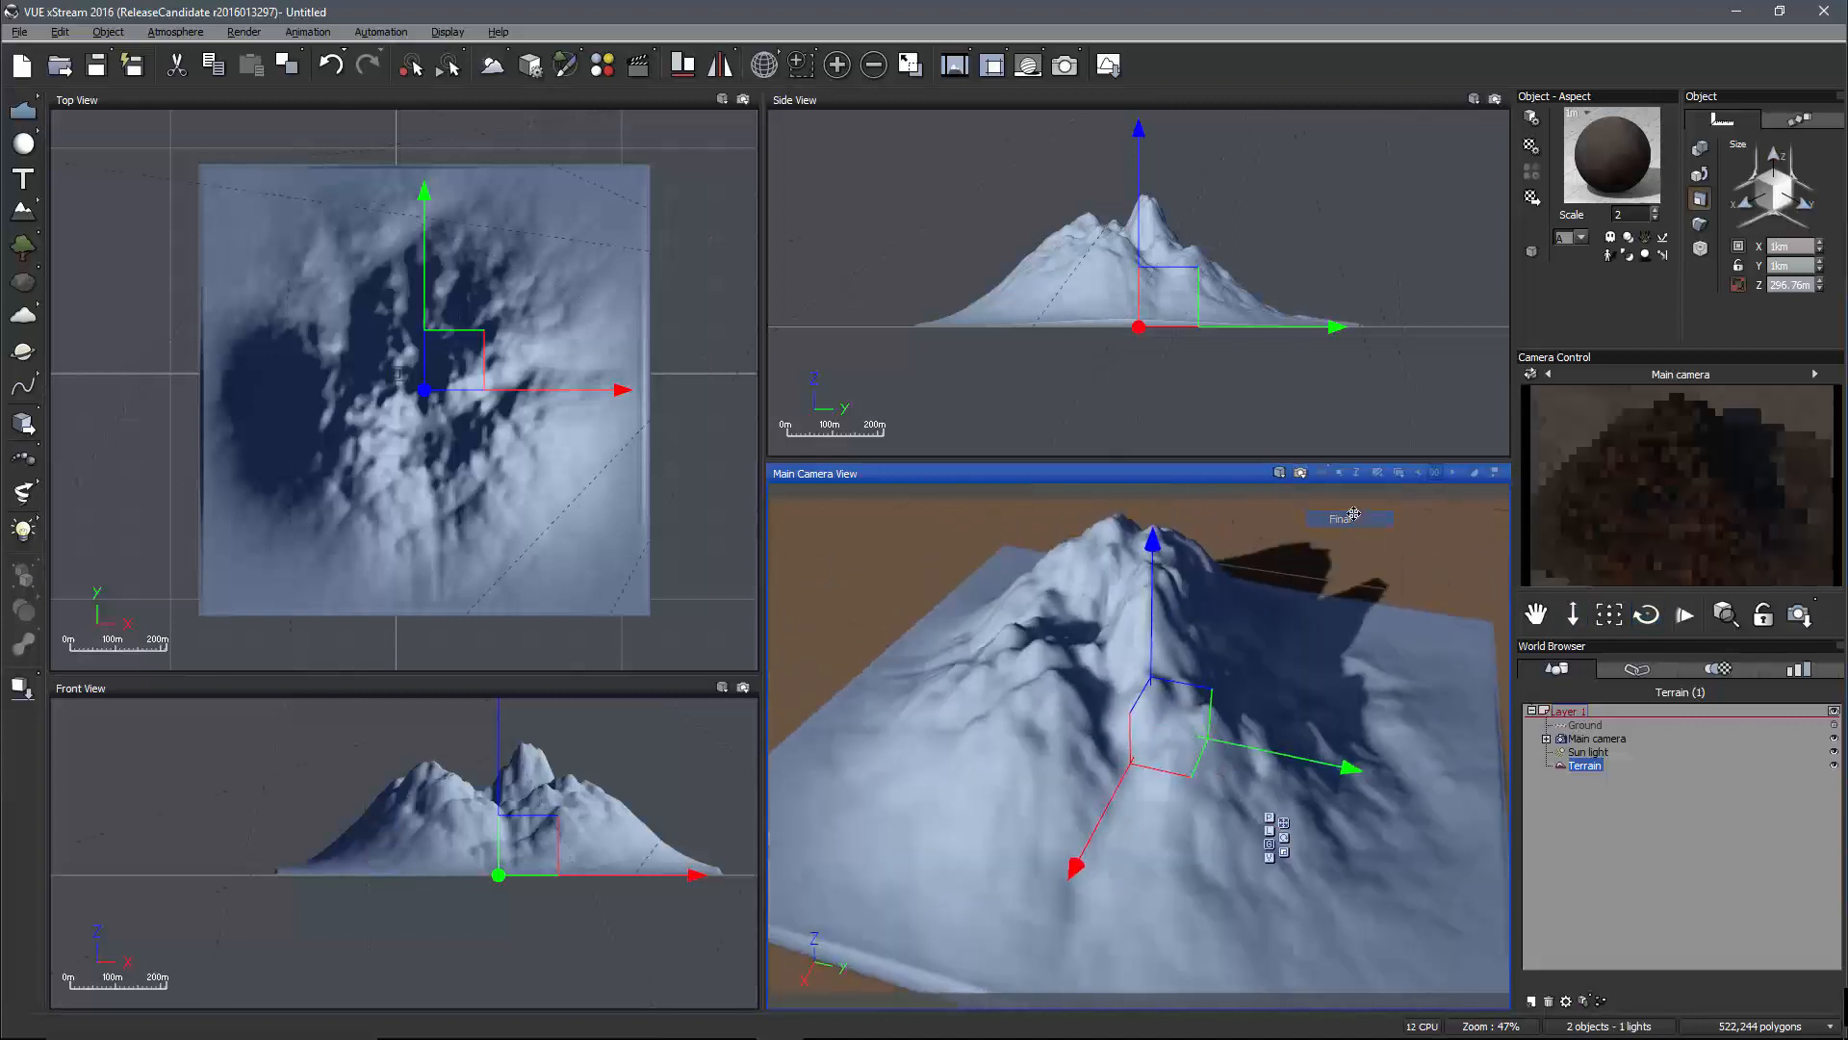
click(1299, 474)
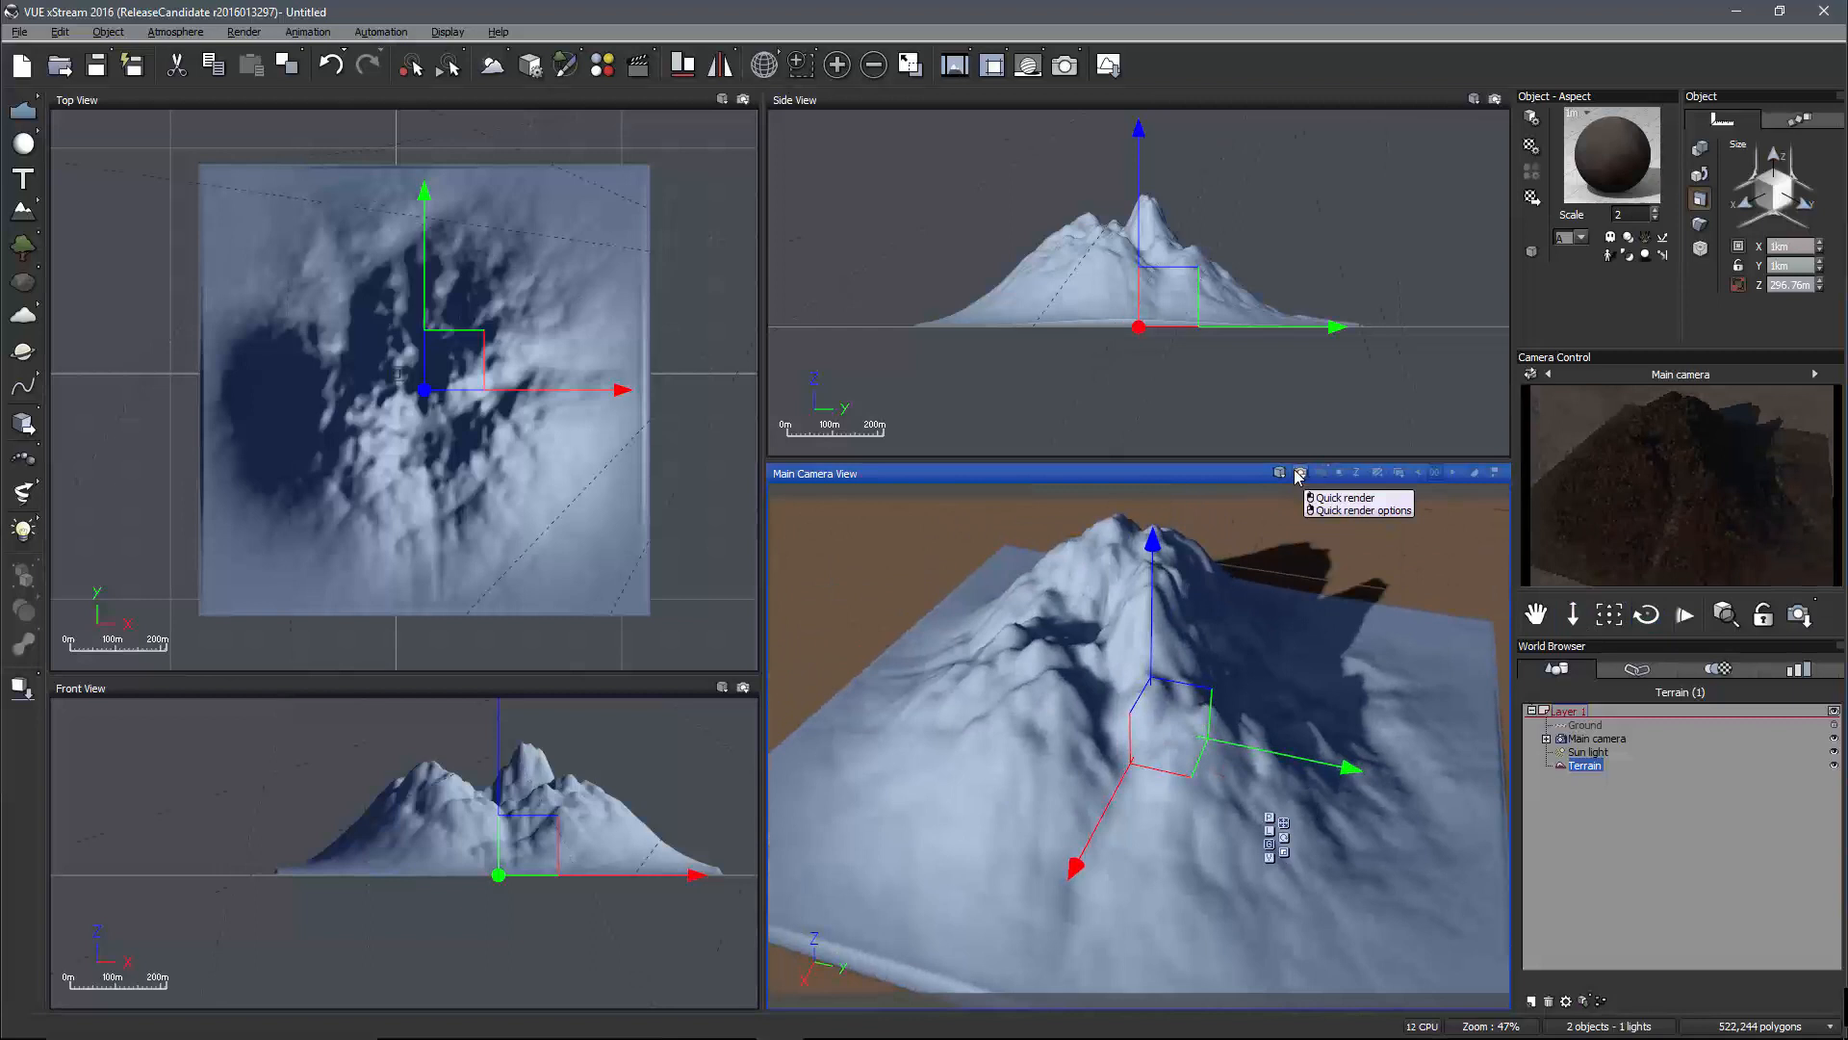
Open the terrain's material, mirror the Dirt layer's alpha filter horizontally, and accept the filter and the material
click(1663, 170)
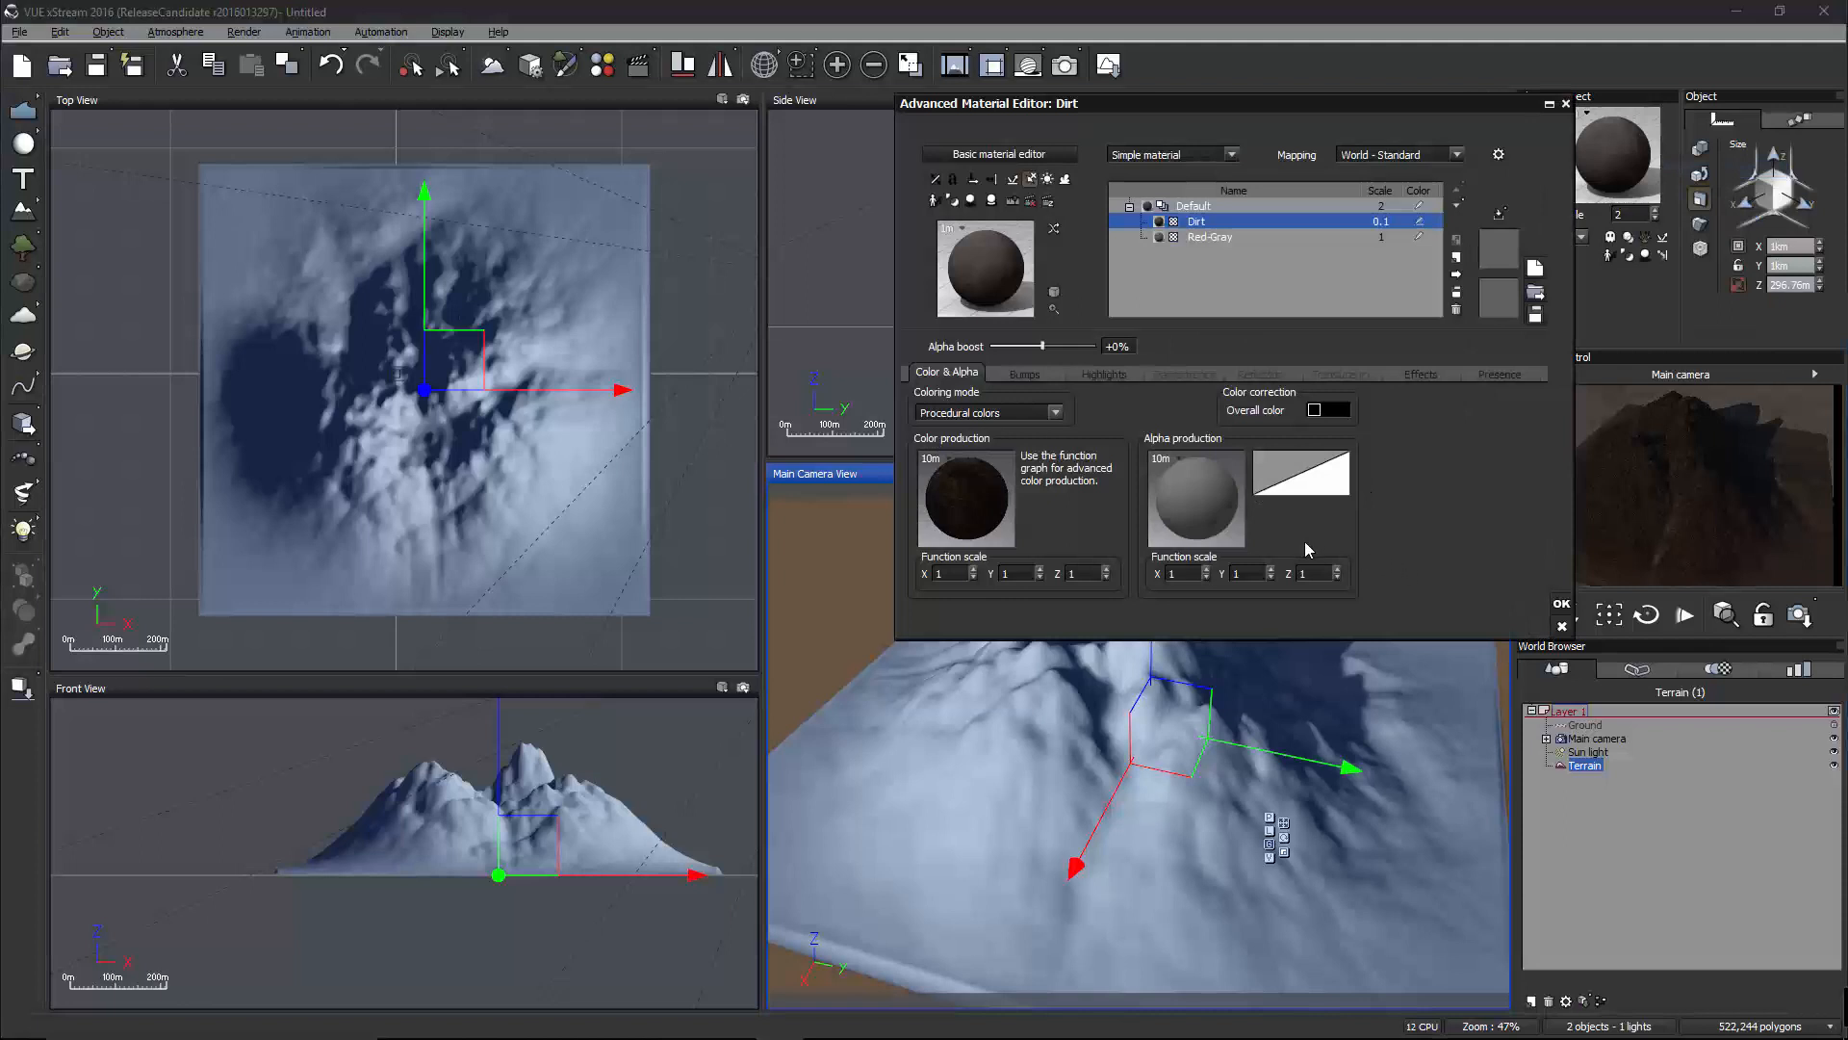
right_click(1292, 478)
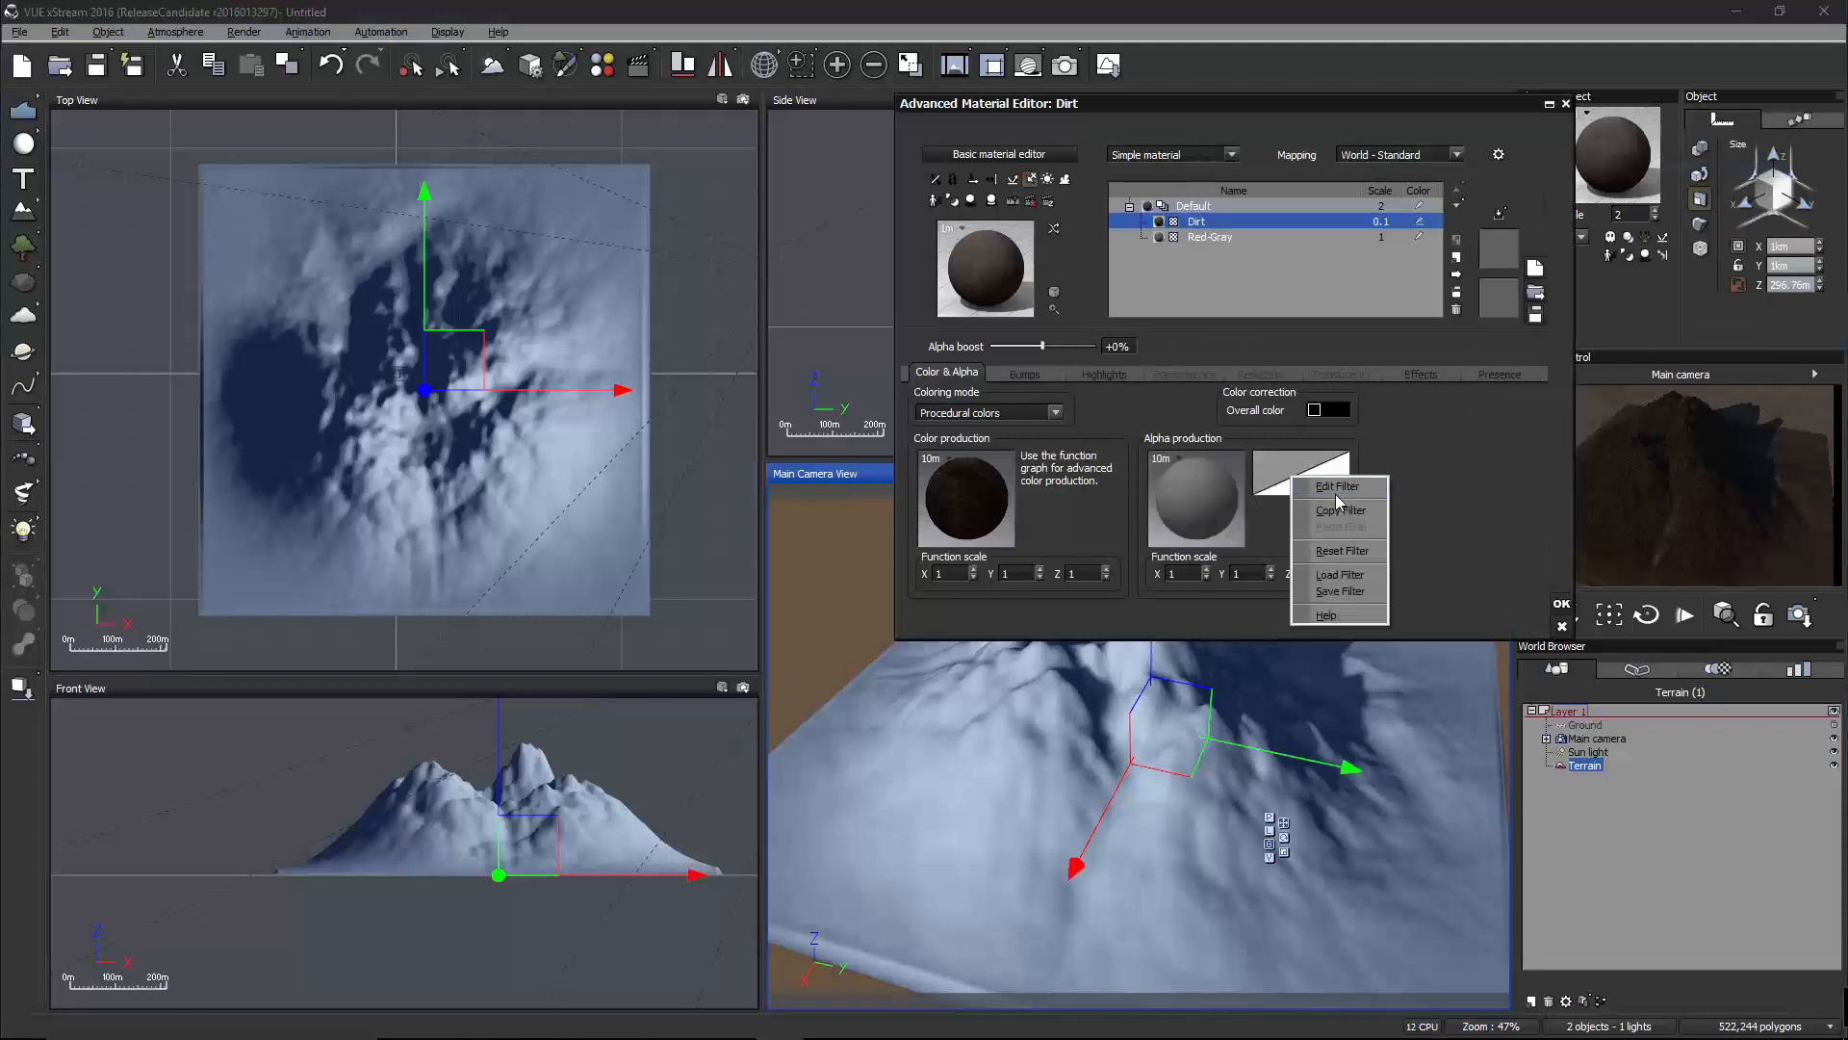
click(1338, 491)
click(1347, 258)
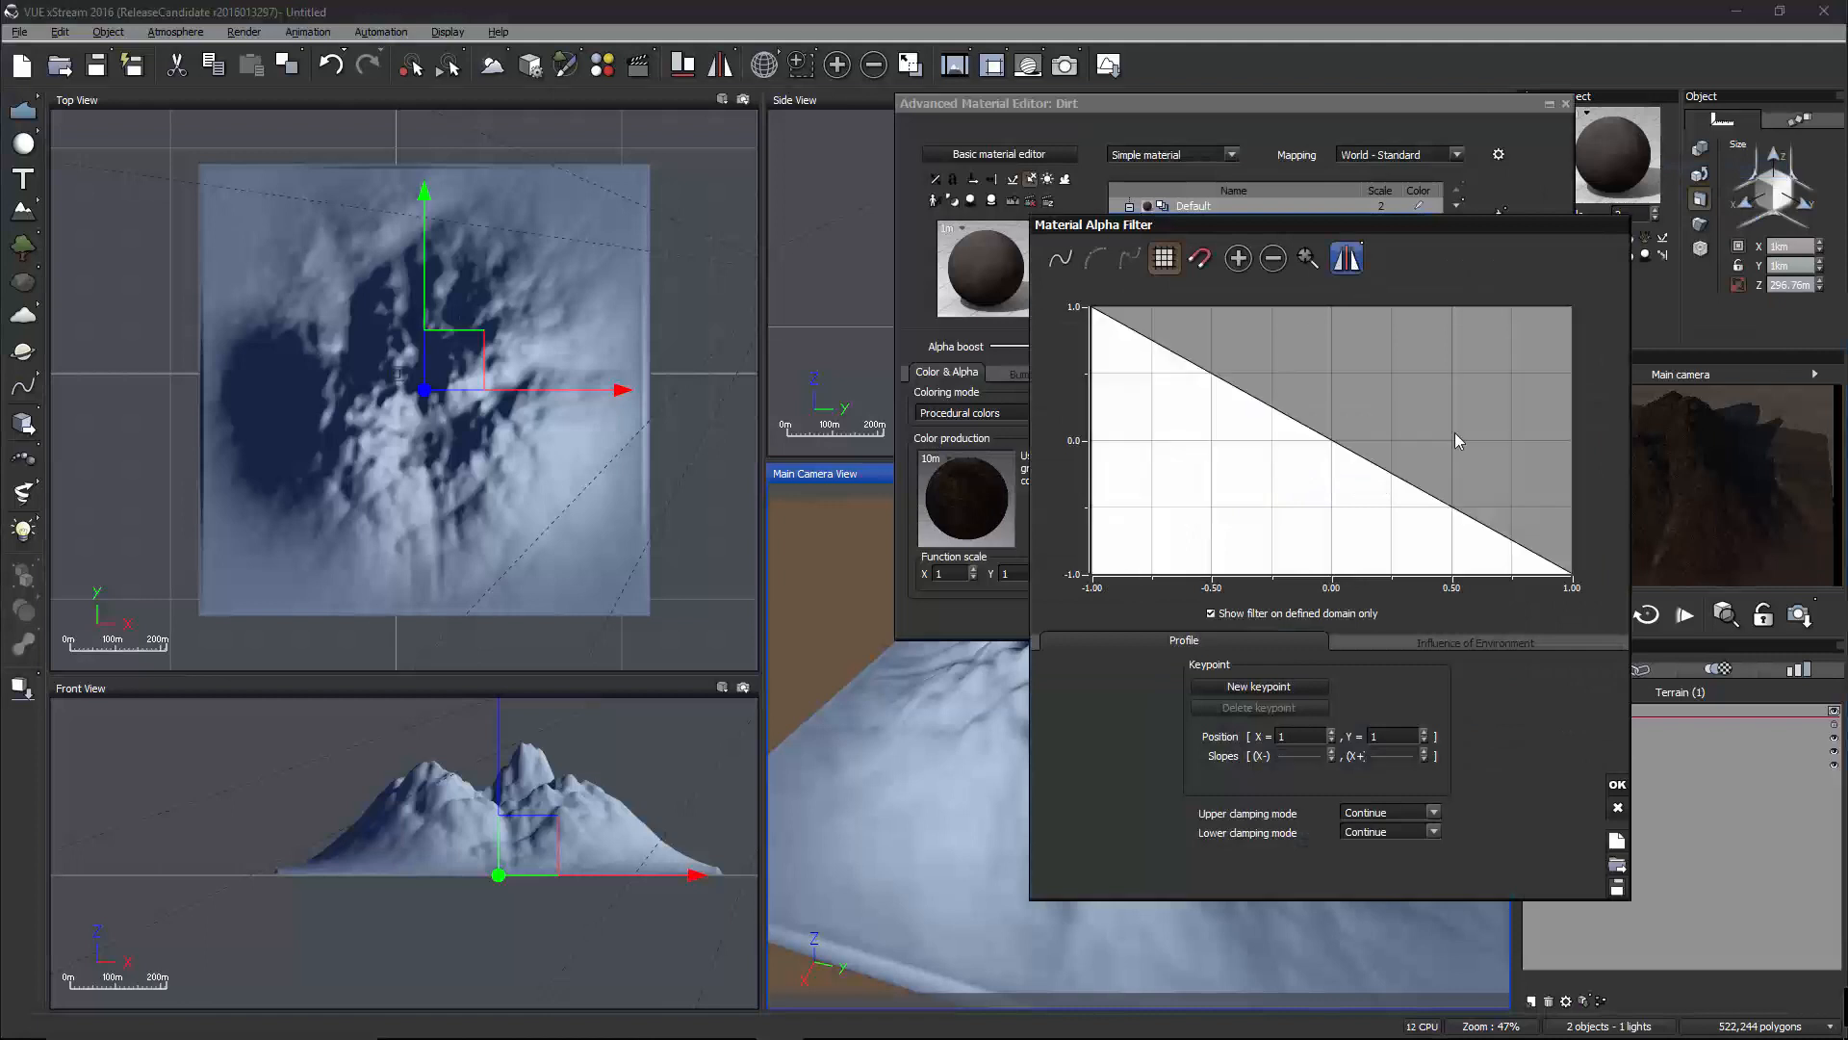
click(1617, 784)
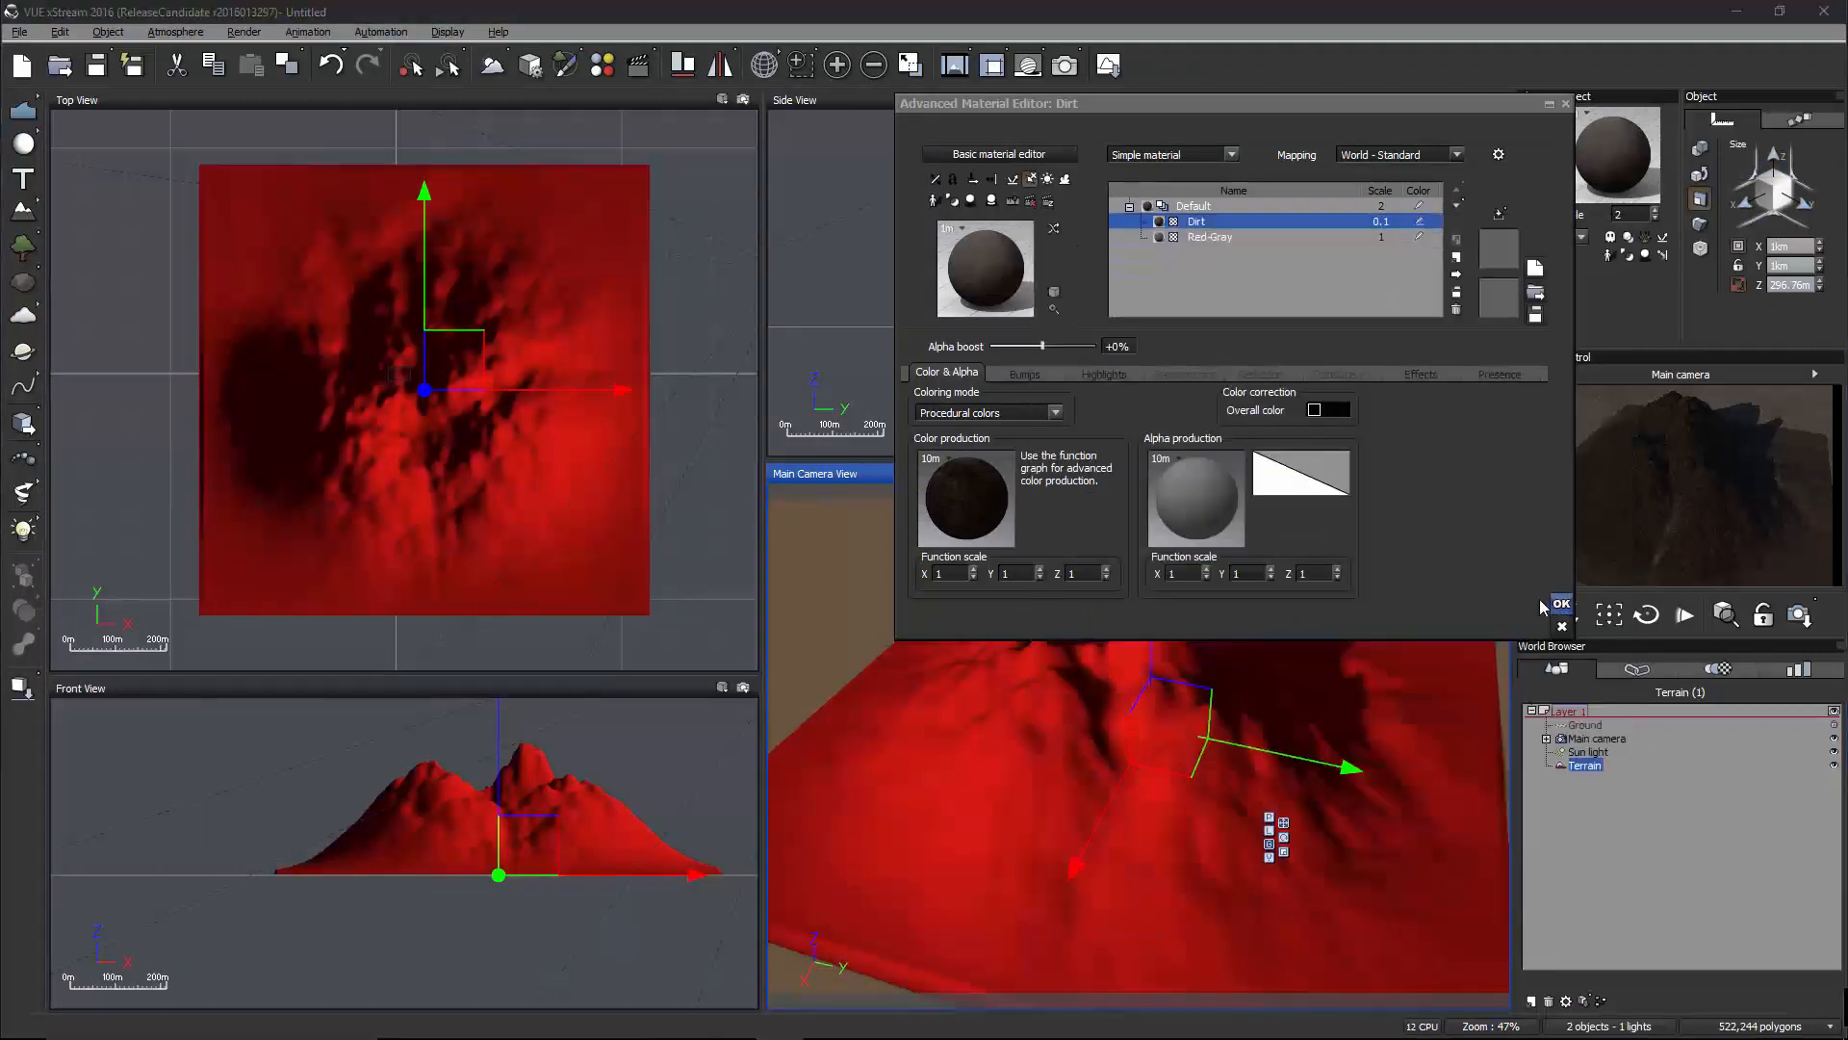
key(Return)
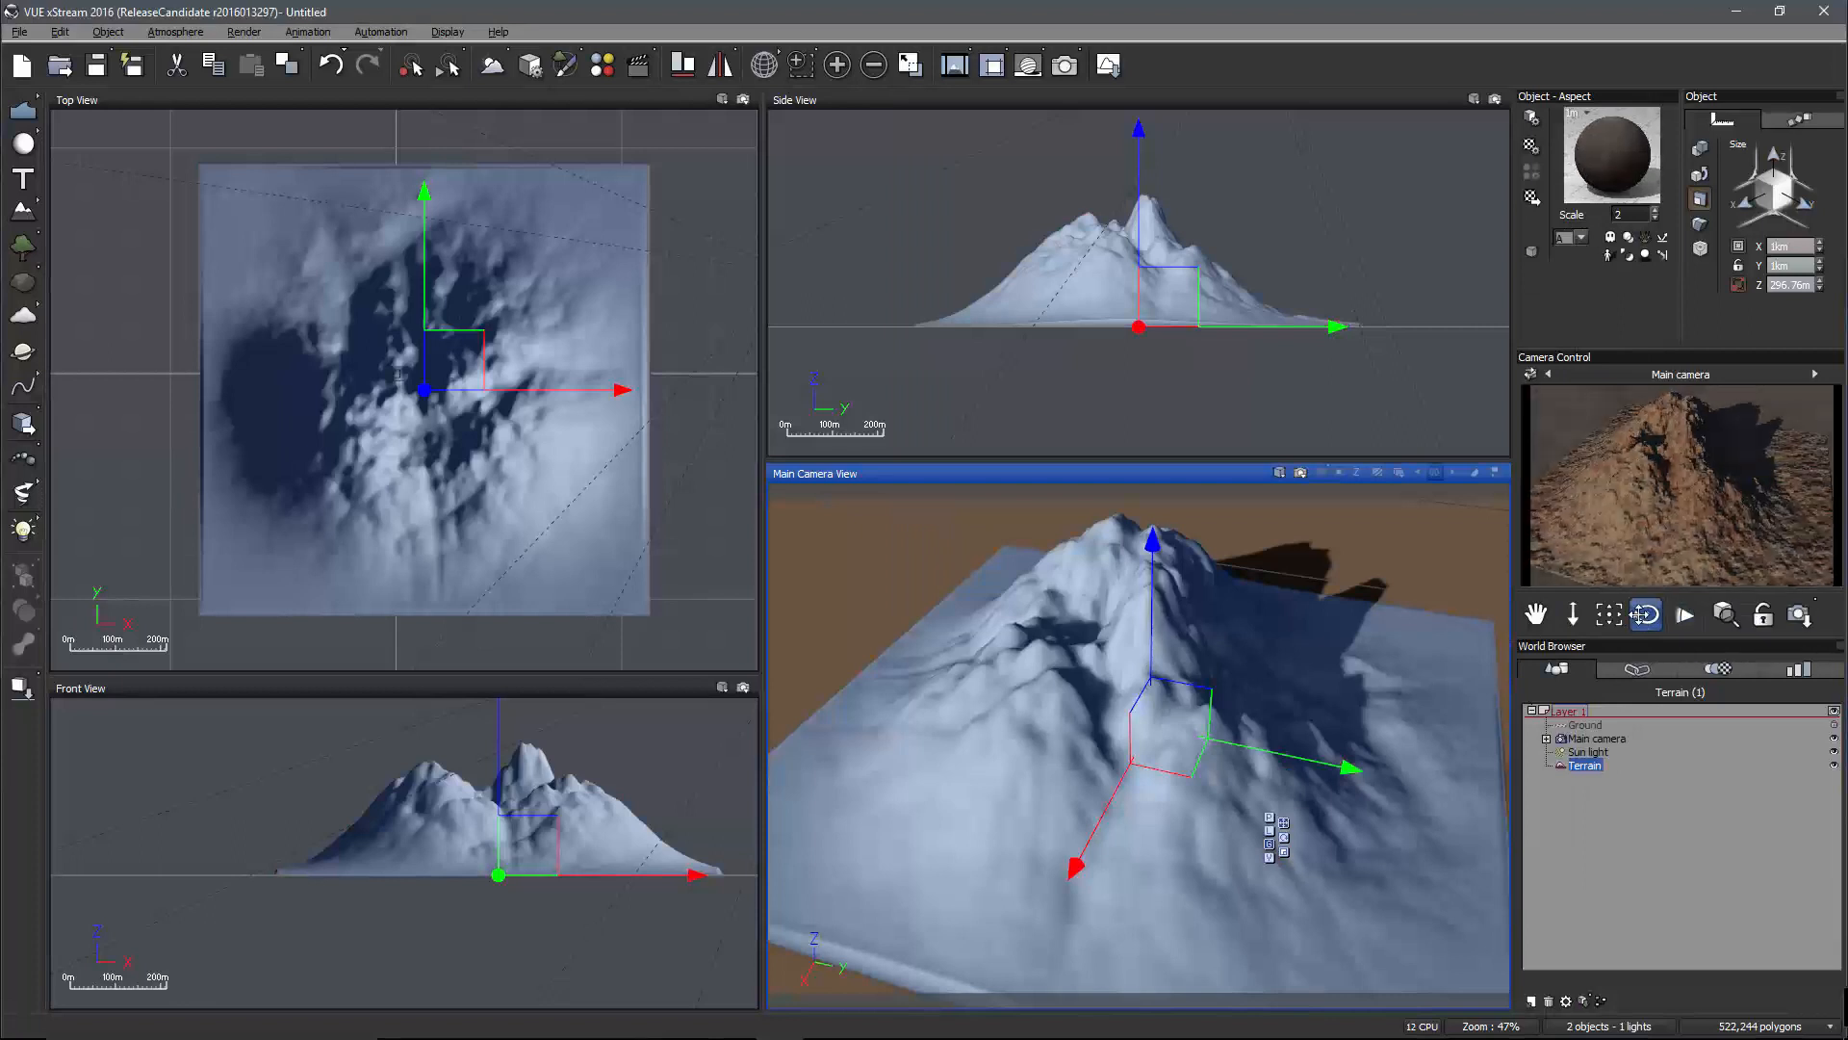
Rotate the main camera to another side of the mountain and open the terrain's altitude production function graph
drag(1646, 614, 1647, 626)
right_click(1599, 149)
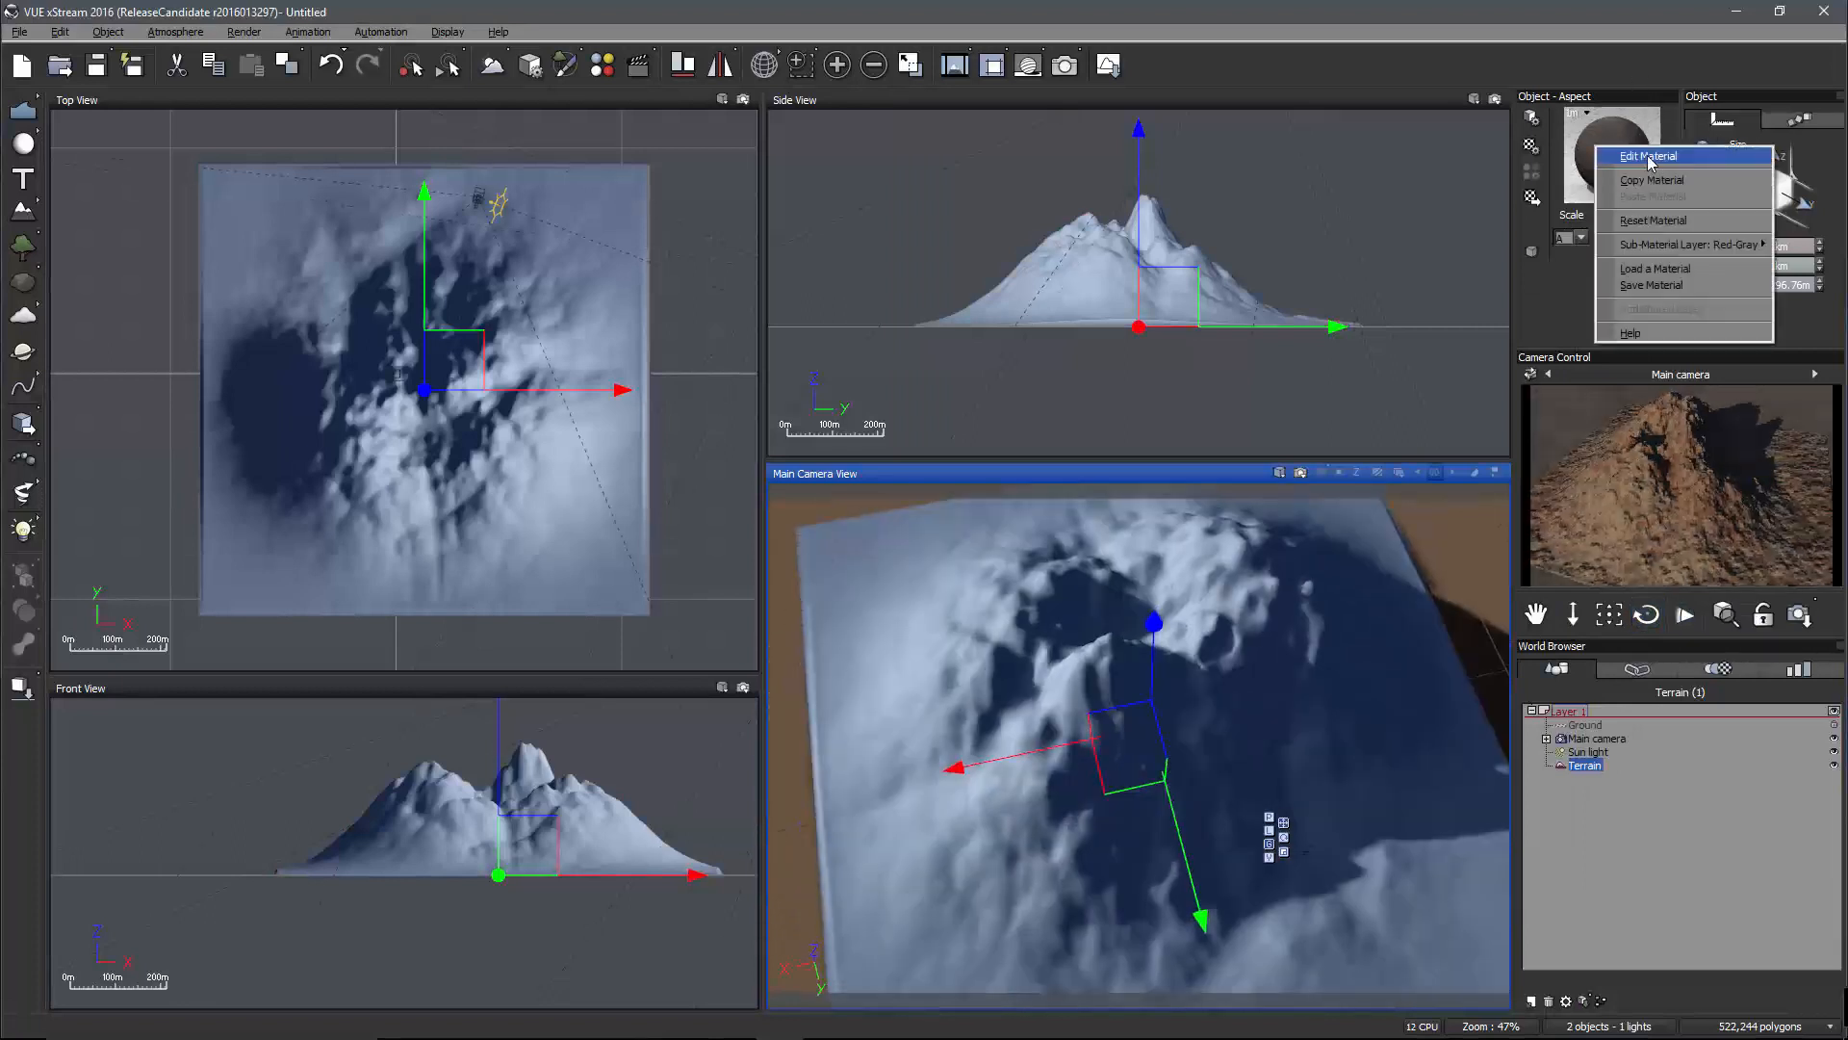
double_click(1242, 613)
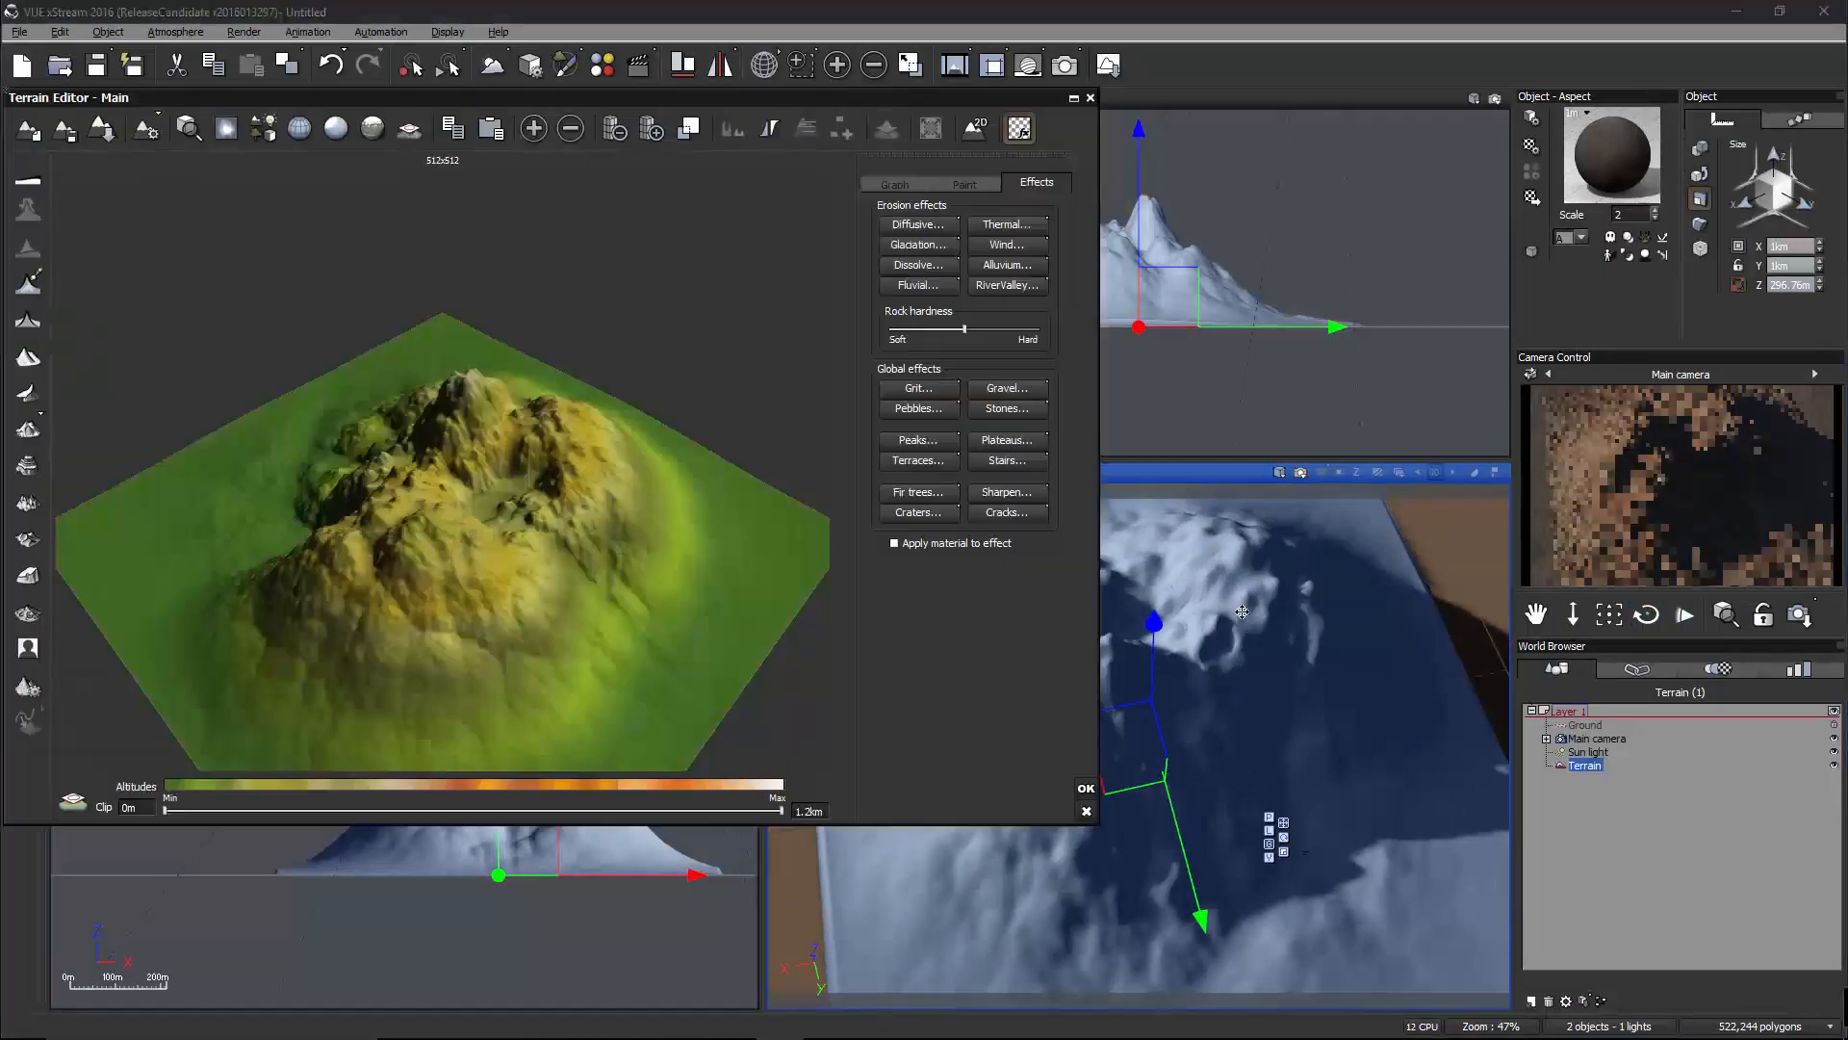
click(922, 185)
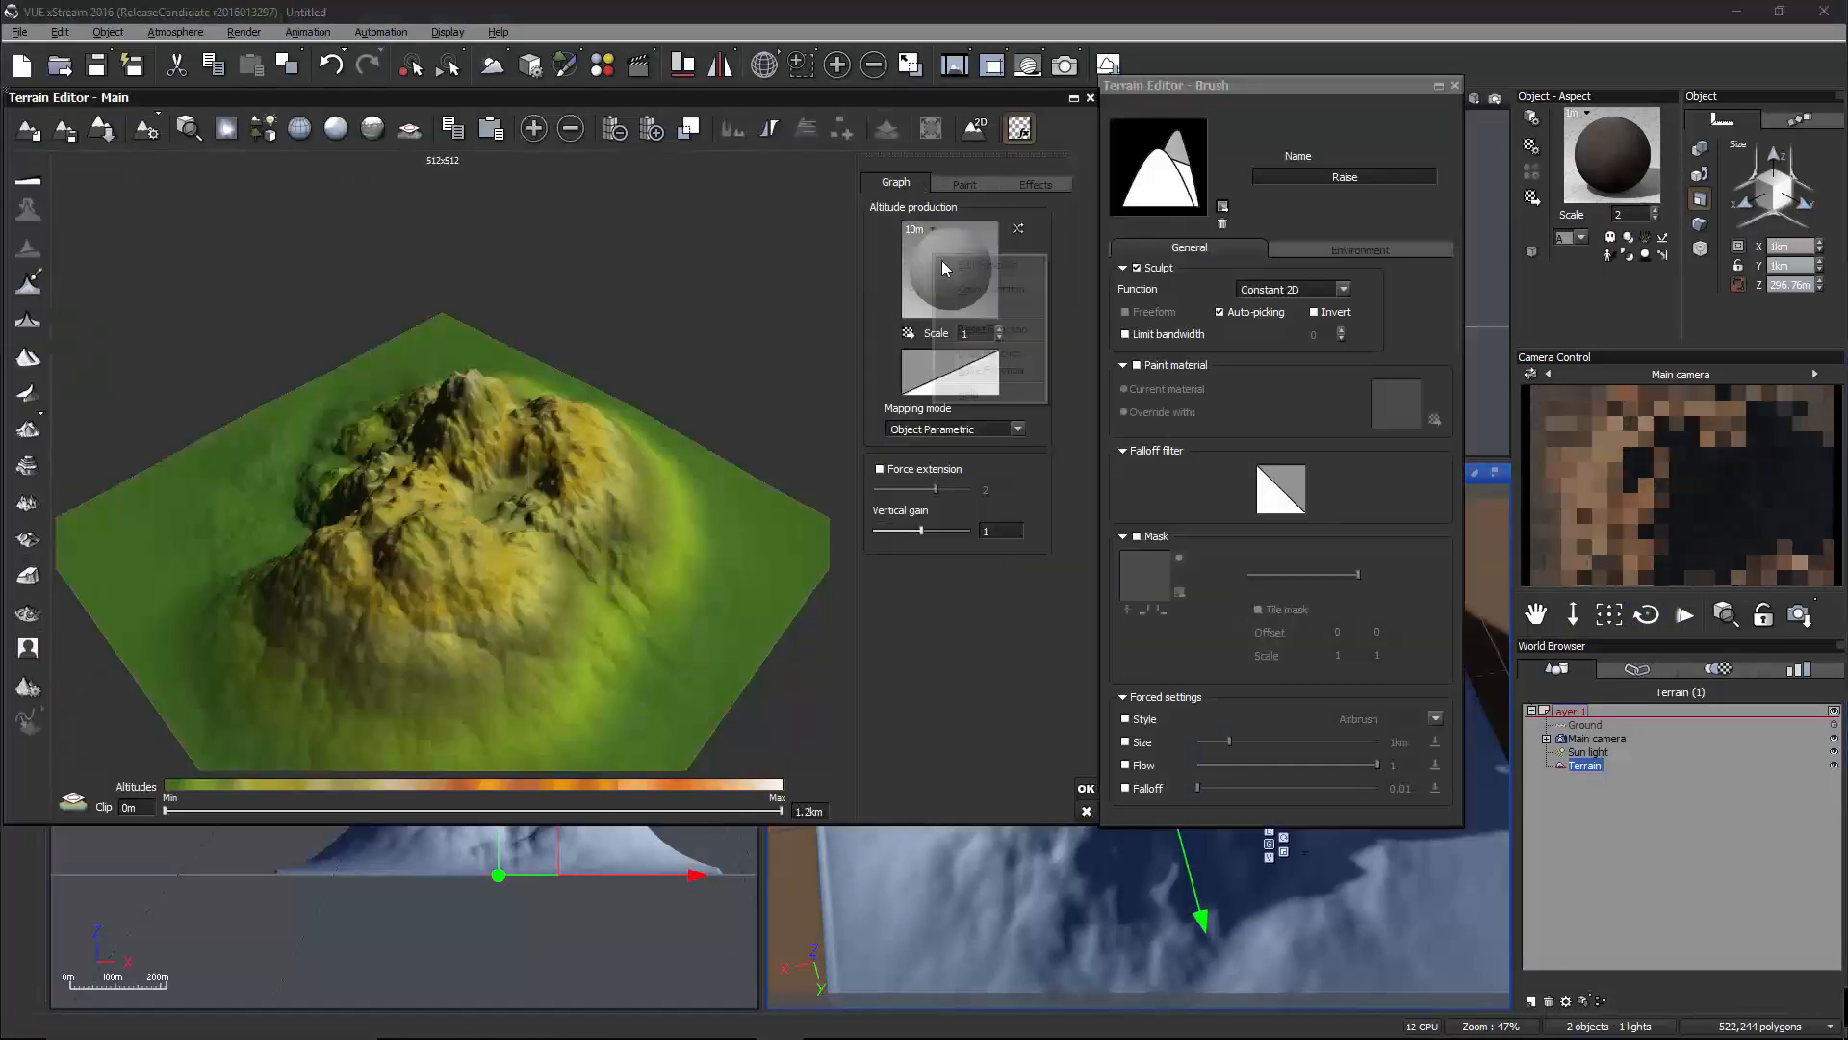
click(957, 264)
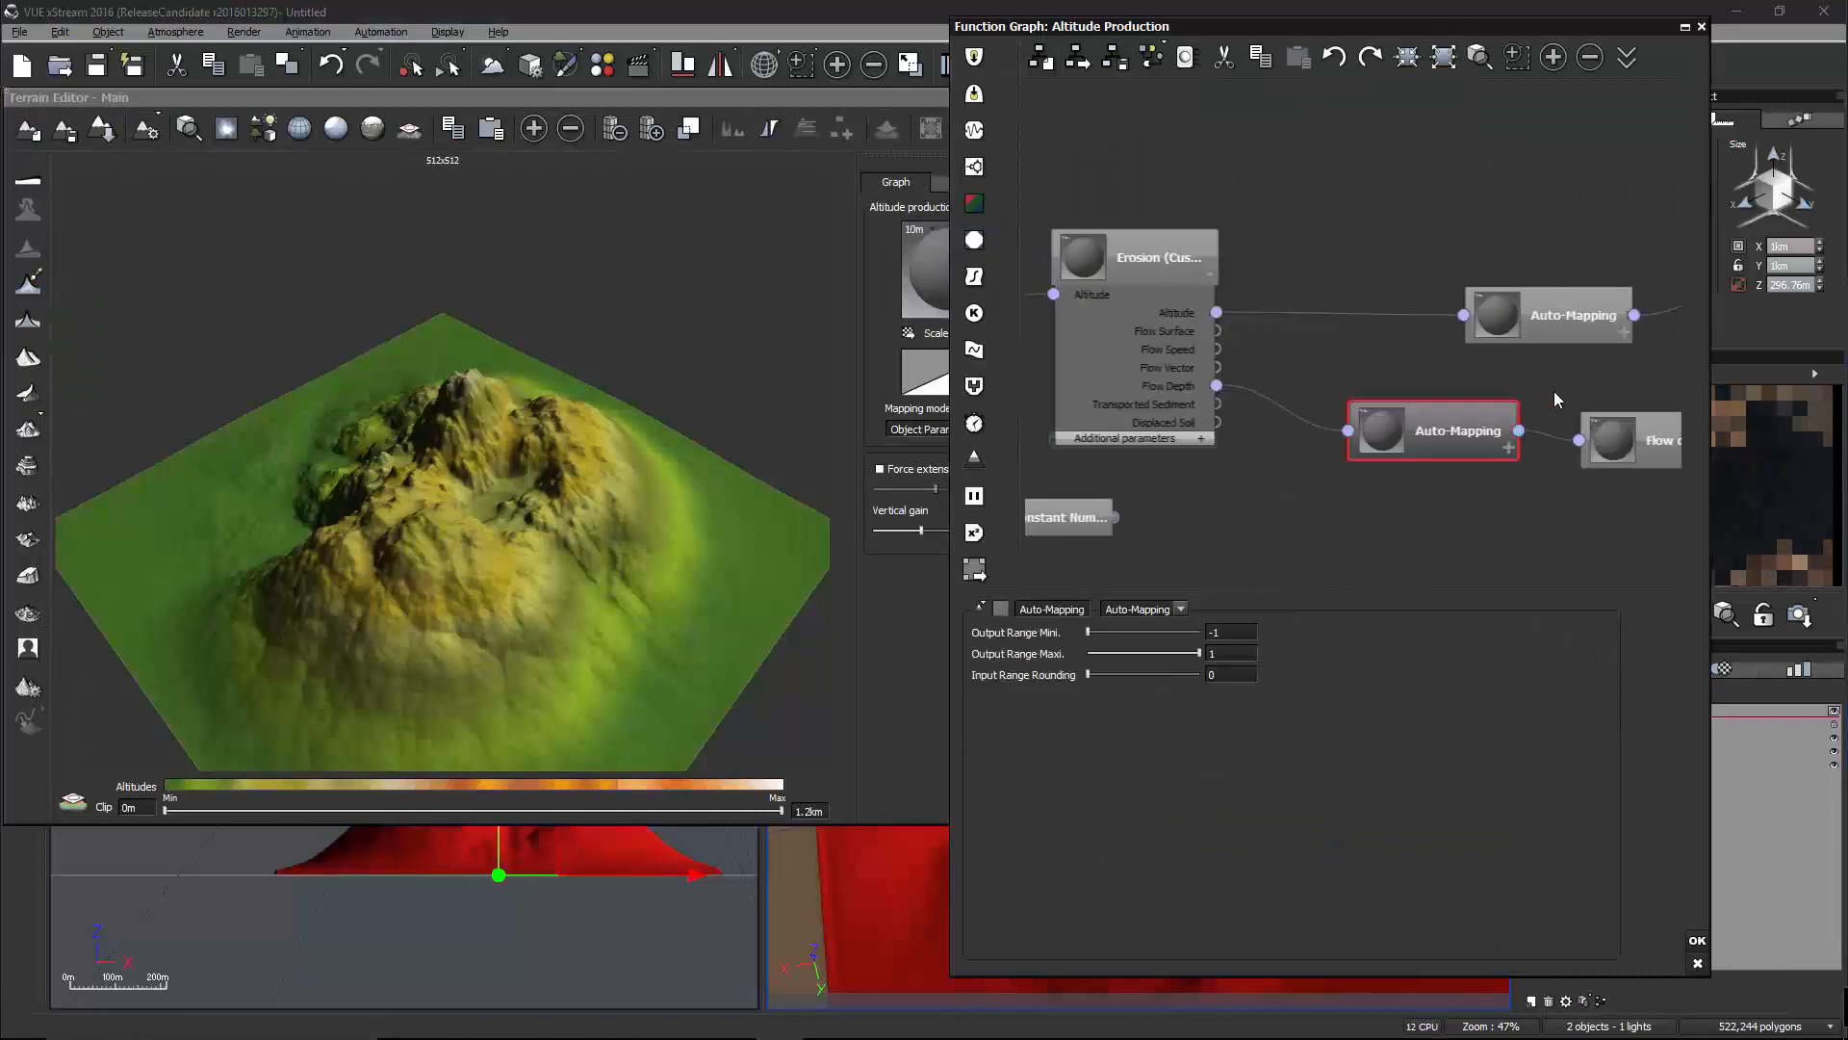
Move the Flow depth node farther from its Auto-Mapping node and feed that Auto-Mapping's output into the Altitude output
middle_drag(1554, 391, 1163, 369)
drag(1279, 425, 1492, 426)
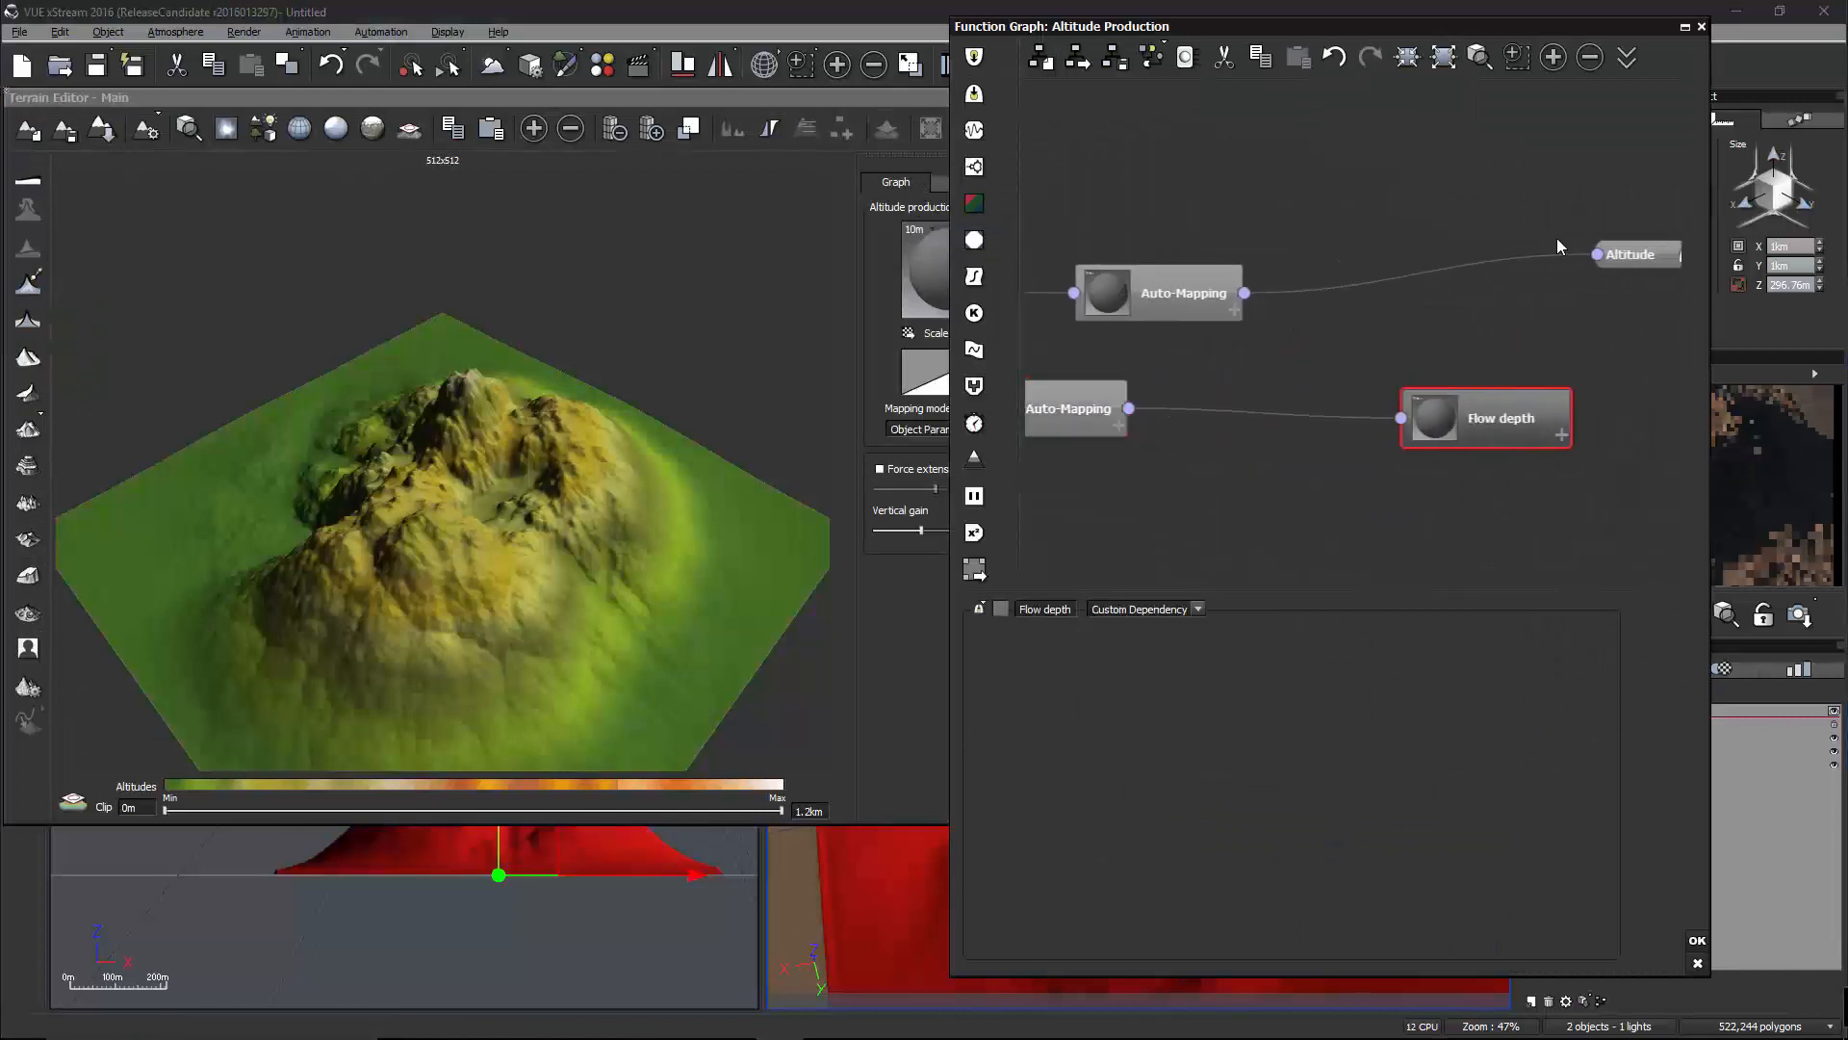
drag(1597, 254, 1084, 414)
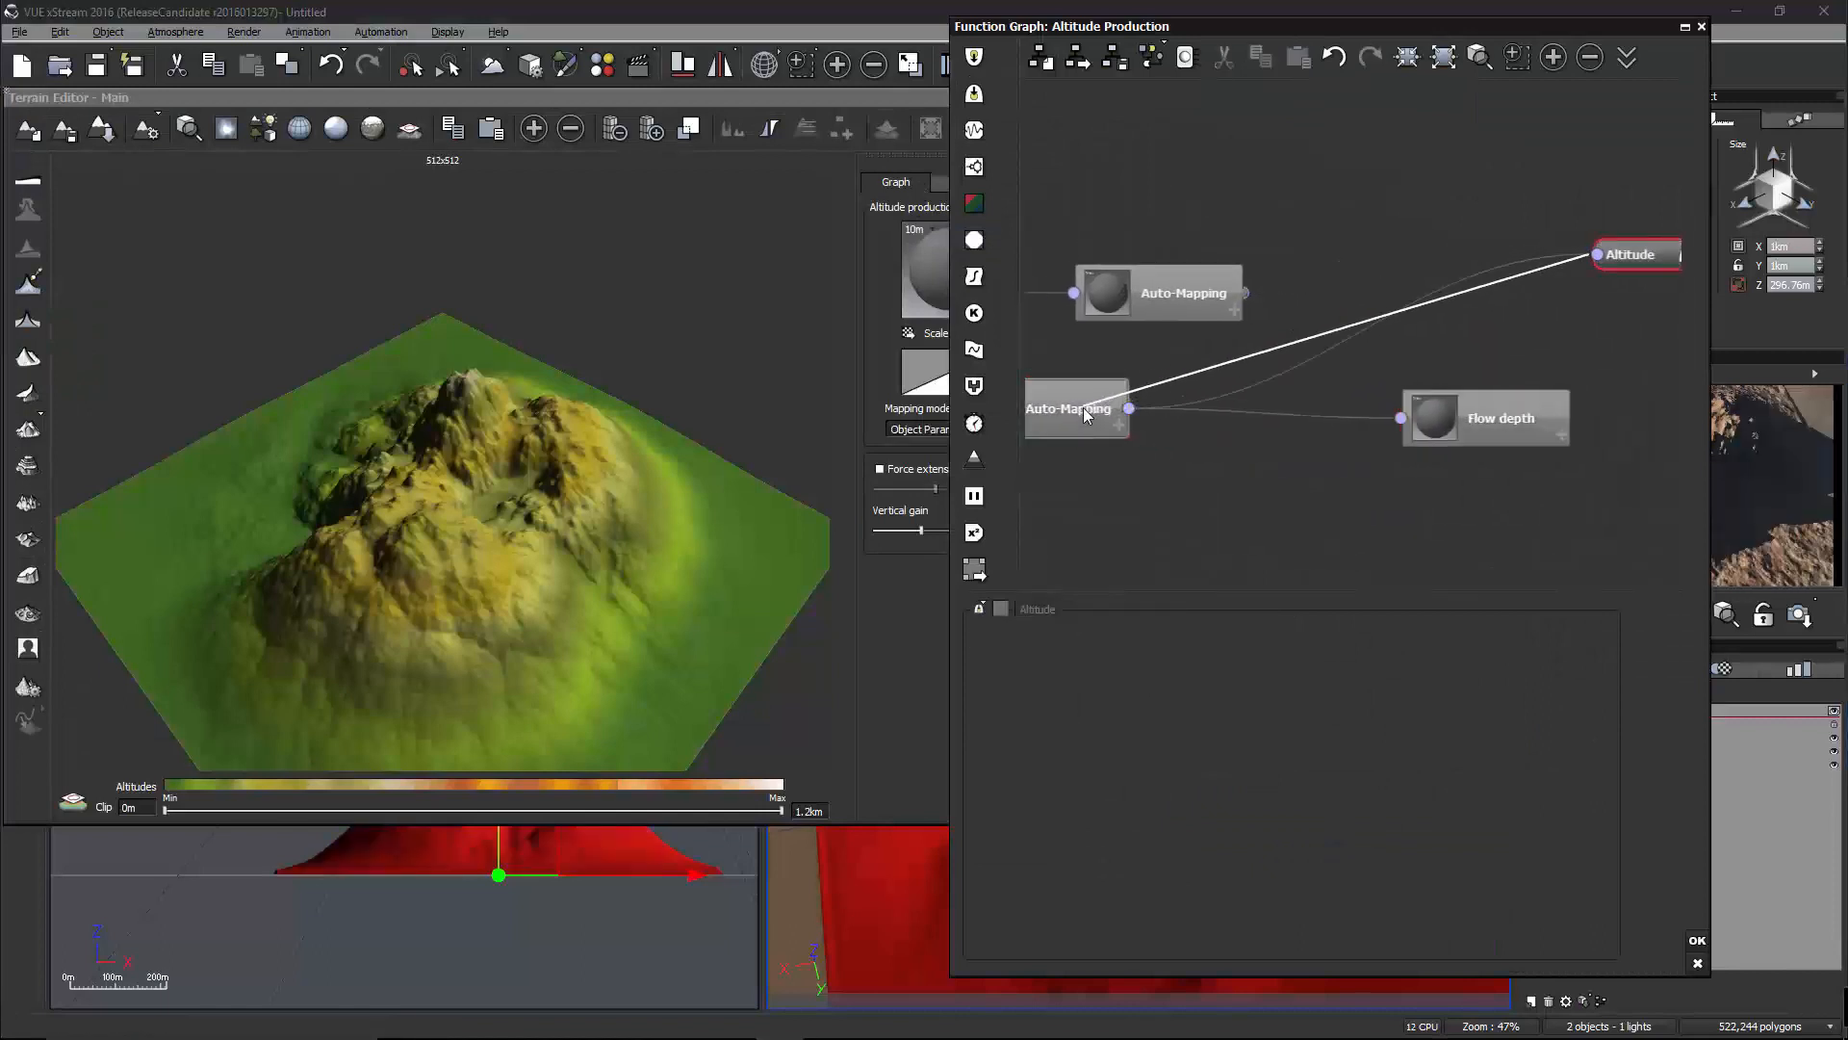
Show the function node preview and examine the flow depth relief from different angles in the terrain preview
right_drag(643, 458, 1401, 269)
click(1627, 59)
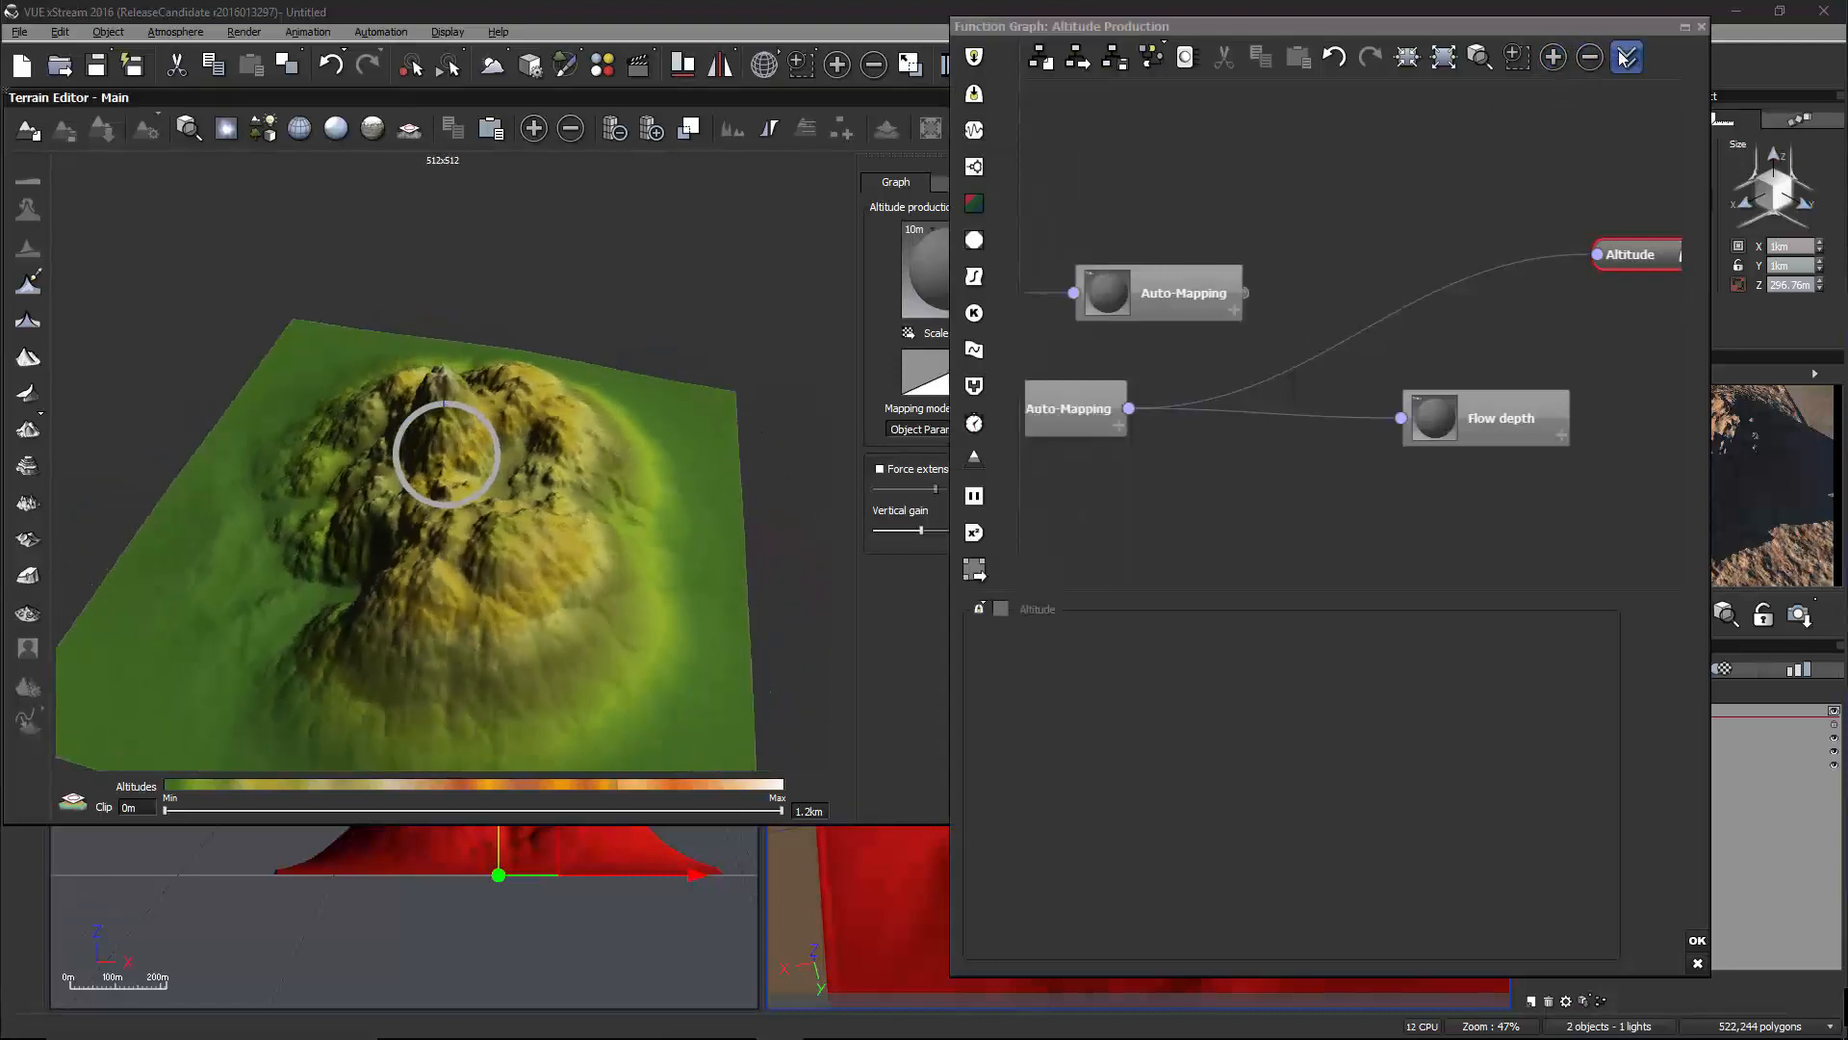
click(1652, 84)
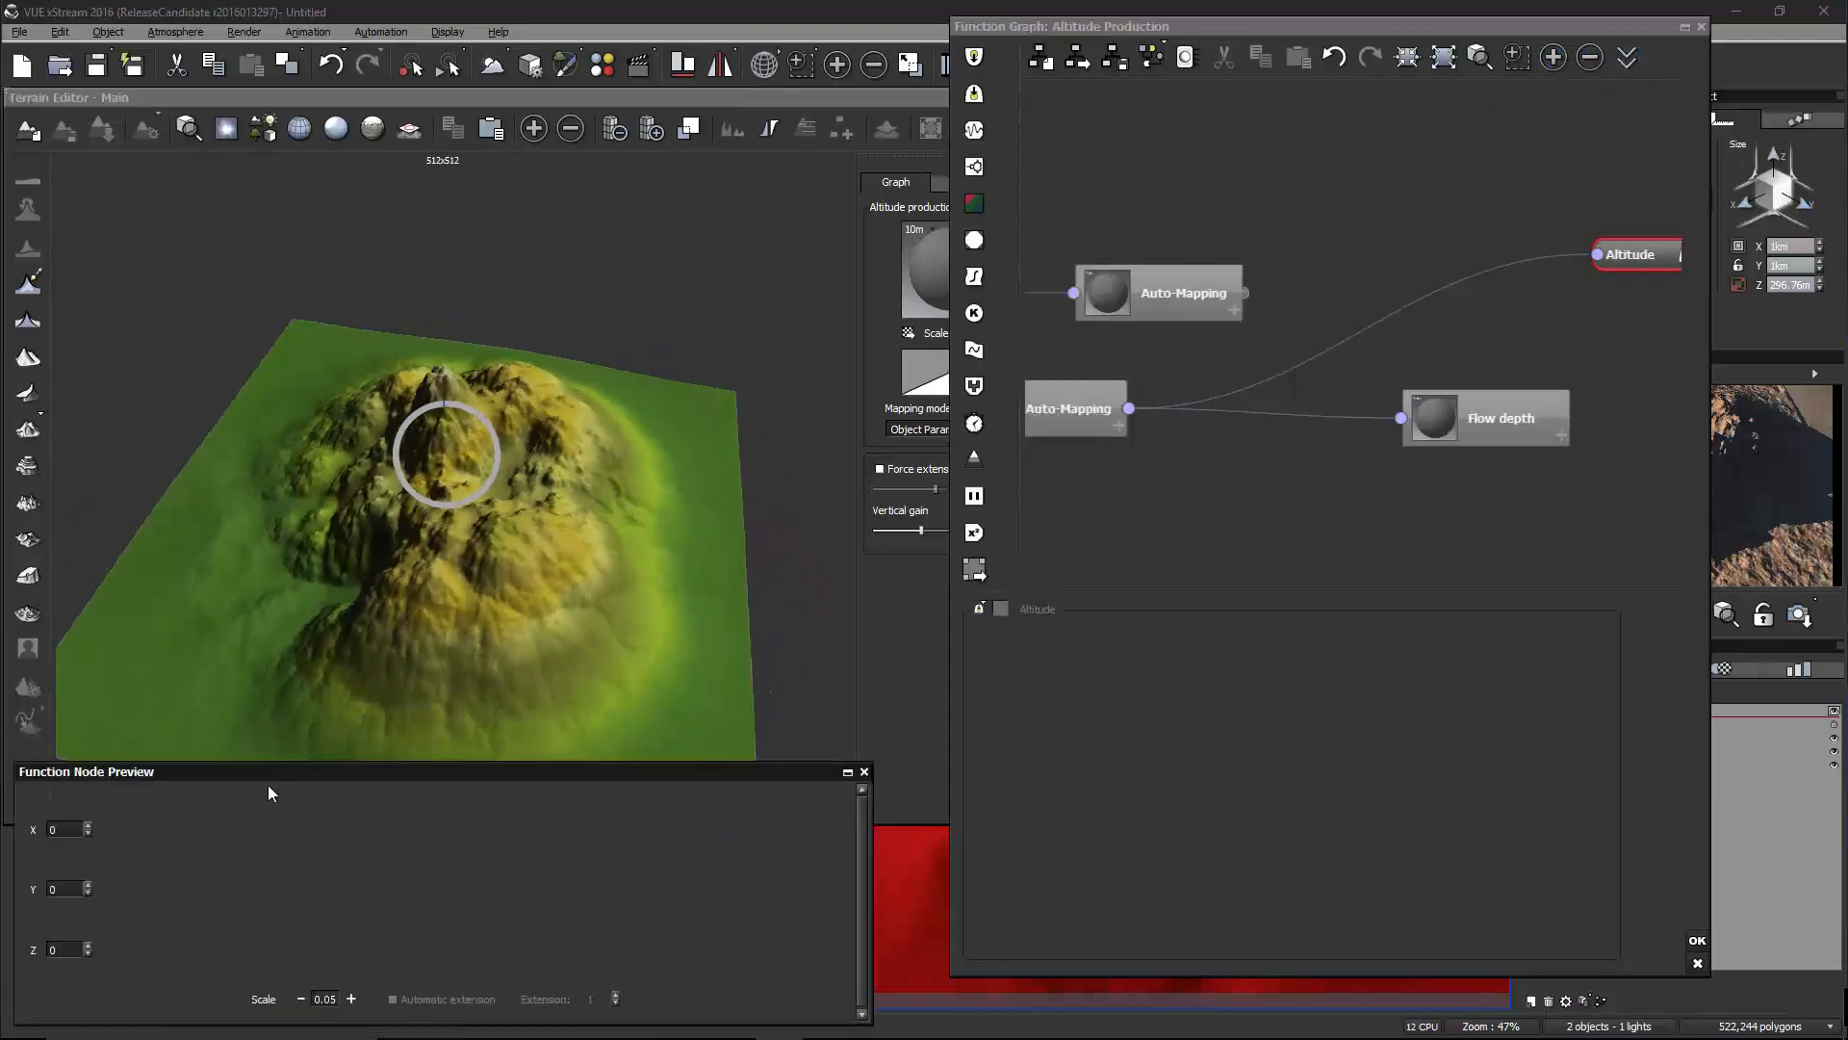
click(424, 583)
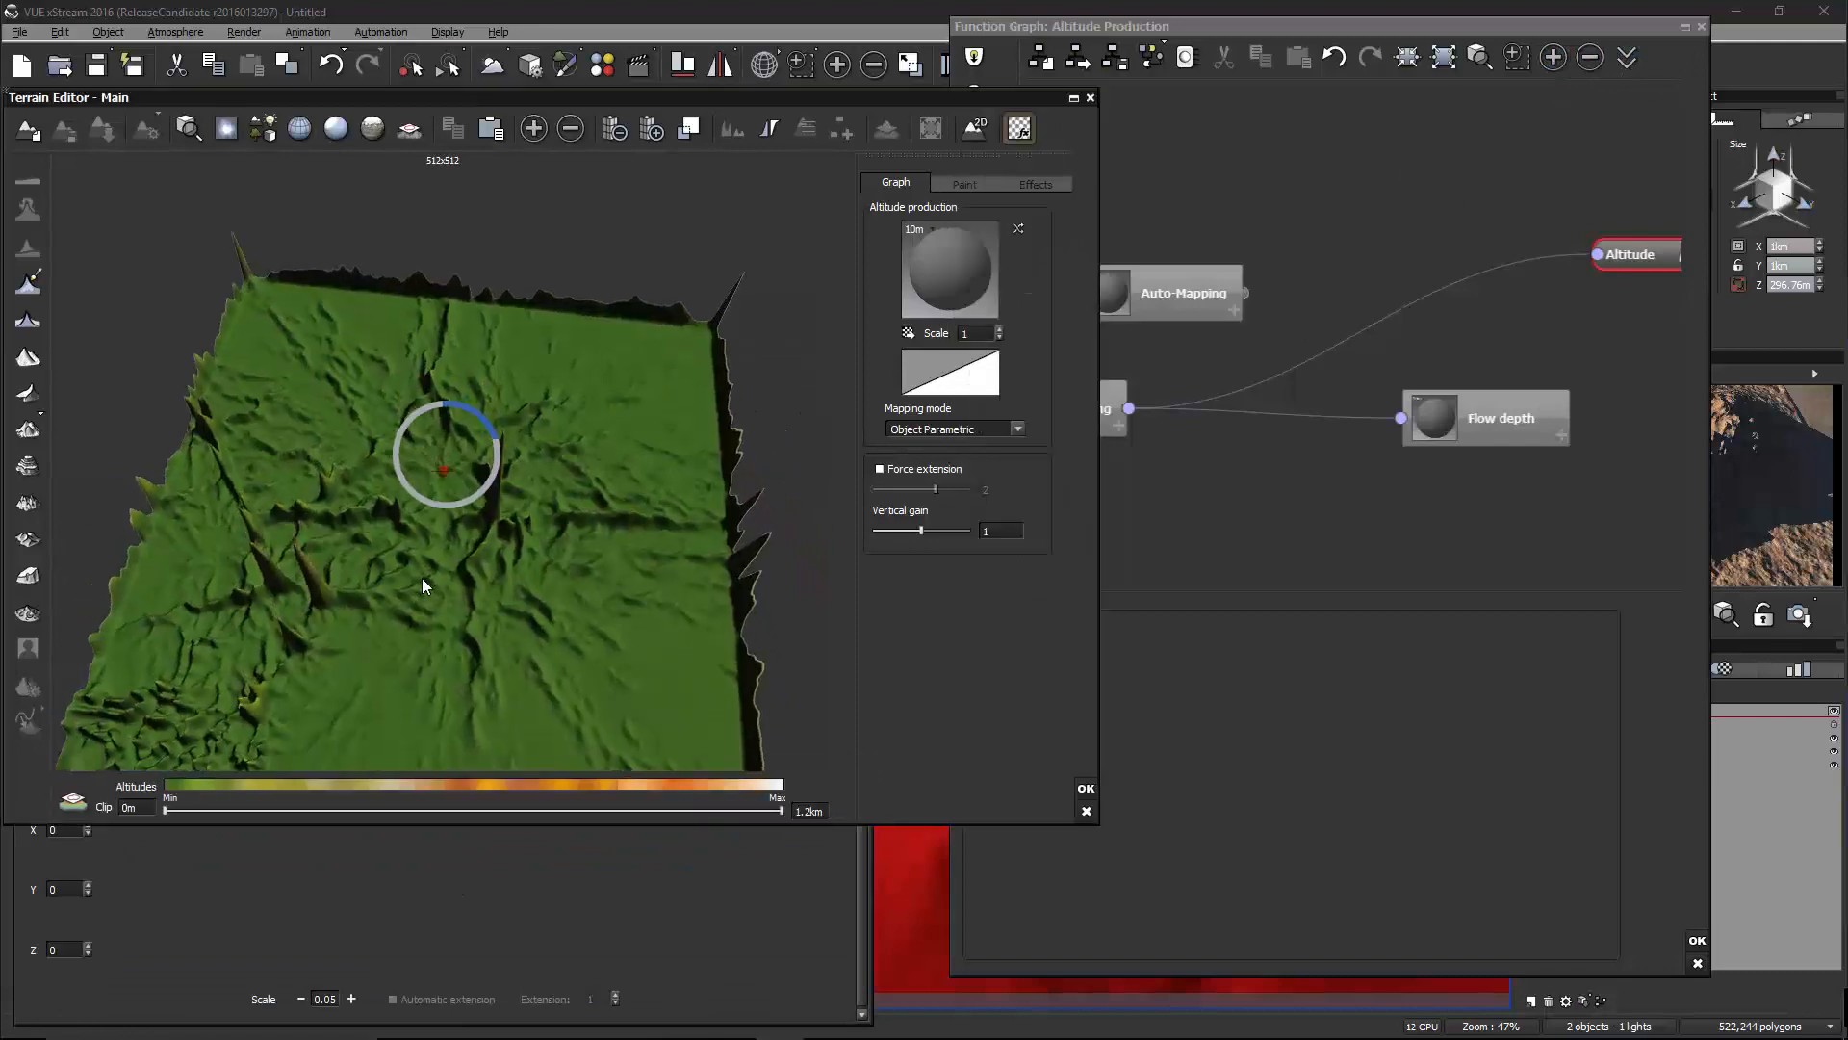
right_drag(424, 584, 512, 482)
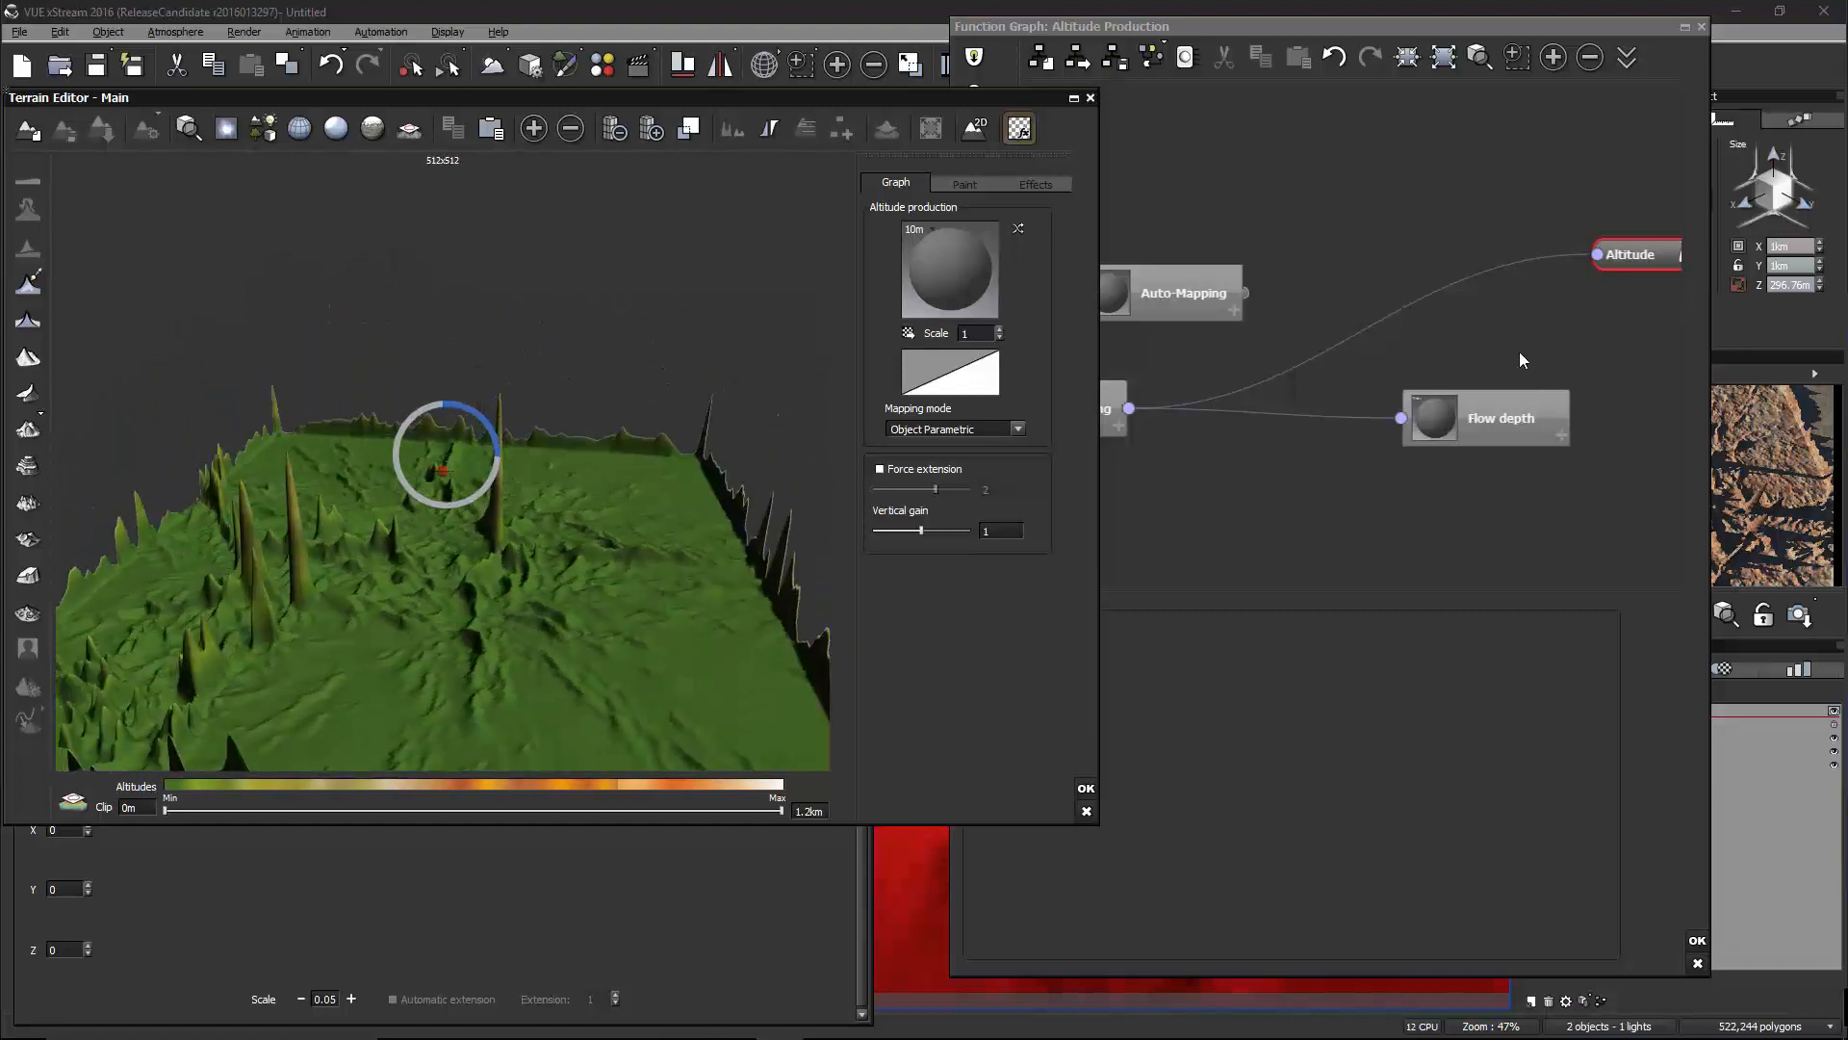
Insert a filter node between the flow depth Auto-Mapping and Altitude, change it to Smooth Map, and place it between them
drag(1519, 351, 1488, 358)
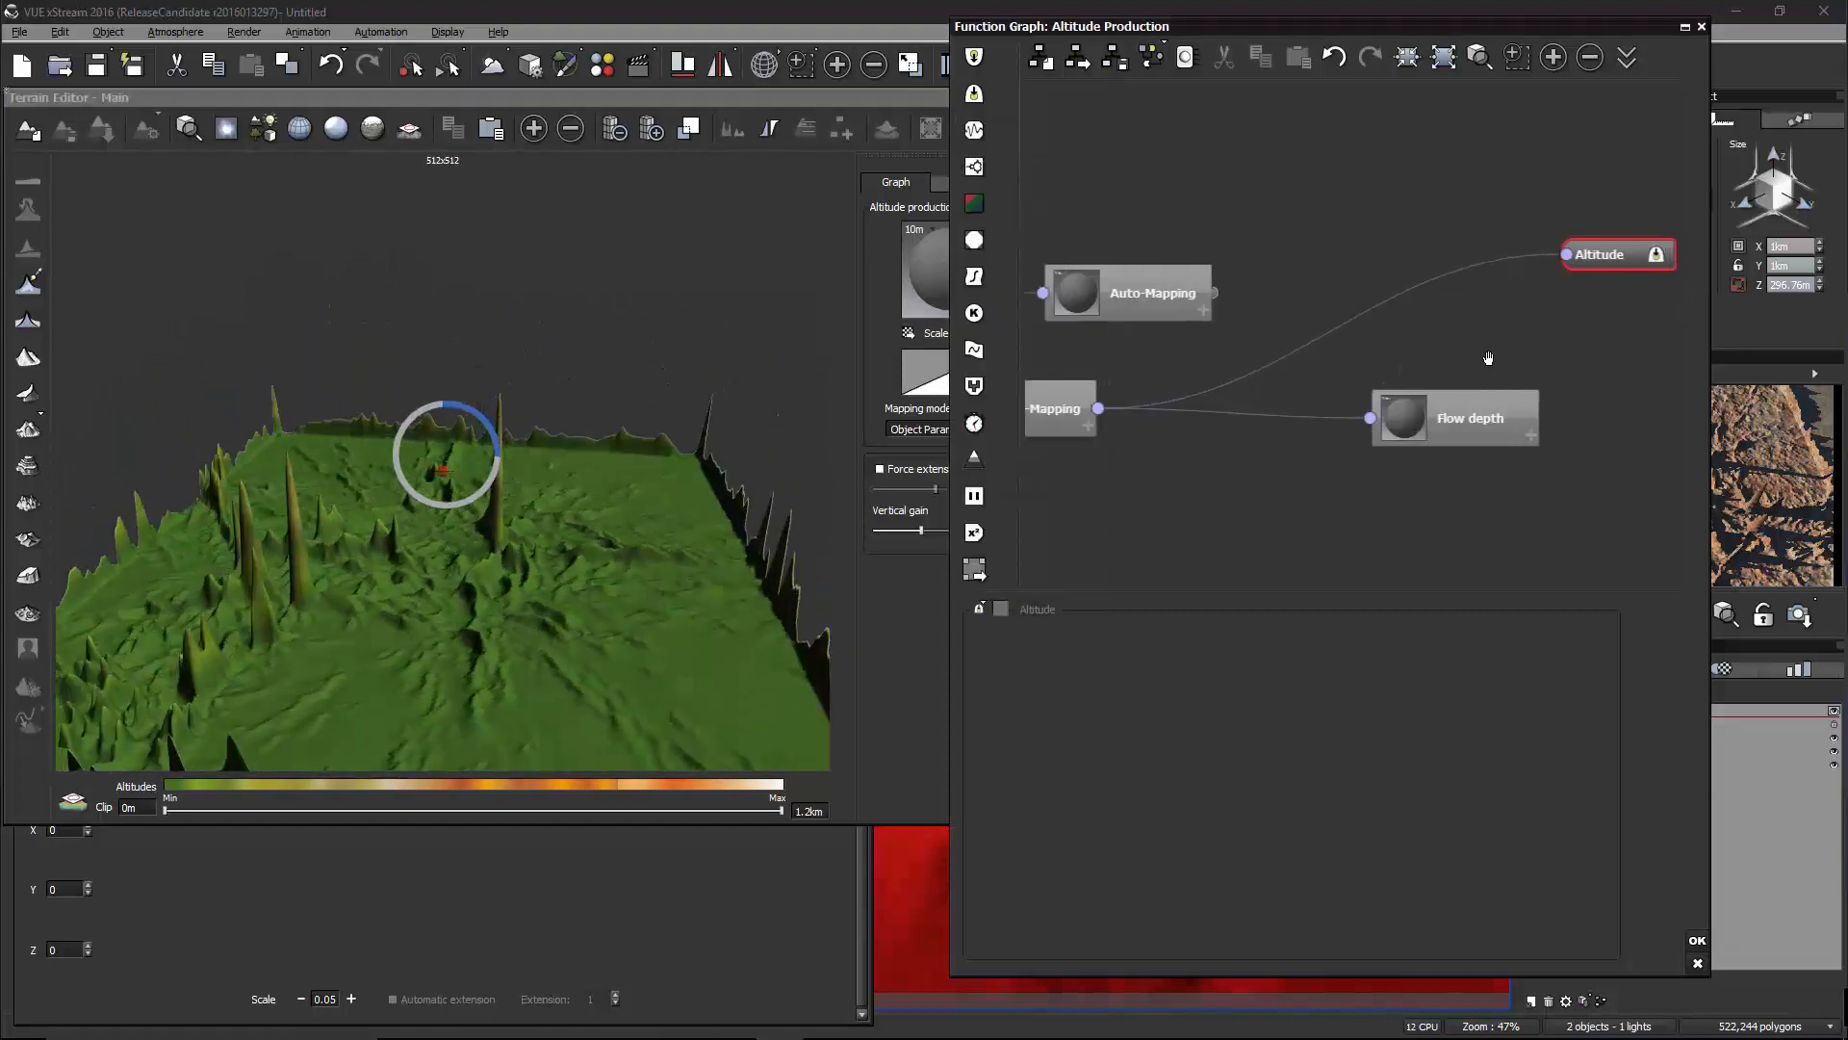
click(1444, 274)
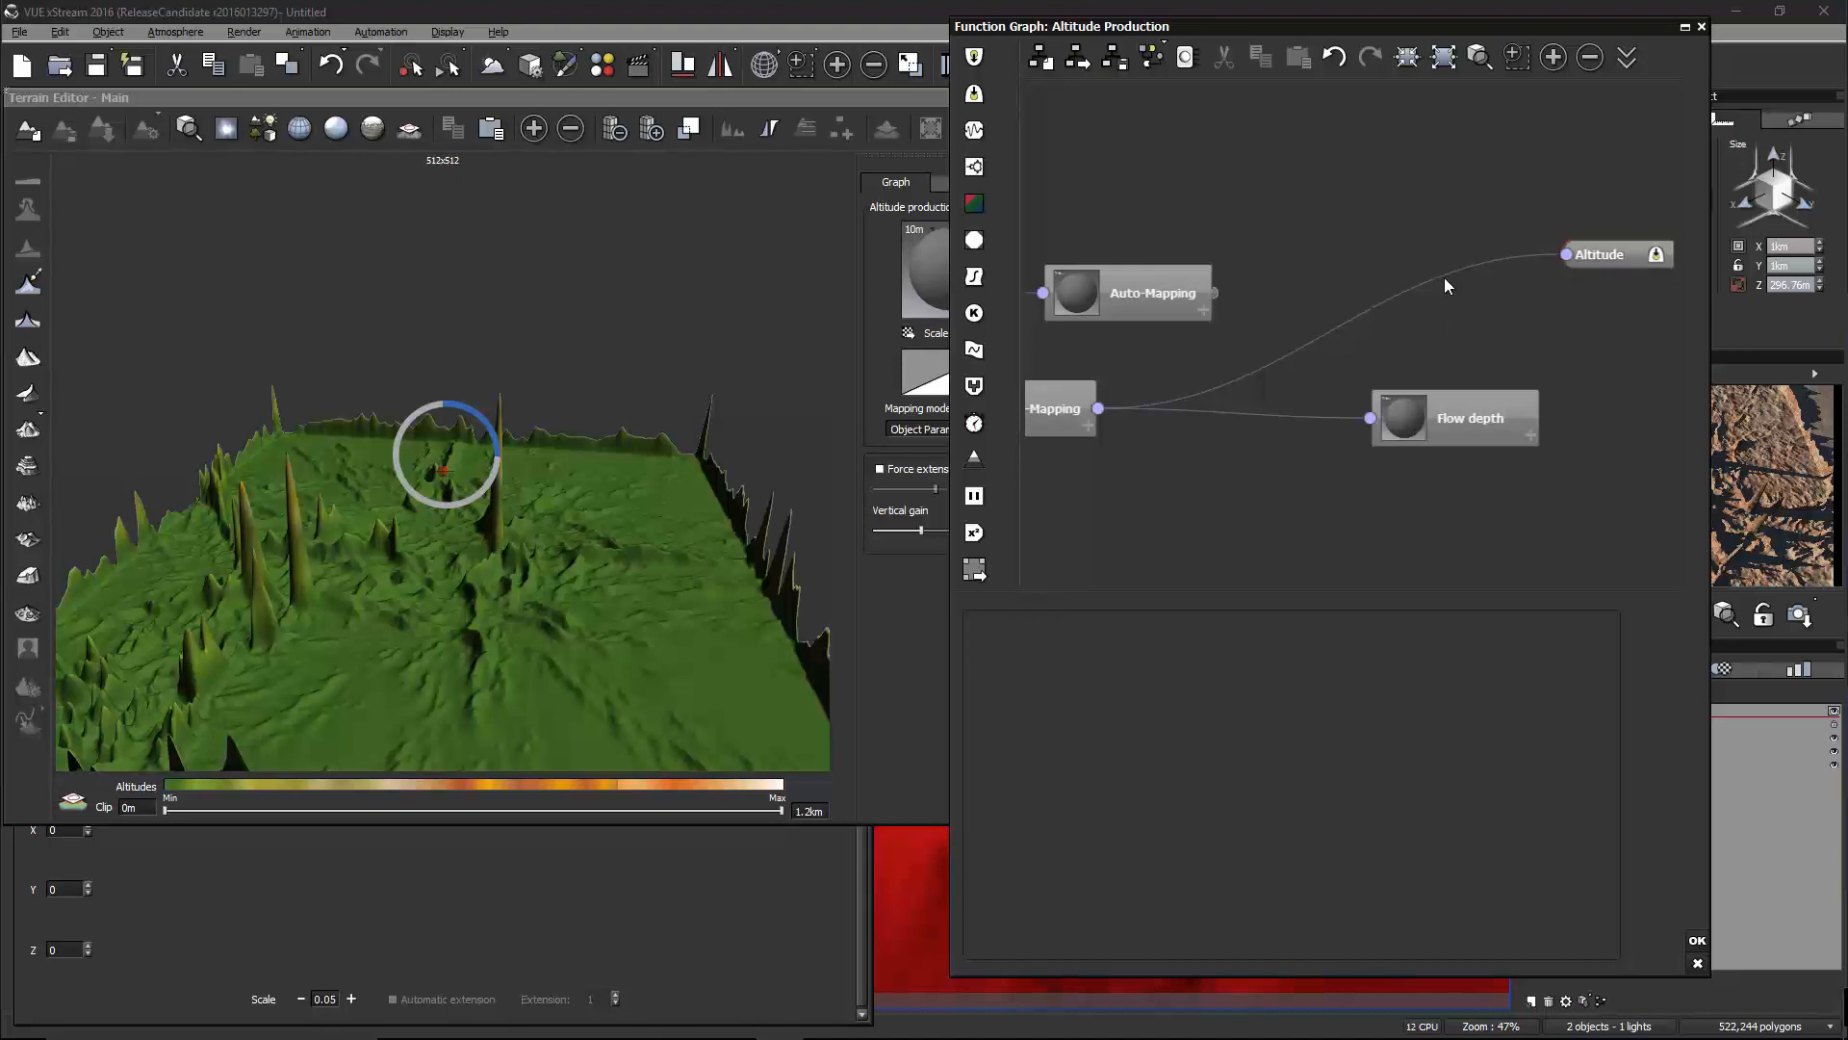
click(977, 279)
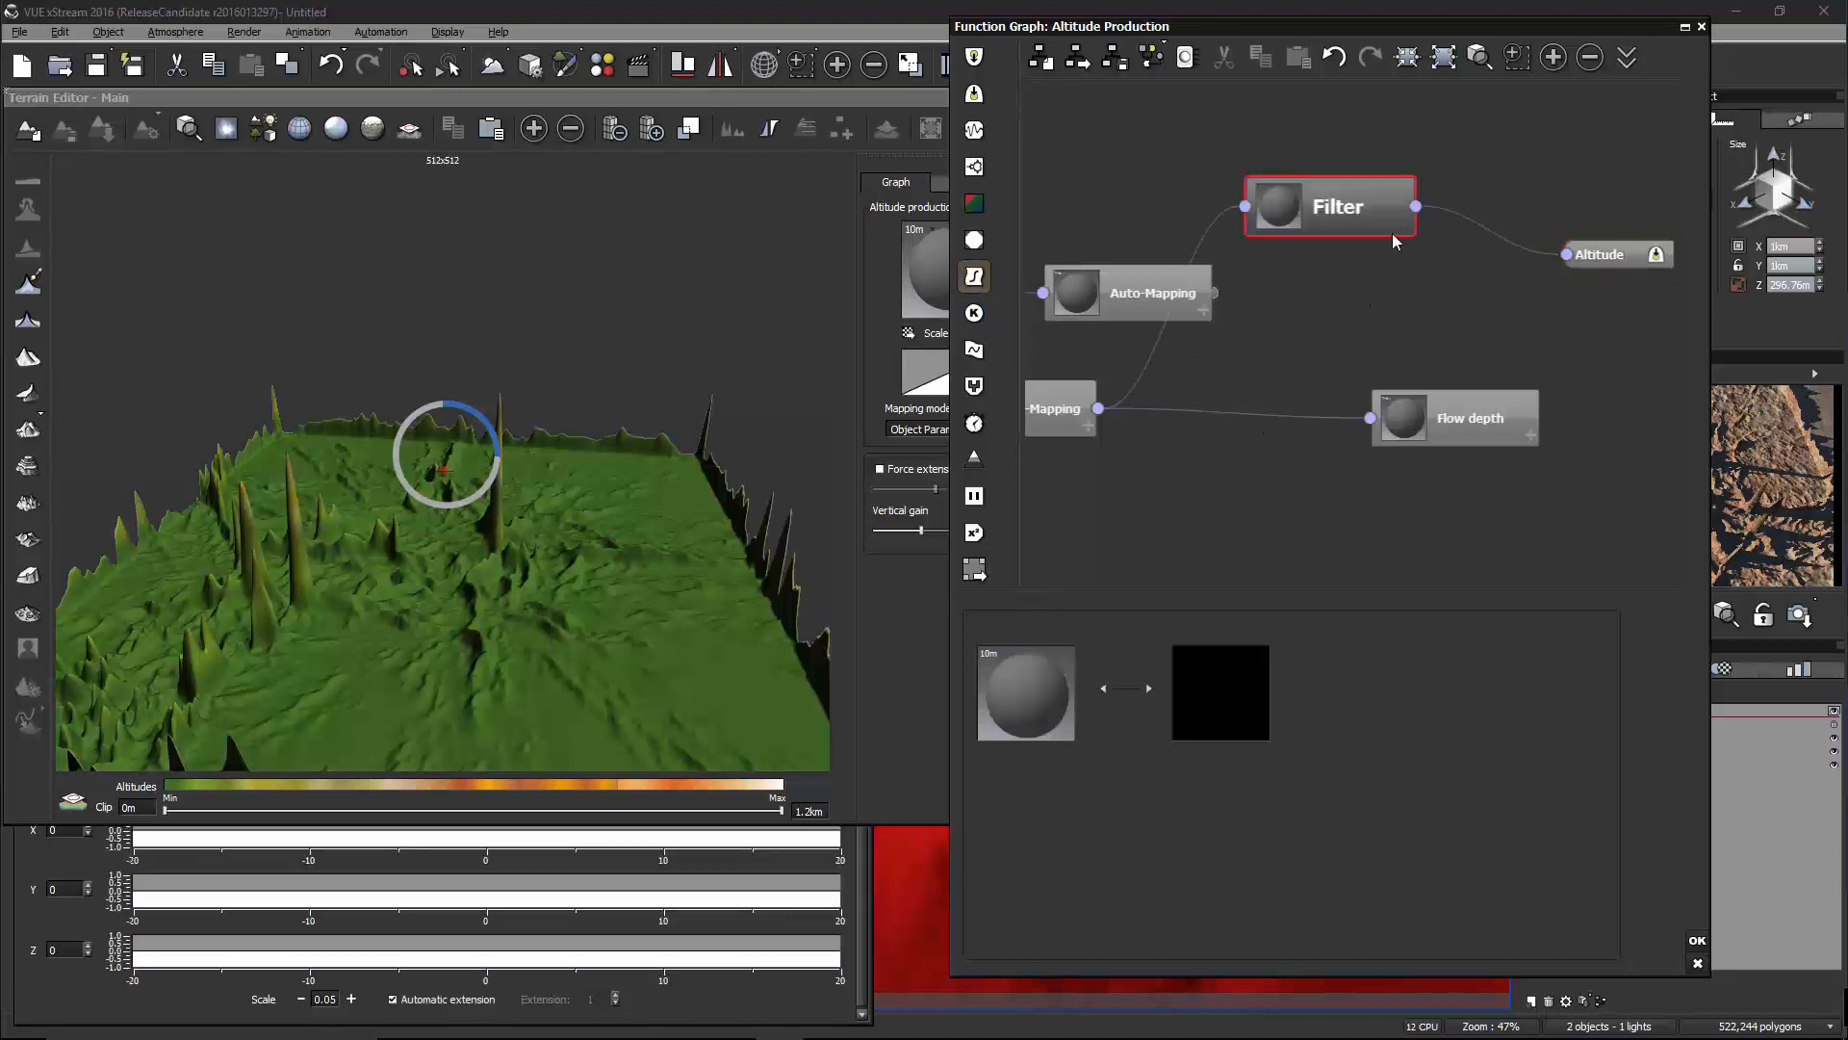
scroll(1386, 231, down, 1)
drag(1359, 217, 1392, 288)
click(1103, 609)
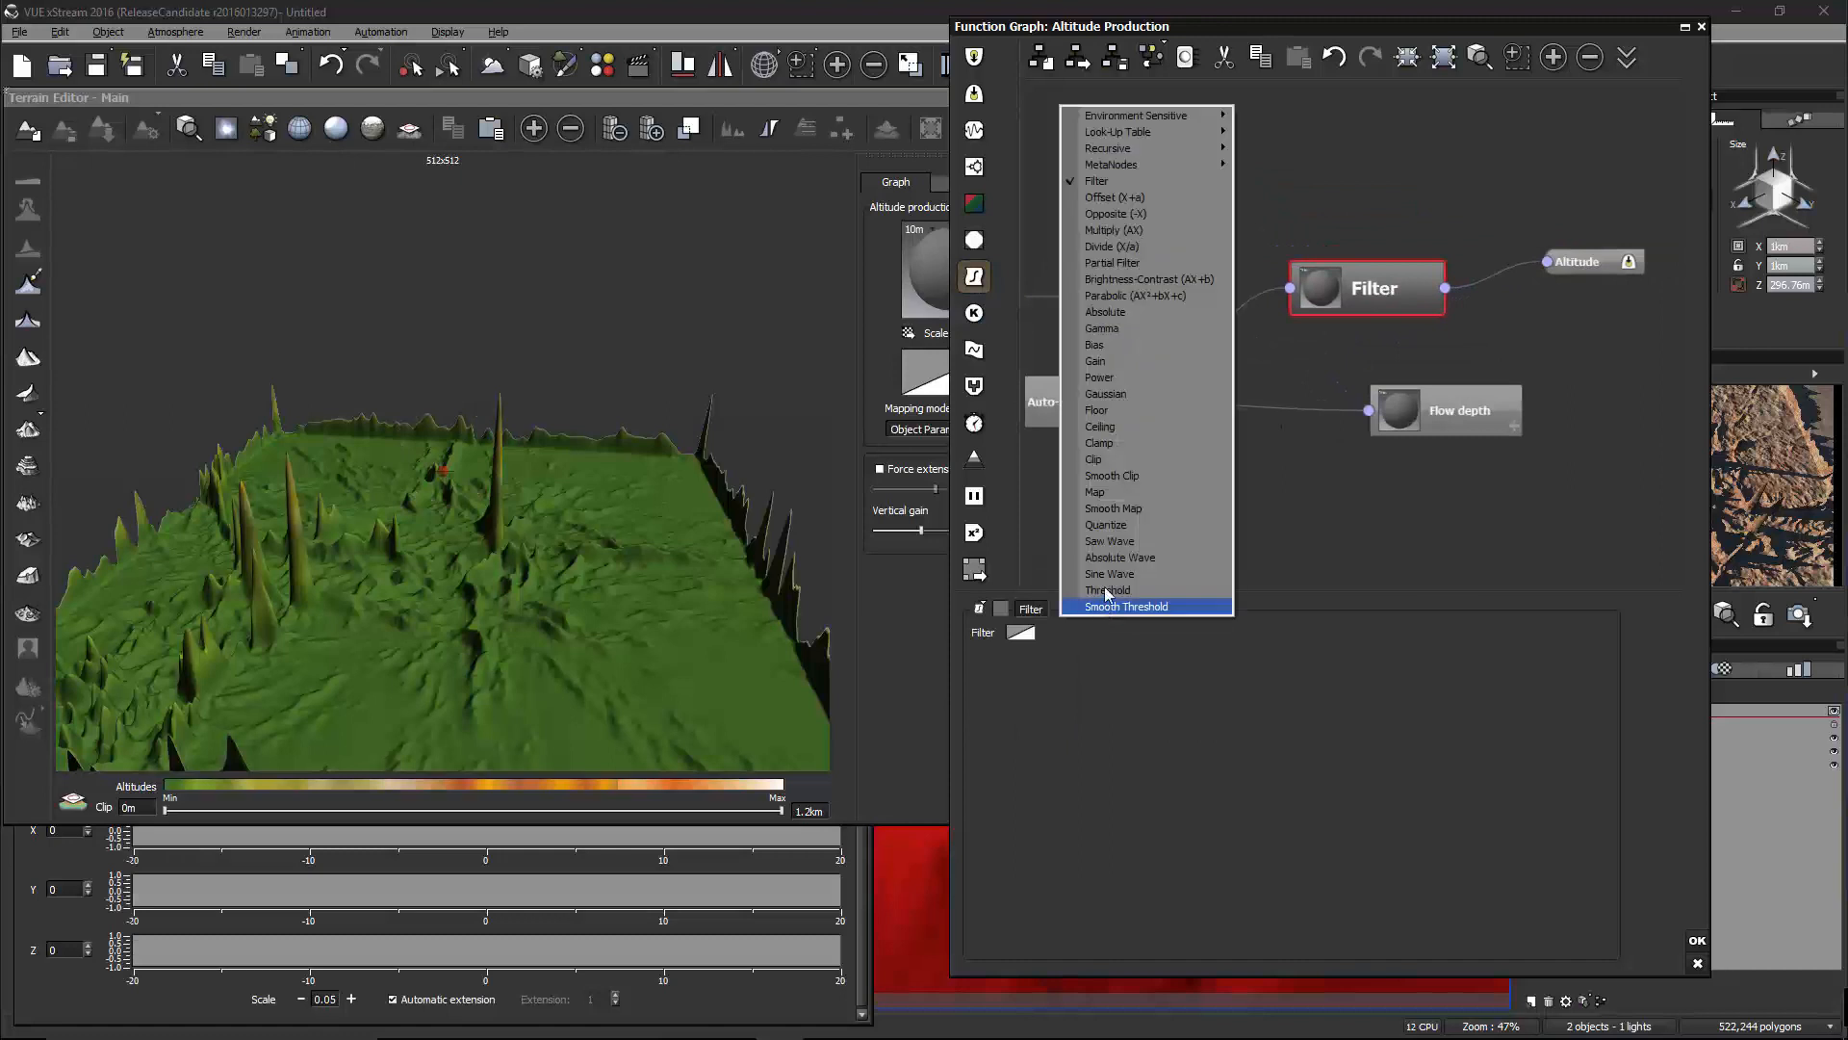
click(1143, 509)
mouse_move(1342, 294)
mouse_down()
mouse_move(1359, 311)
mouse_move(1337, 312)
mouse_up()
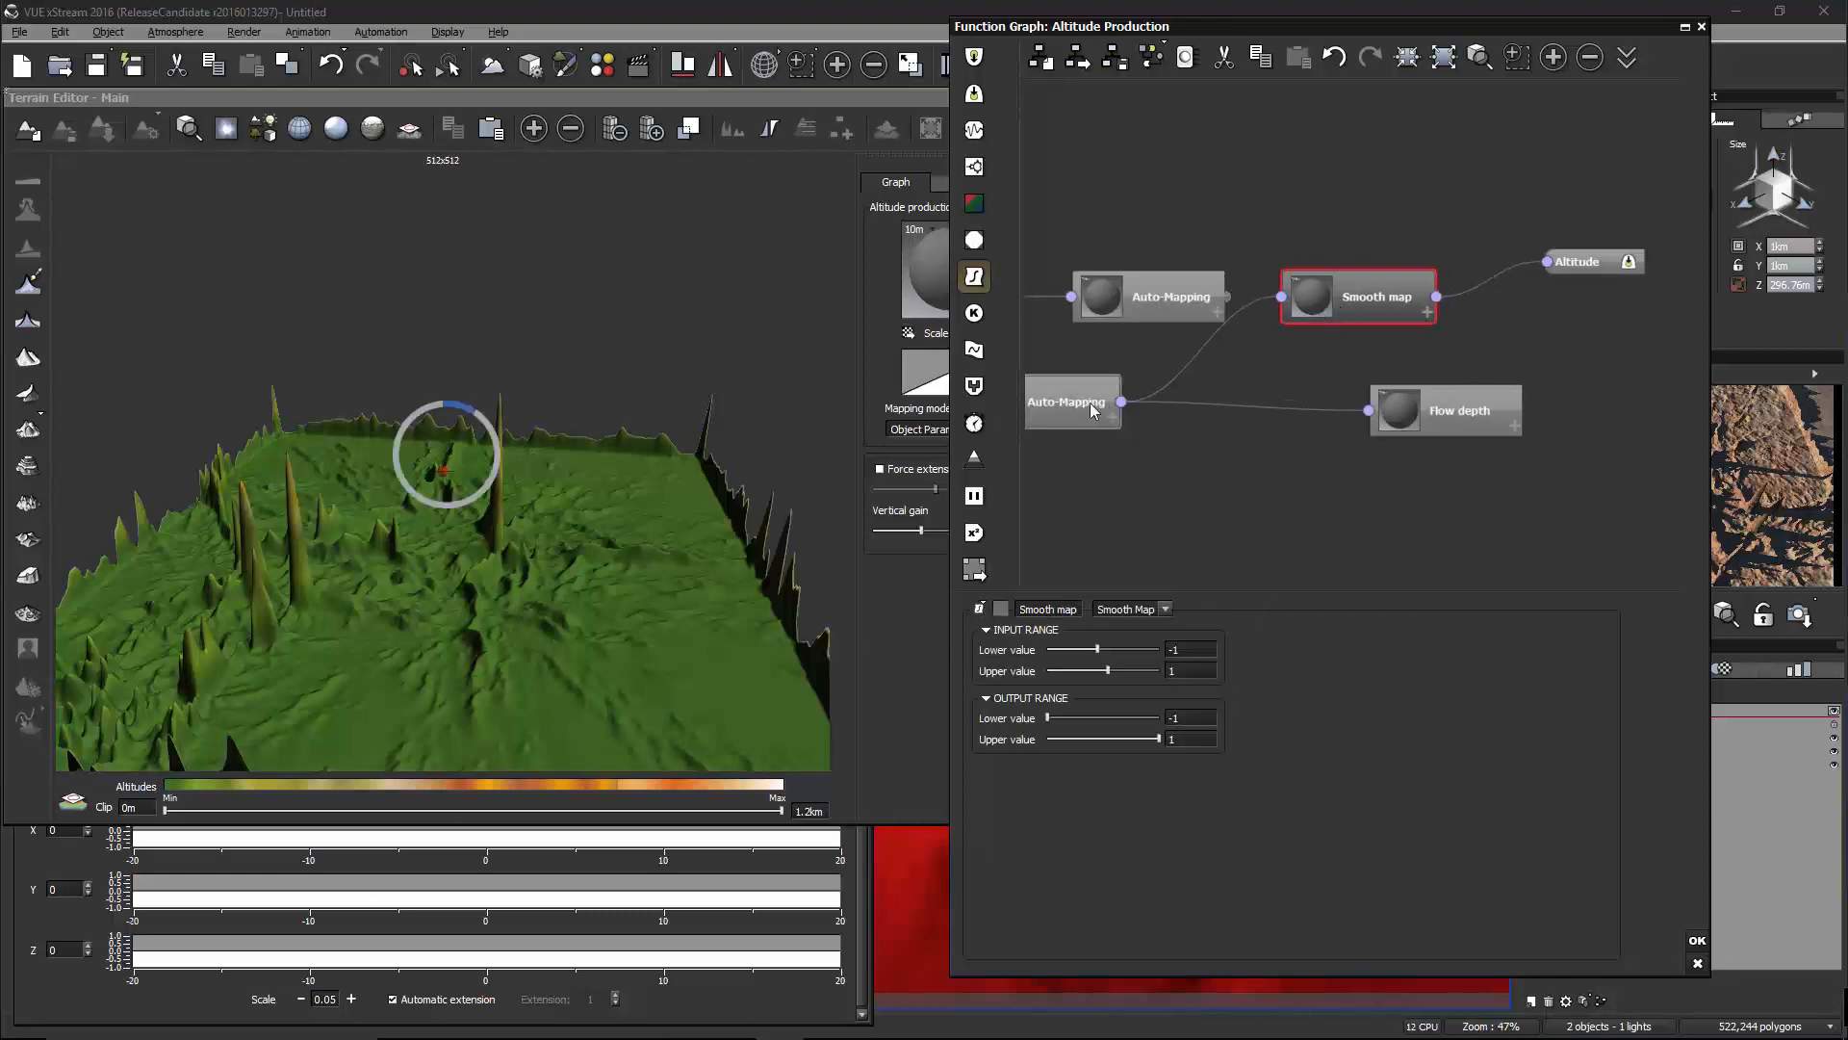
Set the node preview scale to 1 and inspect the flow depth connections around the Auto-Mapping and Smooth map nodes
click(1189, 374)
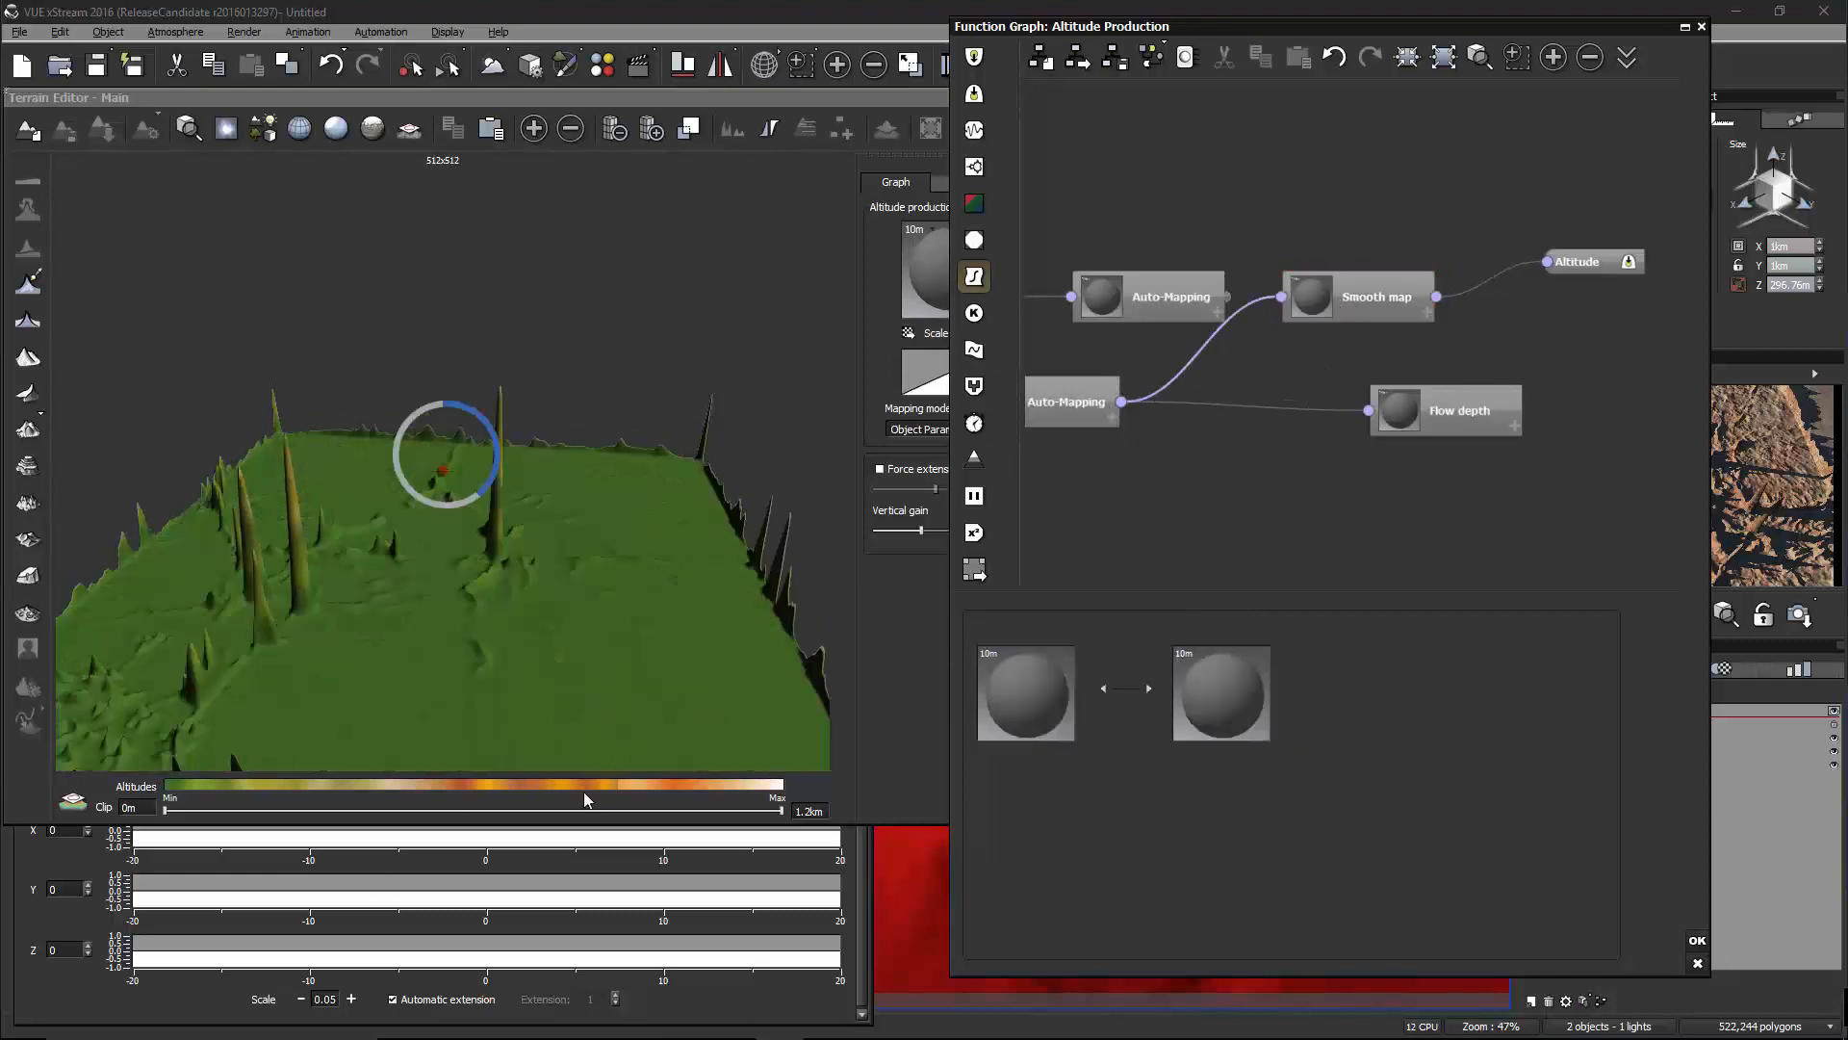
double_click(327, 999)
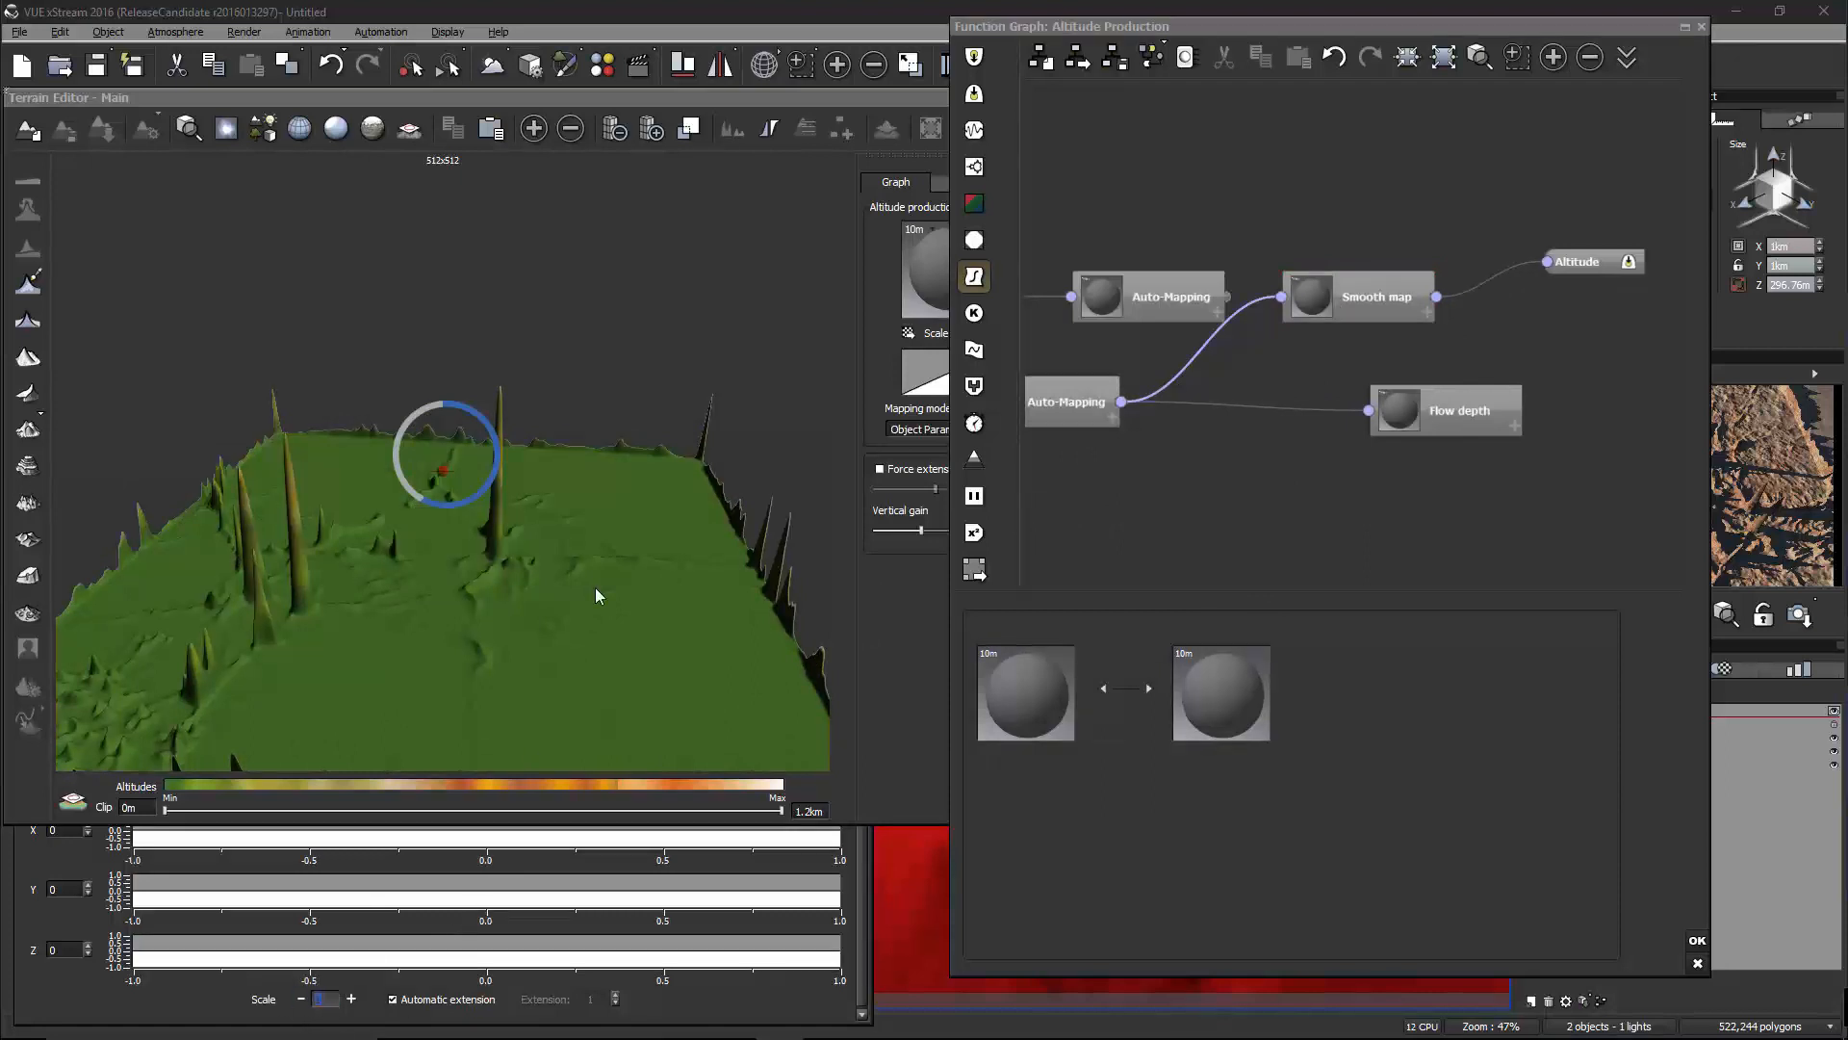
click(1066, 402)
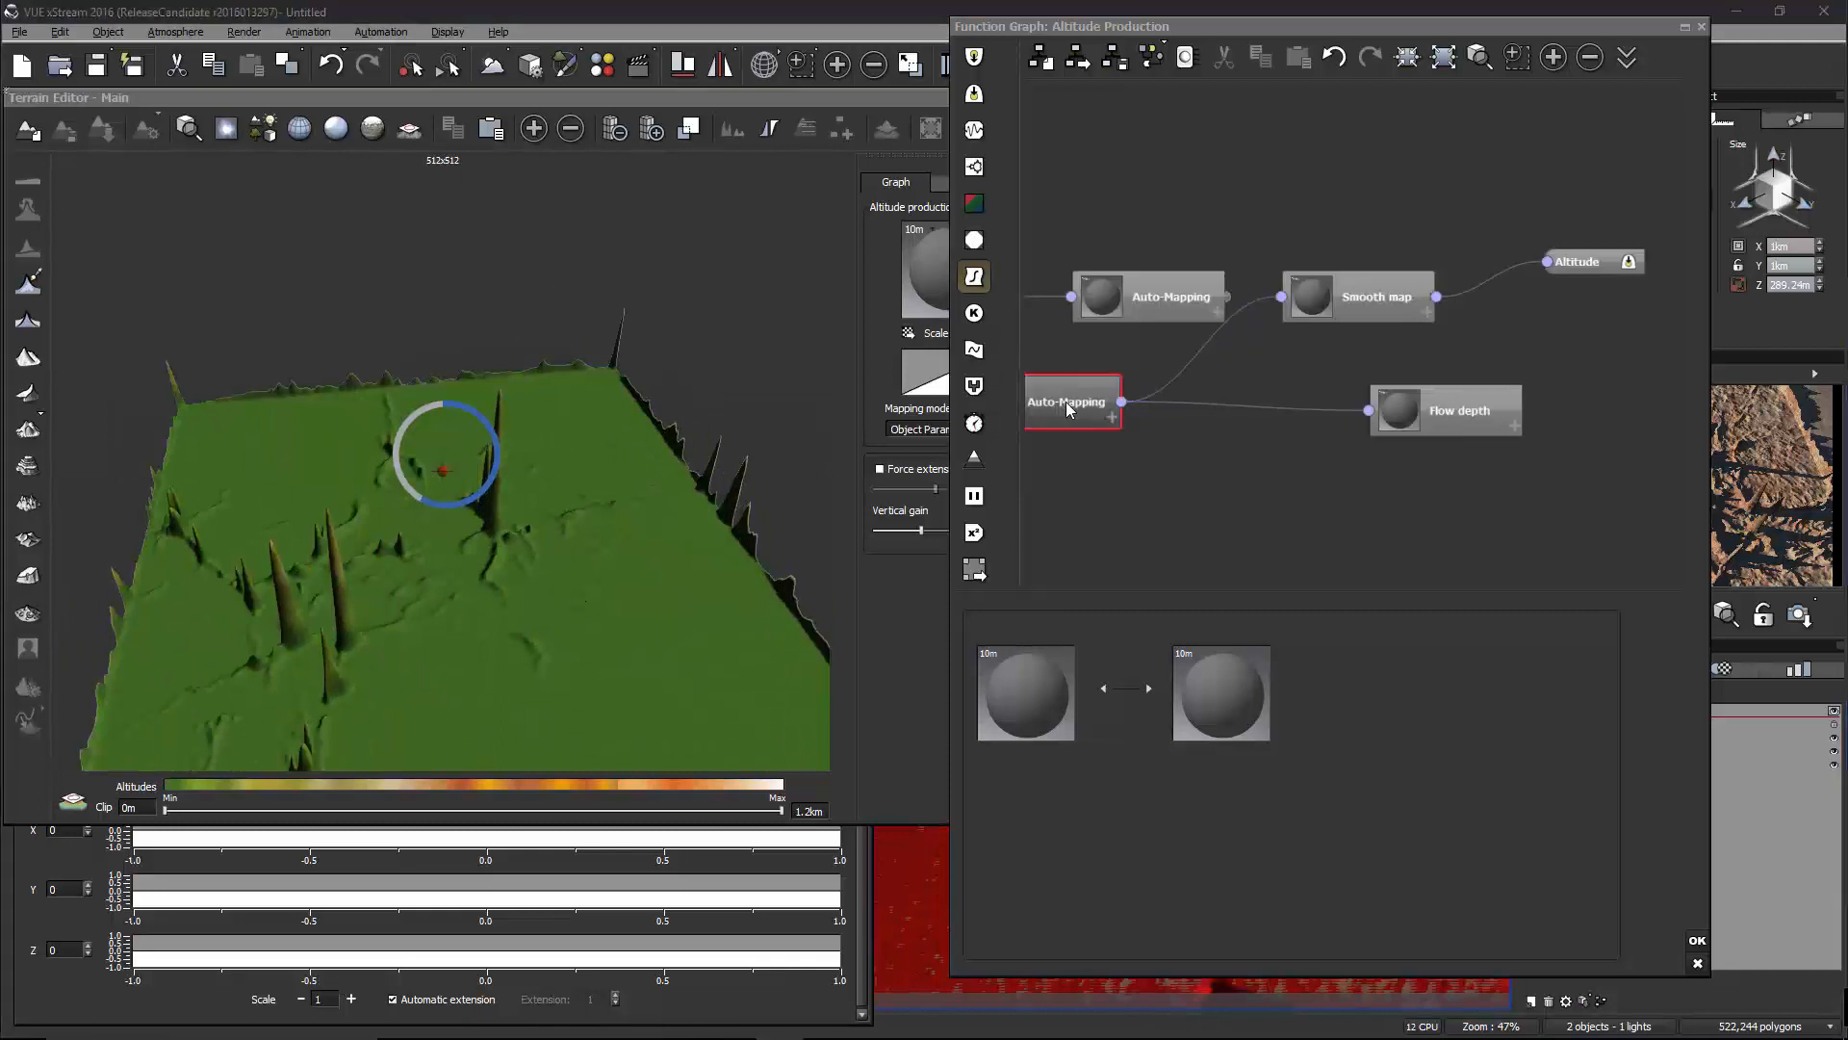
right_drag(1130, 460, 1442, 465)
click(1274, 396)
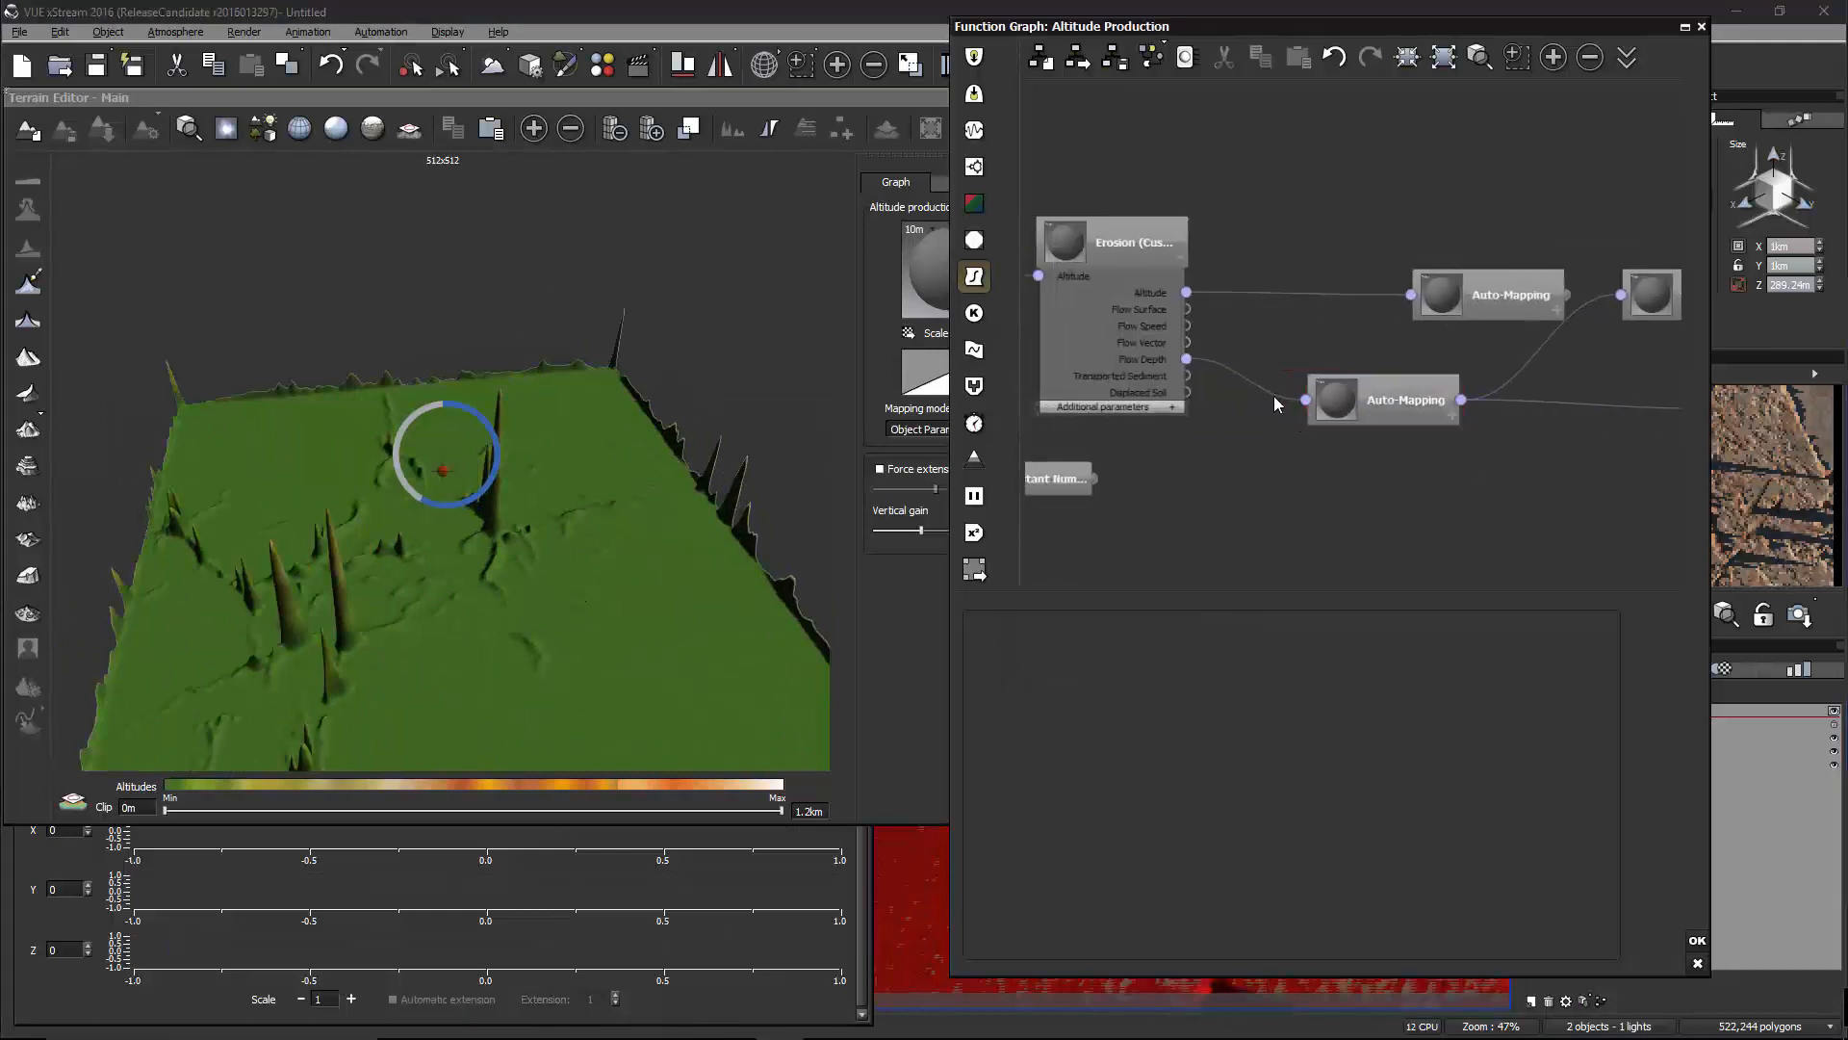
right_drag(1600, 344, 1294, 419)
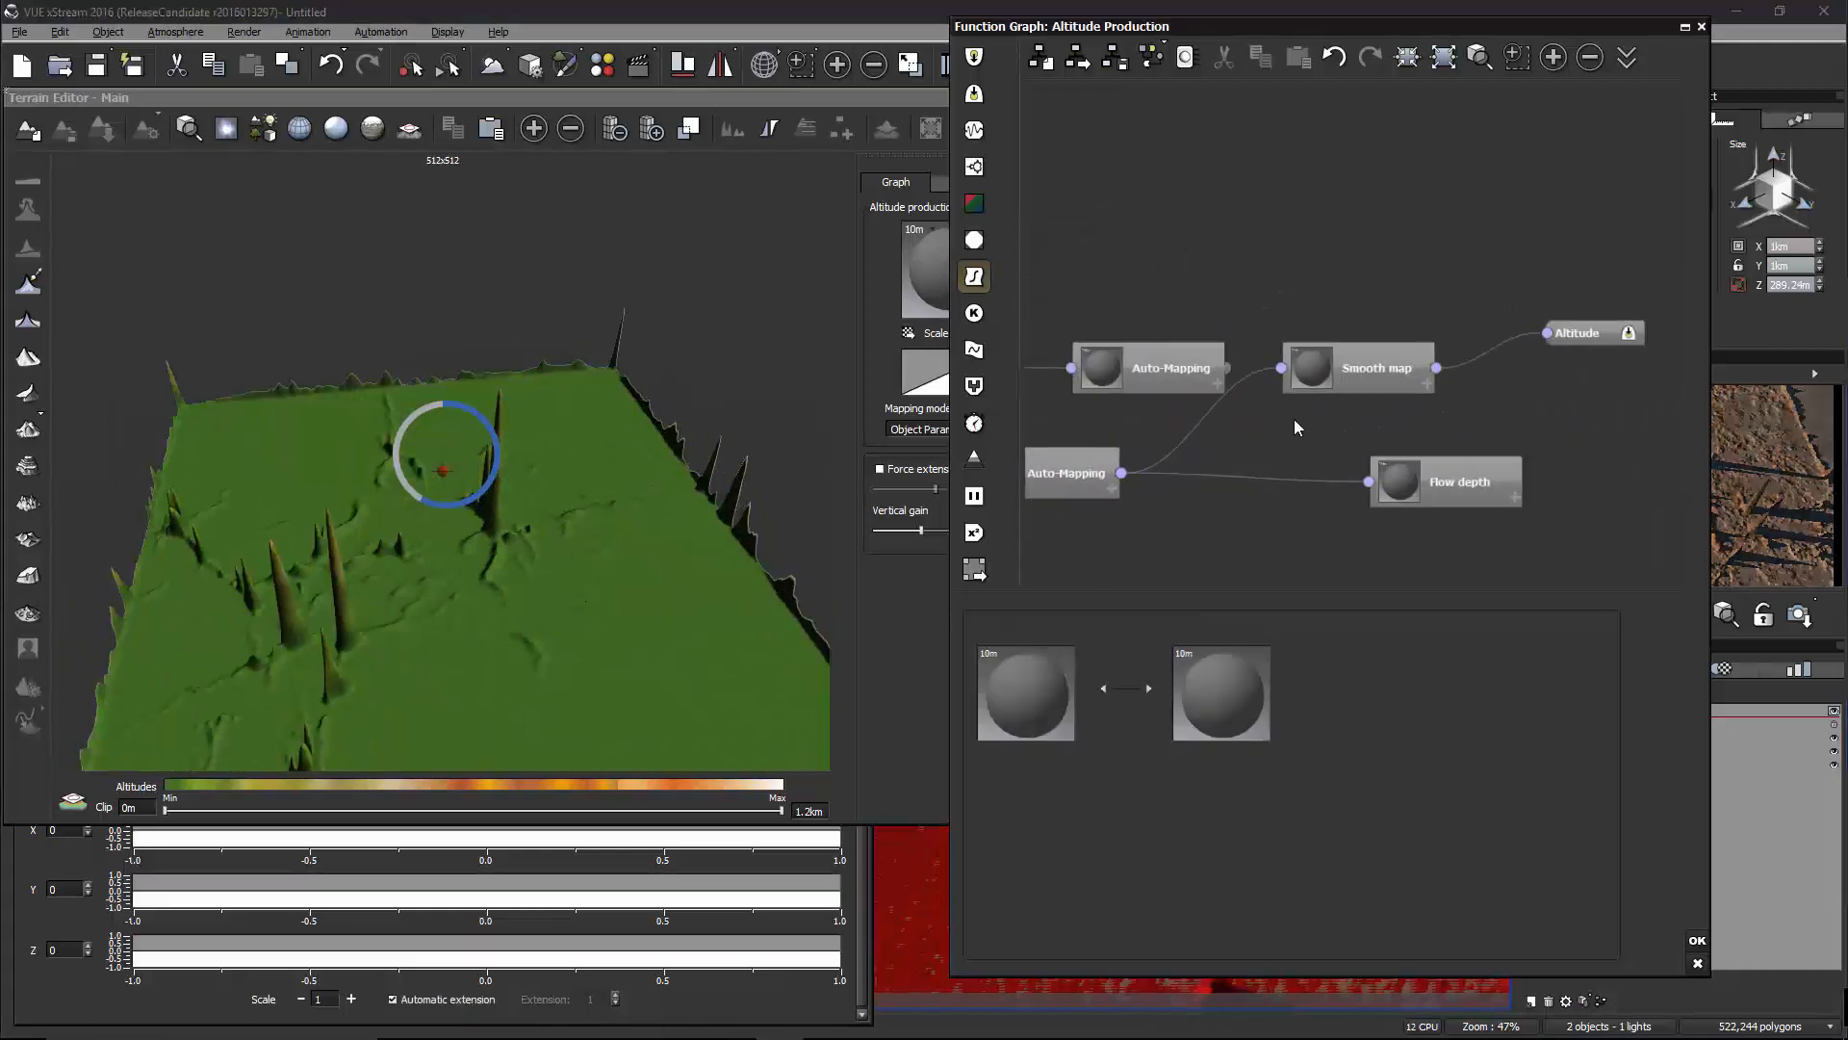
Set the upper input range value of the Smooth map node to 0.2 and check the relief in the terrain preview
click(1340, 381)
double_click(1183, 671)
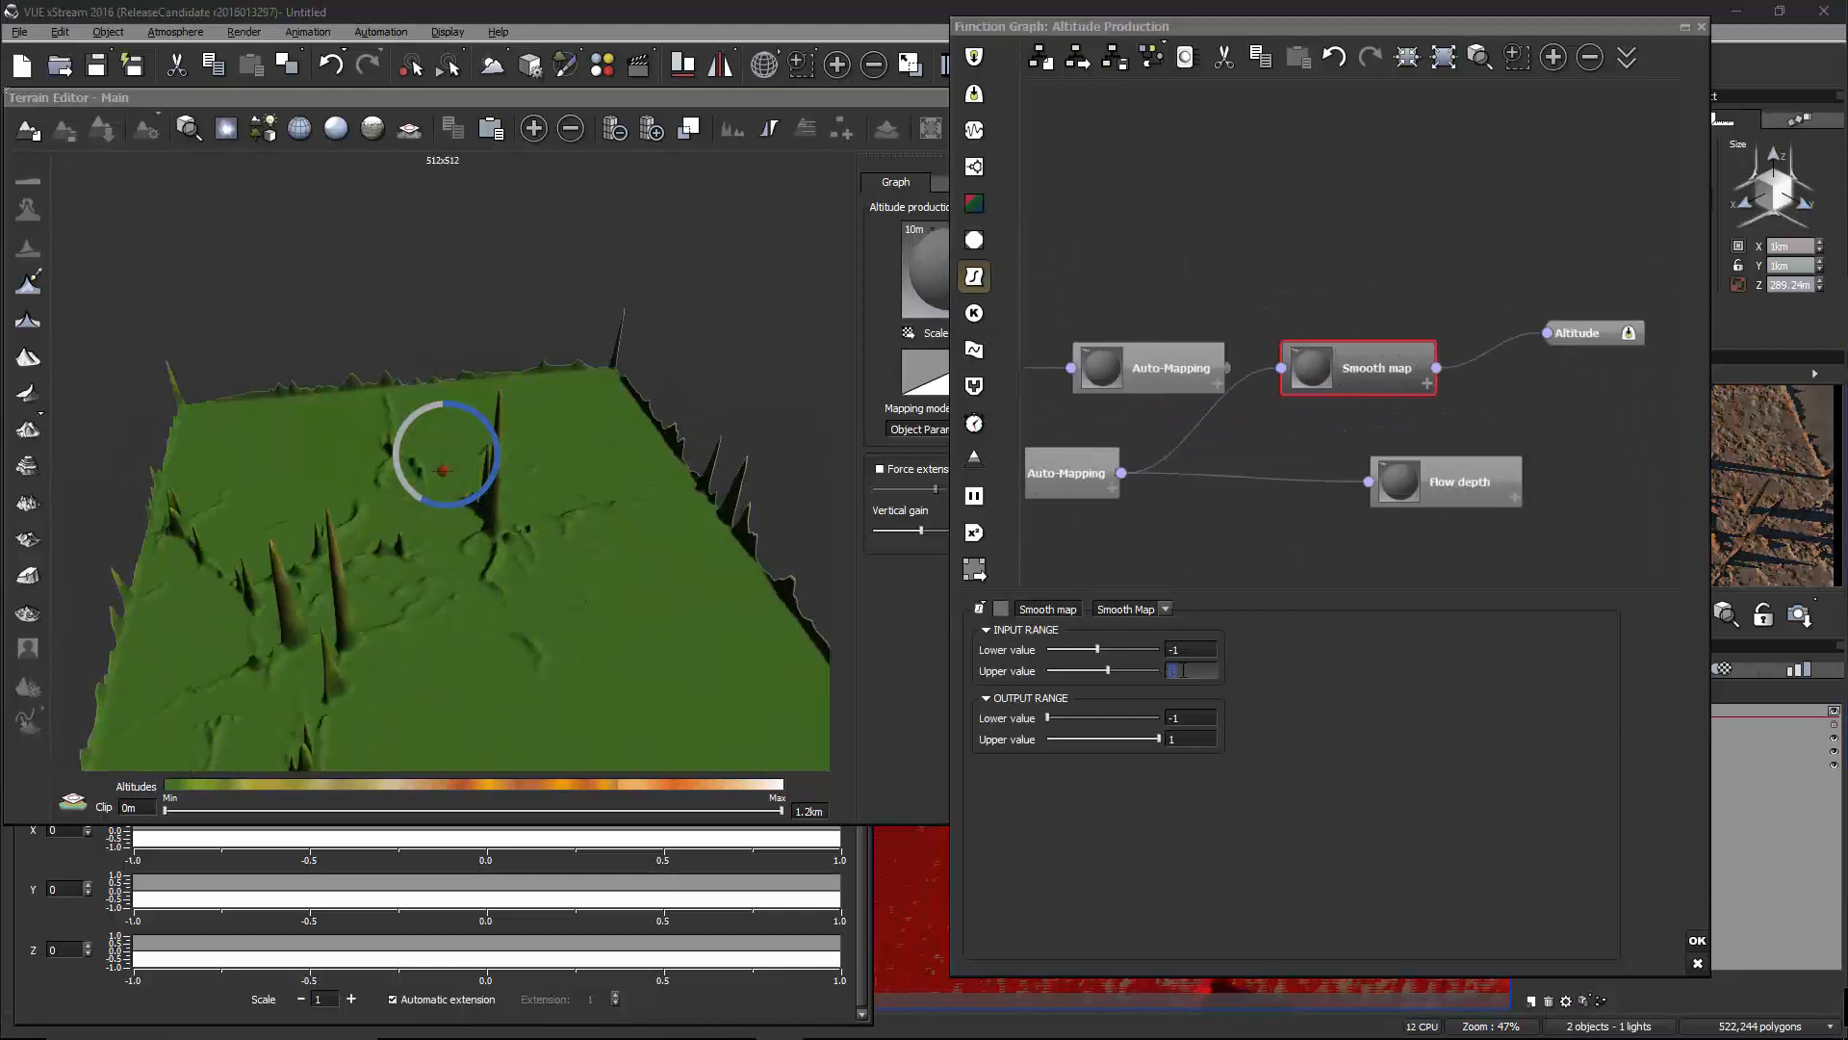
key(Return)
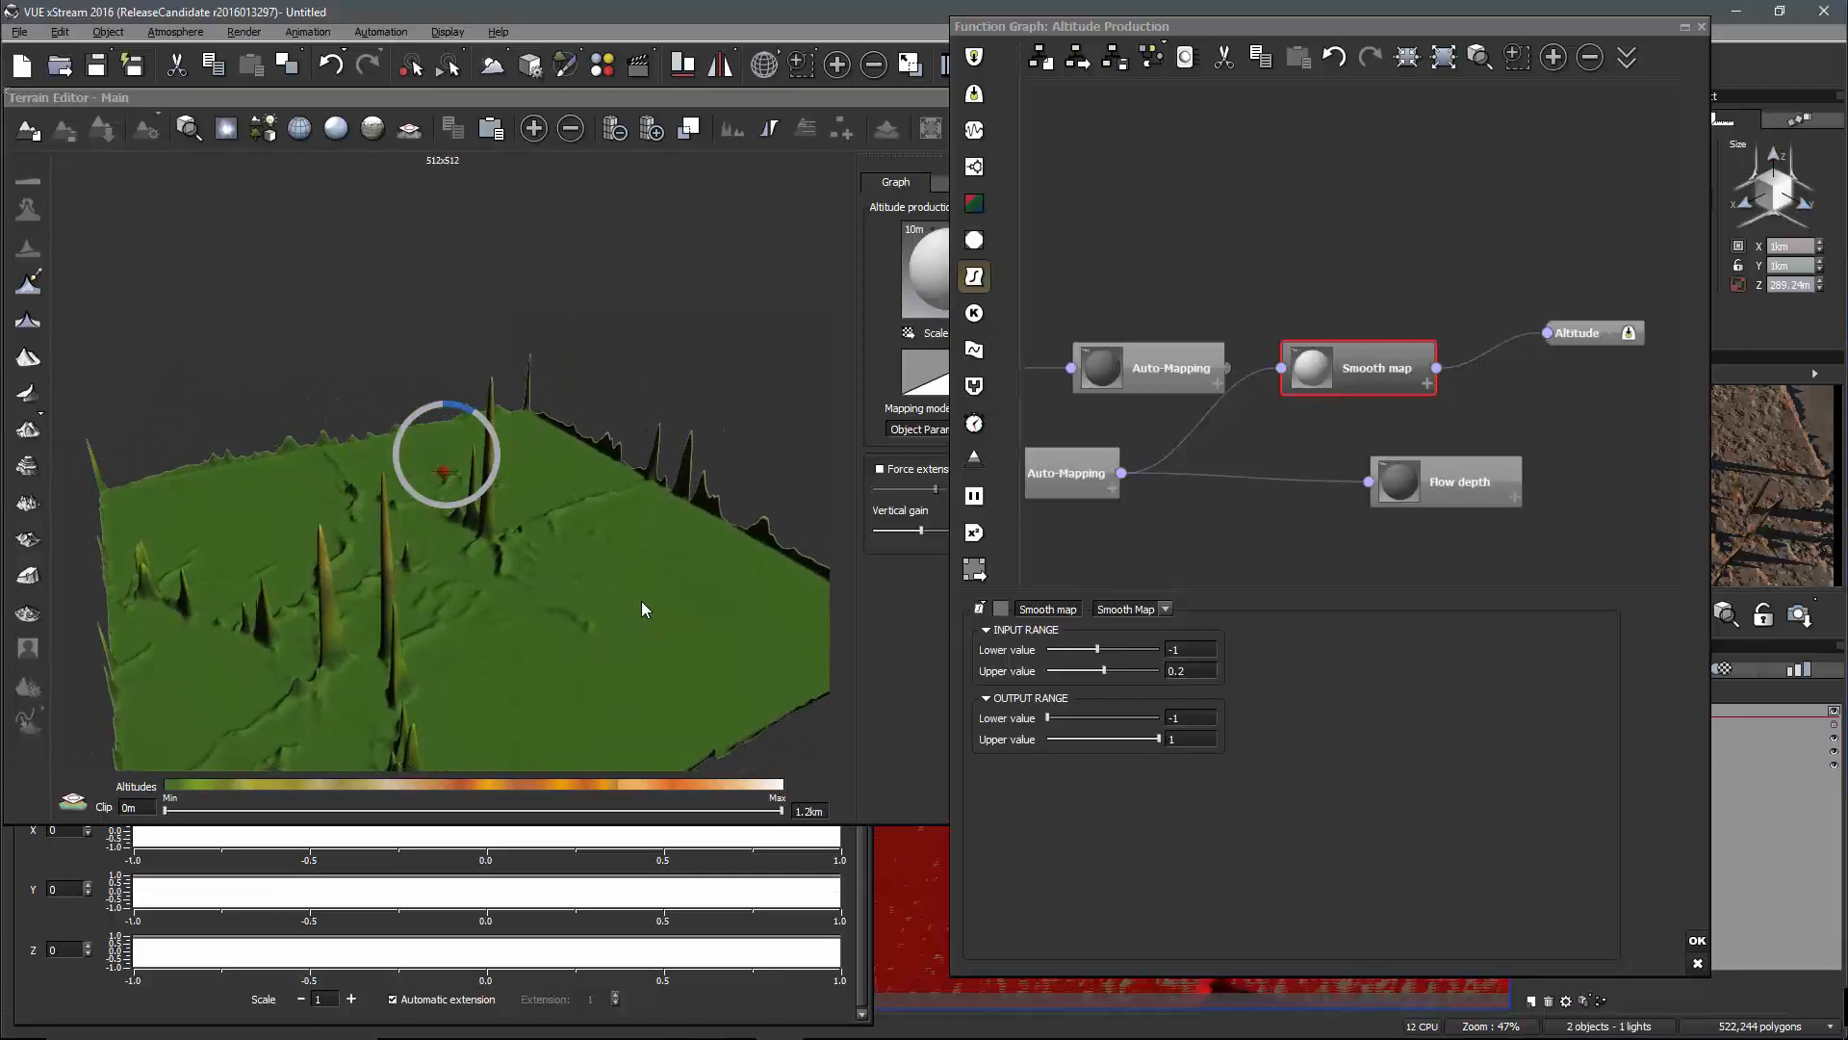
click(679, 568)
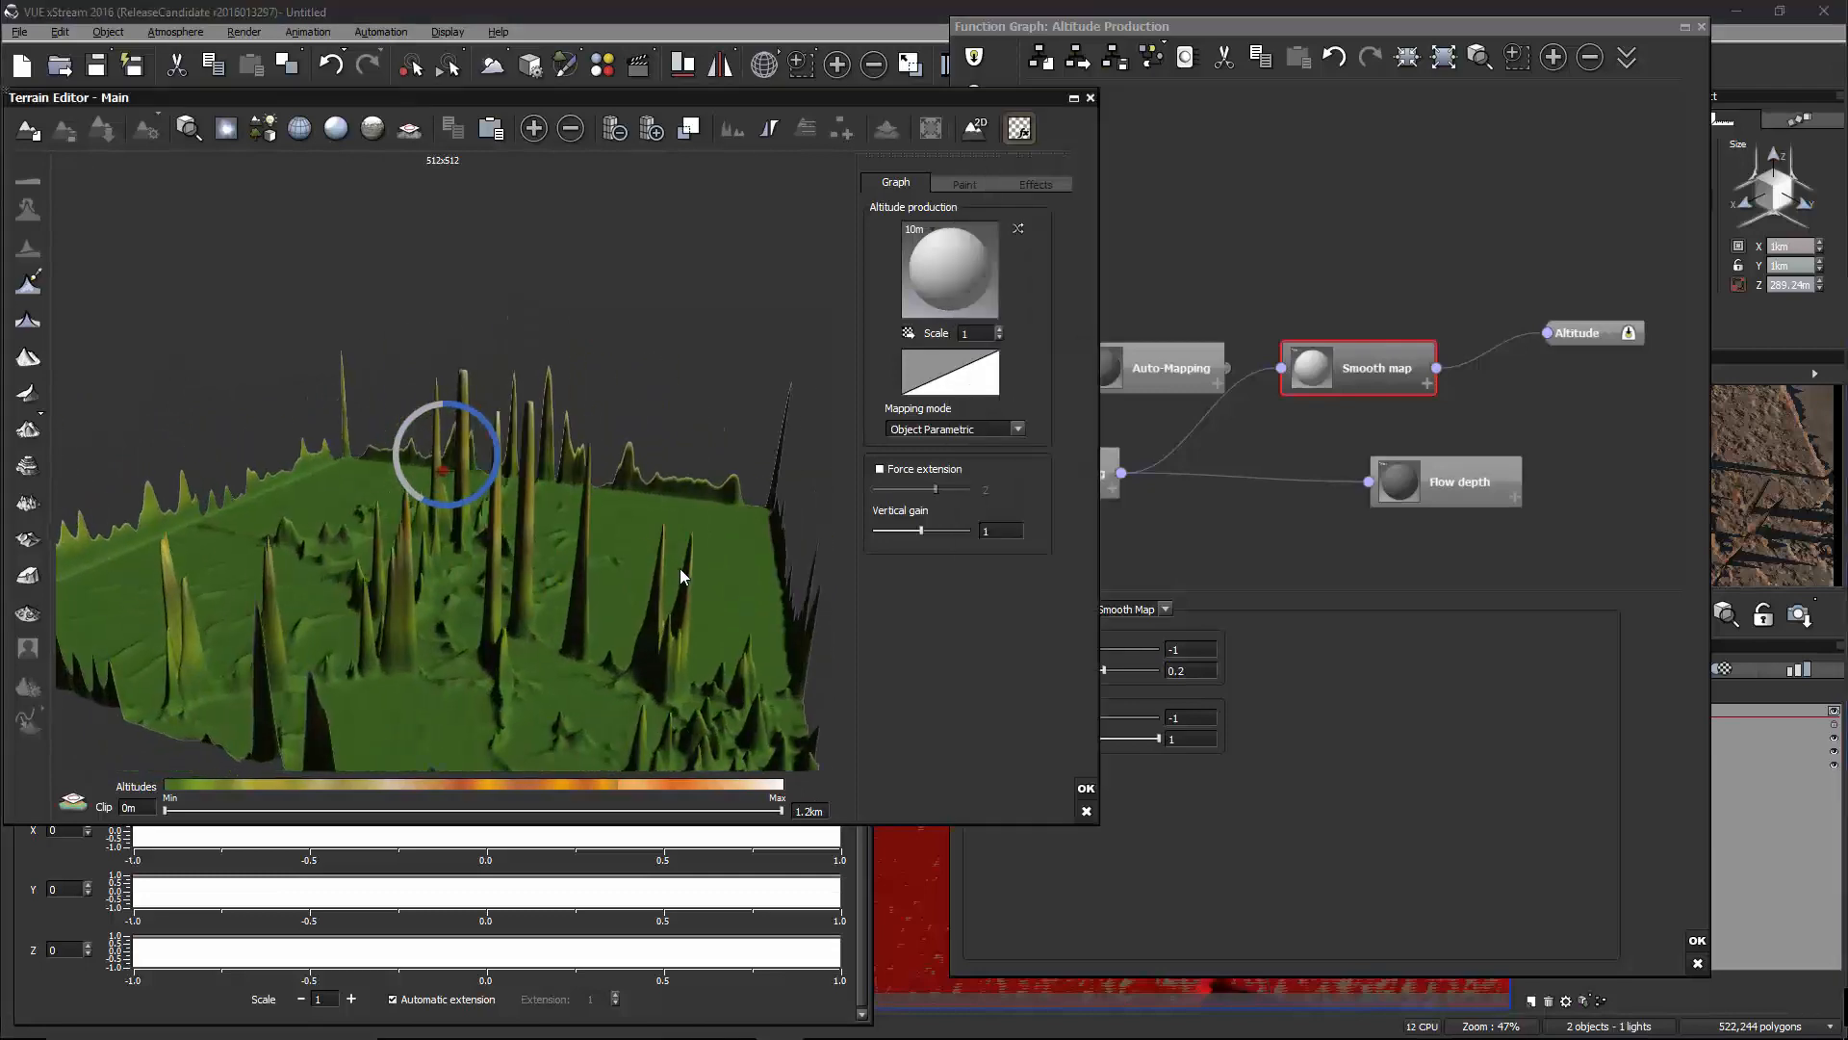
drag(681, 570, 615, 597)
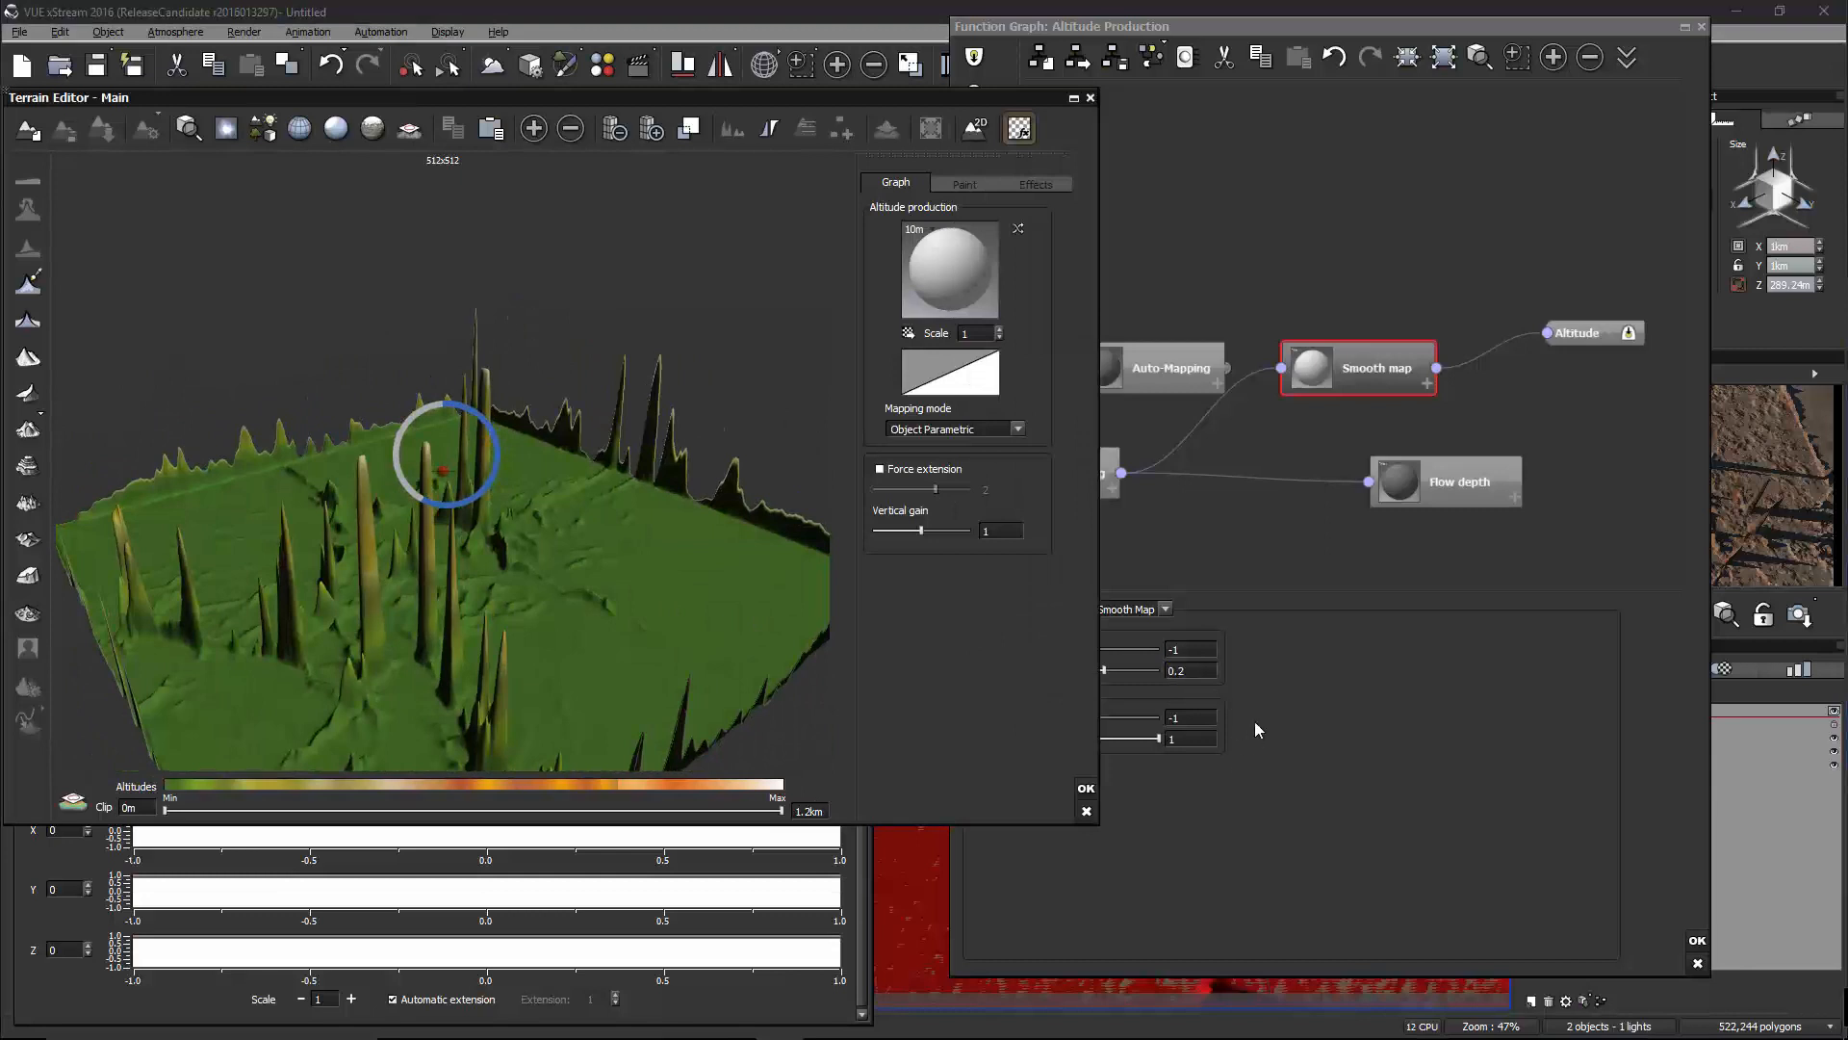
Set the Smooth map node's upper input range value to 0
click(1215, 670)
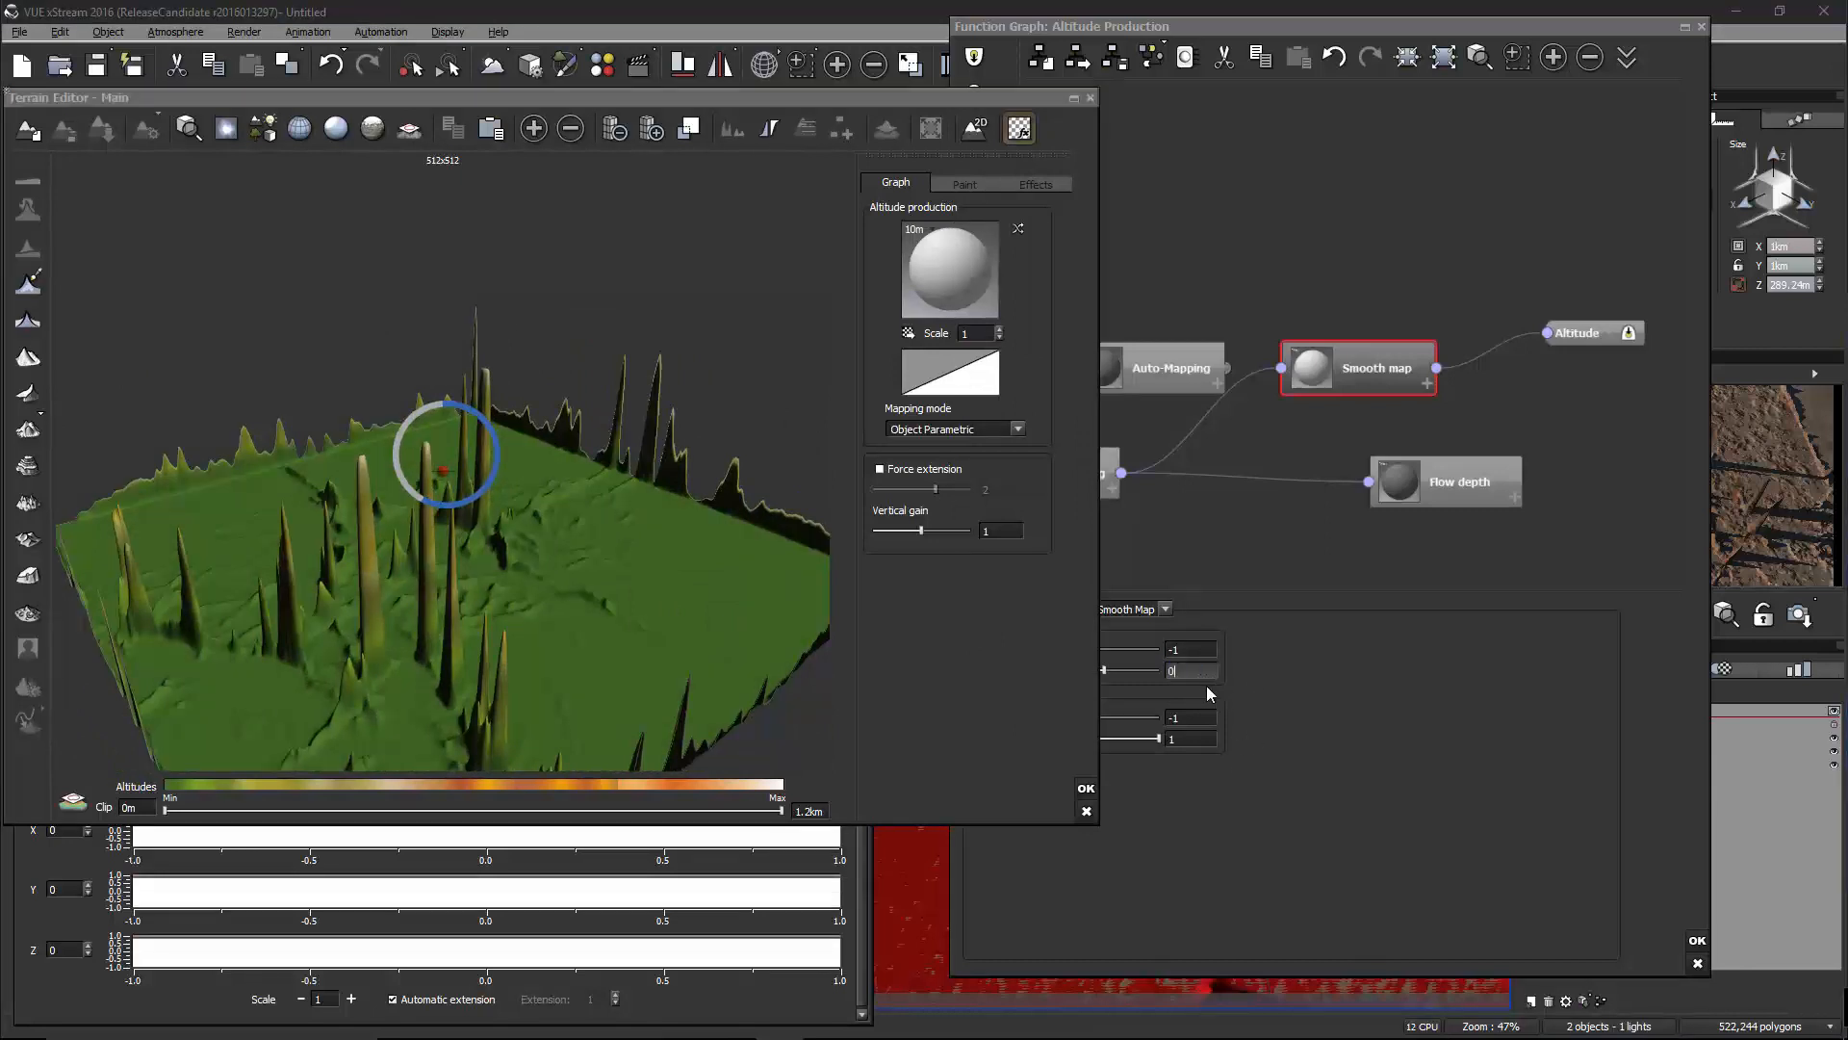
text(0)
key(Return)
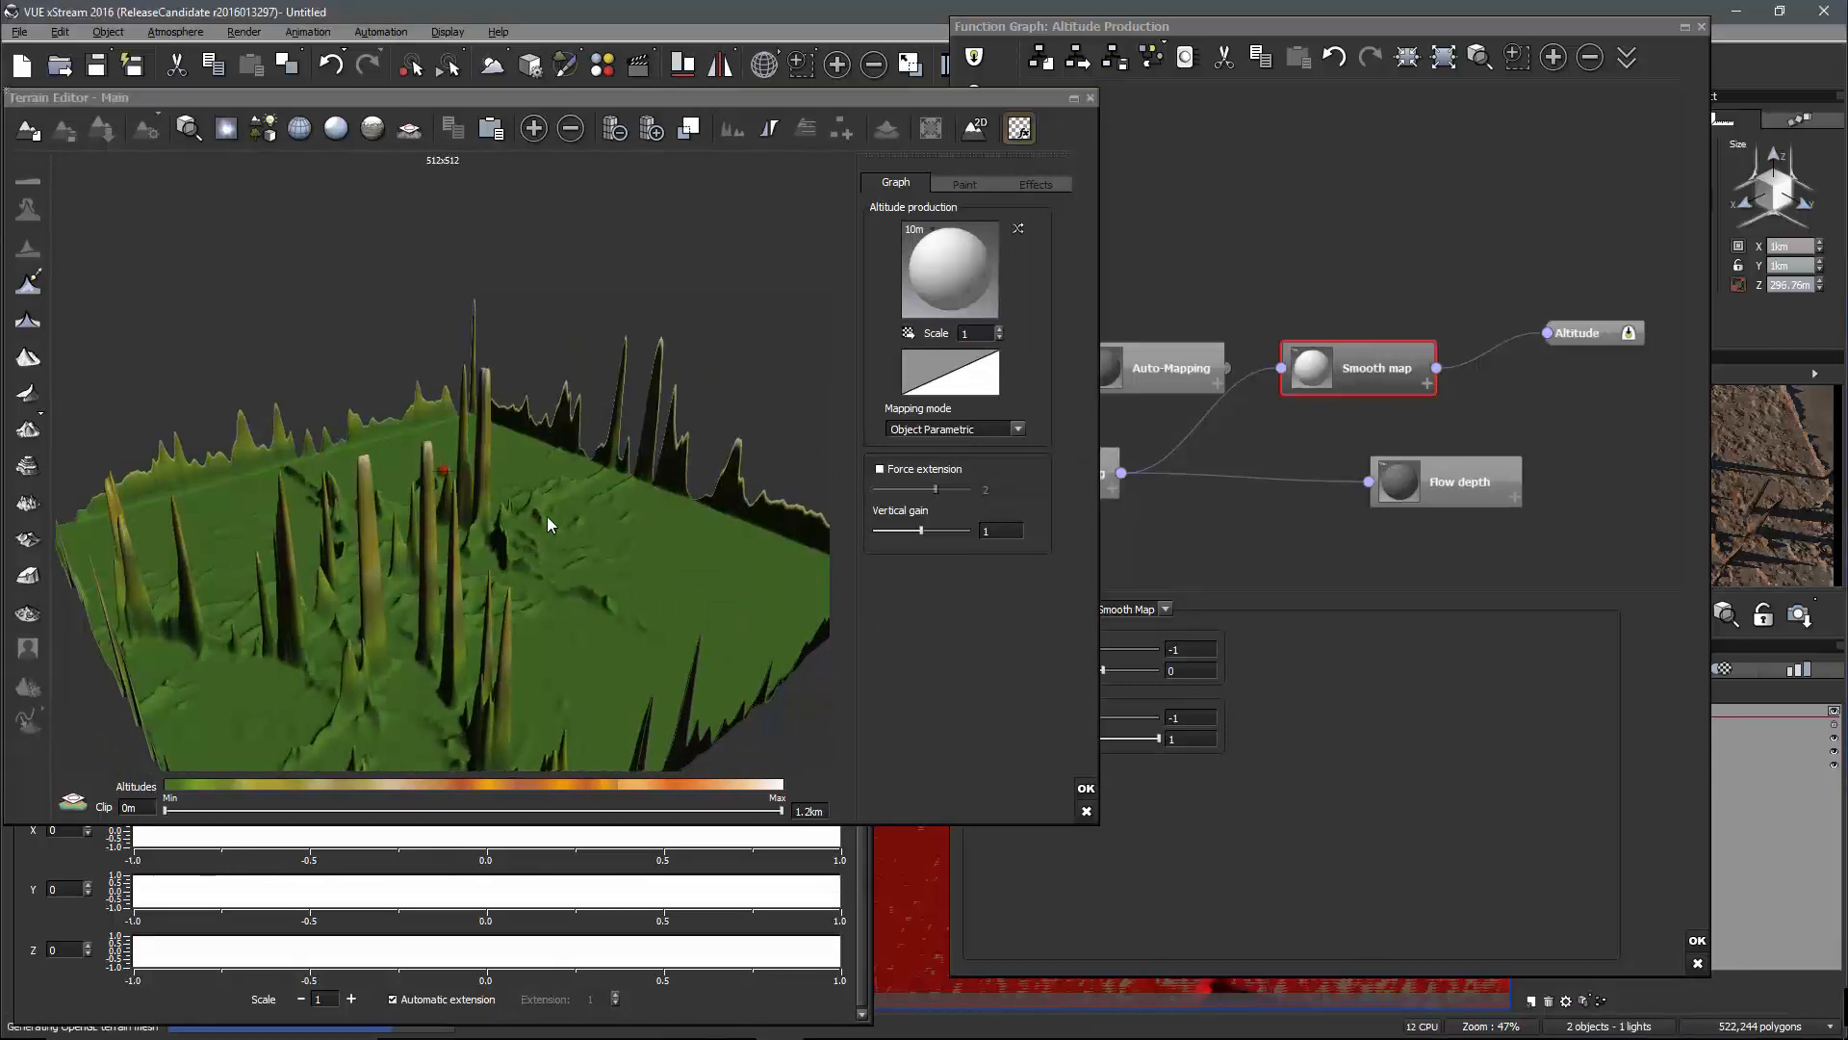
Lower the Smooth map's upper input range value to -0.5, inspect the terrain from several angles, and lower it further to -0.758
click(1190, 672)
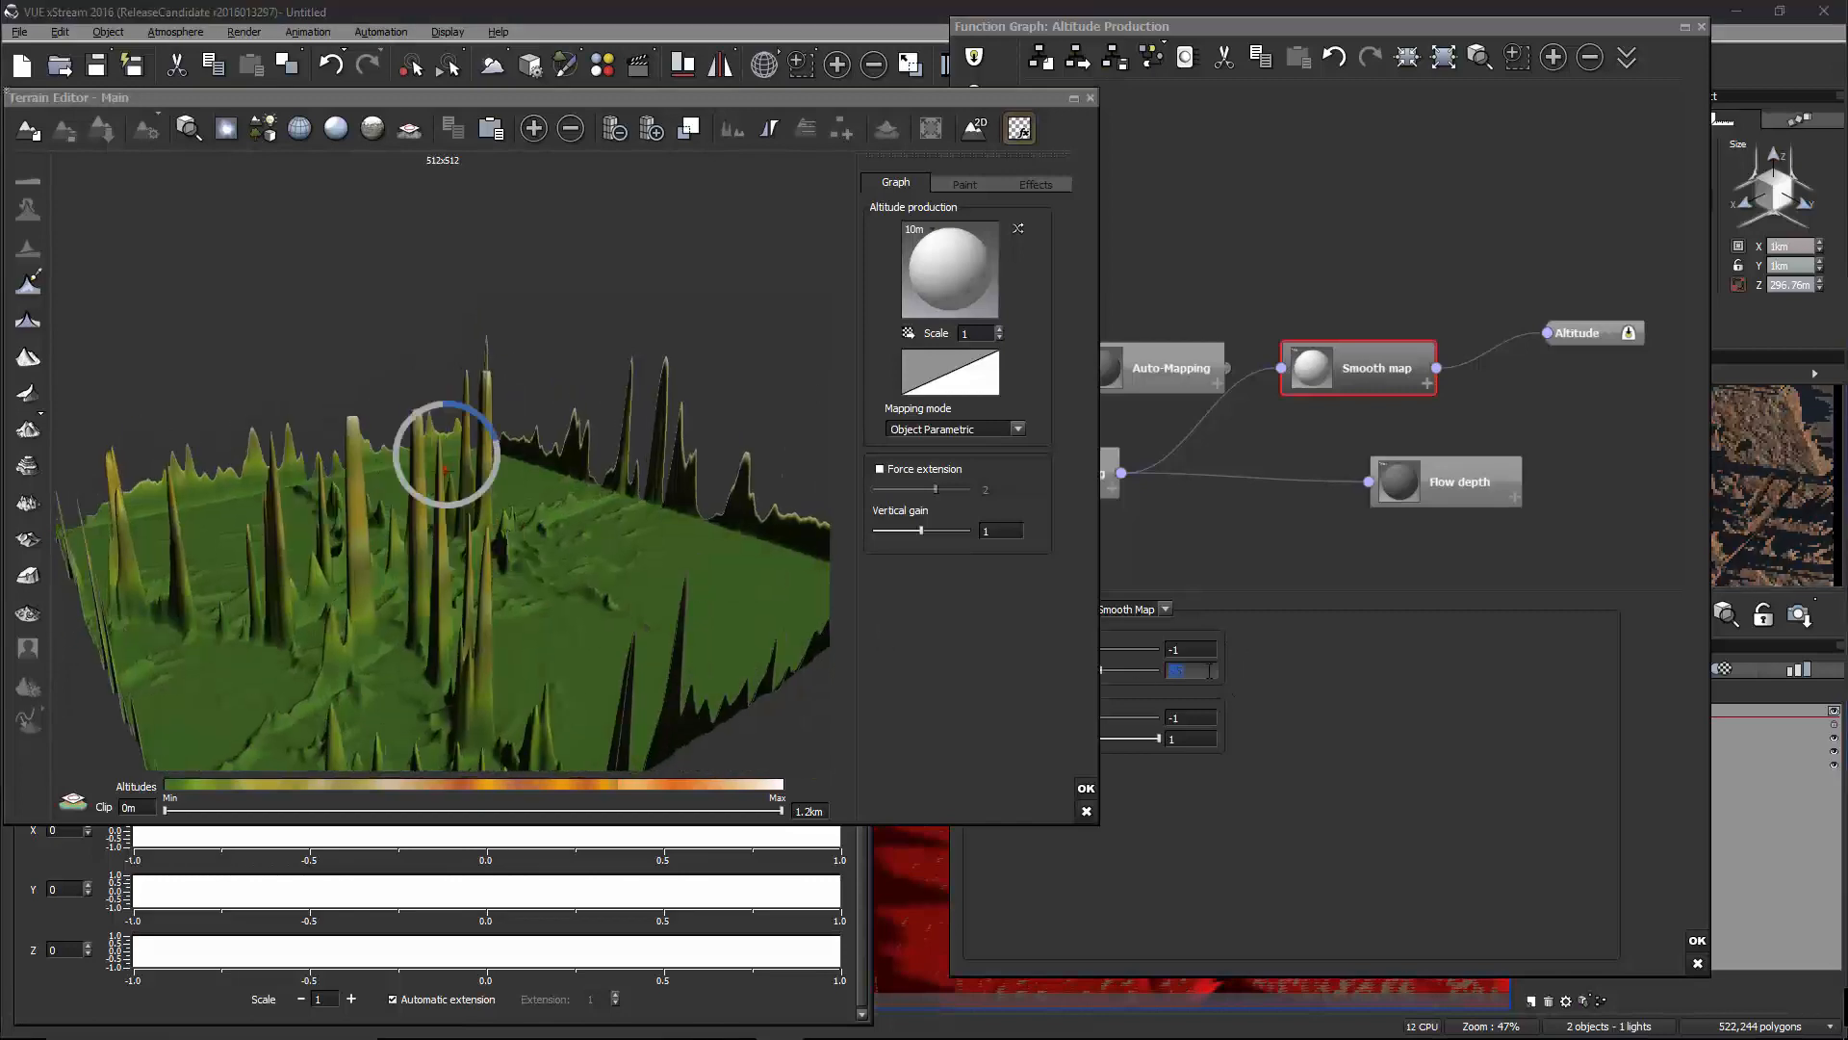
right_drag(514, 561, 552, 587)
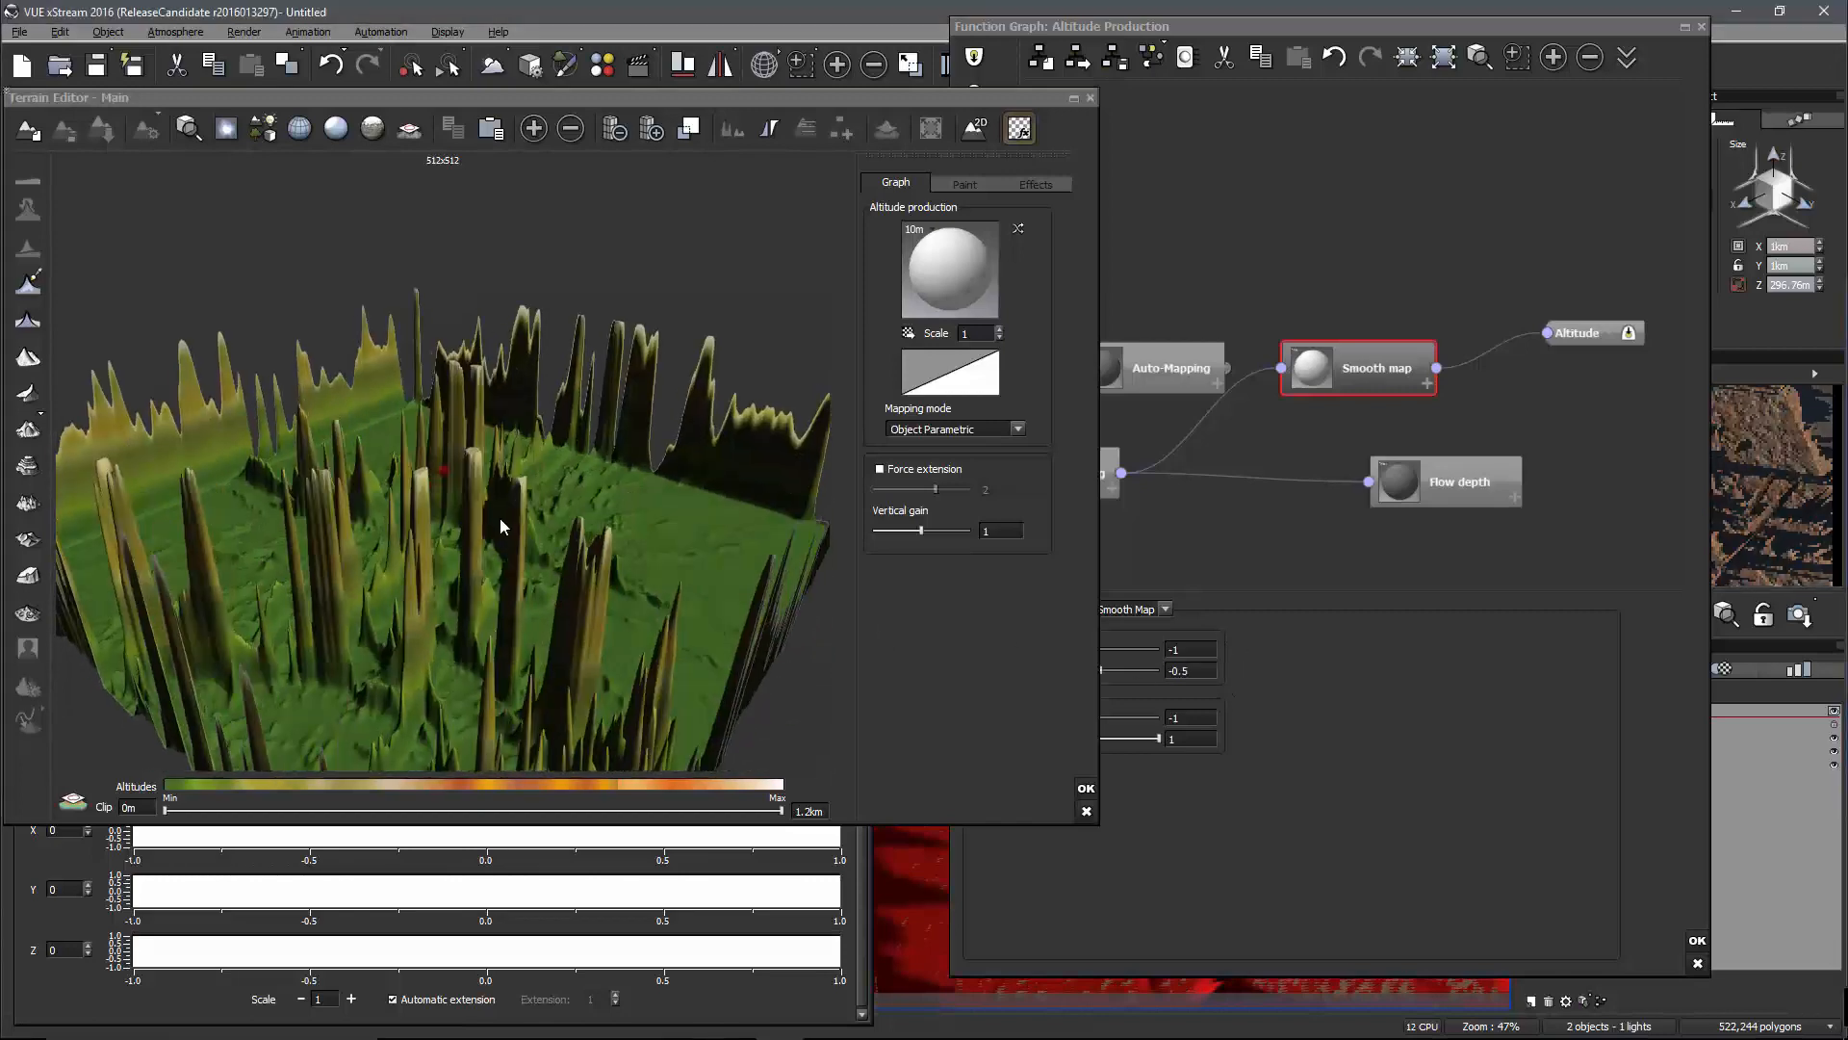
right_drag(499, 518, 499, 620)
right_drag(515, 500, 570, 373)
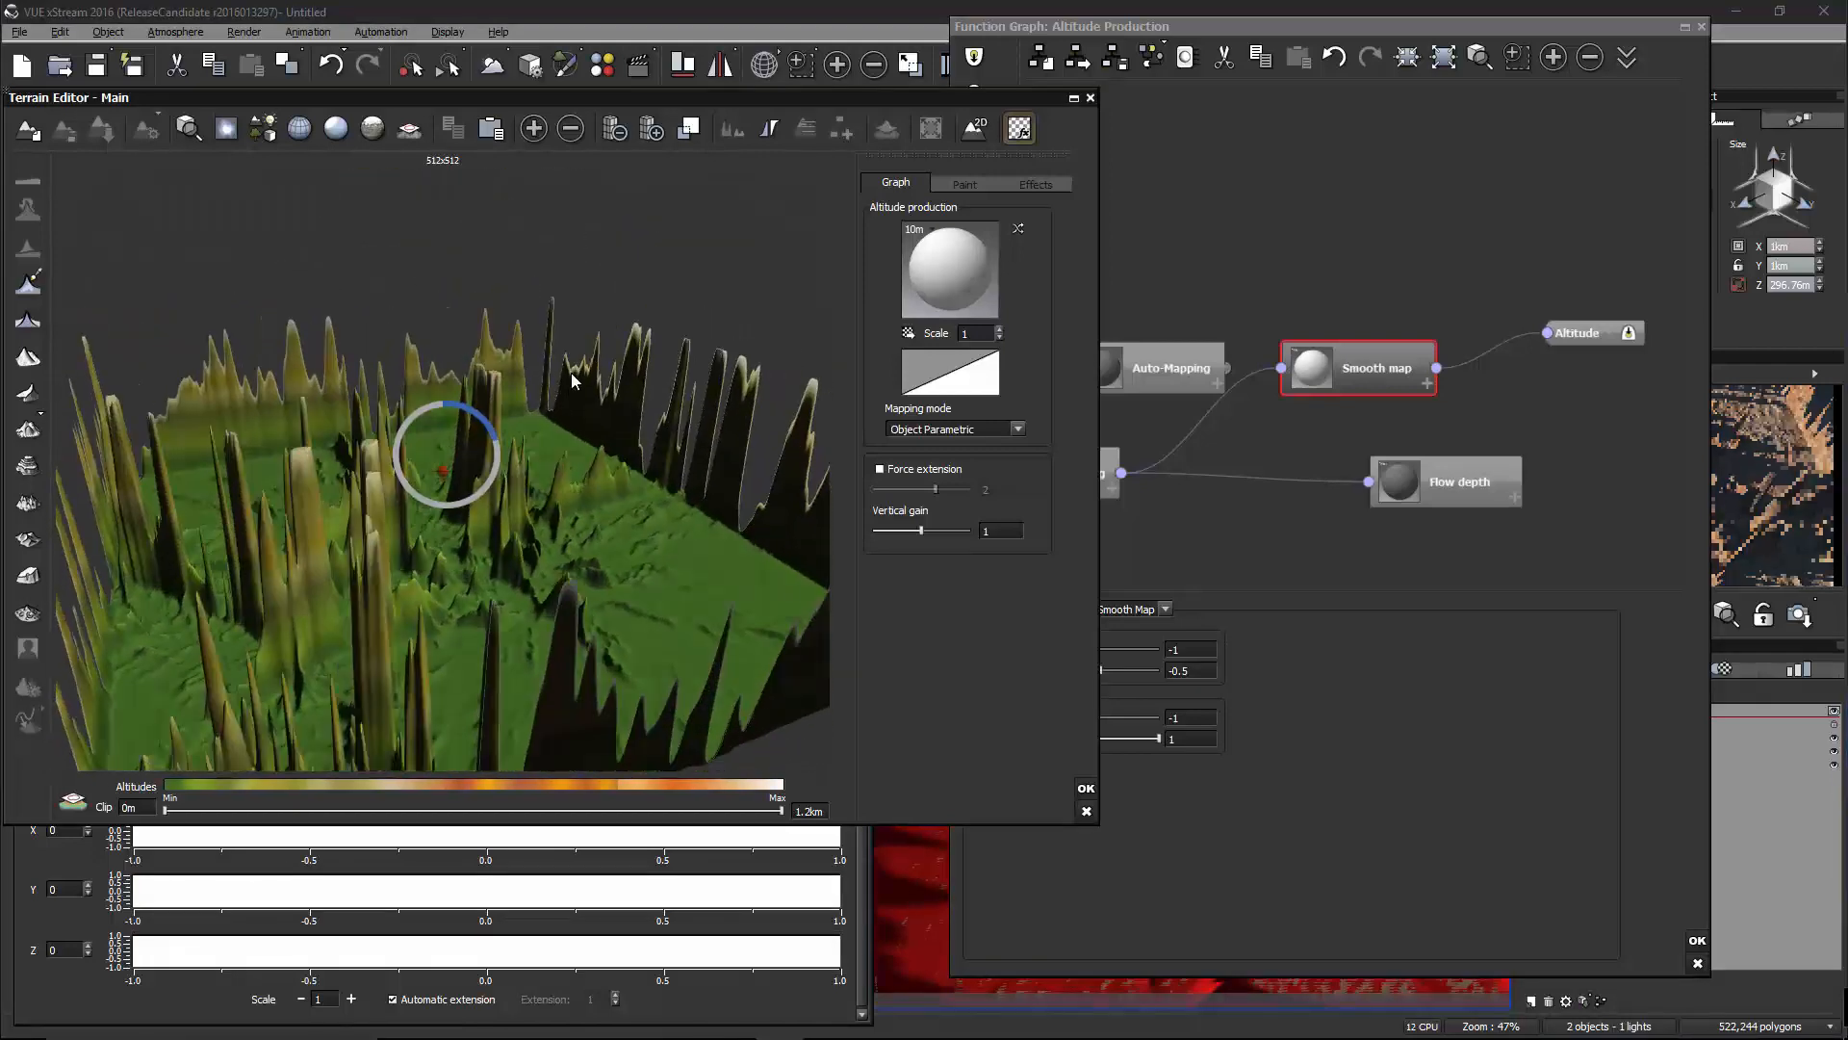
click(1190, 672)
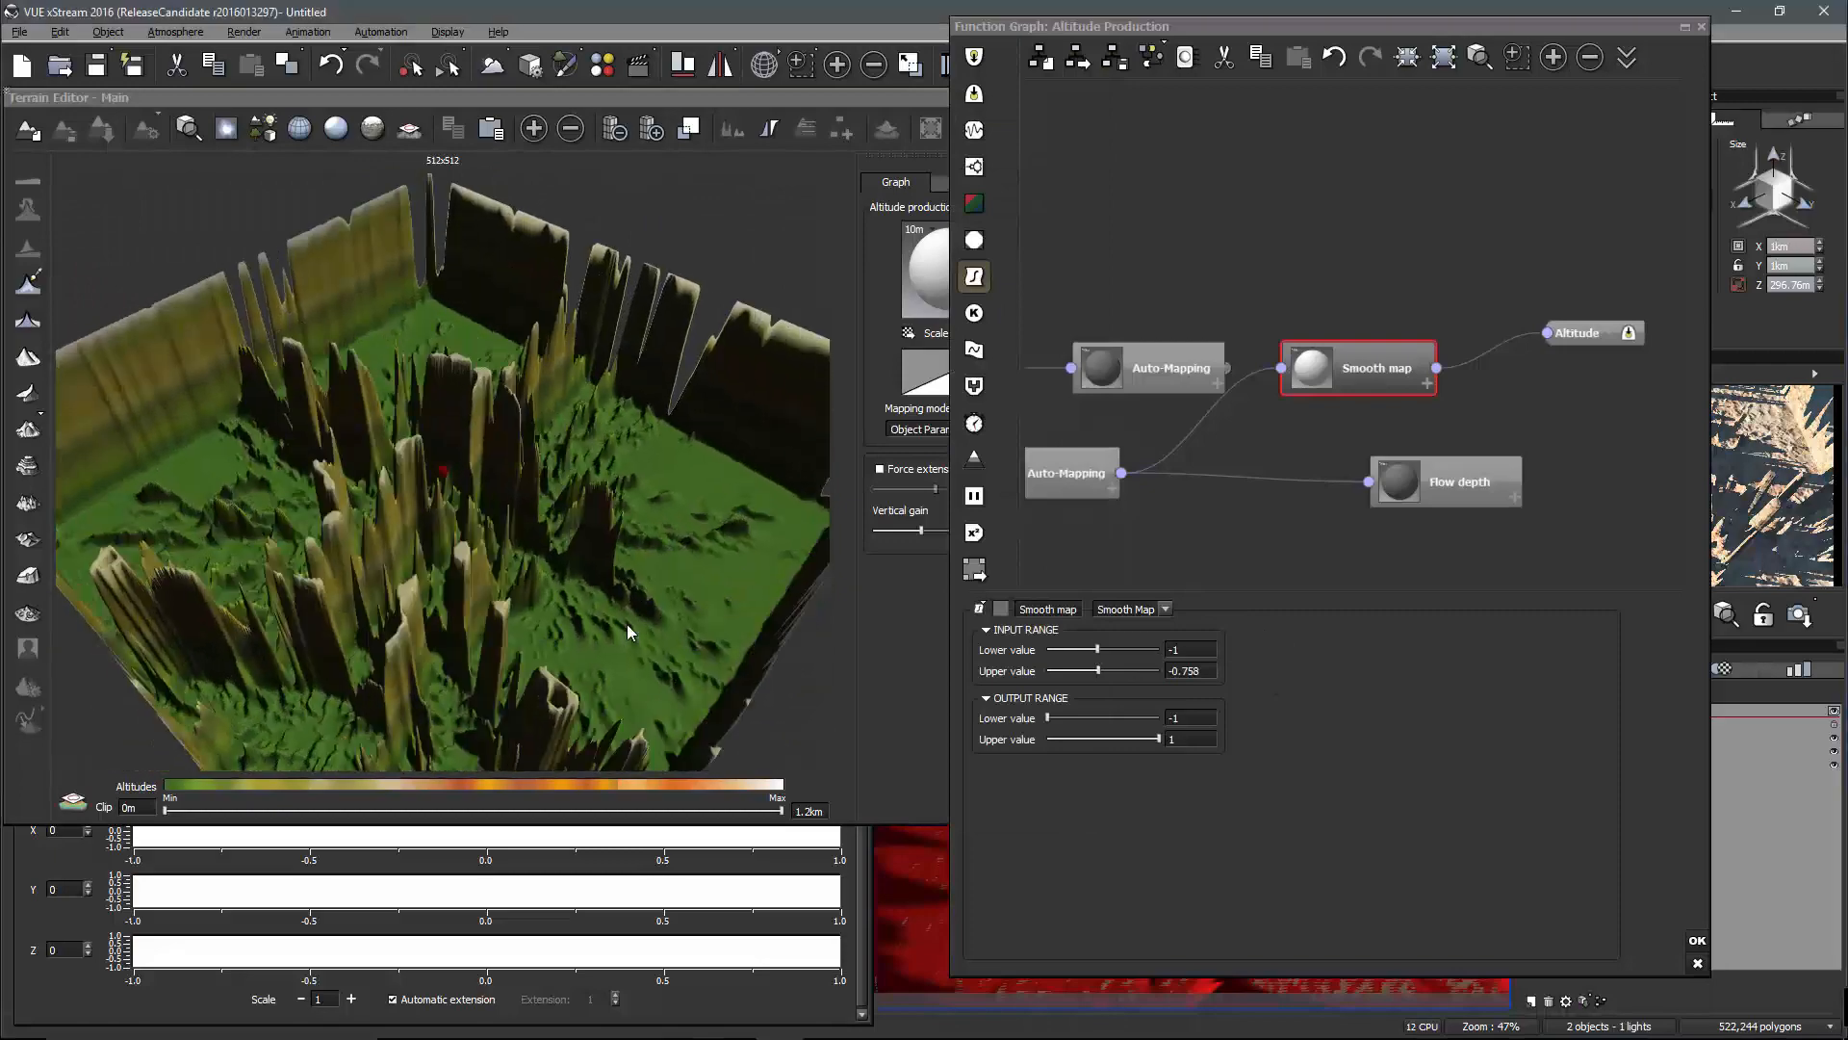
Invert the Smooth map's output range by setting its lower value to 1 and its upper value to -1
right_drag(672, 604, 738, 753)
right_drag(620, 679, 688, 708)
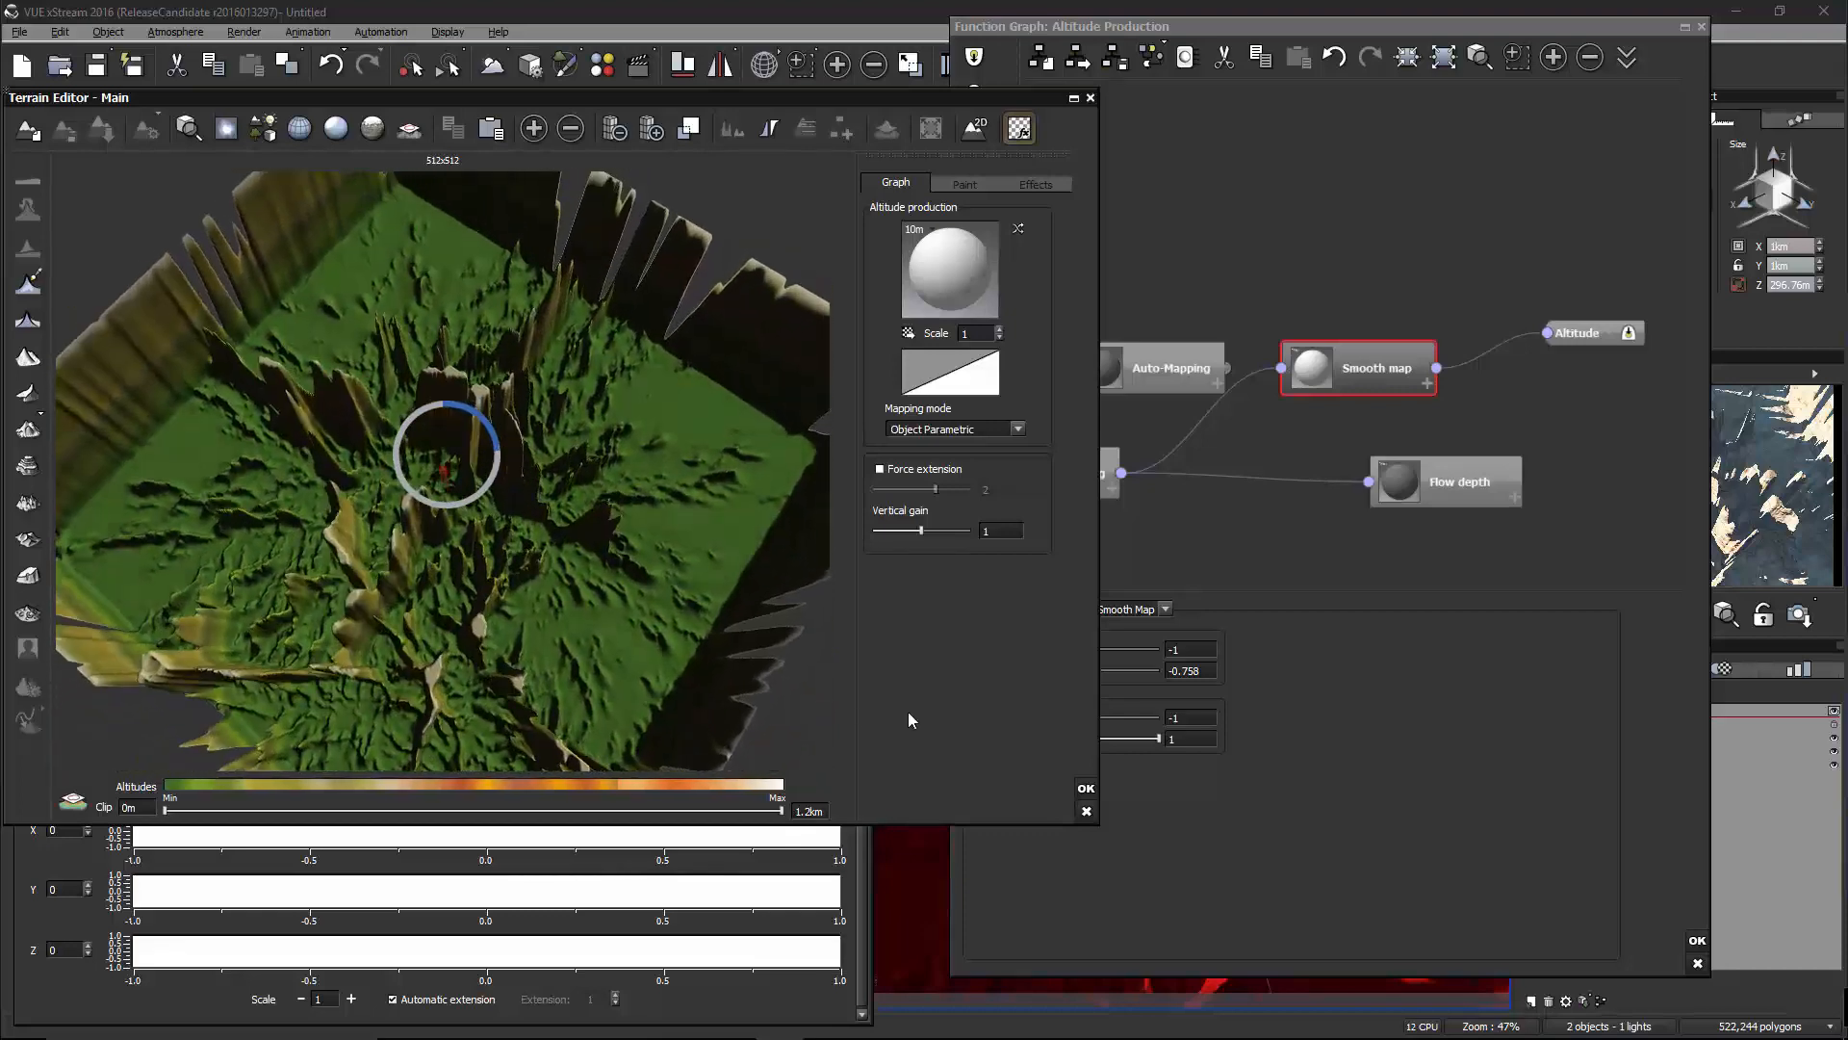
right_drag(835, 687, 805, 588)
click(1282, 659)
drag(1055, 718, 1271, 717)
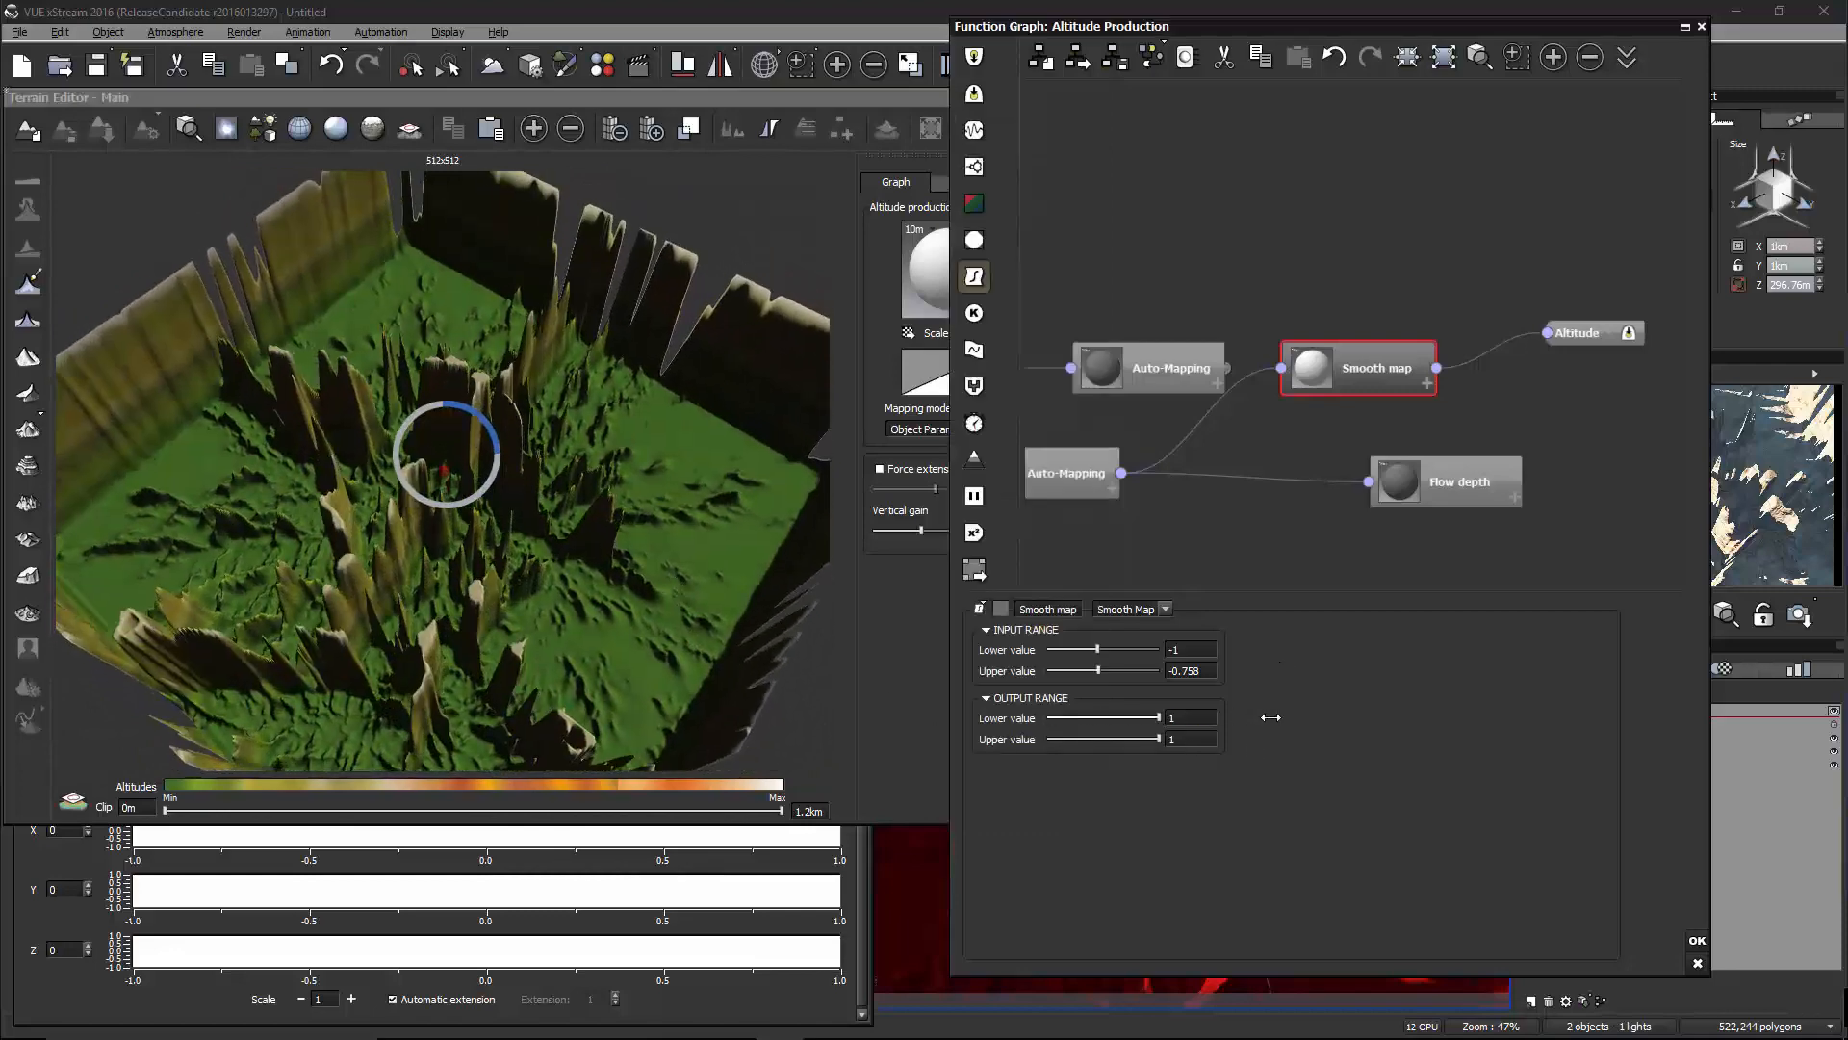
drag(1157, 739, 1047, 740)
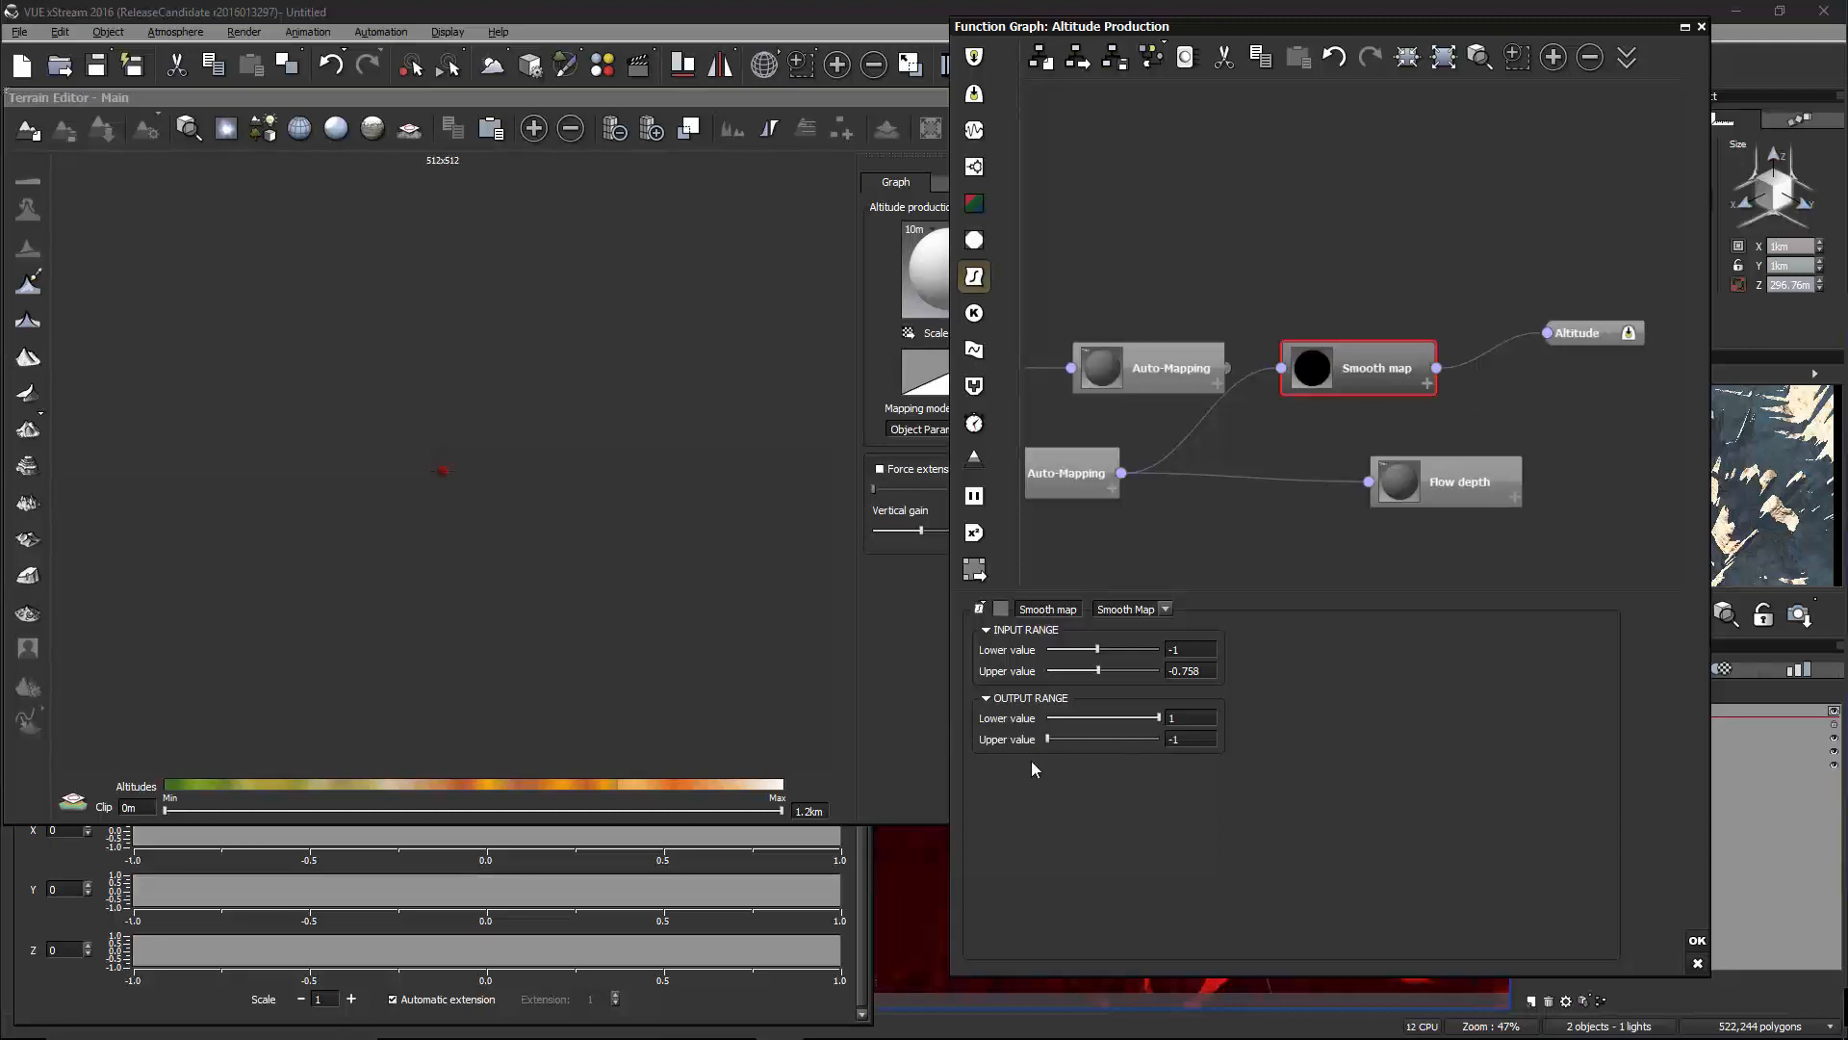
click(558, 556)
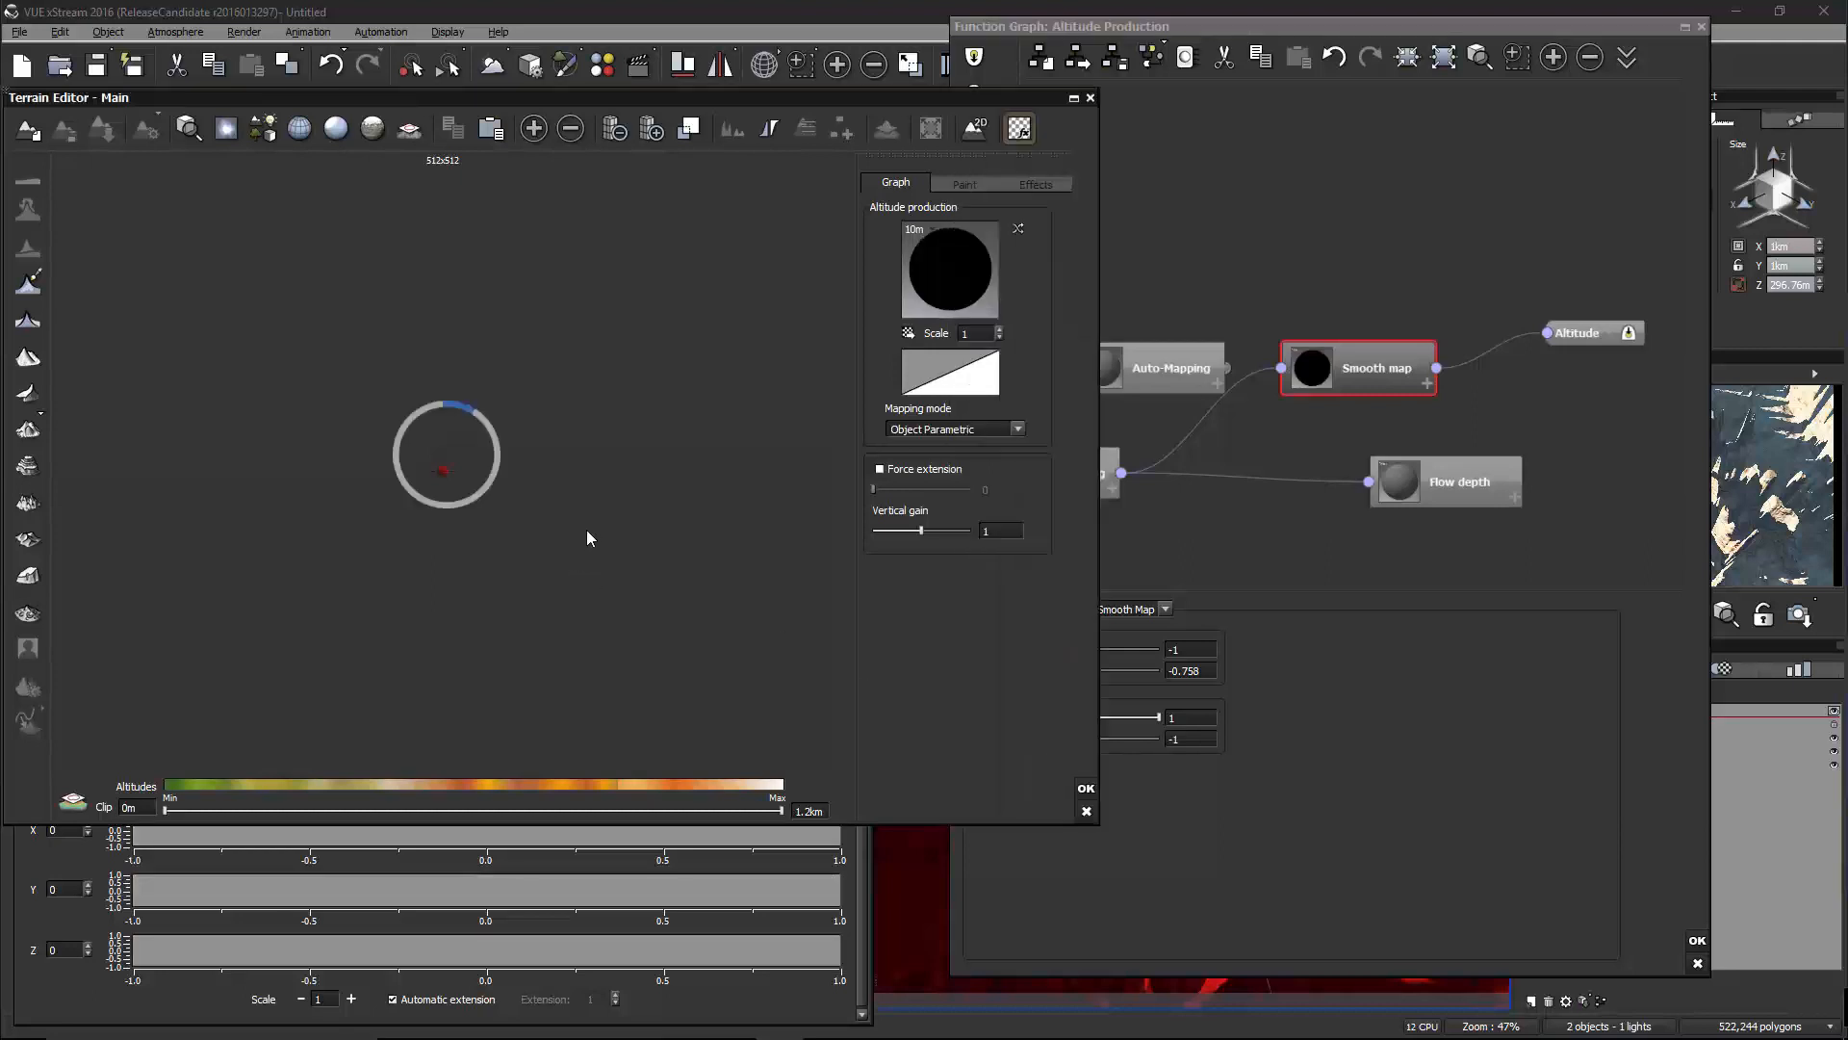
Set the Smooth map's upper input range value to -0.85 and inspect the terrain relief from several angles
double_click(1204, 667)
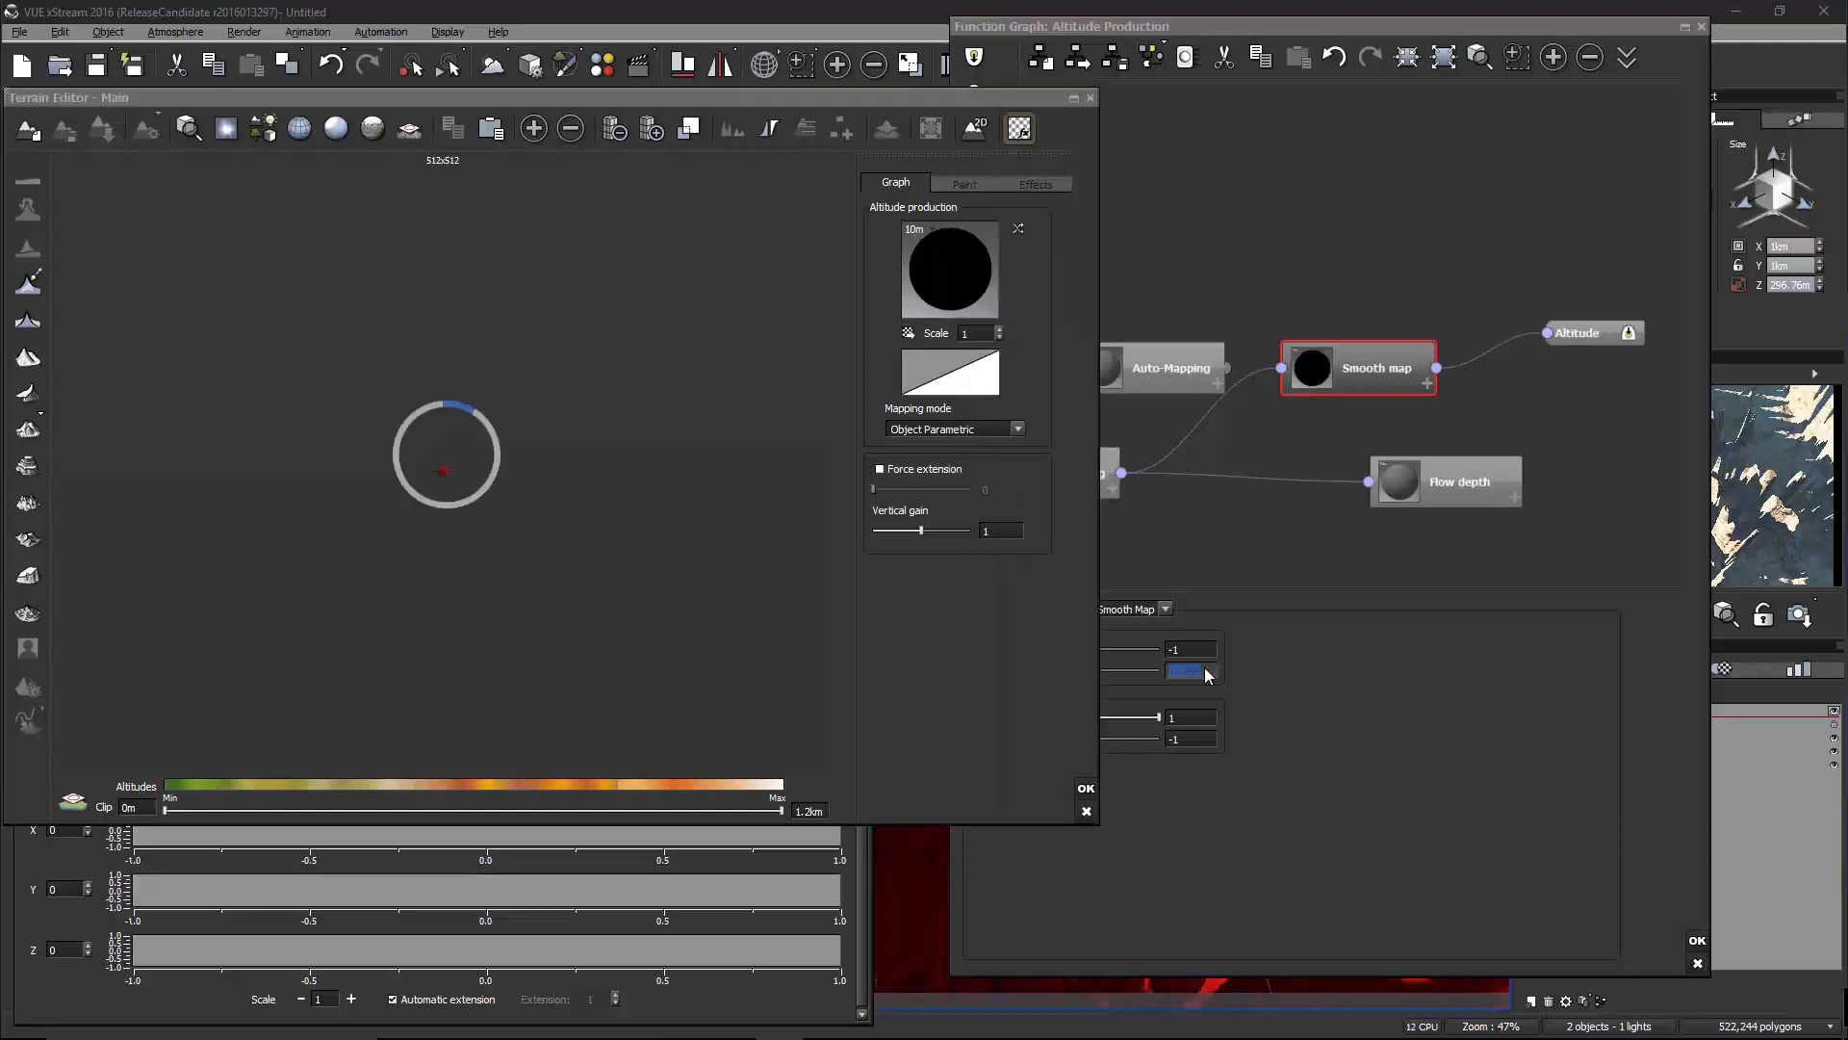
text(-.8)
key(Return)
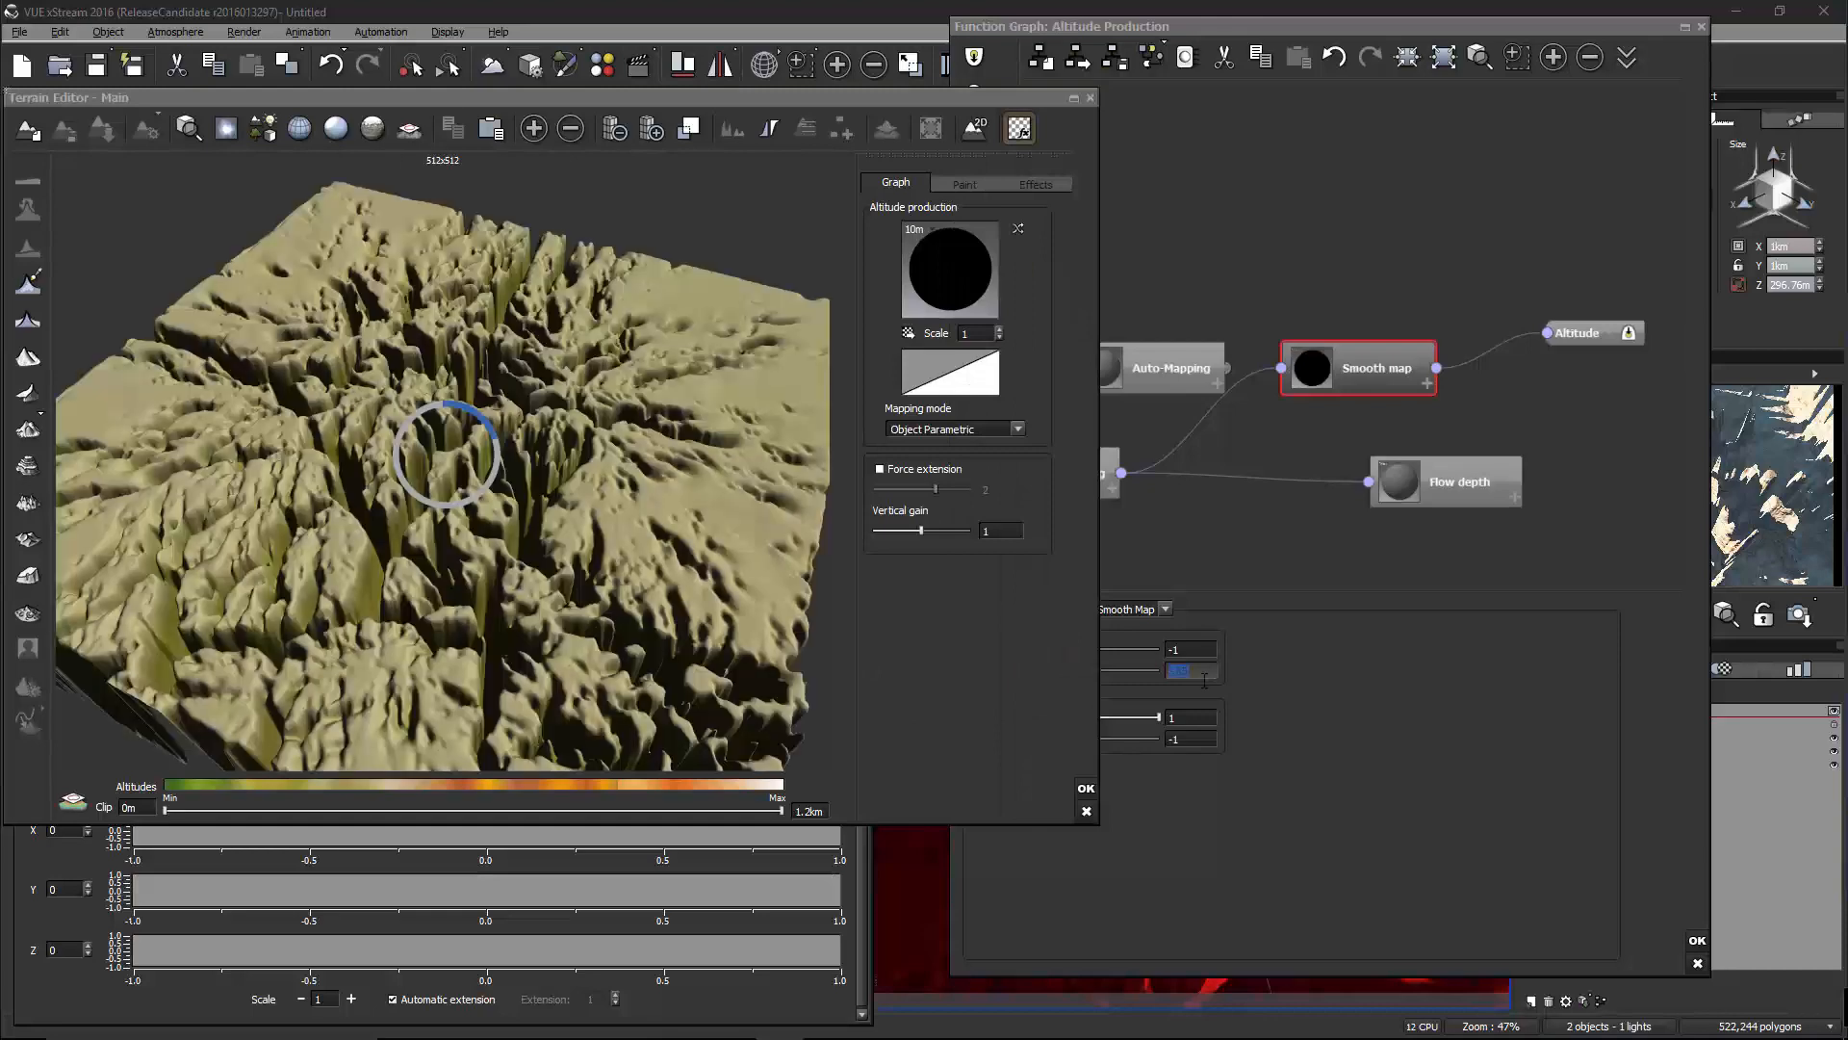
right_drag(501, 521, 385, 342)
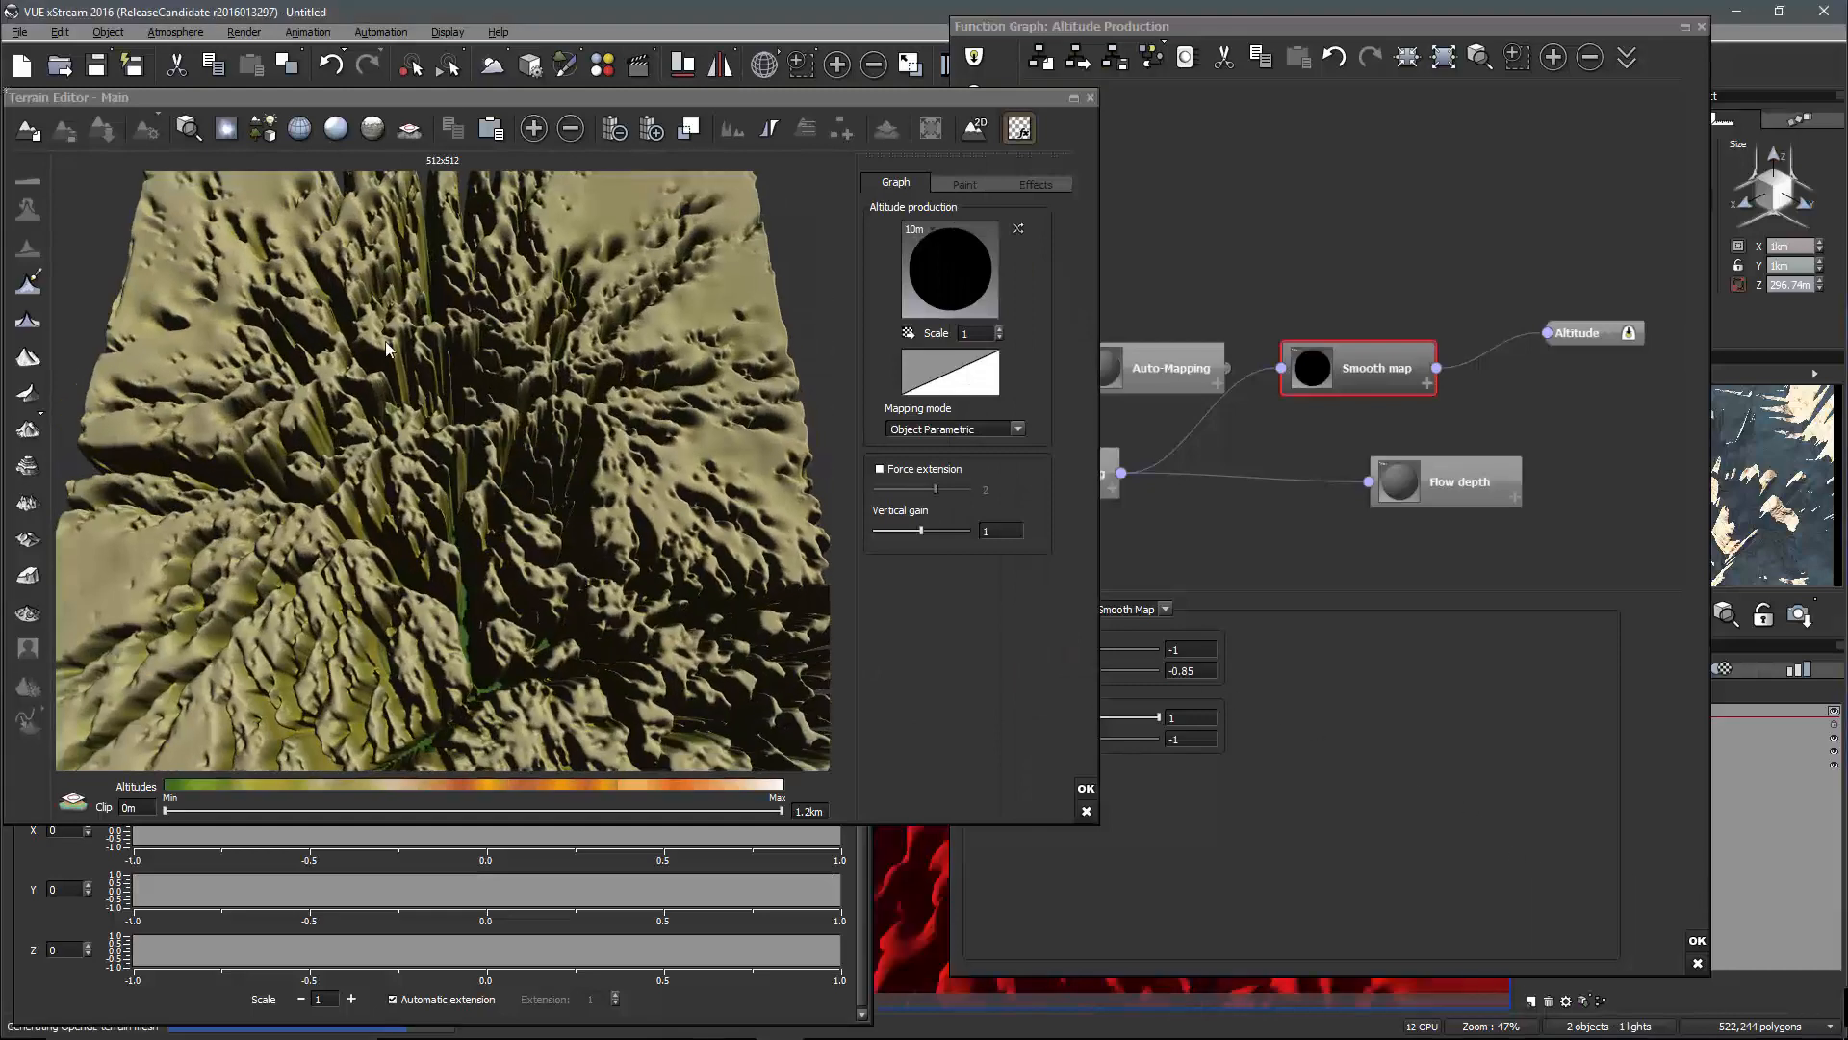
right_drag(498, 417, 616, 481)
Move the Smooth map node below the Auto-Mapping row and connect its output to the Flow depth output
click(1451, 399)
right_drag(1453, 398, 1452, 343)
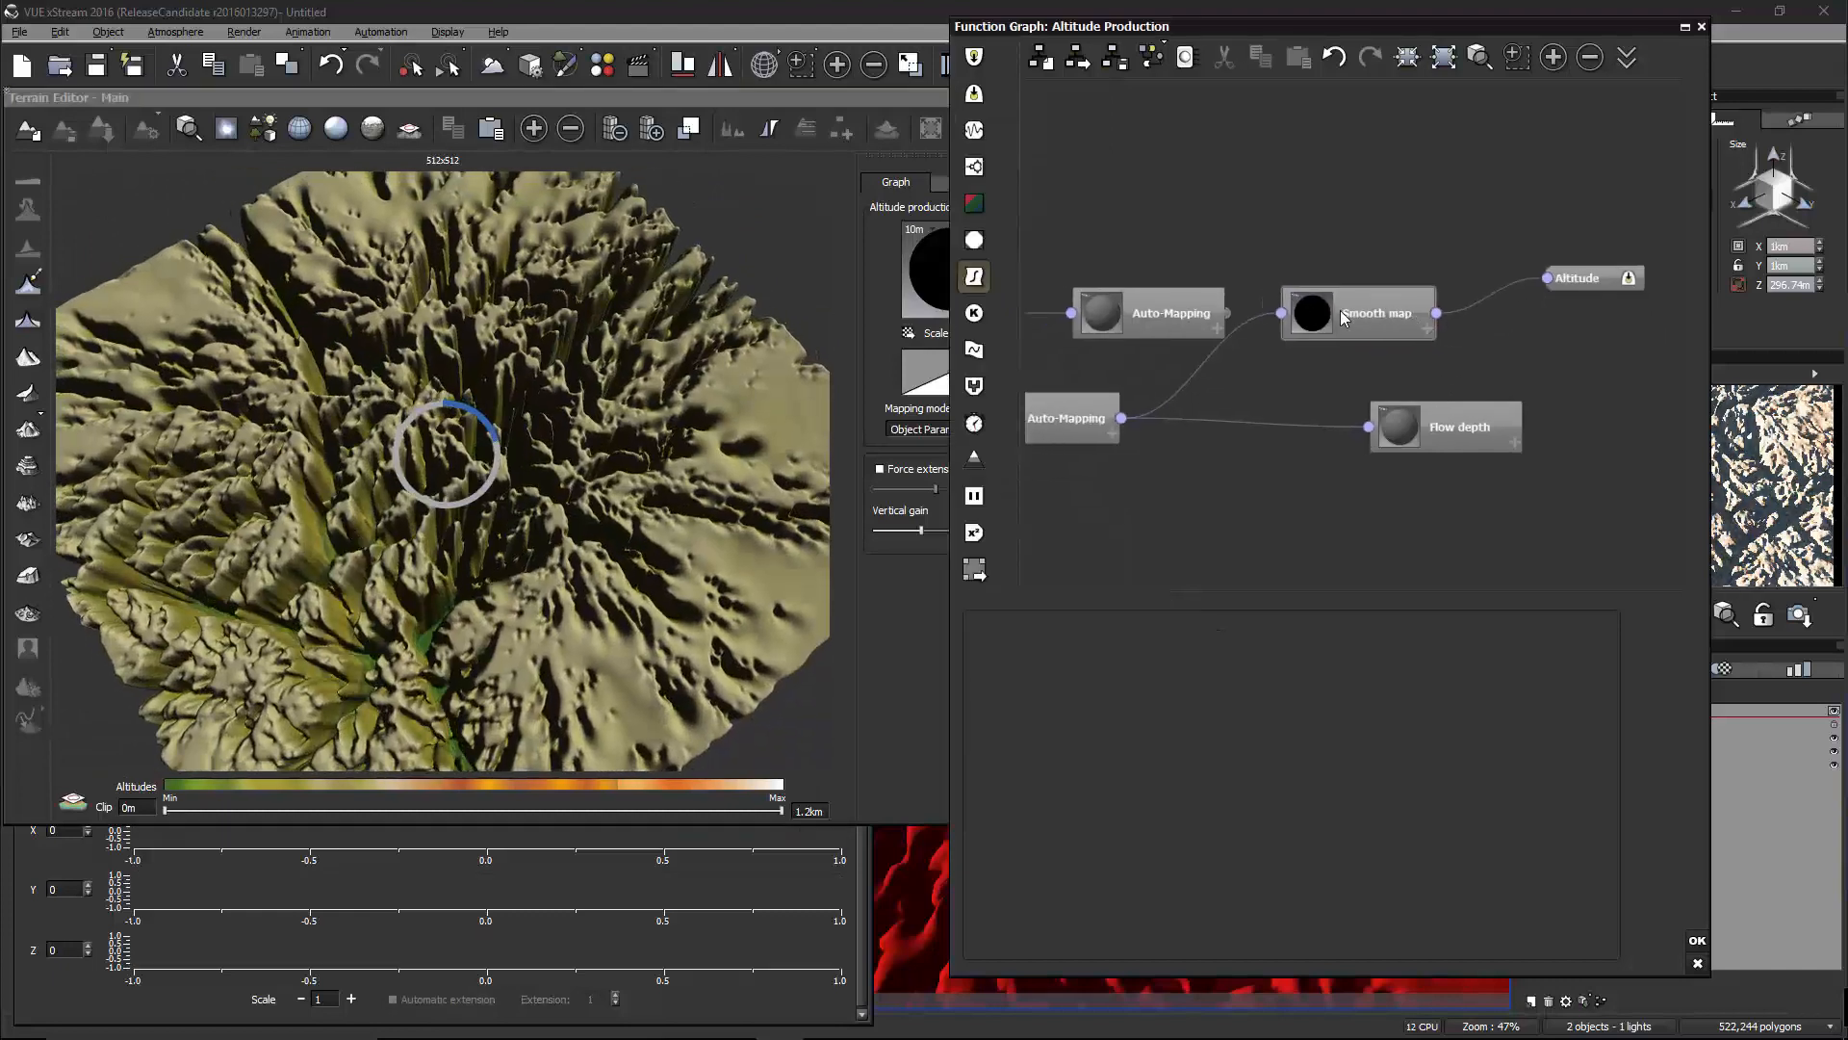
drag(1339, 317, 1300, 478)
click(1453, 427)
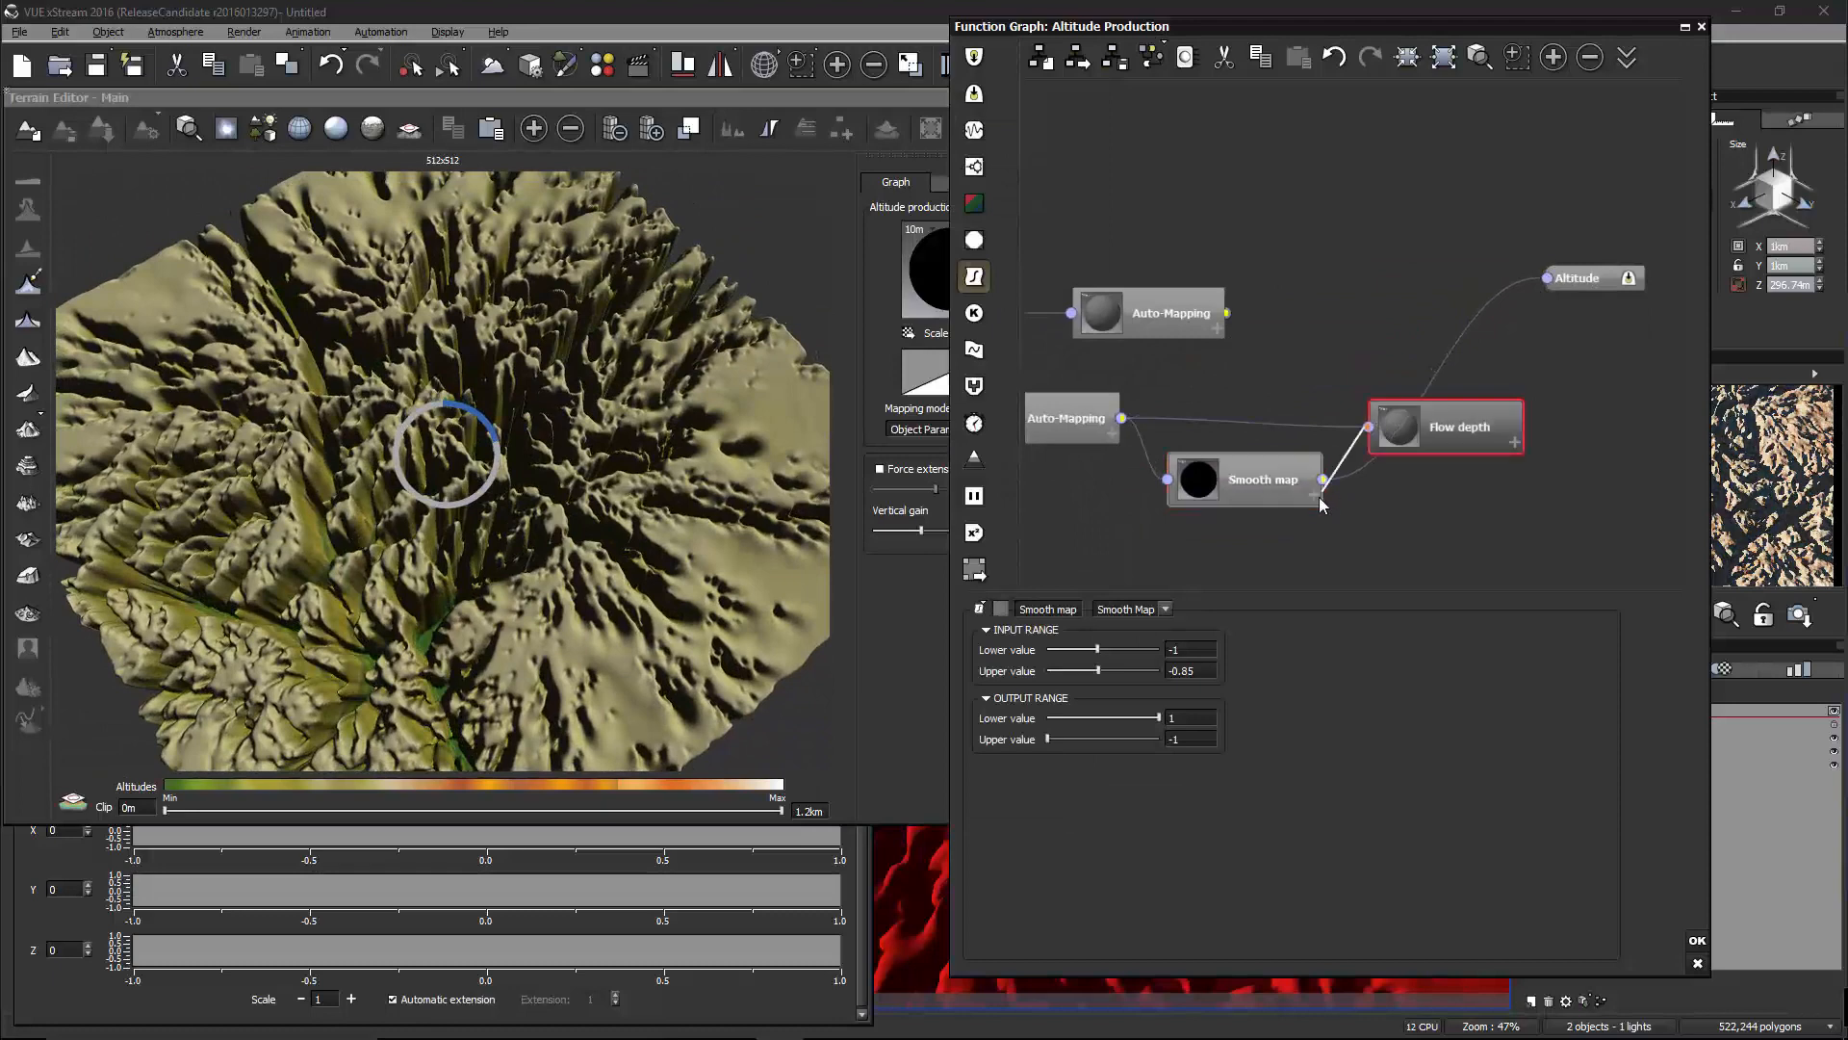
Reconnect the upper Auto-Mapping node to the Altitude output, then accept the function graph and the terrain edits
drag(1545, 277, 1175, 228)
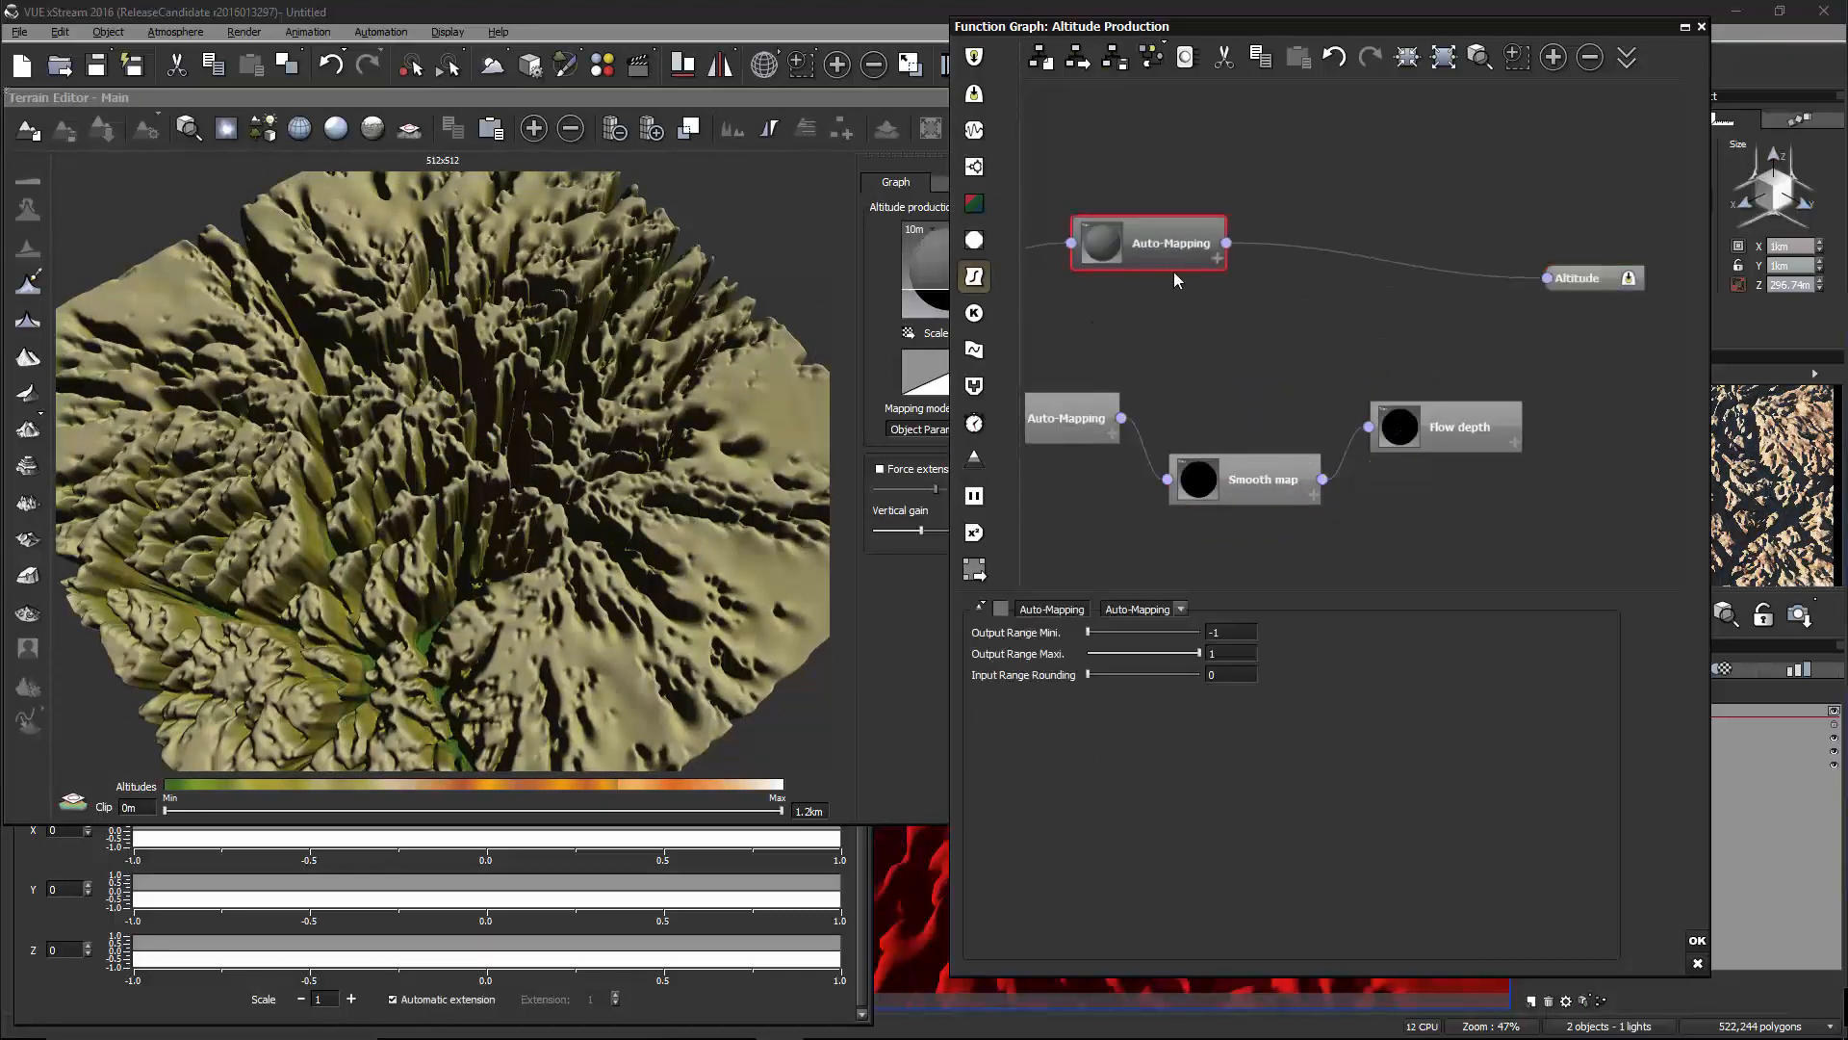
middle_drag(1175, 278, 1349, 303)
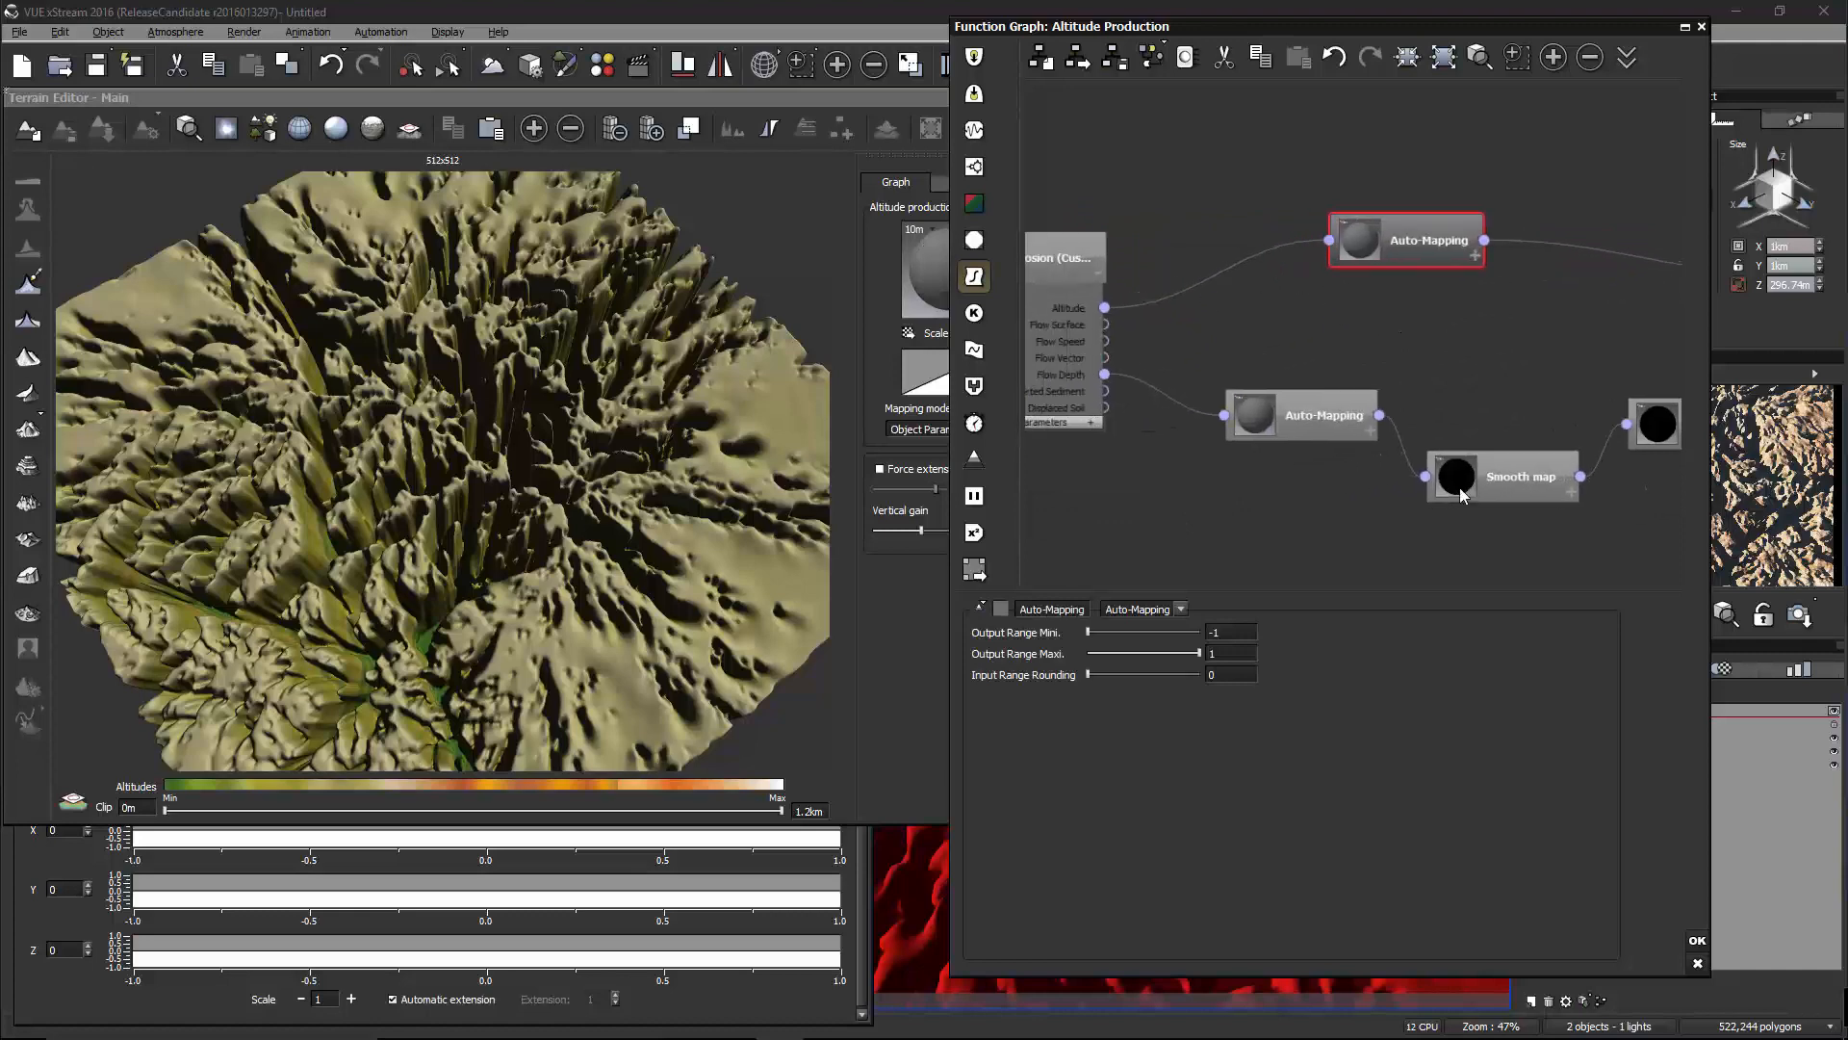
click(1679, 934)
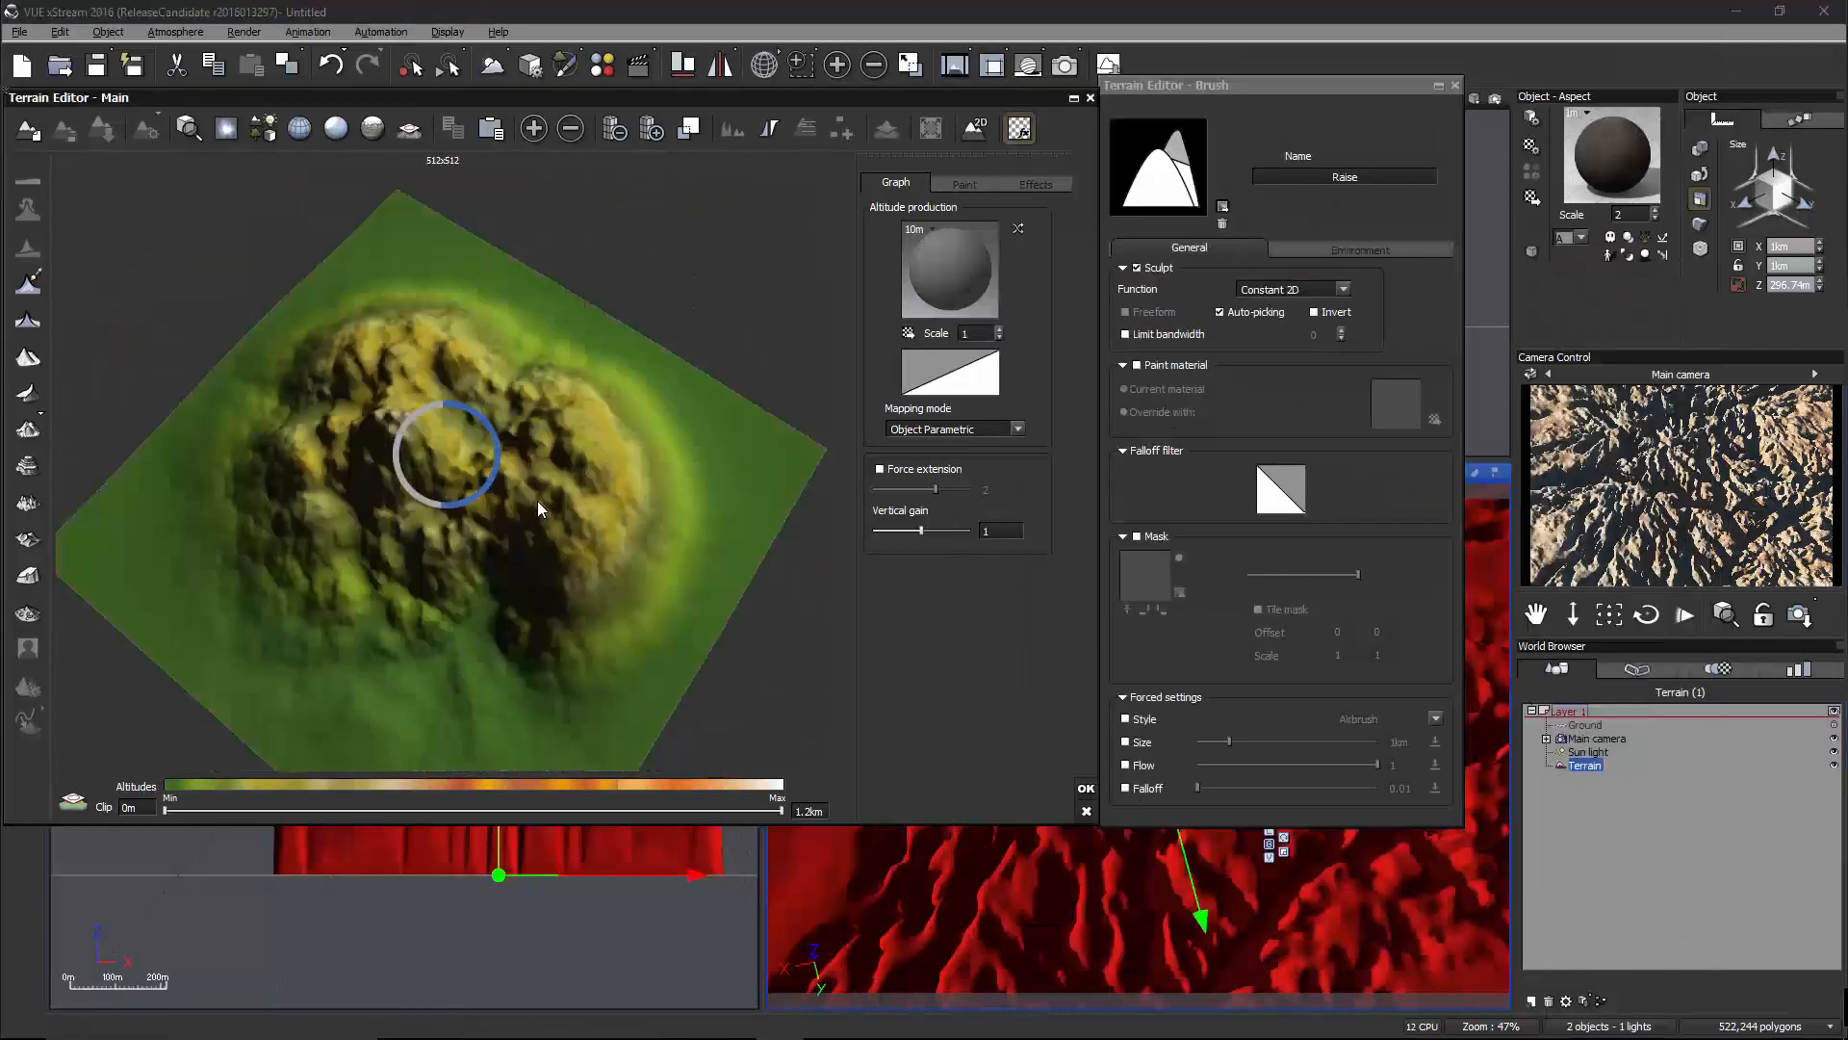
right_drag(592, 487, 644, 477)
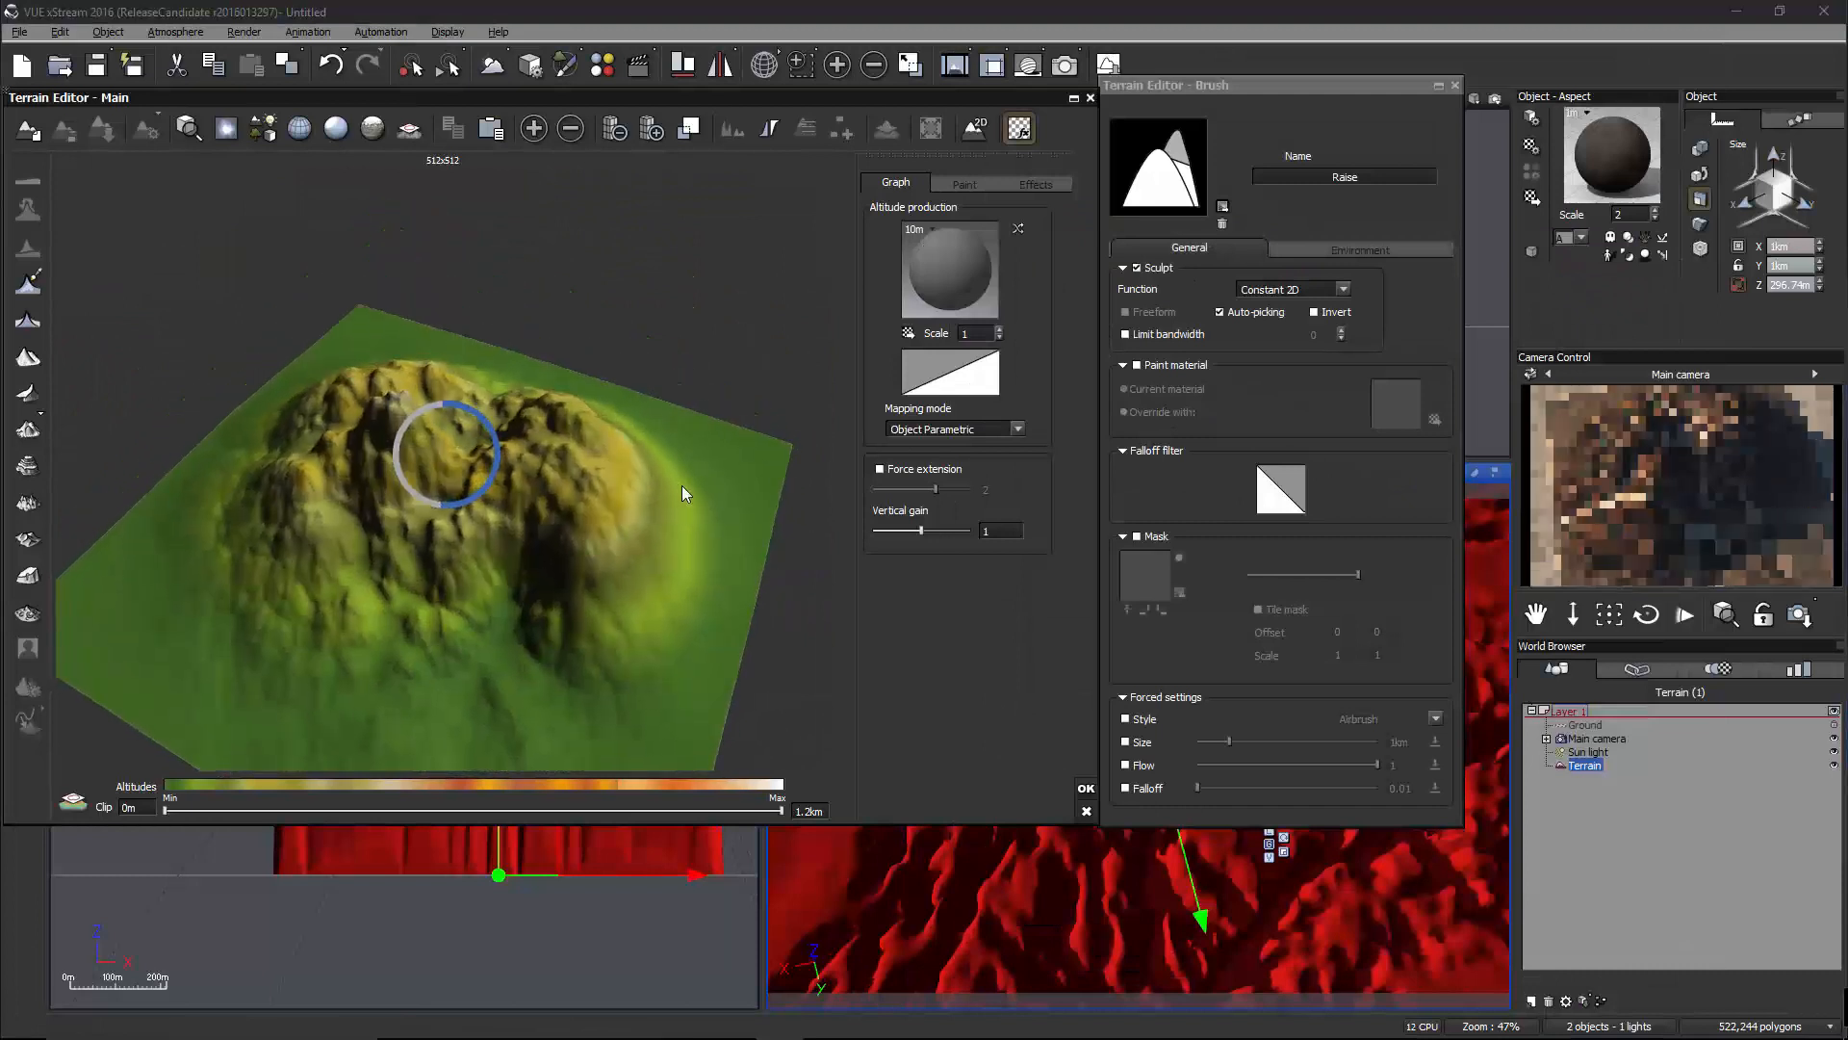
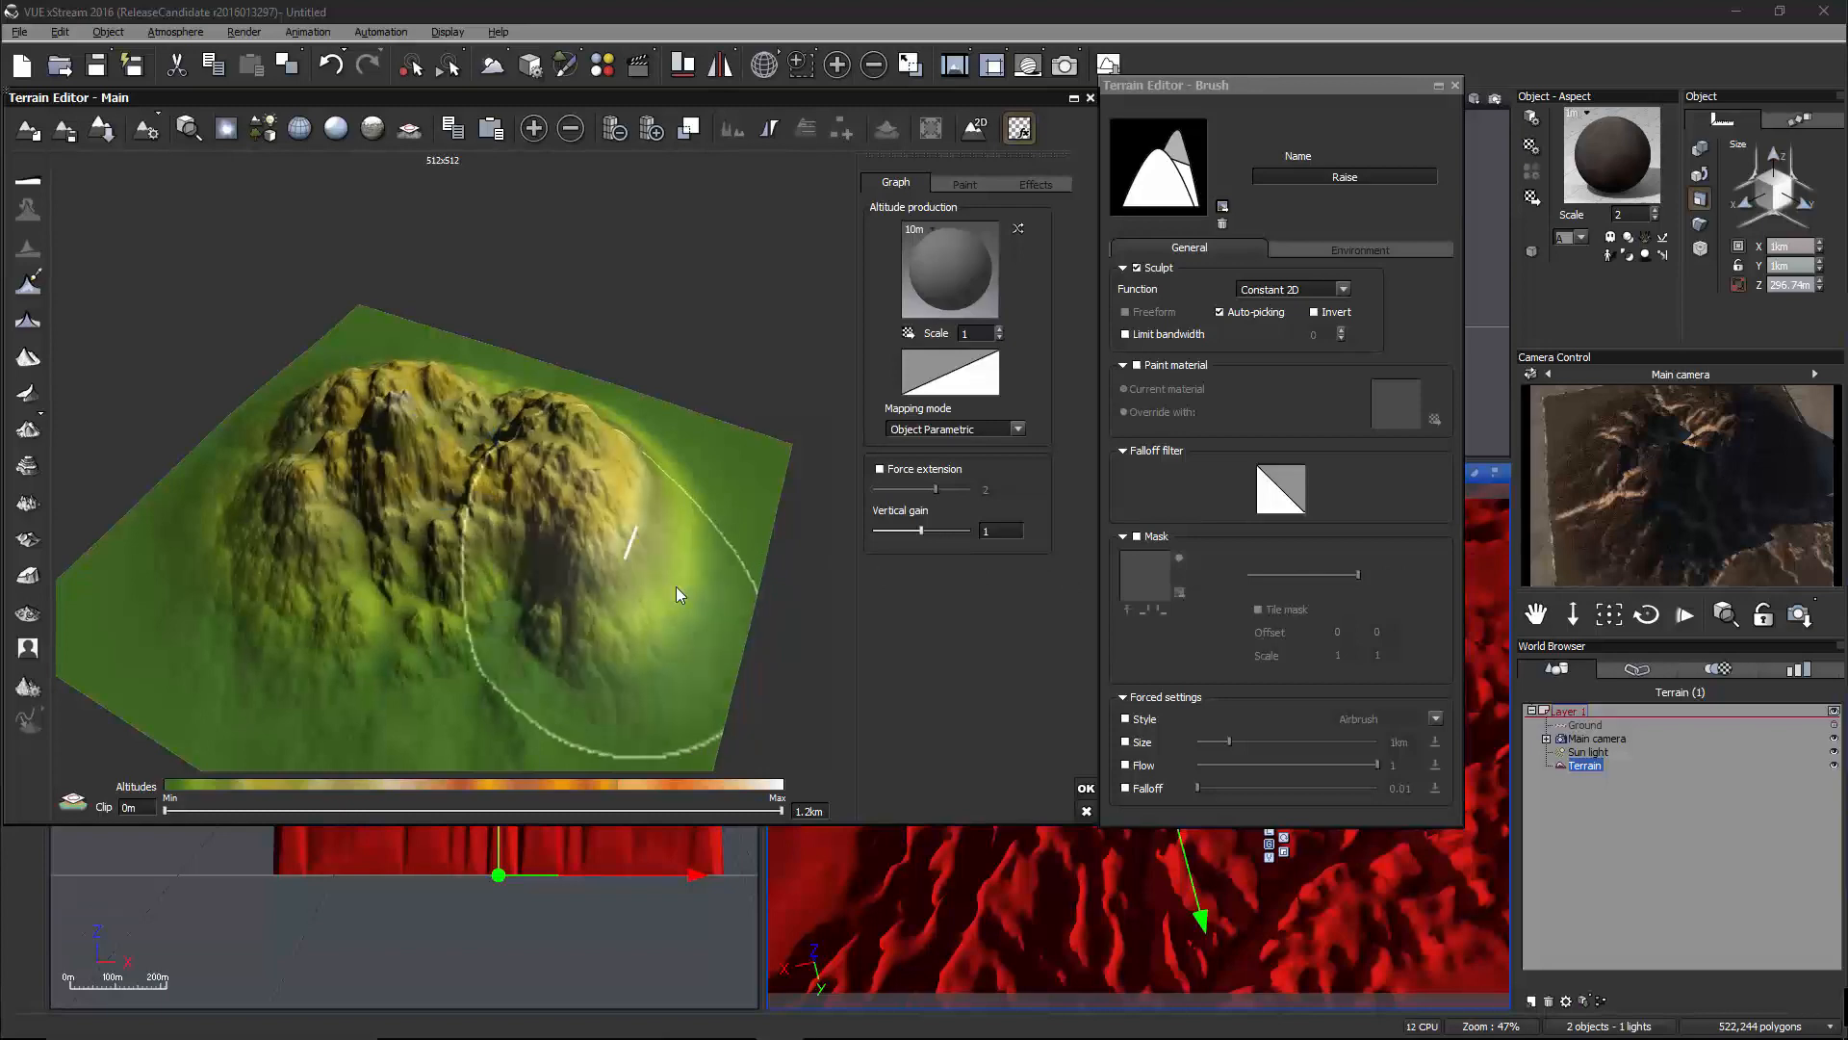
click(1085, 787)
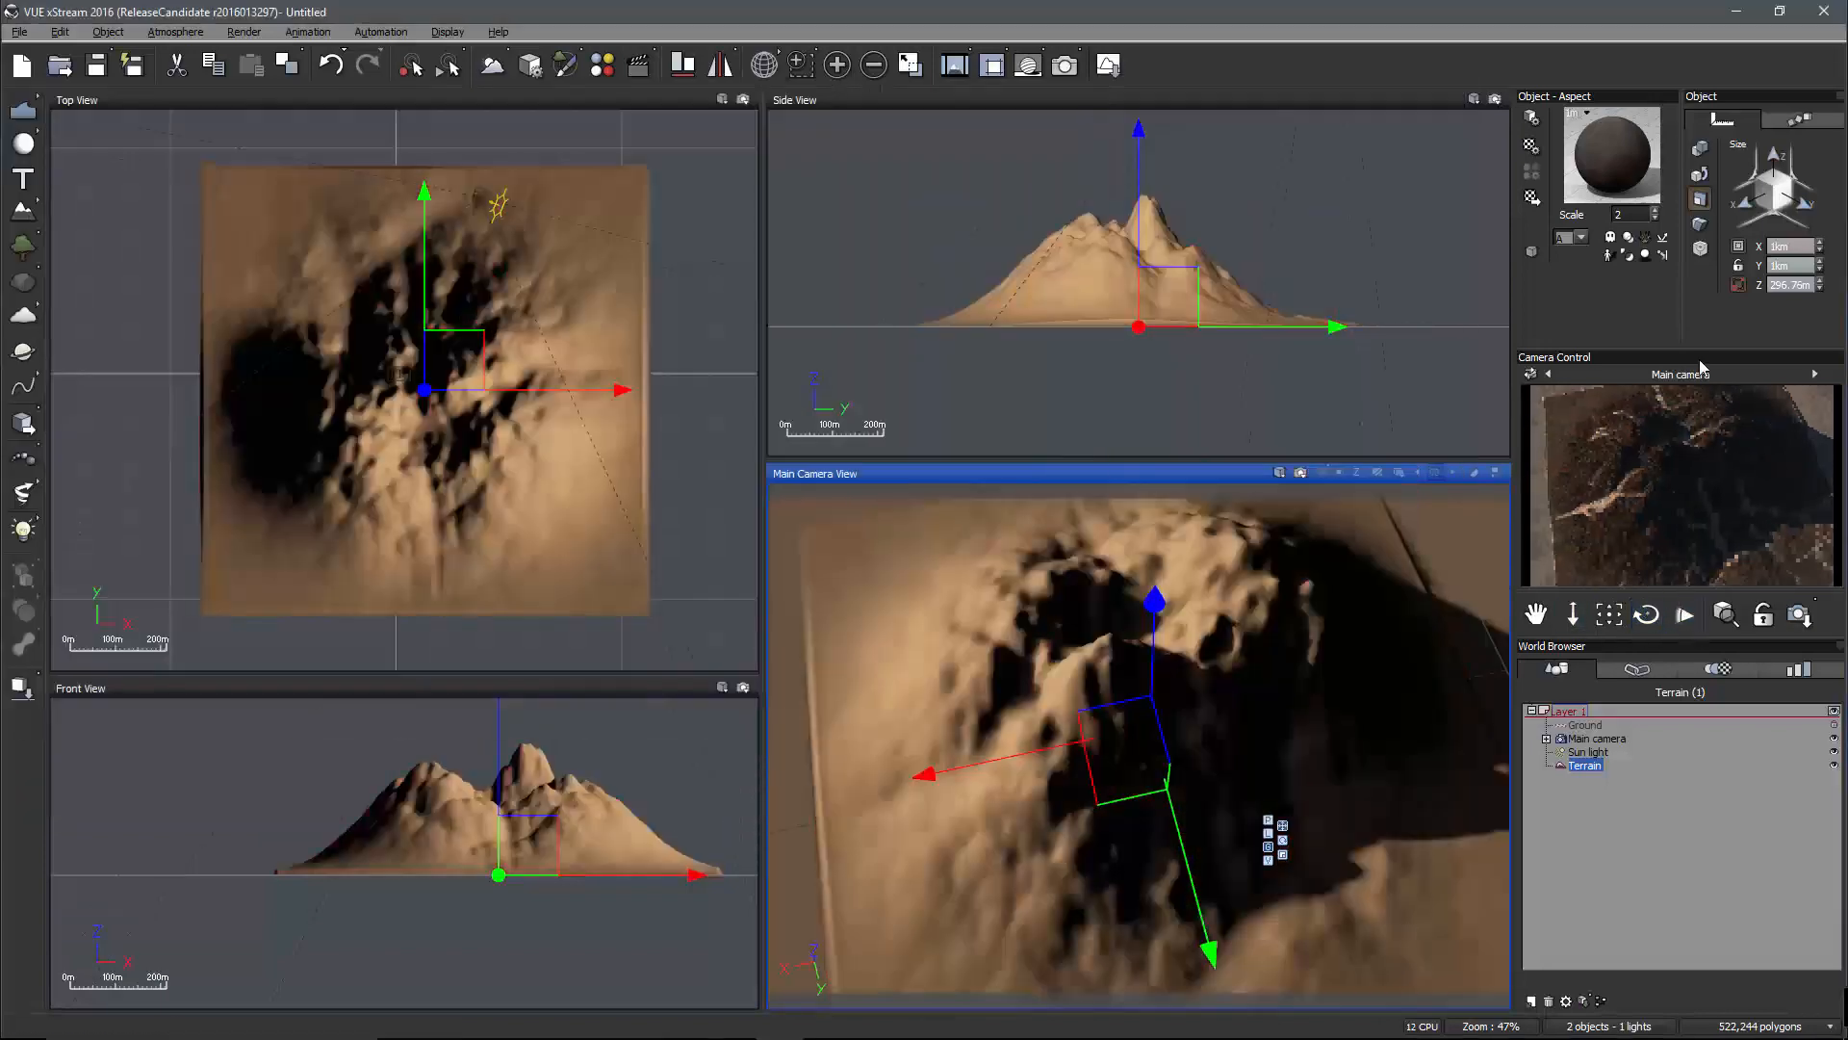
Check the alpha production of the Dirt layer in the terrain's material
right_click(1606, 175)
click(1650, 185)
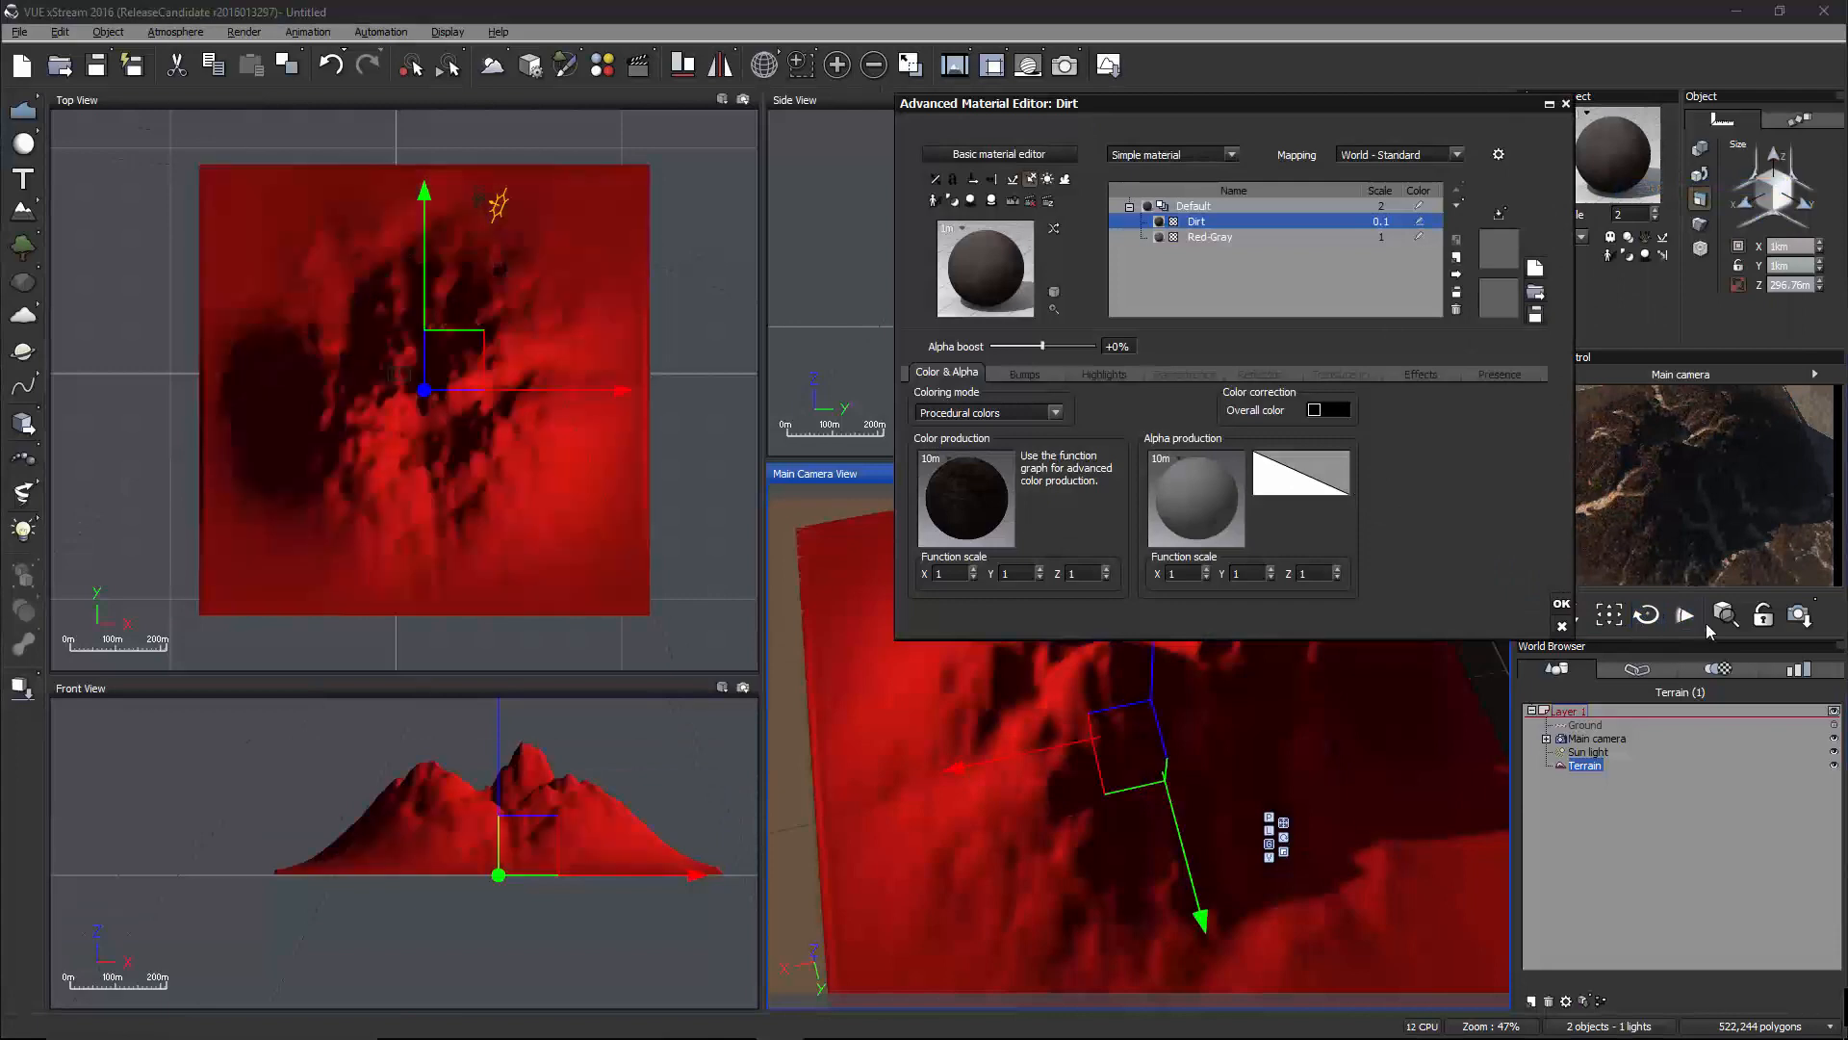
click(1559, 605)
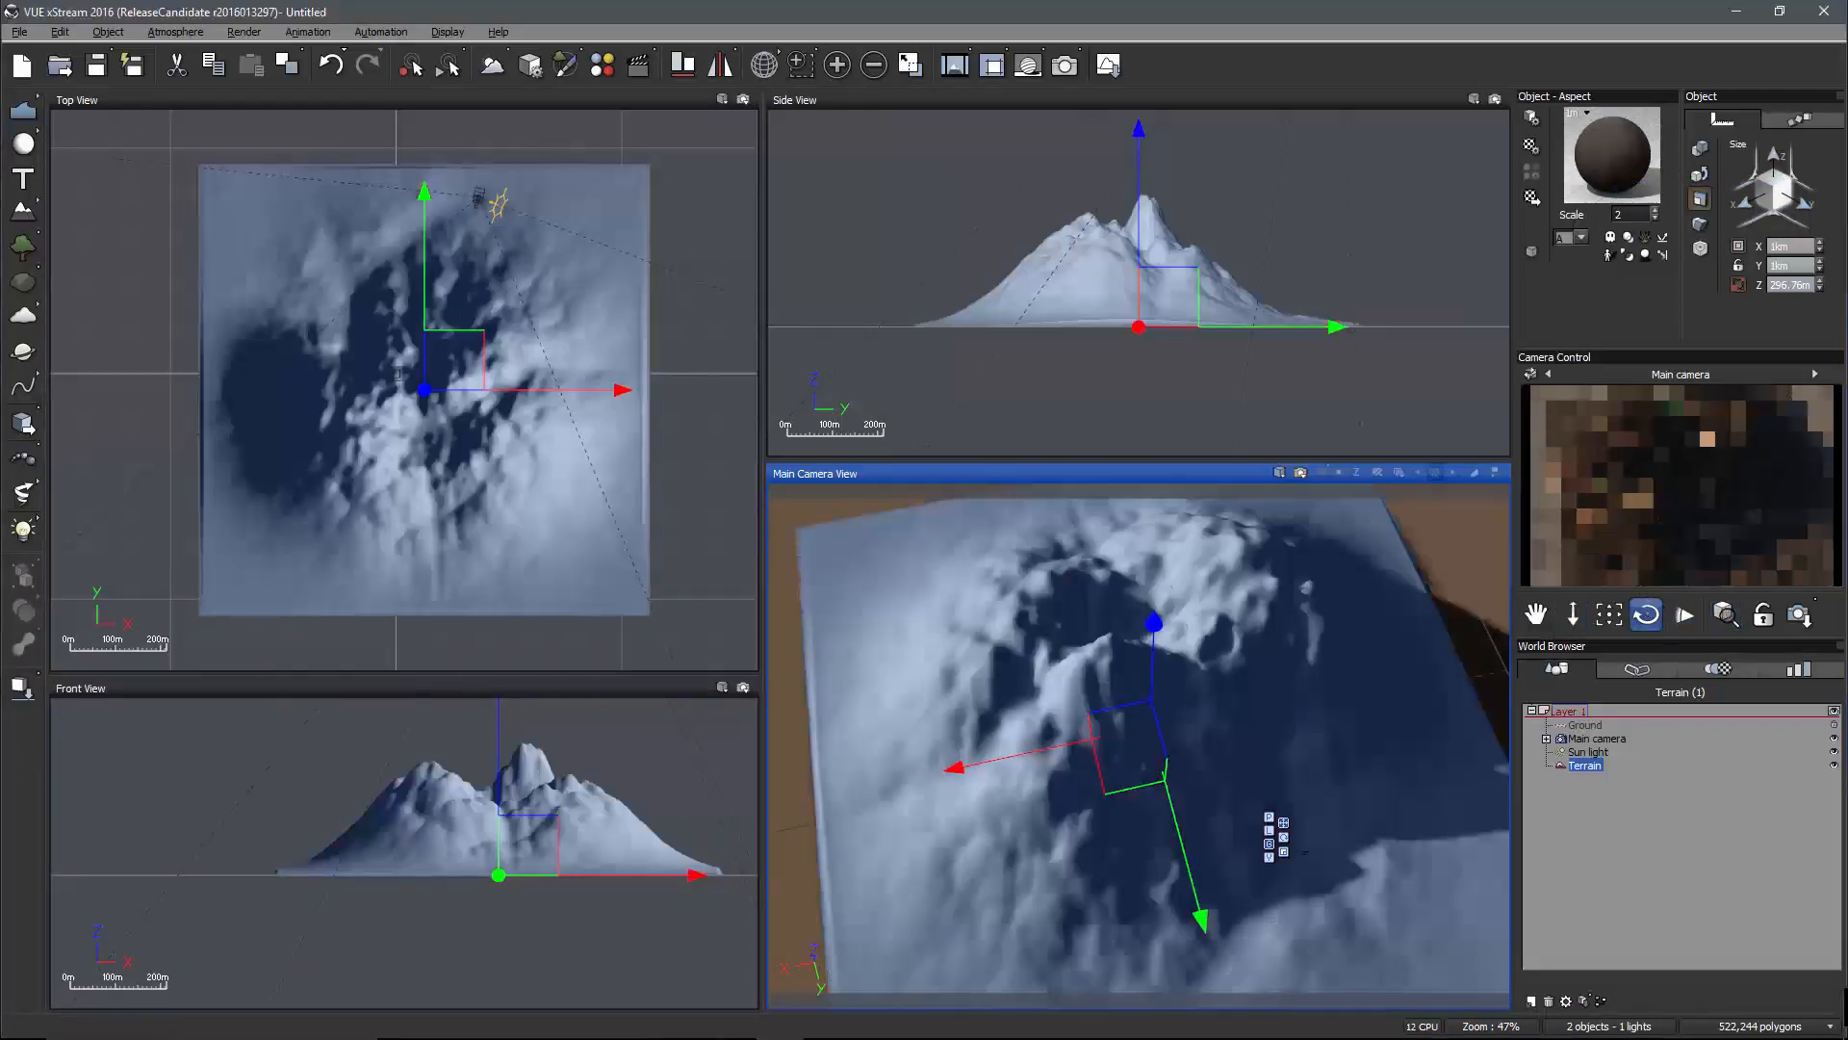
Orbit the main camera to the mountain's opposite side and set the sun's azimuth to 220.68° in the atmosphere settings
drag(1646, 614, 1526, 673)
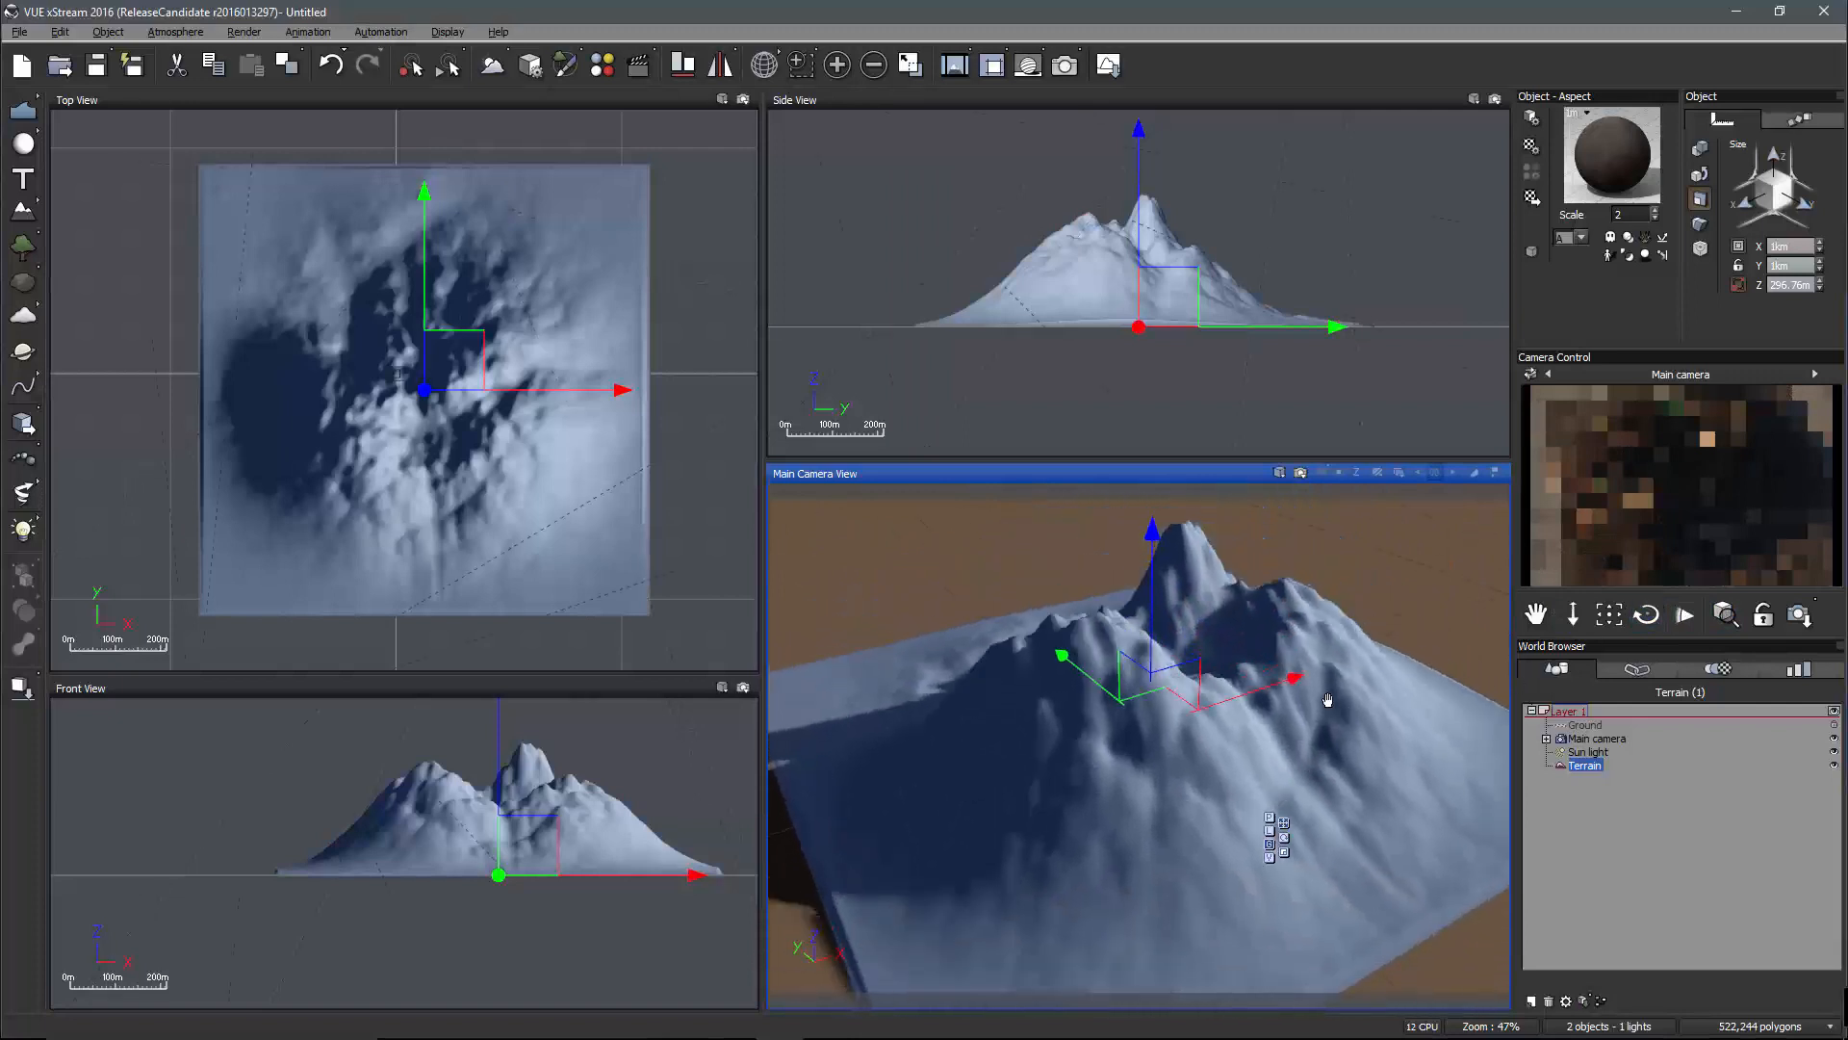
drag(1328, 700, 1146, 830)
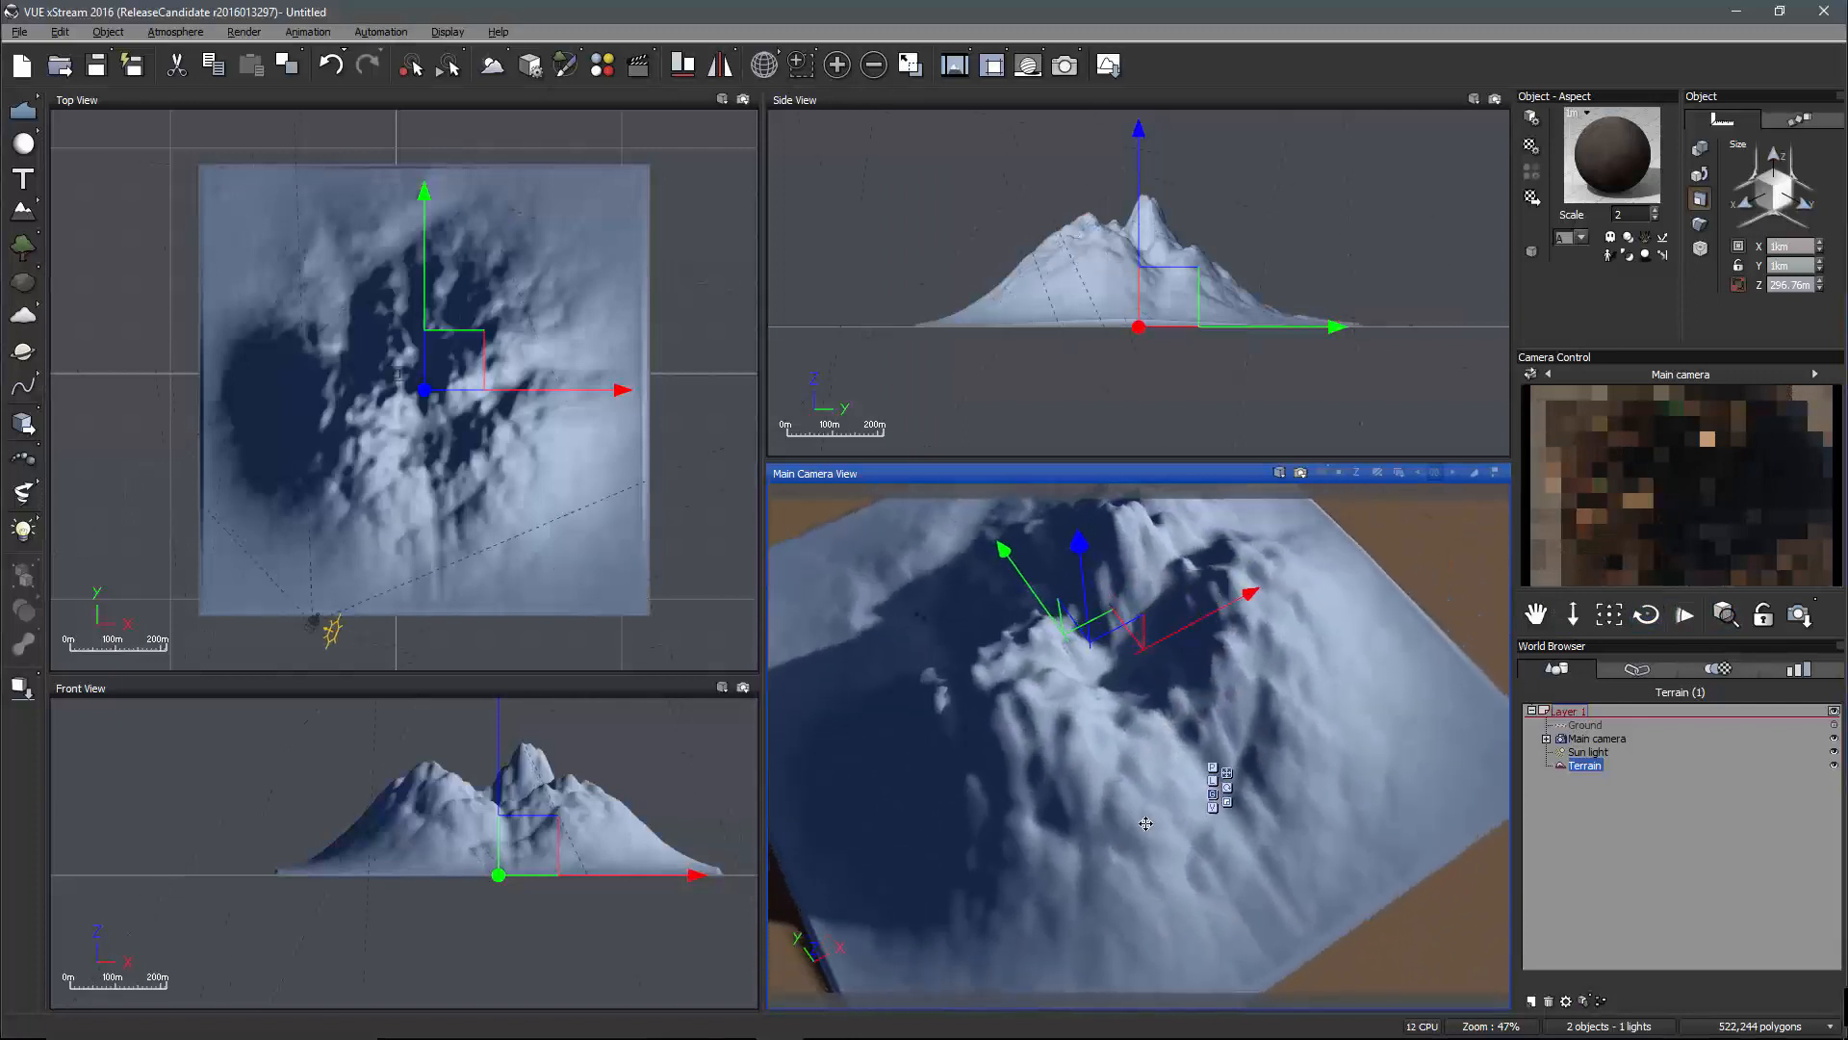
key(F4)
drag(536, 435, 541, 409)
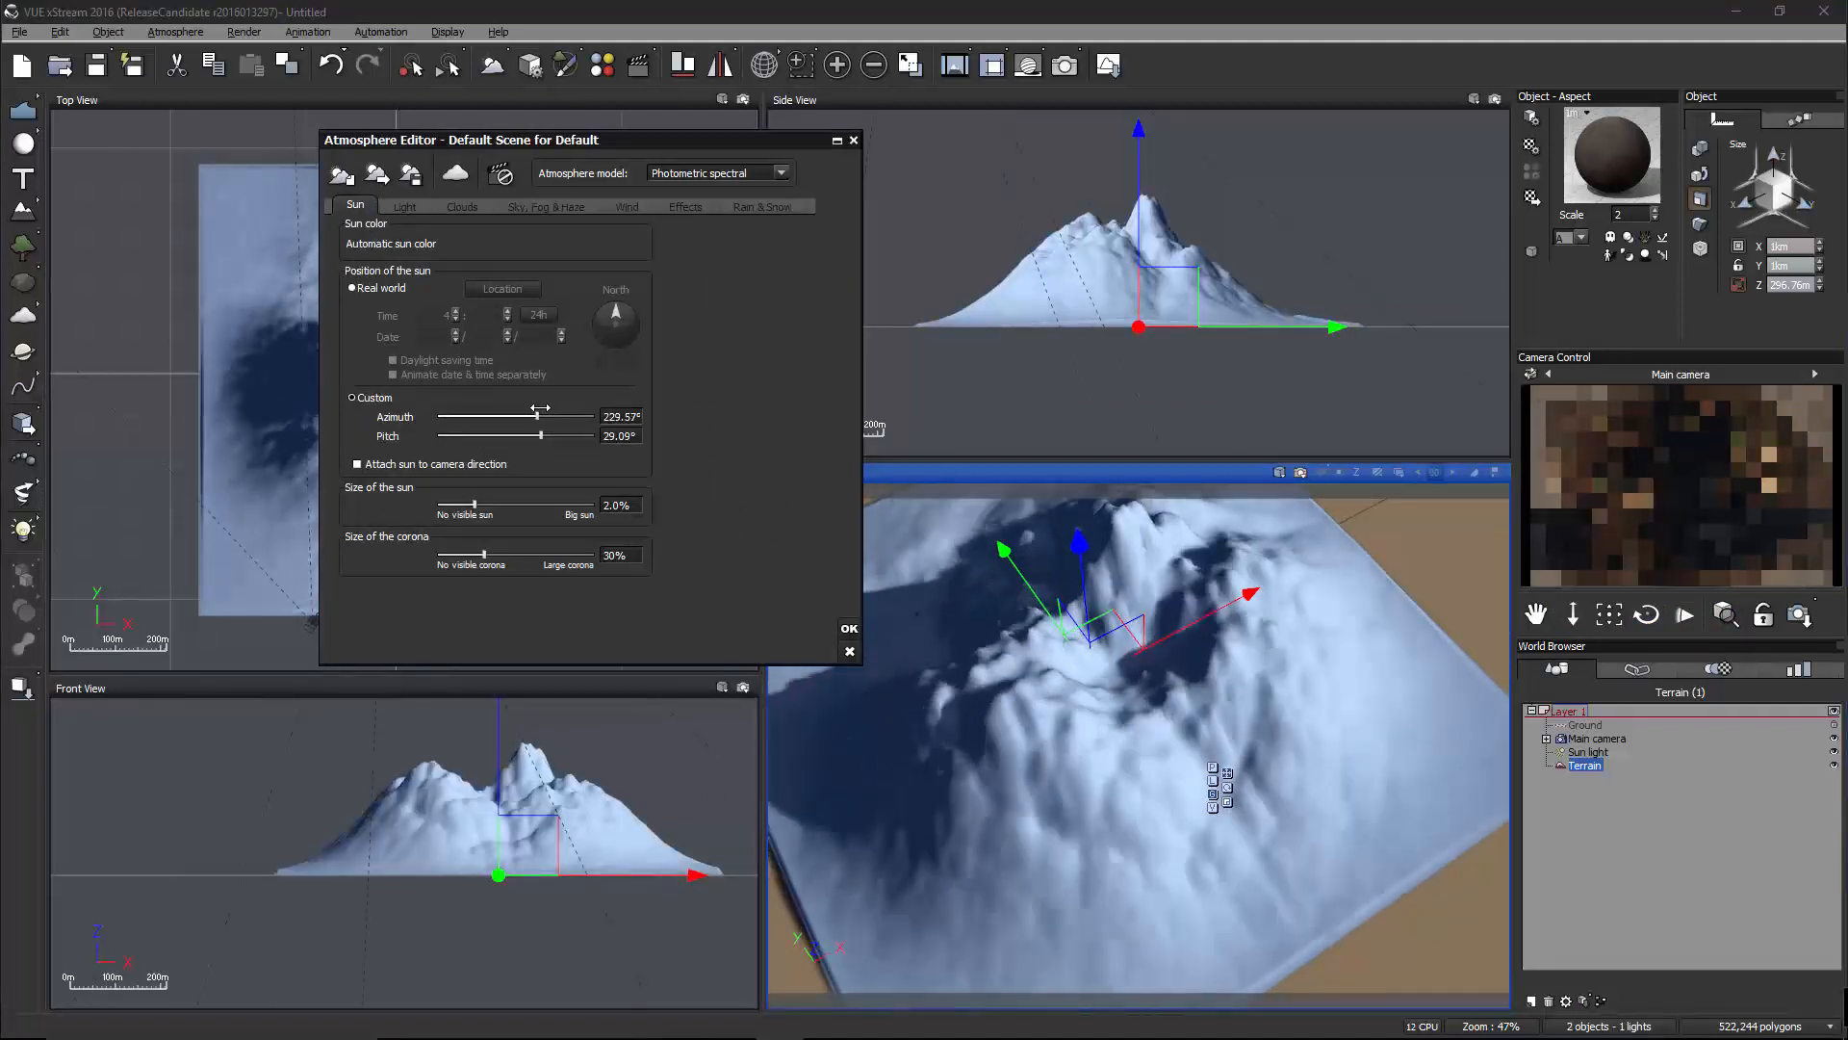
mouse_move(1296, 697)
right_down()
mouse_move(1310, 705)
mouse_move(1202, 666)
right_up()
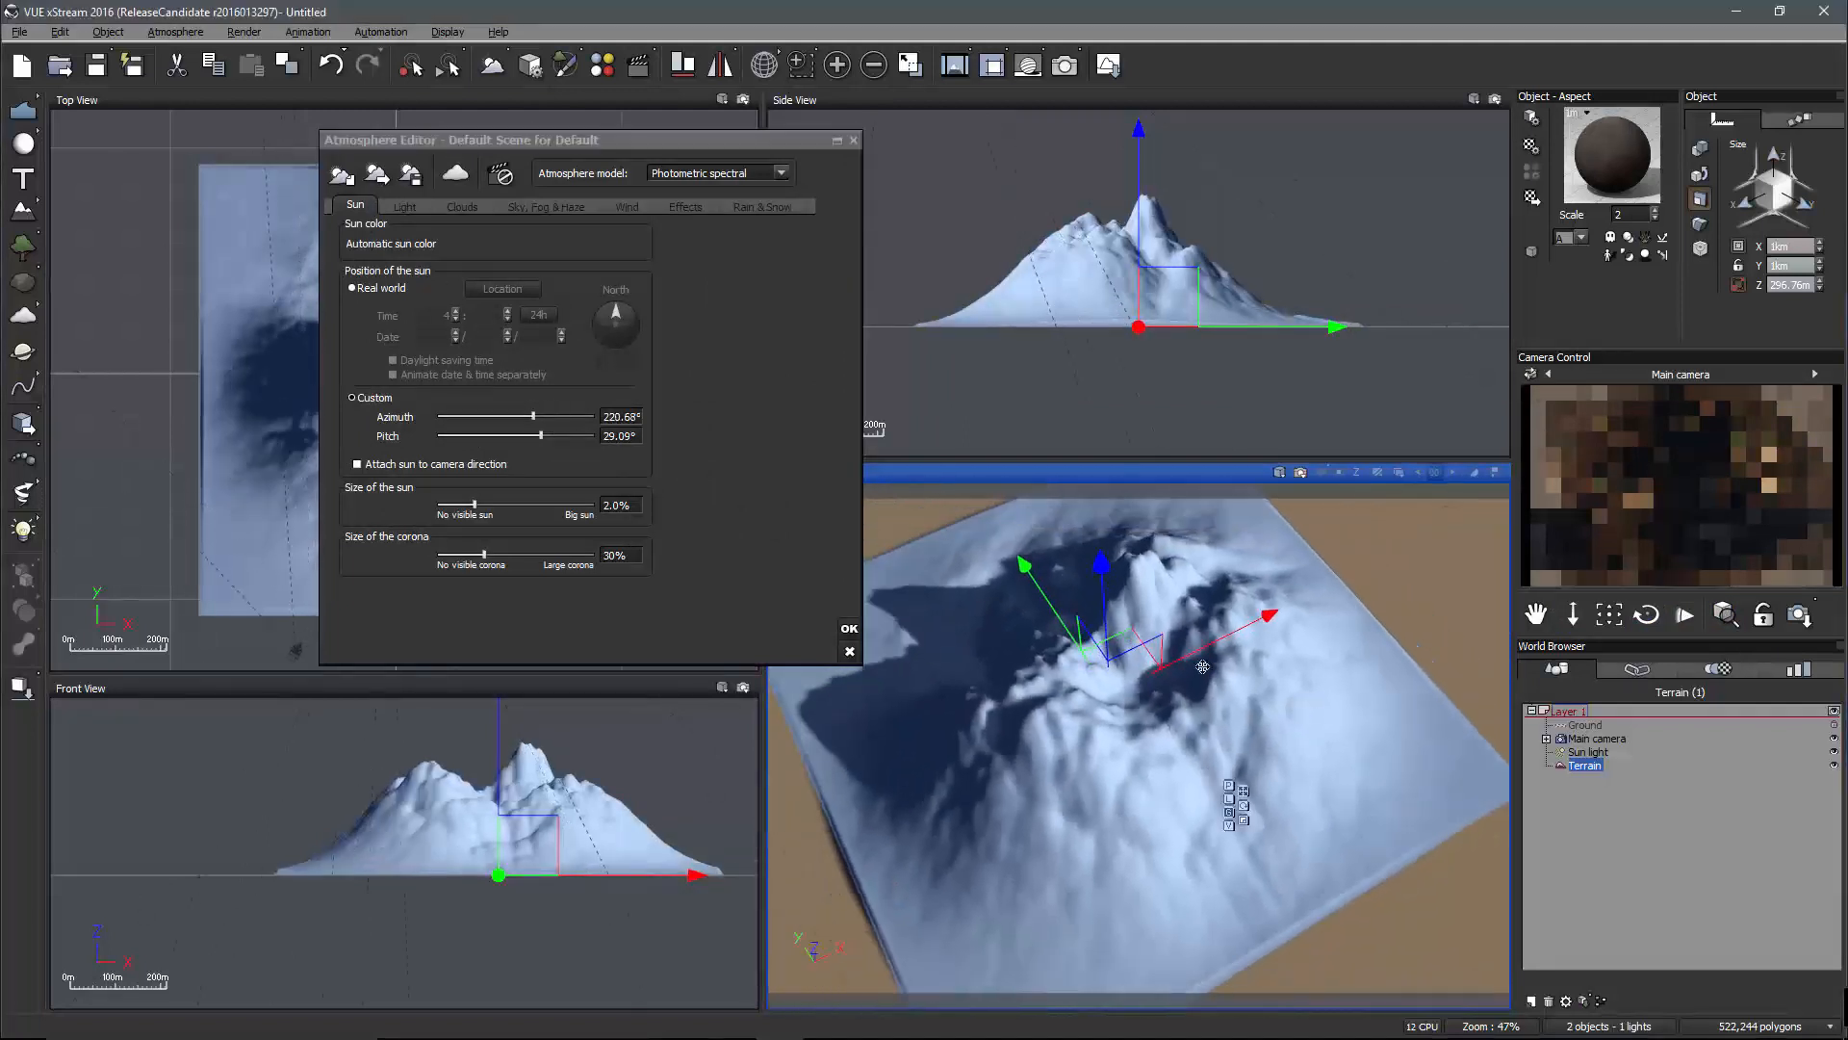
click(851, 651)
Choose a render preset for the main camera view and render the terrain in it
right_click(1301, 473)
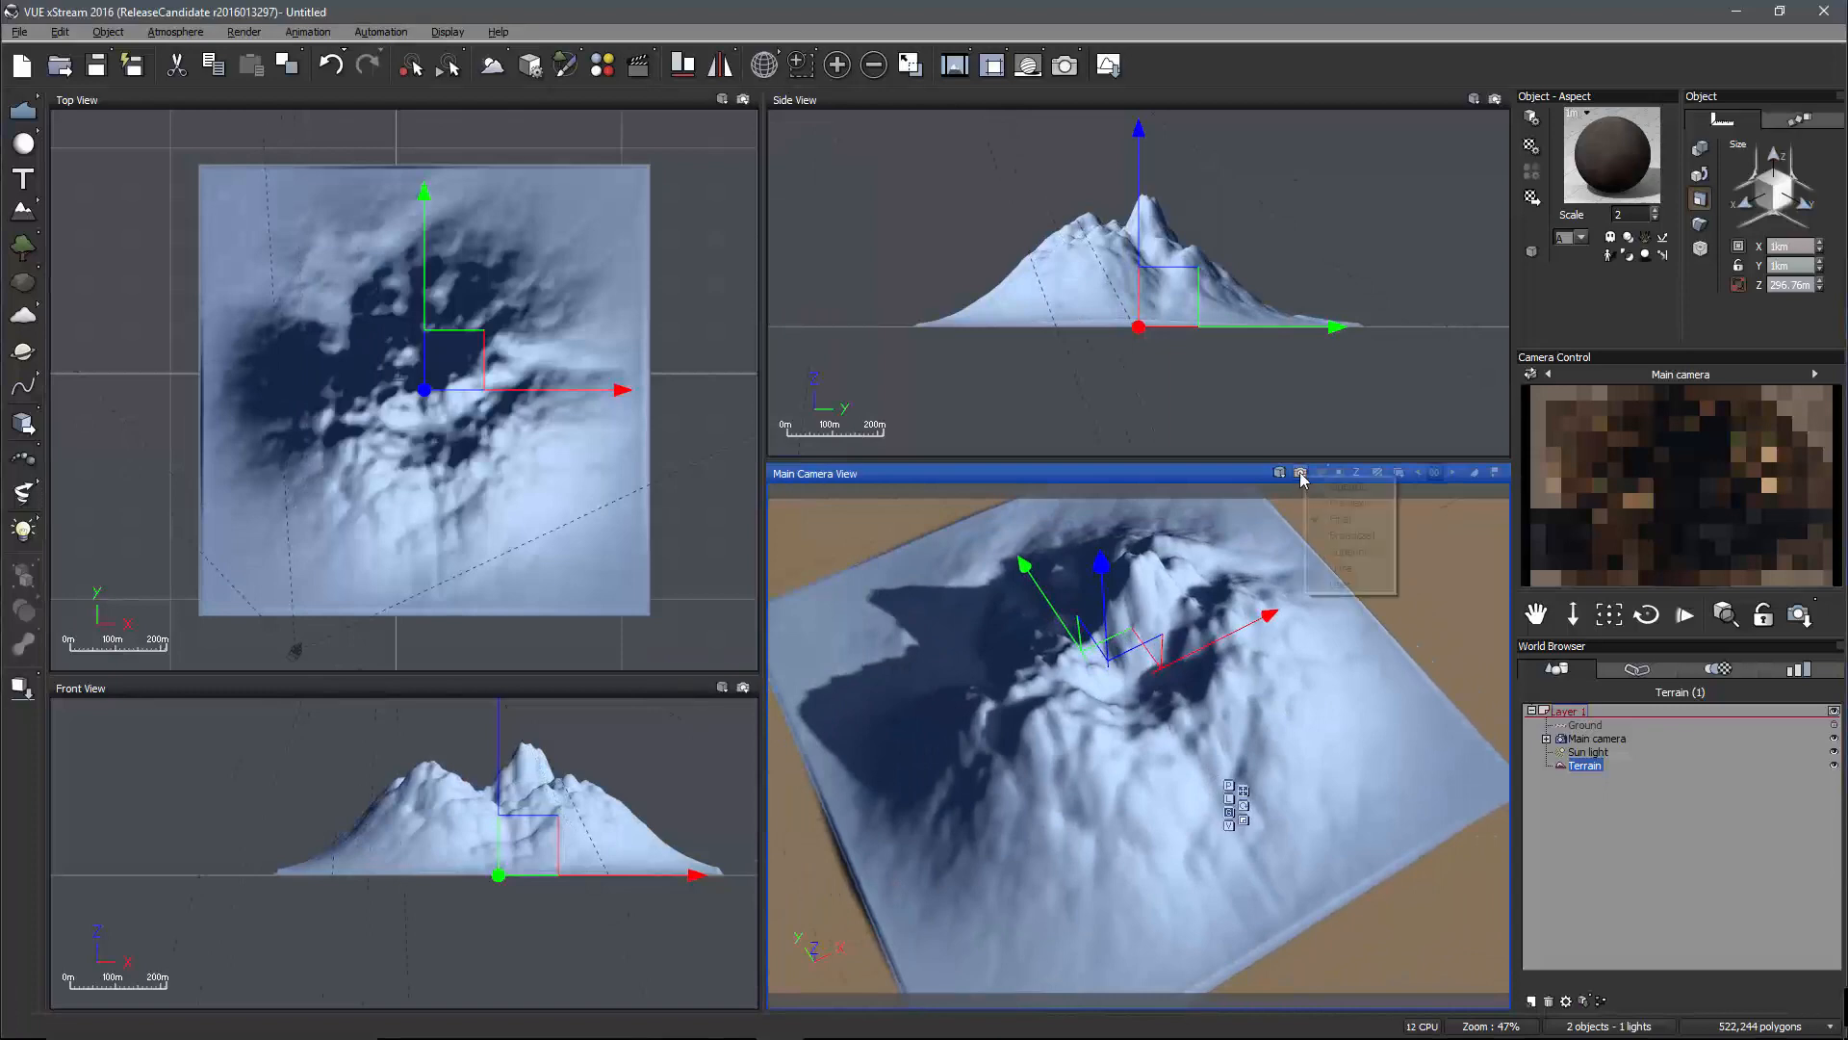
click(1331, 520)
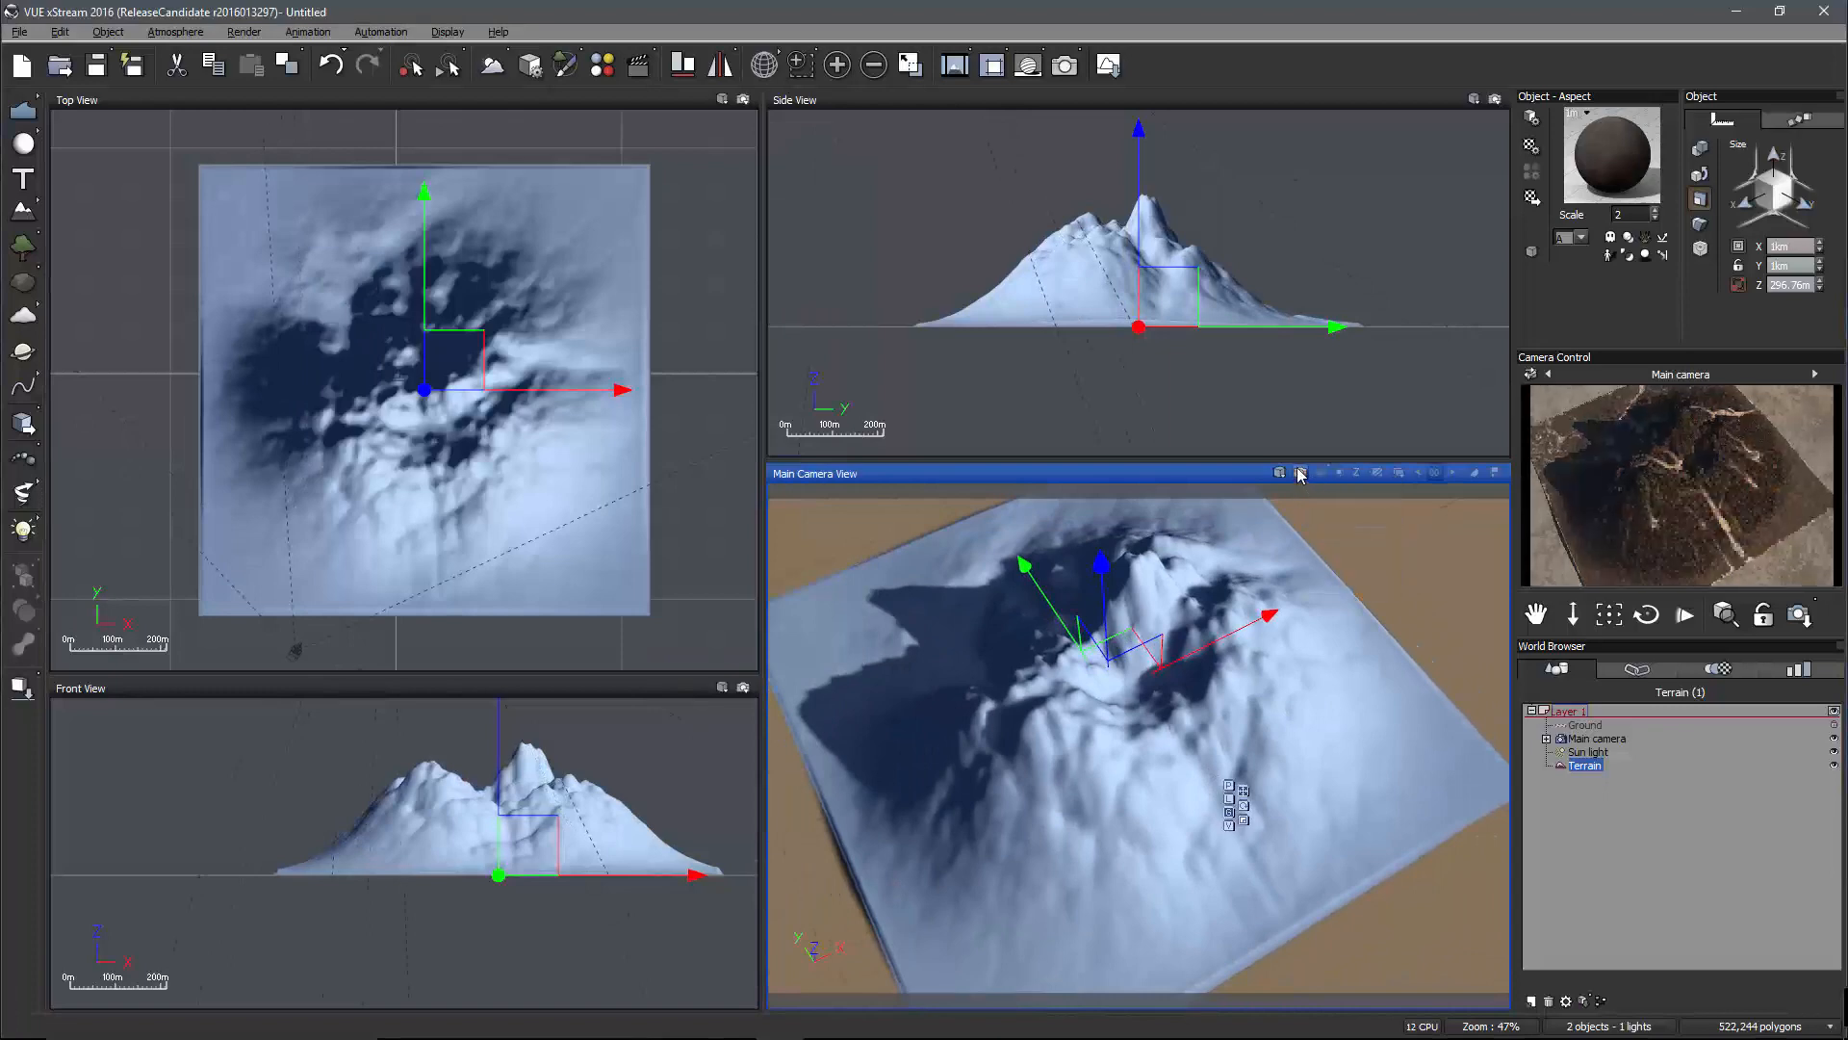
click(1301, 473)
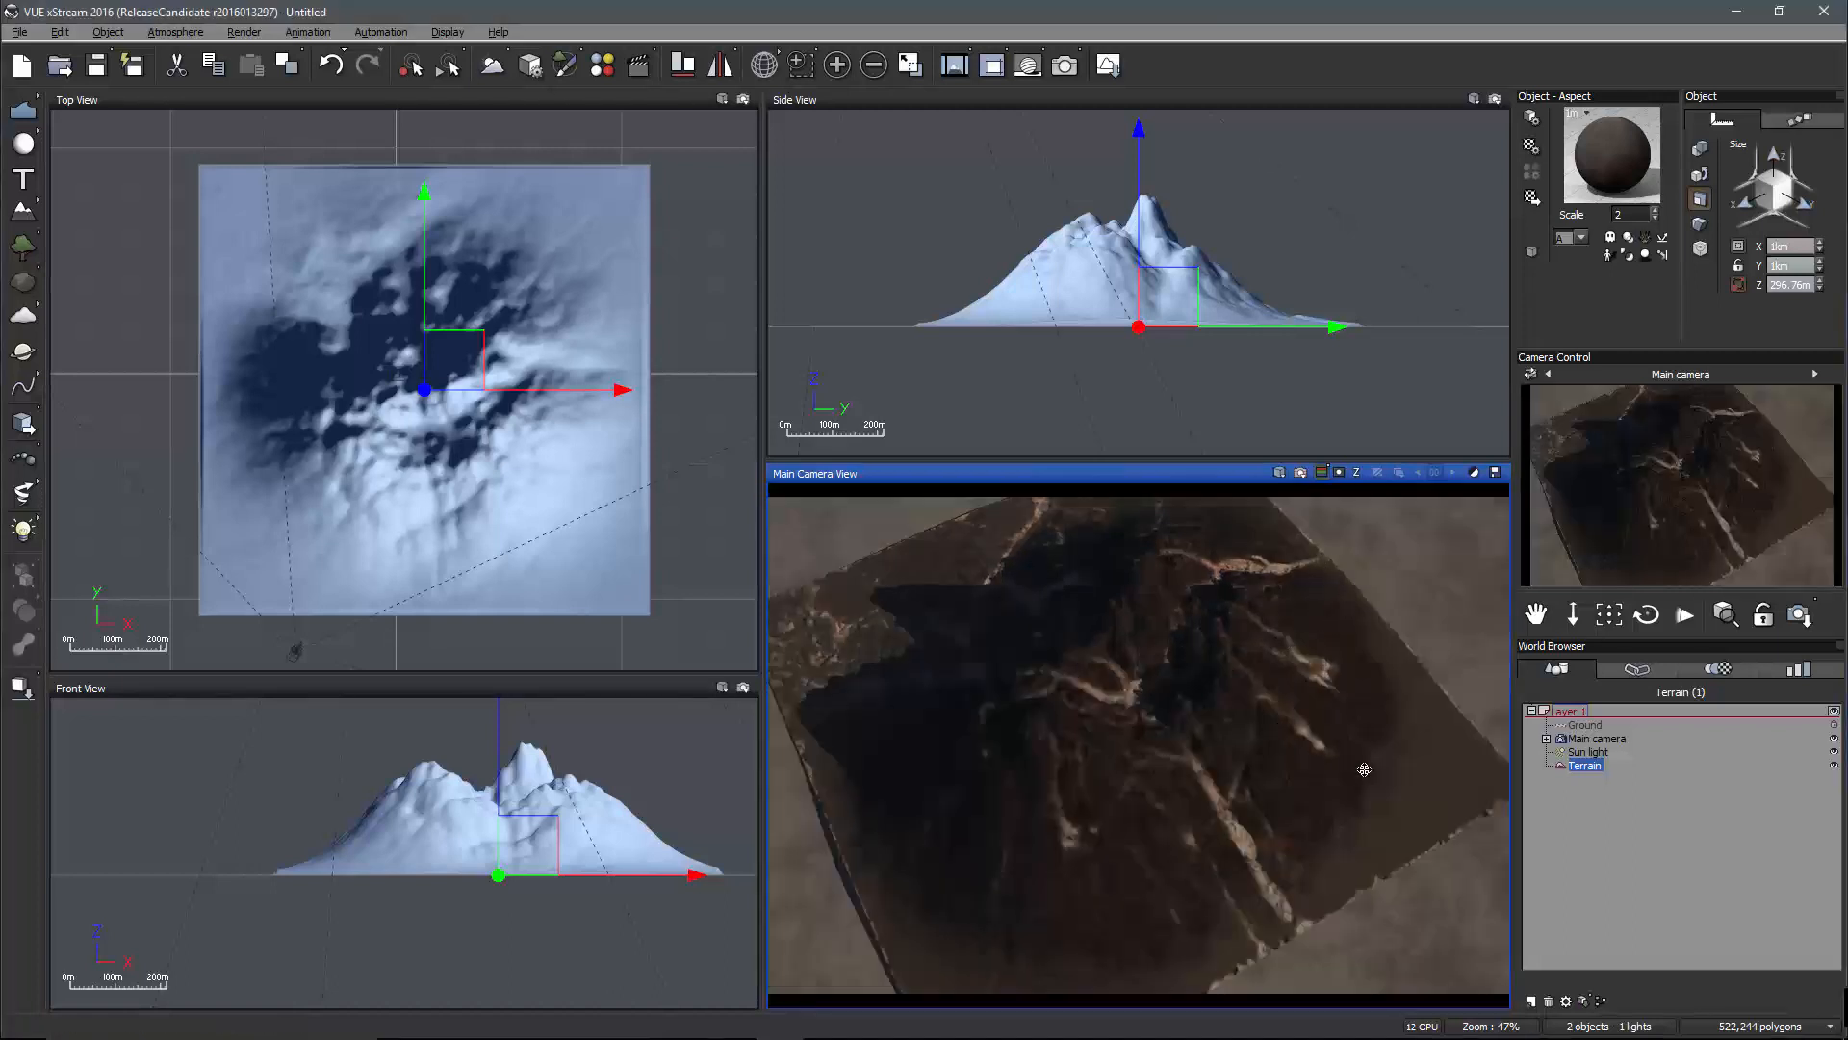
Reset the alpha production filter of the Dirt layer in the terrain's material and render the main camera view again
right_click(1597, 155)
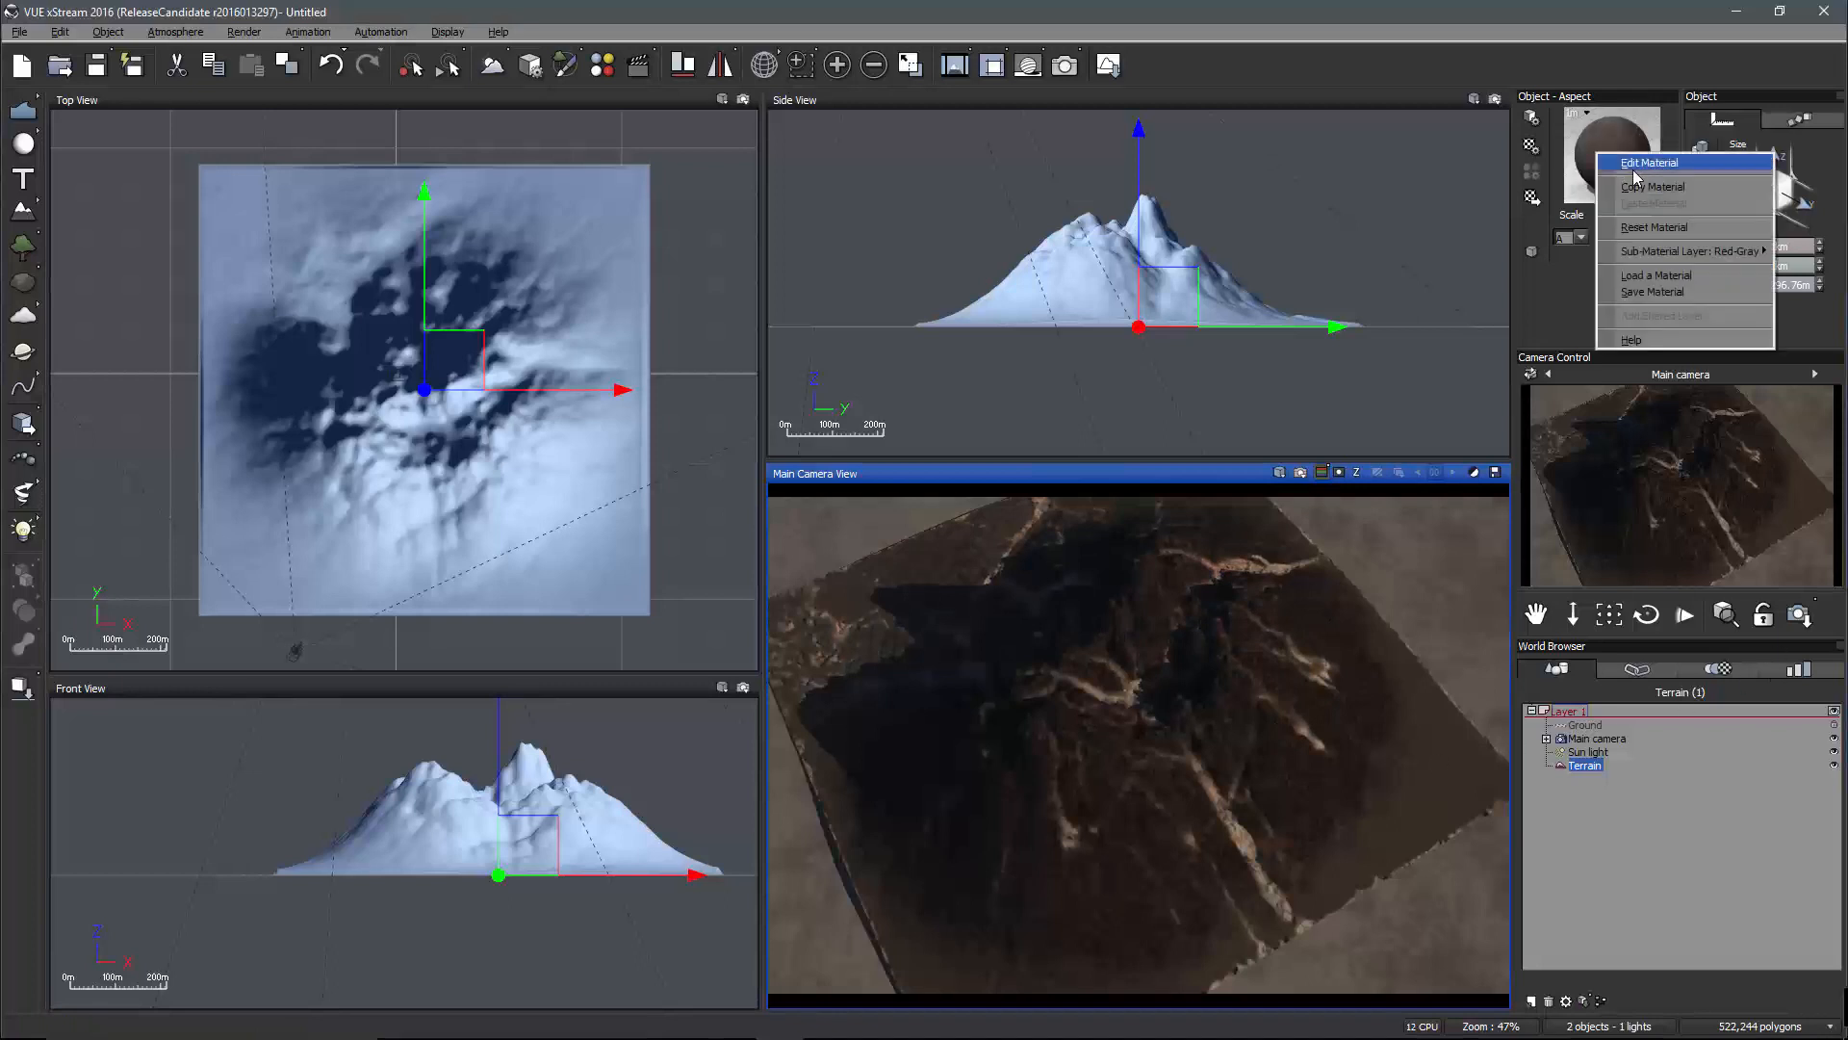
click(1648, 163)
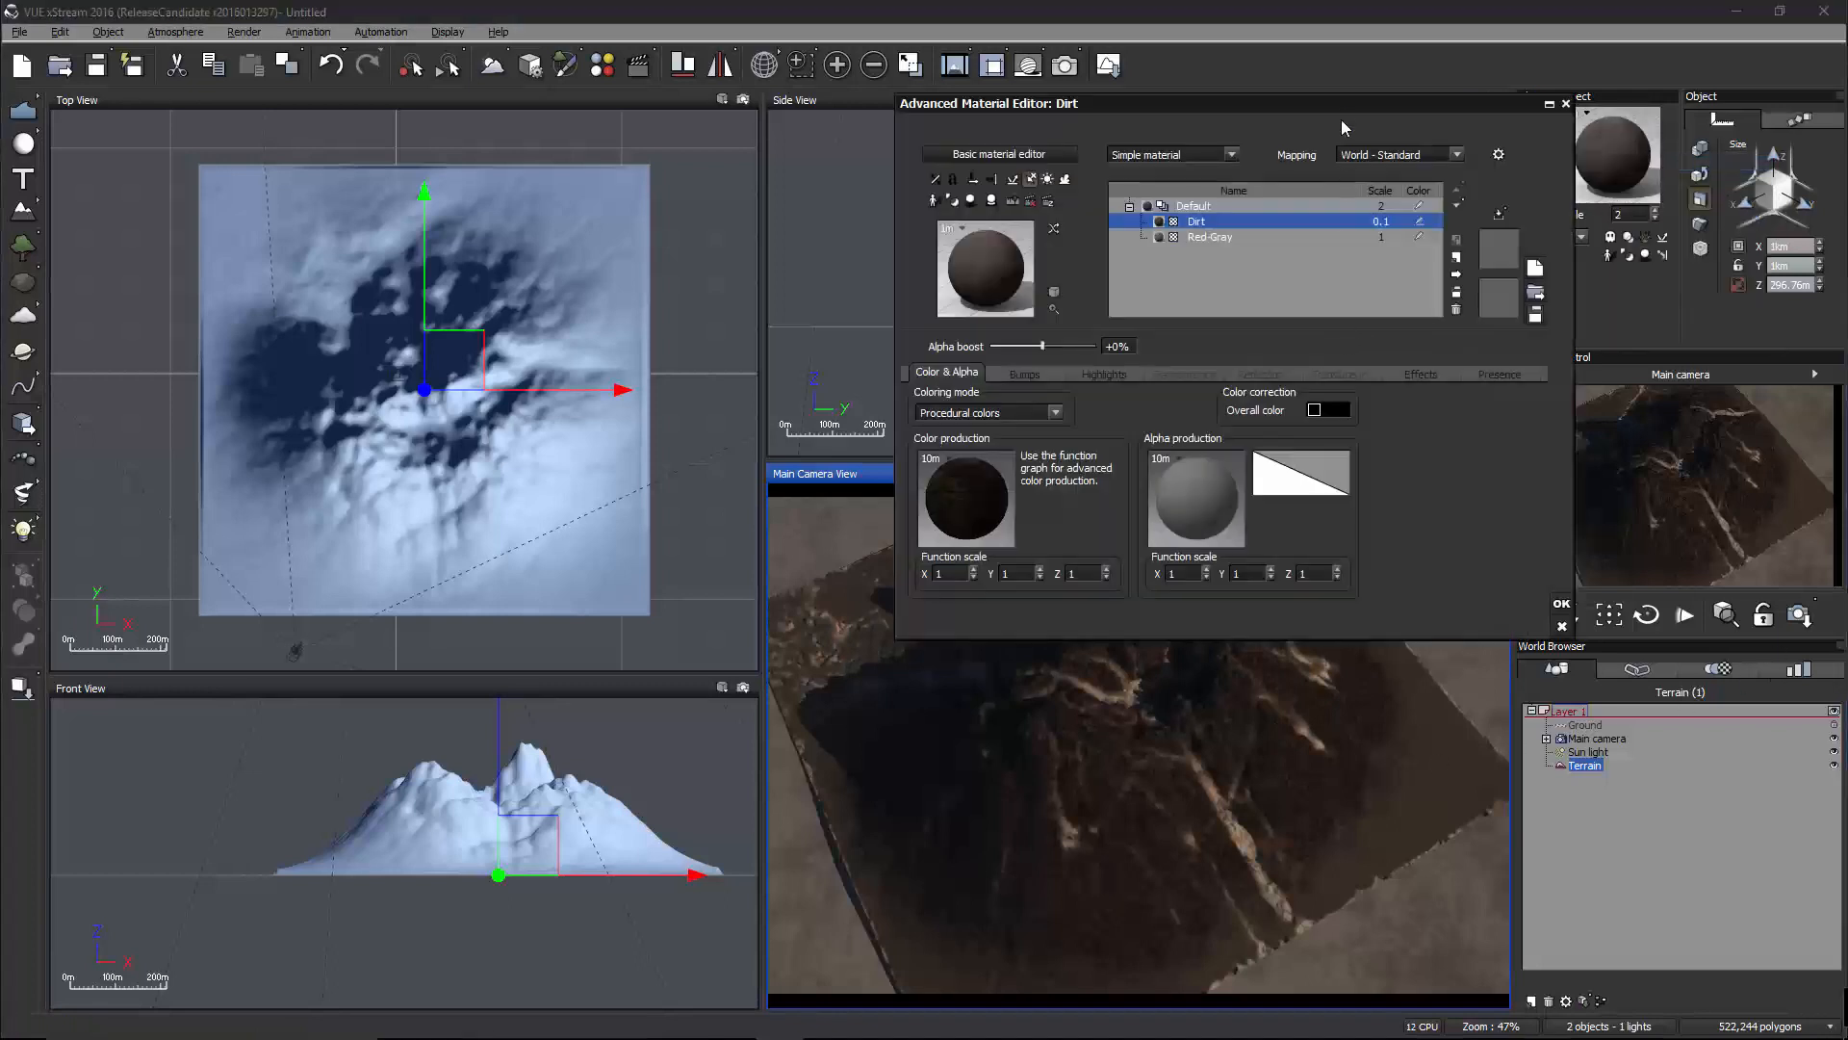
drag(1332, 116, 867, 209)
drag(748, 117, 716, 120)
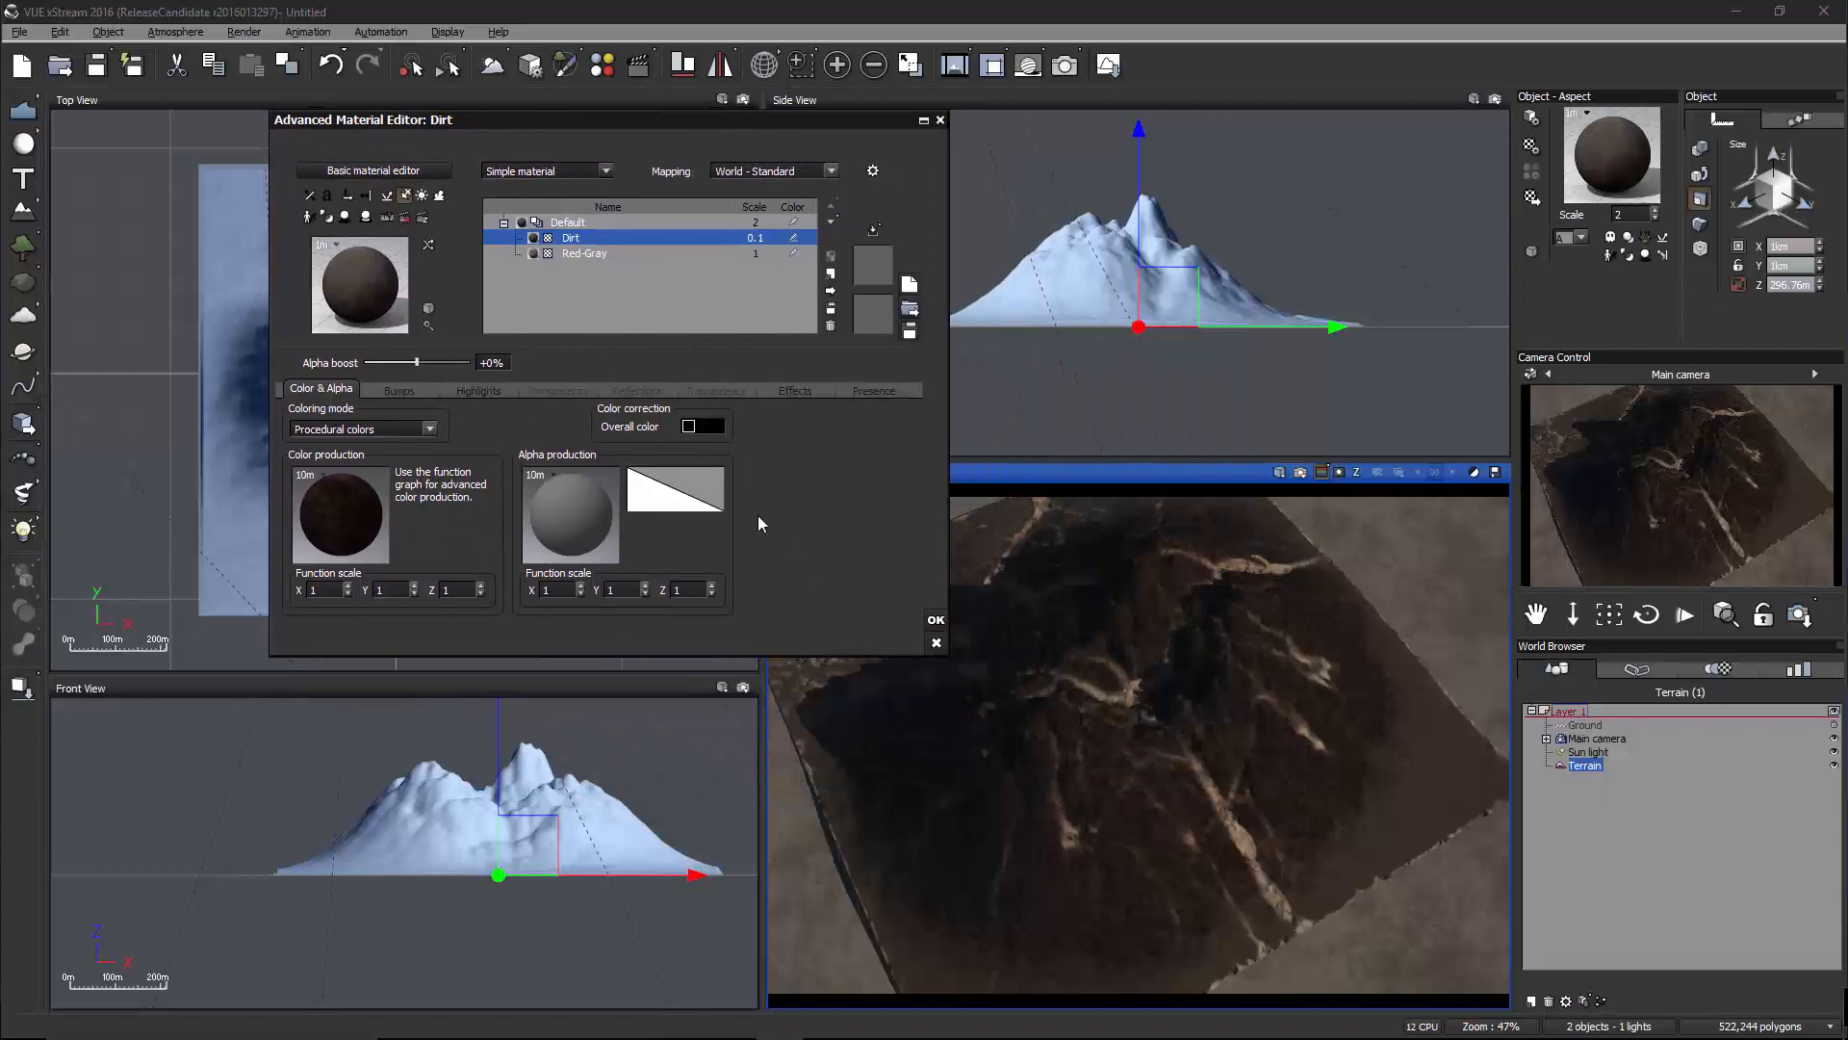
right_click(643, 484)
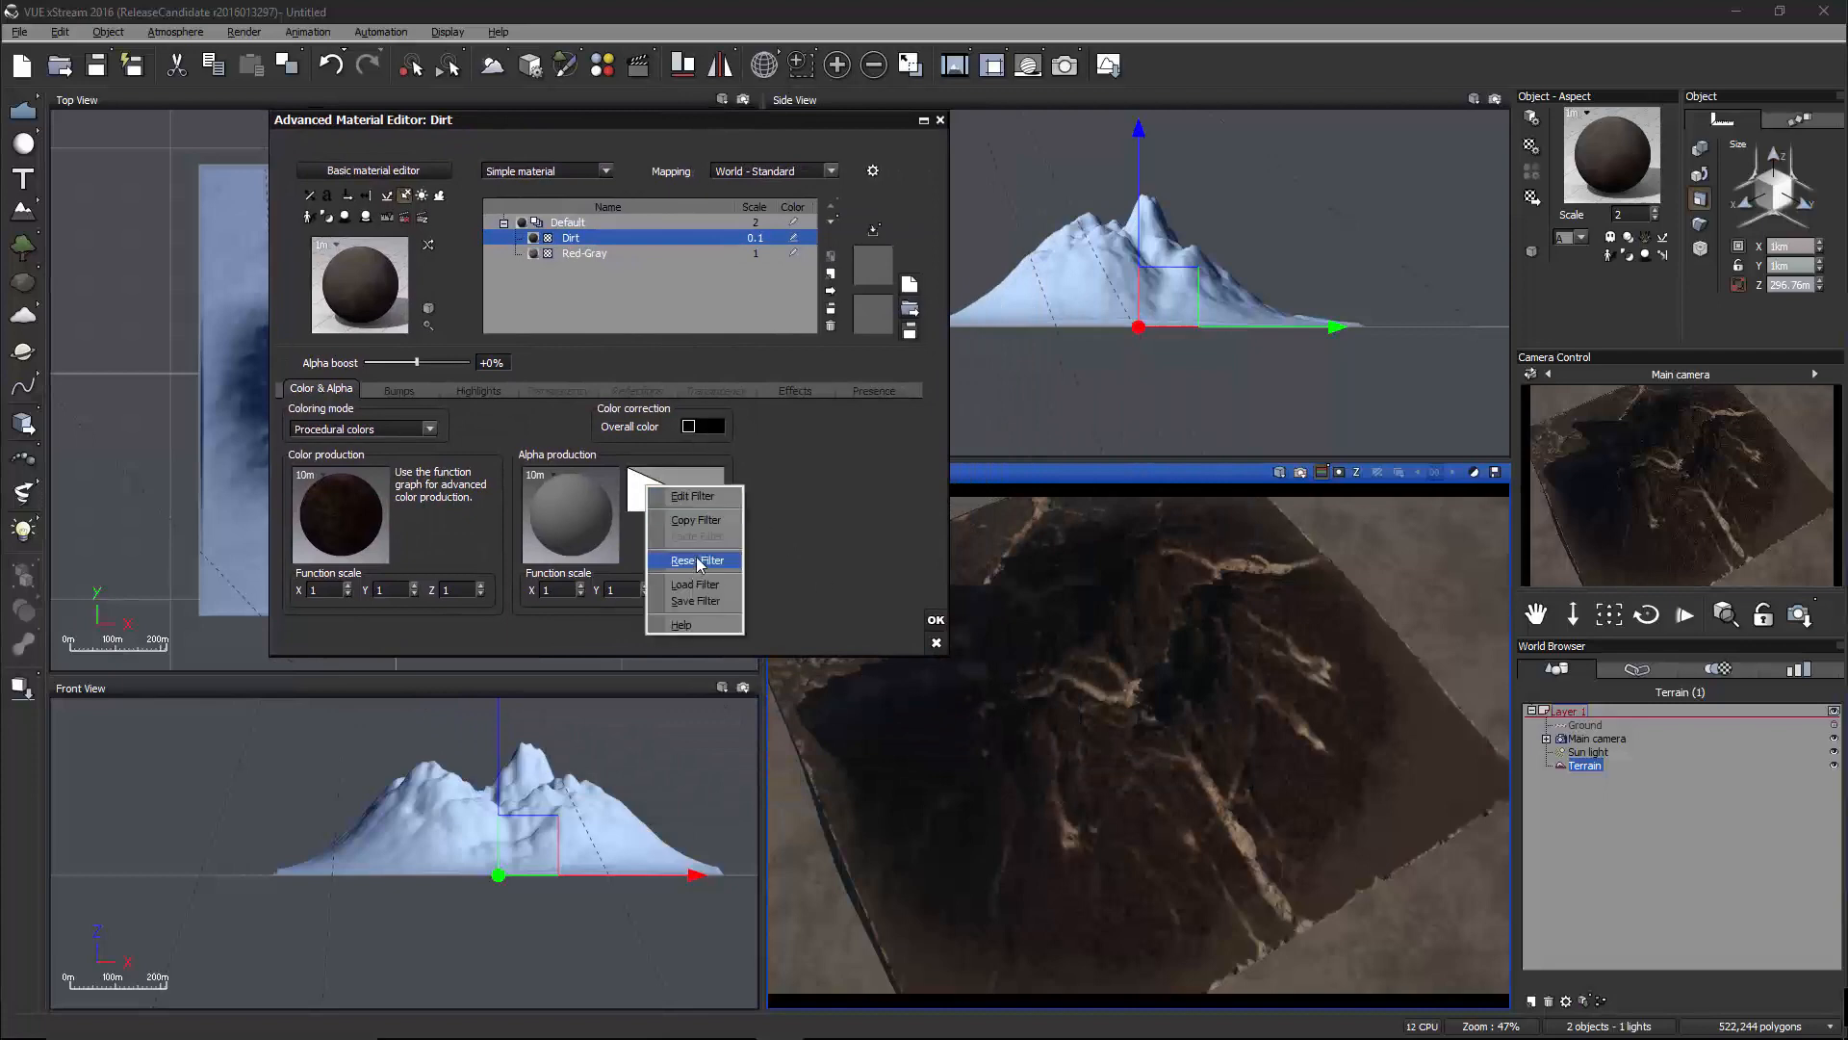
click(691, 568)
click(936, 619)
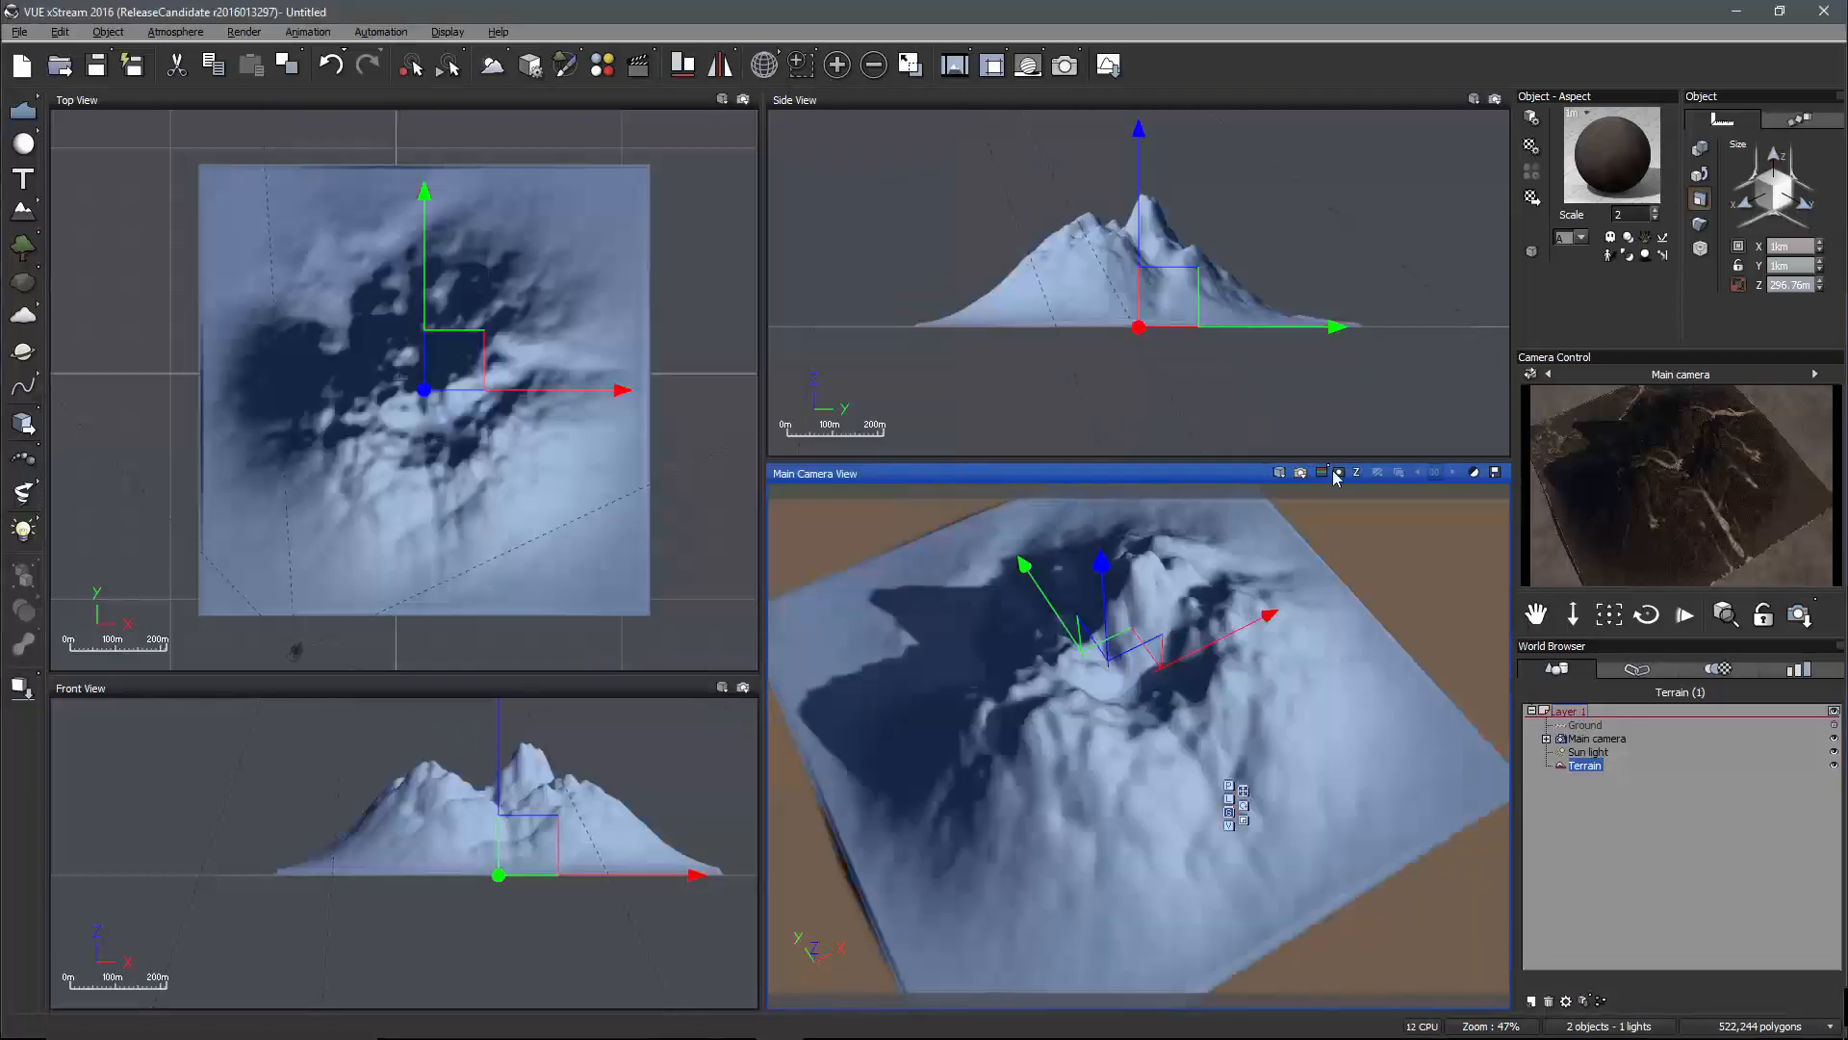
click(1300, 473)
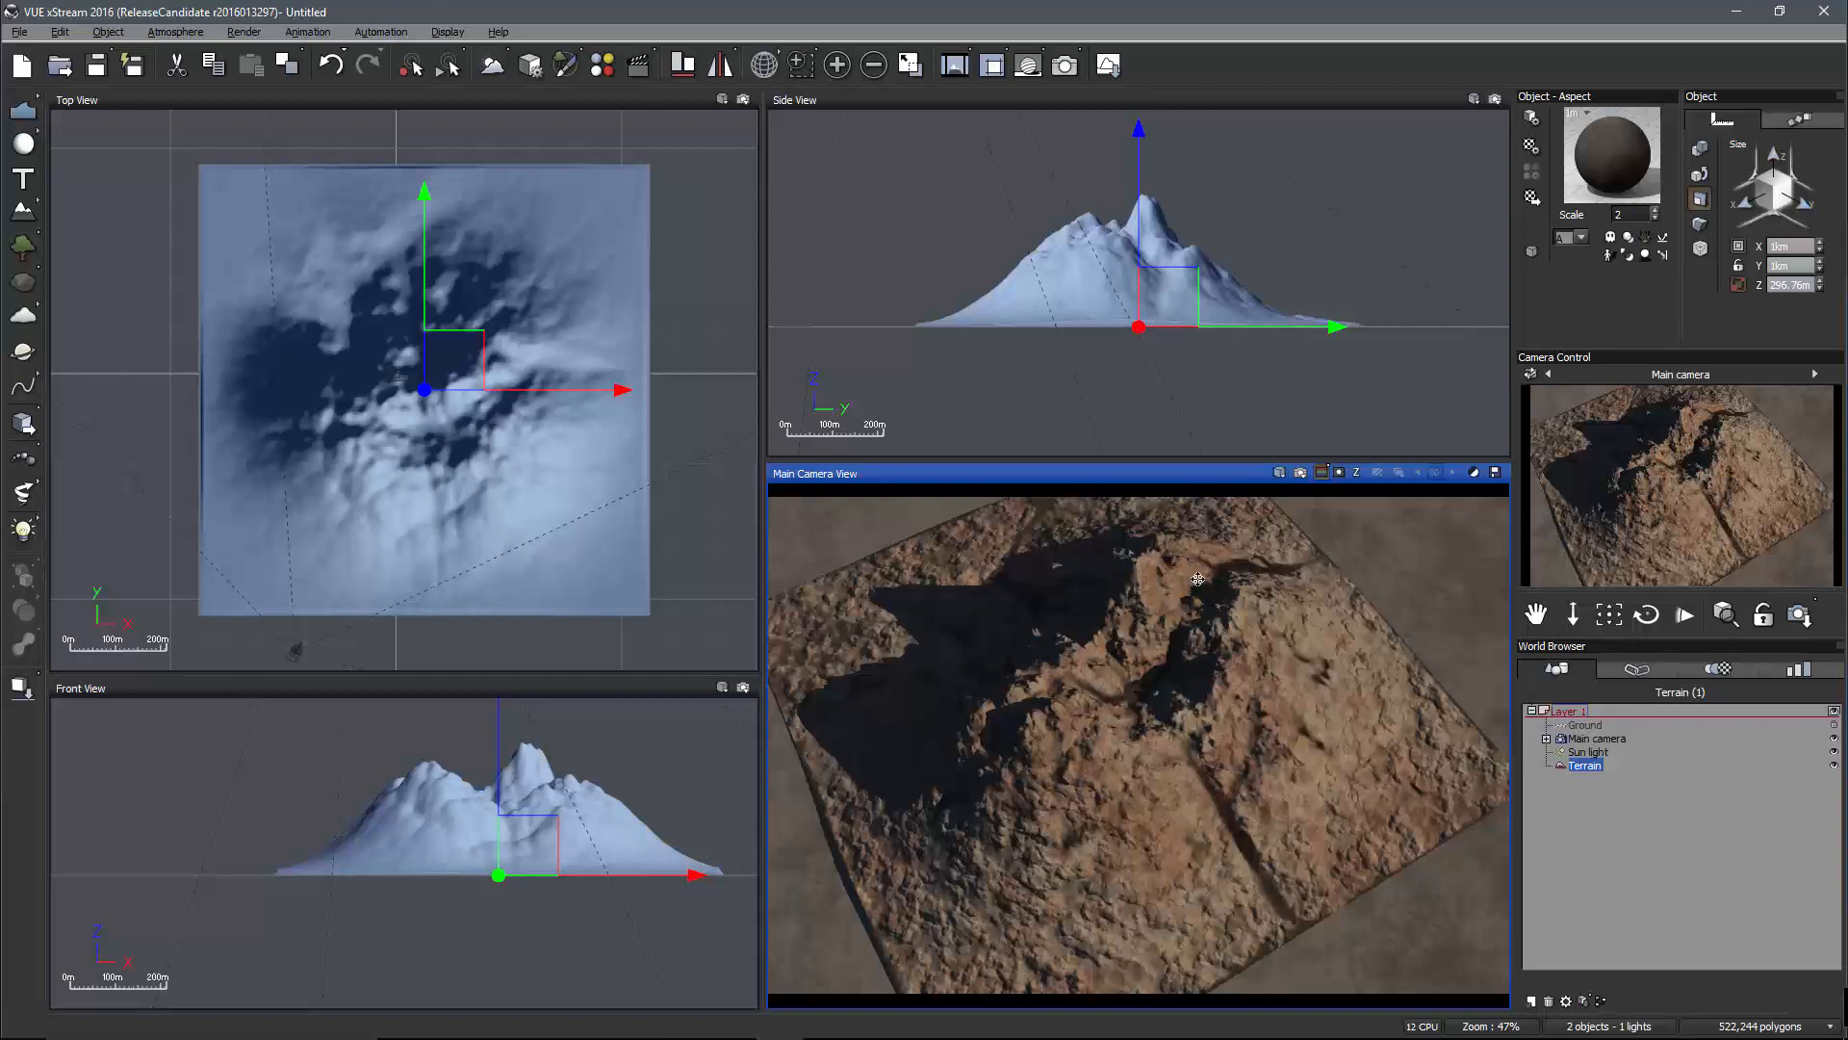
Maximize the main camera view and reposition the camera for a close, low-angle shot of the mountain's peaks
double_click(1205, 474)
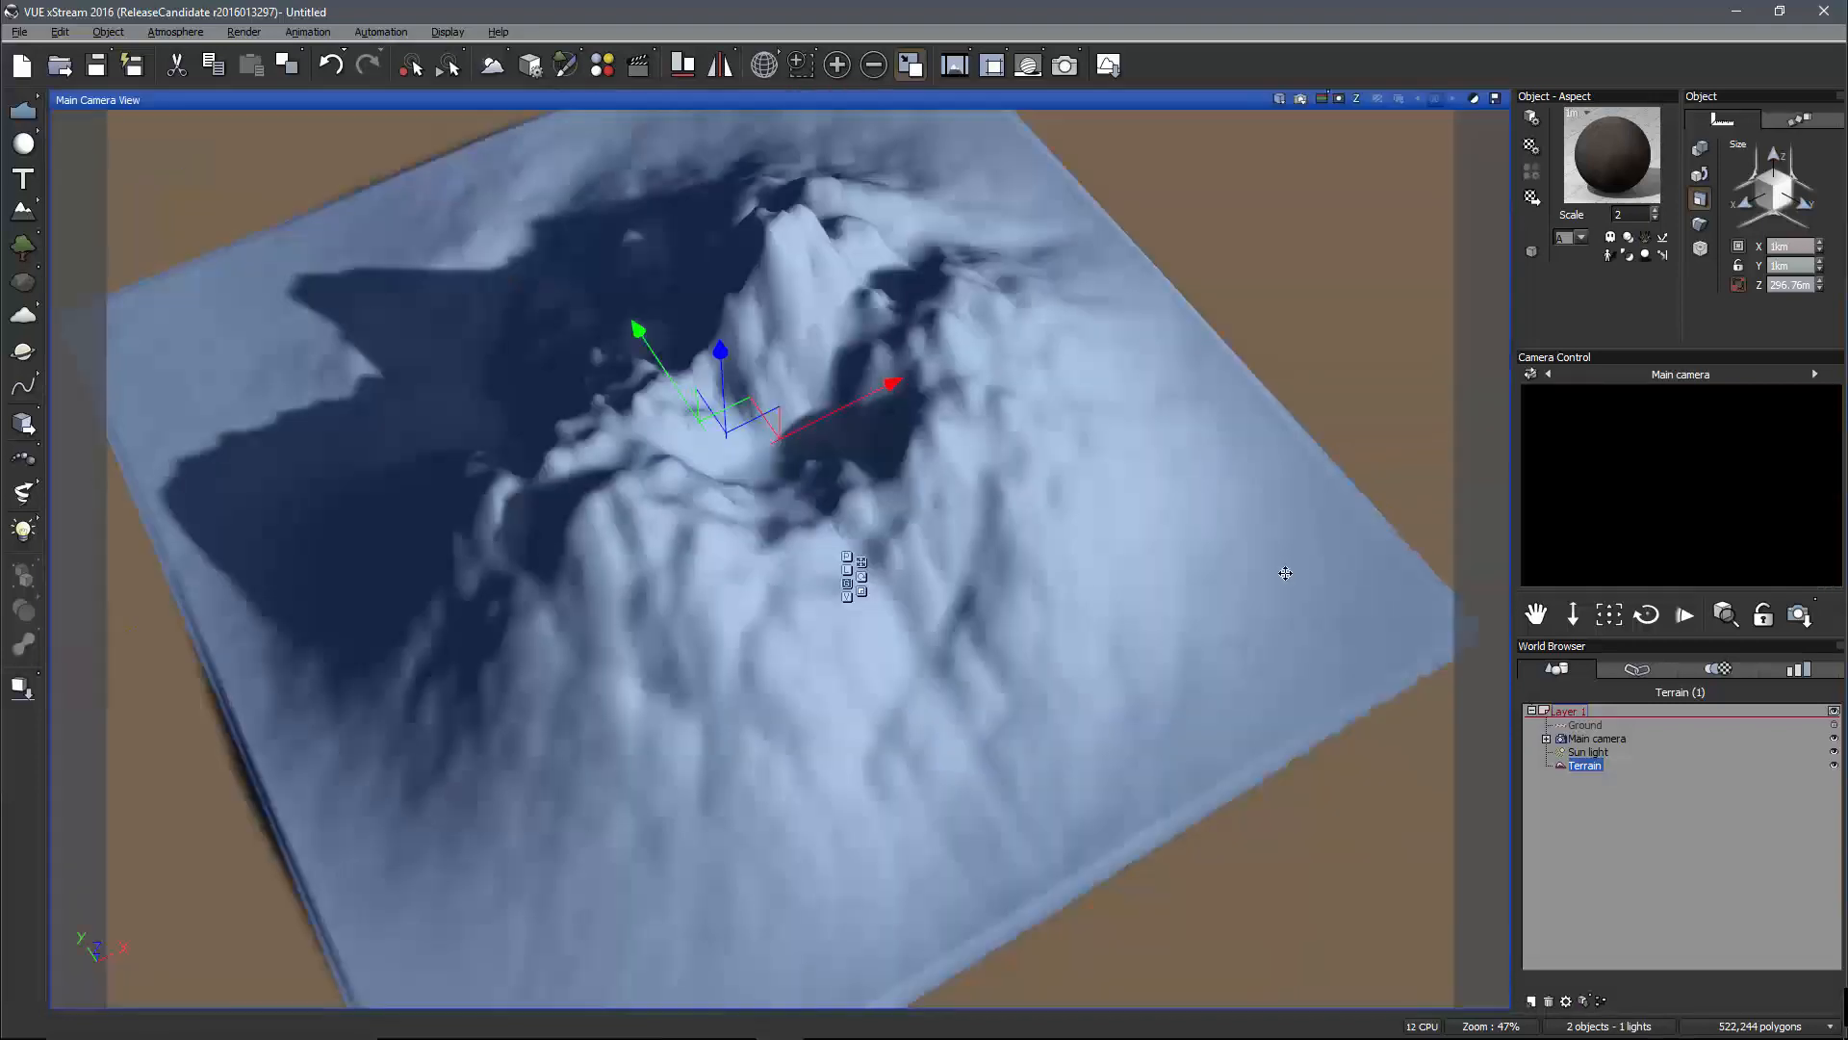
right_drag(1094, 701, 488, 310)
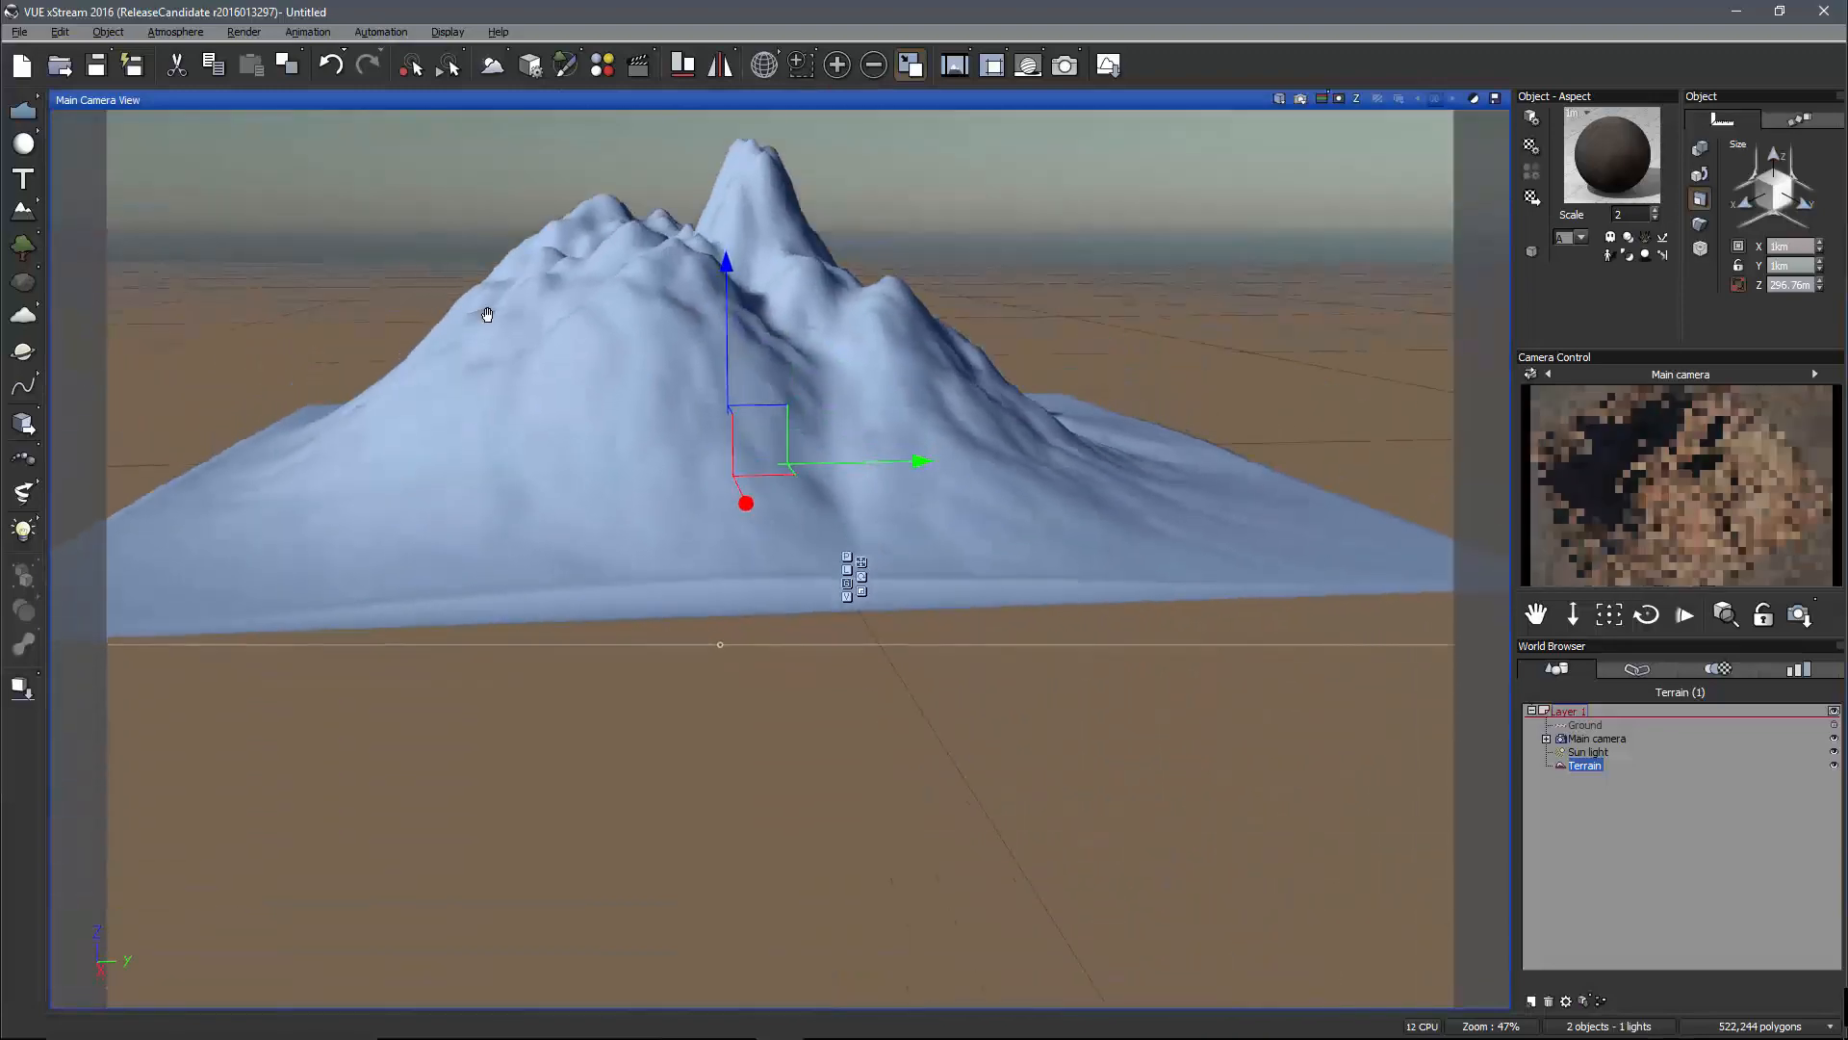
middle_drag(487, 310, 928, 517)
scroll(1133, 515, up, 4)
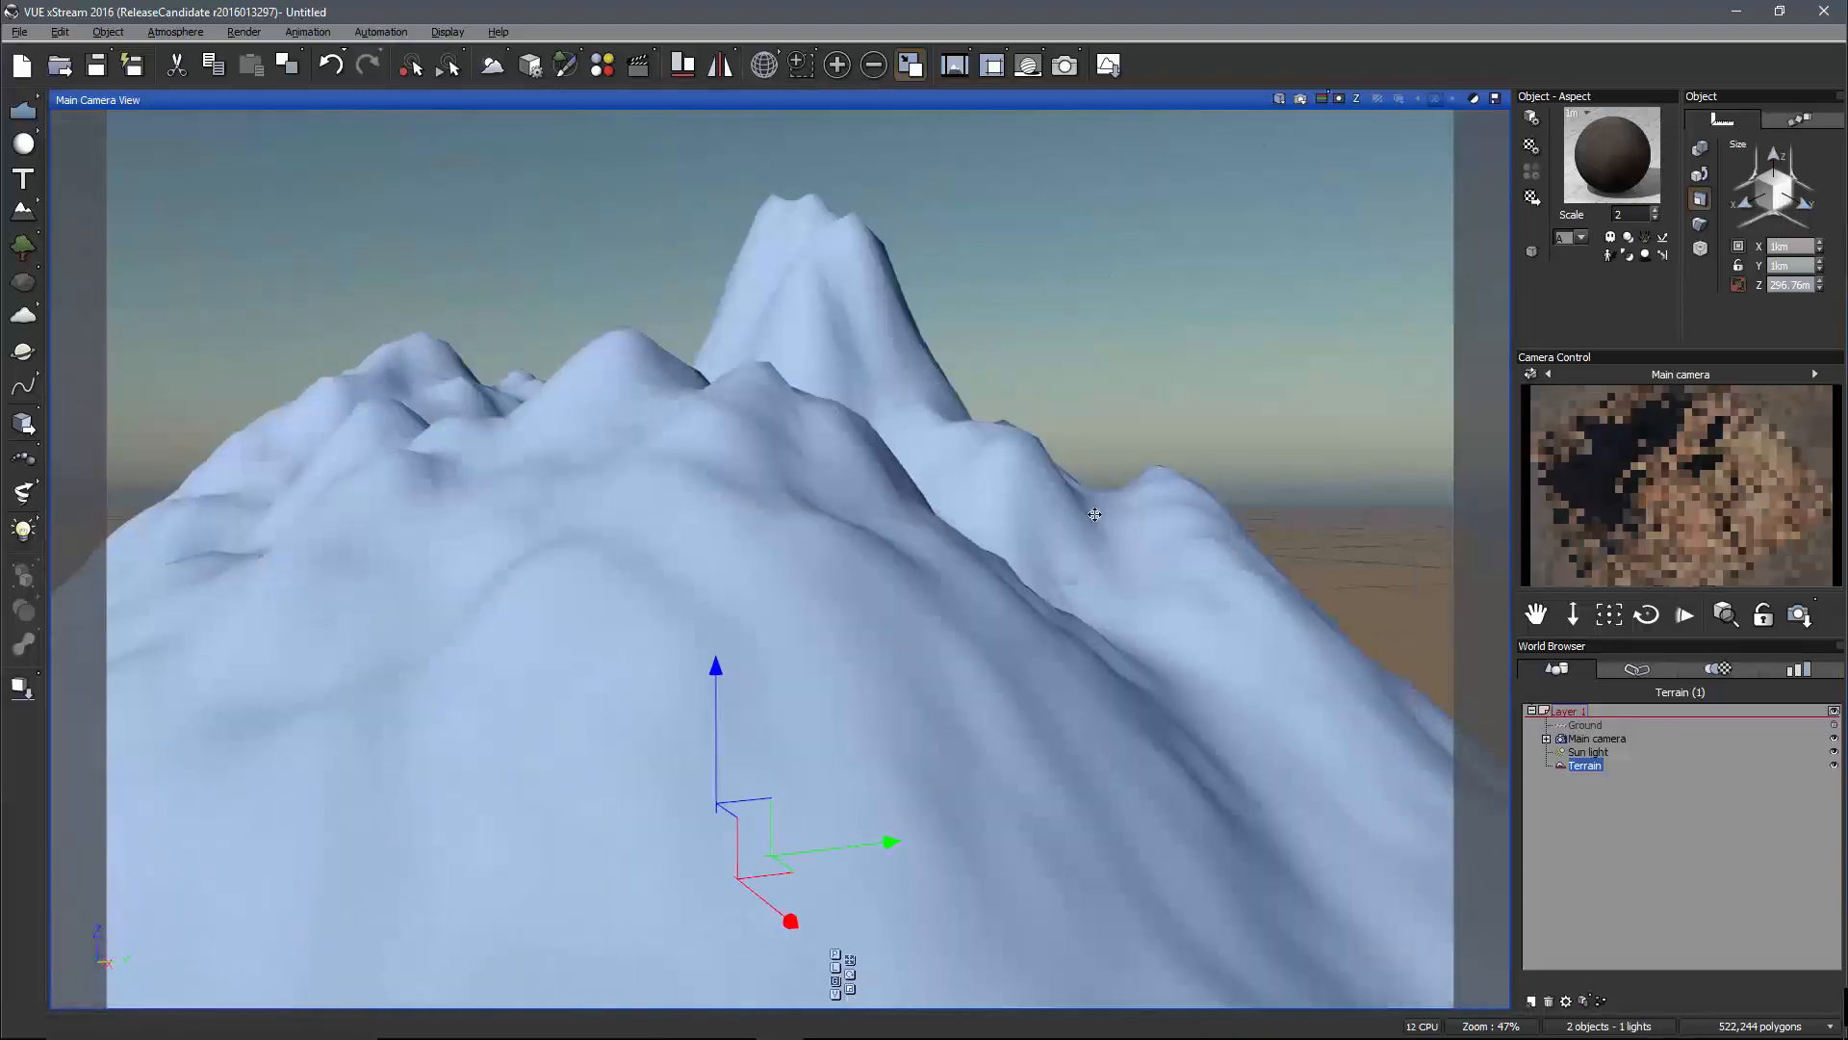
right_drag(1095, 515, 384, 661)
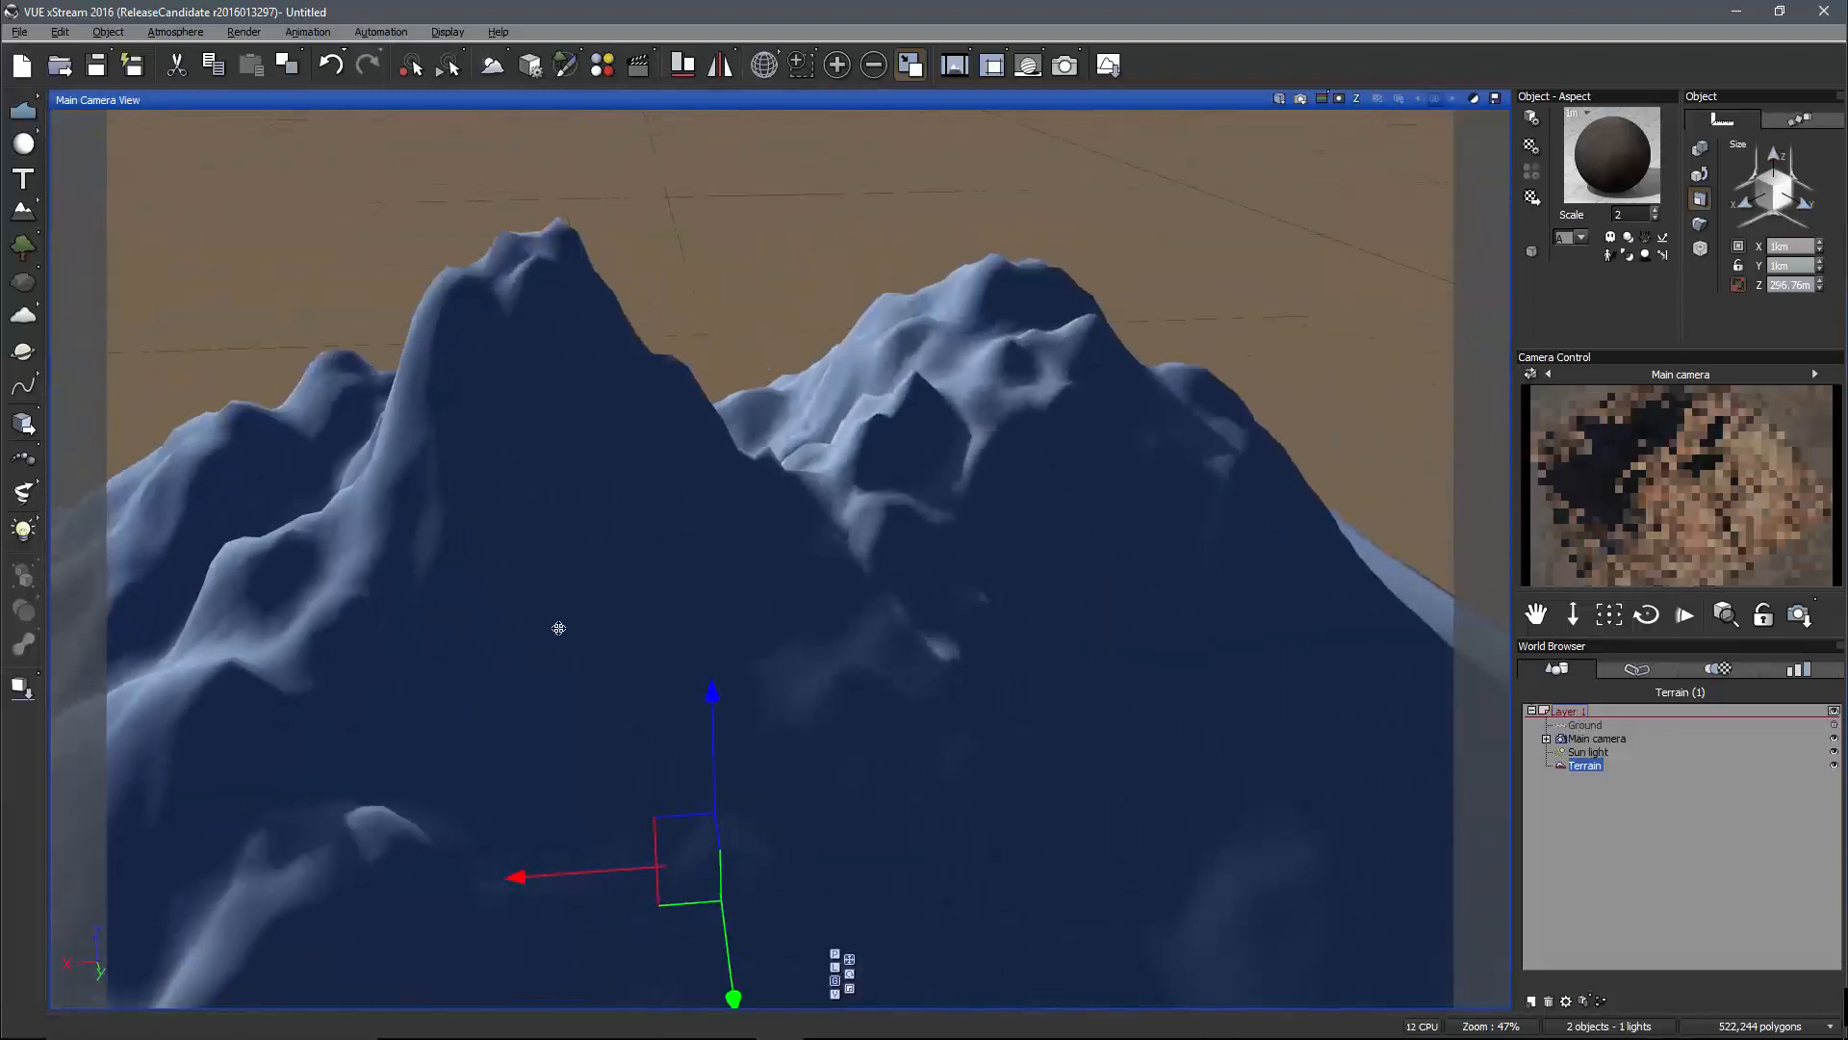
middle_drag(558, 627, 788, 550)
right_drag(799, 442, 1097, 397)
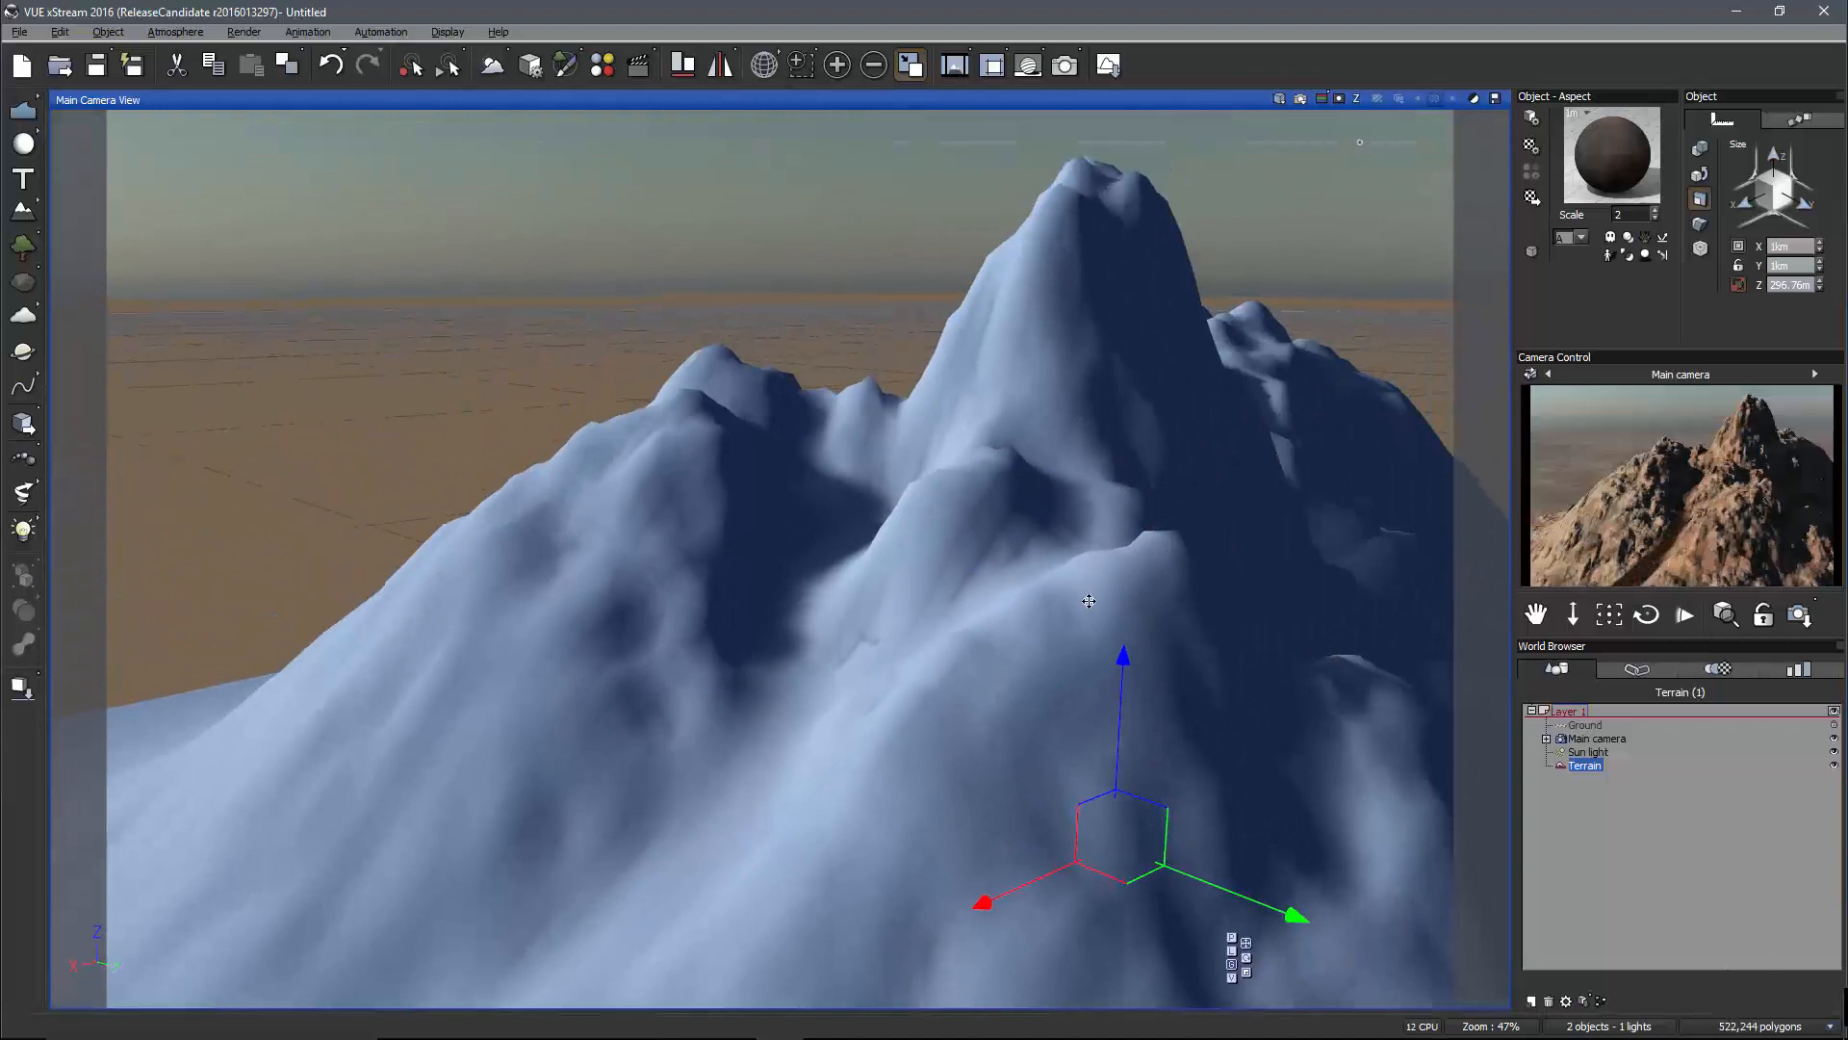
Set the Red-Gray layer's scale to 0.3 in the terrain's material and render the main camera view from above the mountain
mouse_move(1089, 600)
right_down()
mouse_move(1106, 619)
mouse_move(1082, 713)
mouse_move(1056, 548)
mouse_move(1056, 604)
right_up()
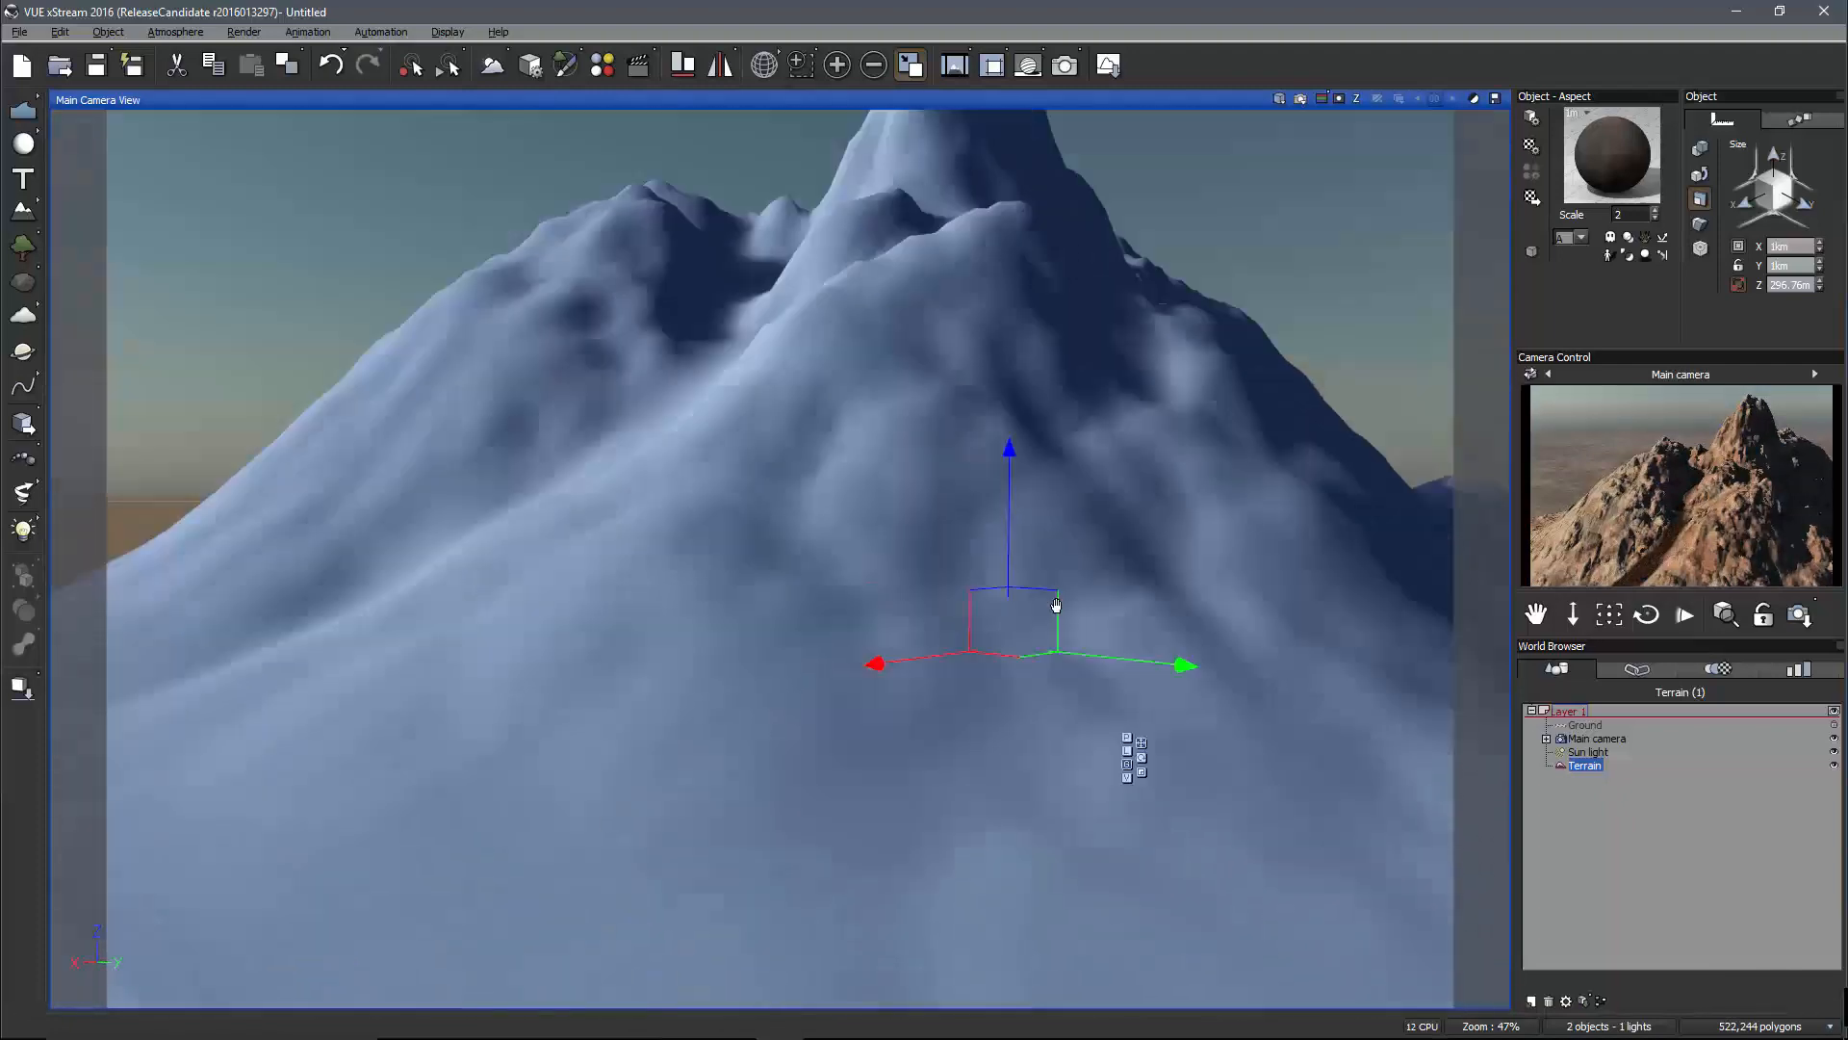
scroll(1055, 604, down, 5)
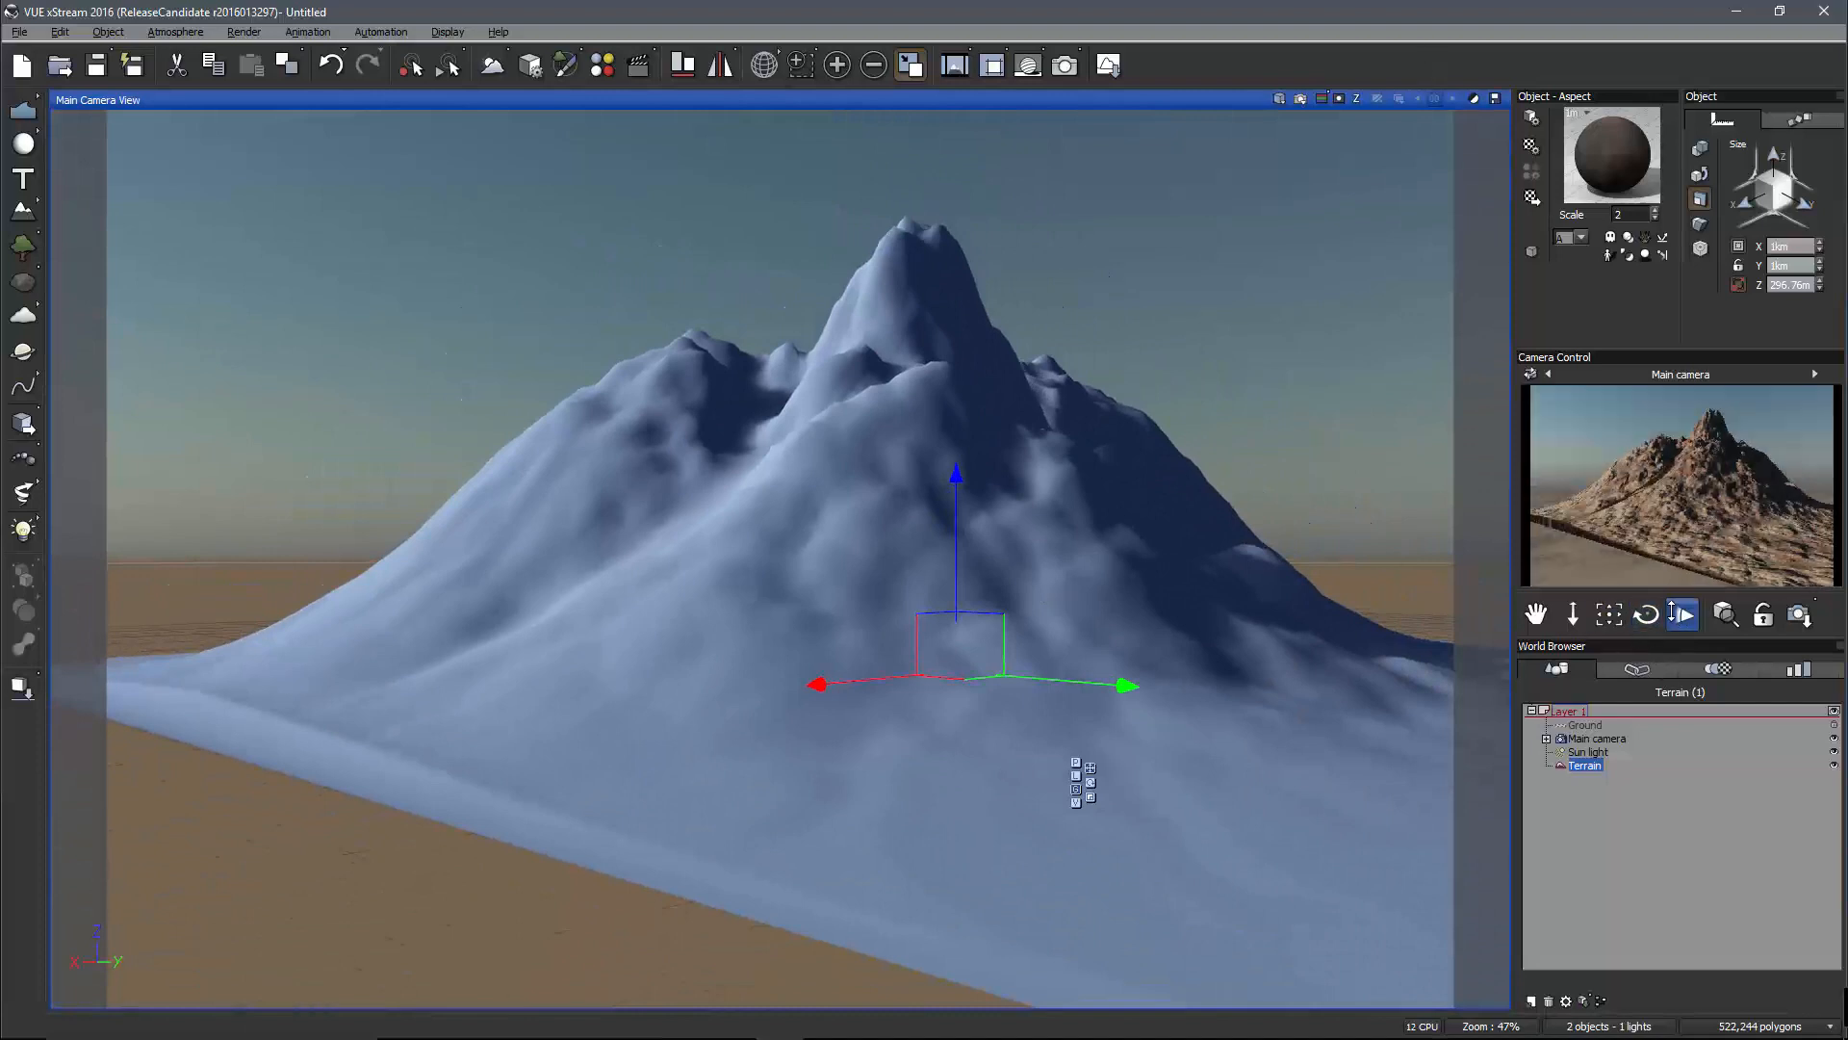
drag(1646, 614, 1645, 613)
double_click(1610, 152)
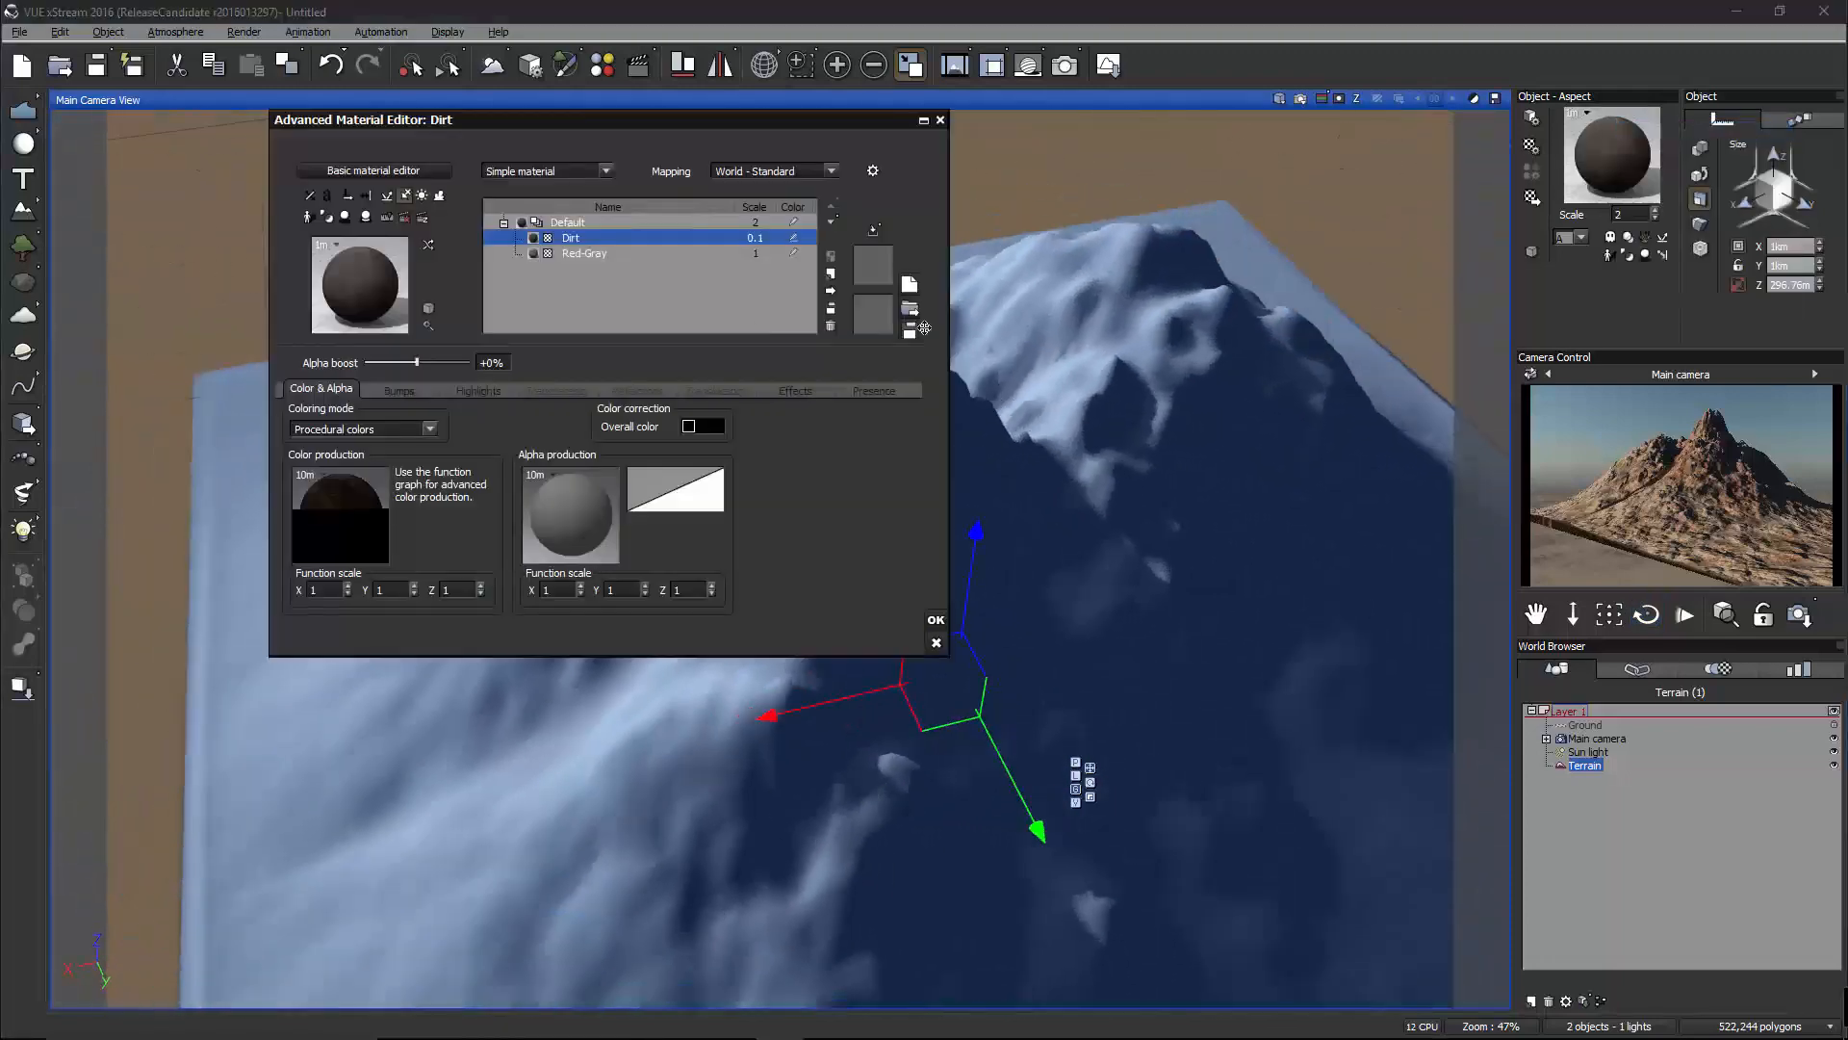
click(626, 253)
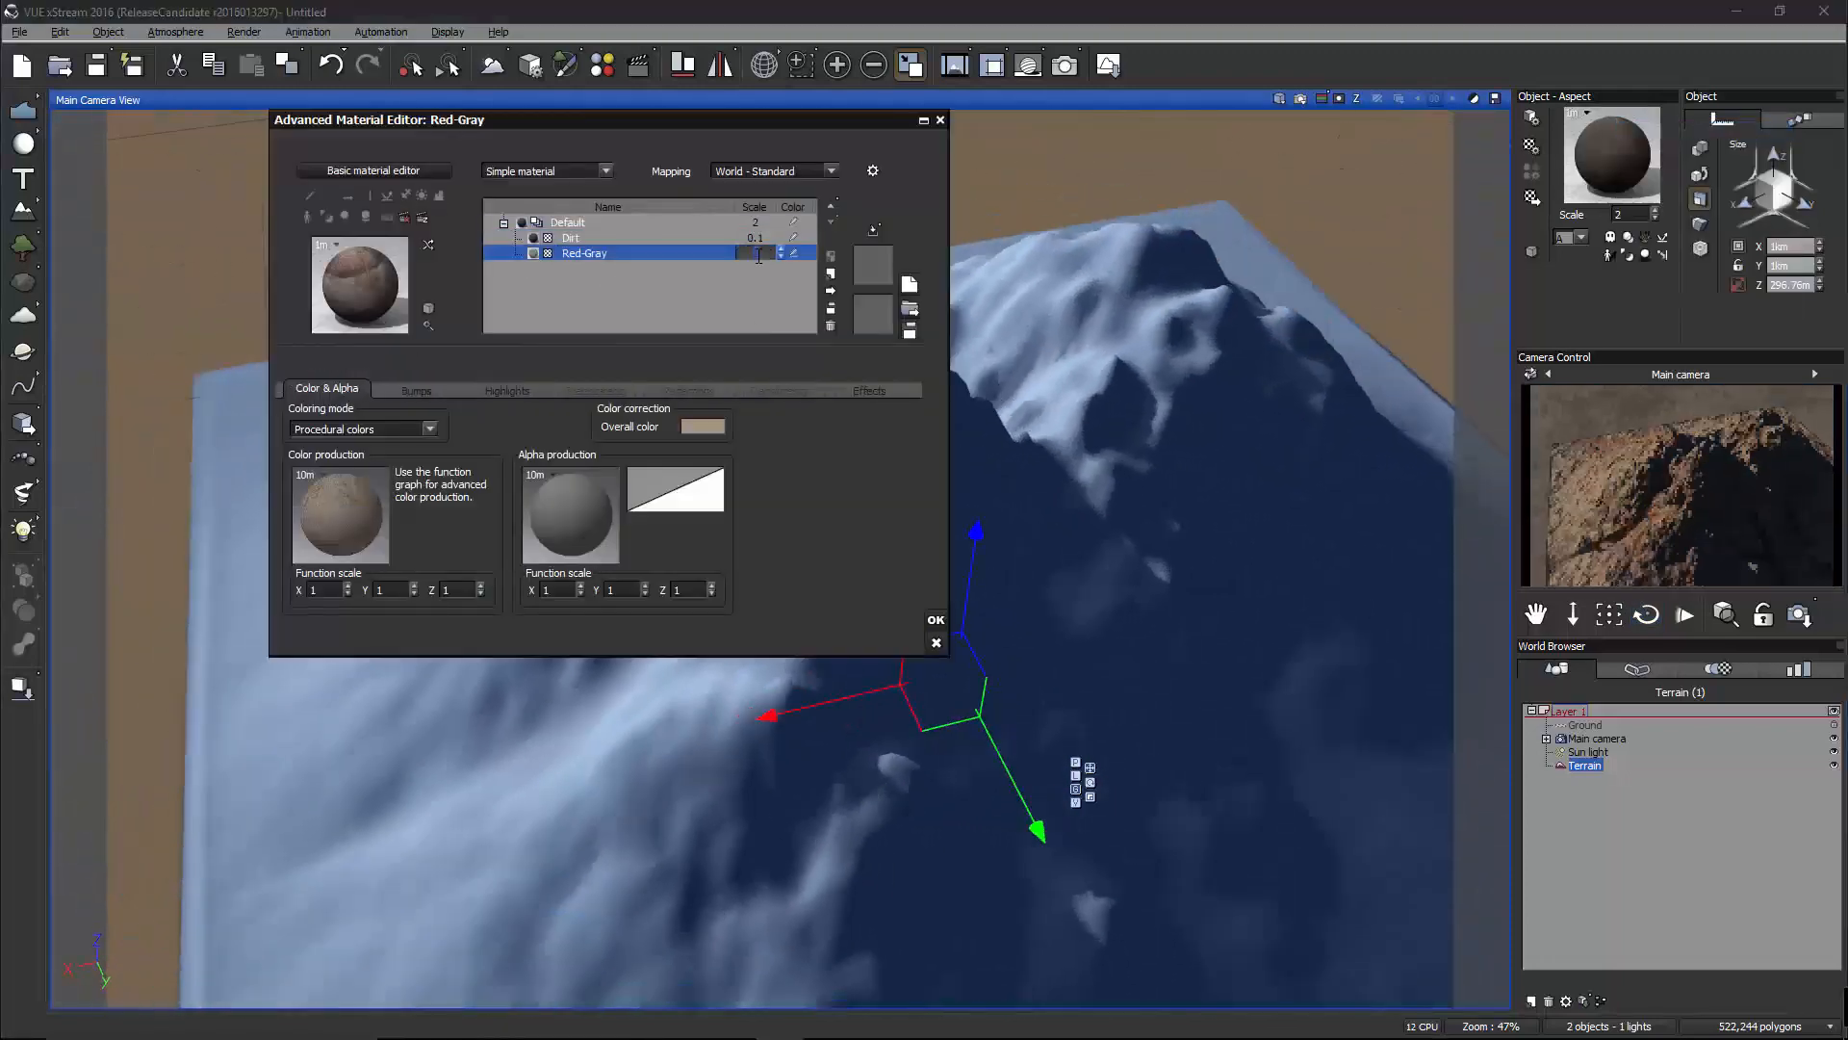
click(936, 620)
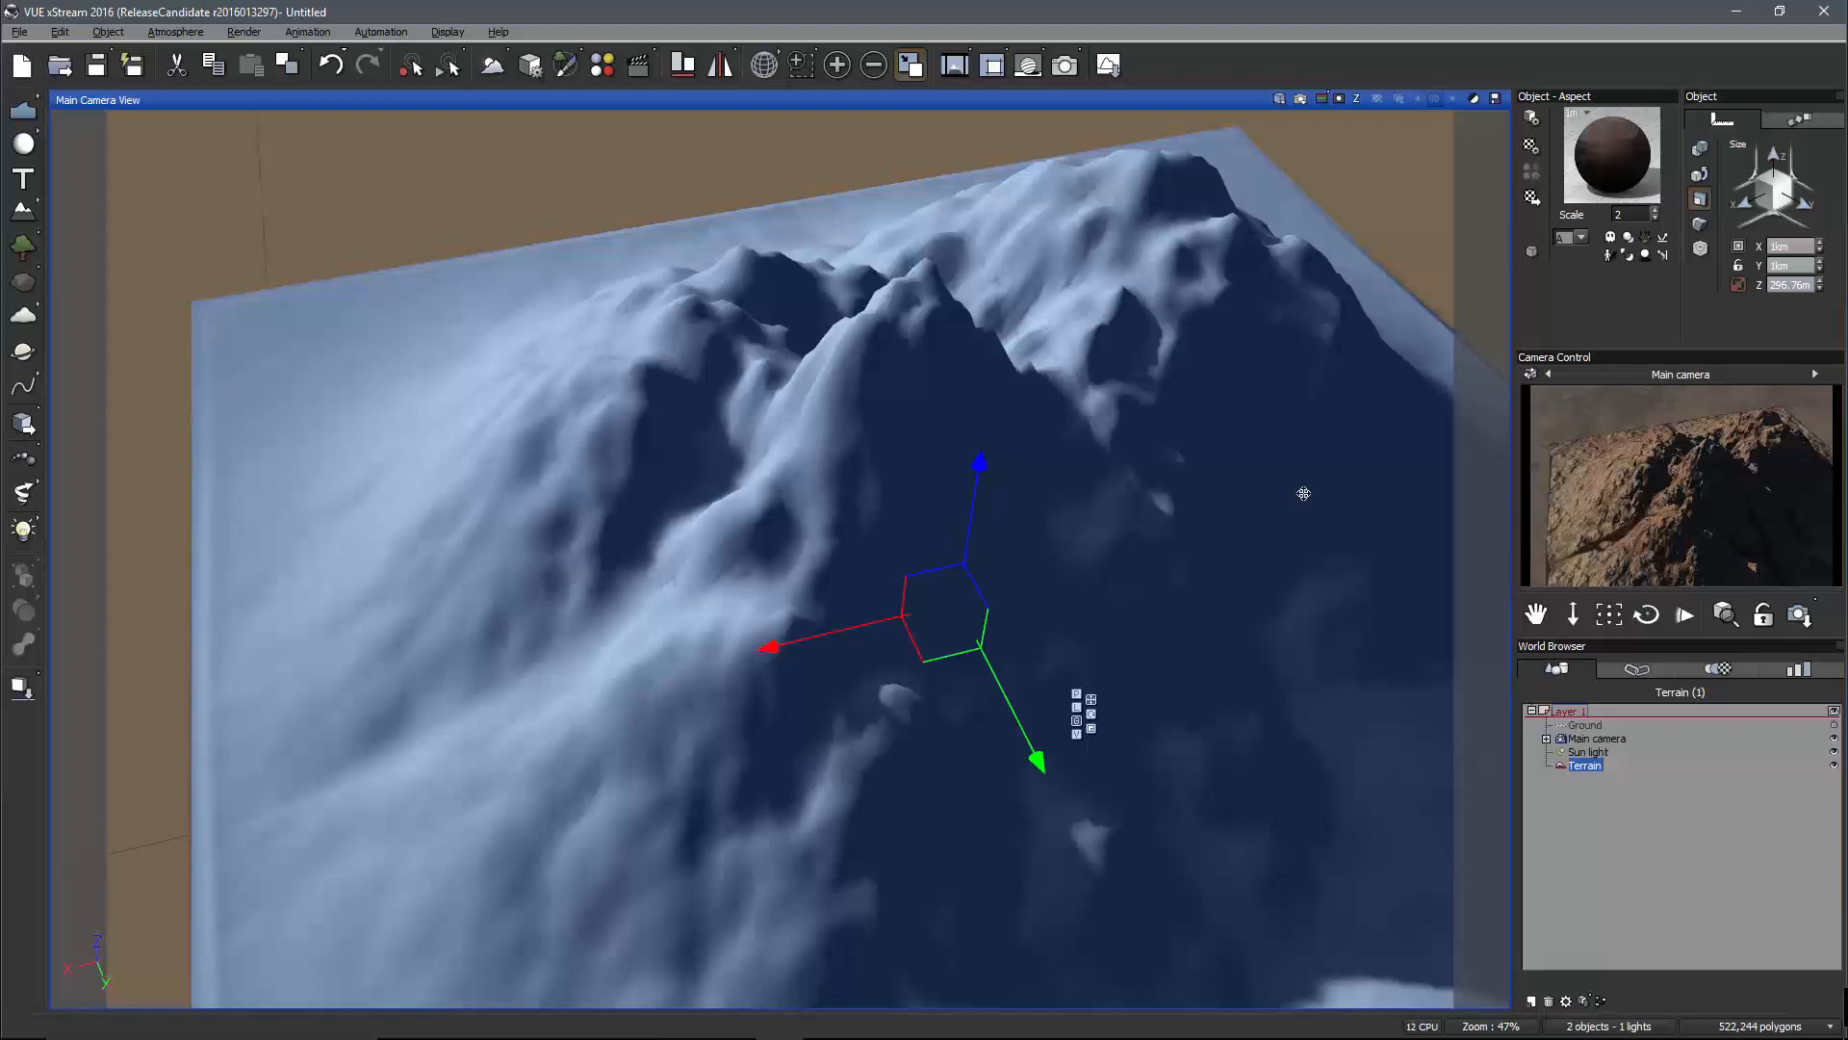
click(1301, 102)
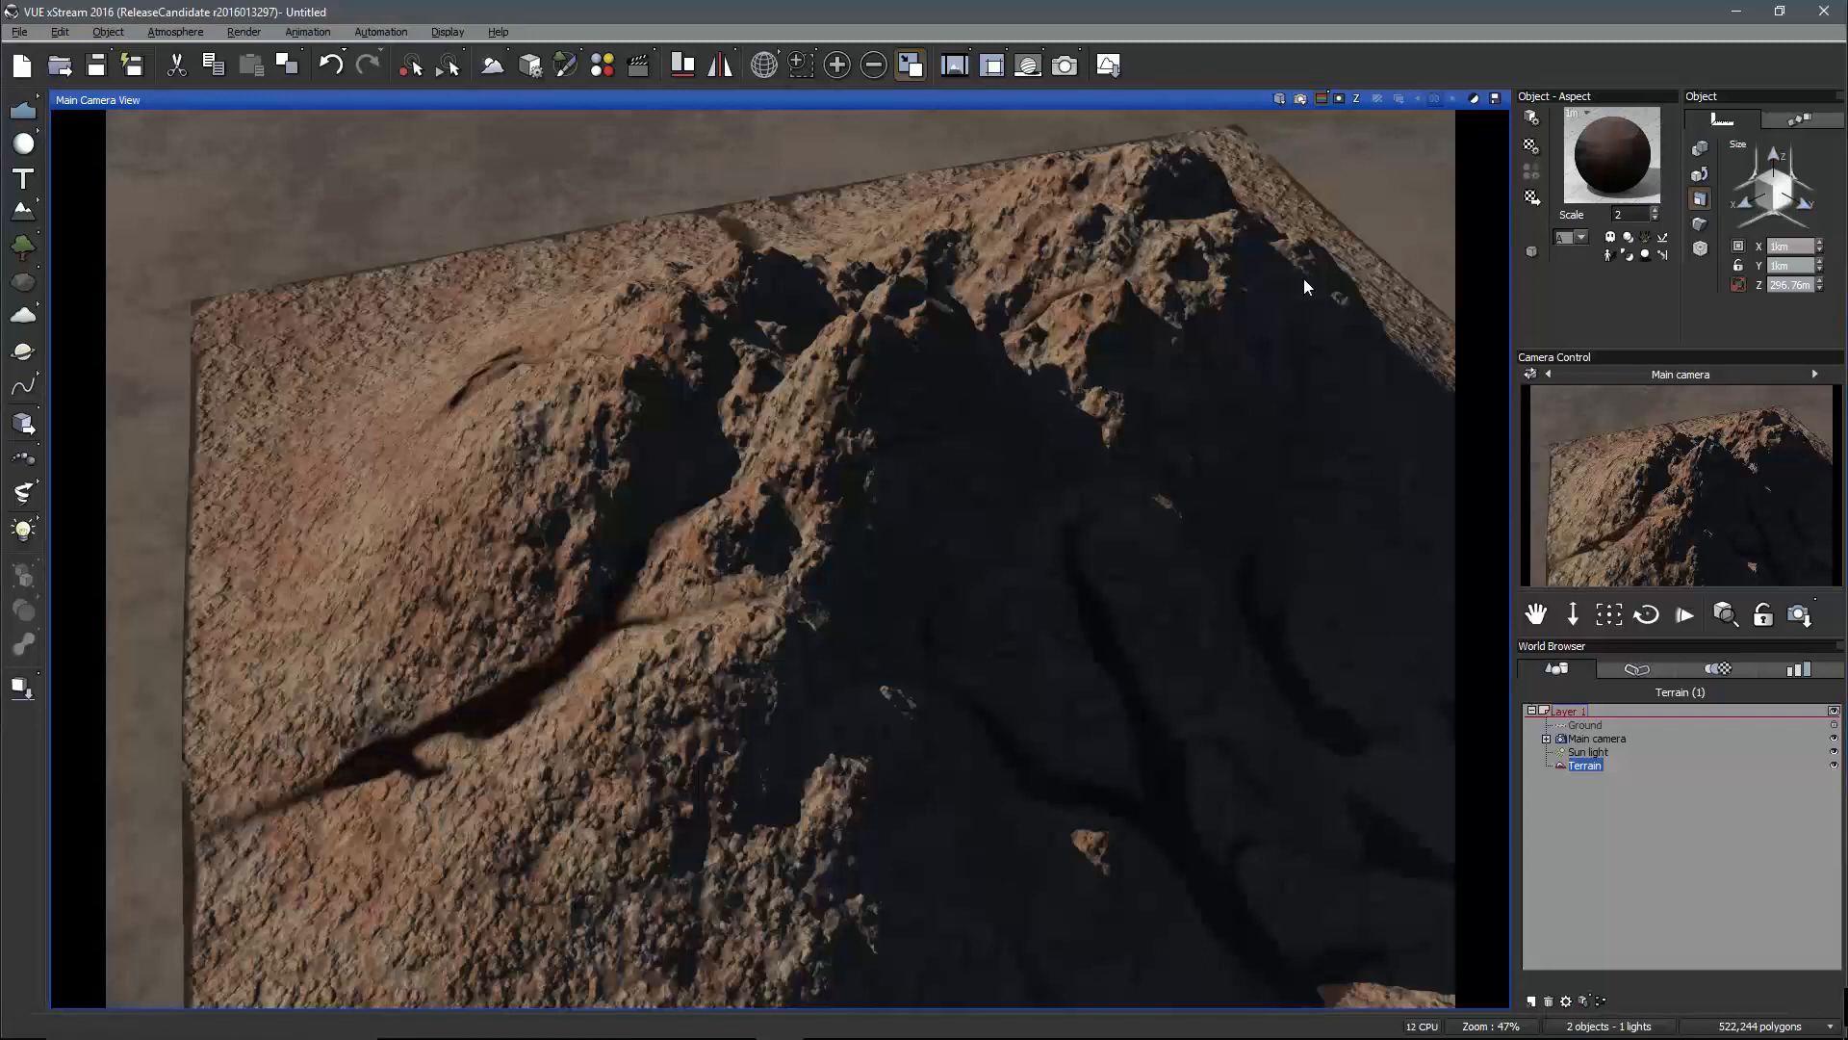
Invert the Dirt layer's alpha filter in the terrain's material so the profile falls from 1 to -1
double_click(1612, 154)
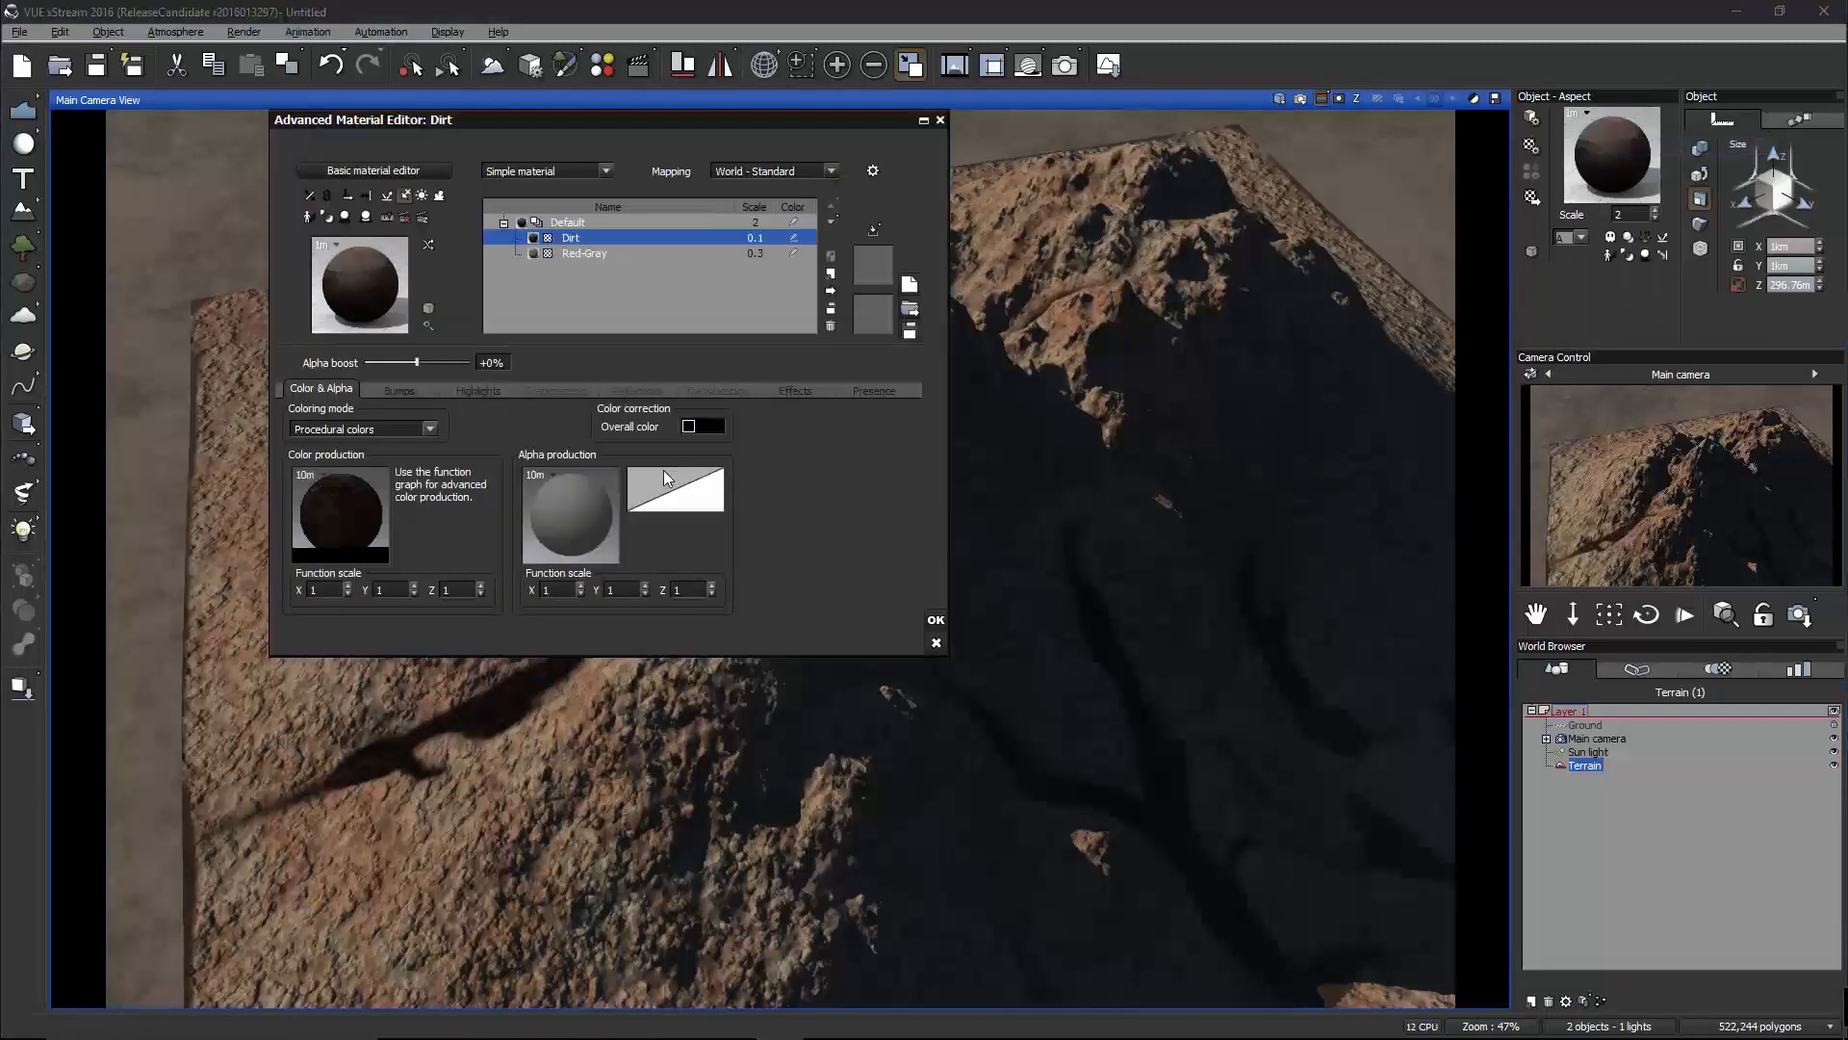
right_click(667, 478)
click(693, 488)
click(1347, 258)
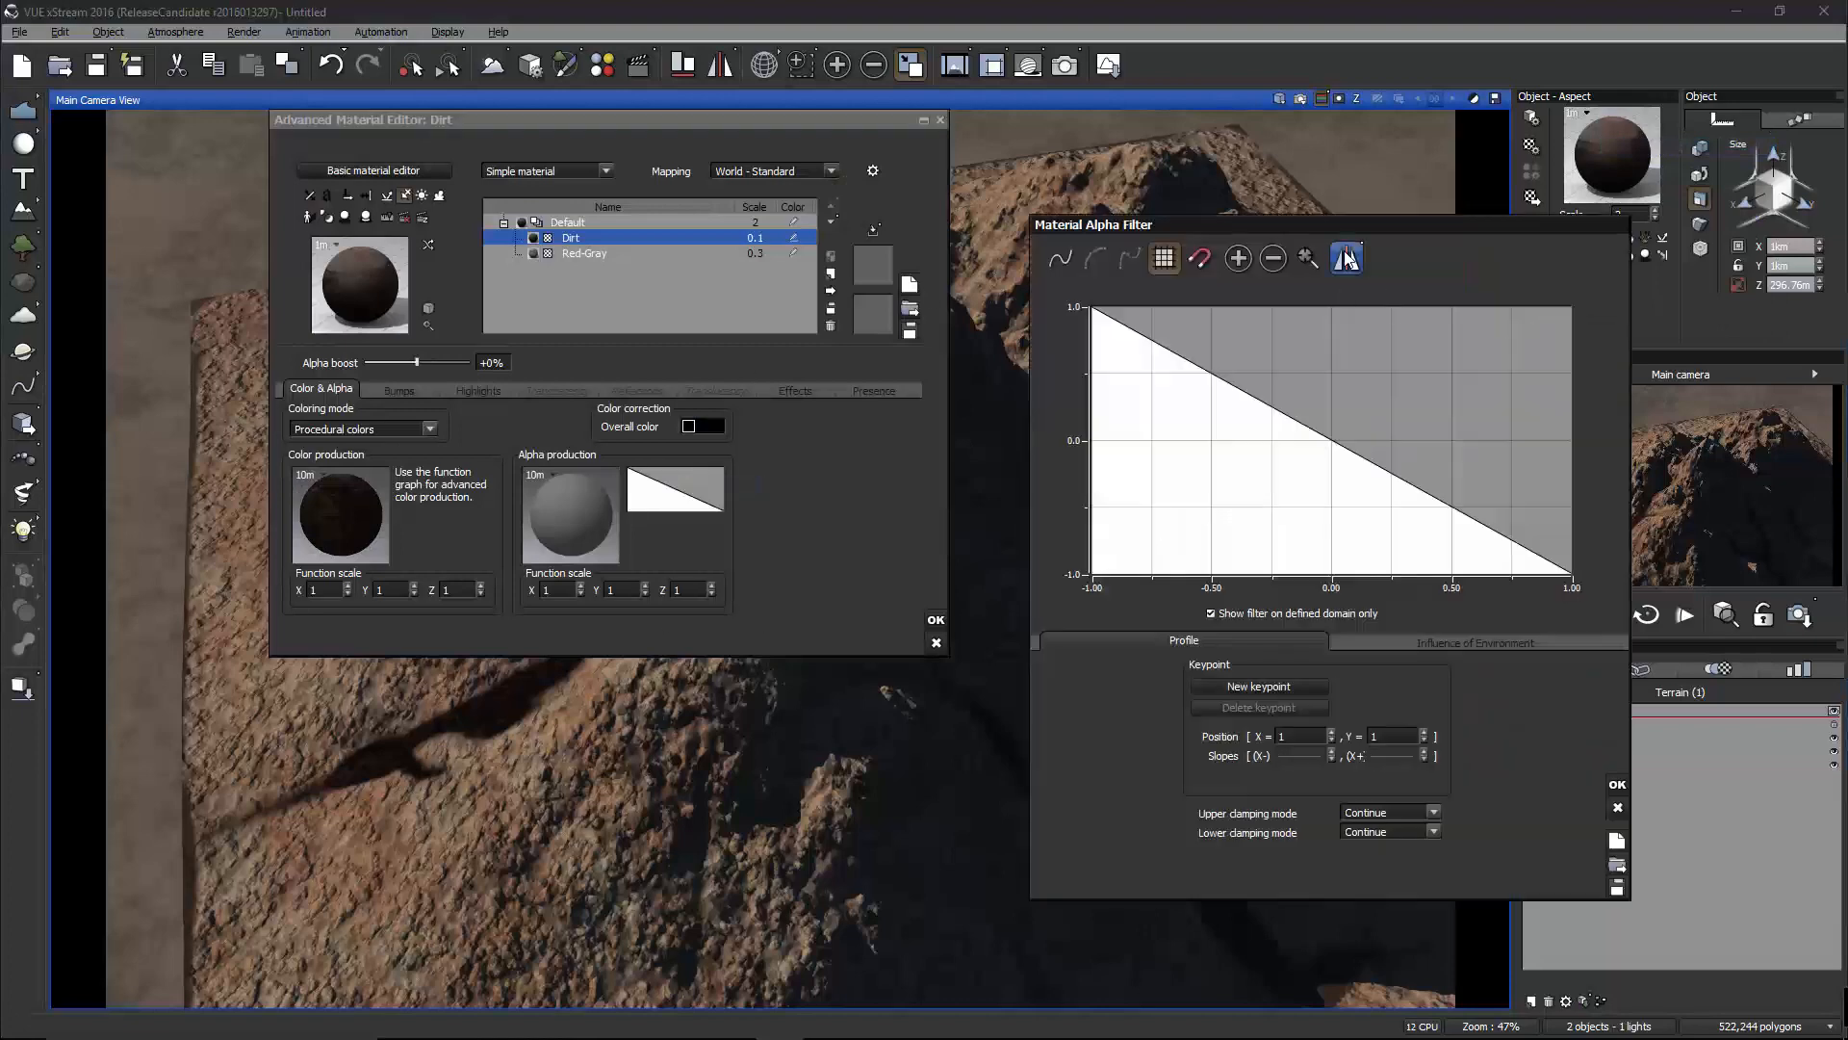
click(1617, 785)
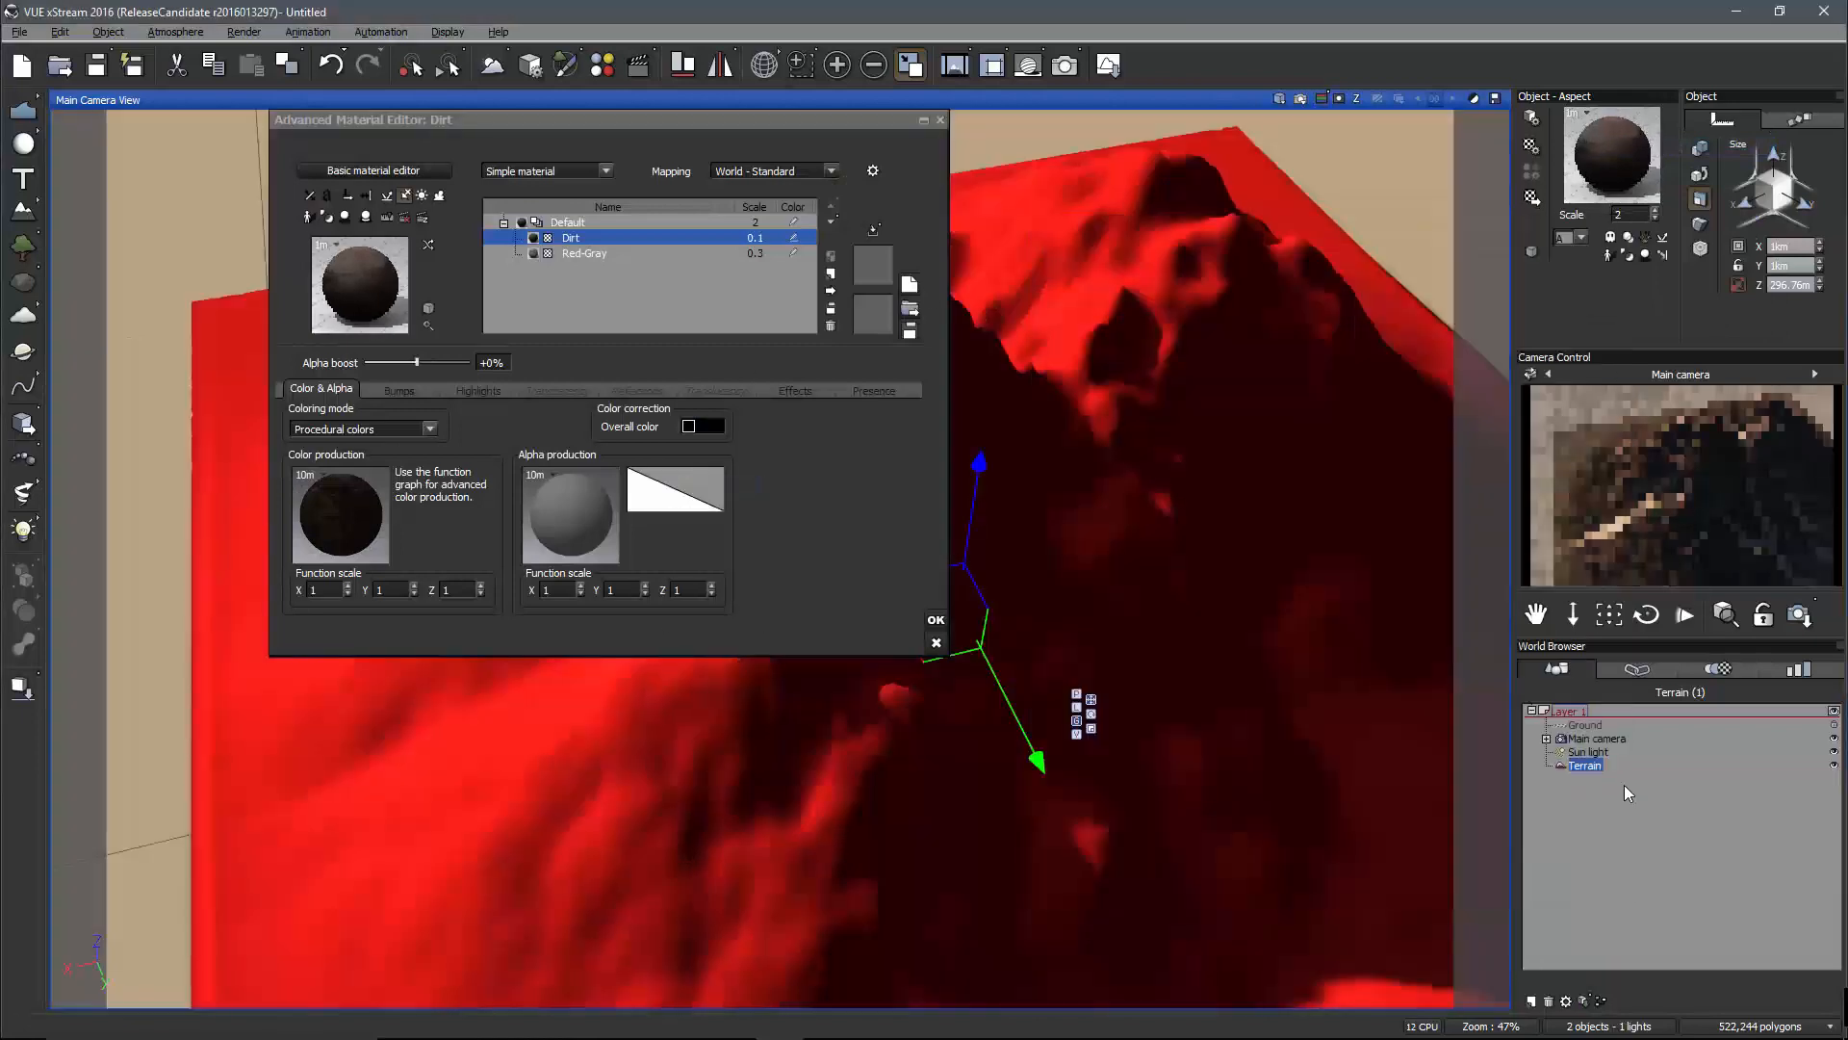
click(934, 621)
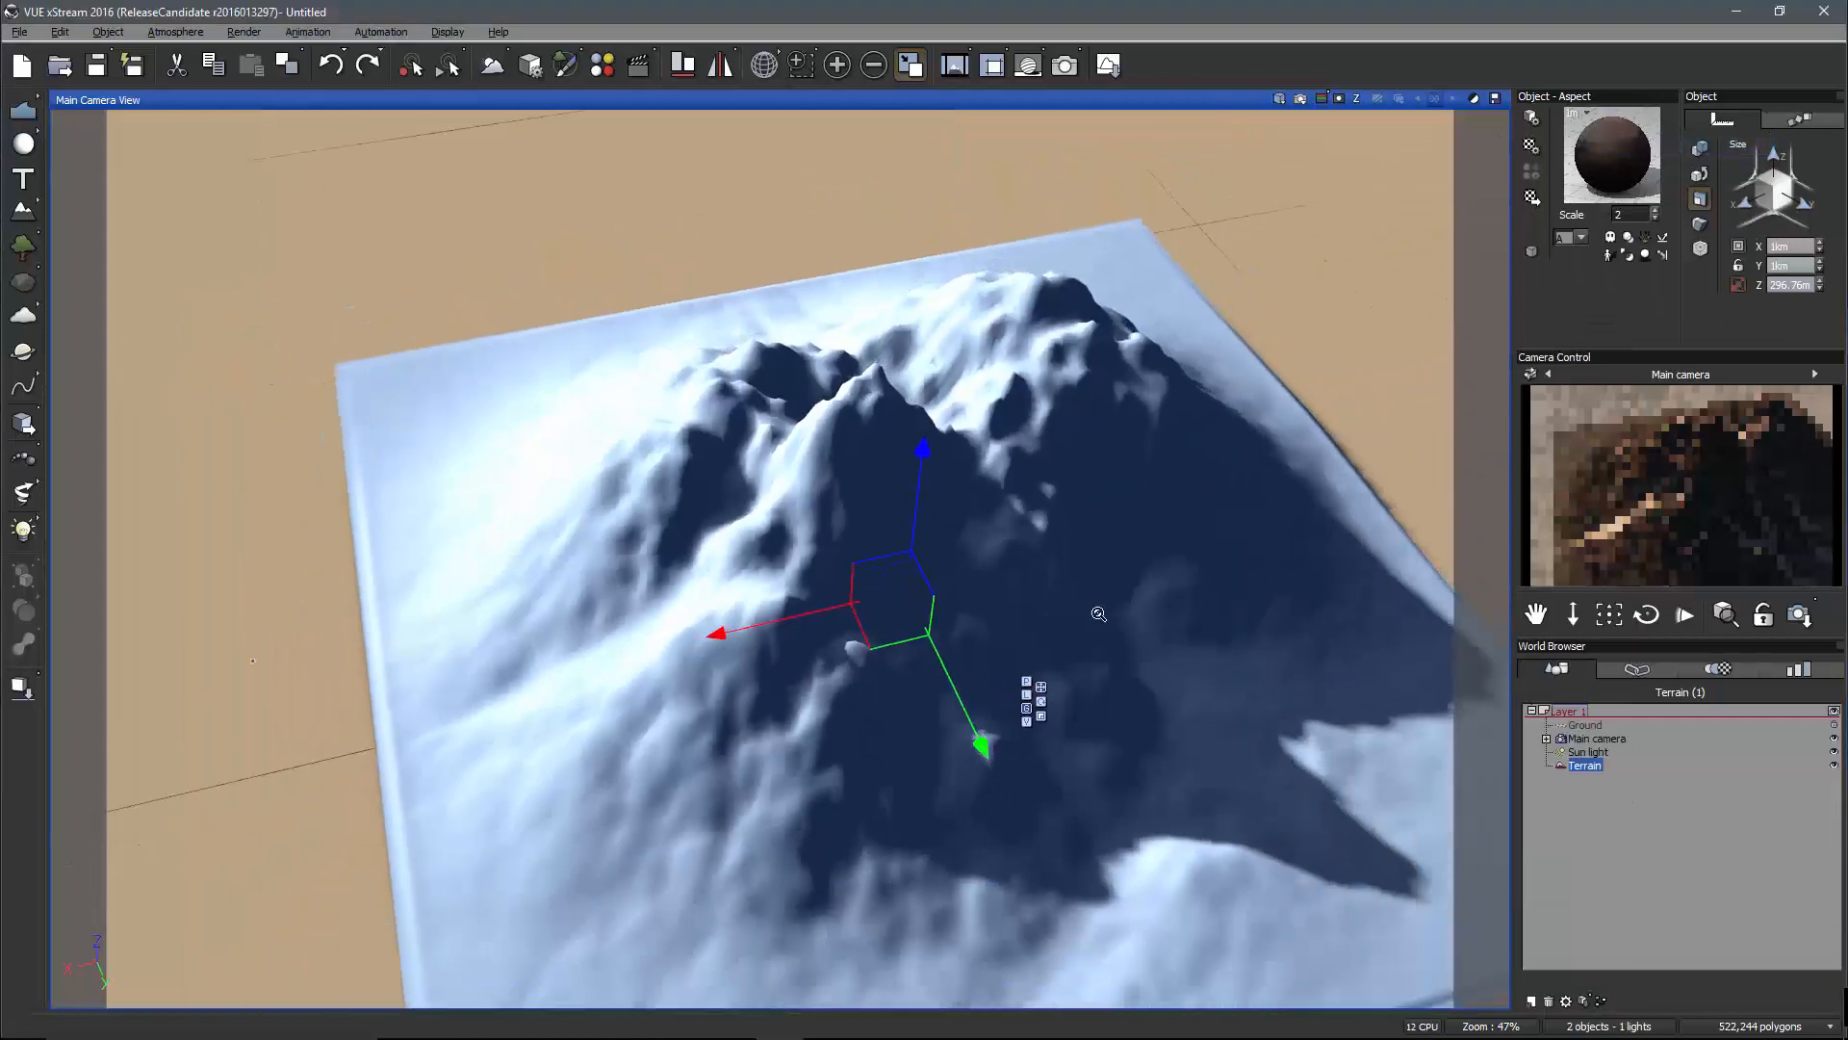
View the mountain from its other side and open the terrain's altitude production function graph for editing
right_drag(1285, 581, 52, 572)
middle_drag(684, 549, 624, 514)
right_drag(624, 514, 1099, 631)
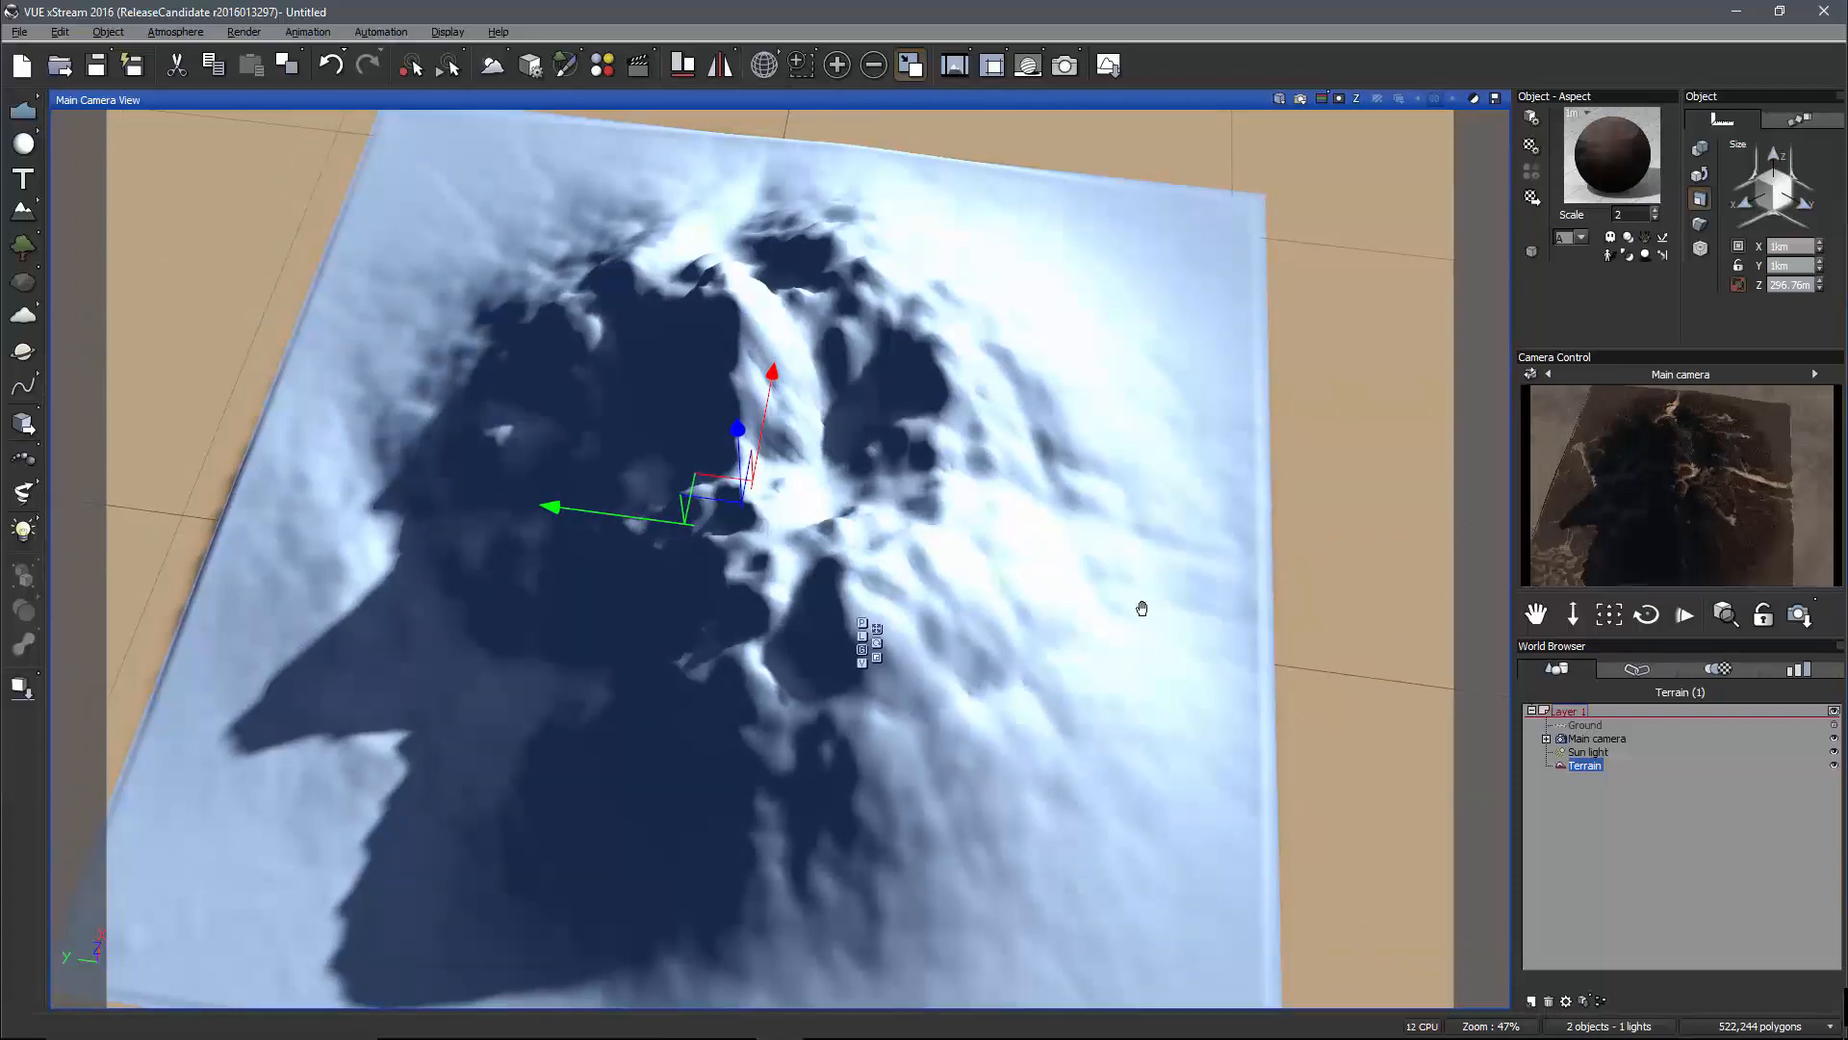
right_drag(1142, 608, 1143, 342)
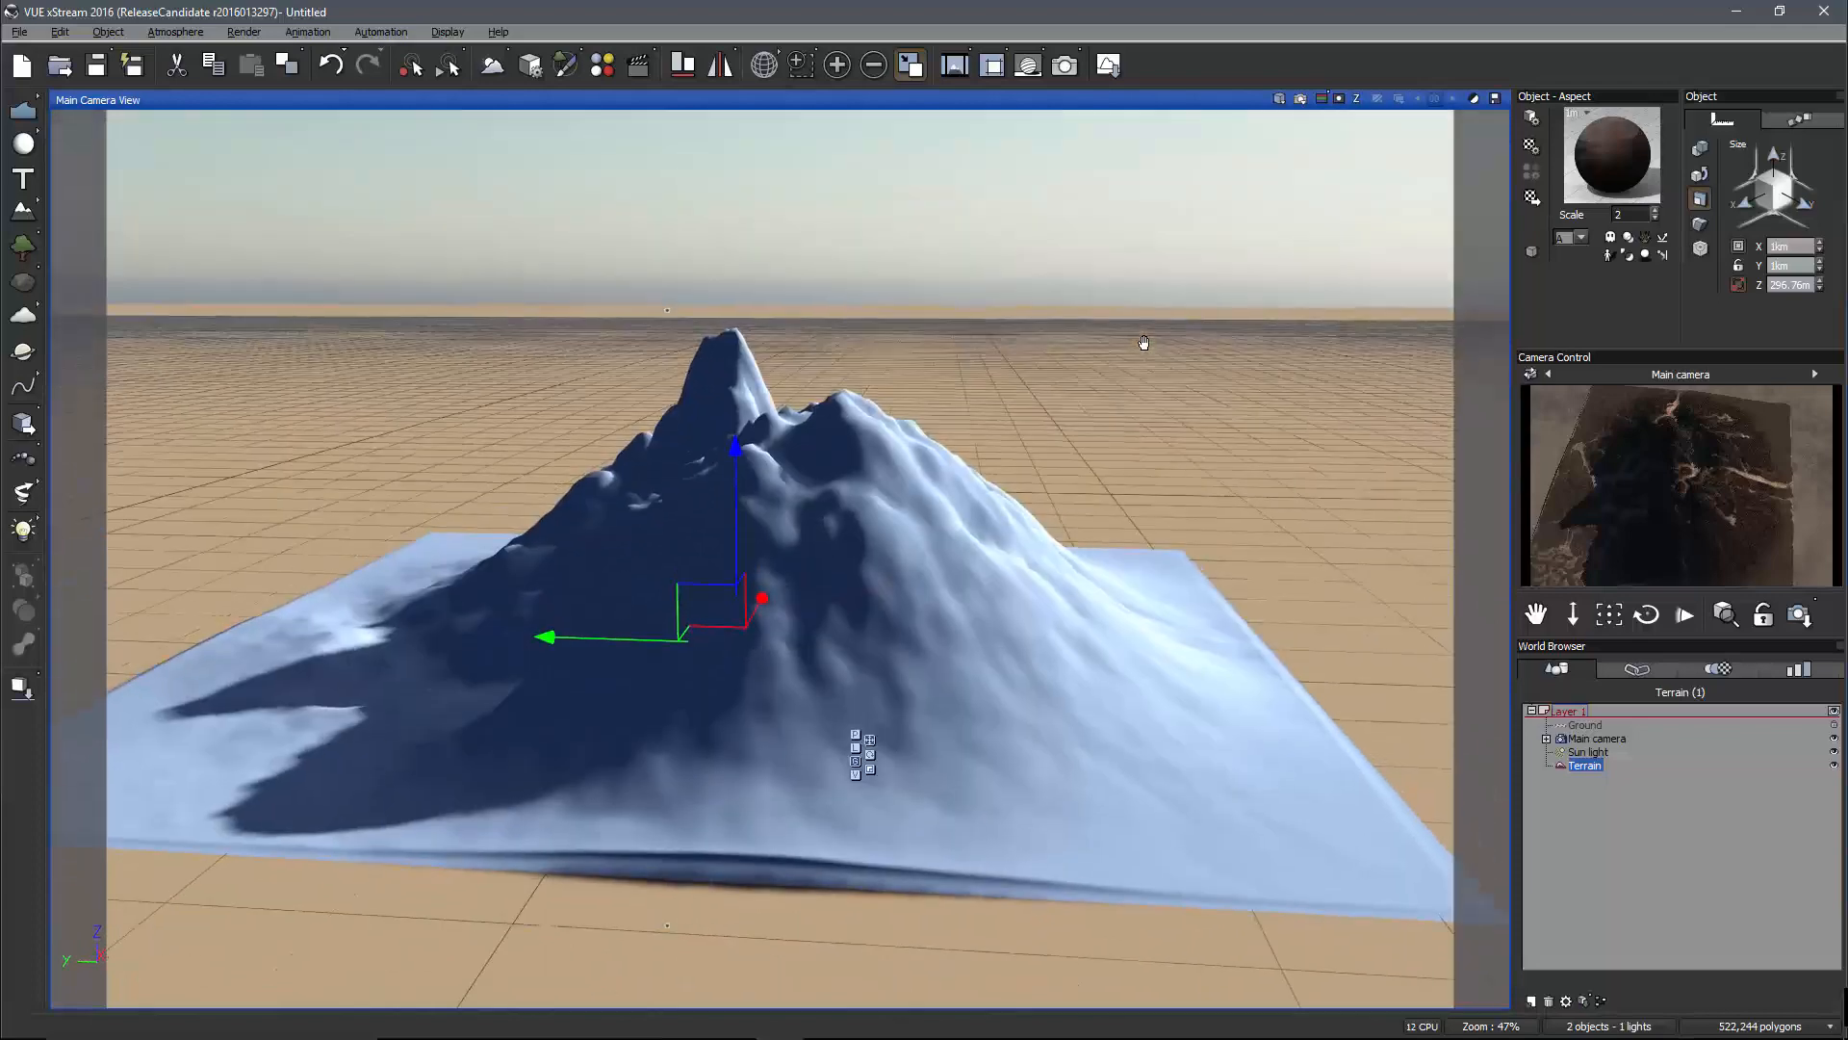
double_click(965, 557)
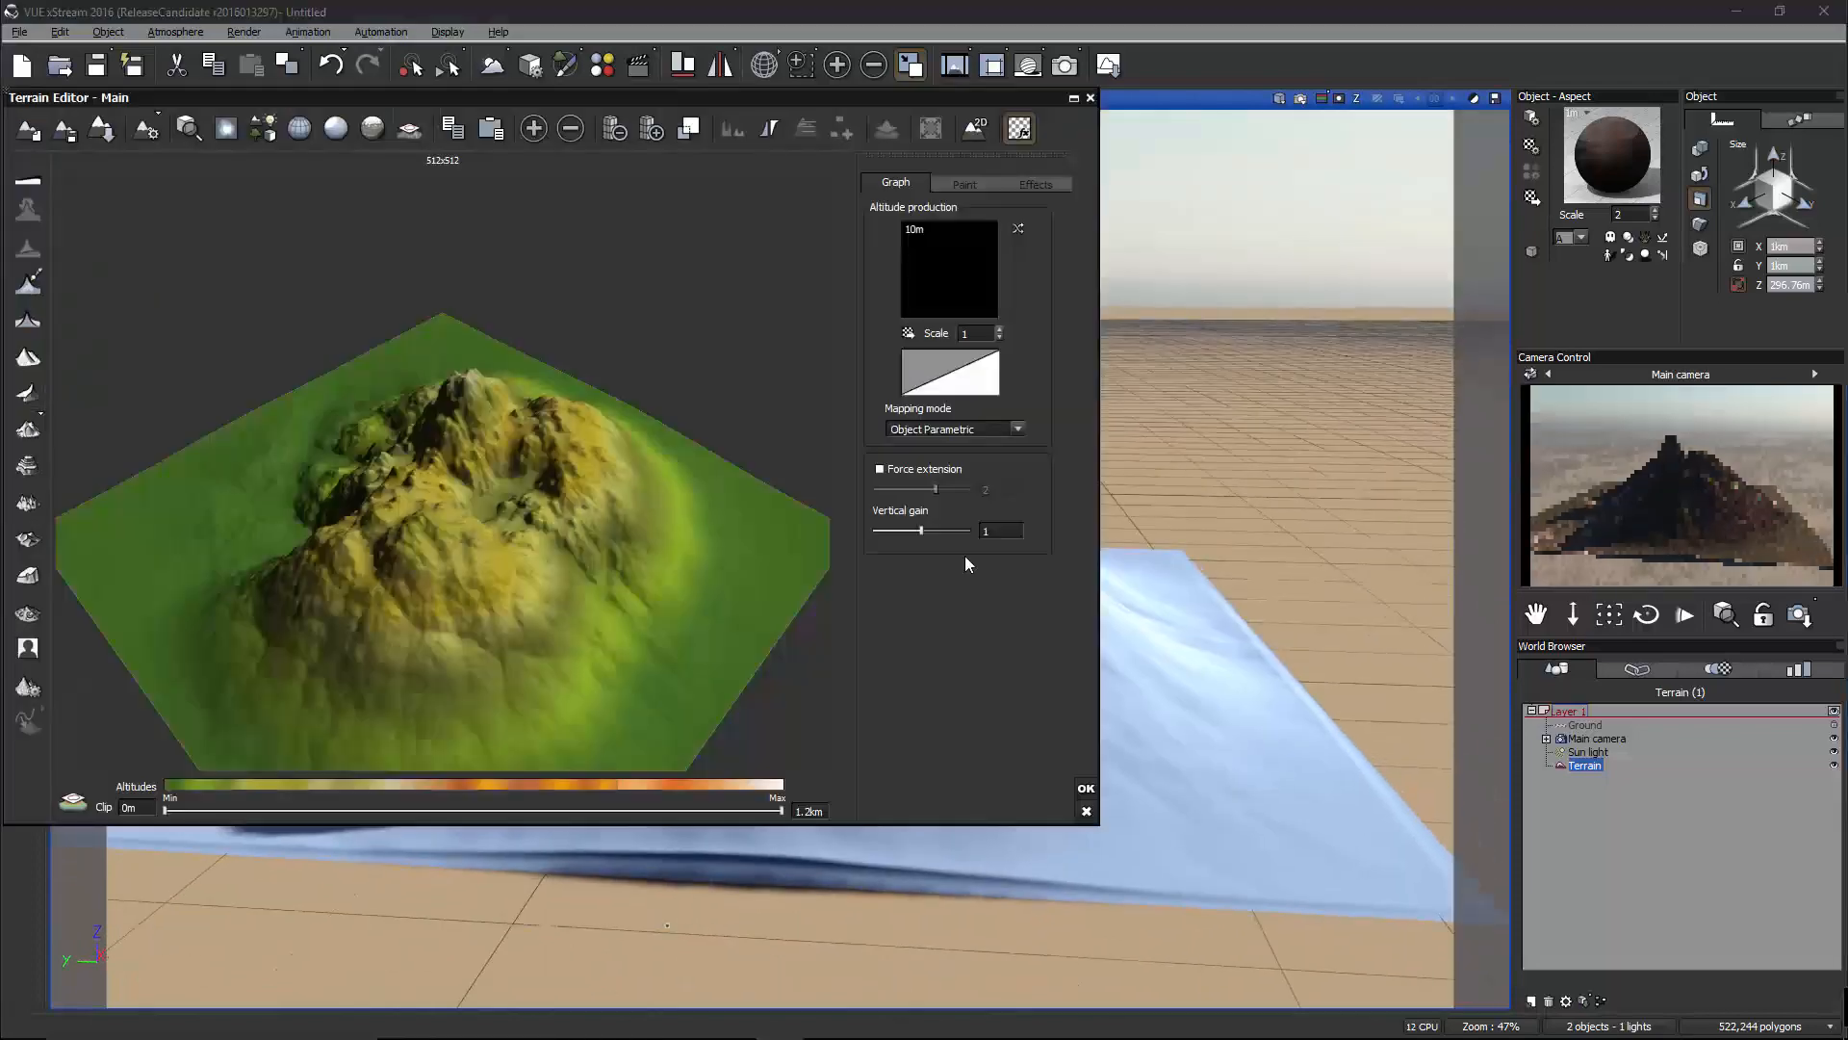
right_click(1006, 284)
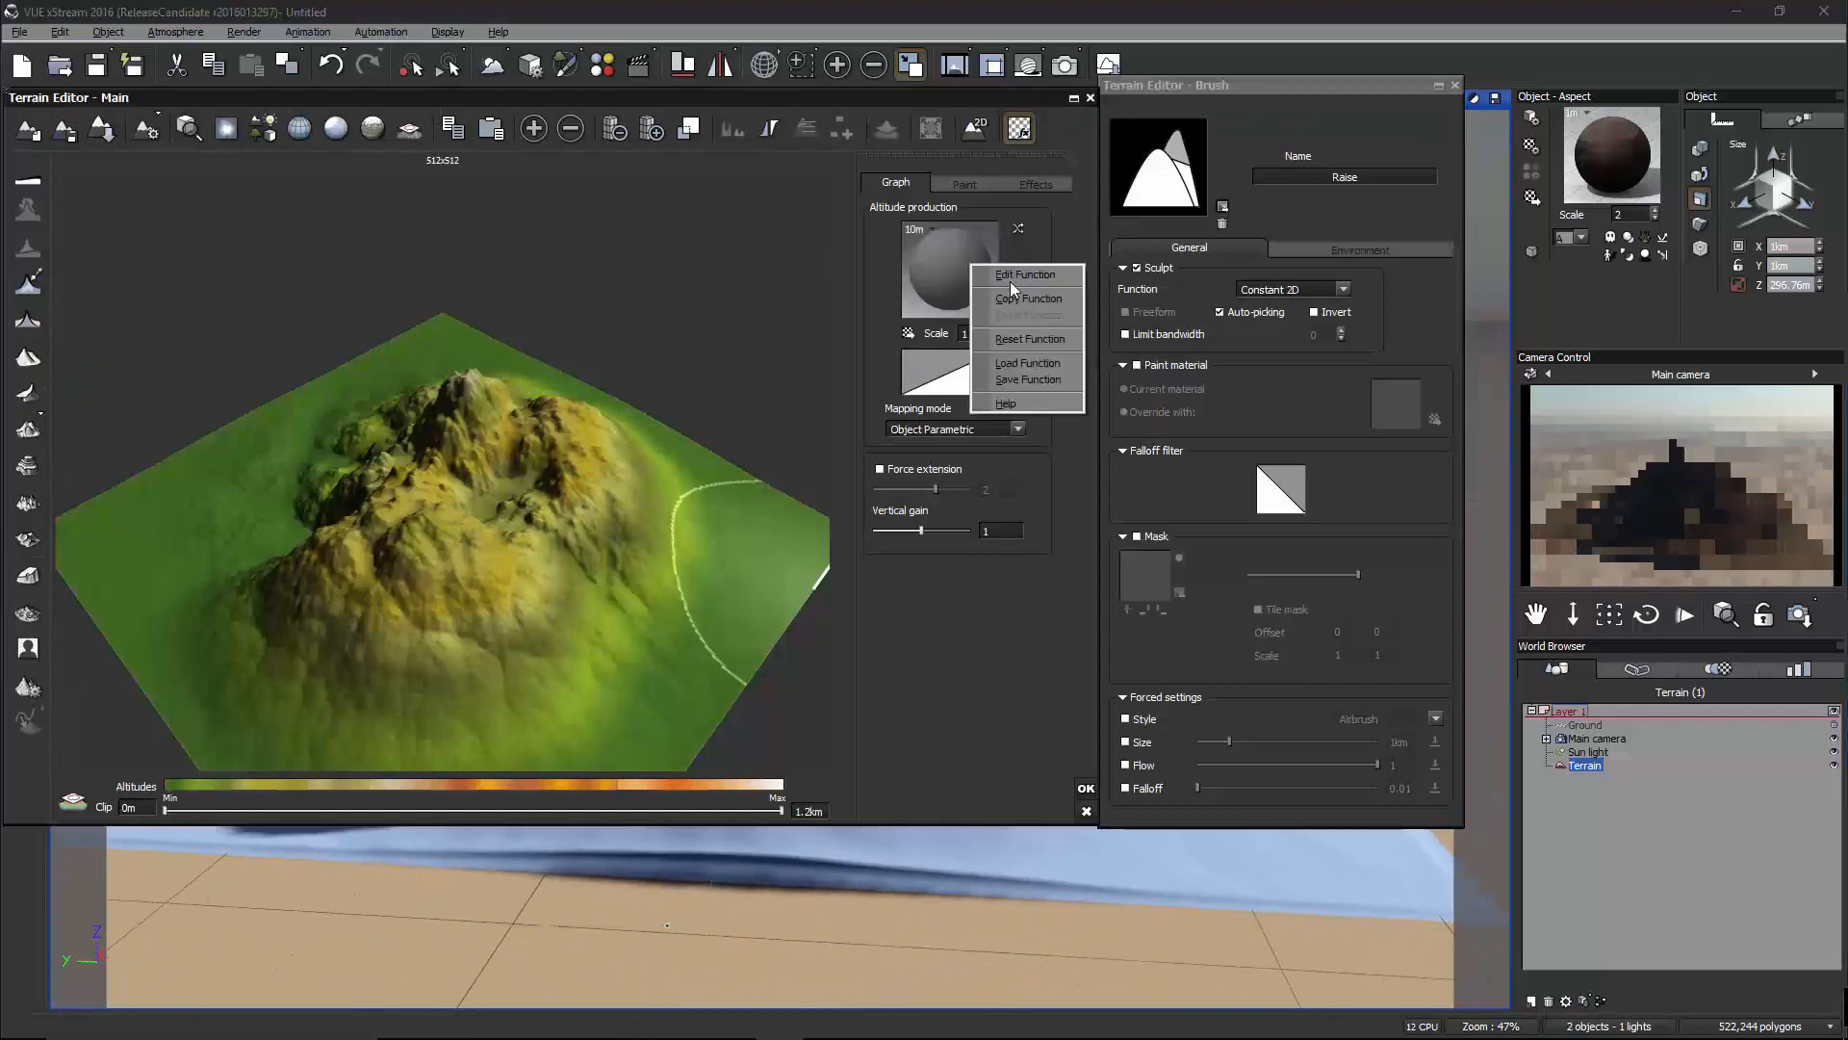
click(1011, 275)
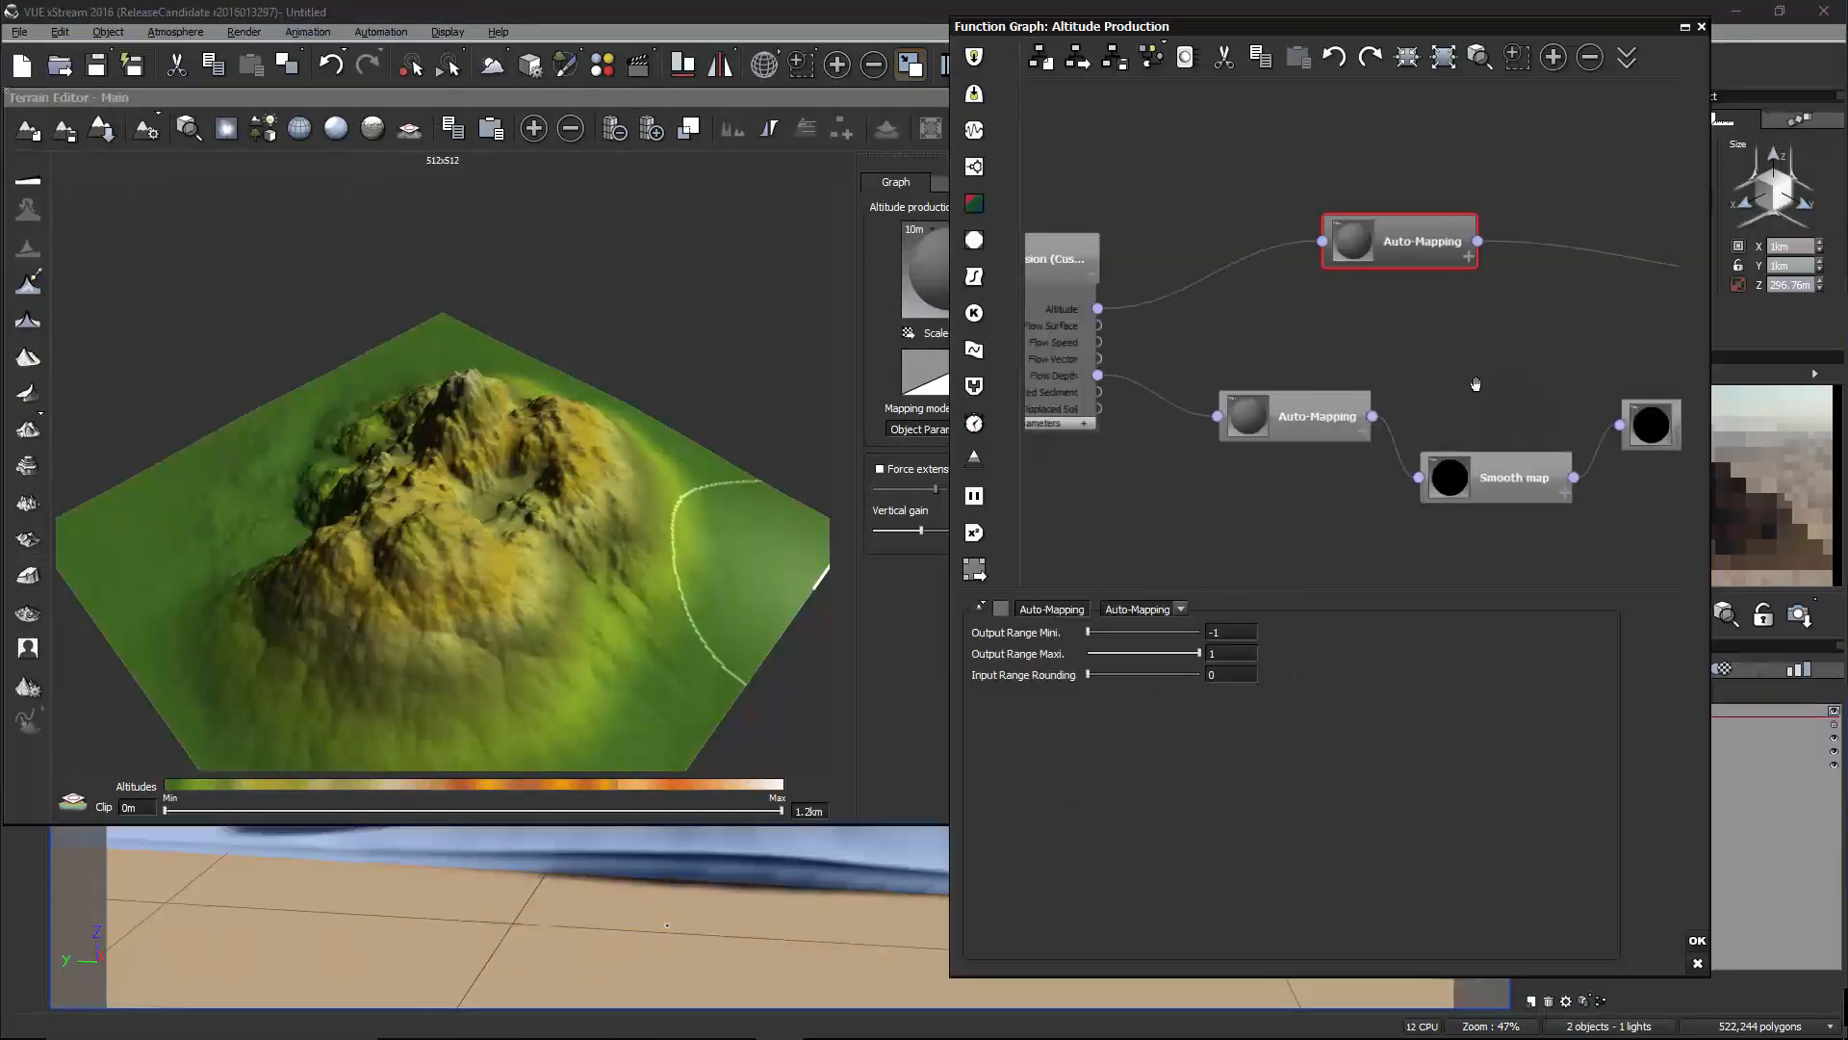
Delete the erosion node from the altitude graph, along with the constant node and the Auto-Mapping, Smooth map and Flow depth branch
middle_drag(1480, 384, 1448, 368)
scroll(1434, 367, down, 2)
middle_drag(1207, 373, 1449, 381)
scroll(1290, 337, down, 1)
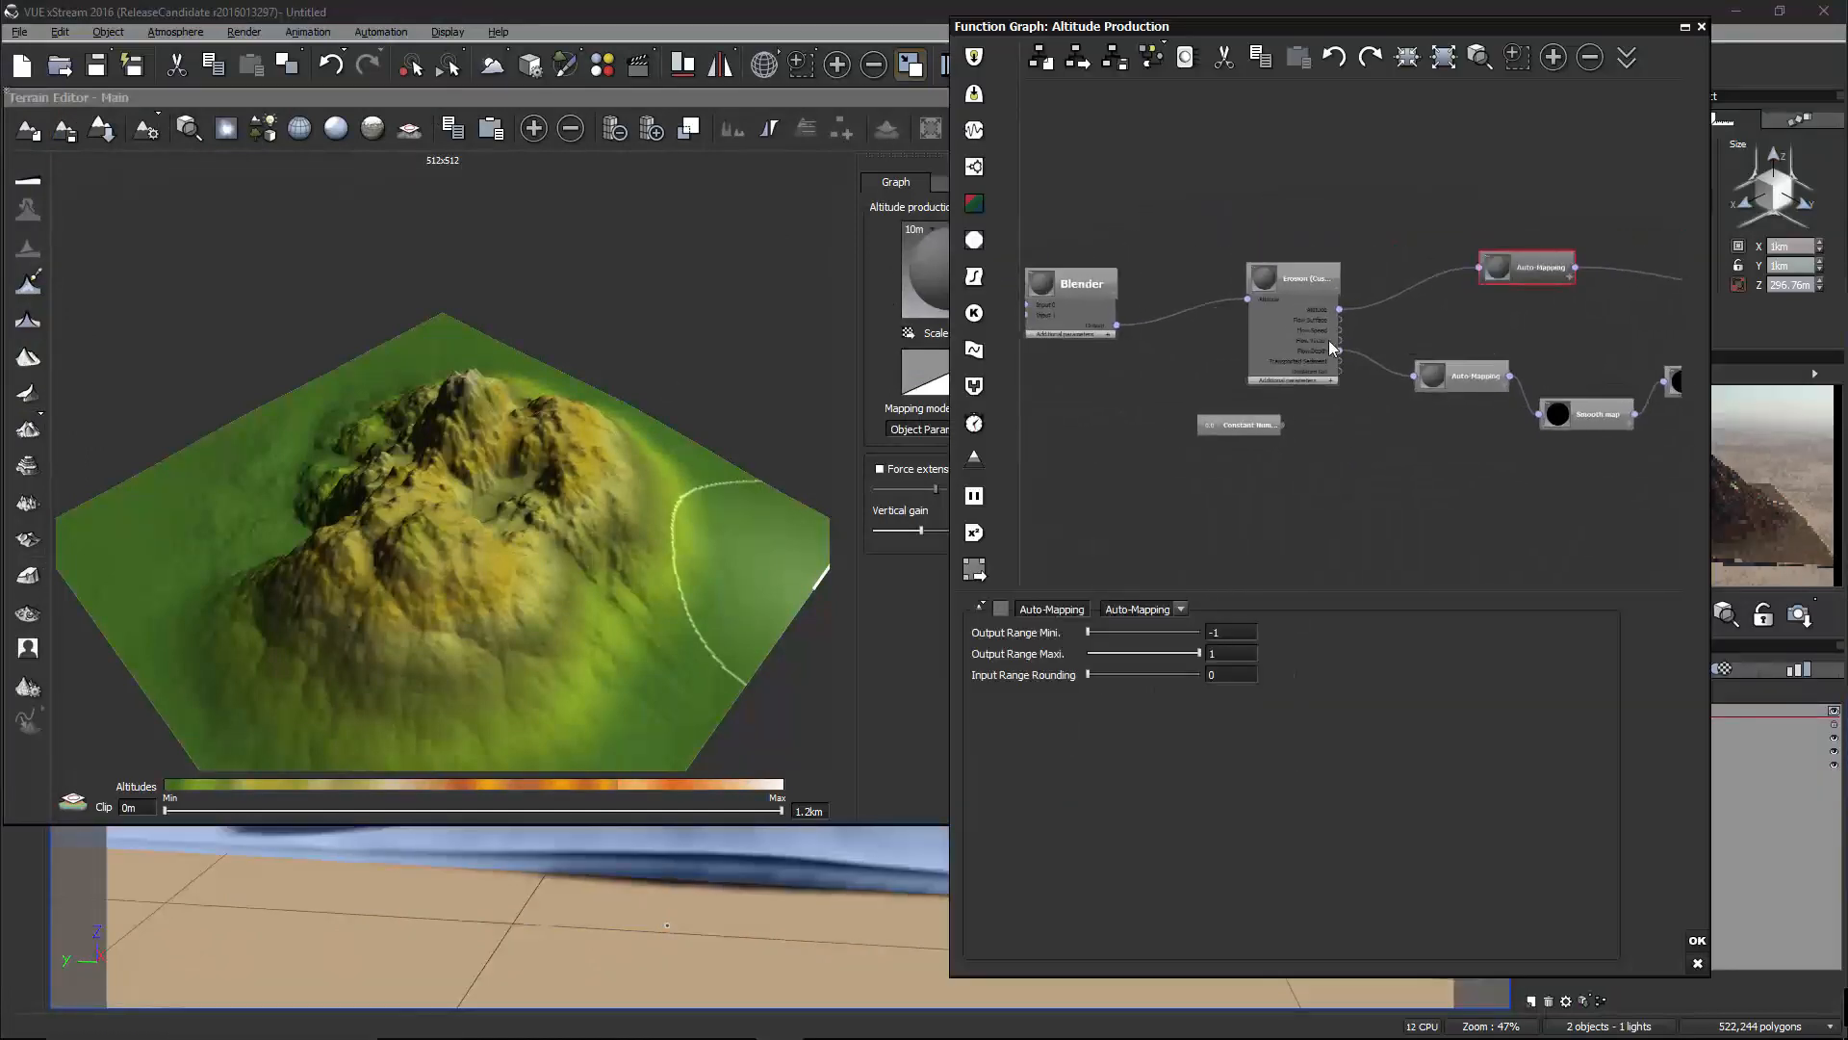
click(1295, 279)
key(Delete)
middle_drag(1352, 293, 1271, 316)
drag(1584, 520, 1147, 367)
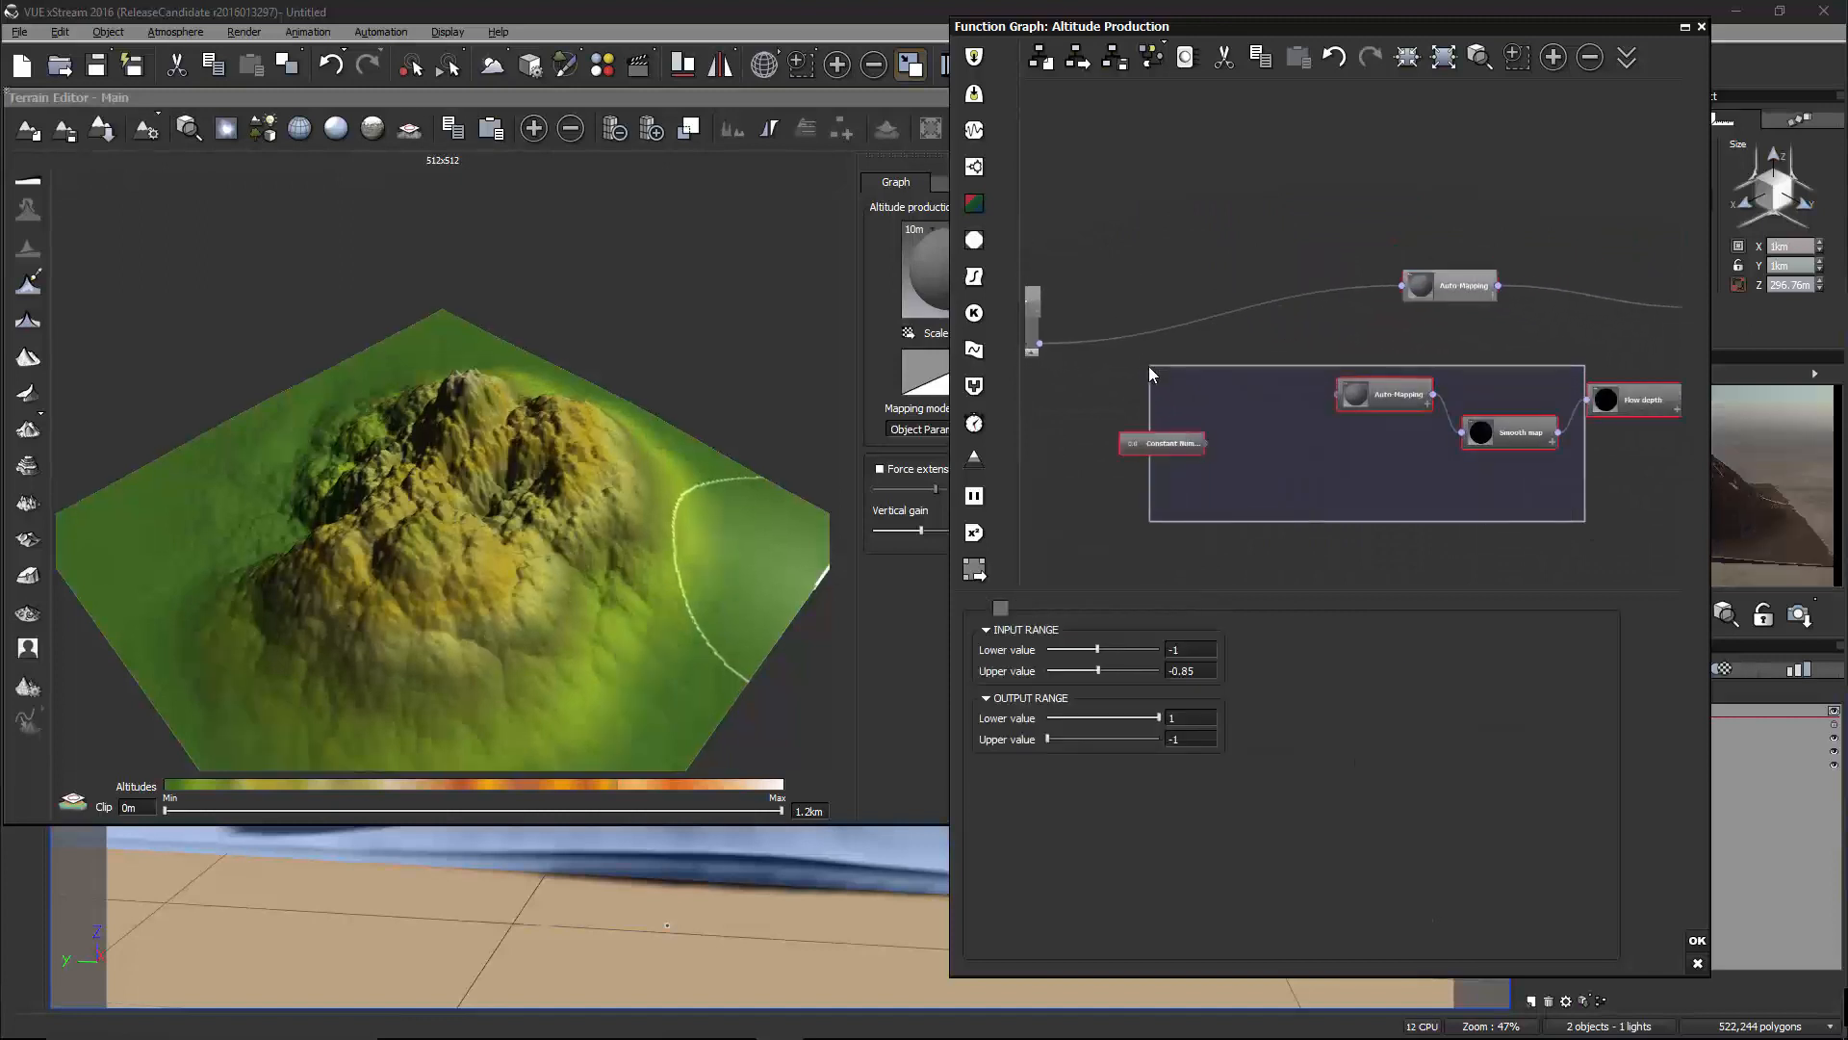
key(Delete)
middle_drag(1401, 426, 1568, 475)
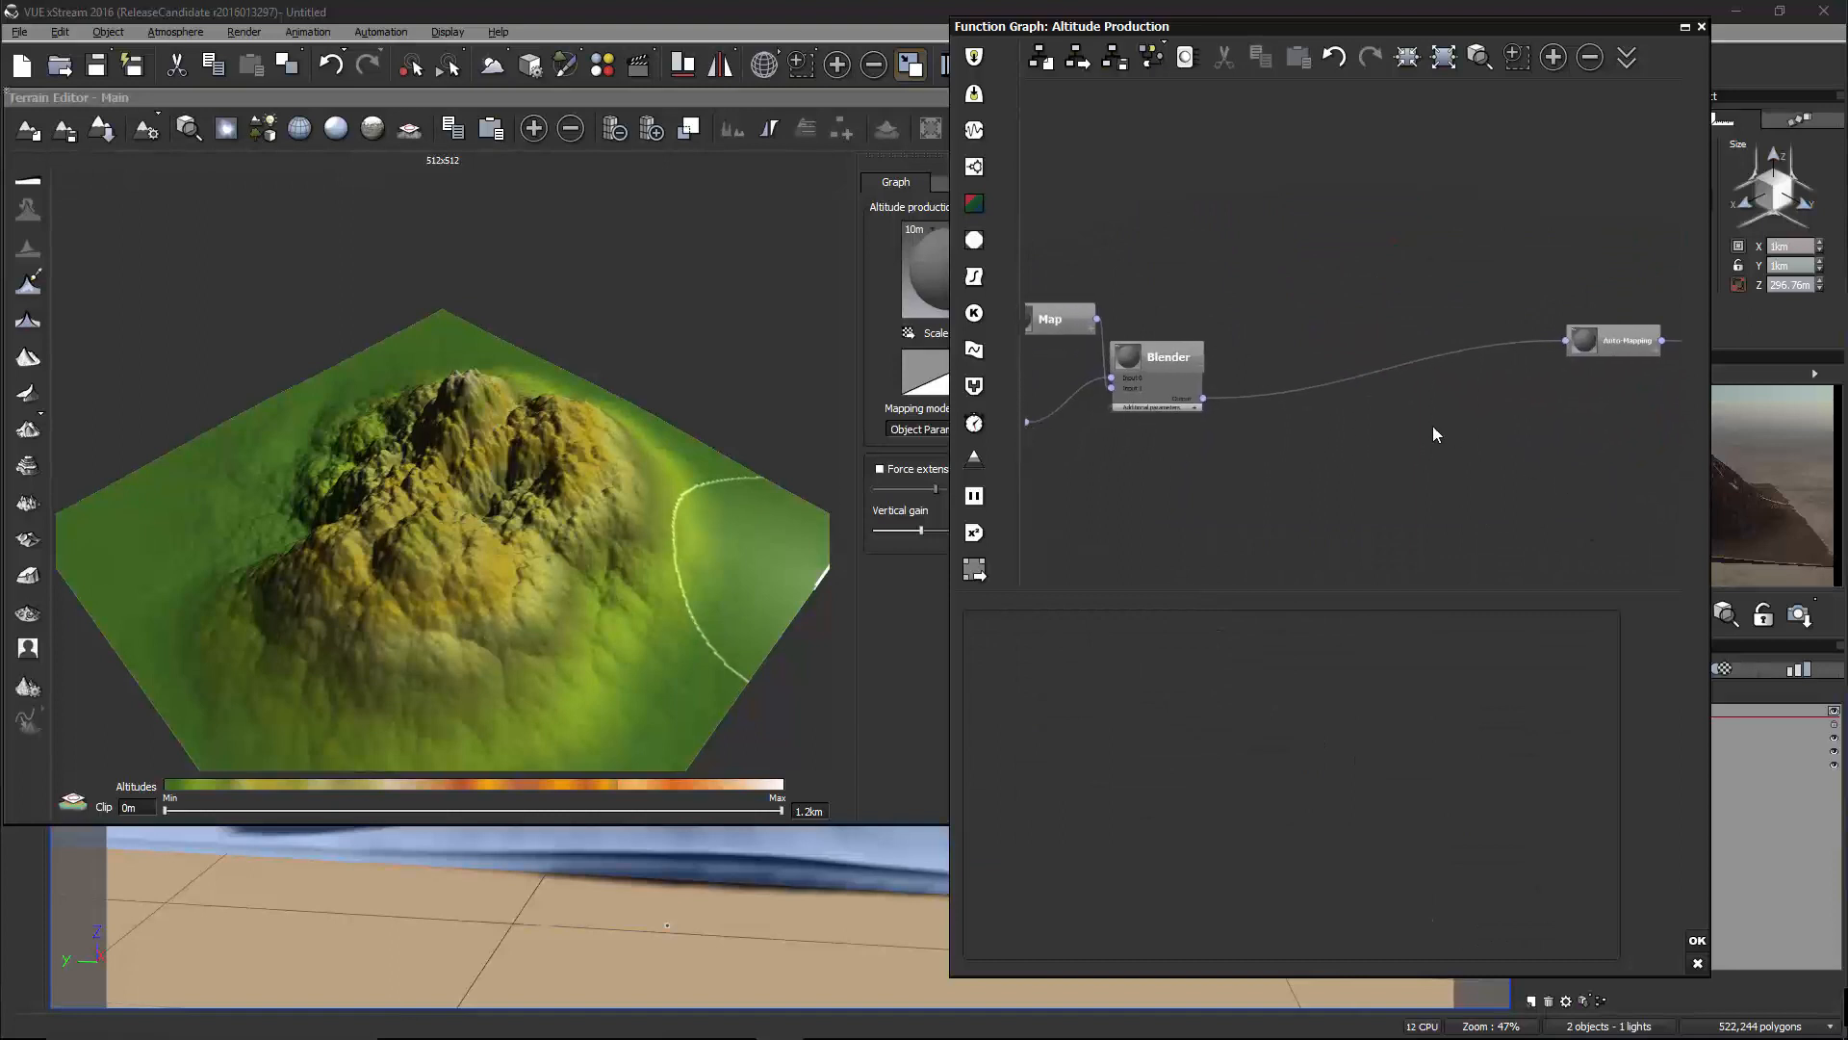
Move the Blender and remaining Auto-Mapping nodes closer together in the altitude graph
drag(1198, 366, 1345, 356)
middle_drag(1348, 443, 1268, 463)
scroll(1516, 468, up, 2)
click(1444, 465)
middle_drag(1422, 466, 1254, 415)
drag(1399, 335, 1313, 356)
right_drag(435, 507, 535, 488)
click(1477, 407)
Add a Blur dynamics node and connect it between the Blender output and the Auto-Mapping input
right_click(1274, 402)
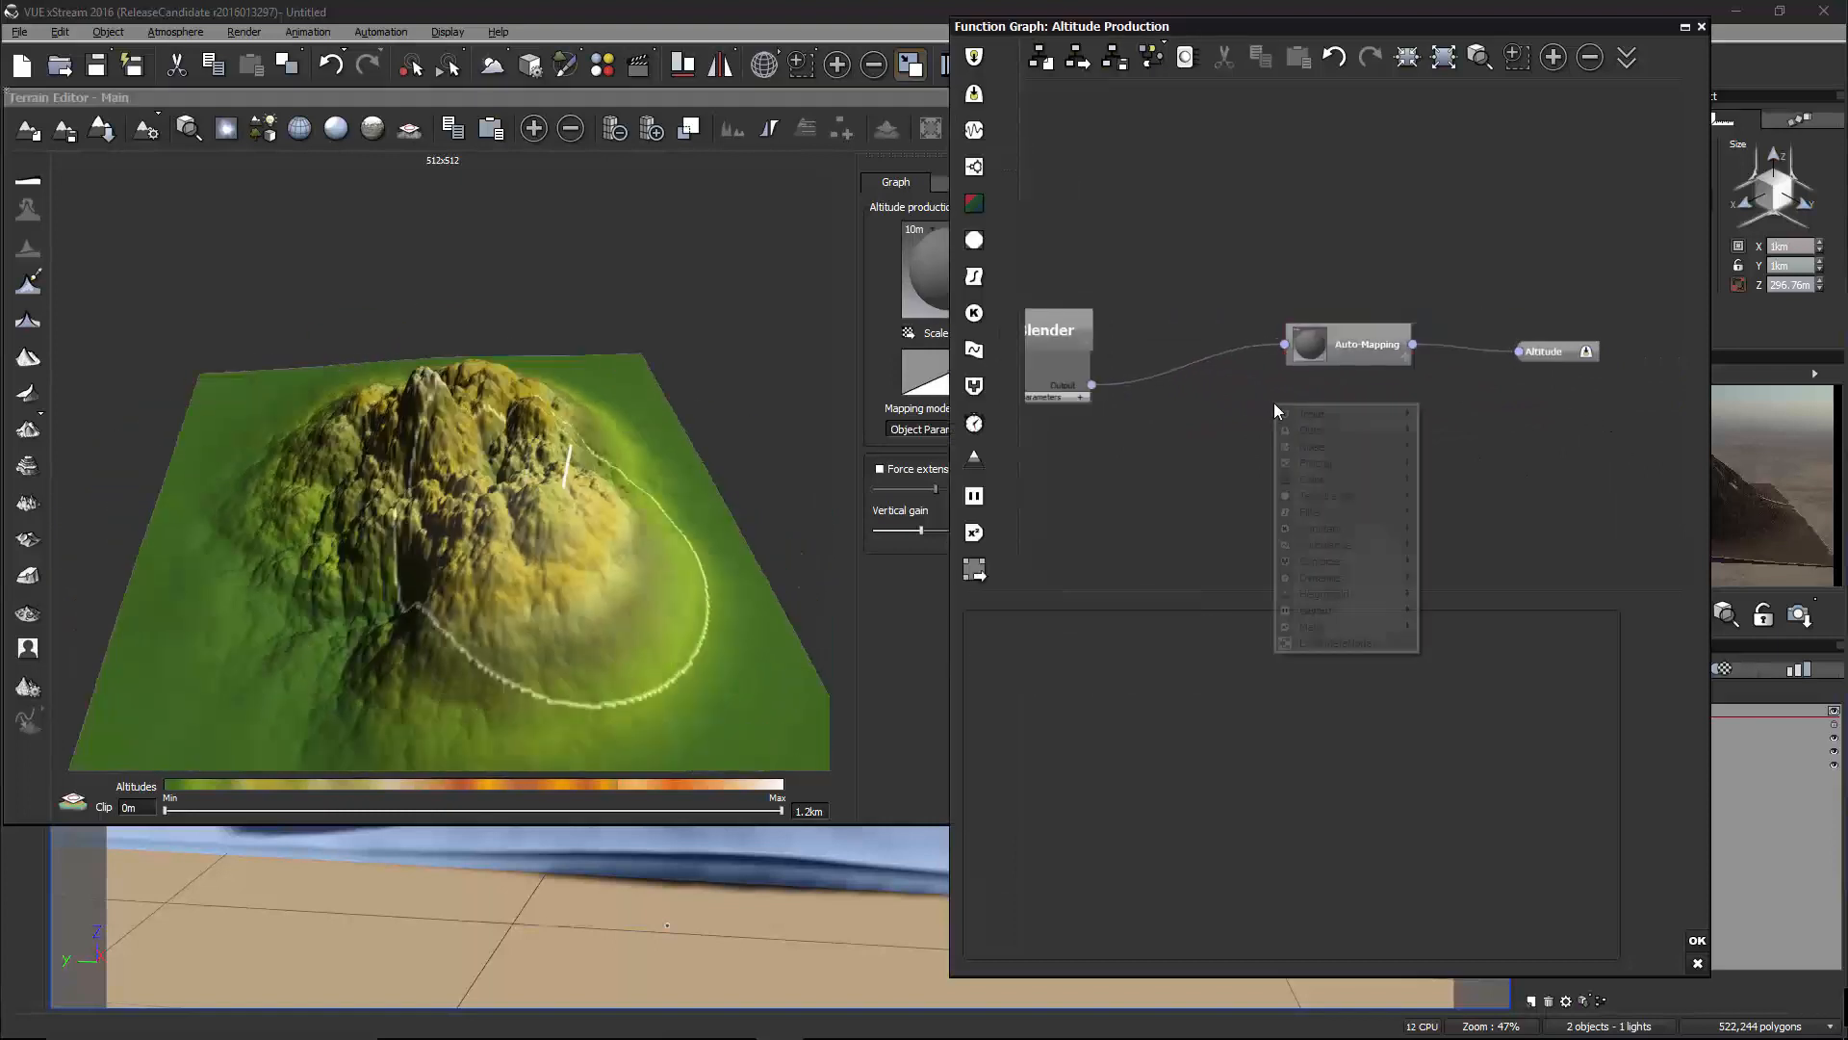
mouse_move(1335, 594)
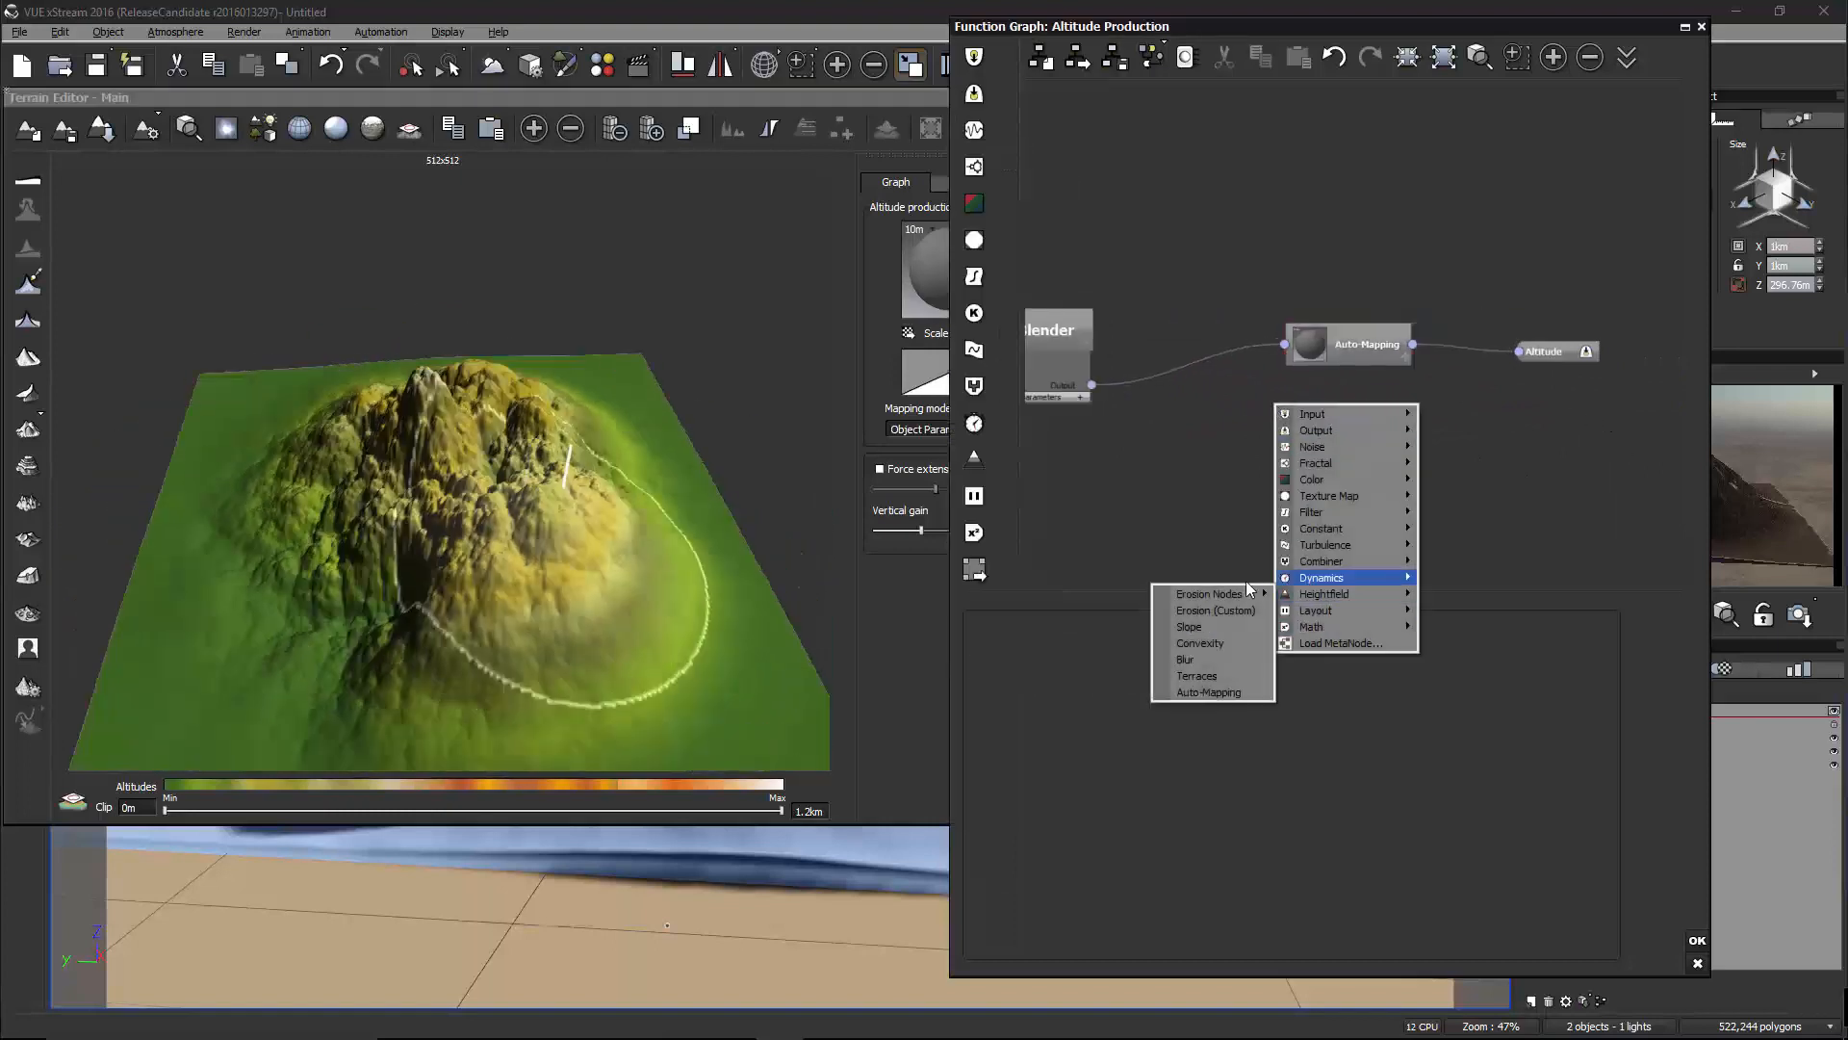
click(1230, 658)
drag(1357, 343, 1529, 334)
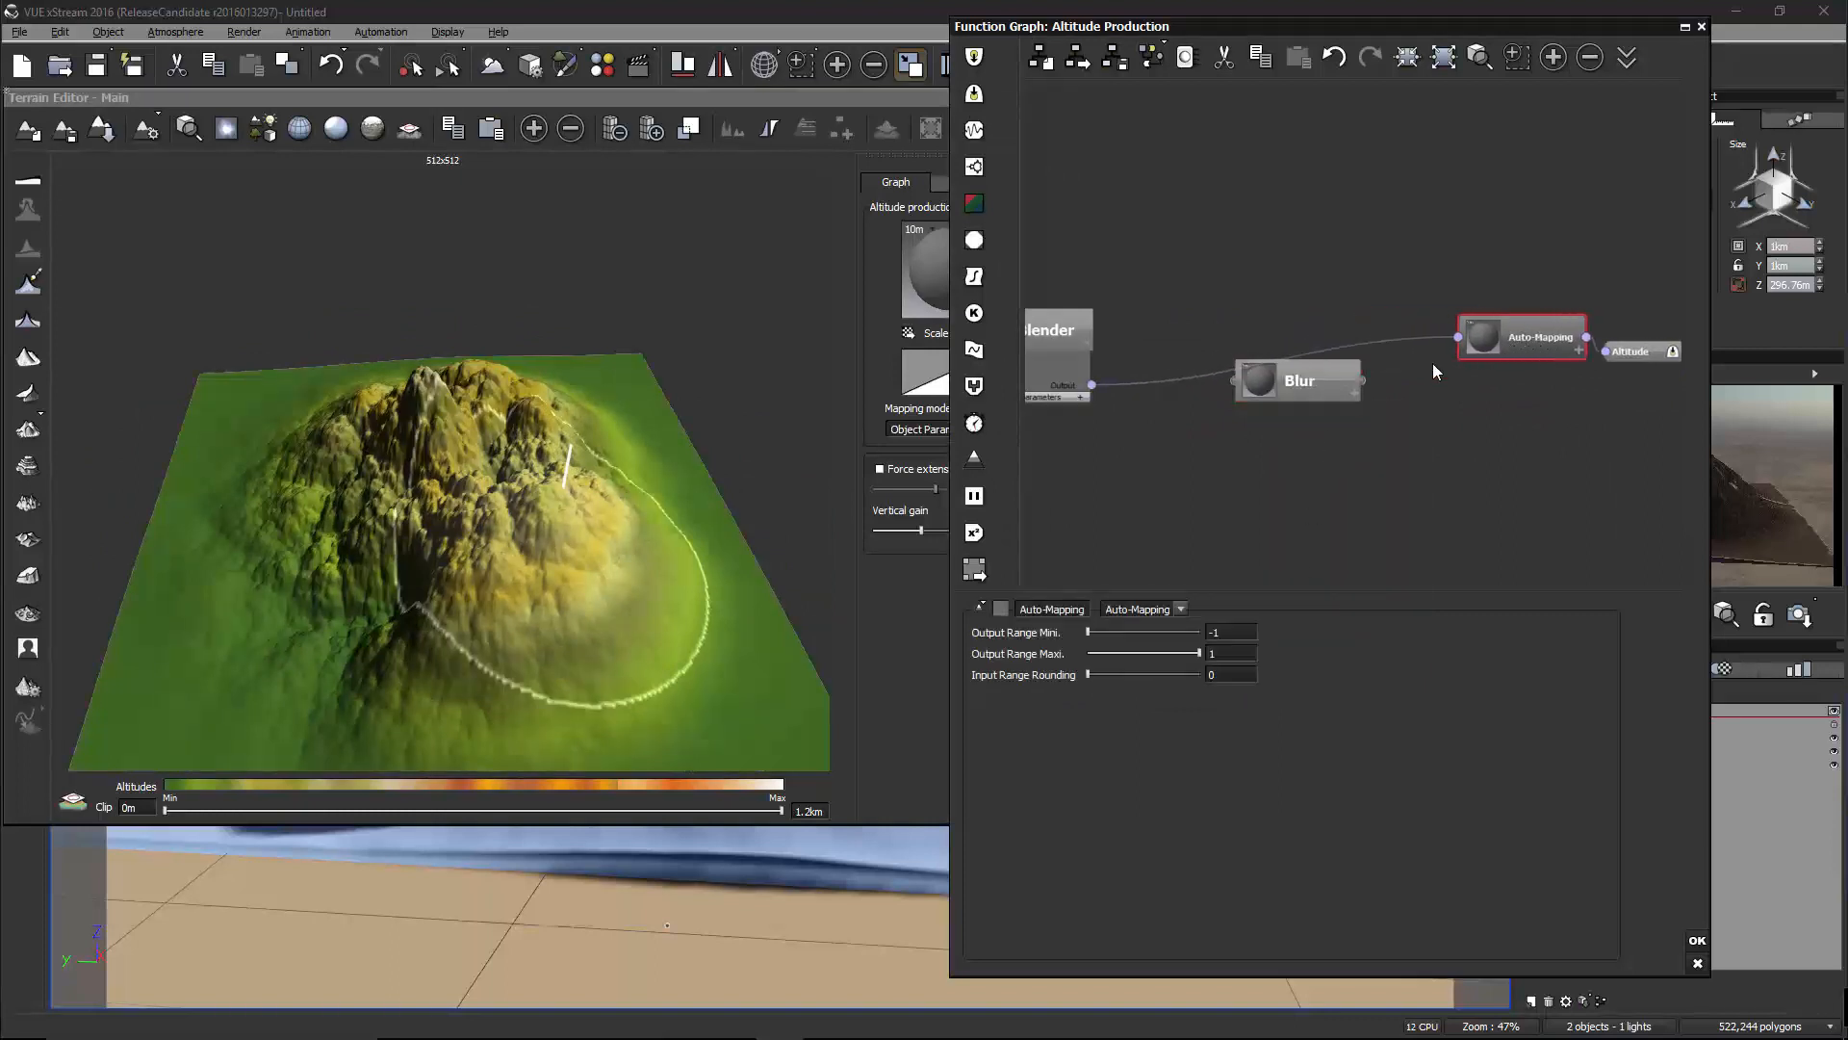
drag(1225, 380, 1235, 380)
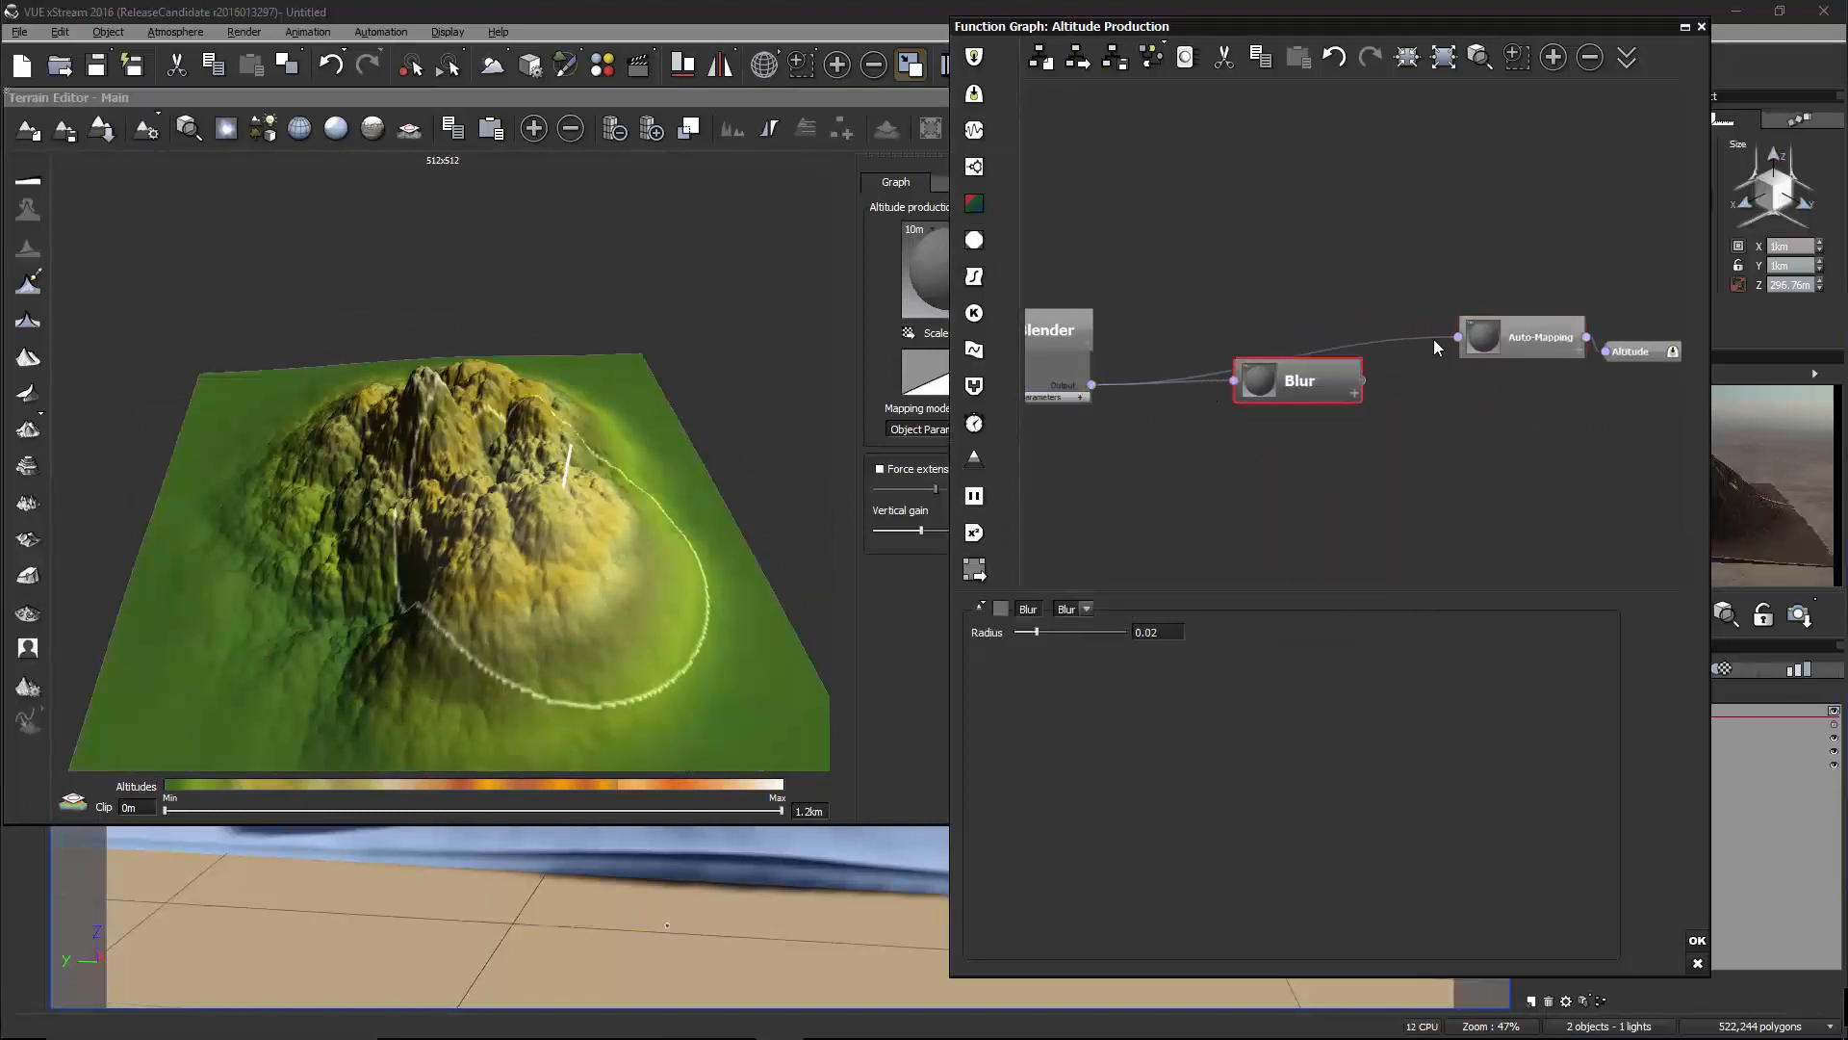
drag(1459, 337, 1278, 375)
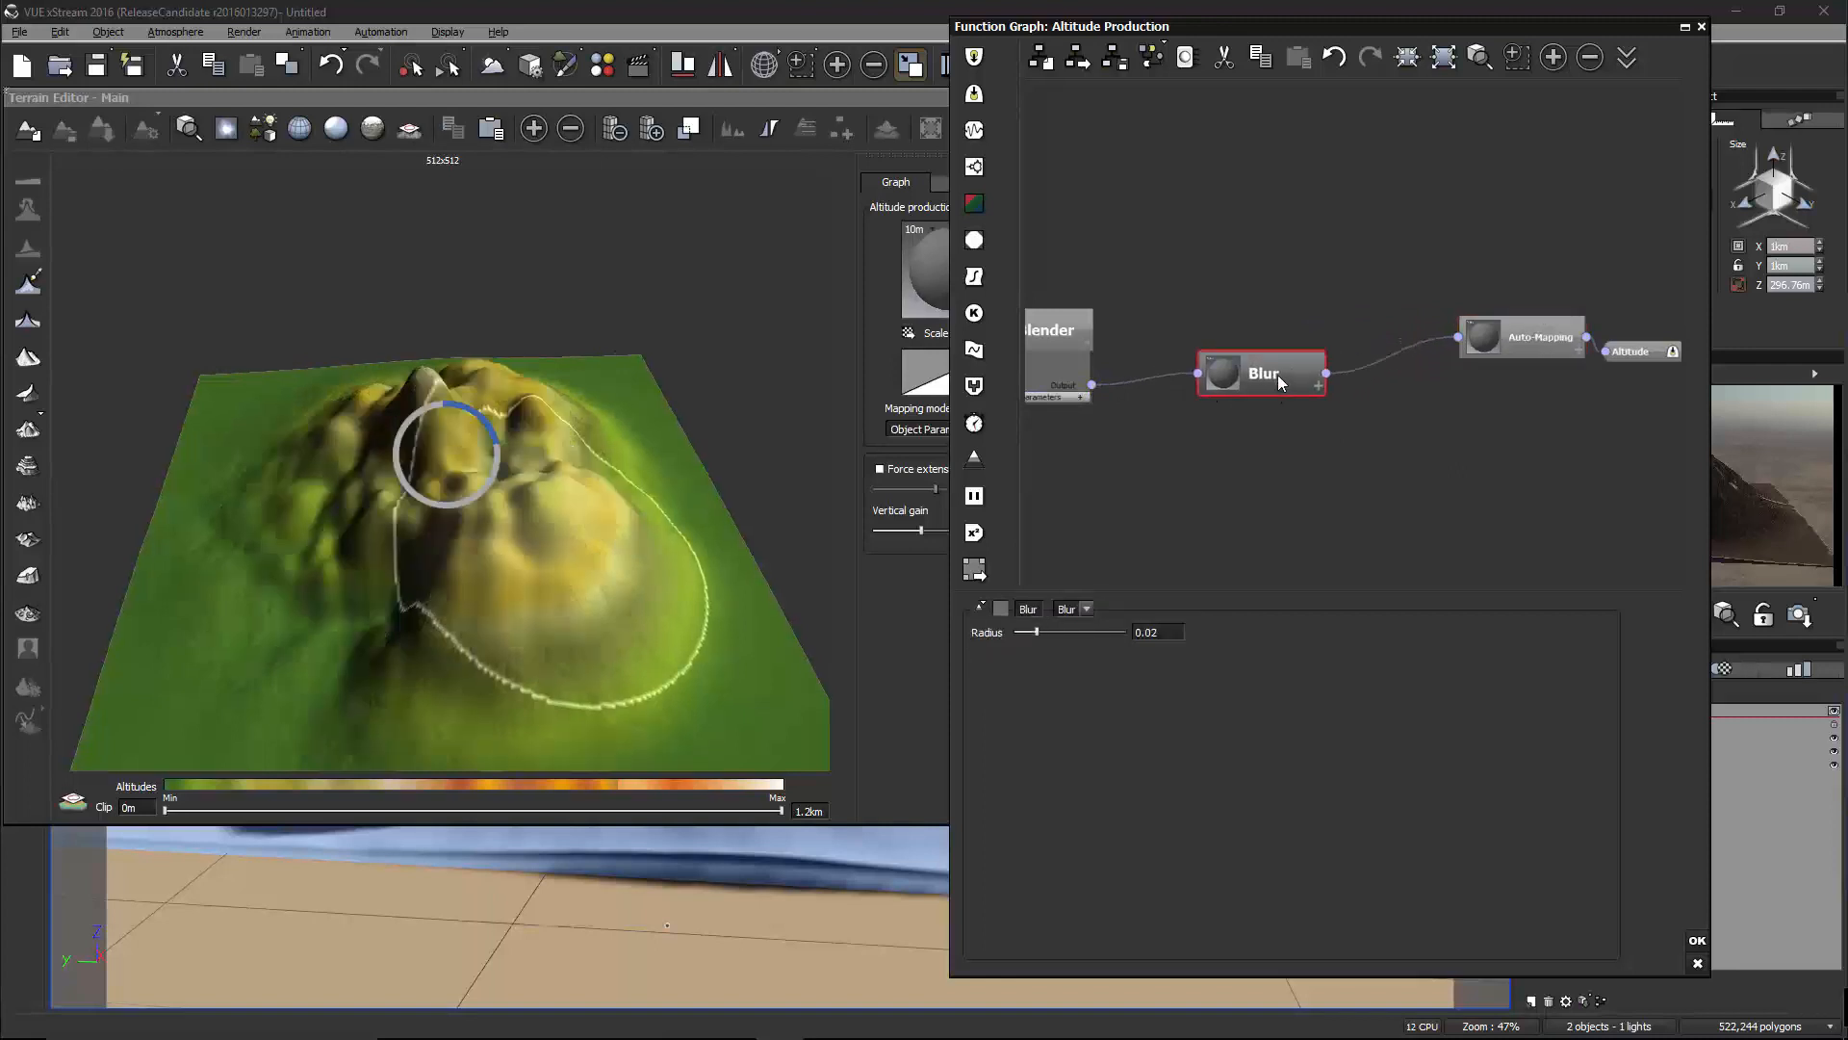
Set the Blur node's radius to about 0.0234 and check the smoothed terrain in the preview
mouse_move(1068, 634)
mouse_down()
mouse_move(1118, 636)
mouse_move(1019, 631)
mouse_move(1059, 633)
mouse_up()
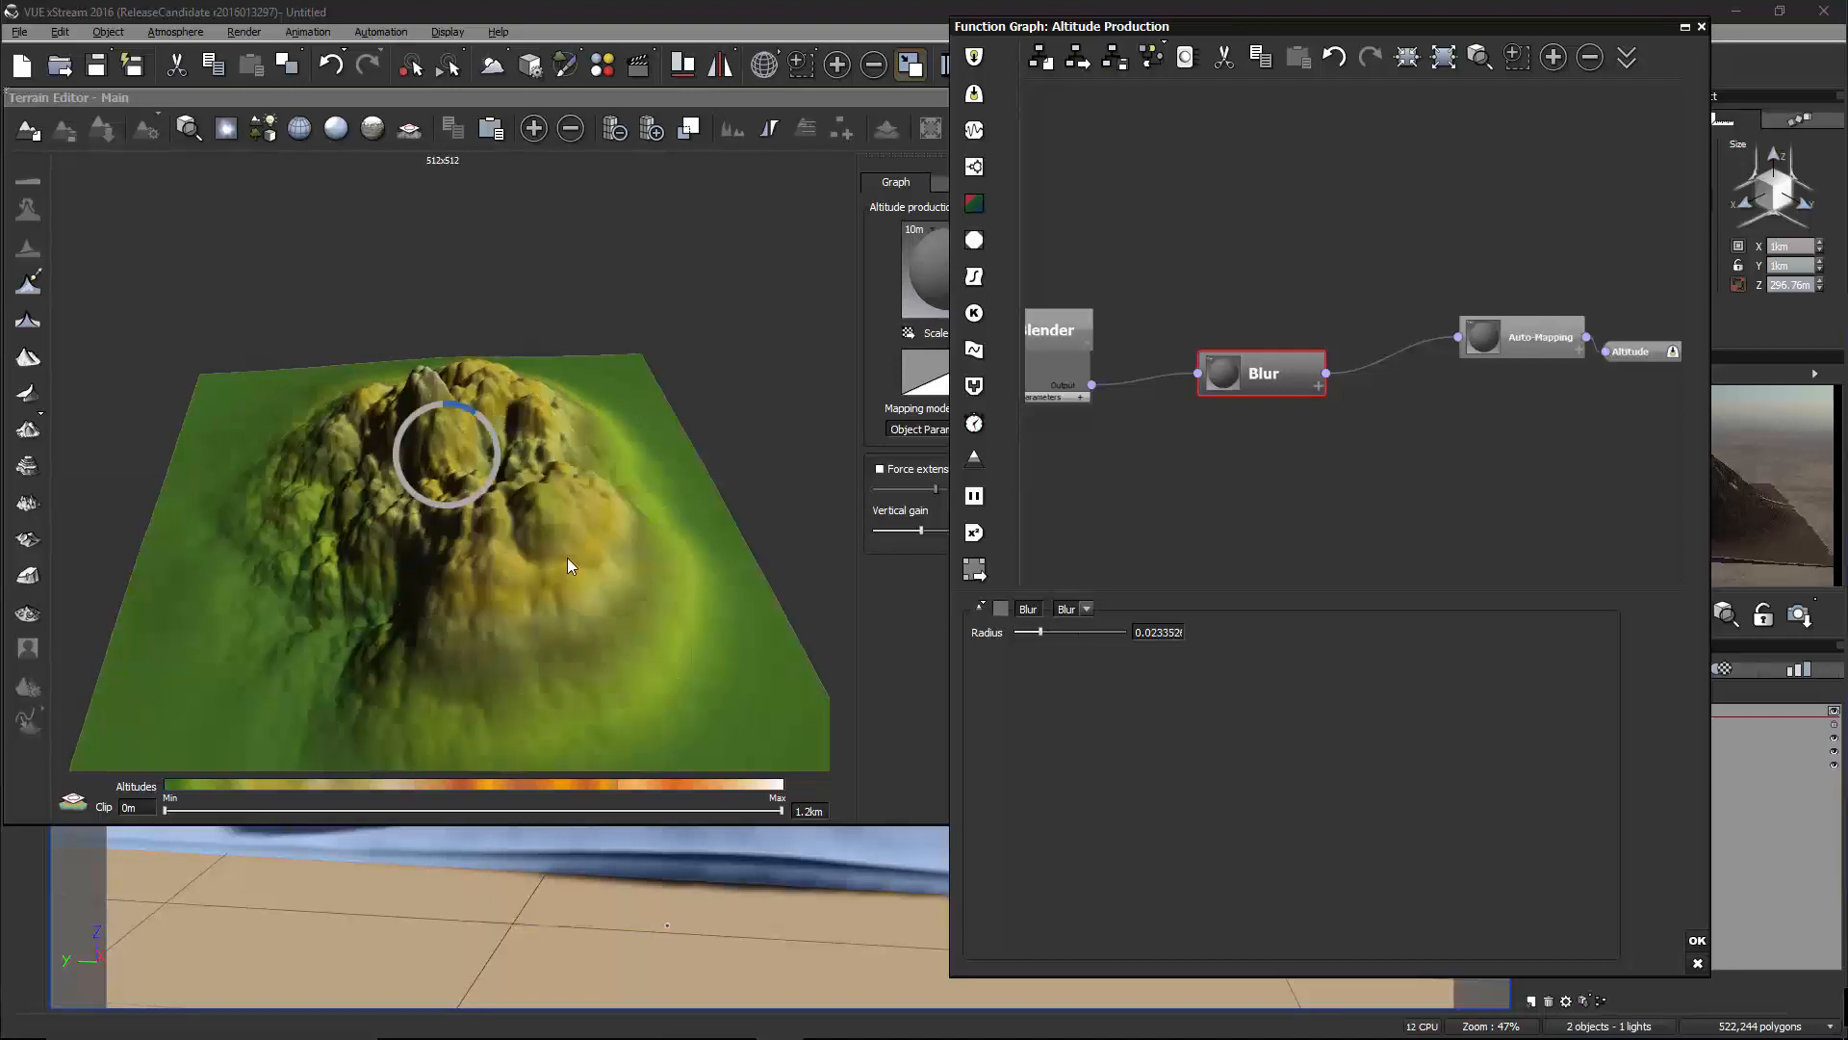
mouse_move(570, 558)
right_down()
mouse_move(672, 584)
mouse_move(797, 559)
mouse_move(487, 526)
mouse_move(669, 515)
mouse_move(718, 548)
right_up()
click(1269, 391)
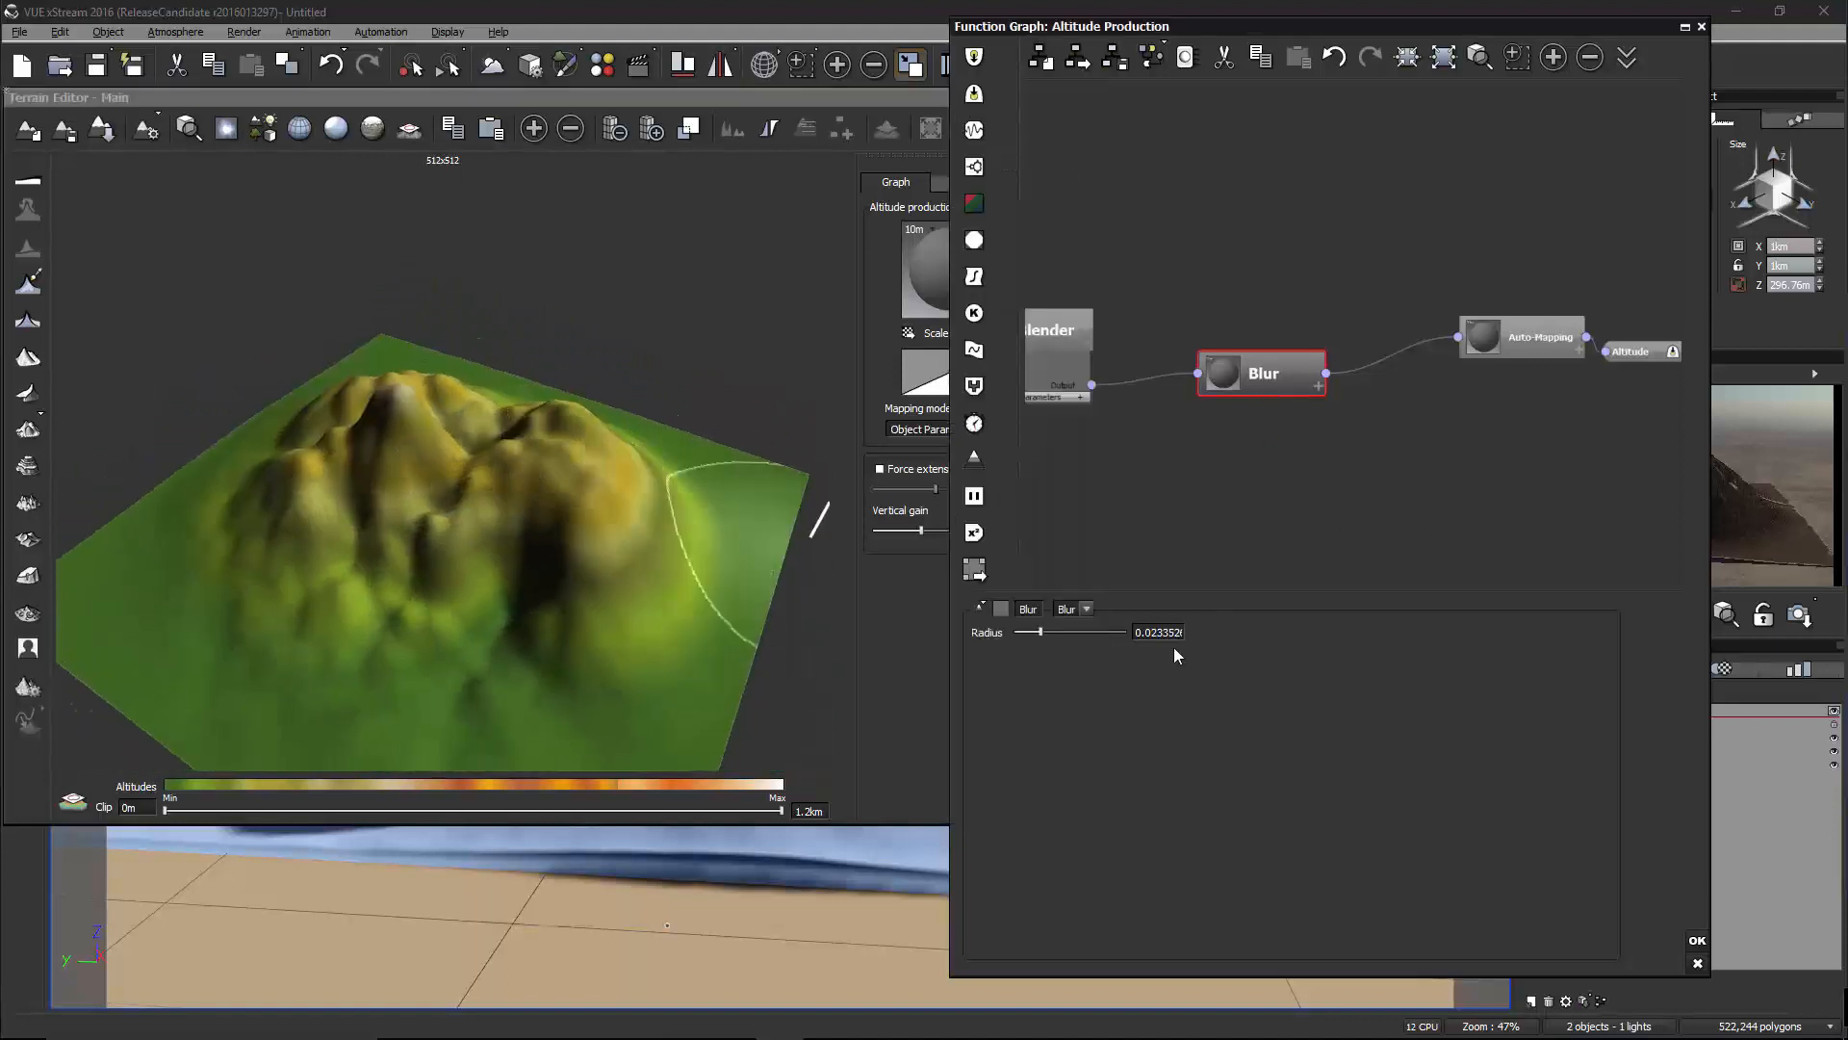
Change the Blur node's type to Convexity and inspect the terrain preview from several angles
click(1089, 610)
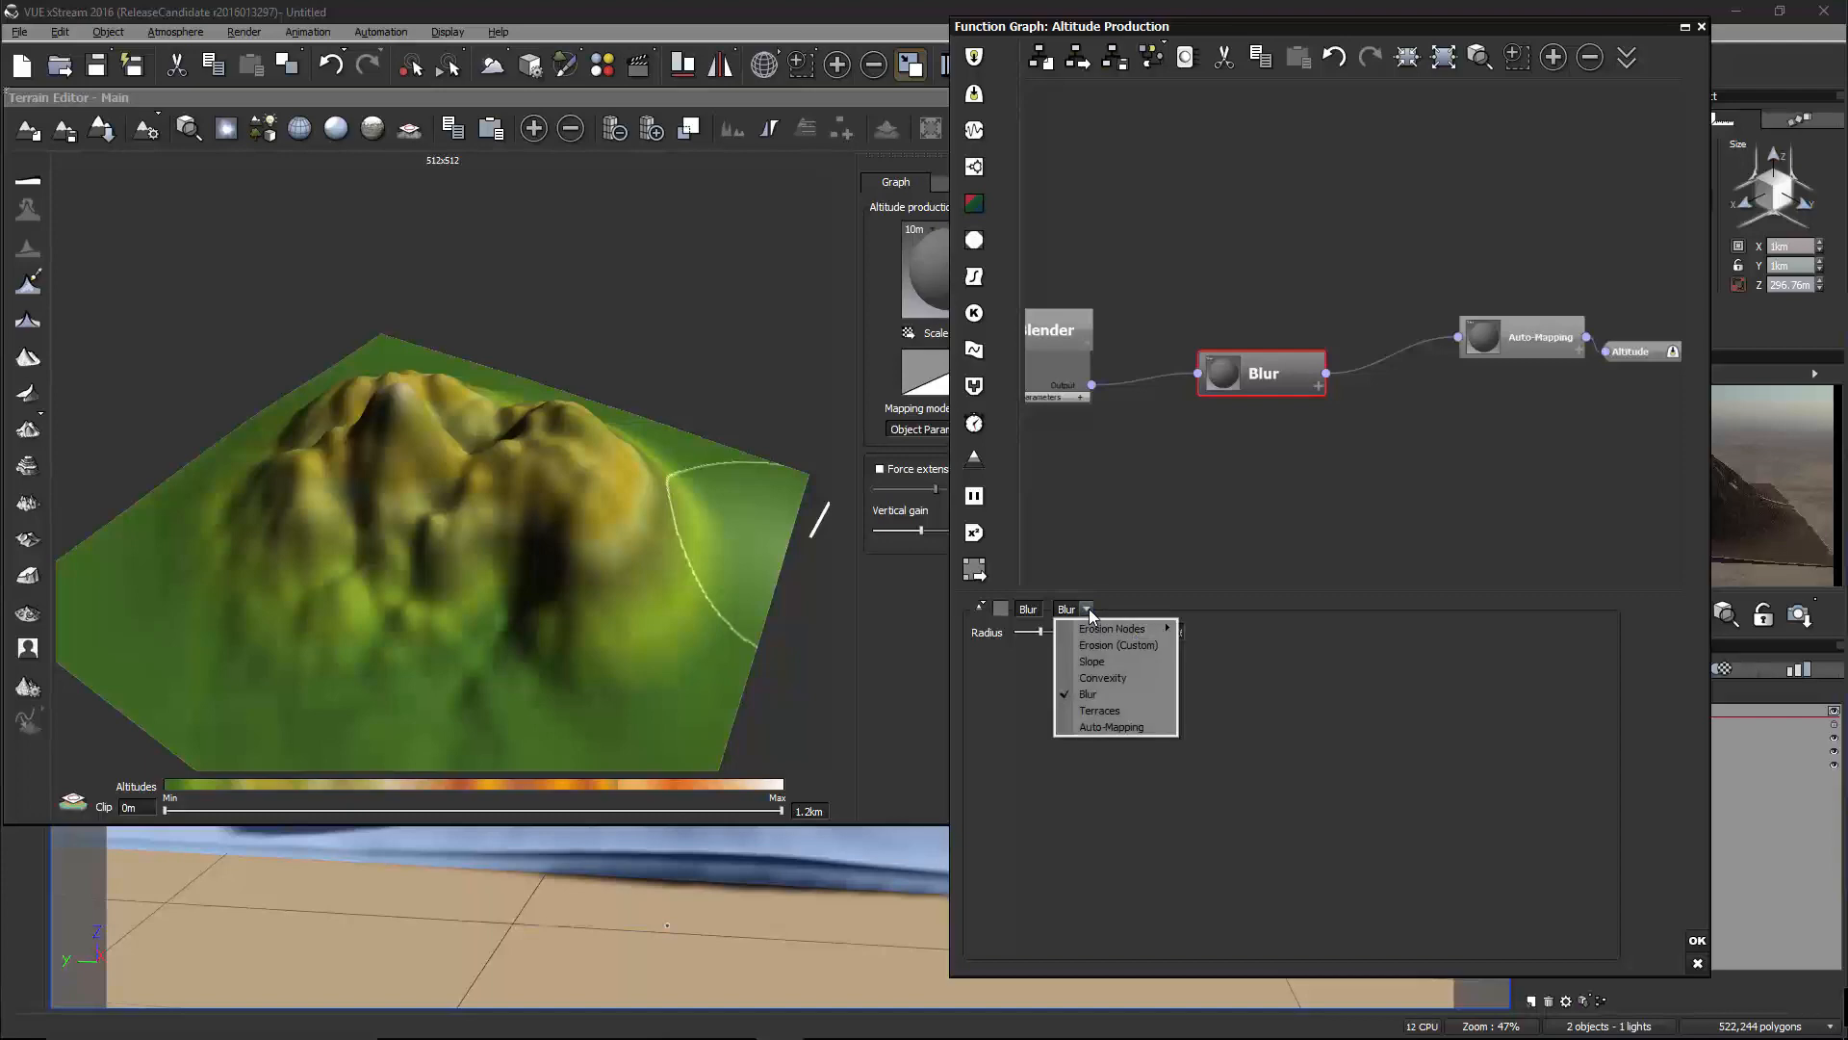
click(1124, 680)
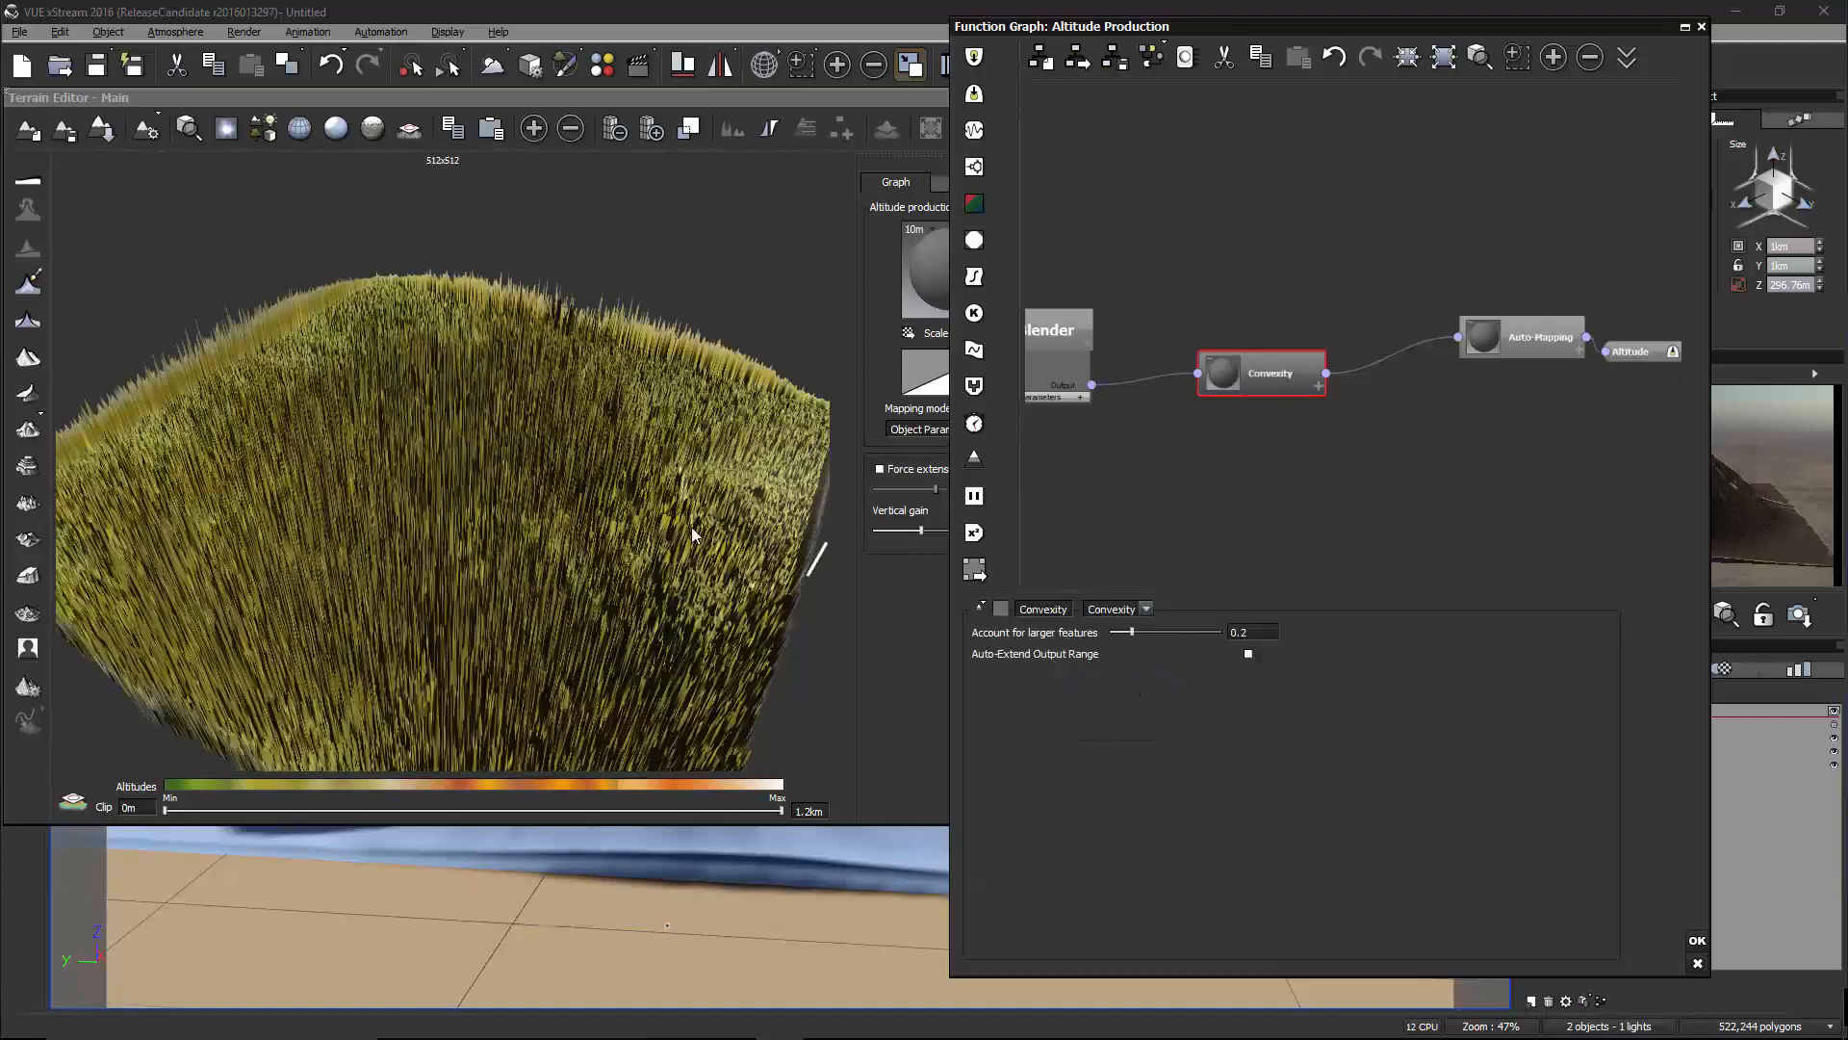
right_drag(691, 528, 498, 505)
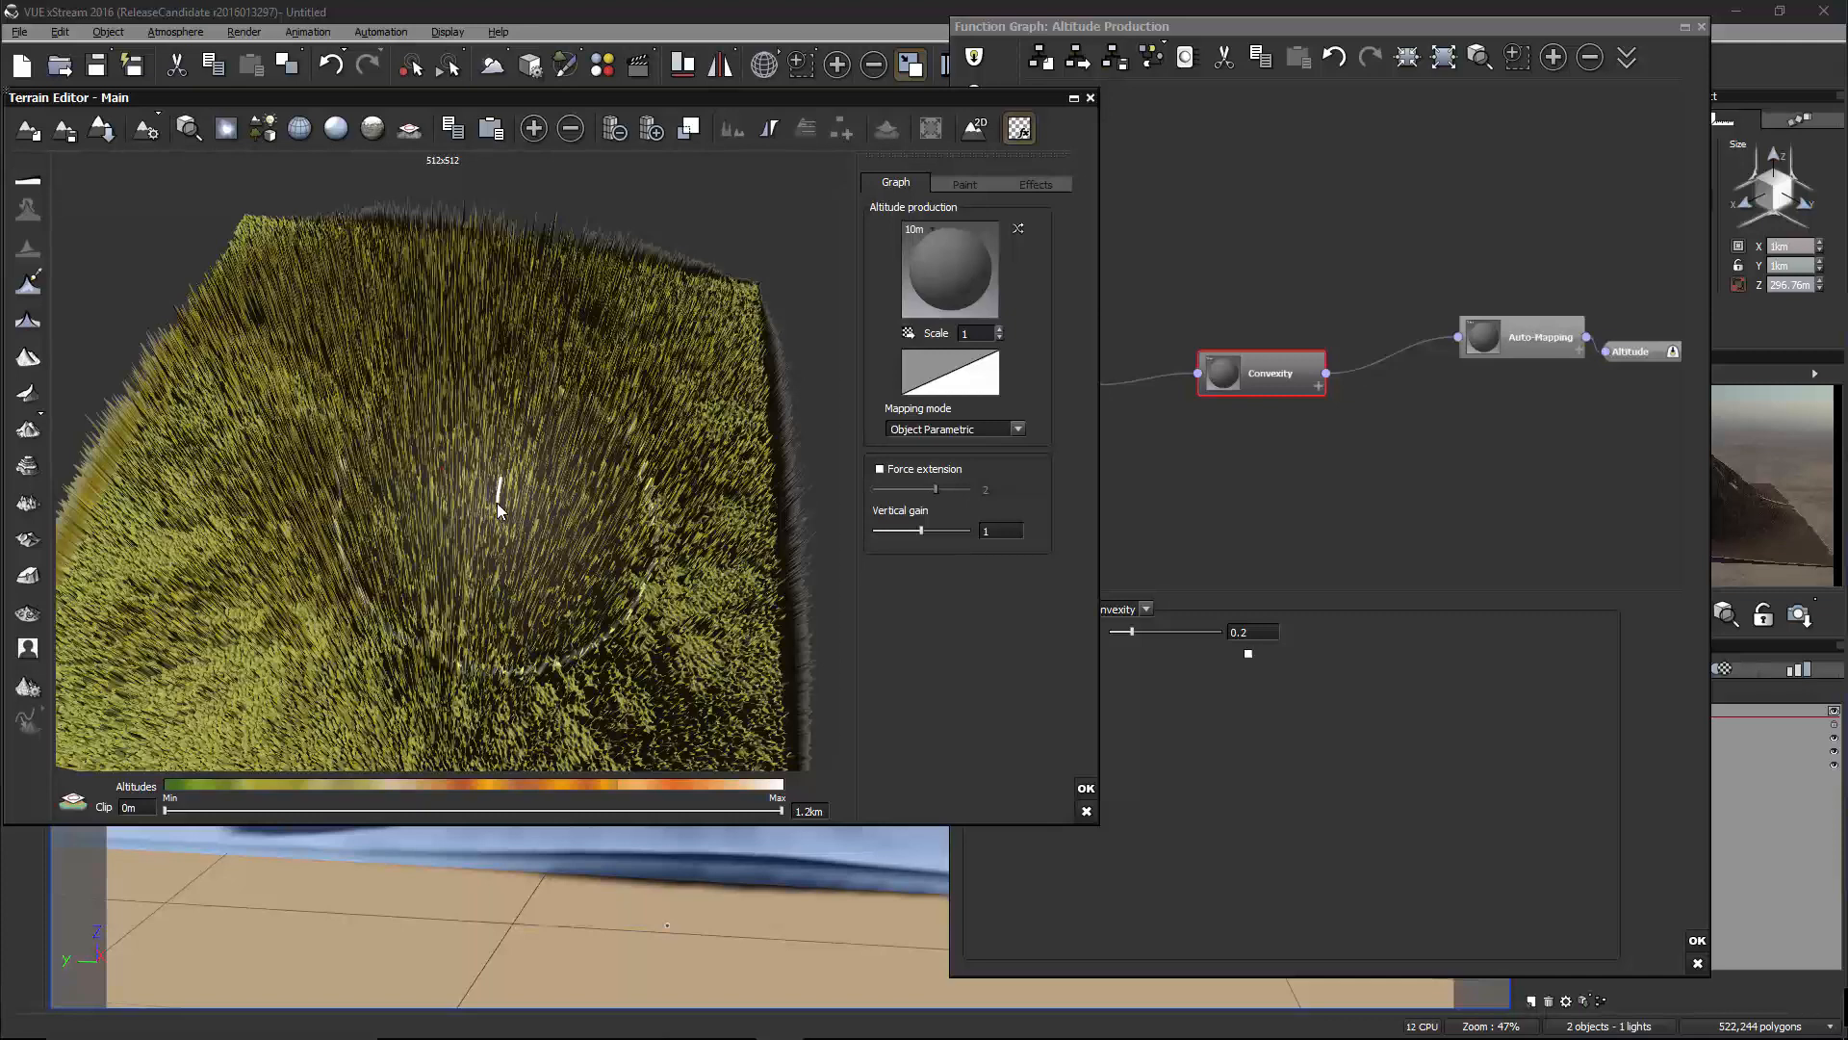
right_drag(497, 503, 637, 407)
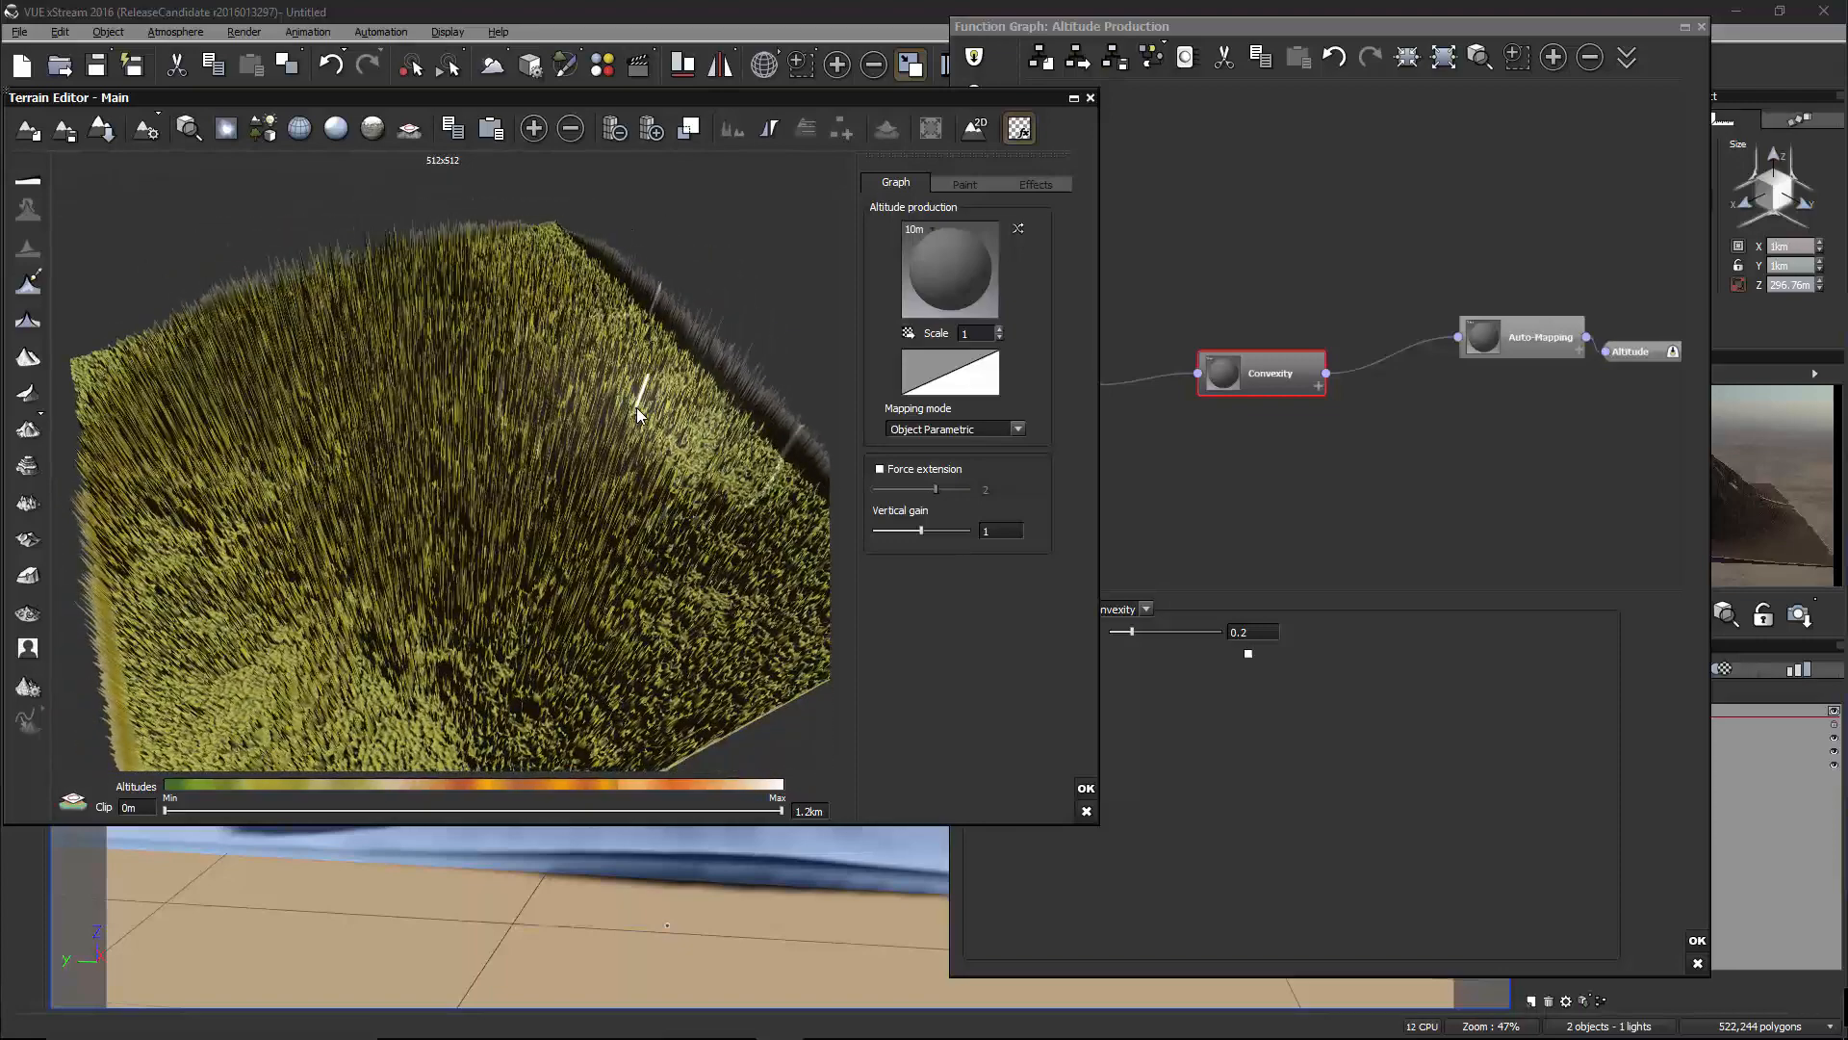
right_drag(631, 407, 688, 433)
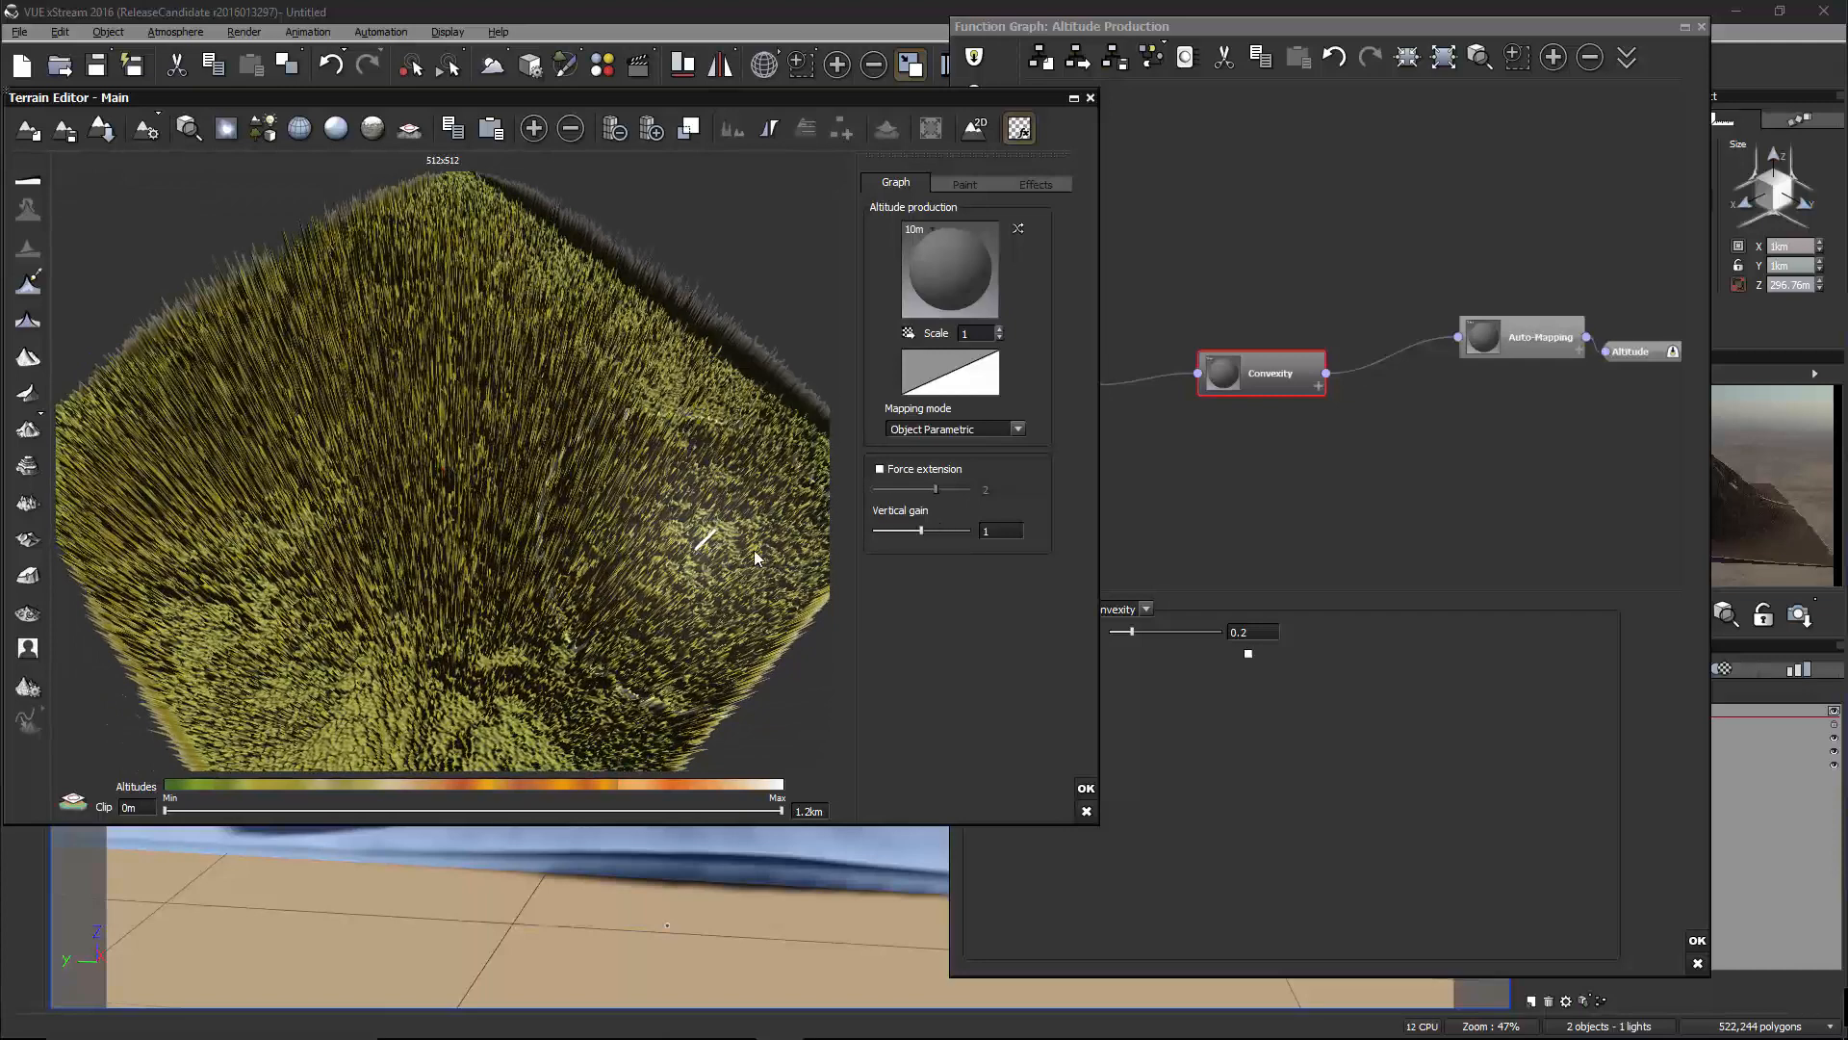
Set the Convexity node's Account for larger features to 0.75 and enable Auto-Extend Output Range
mouse_move(1151, 630)
mouse_down()
mouse_move(1215, 632)
mouse_move(1186, 631)
mouse_up()
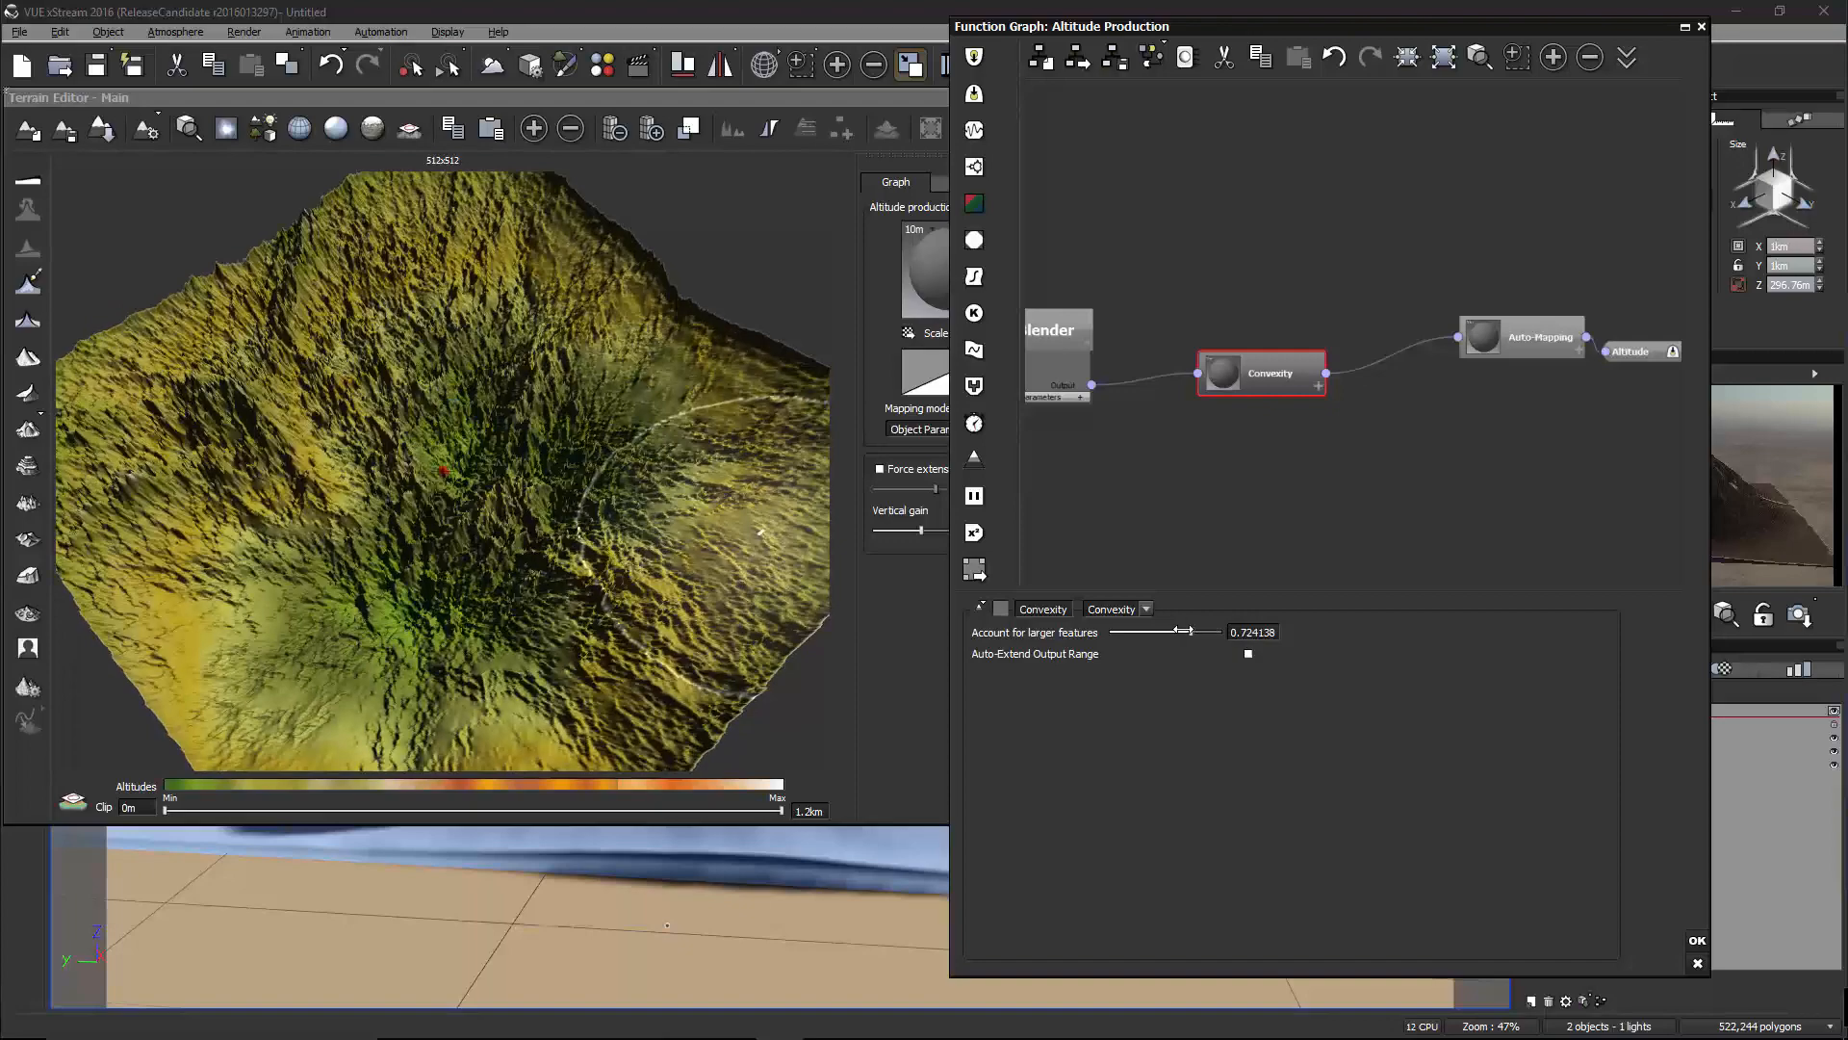
click(584, 479)
right_drag(584, 478, 501, 433)
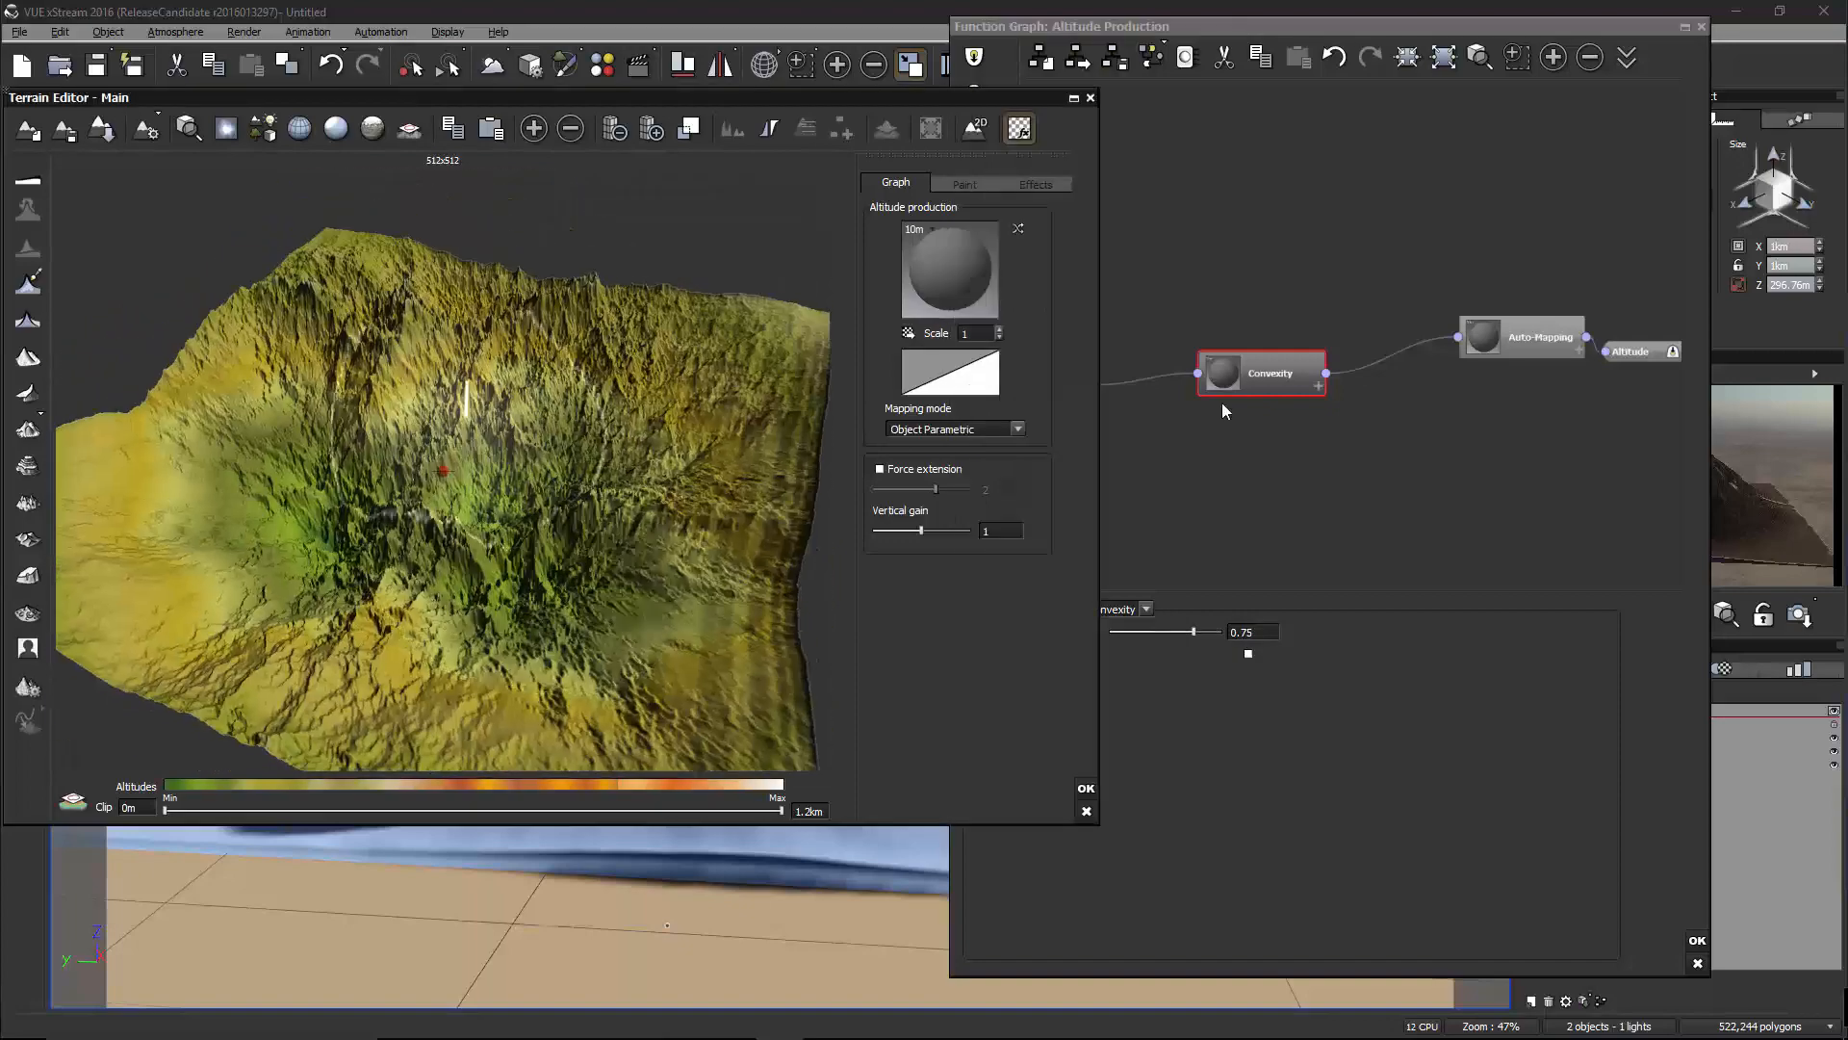
click(1290, 364)
drag(1290, 363, 1285, 343)
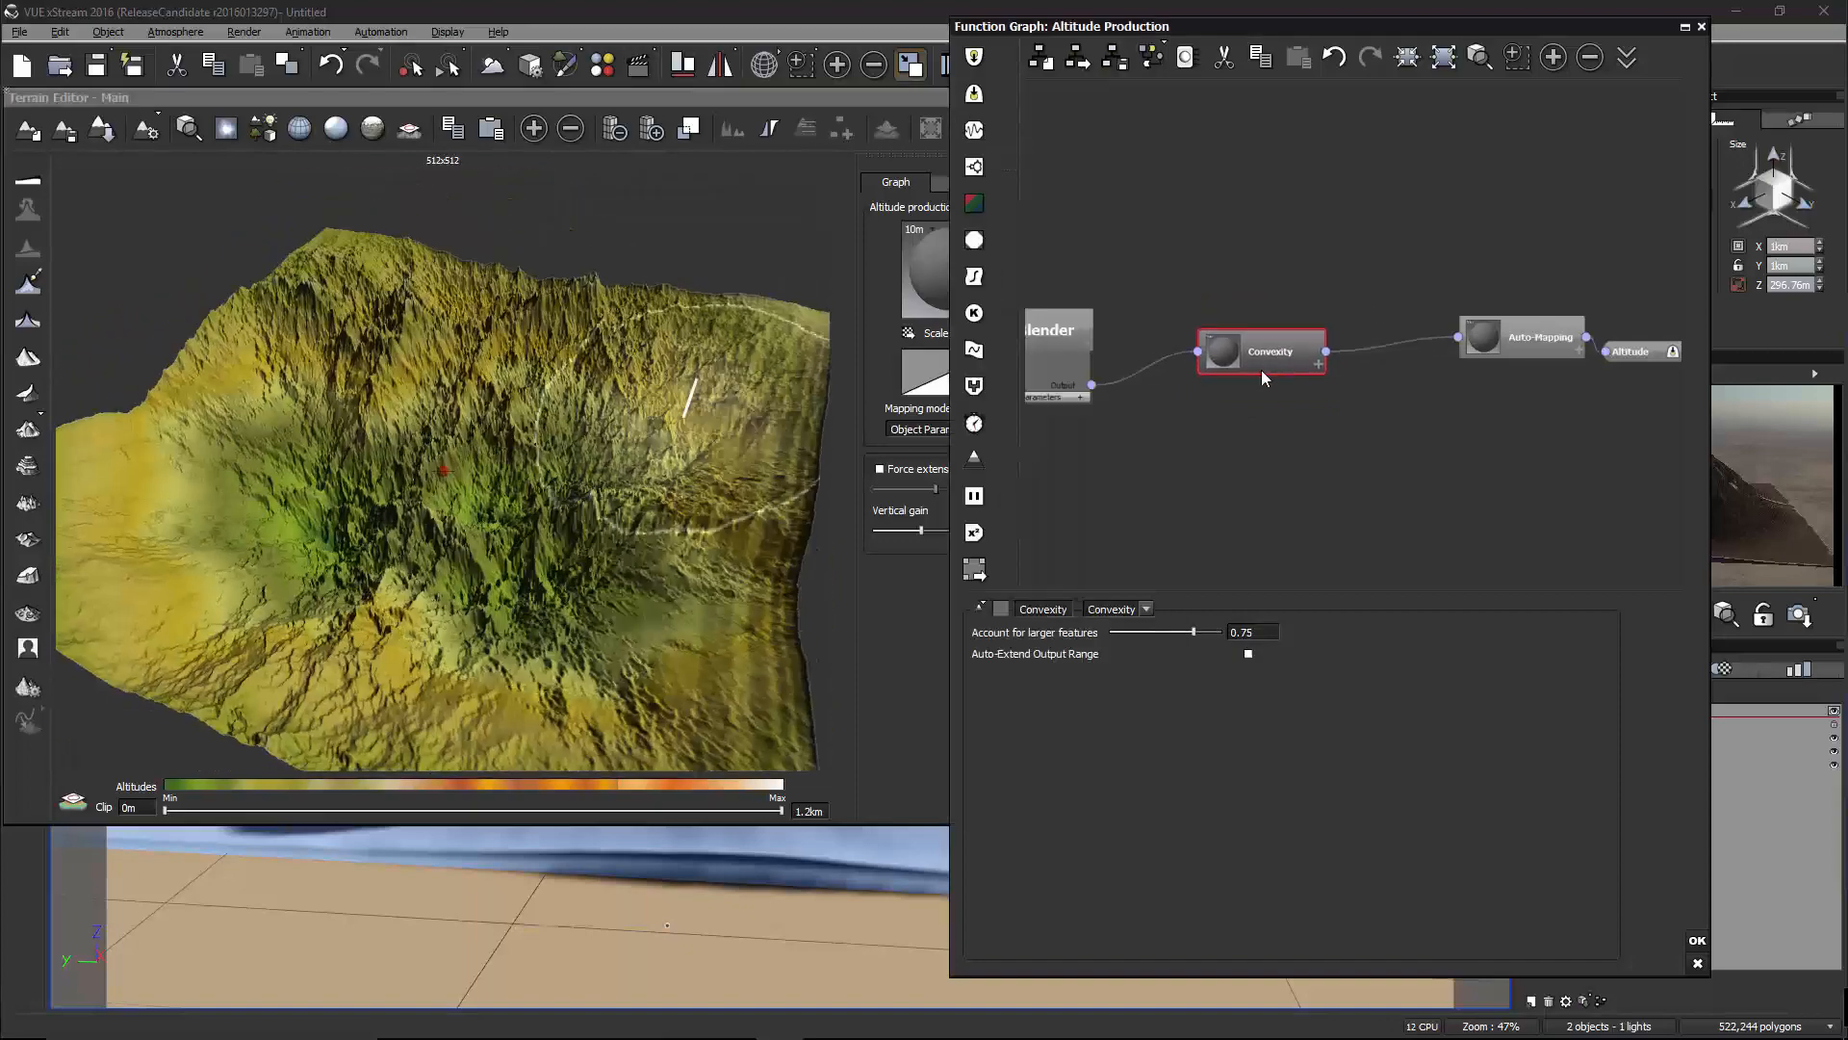
click(1249, 655)
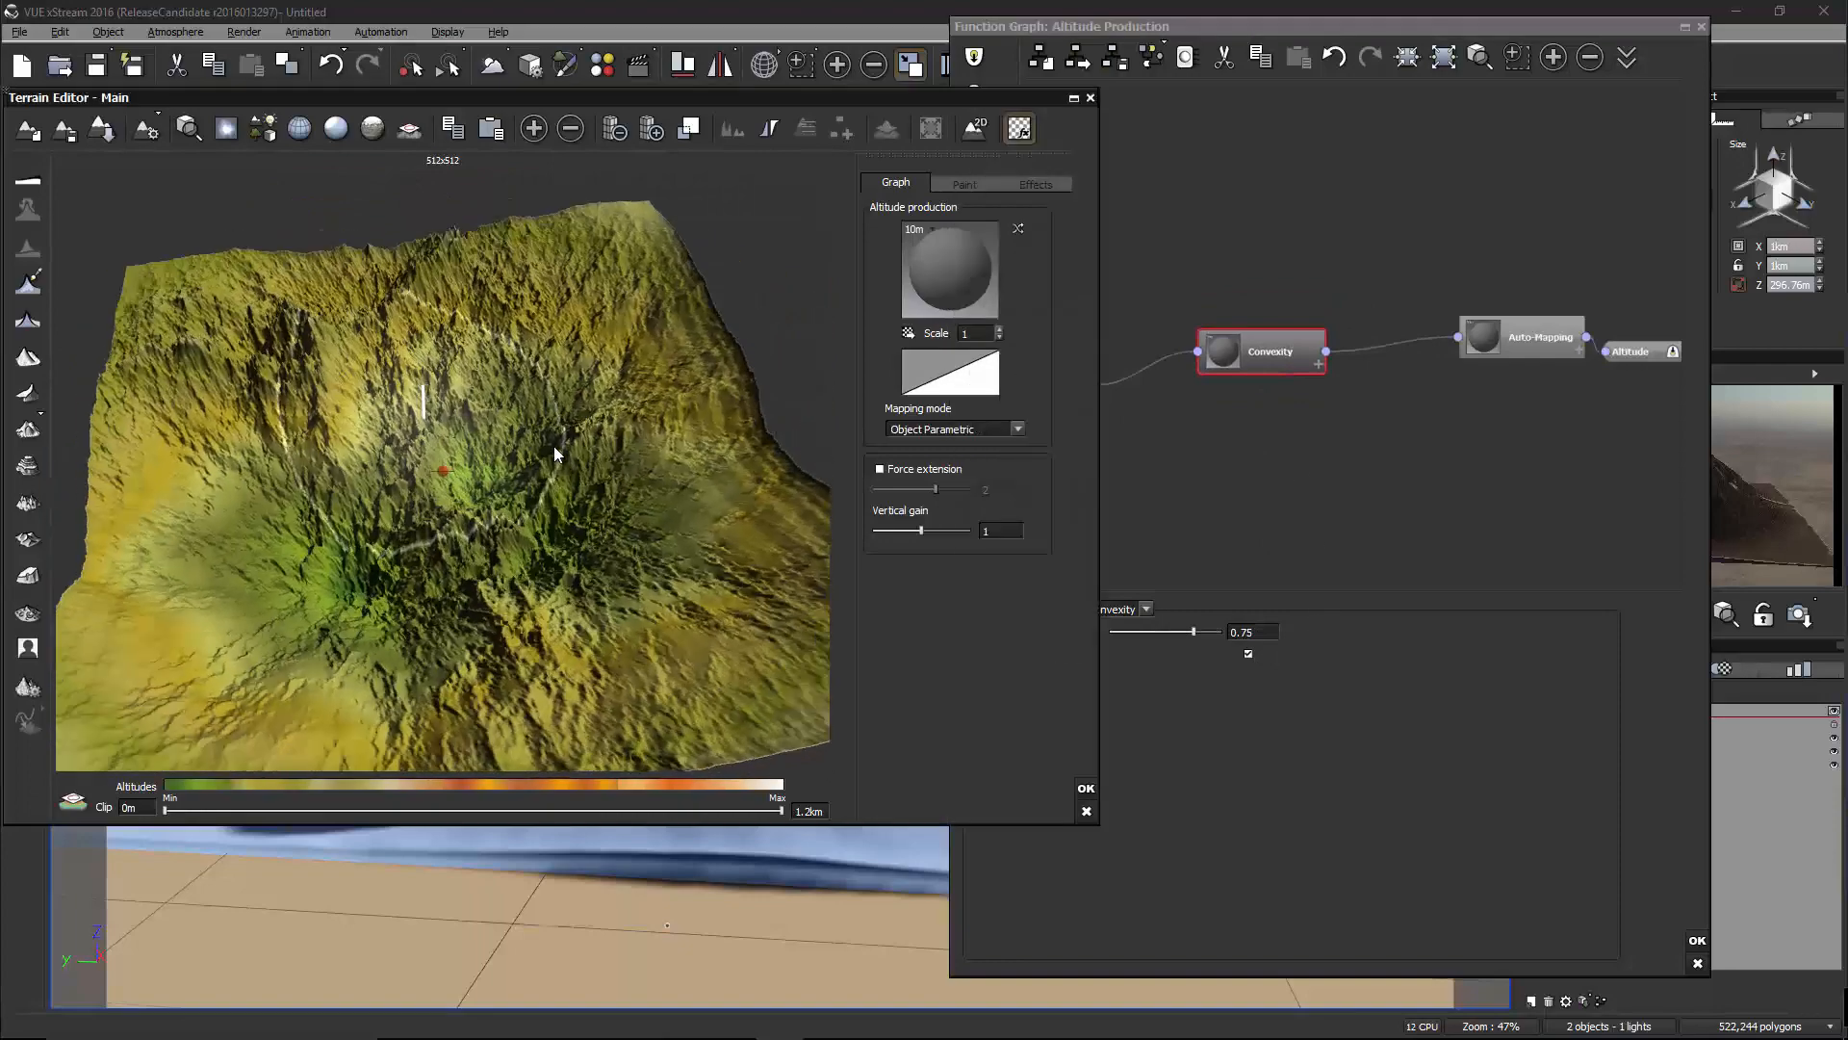
Change the Convexity node's type to Slope and inspect the reshaped terrain in the preview
click(1270, 343)
click(1147, 611)
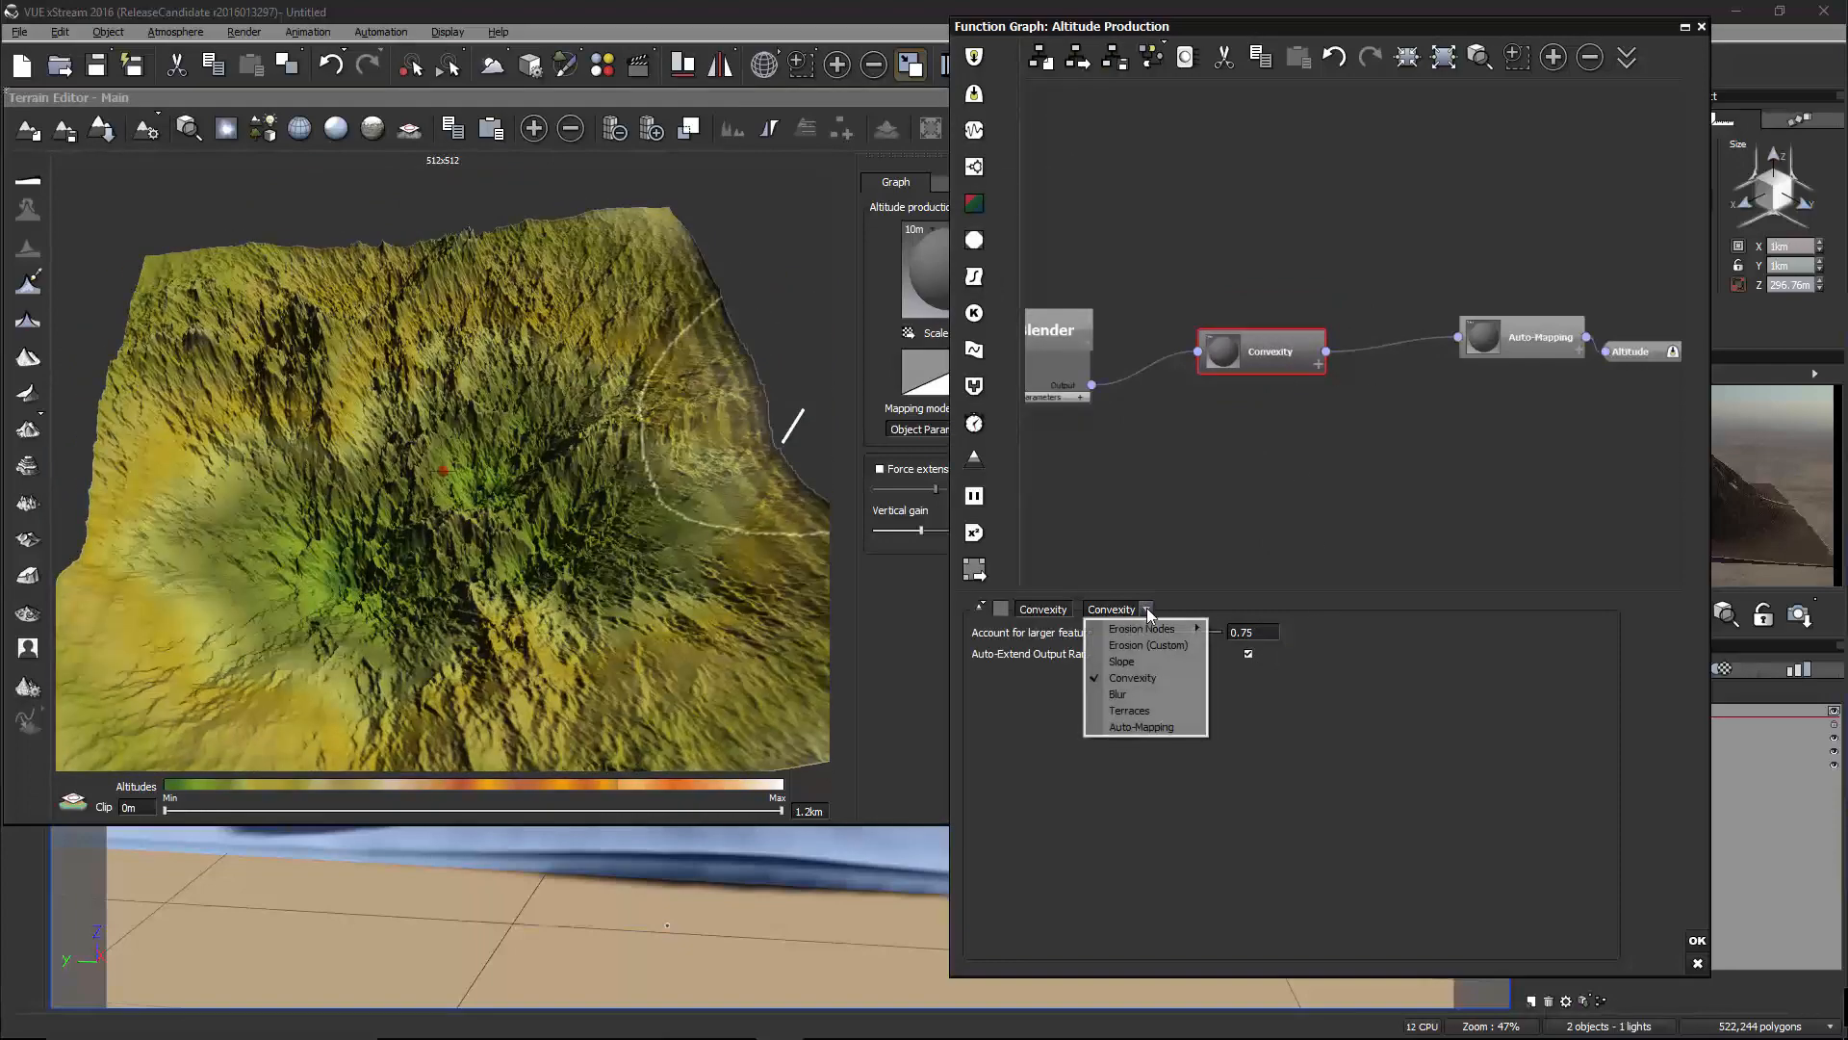
click(1163, 661)
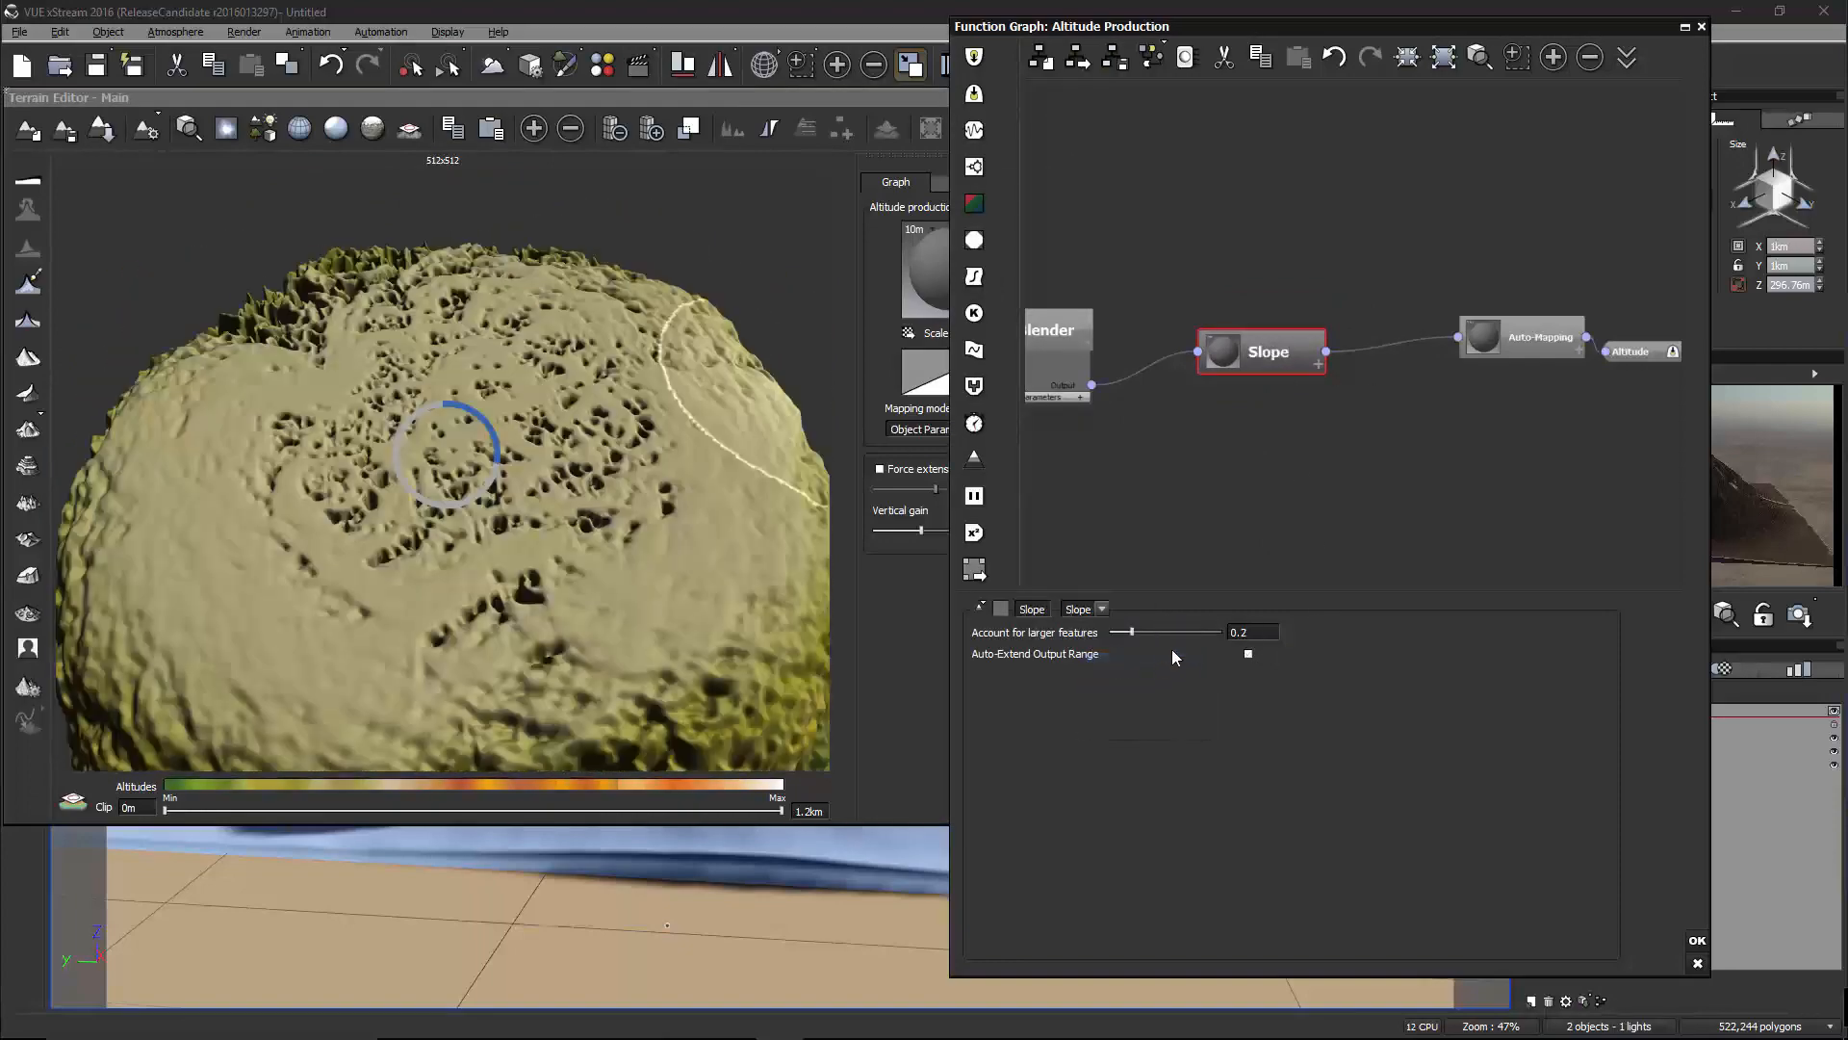
click(826, 499)
right_drag(826, 500, 674, 539)
Set the Slope node's Account for larger features to about 0.467 and examine the terrain preview from another angle
click(1129, 631)
mouse_move(1129, 631)
mouse_down()
mouse_move(1215, 628)
mouse_move(1162, 624)
mouse_up()
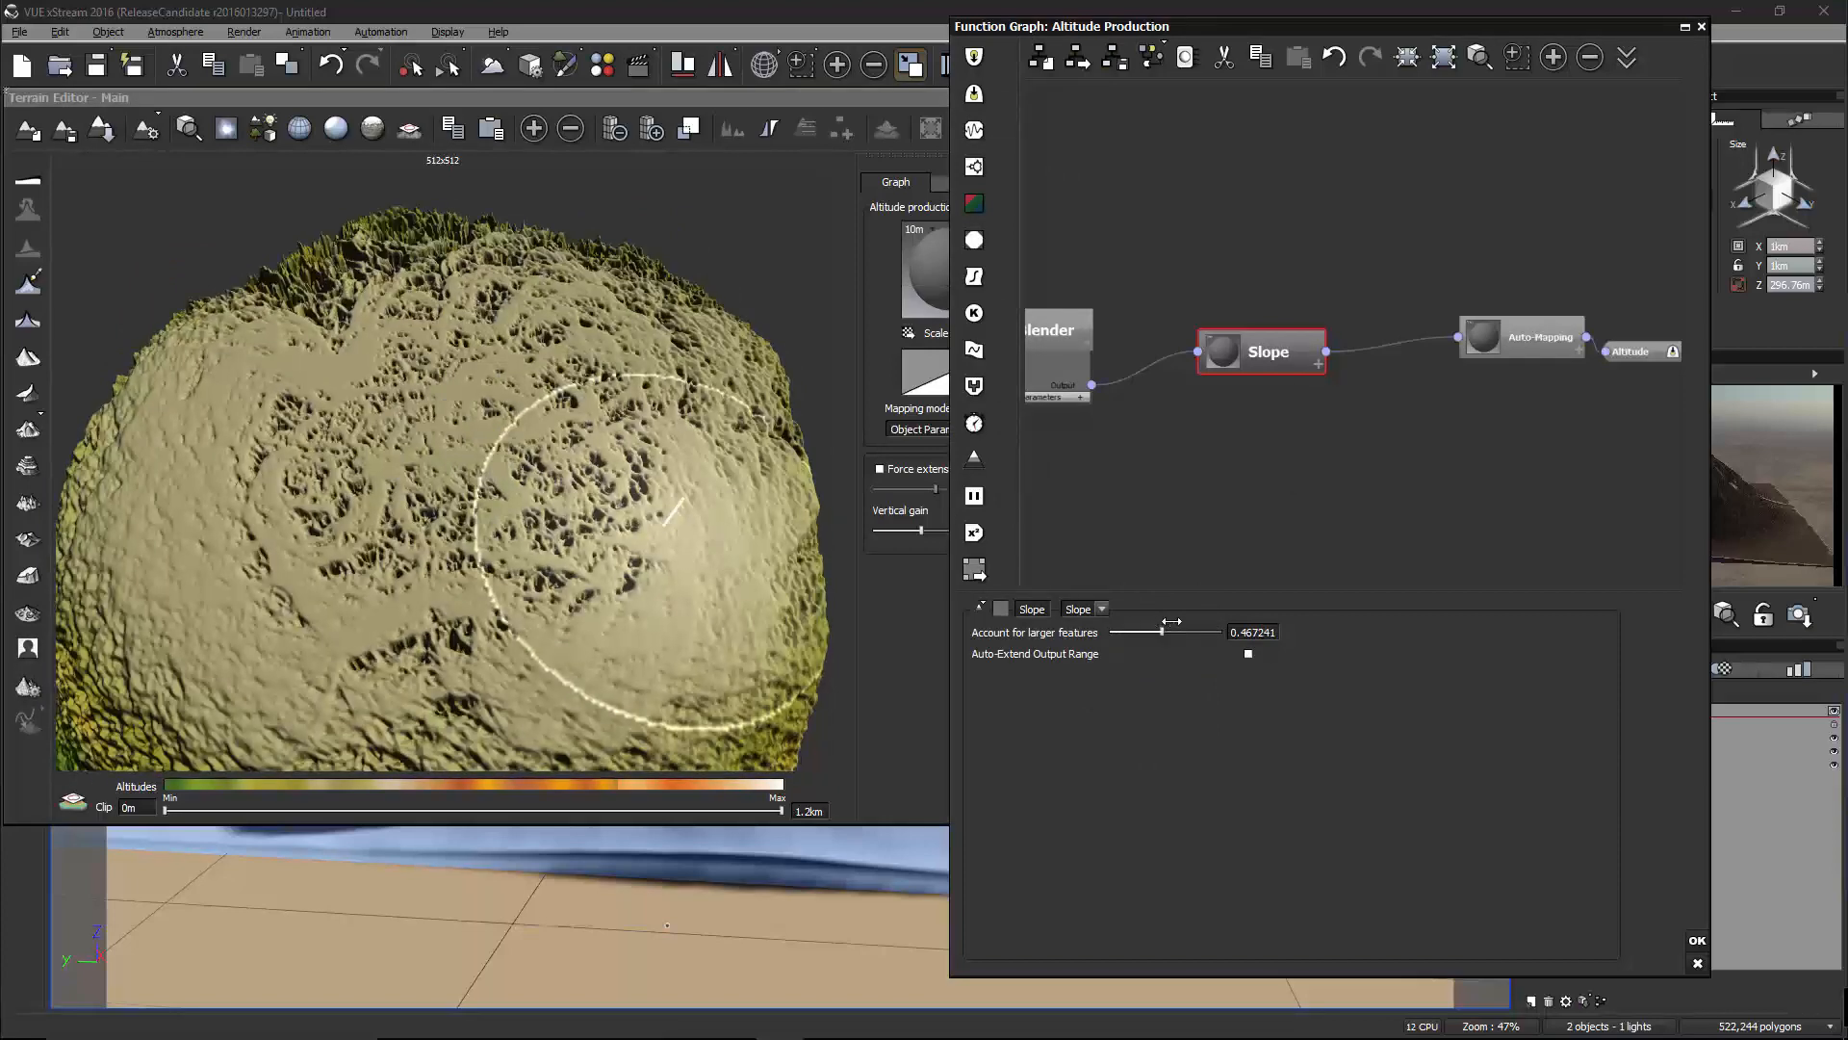
right_drag(713, 509, 779, 535)
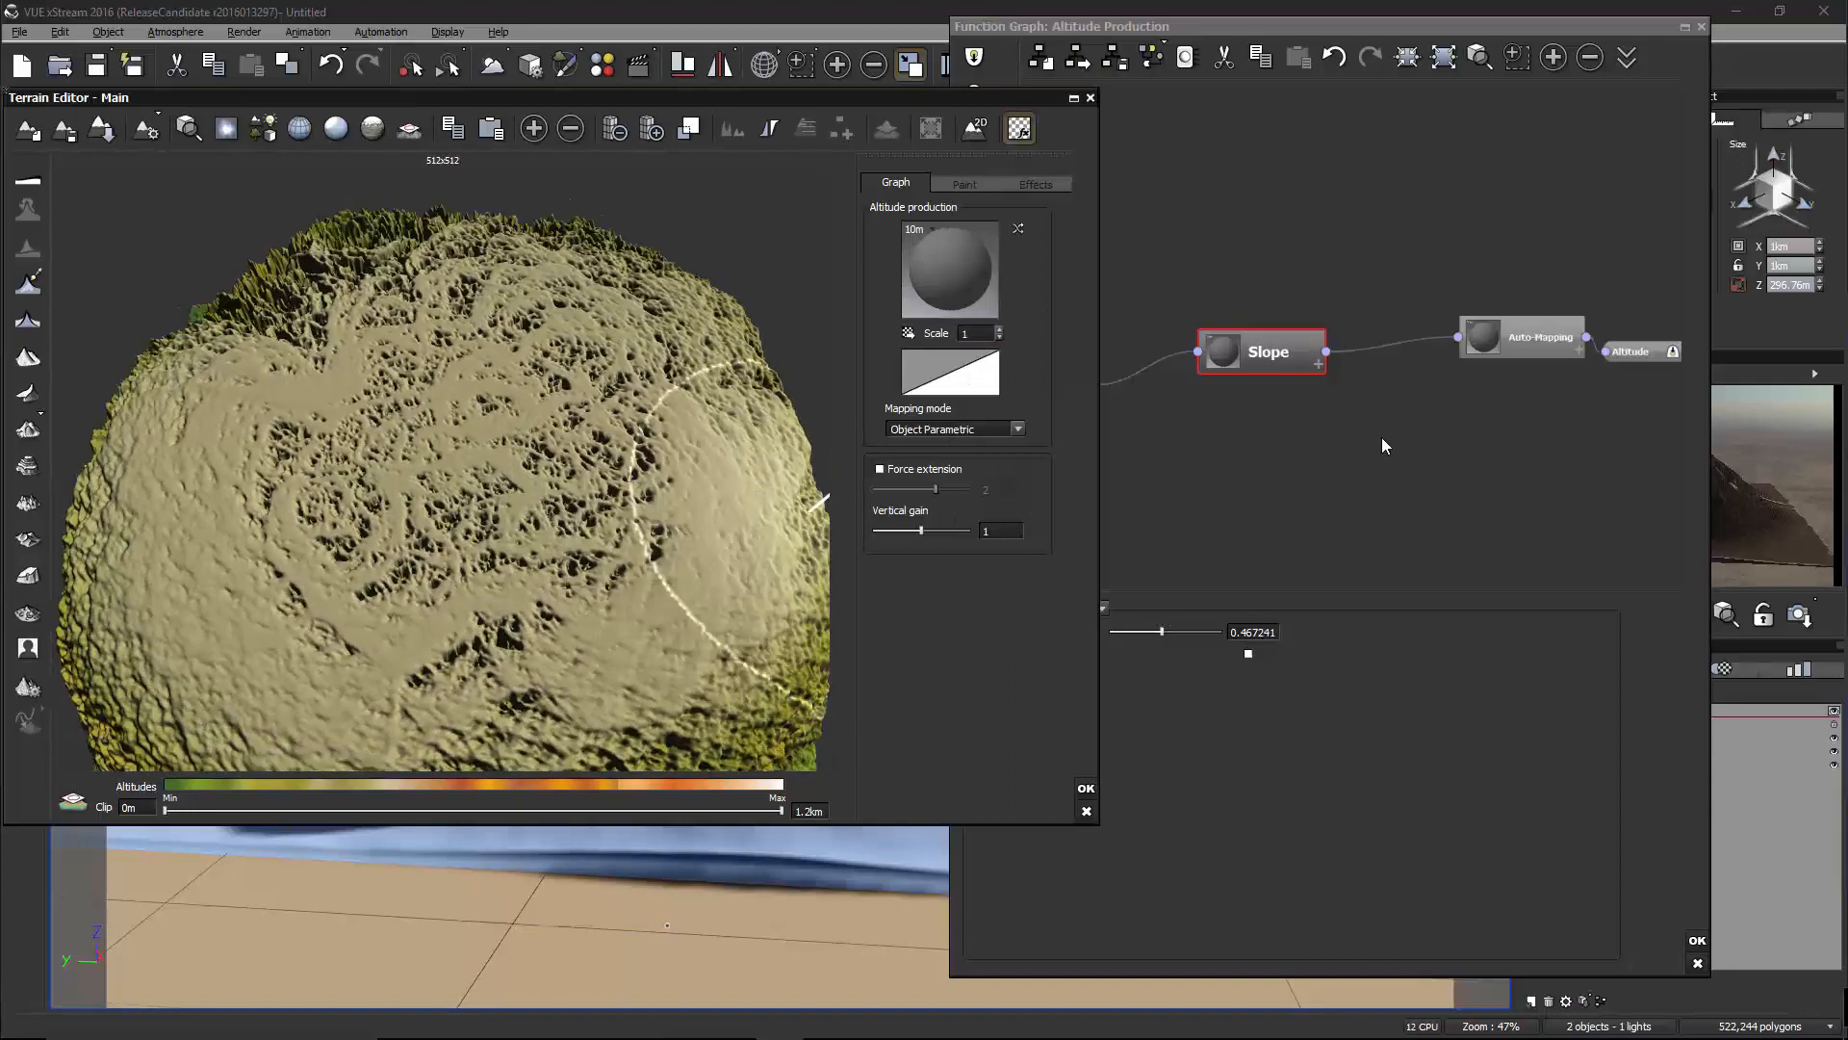
right_drag(560, 405, 818, 482)
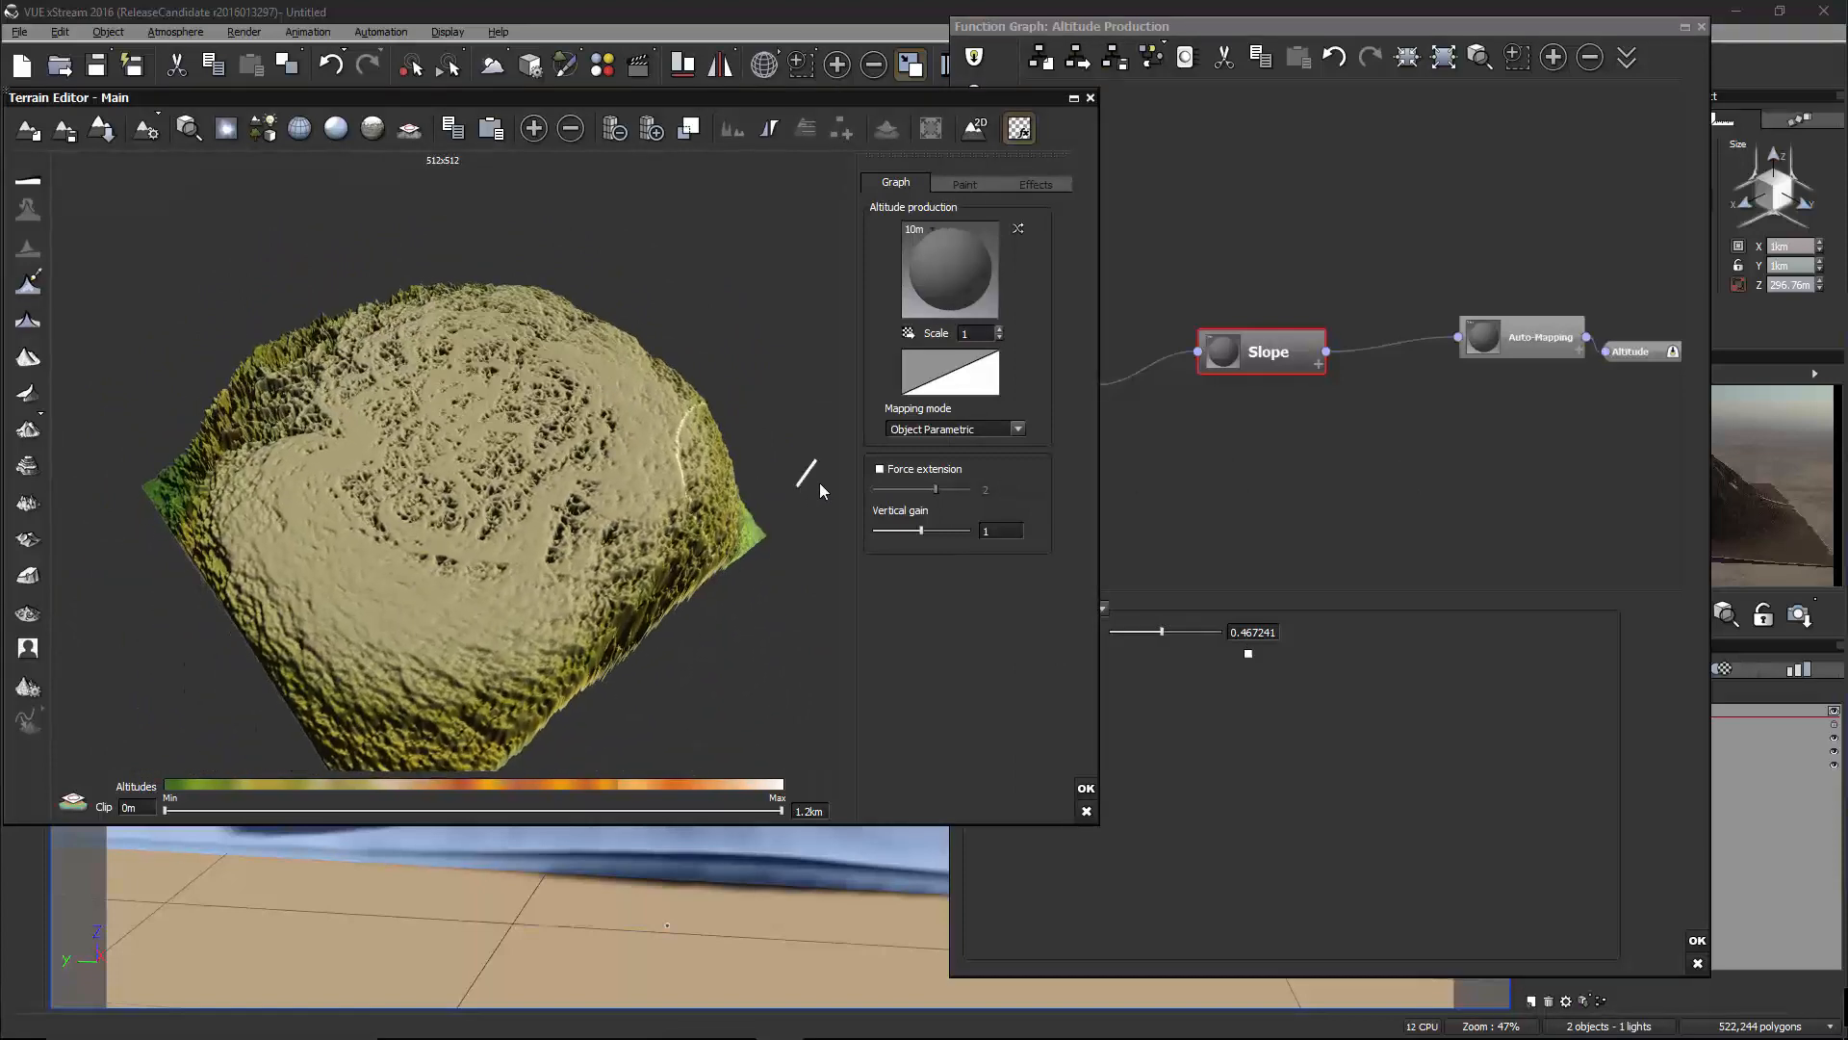
click(1284, 347)
mouse_move(1284, 346)
mouse_down()
mouse_move(1365, 245)
mouse_move(1305, 348)
mouse_up()
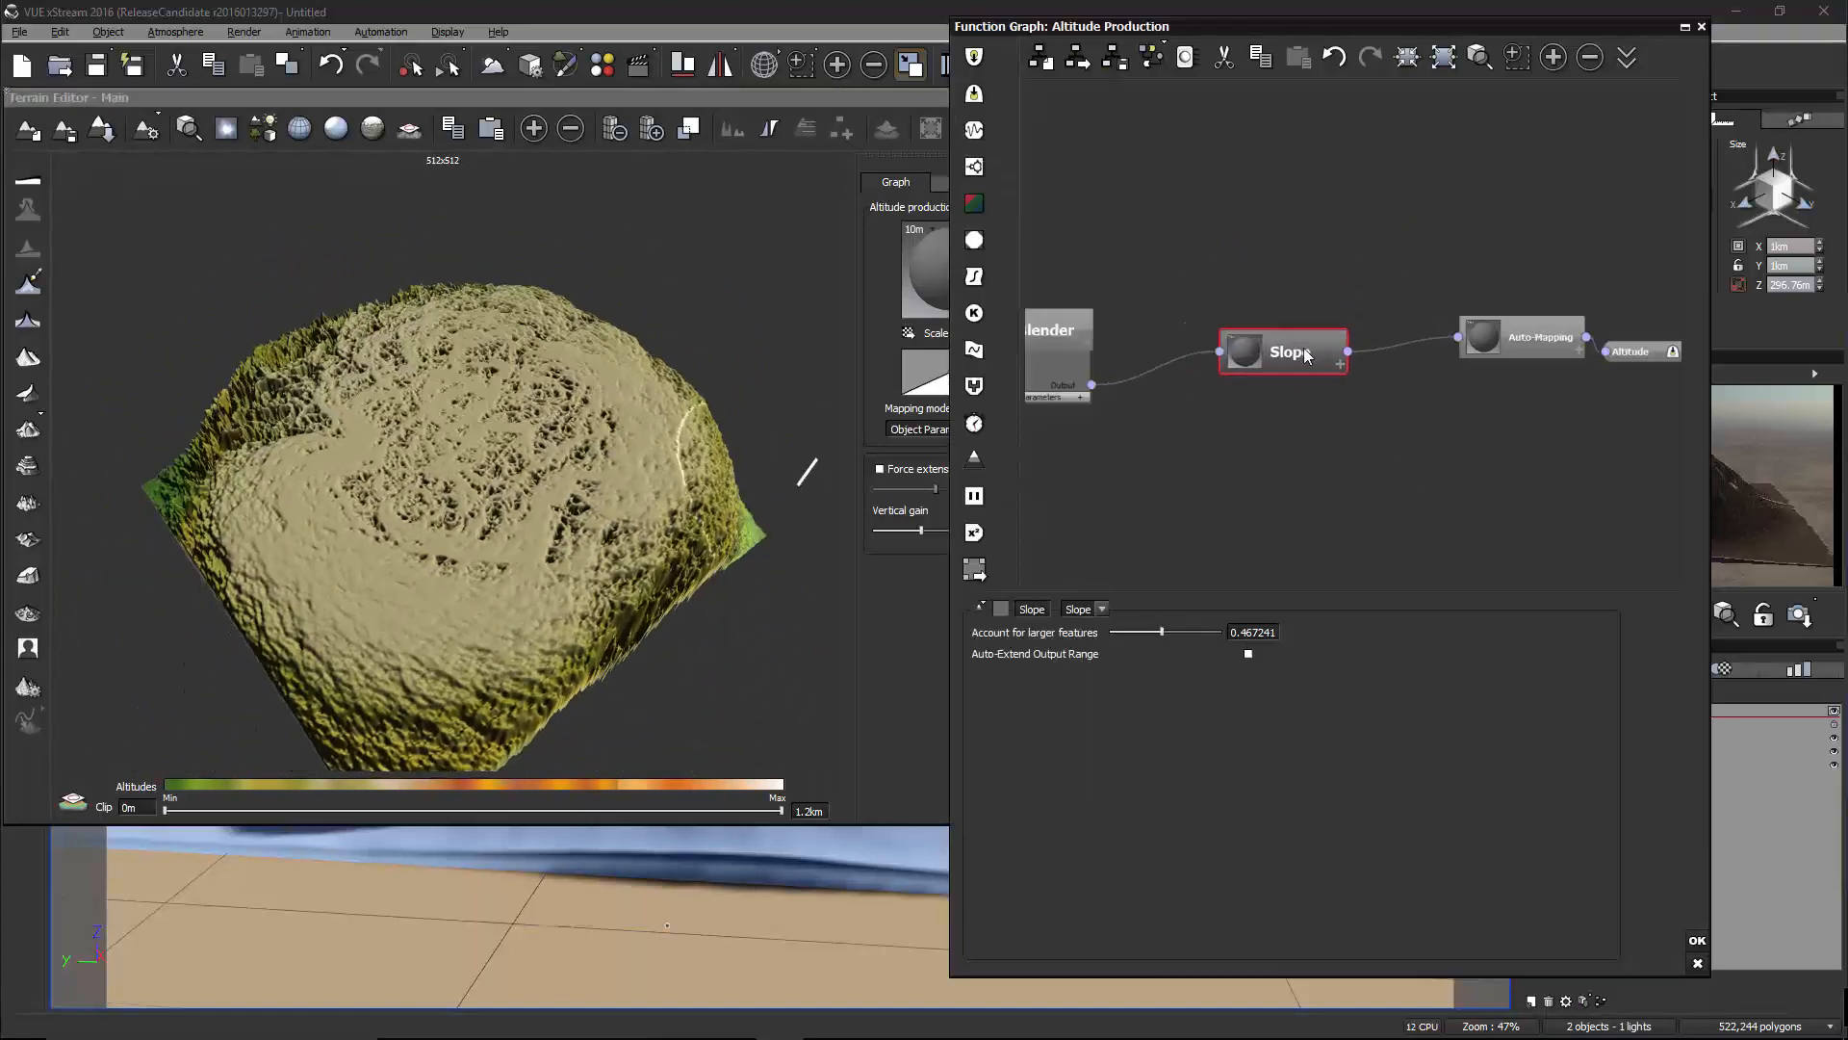
click(1101, 610)
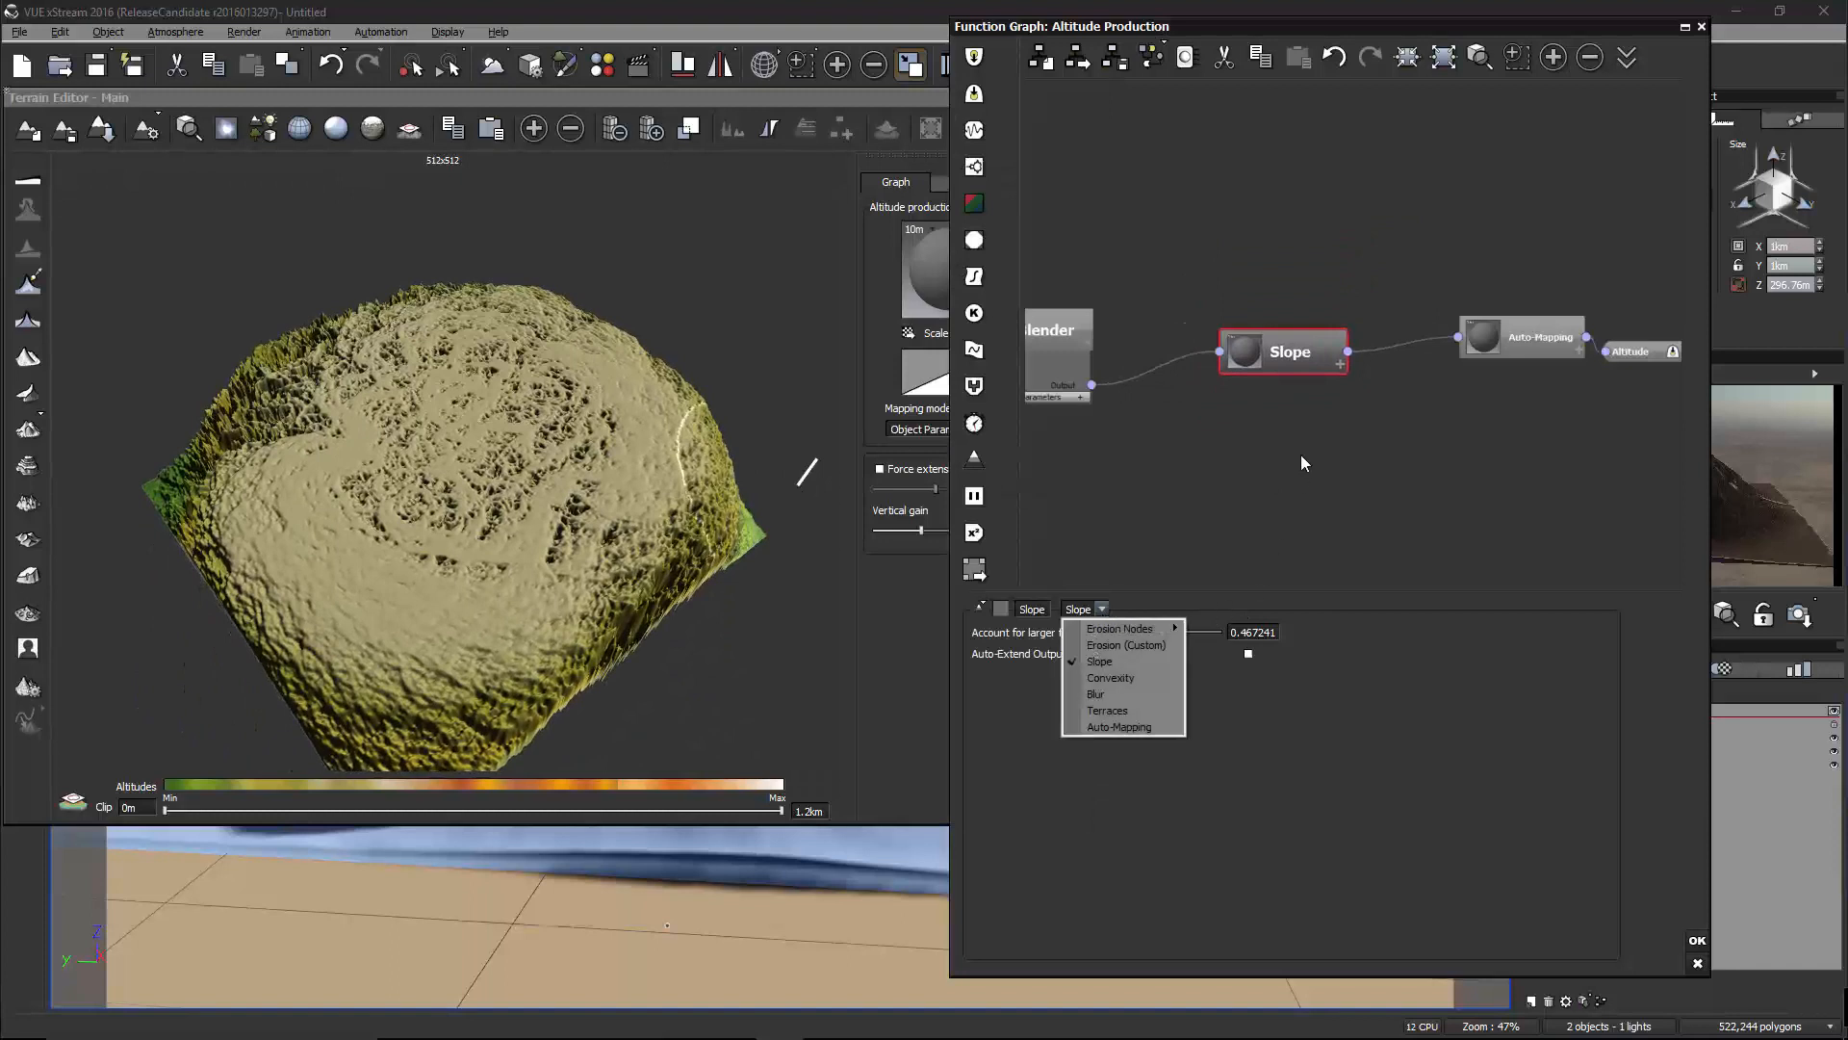
click(1302, 424)
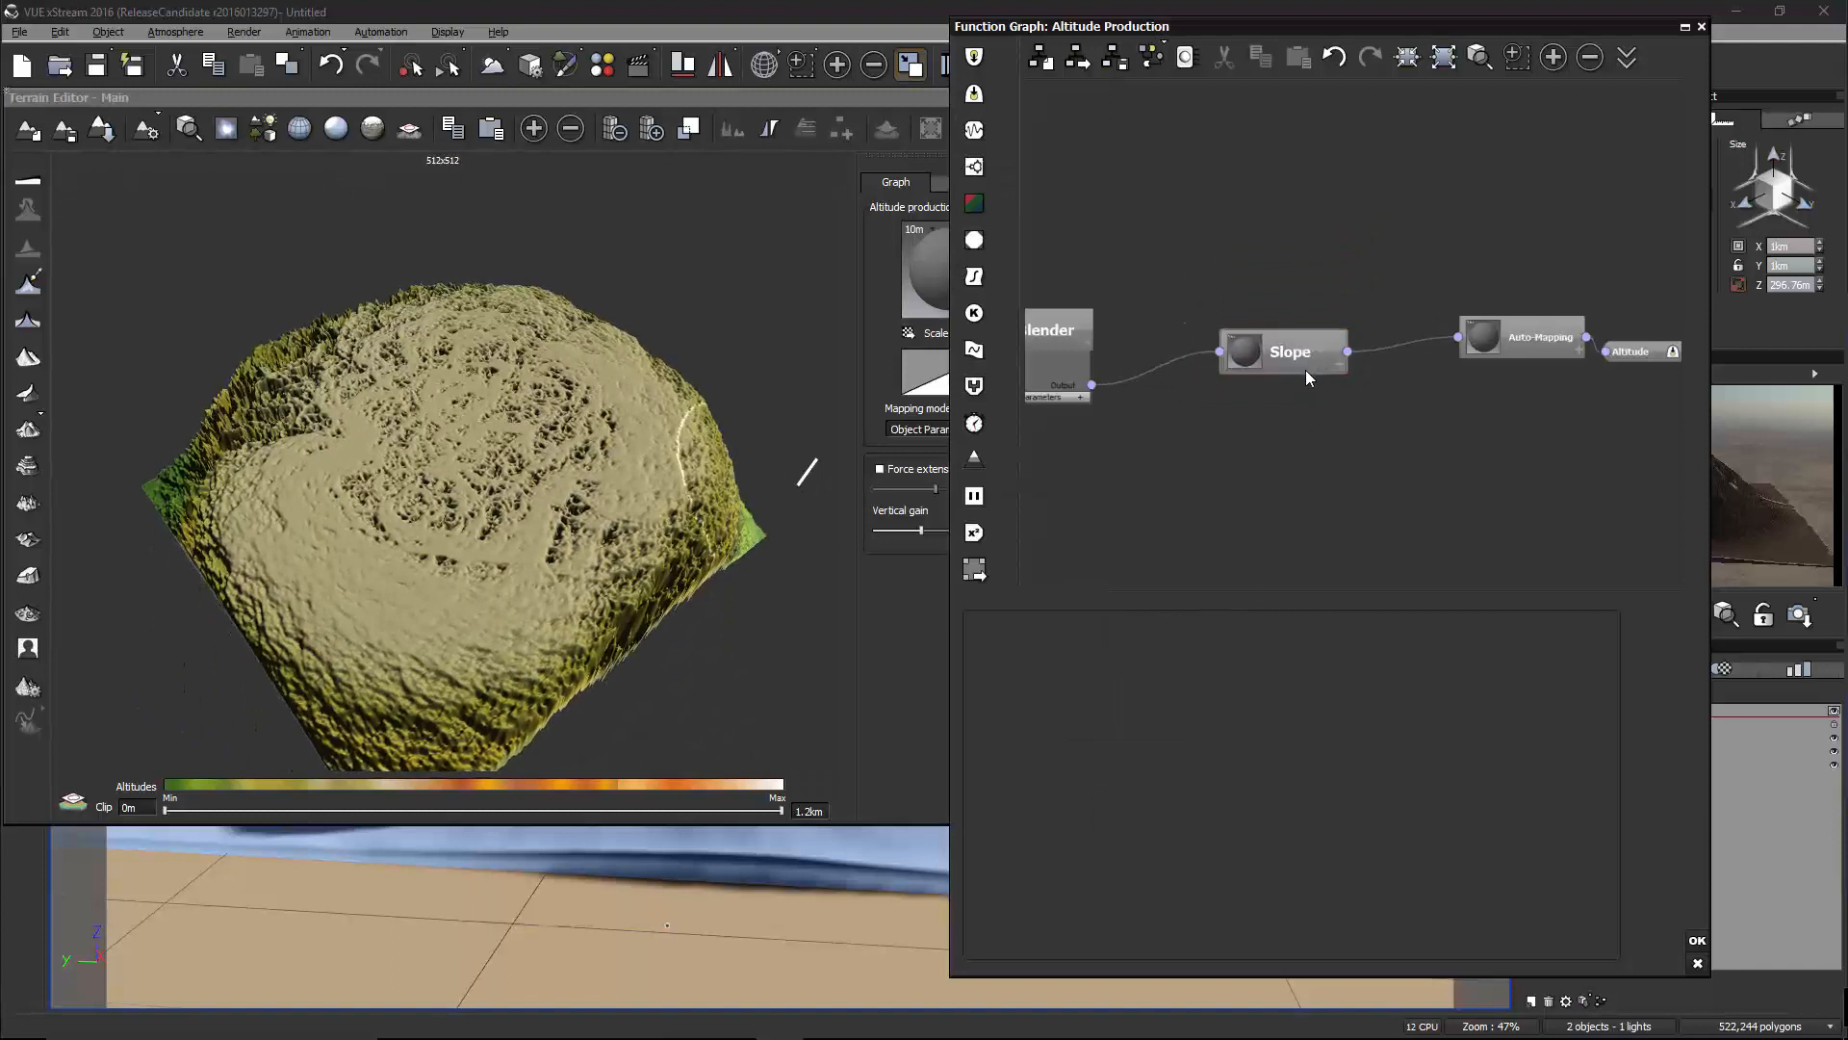
Delete the Slope node between the Blender and Auto-Mapping nodes, and accept the altitude graph and terrain edits
click(1305, 375)
key(Delete)
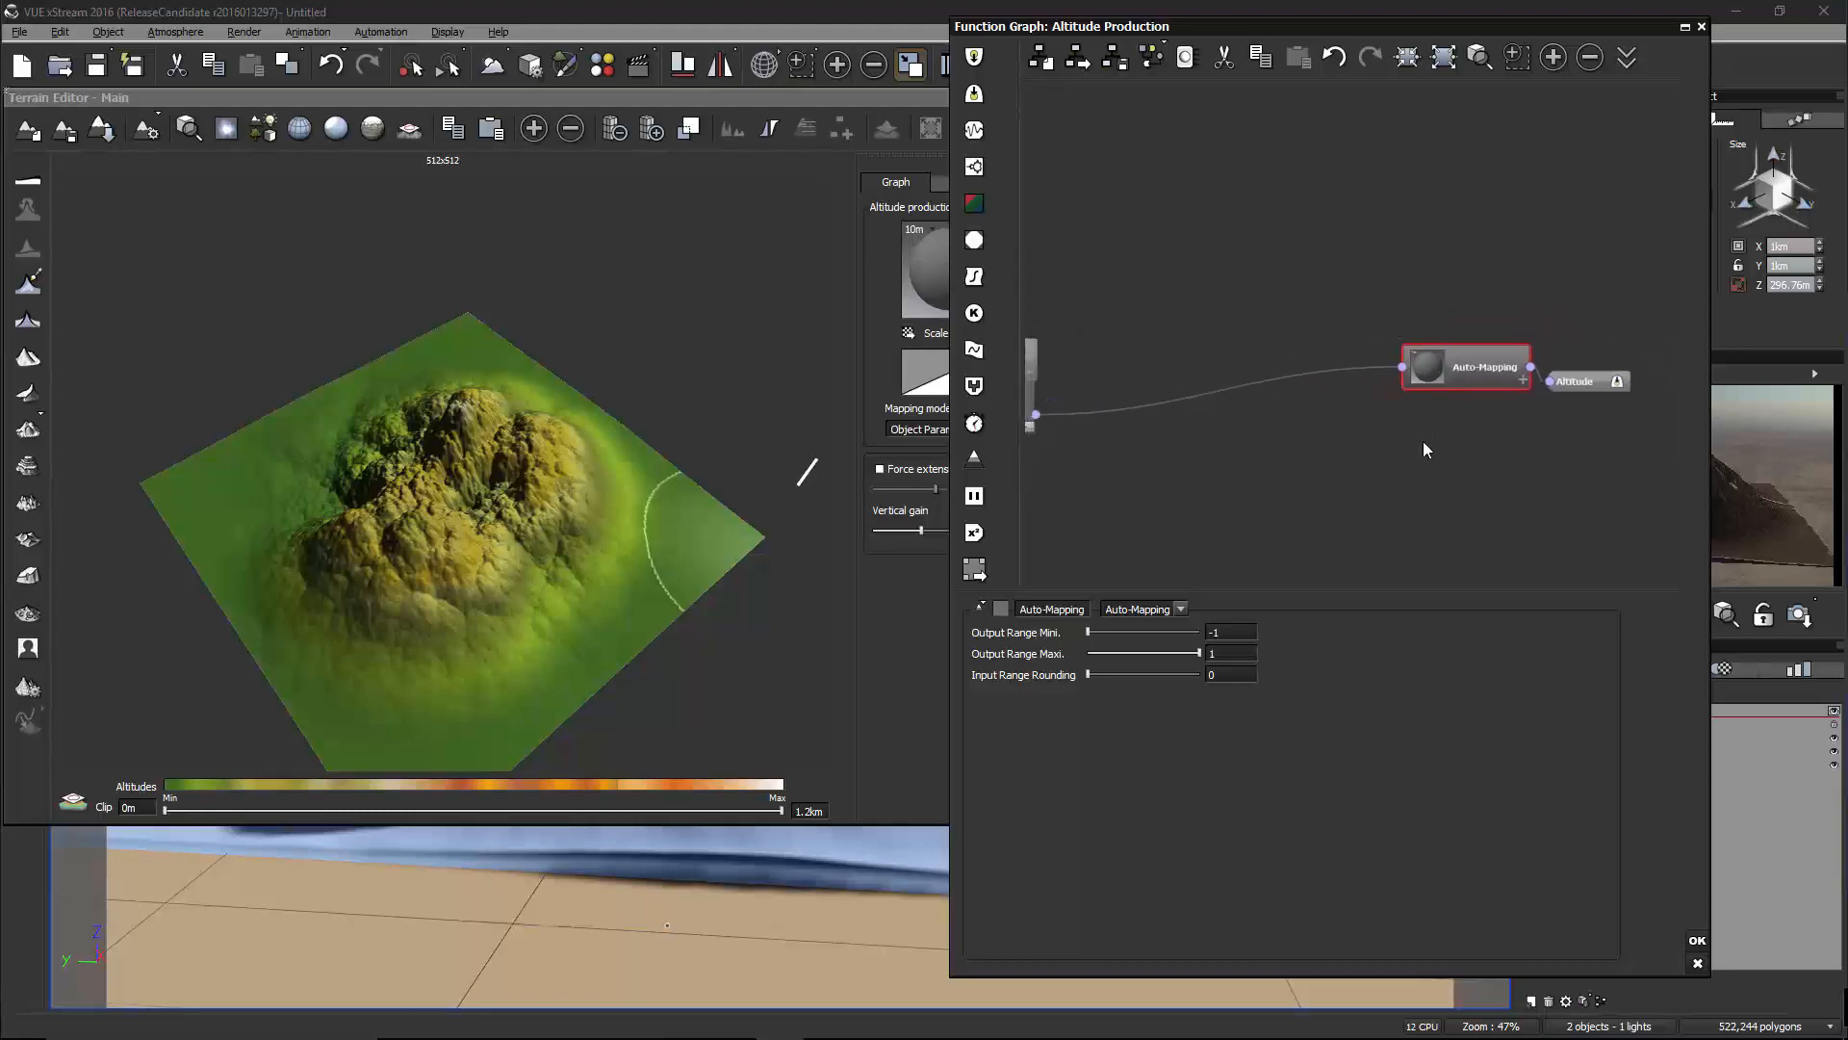
click(1697, 939)
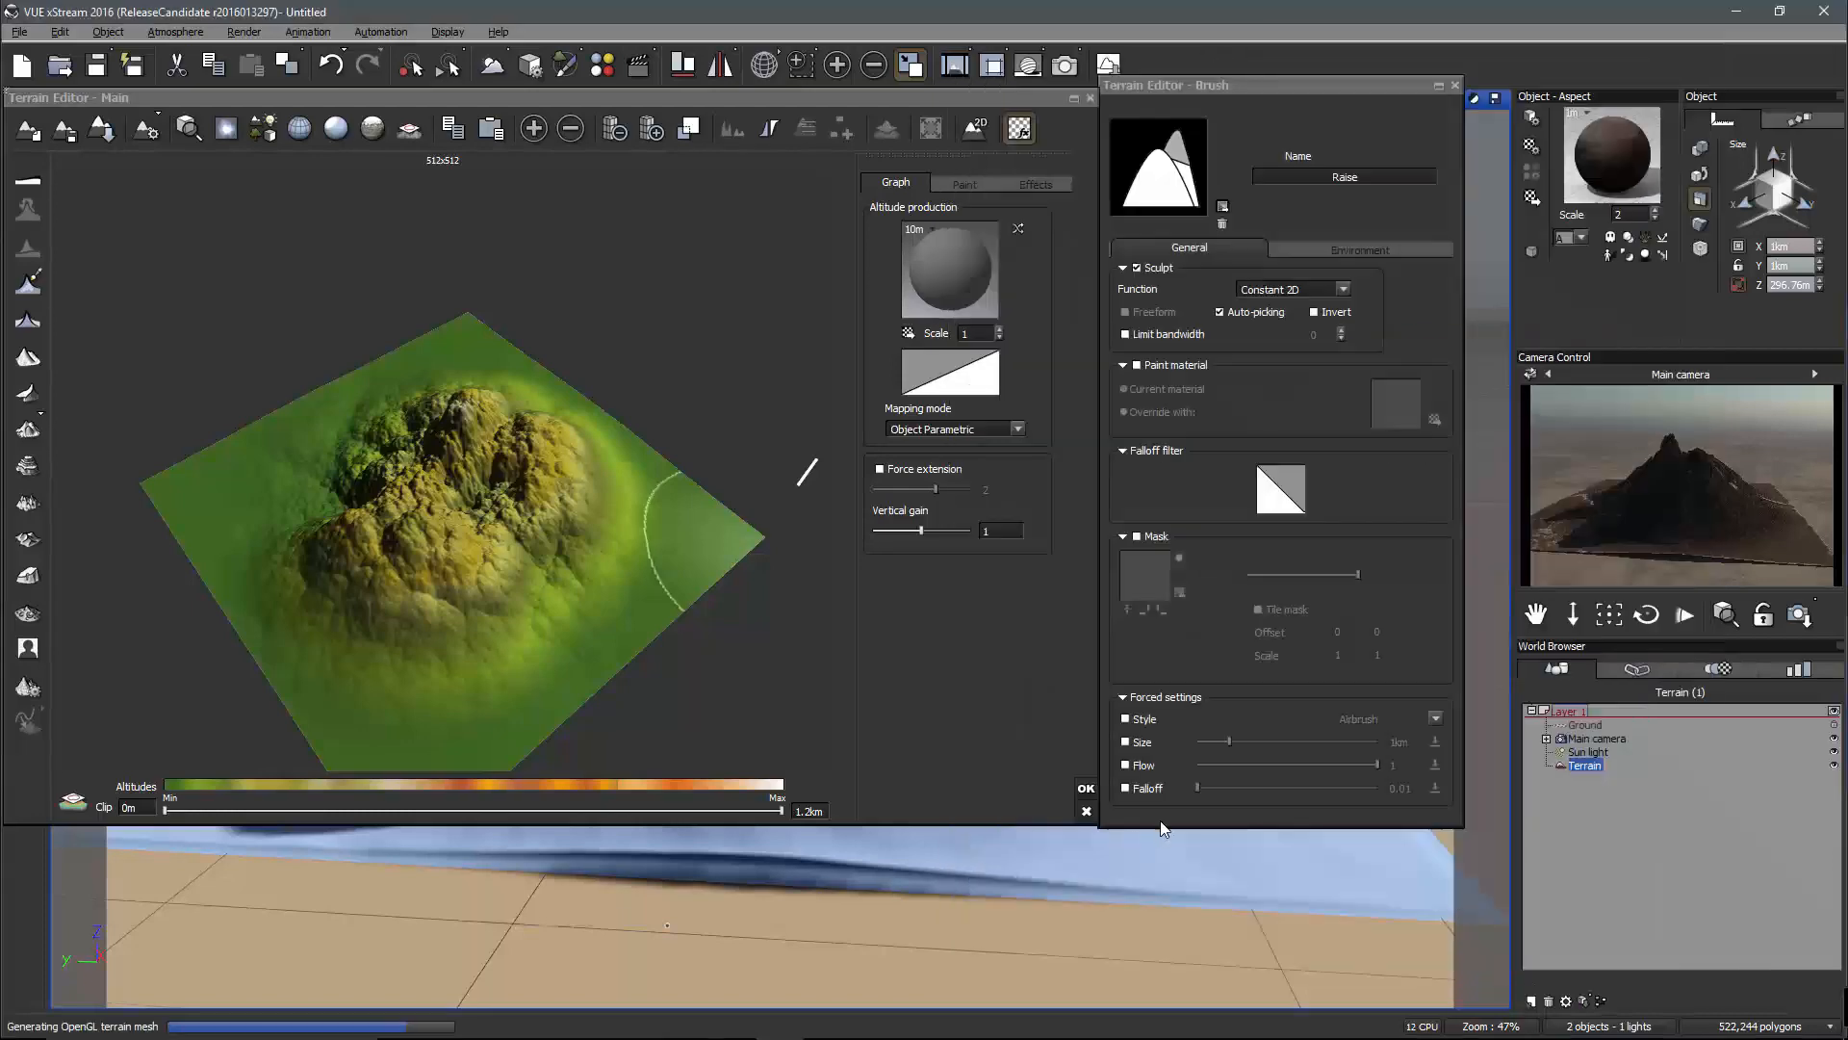
click(1086, 788)
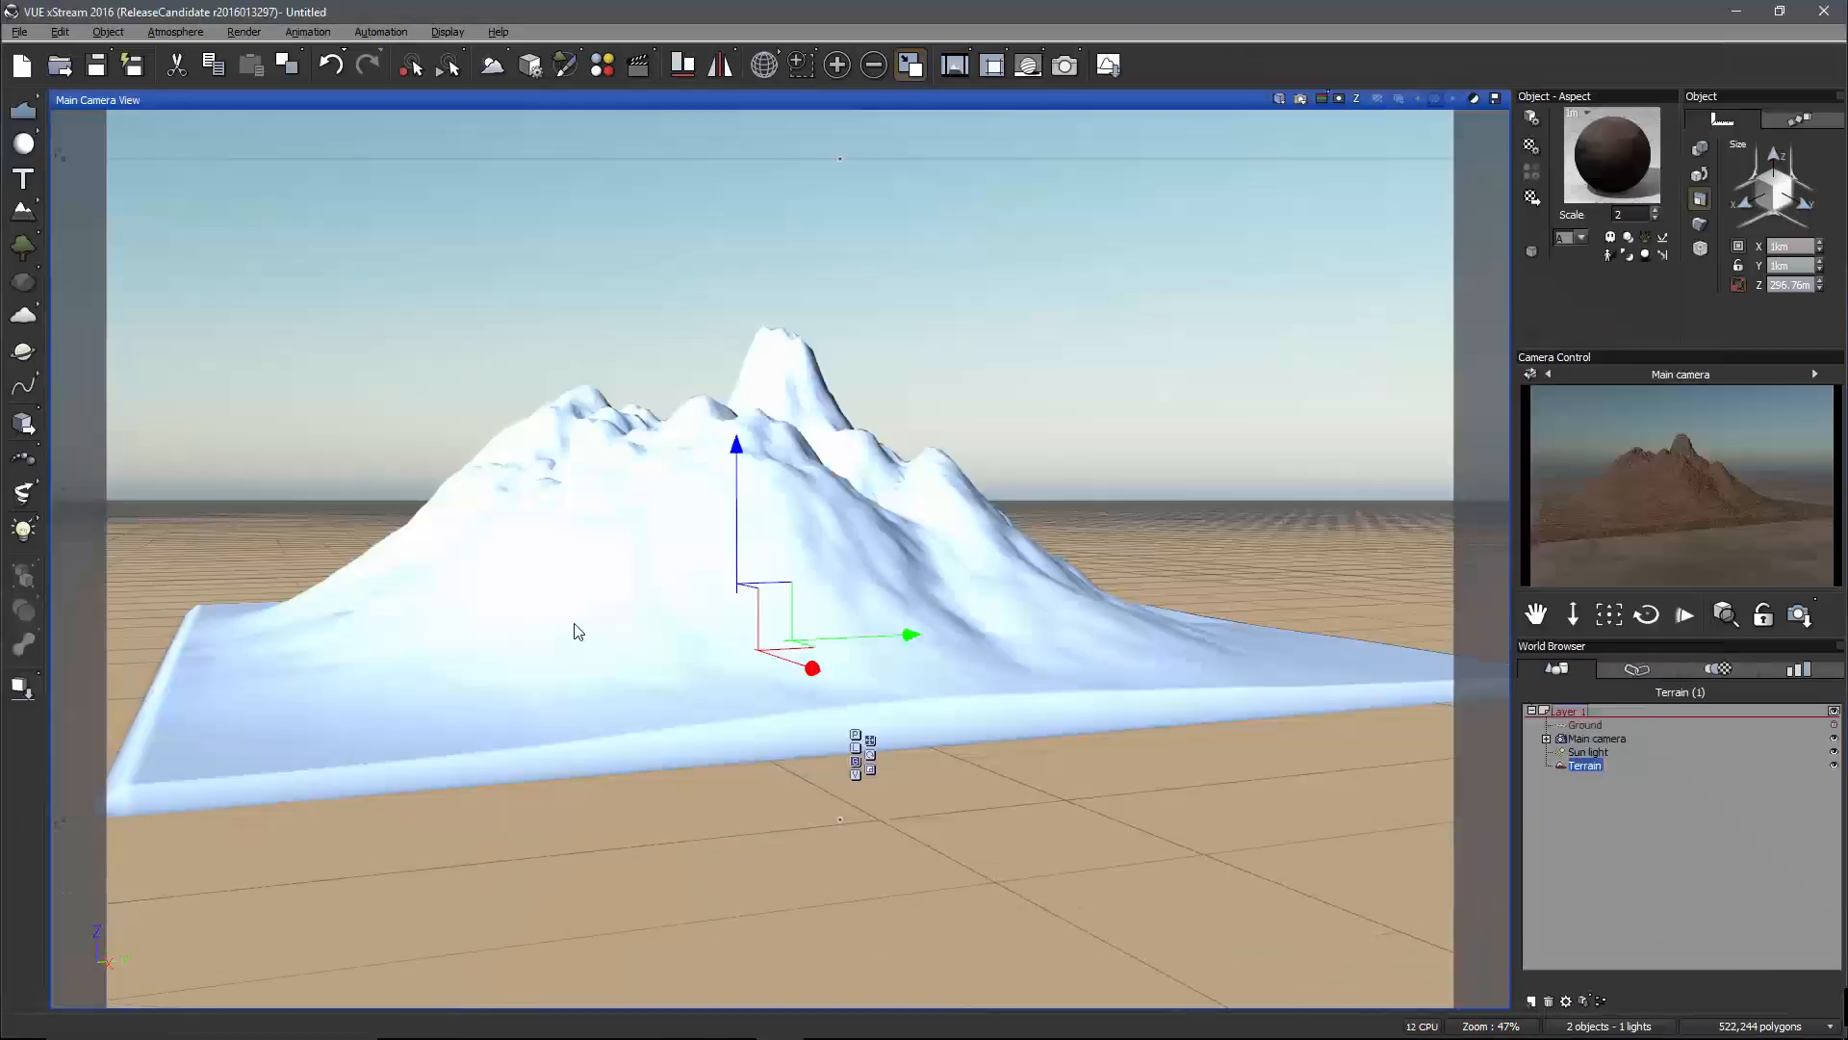